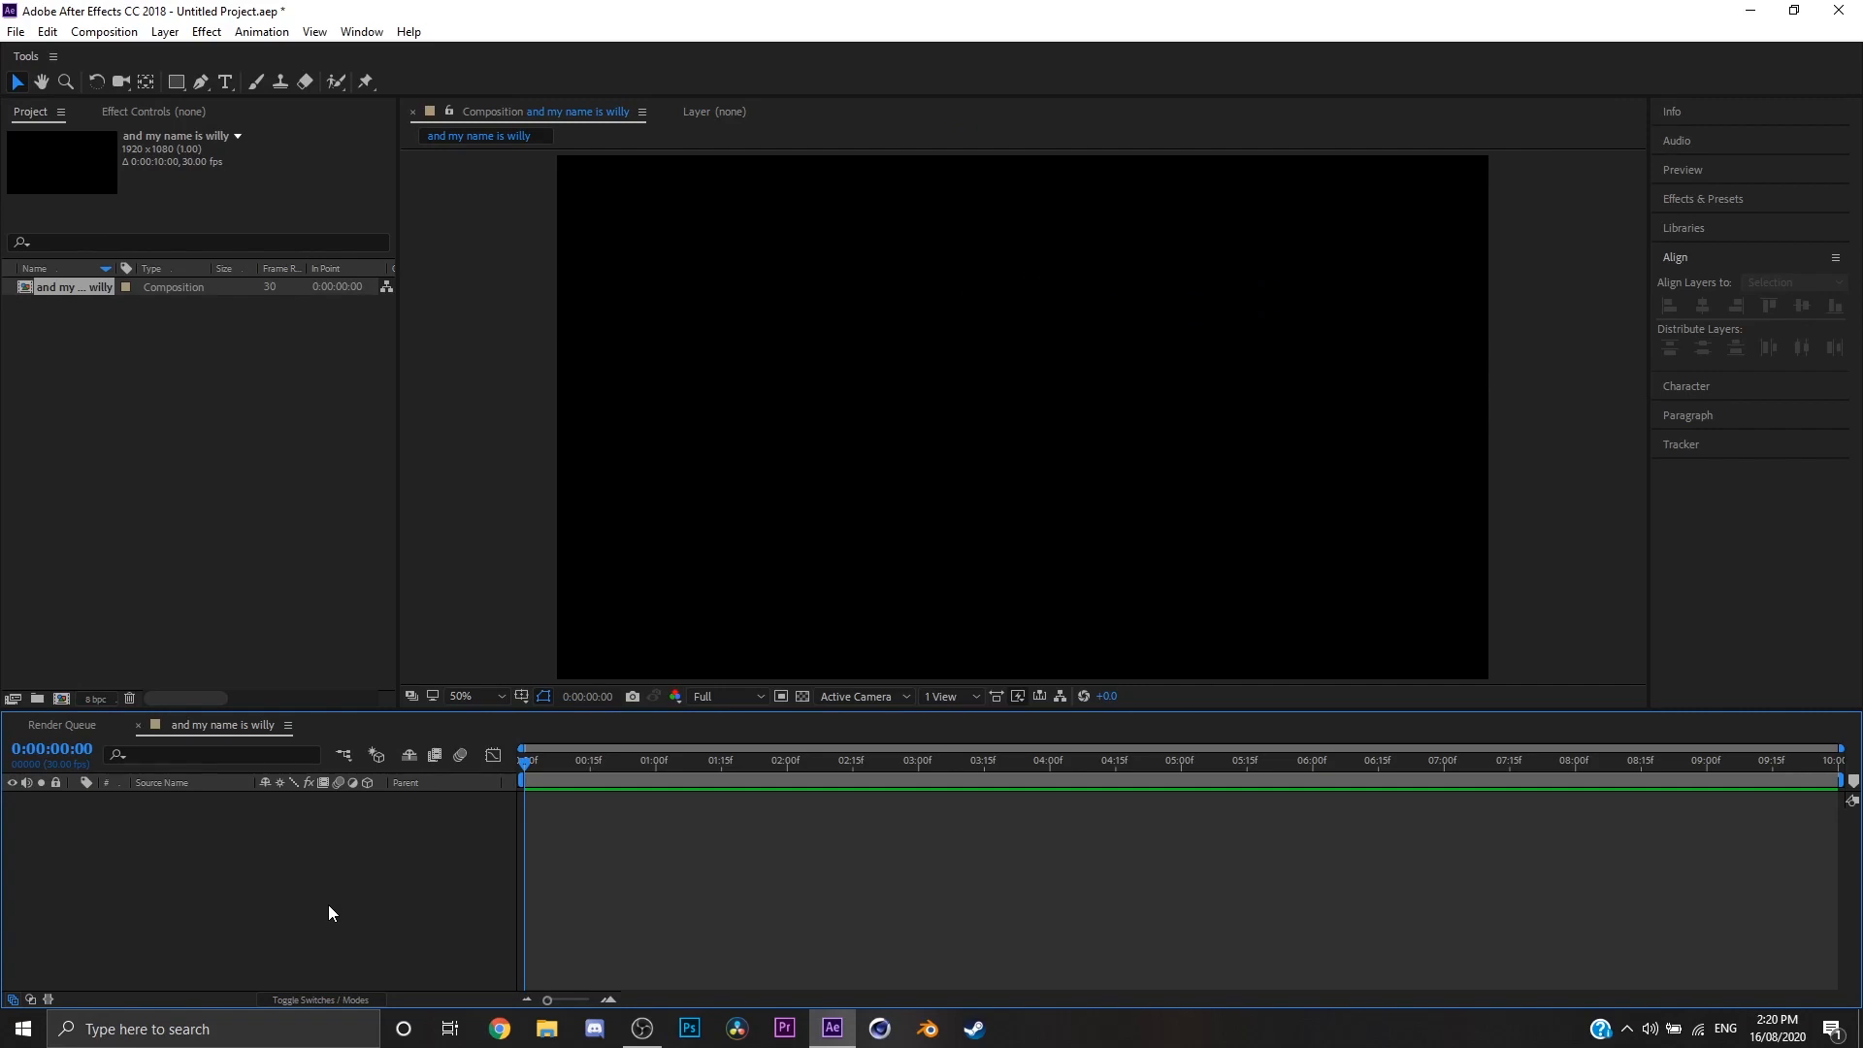
Step: Create a new composition-sized solid layer named Form
right_click(328, 905)
mouse_move(520, 695)
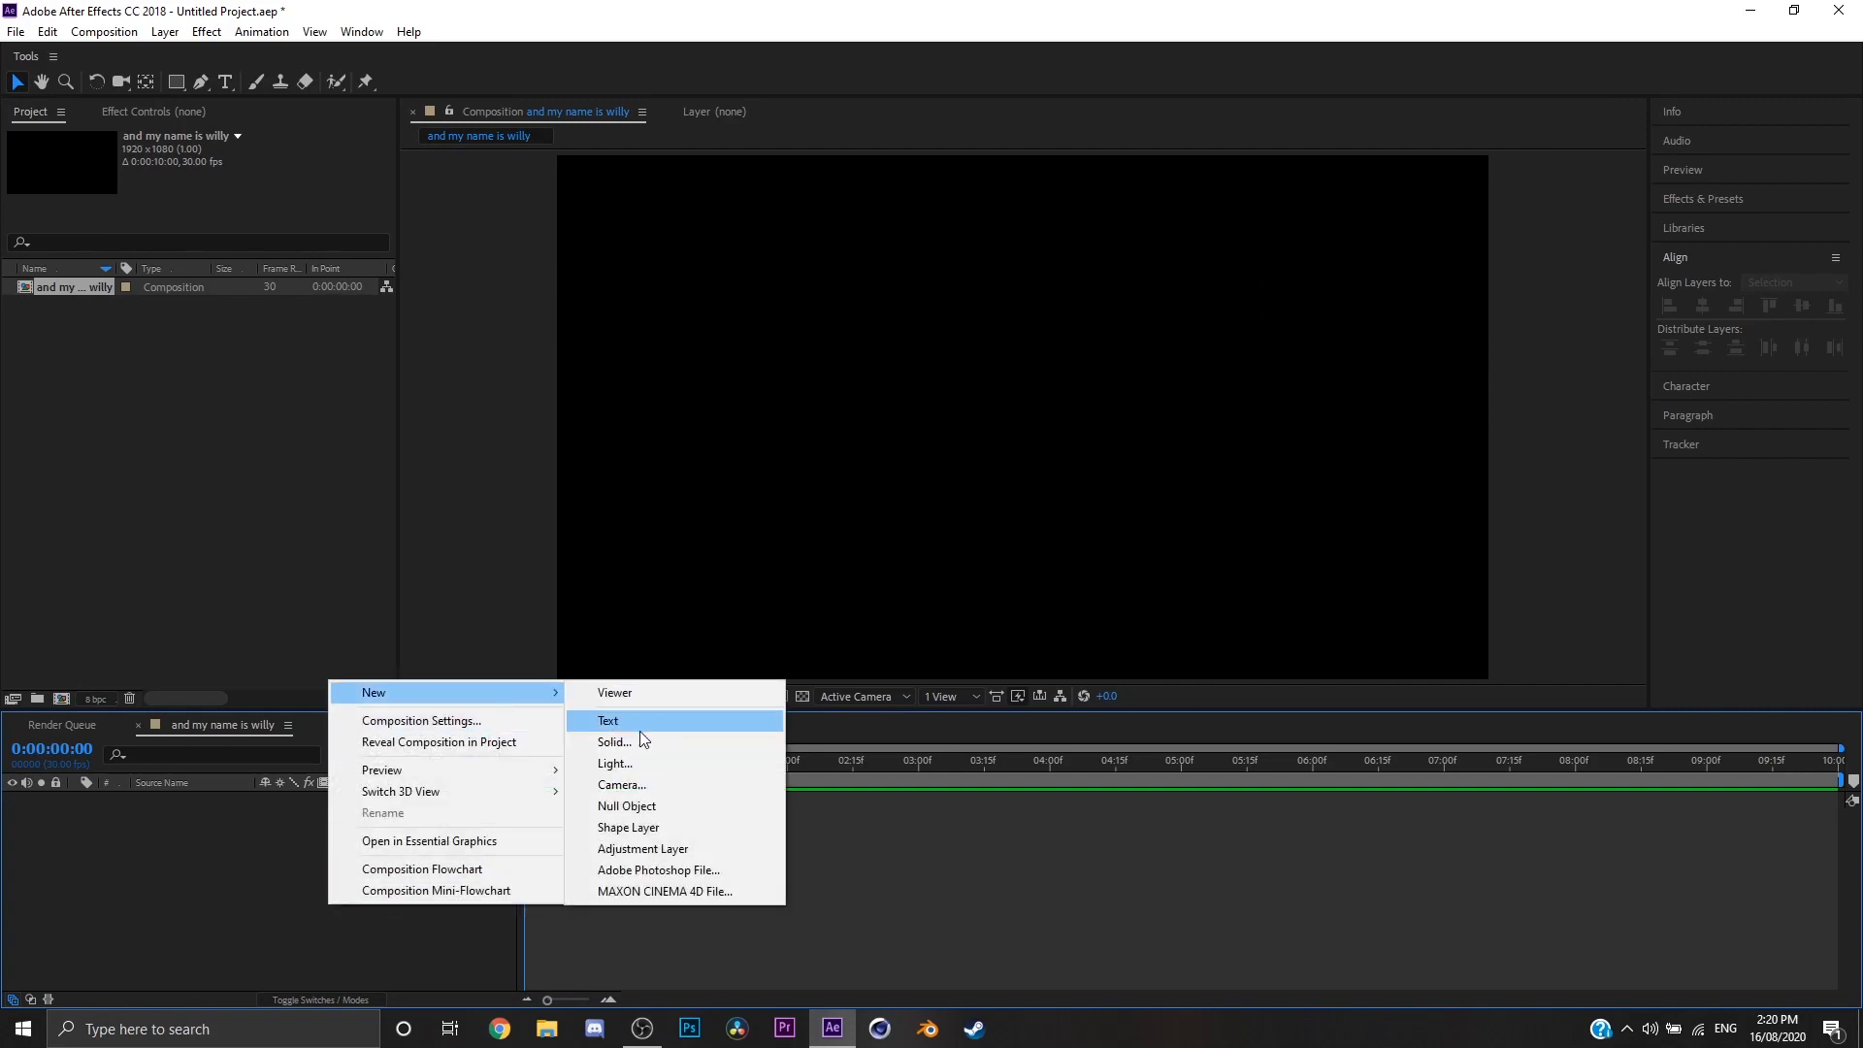
click(614, 742)
text(Form)
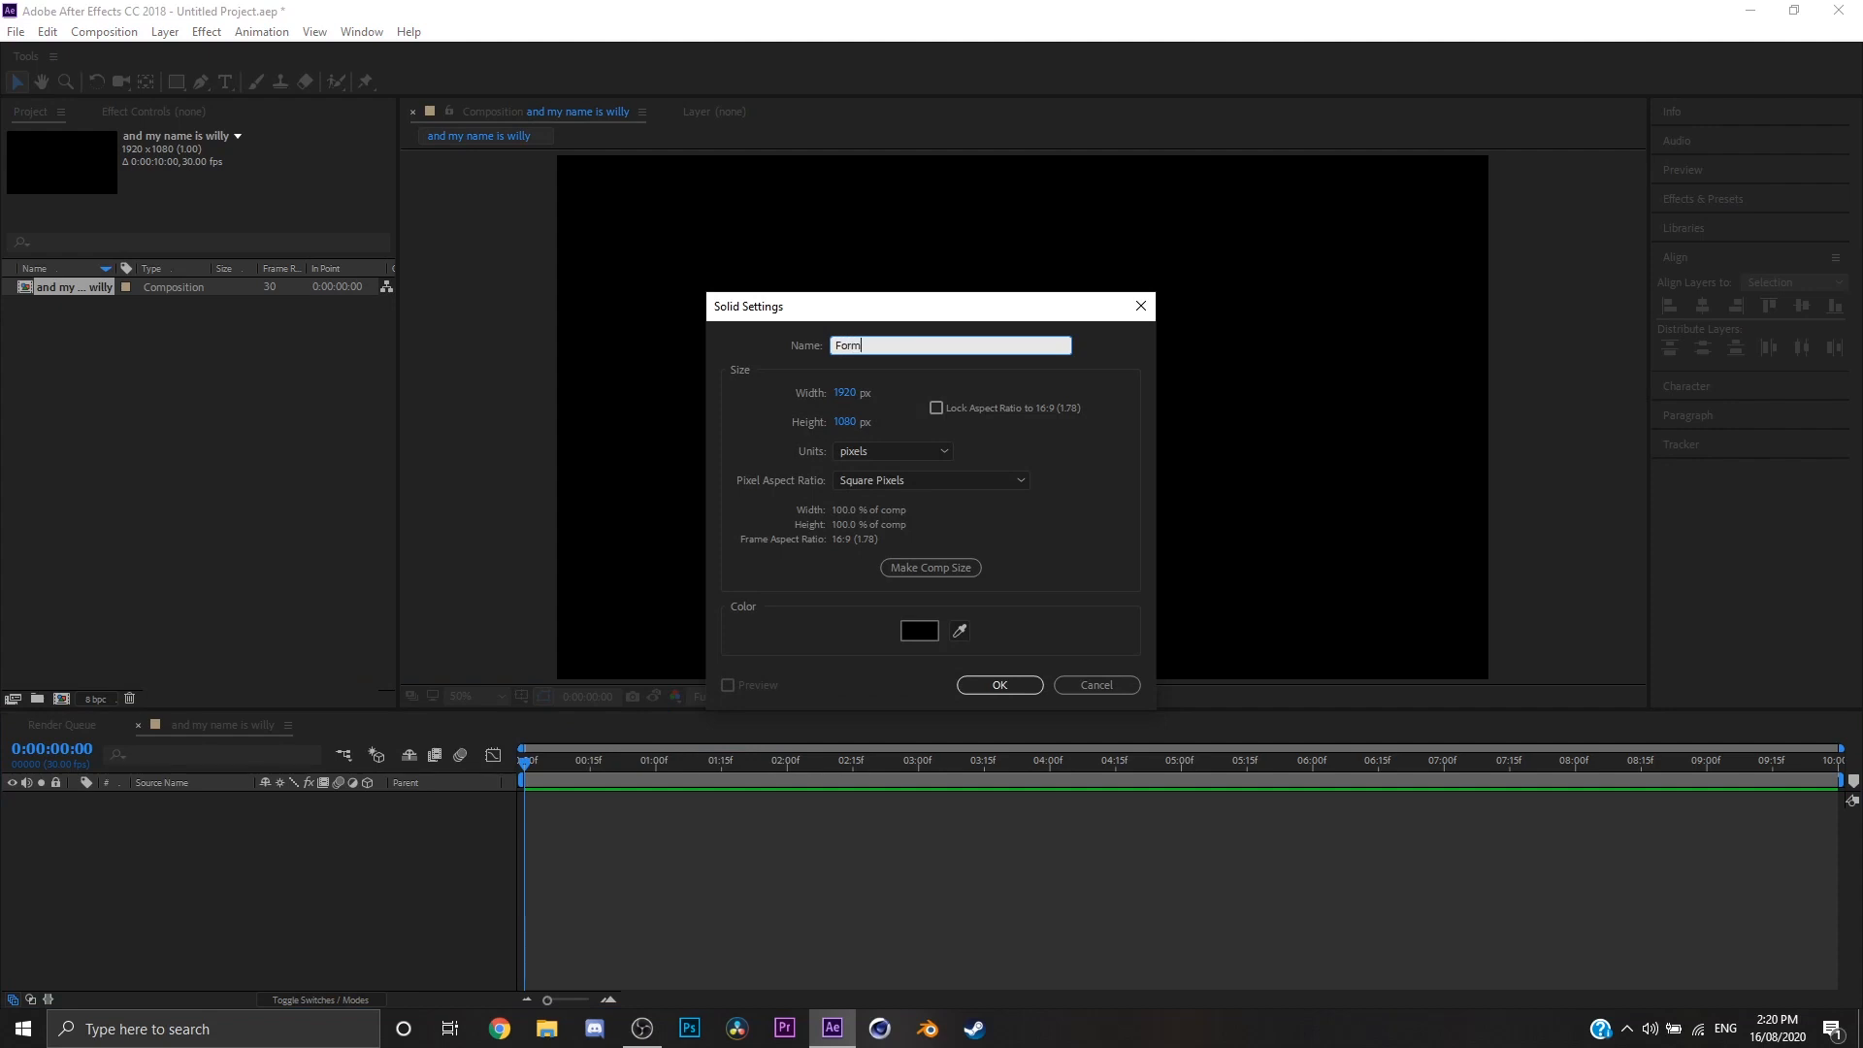
key(Return)
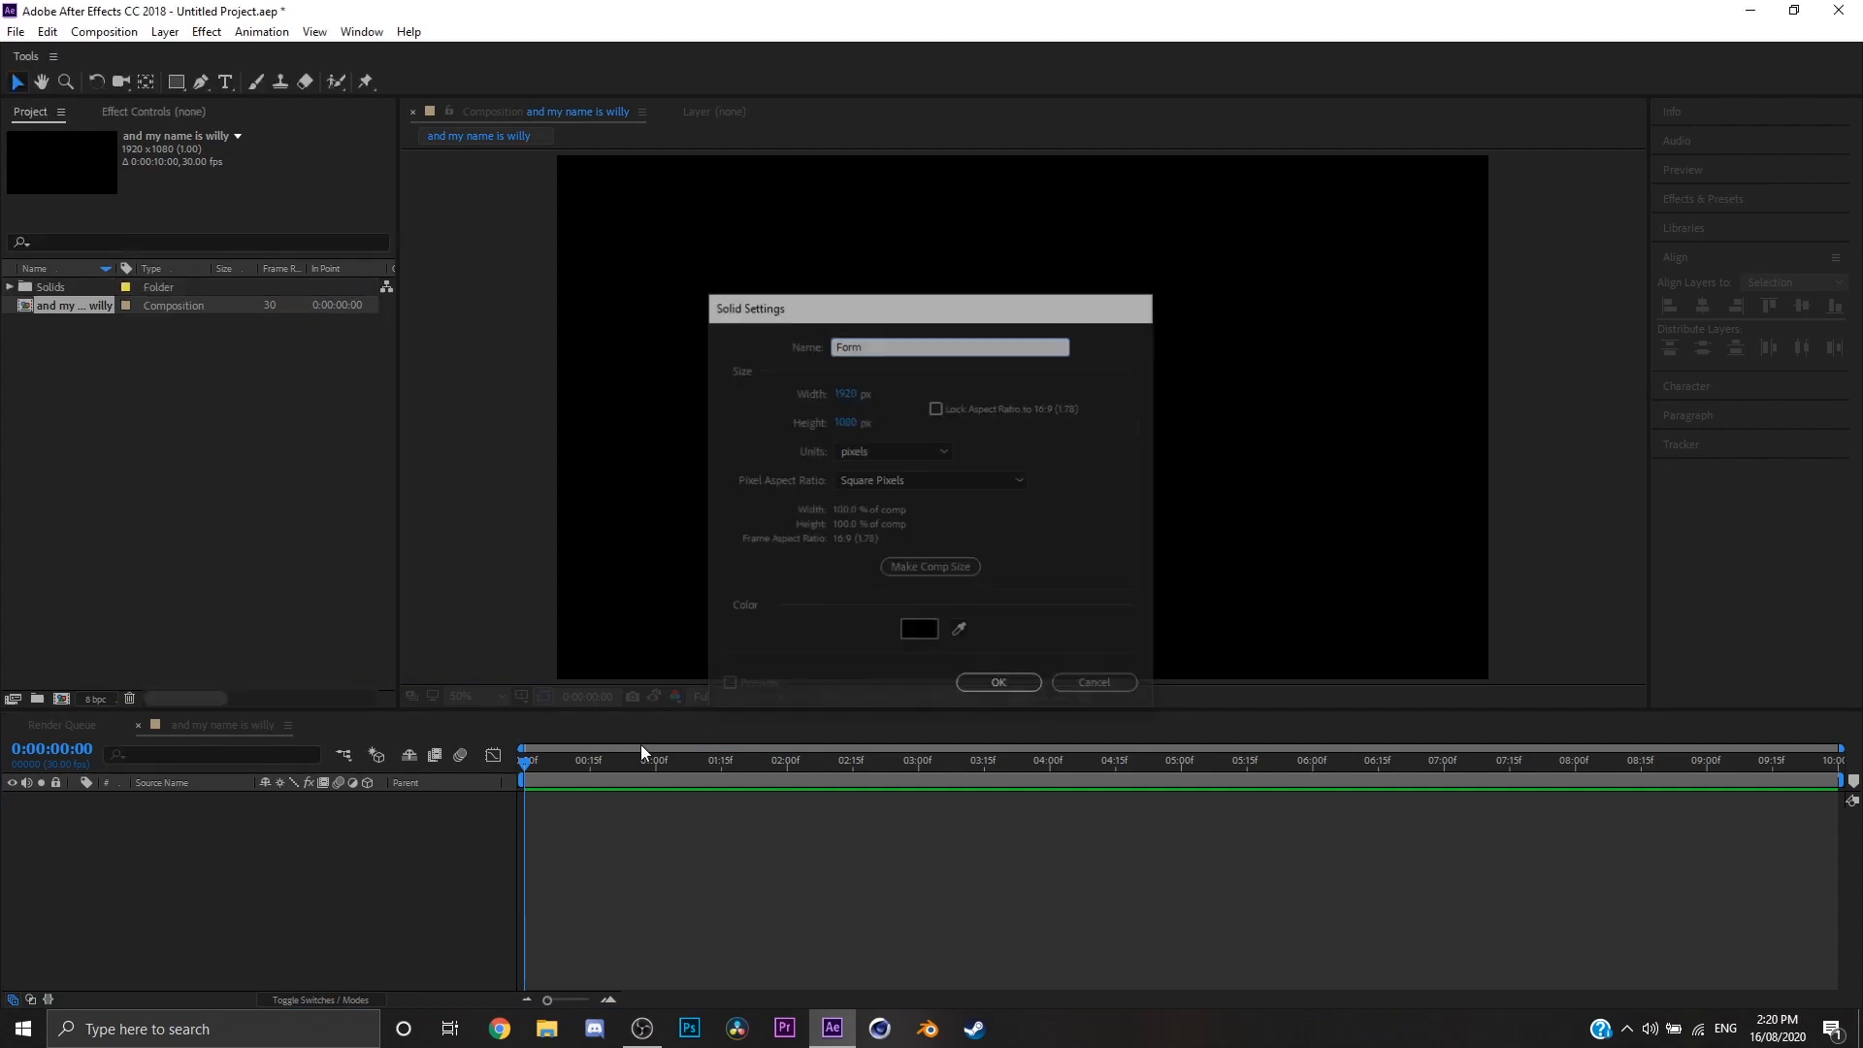
Step: Find the RG Trapcode Form effect, apply it to the Form layer and clear the effect search
click(1713, 202)
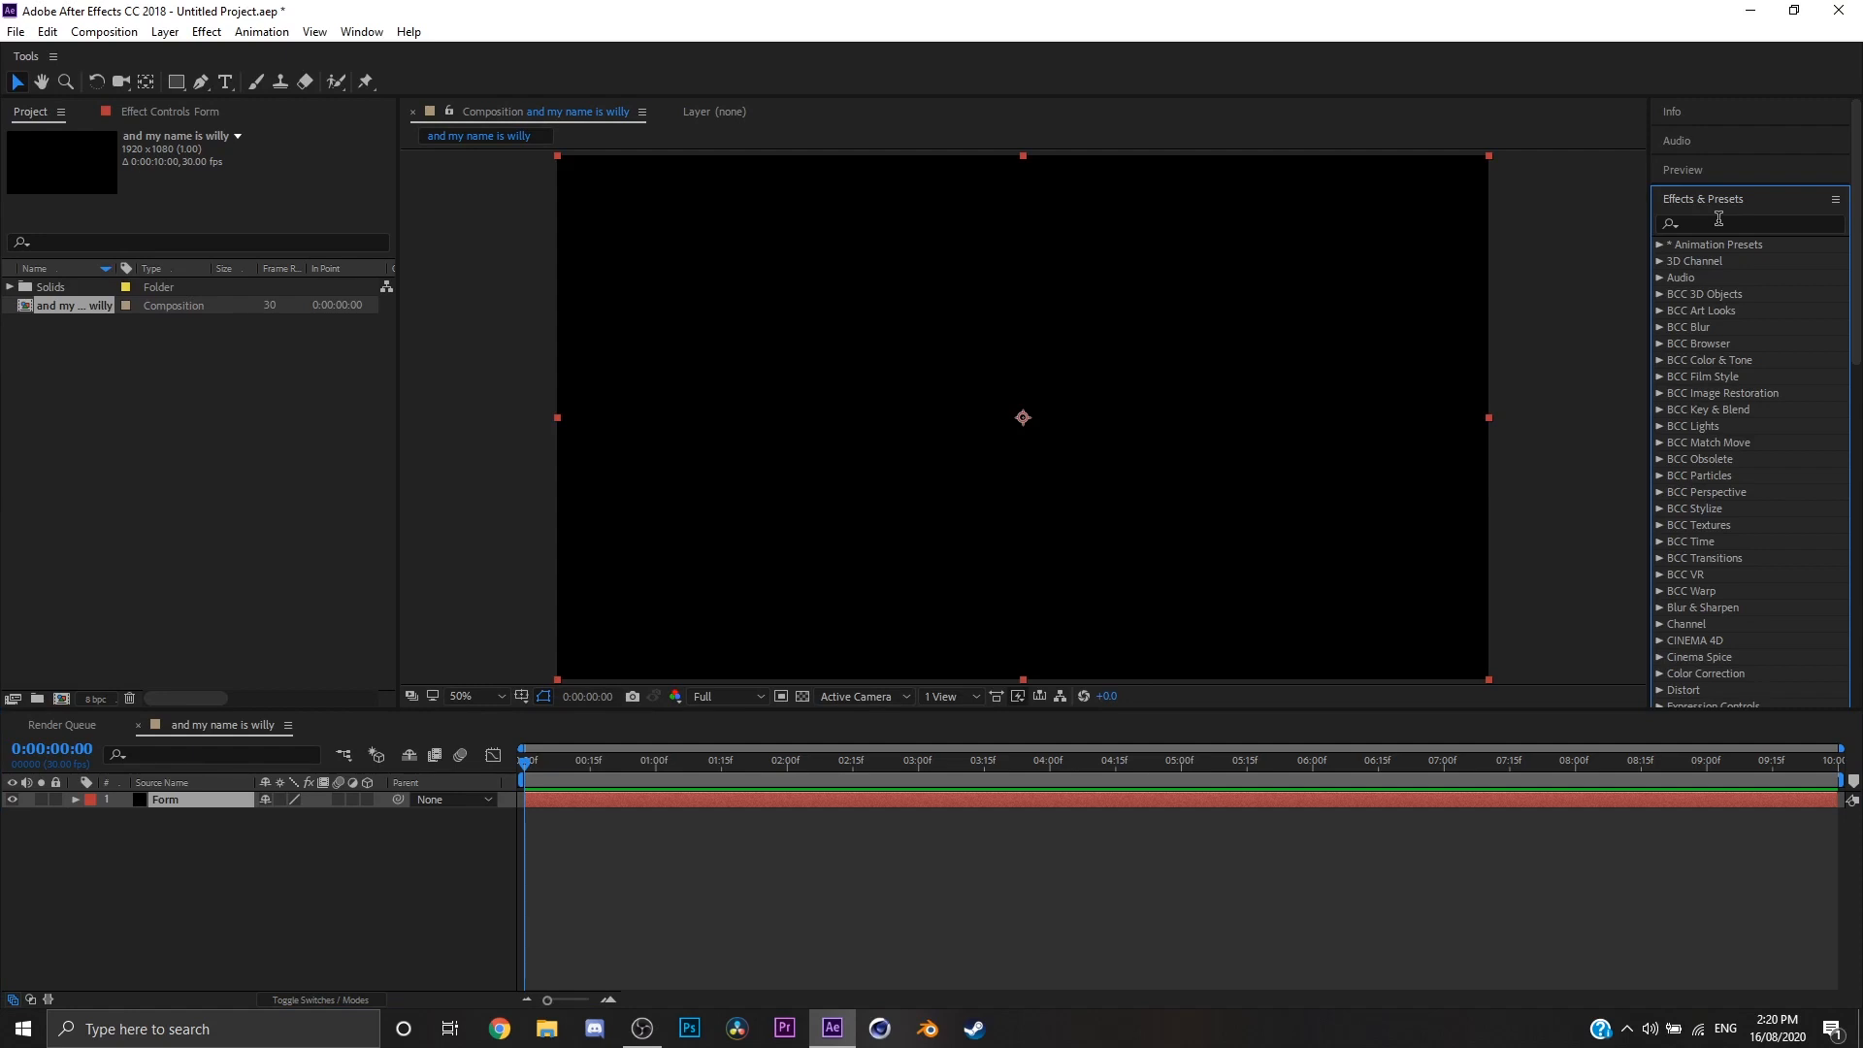
click(1718, 220)
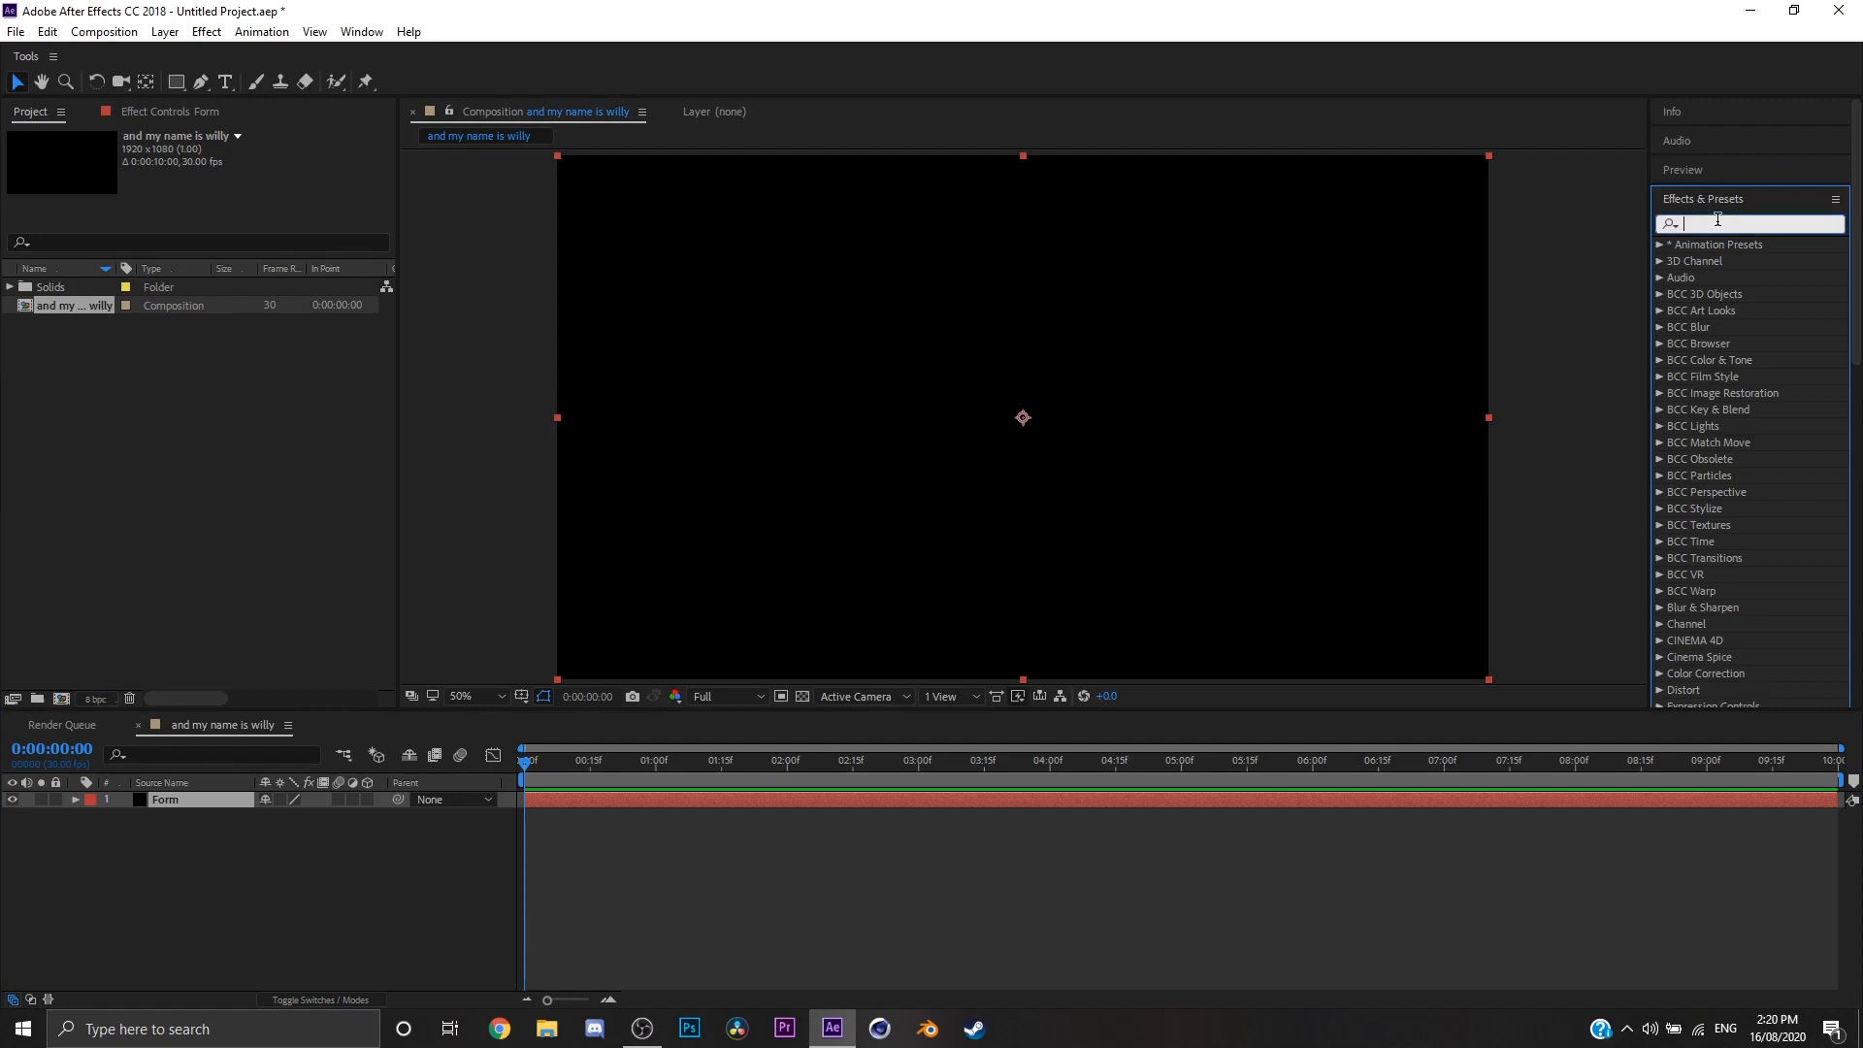
text(form)
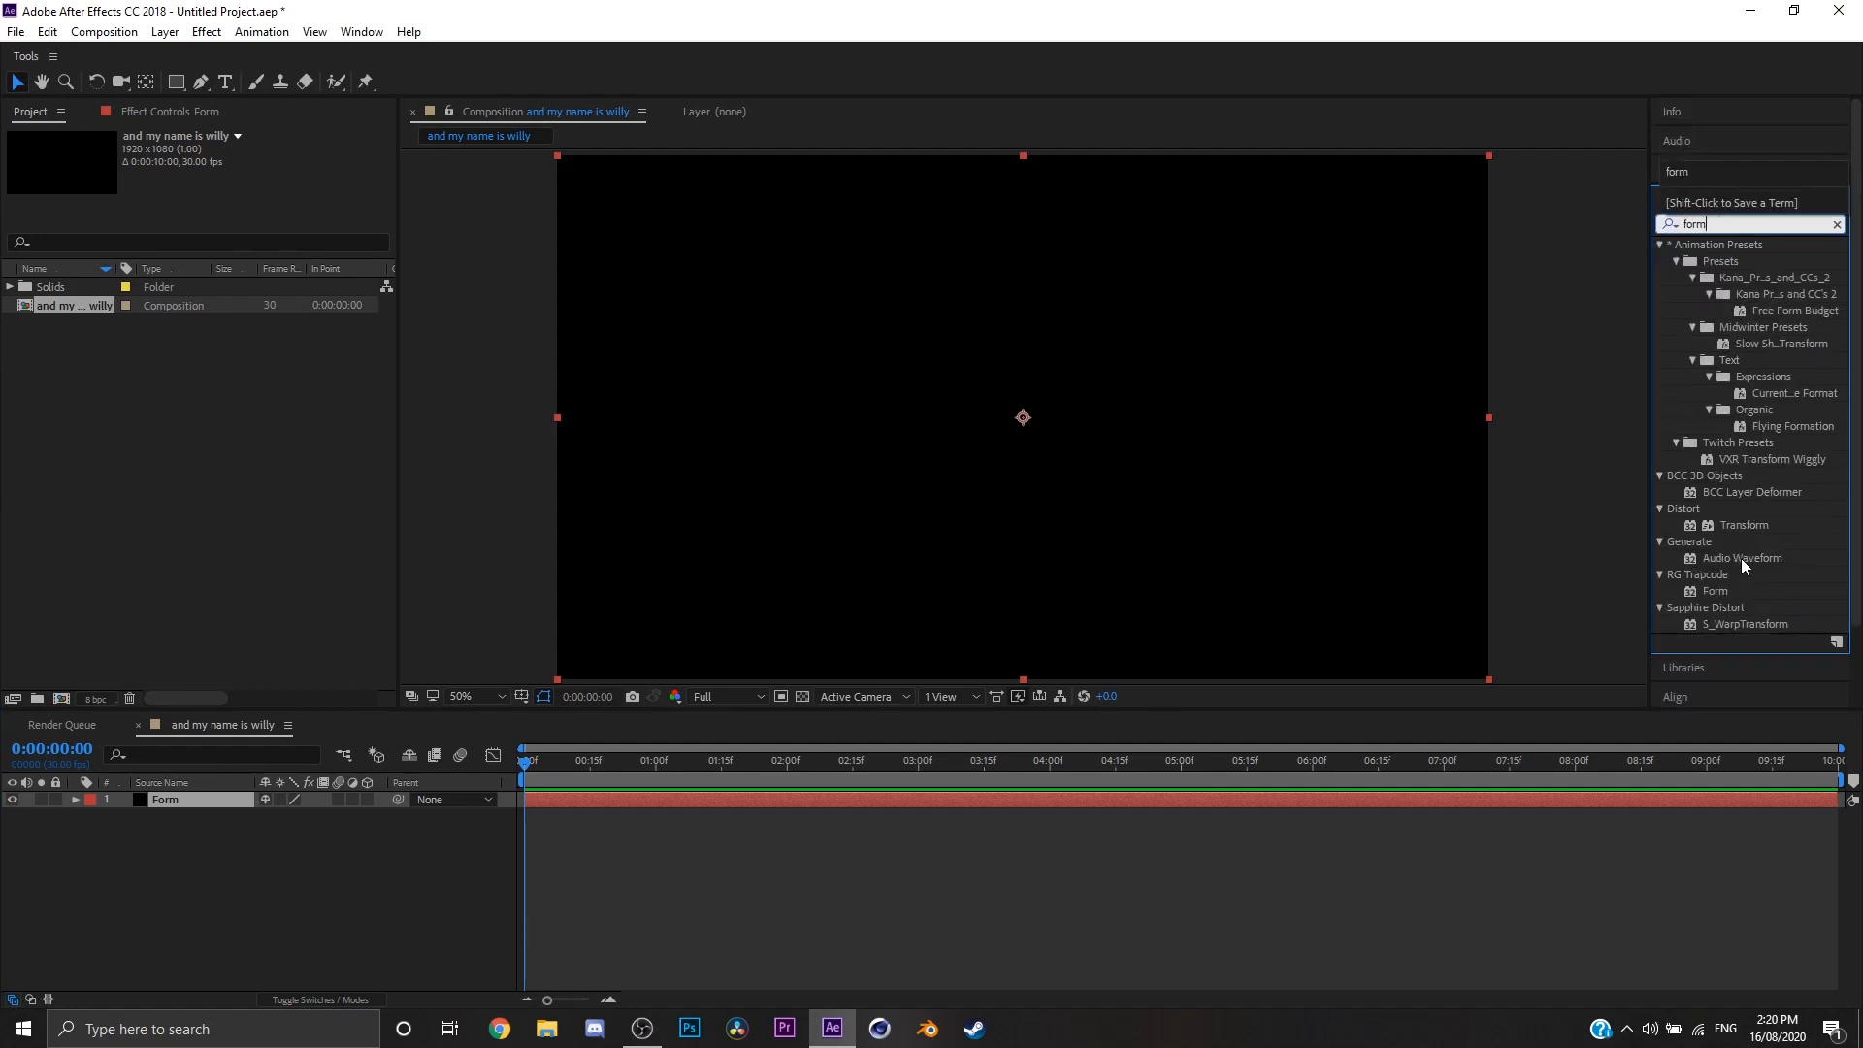
click(1710, 582)
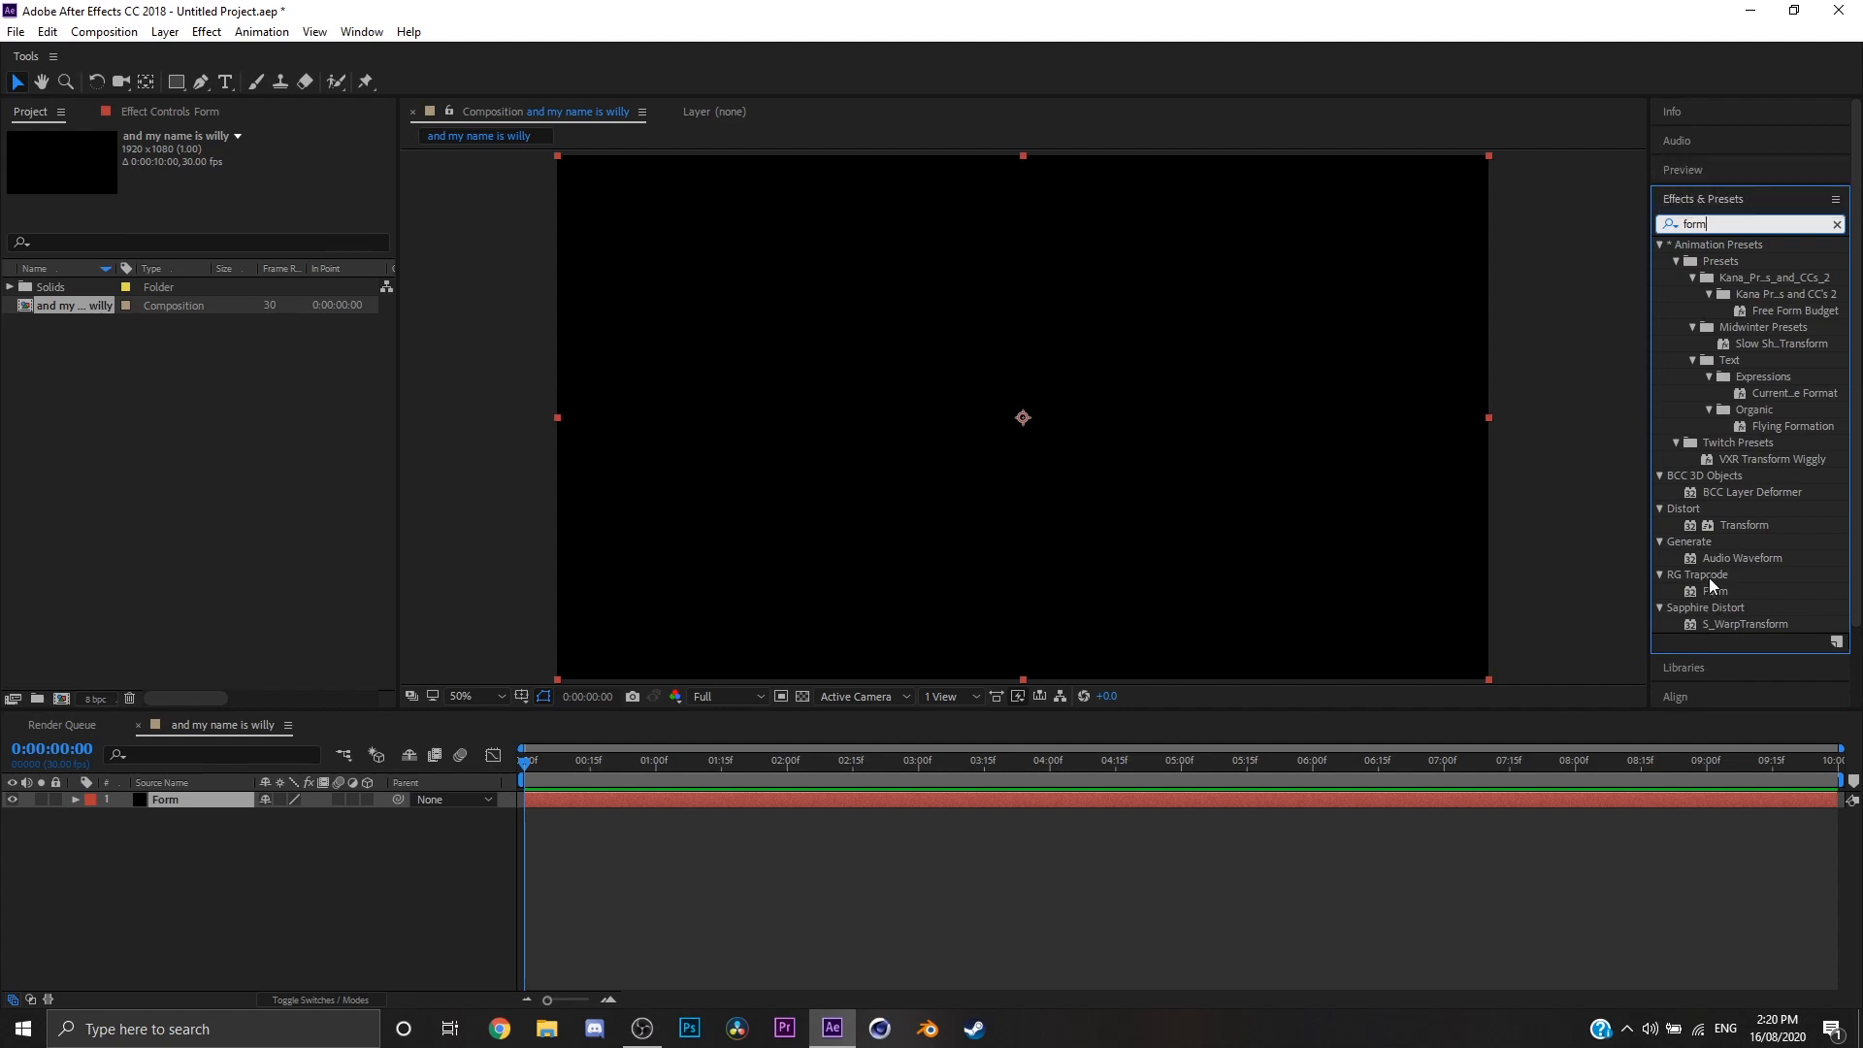
drag(1713, 588, 861, 798)
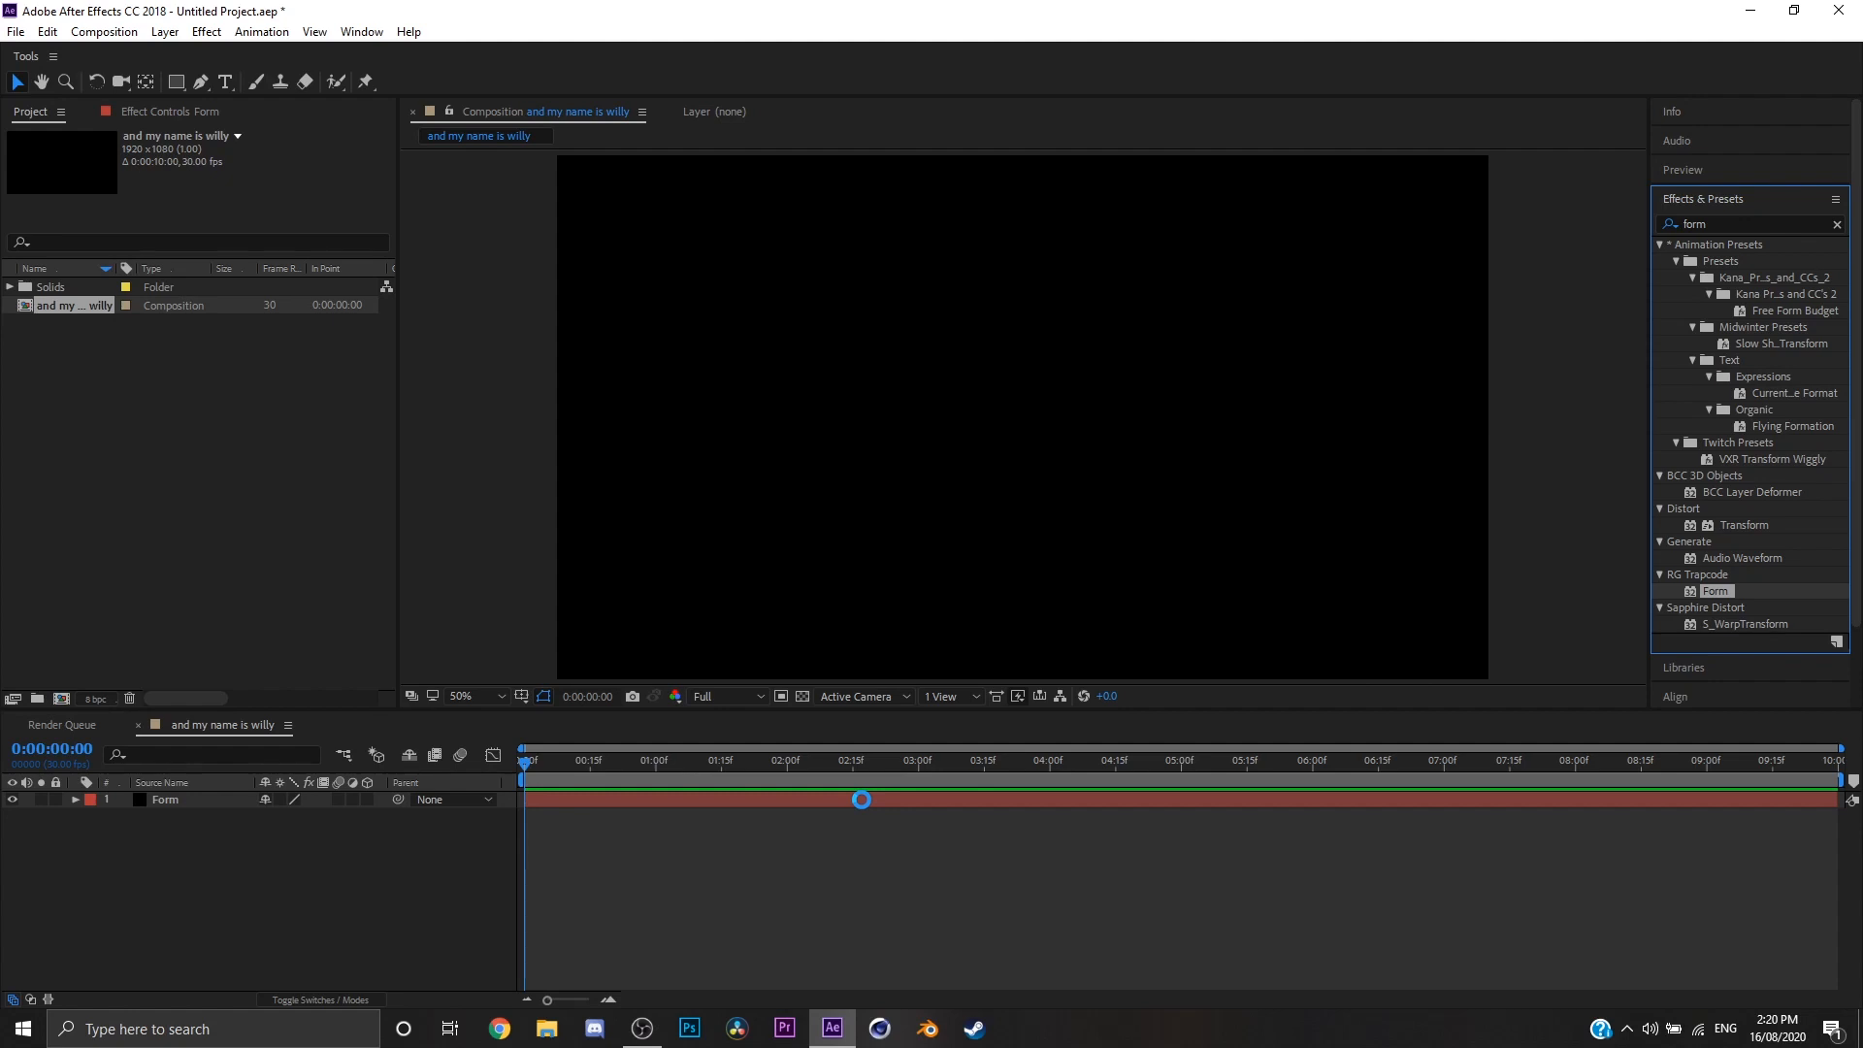
click(1838, 225)
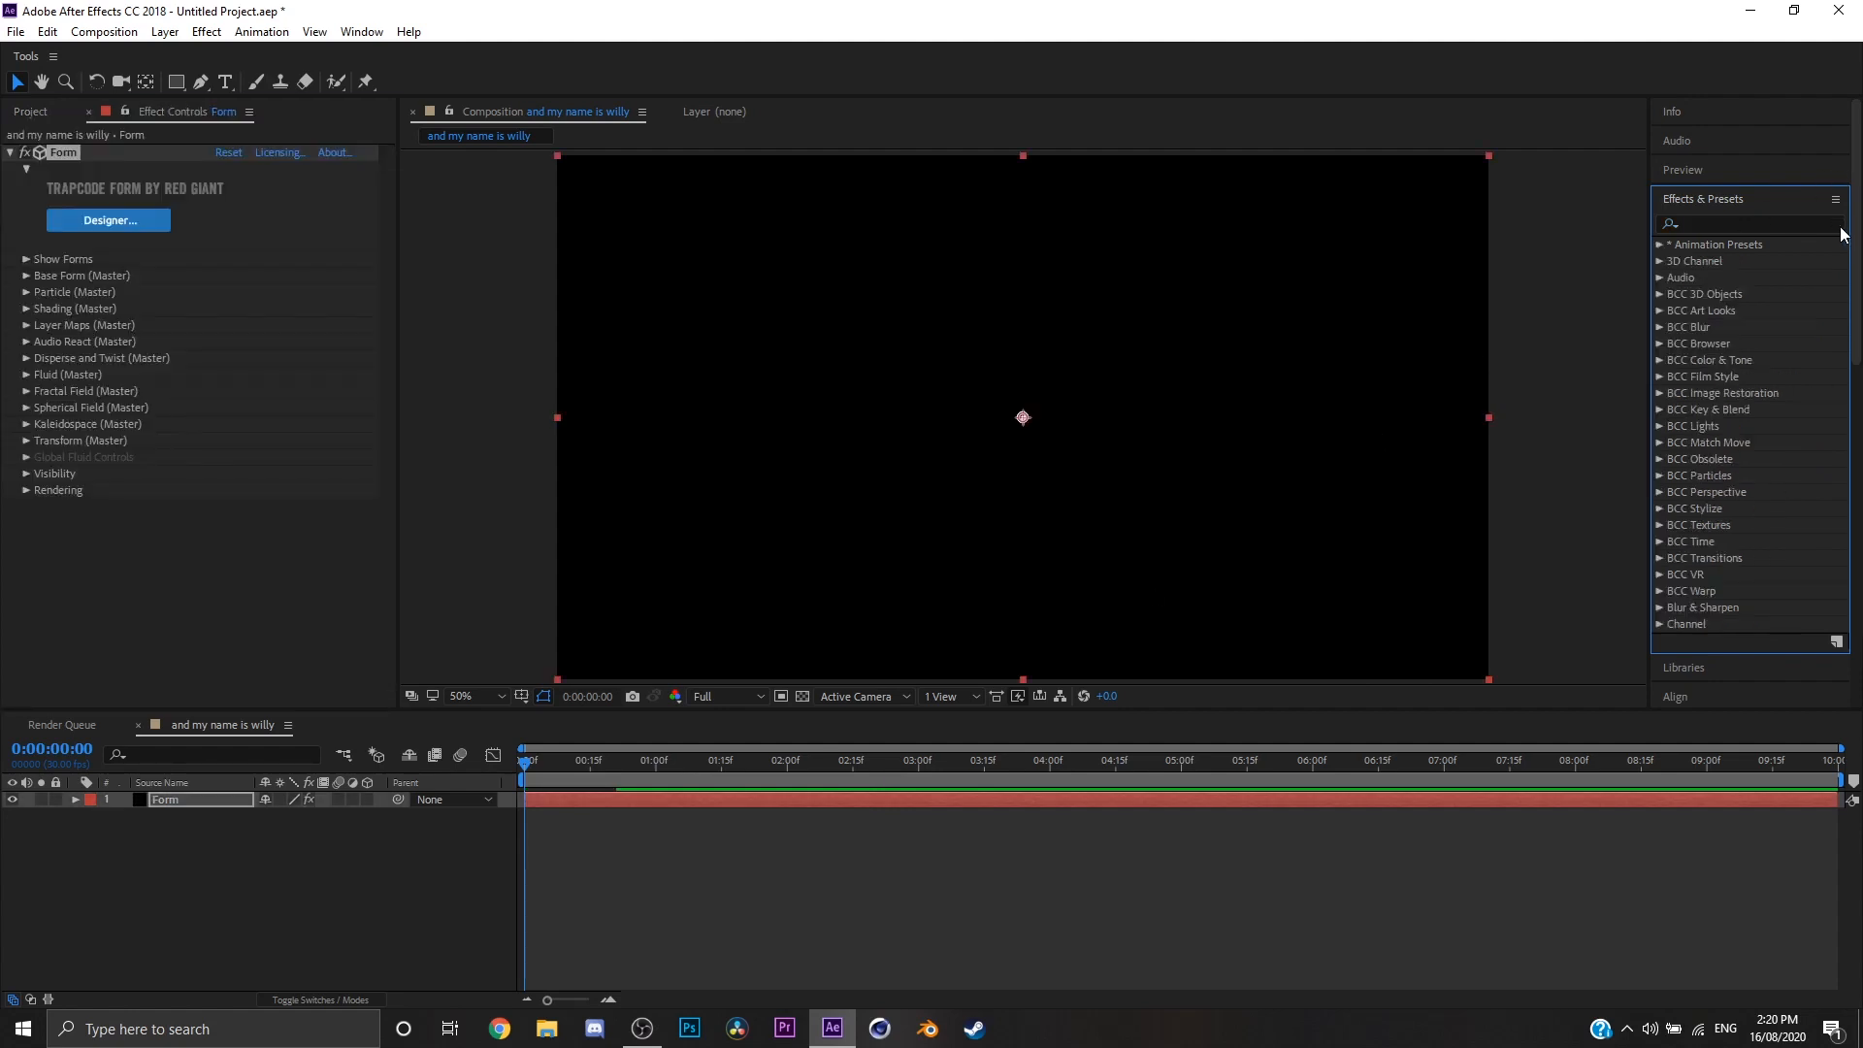
Step: Browse the effects list and view the plug-ins in the RG Trapcode category
scroll(1744, 281, down, 10)
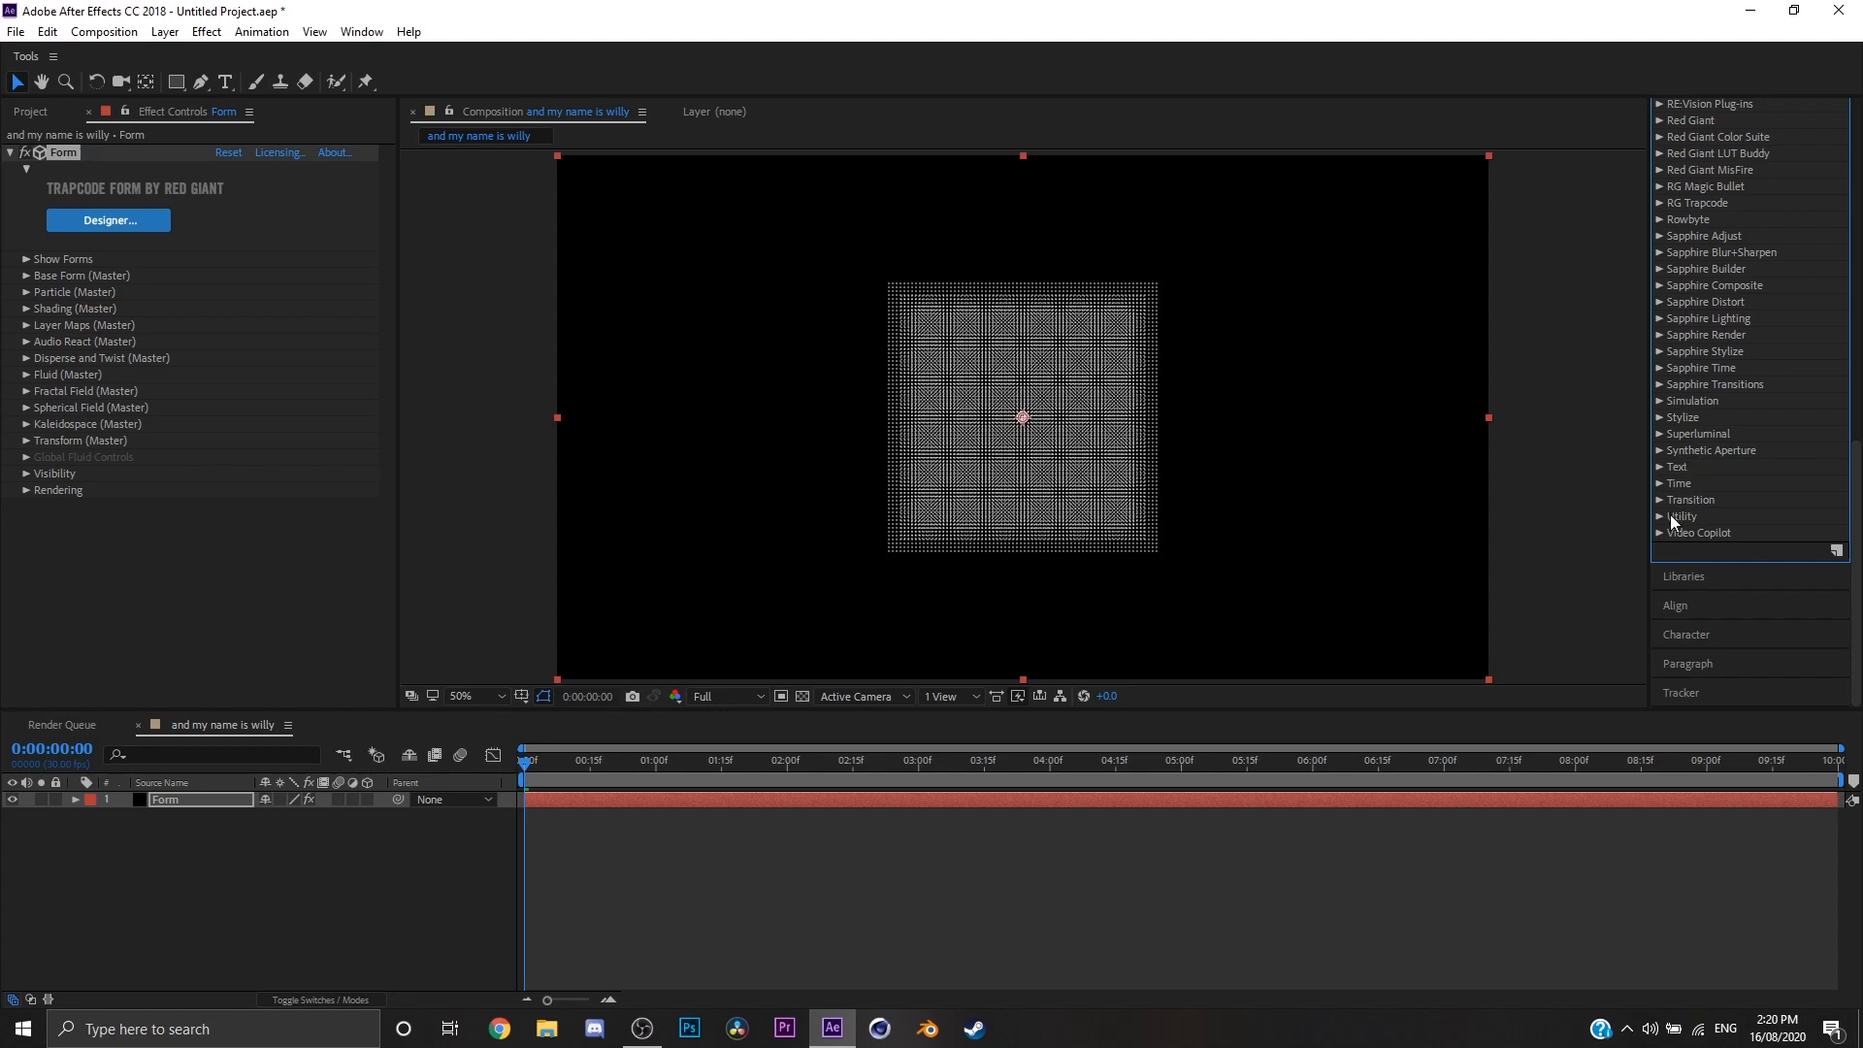
click(1661, 203)
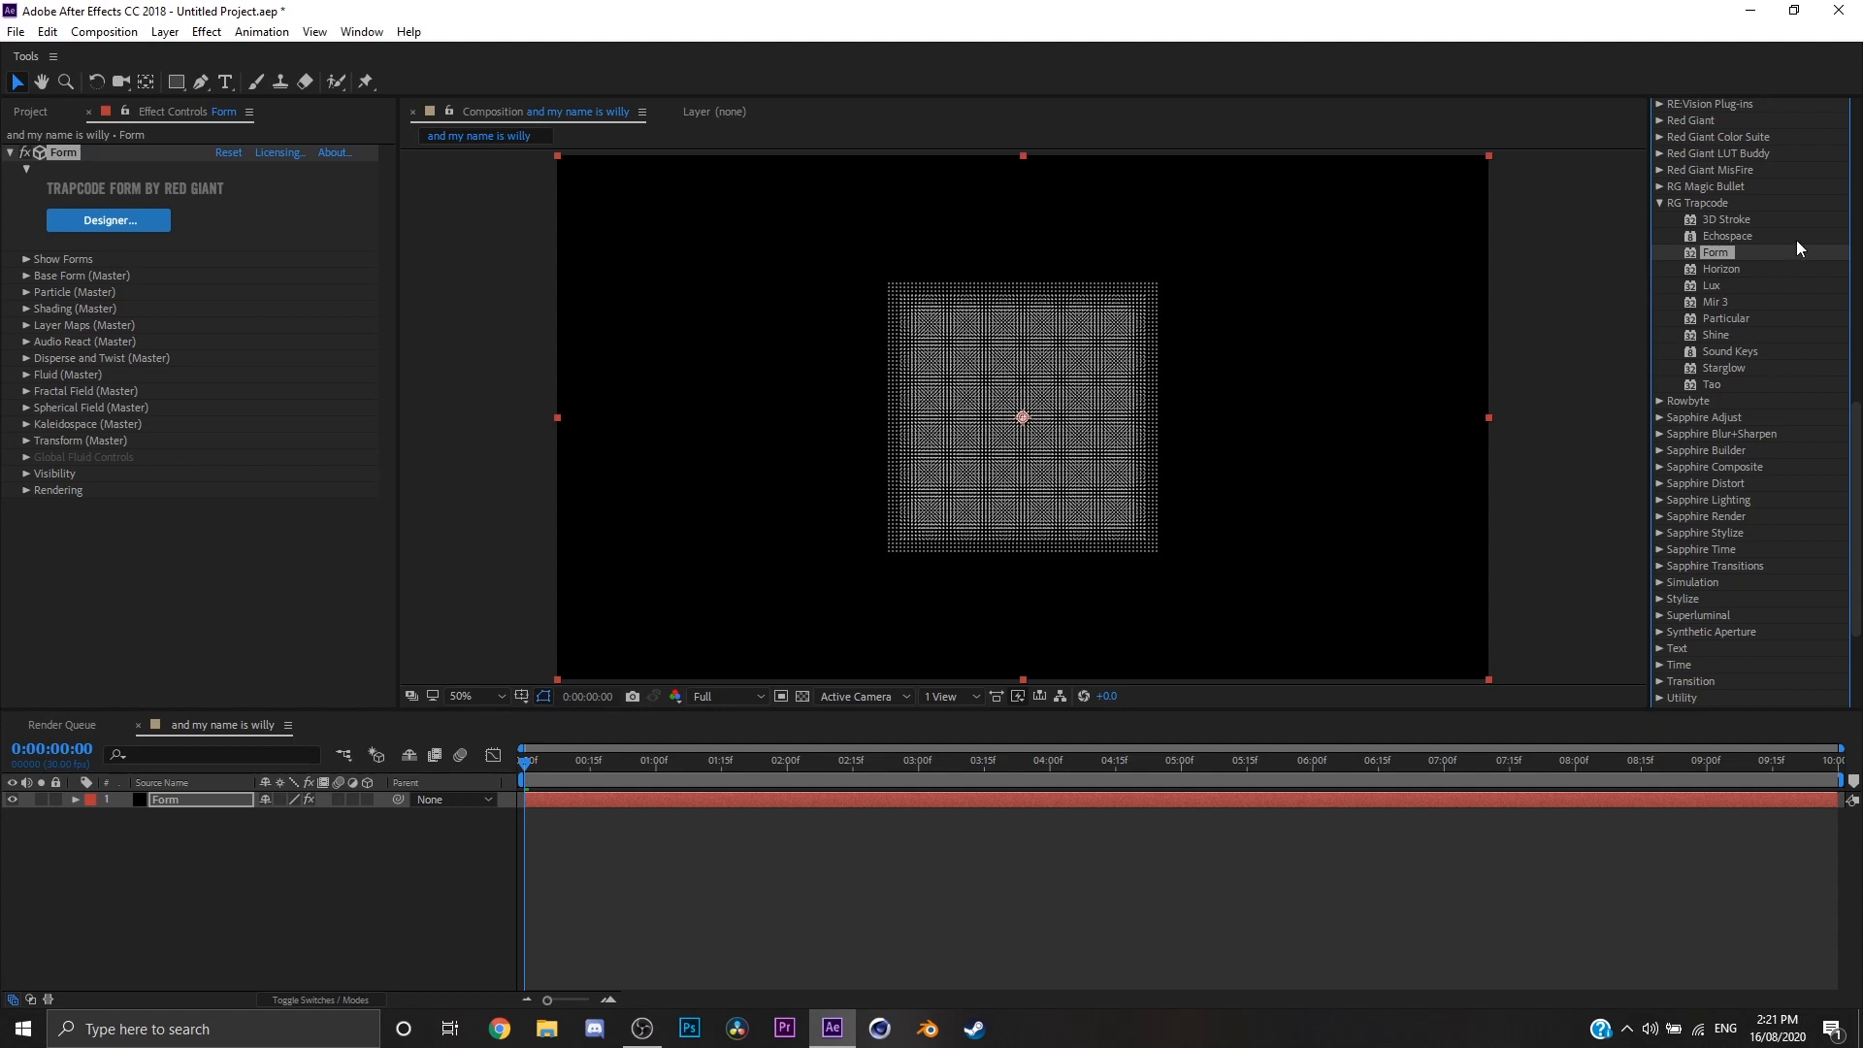
scroll(1786, 292, up, 1)
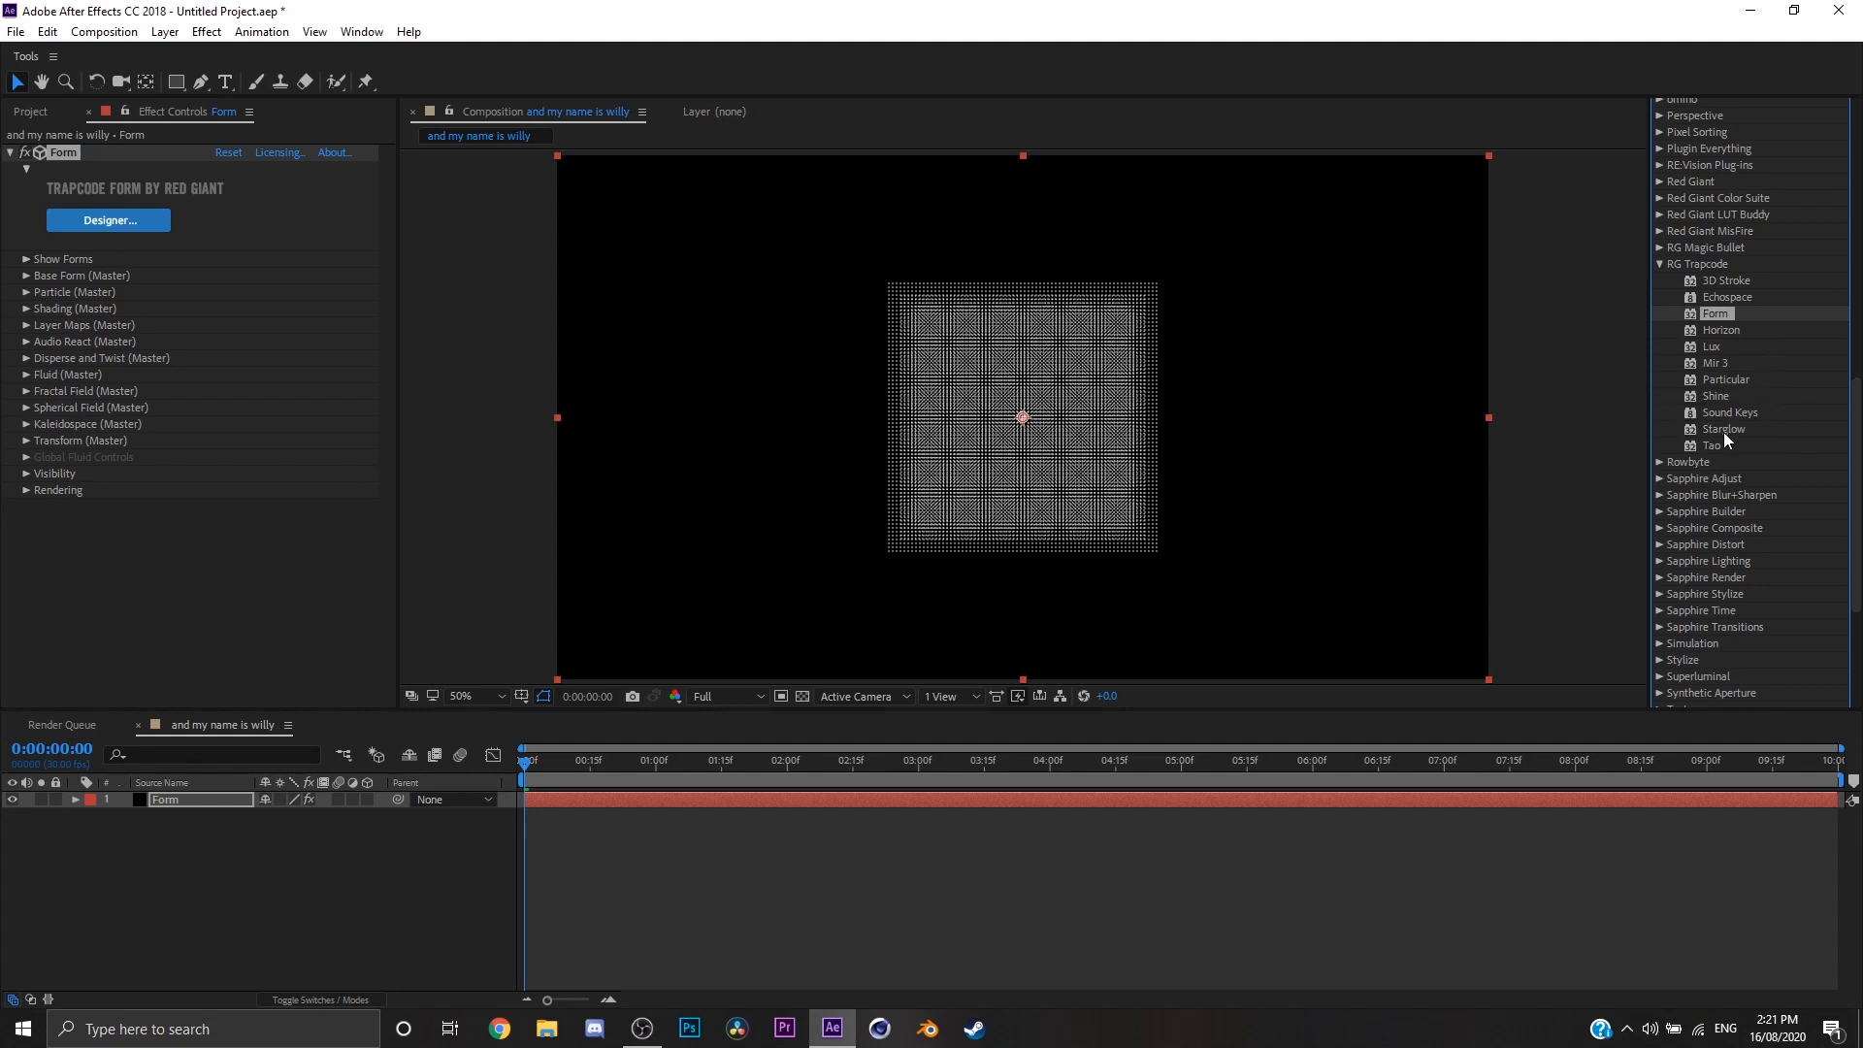
scroll(1834, 239, up, 10)
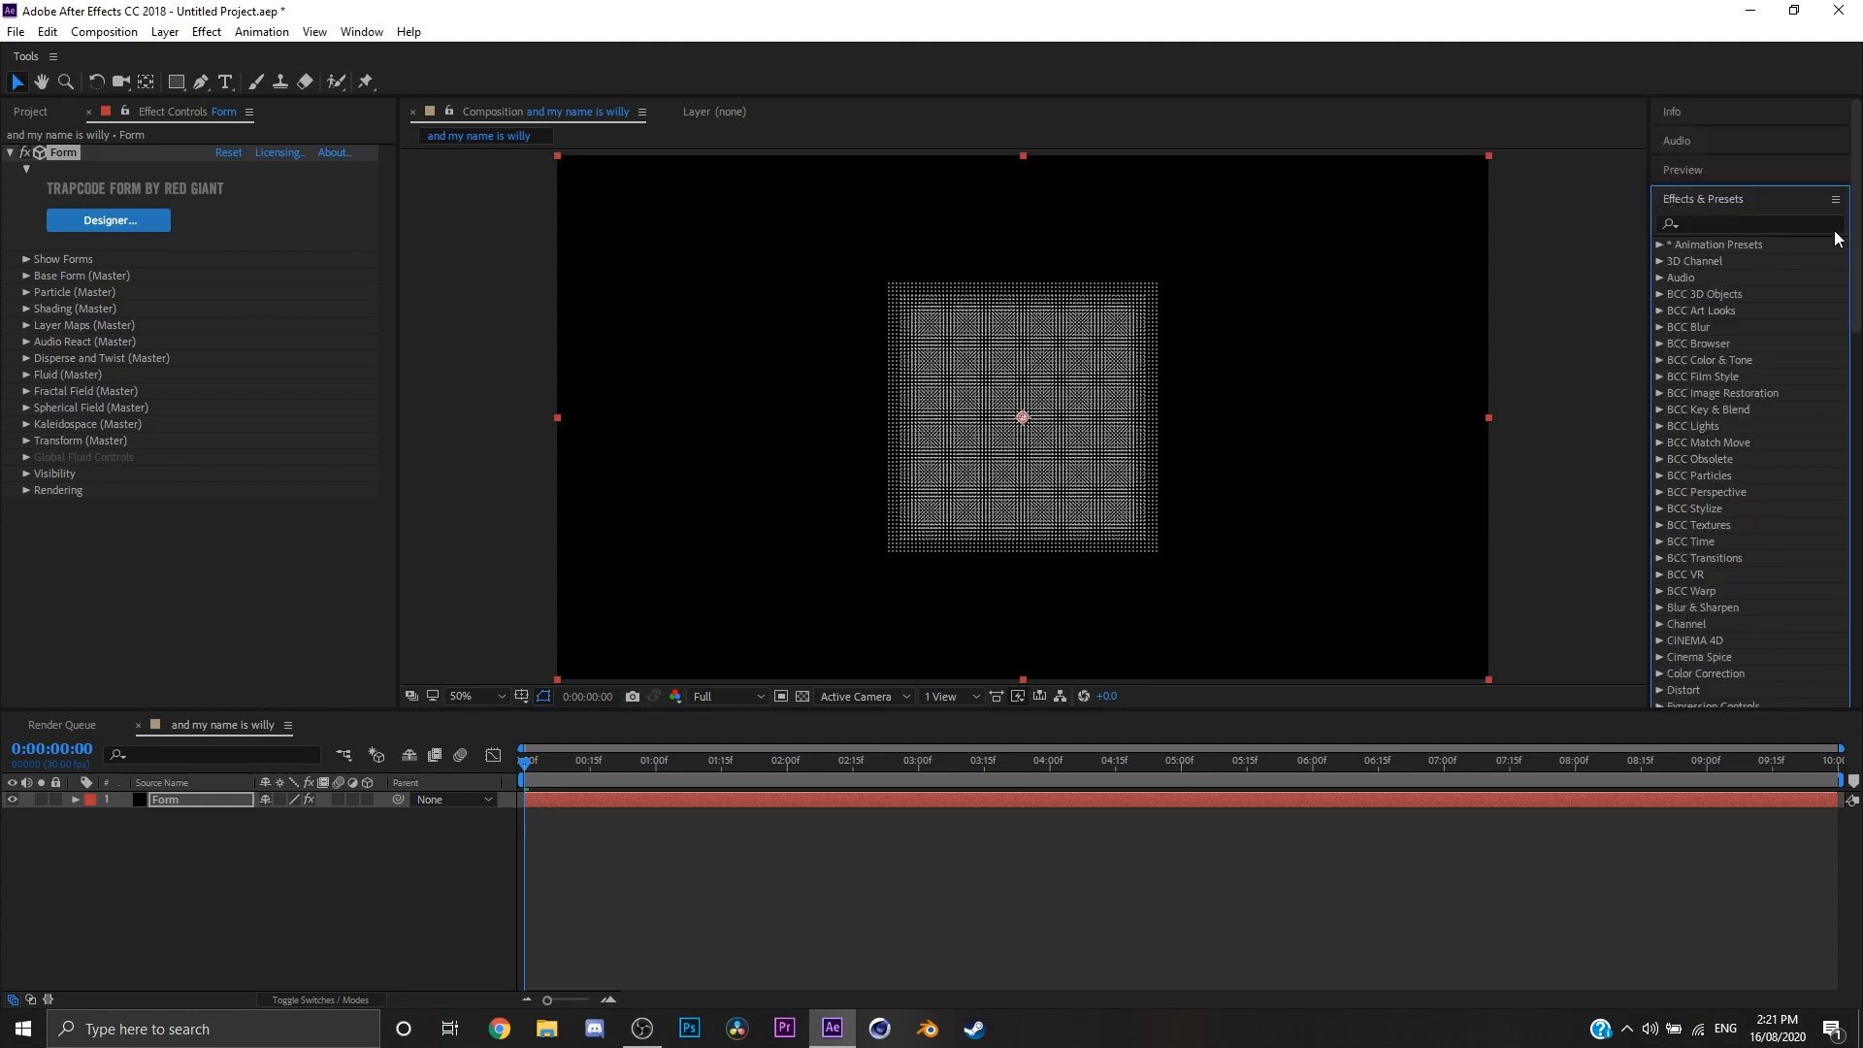
click(1737, 200)
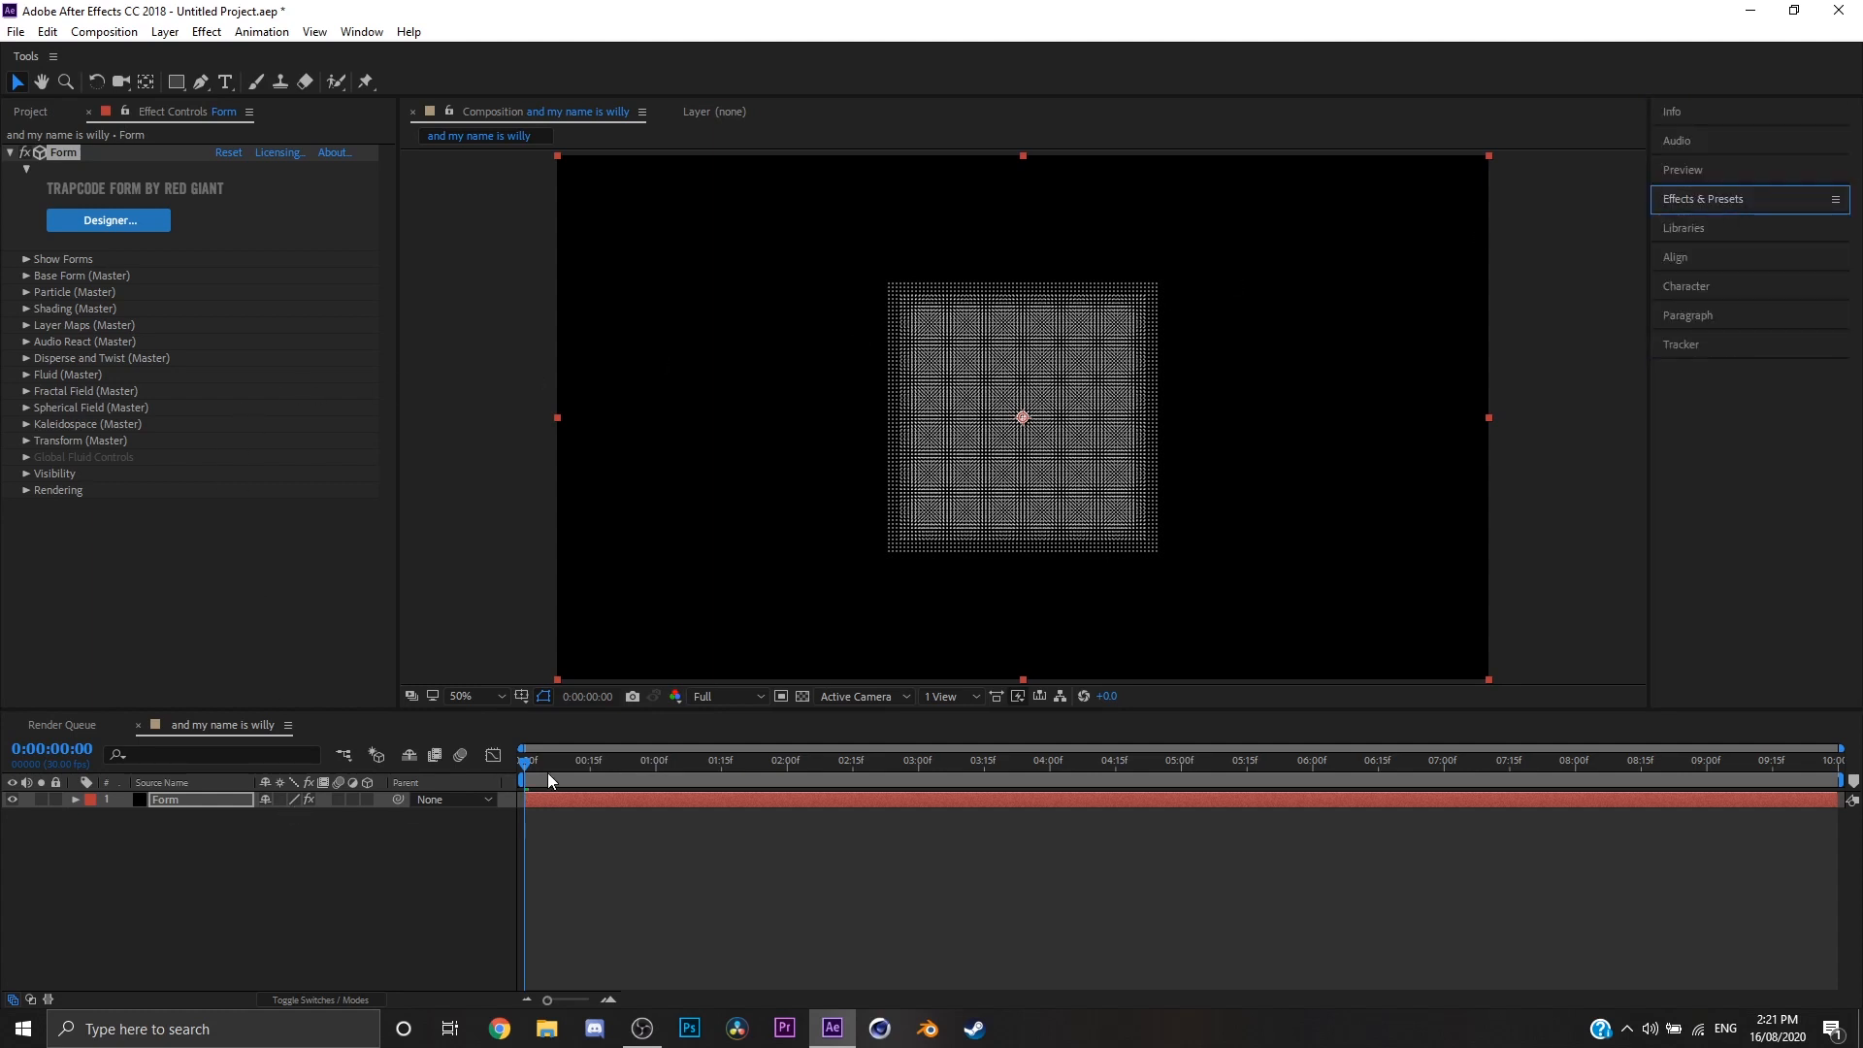
click(548, 772)
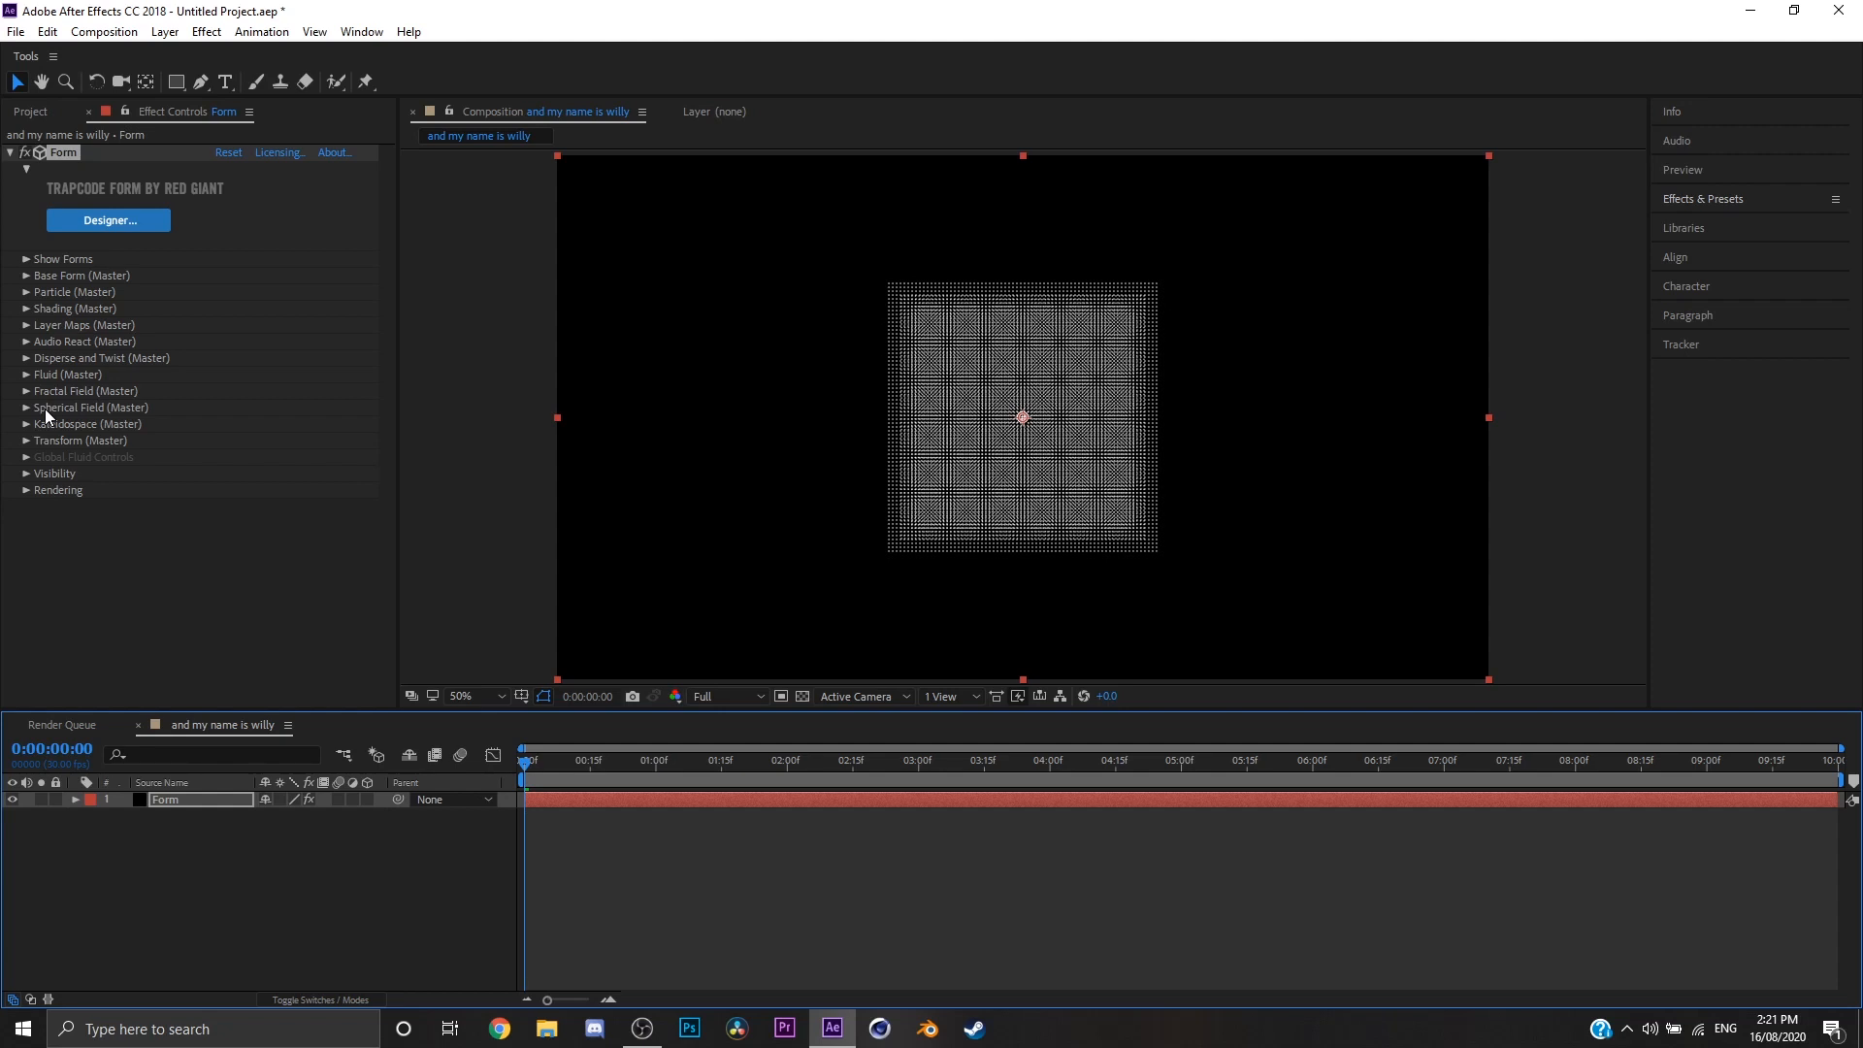
Step: Open the Trapcode Form Designer, stop the preview playback and return it to the first frame
click(27, 259)
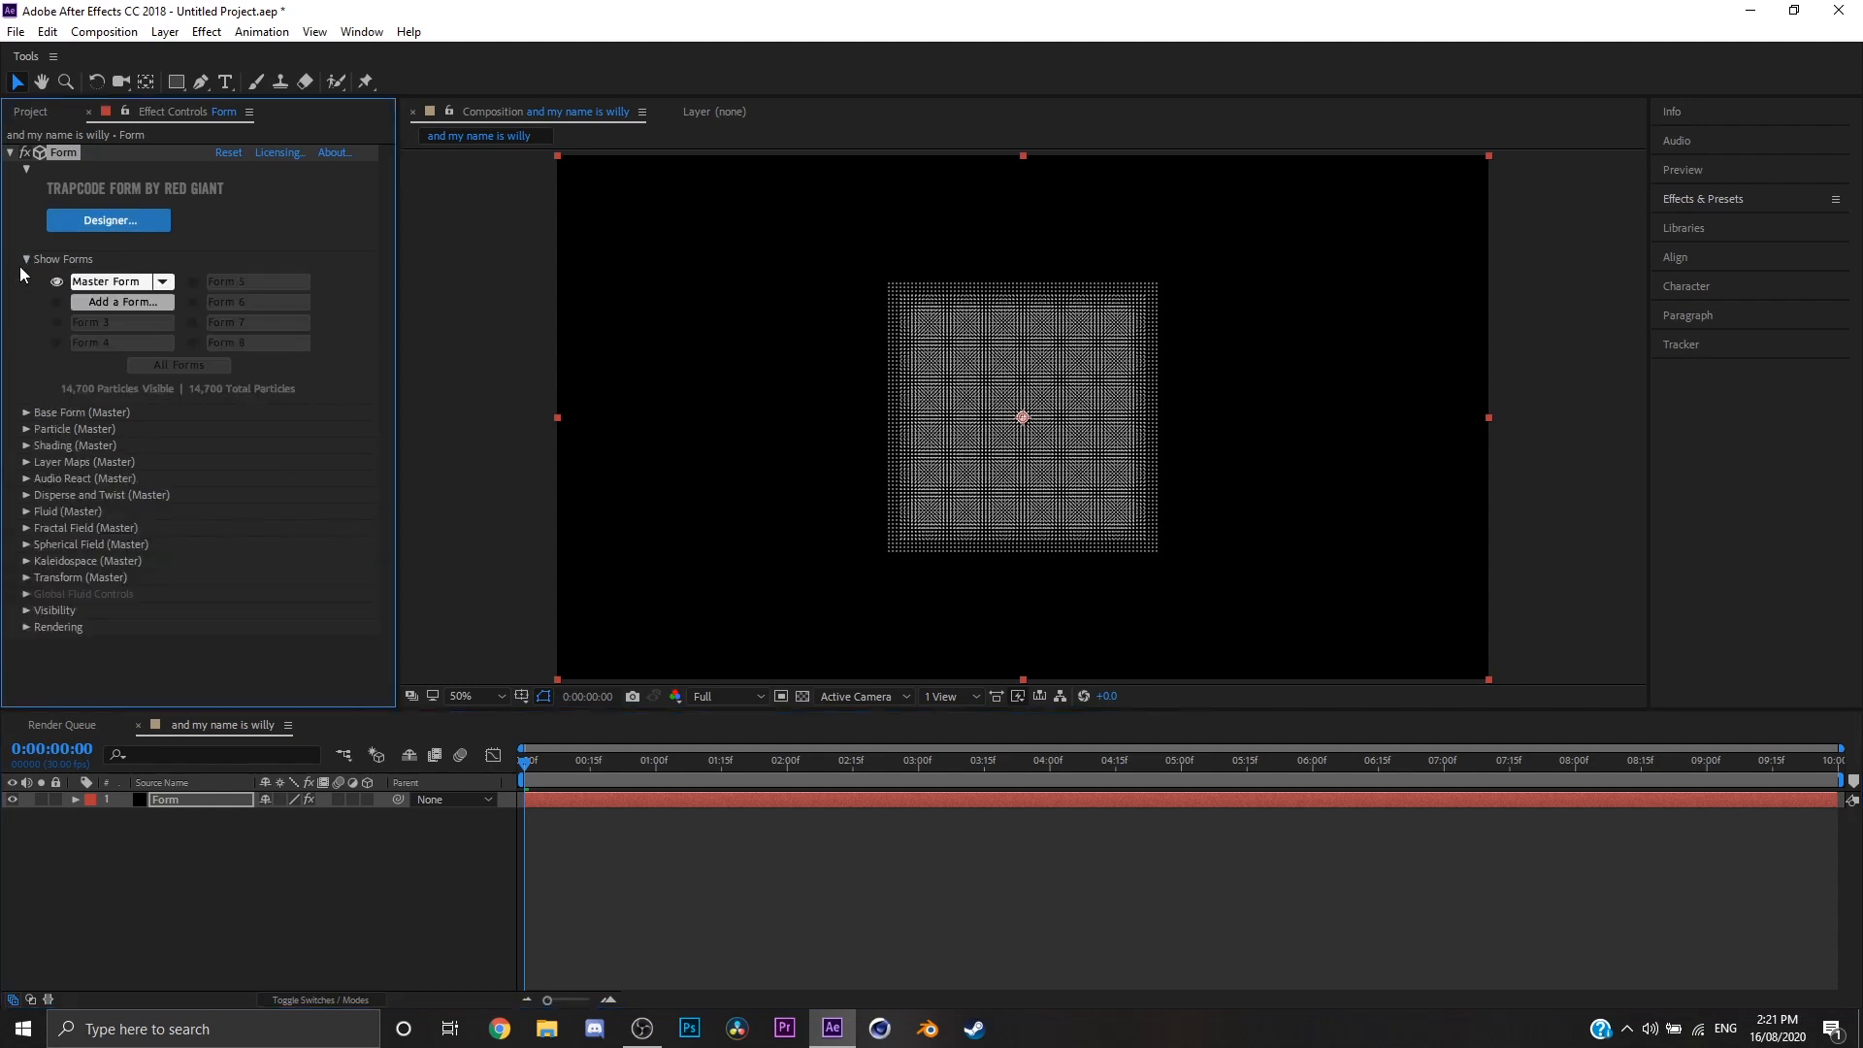
click(23, 262)
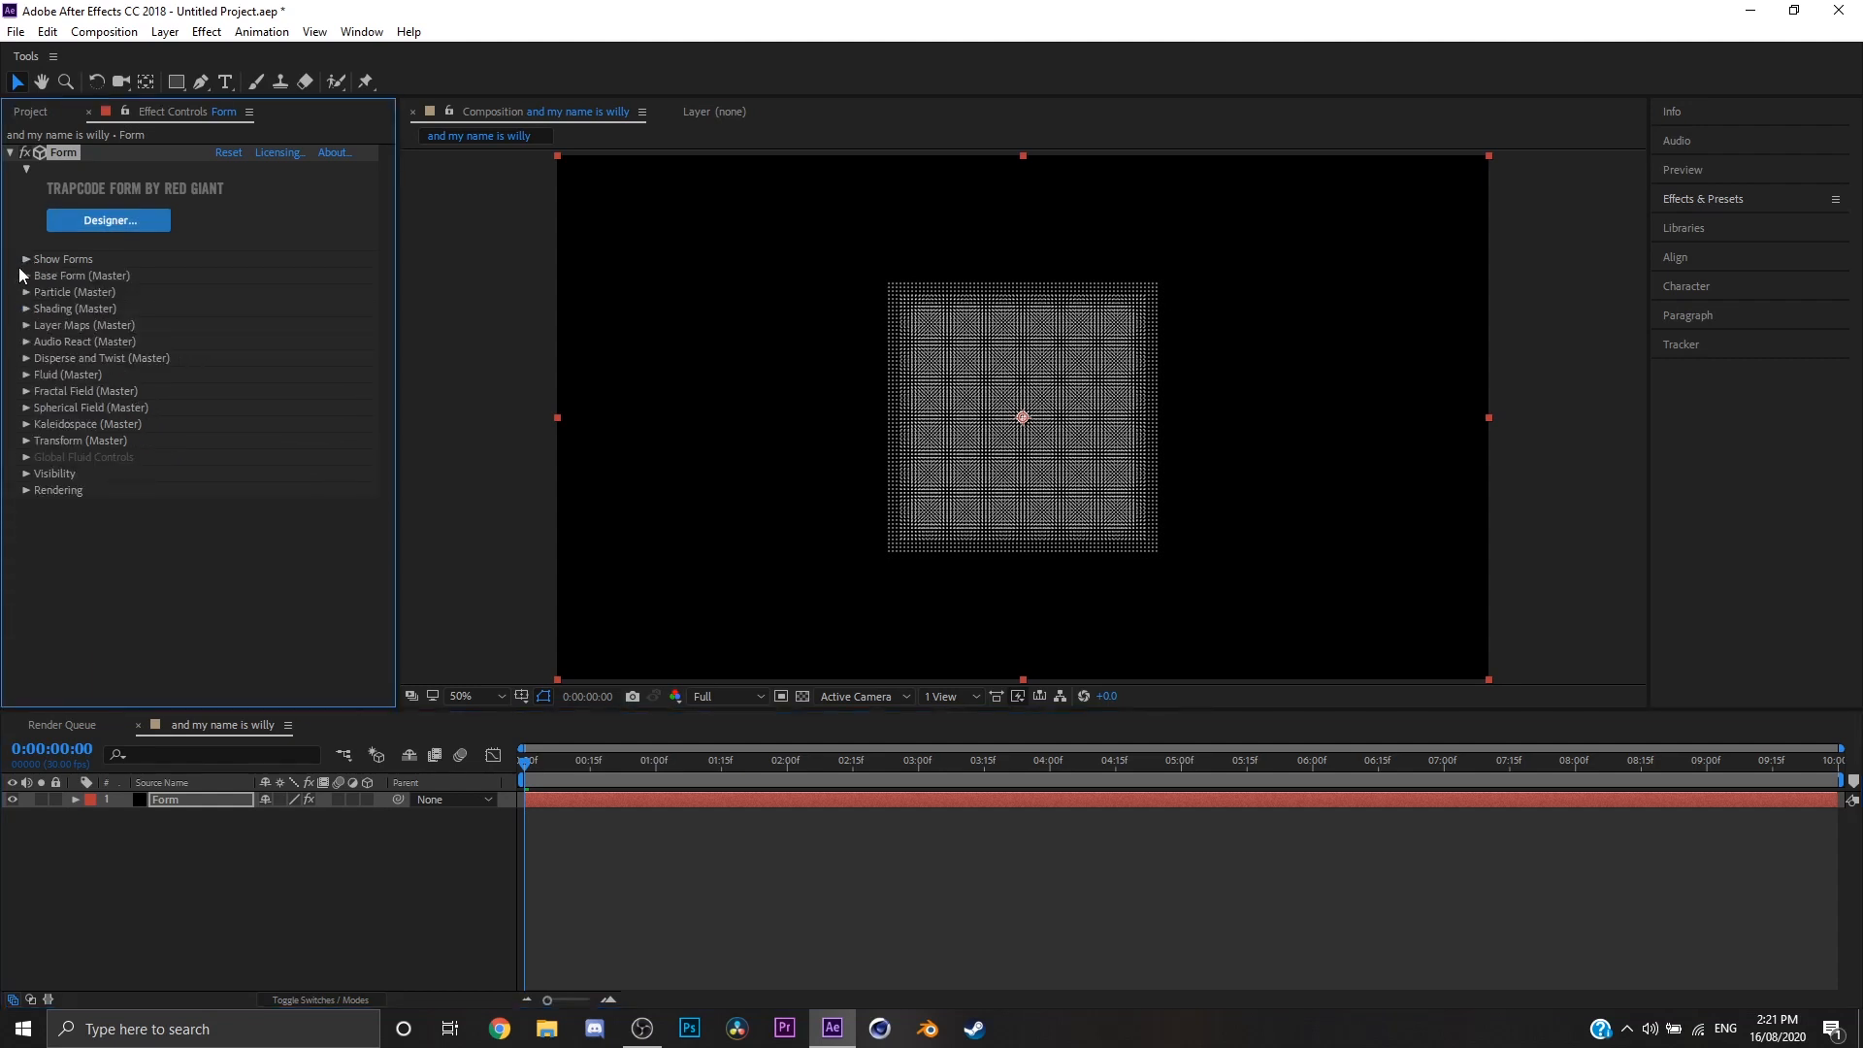
click(134, 221)
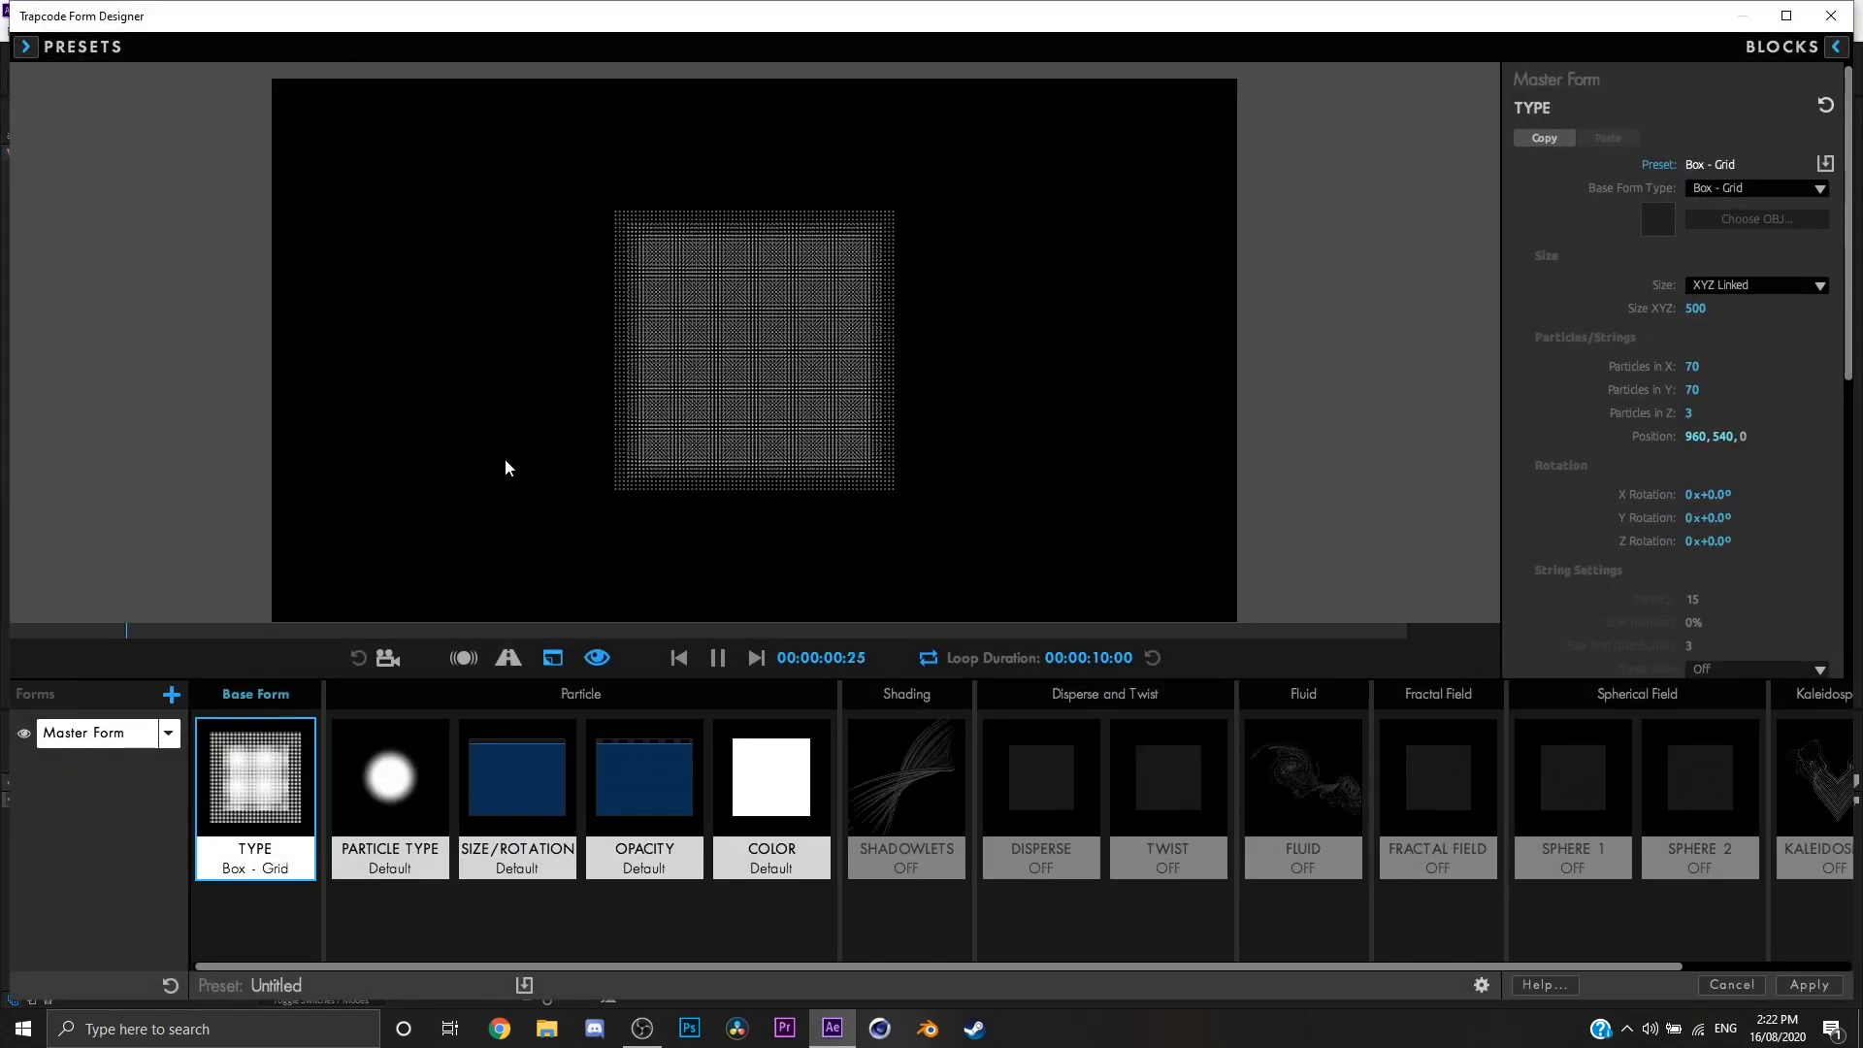
key(space)
drag(1317, 967, 777, 974)
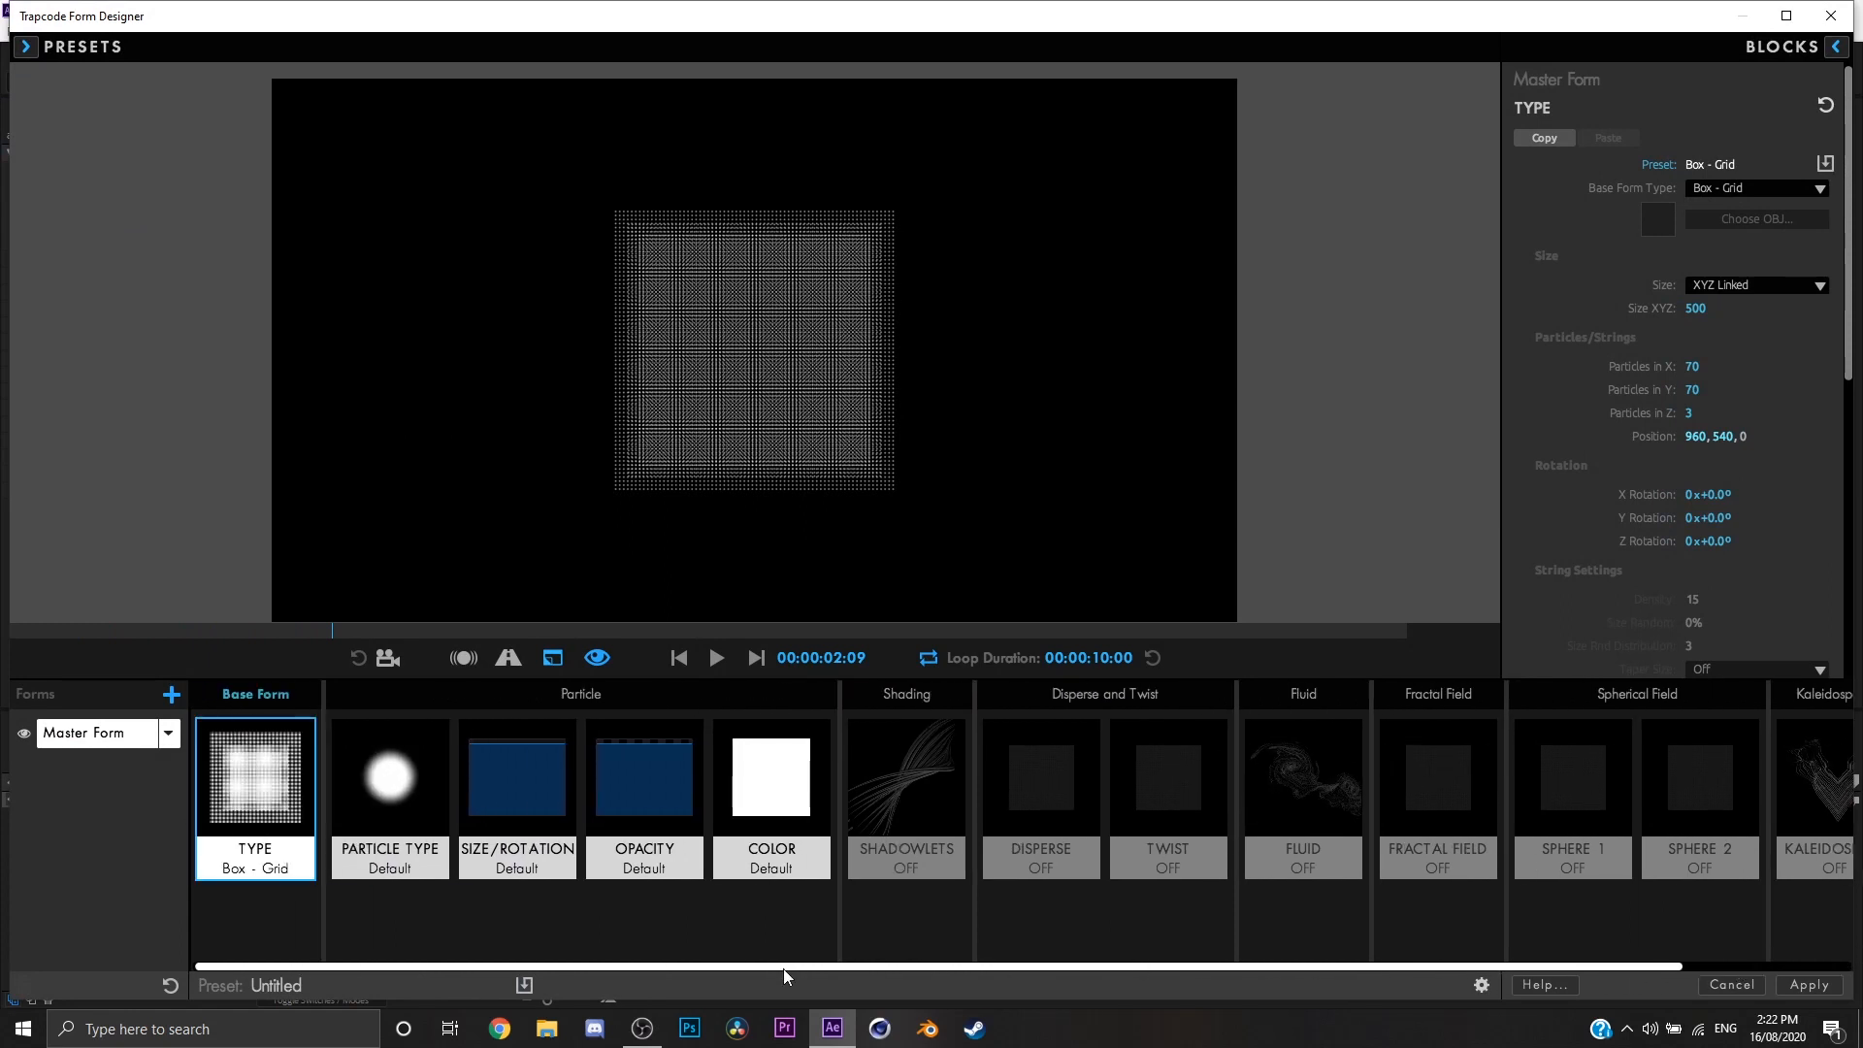
mouse_move(301, 968)
mouse_down()
mouse_move(499, 986)
mouse_move(281, 995)
mouse_up()
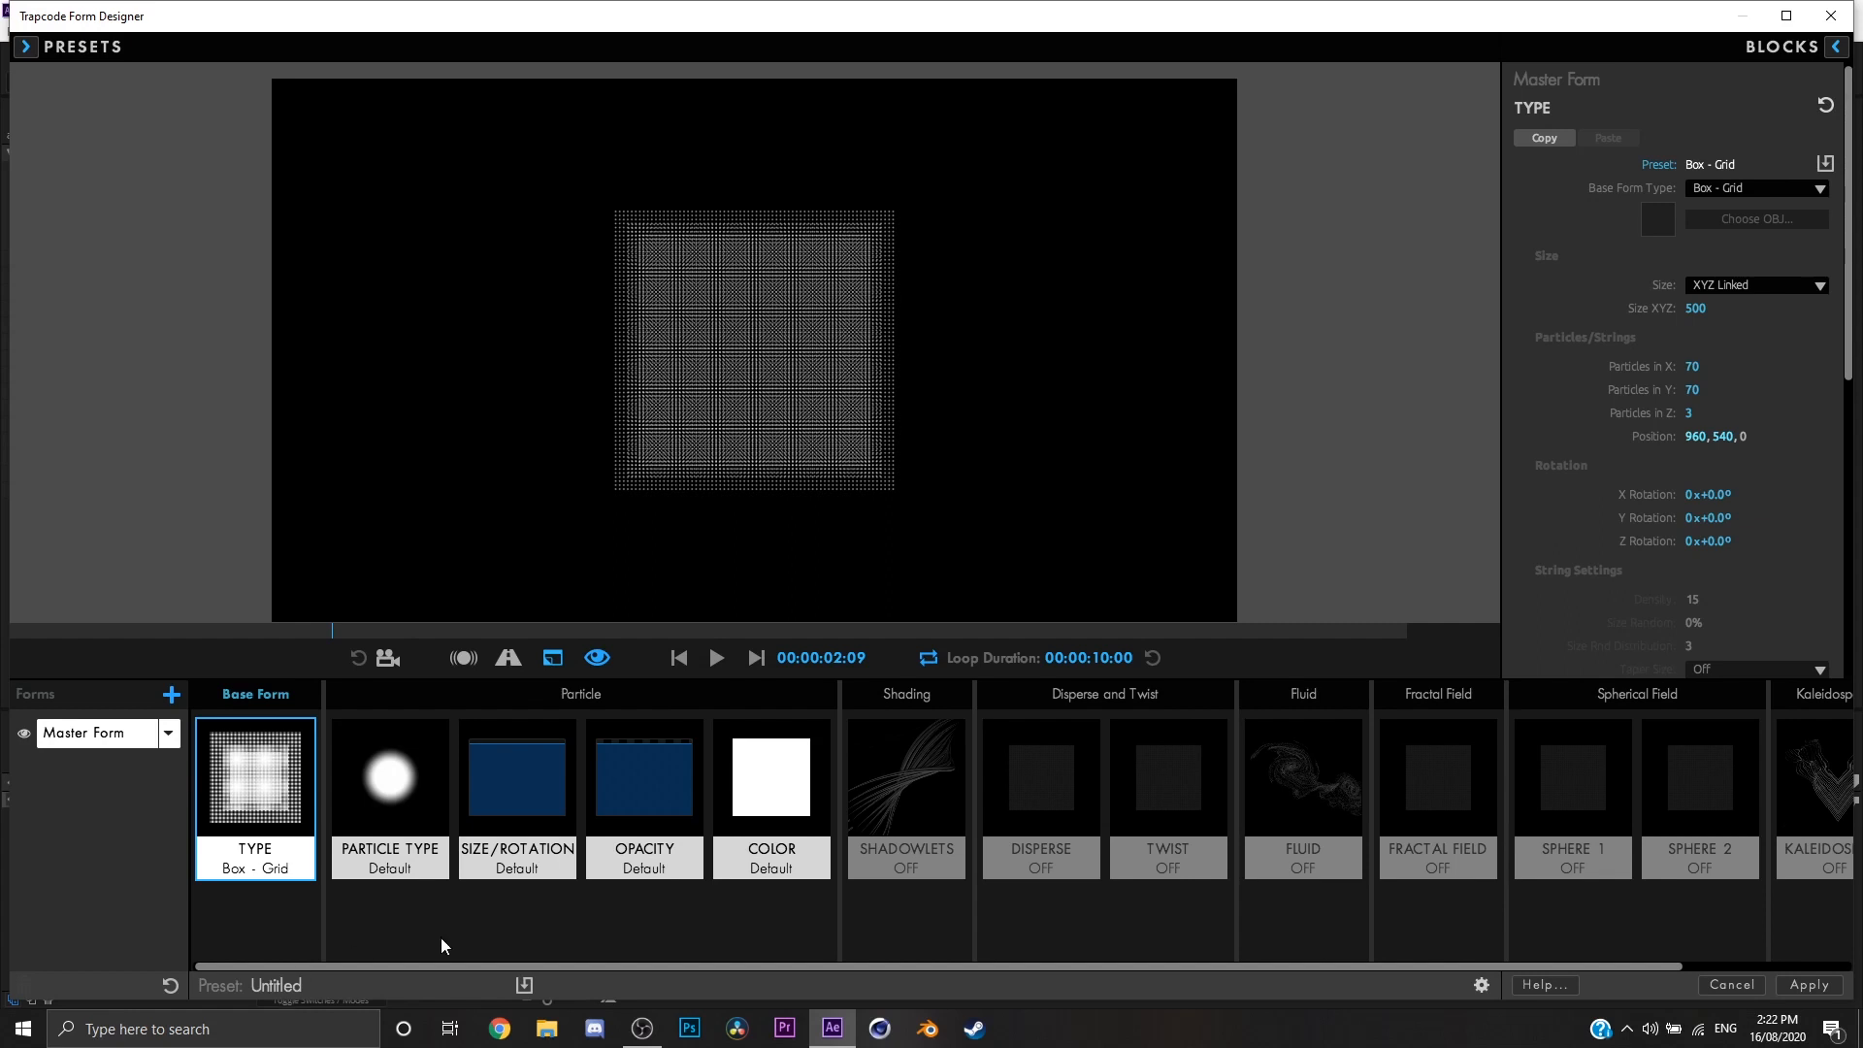
click(678, 658)
Step: Enable the Designer's preview camera and orbit around the box grid to examine its depth
click(1798, 193)
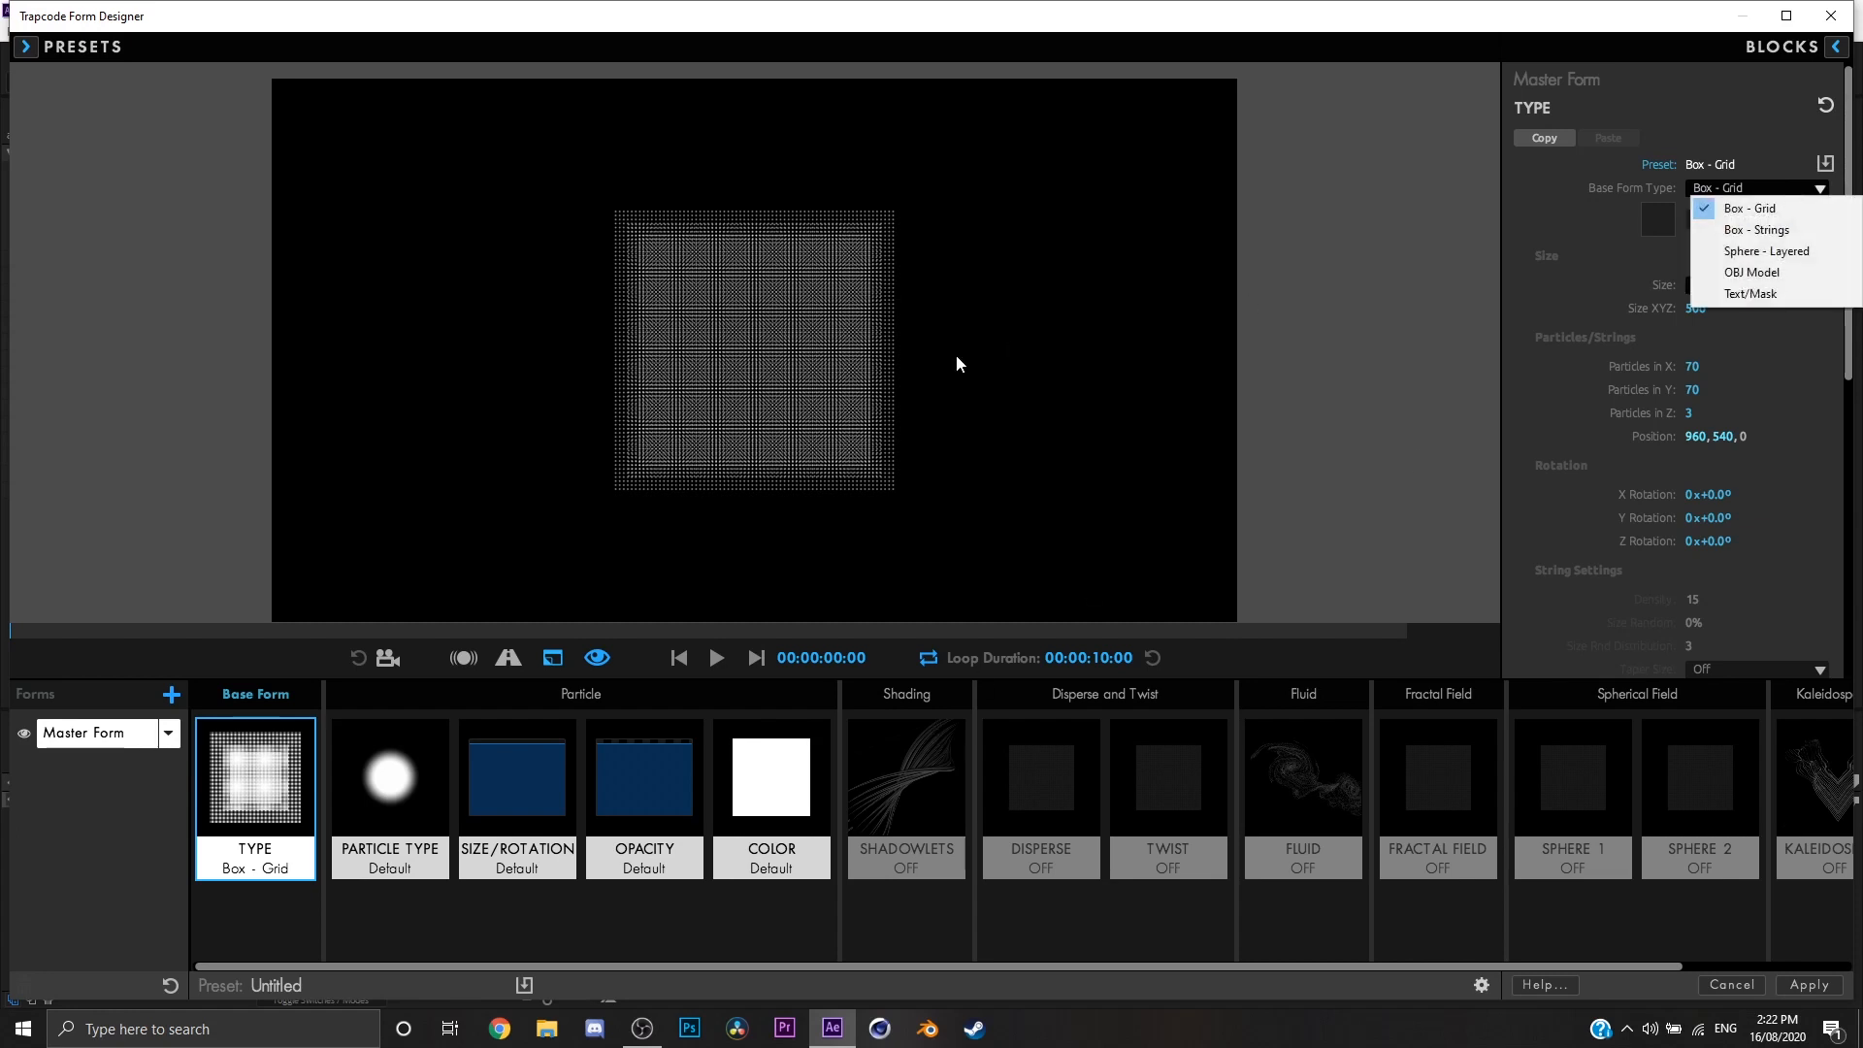
click(959, 359)
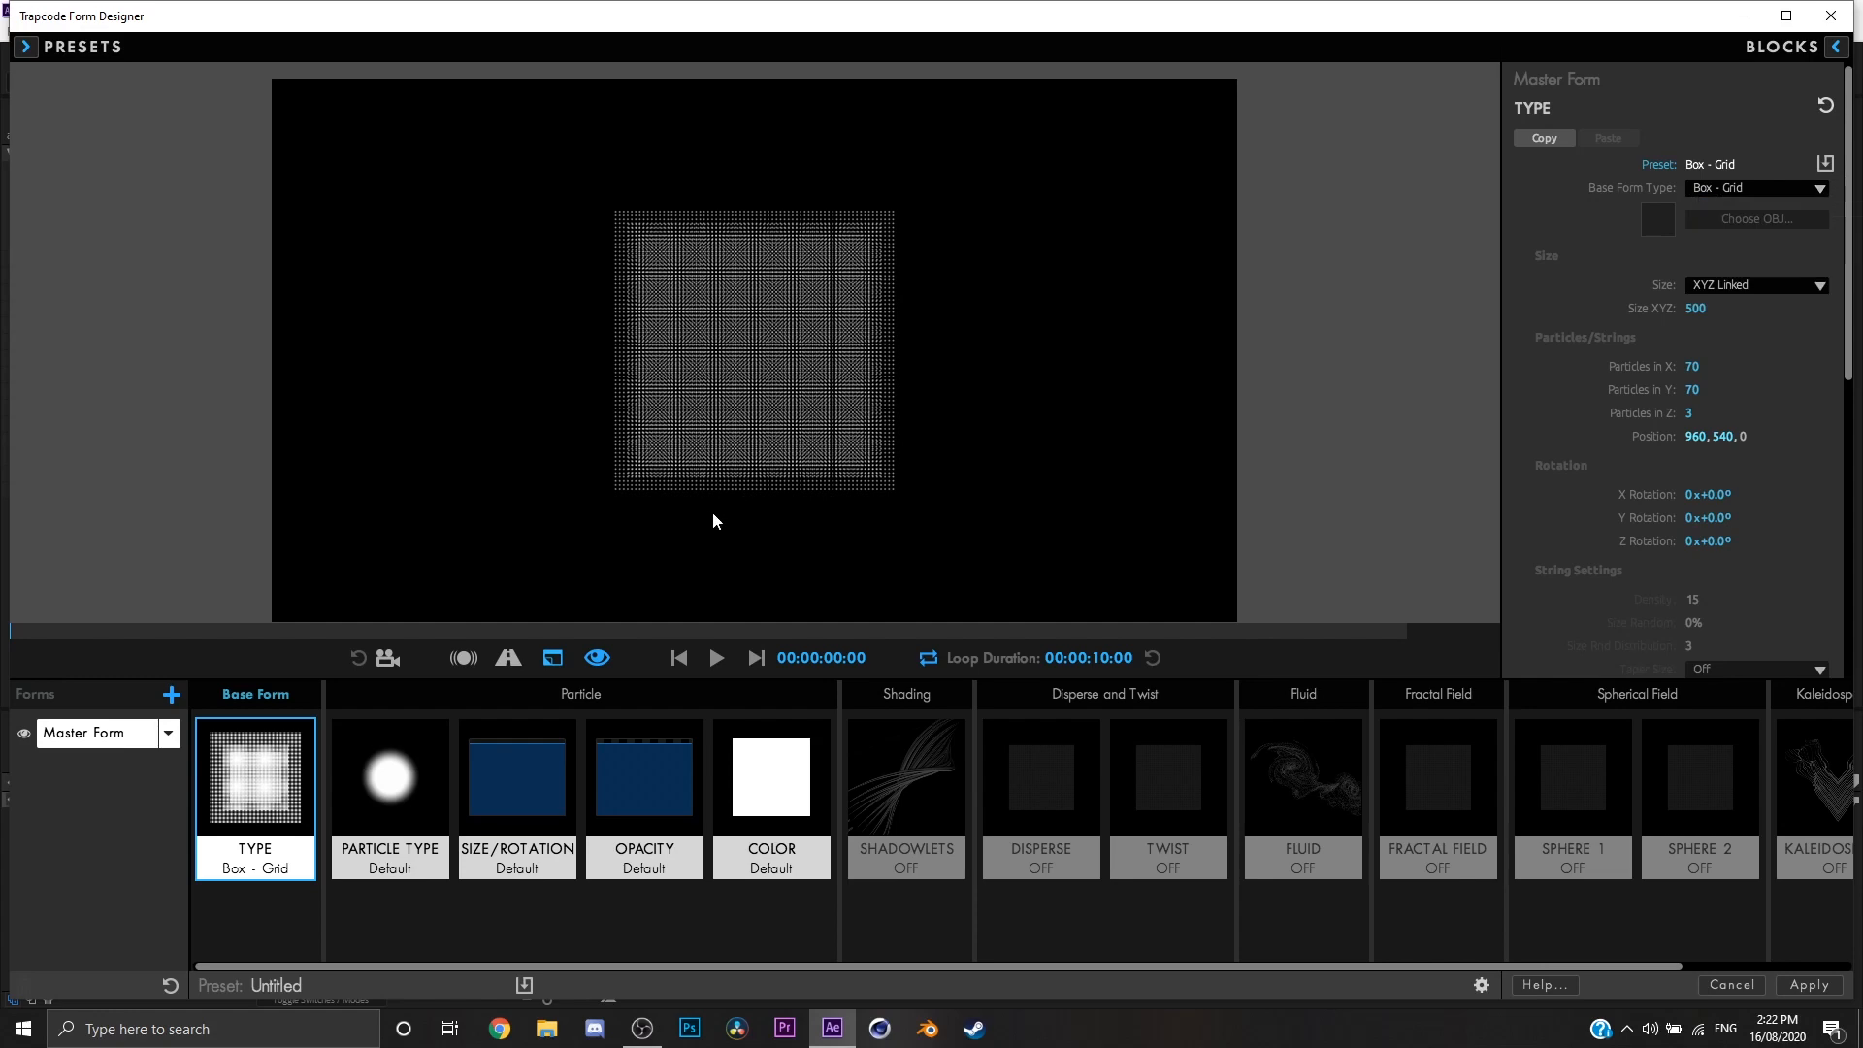
click(388, 660)
drag(639, 460, 1135, 374)
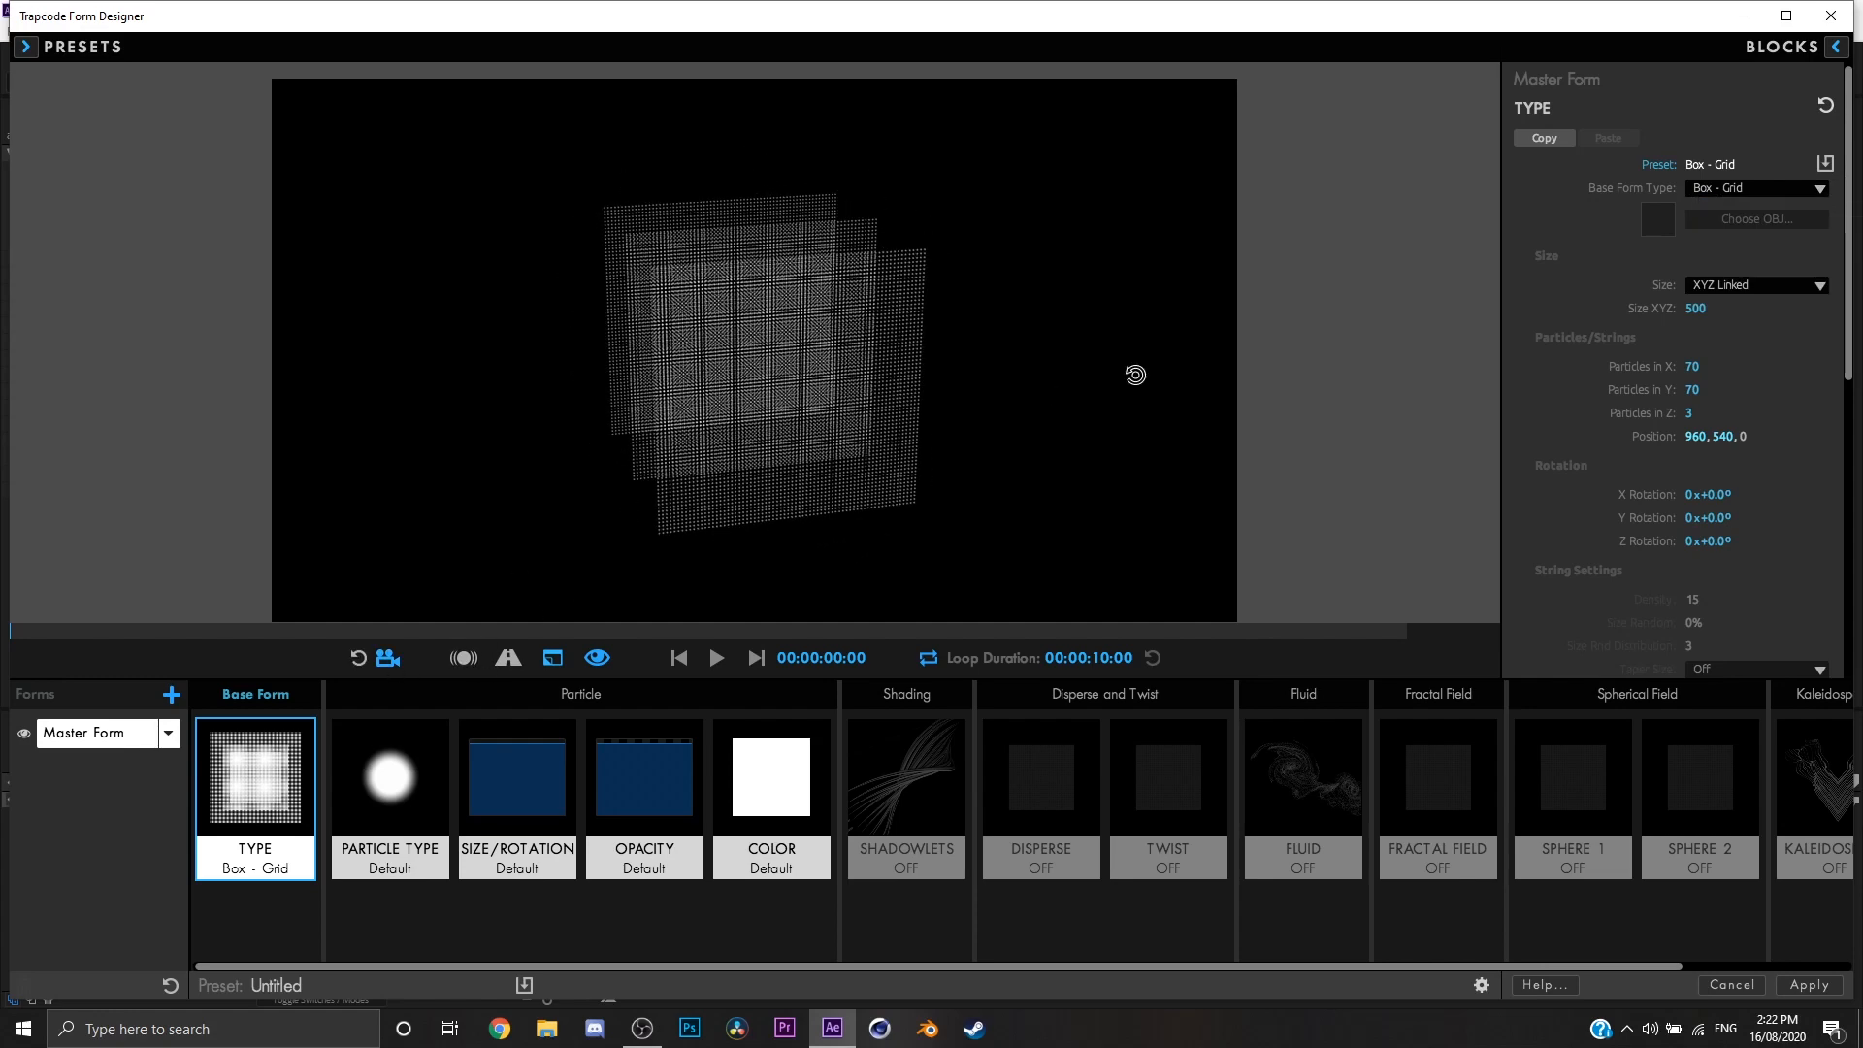
drag(914, 335, 951, 388)
Step: Try the Box - Strings and Sphere - Layered base form types on the master form, orbiting the sphere
click(1716, 192)
click(1726, 230)
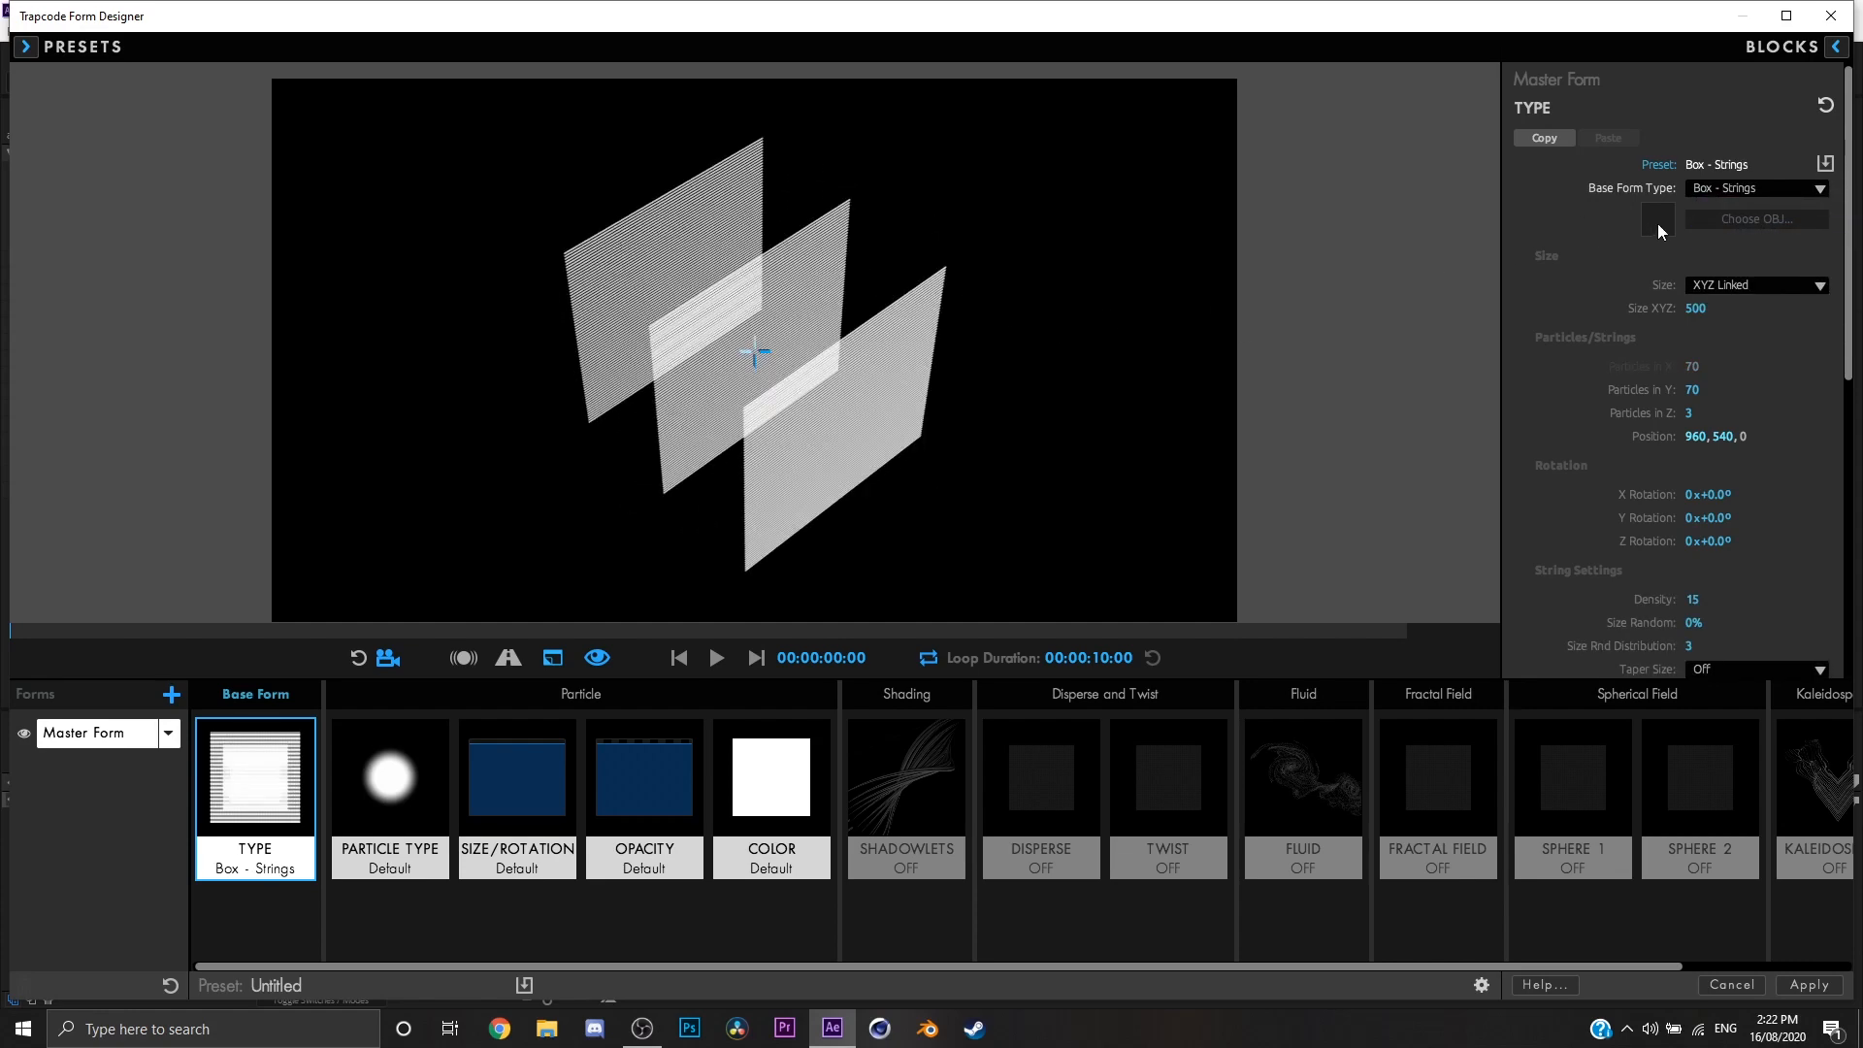
click(1737, 188)
click(1722, 249)
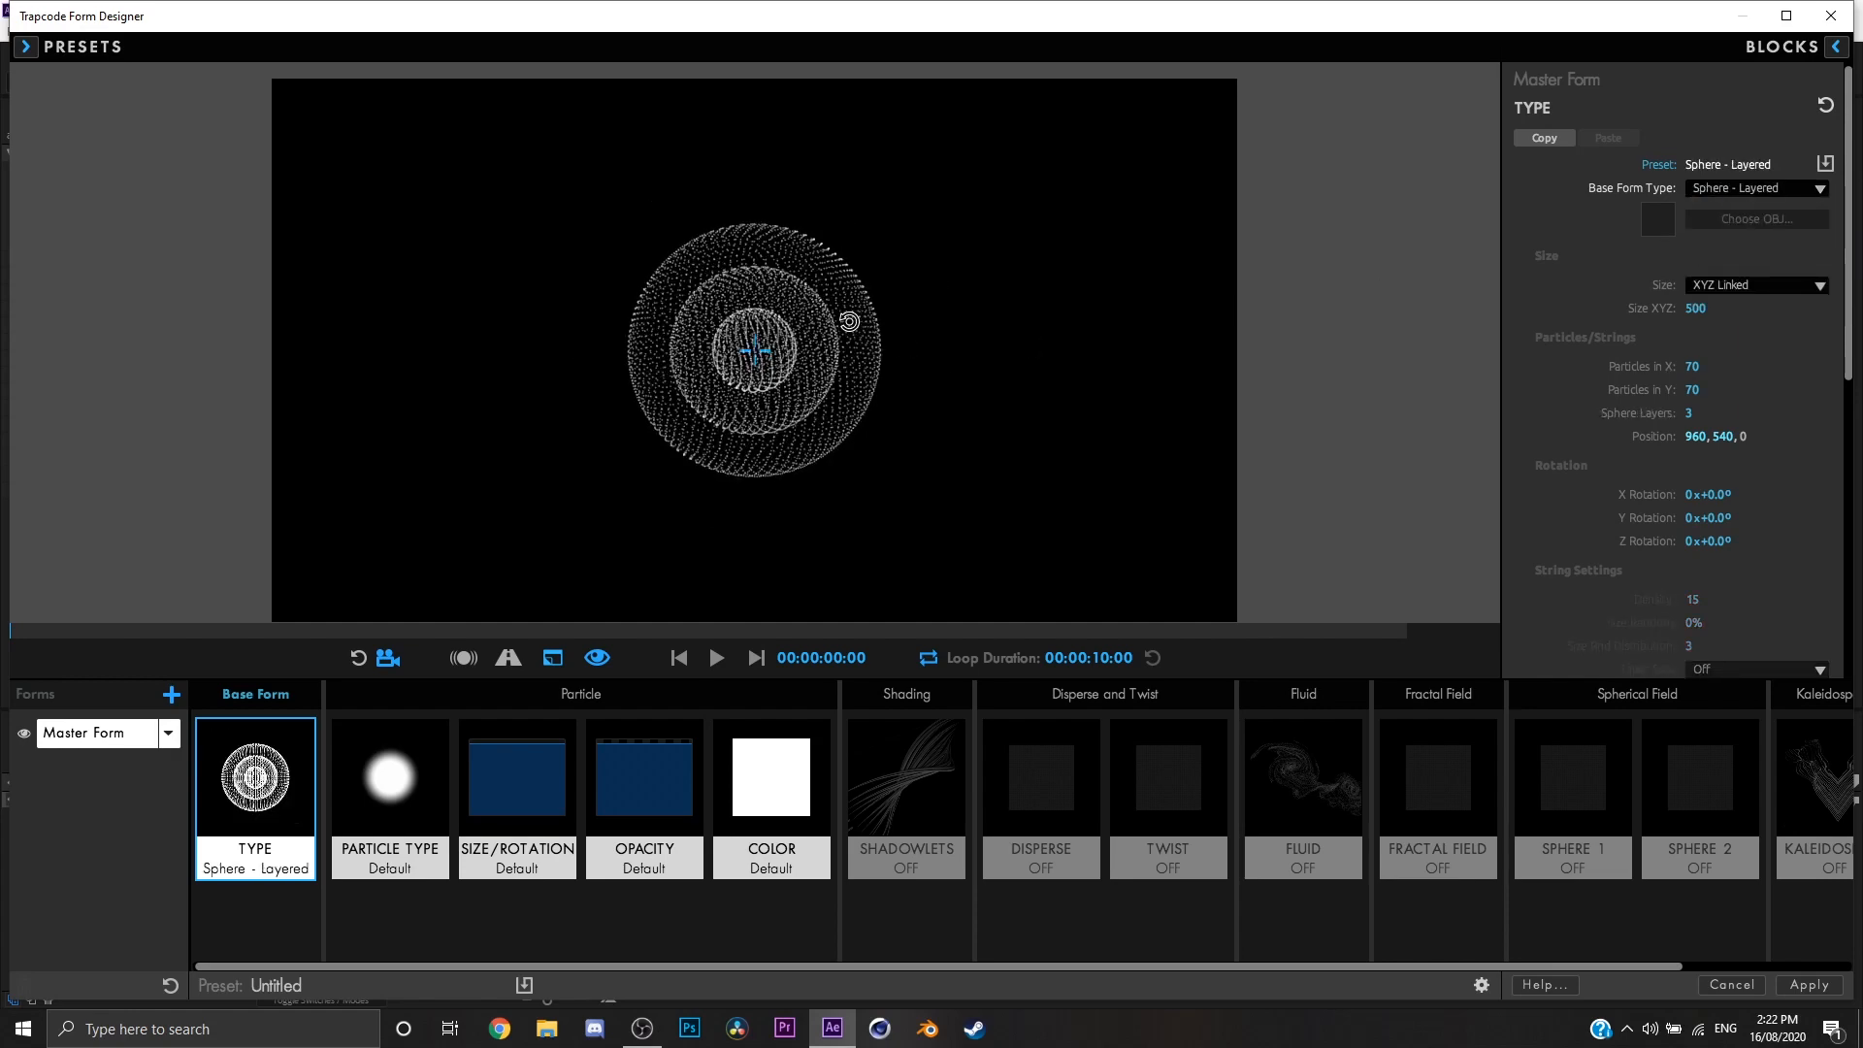
drag(849, 321, 962, 341)
Step: Try the OBJ Model base form type with the Cone model and orbit around it
click(1751, 188)
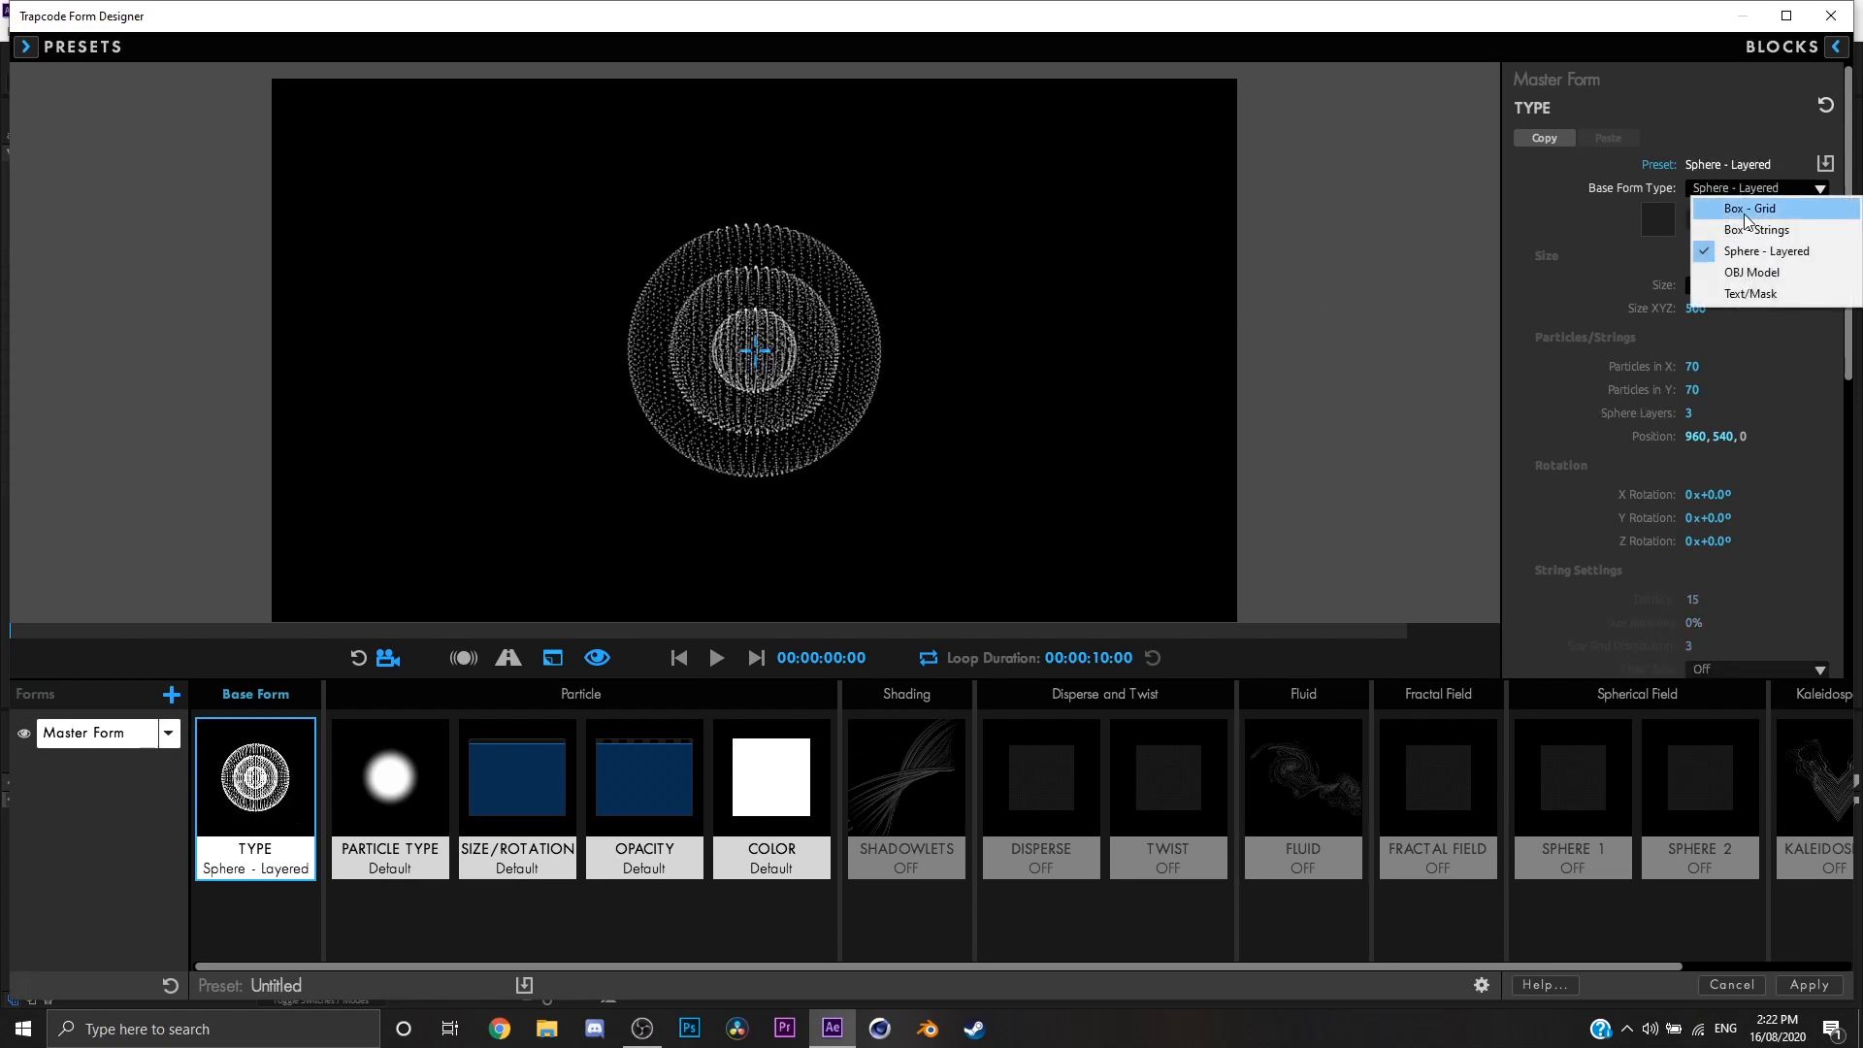
click(1764, 273)
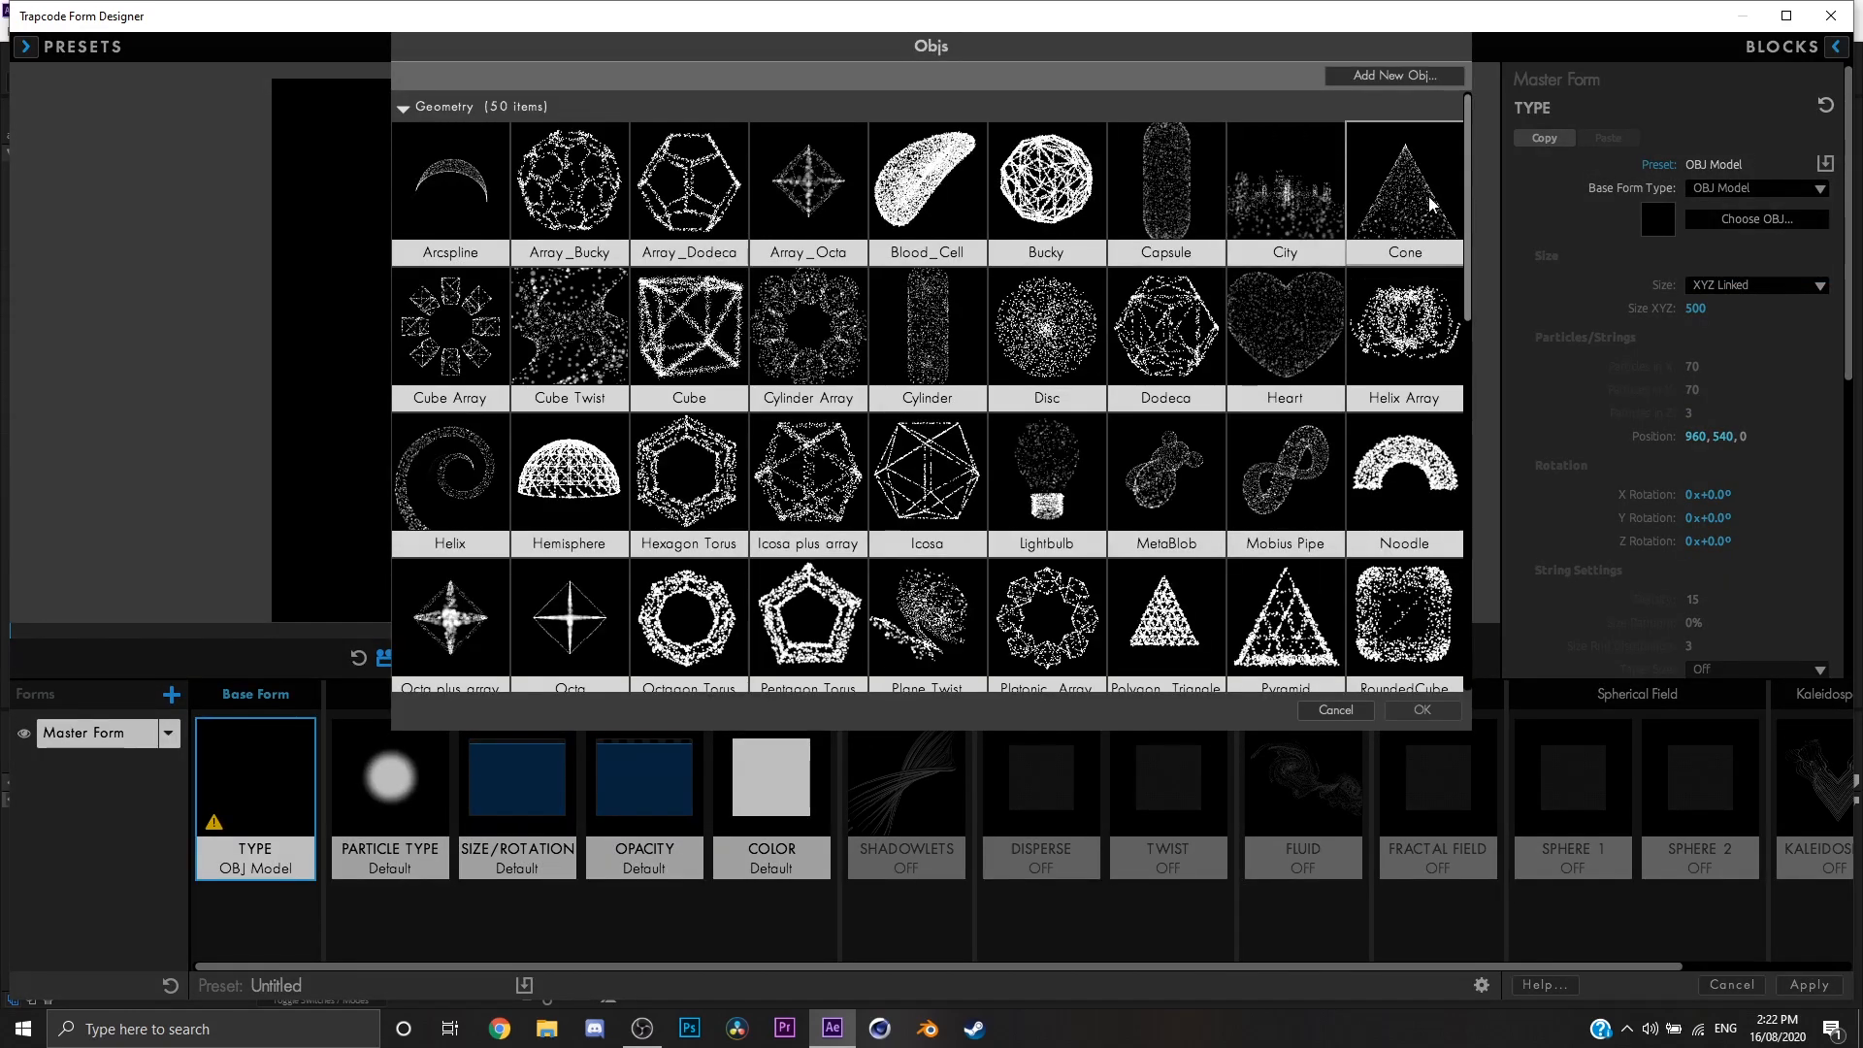
double_click(1432, 204)
drag(965, 407, 900, 470)
Step: Try the Text/Mask base form type and orbit around the sample text
click(1751, 188)
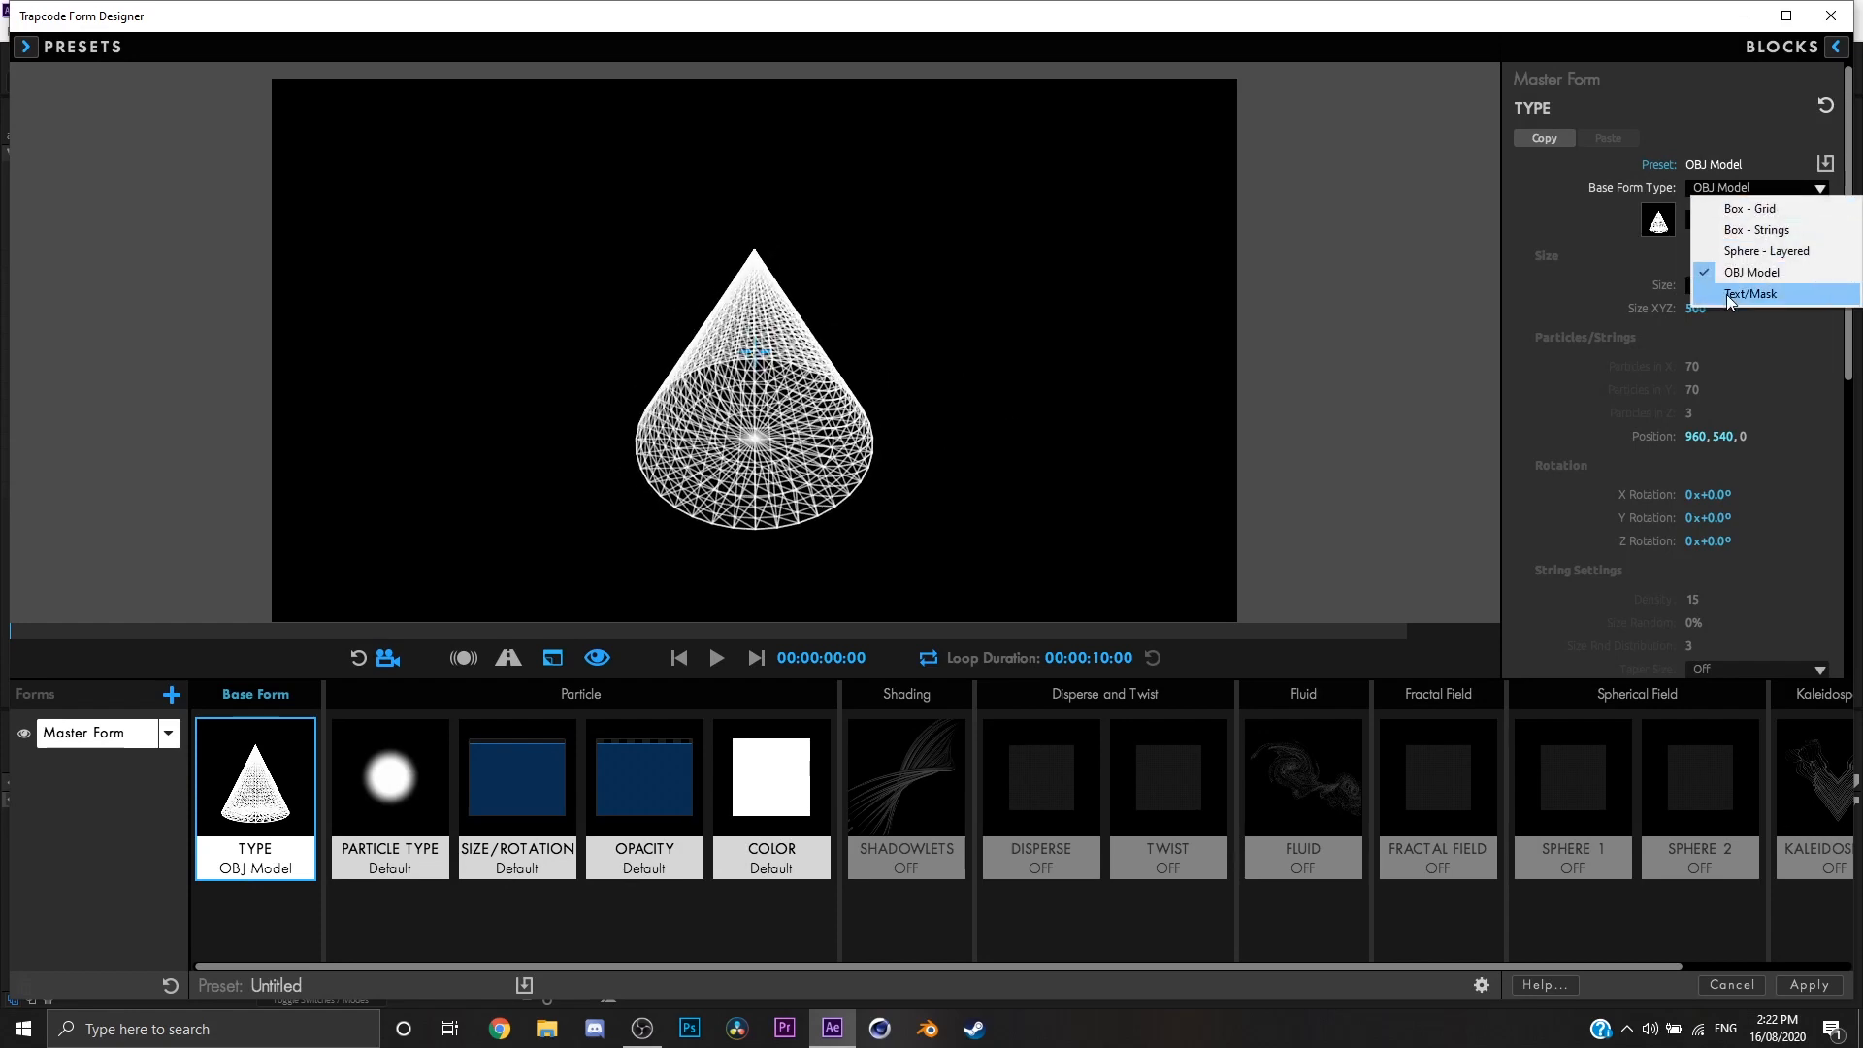
click(1732, 299)
drag(975, 371, 948, 404)
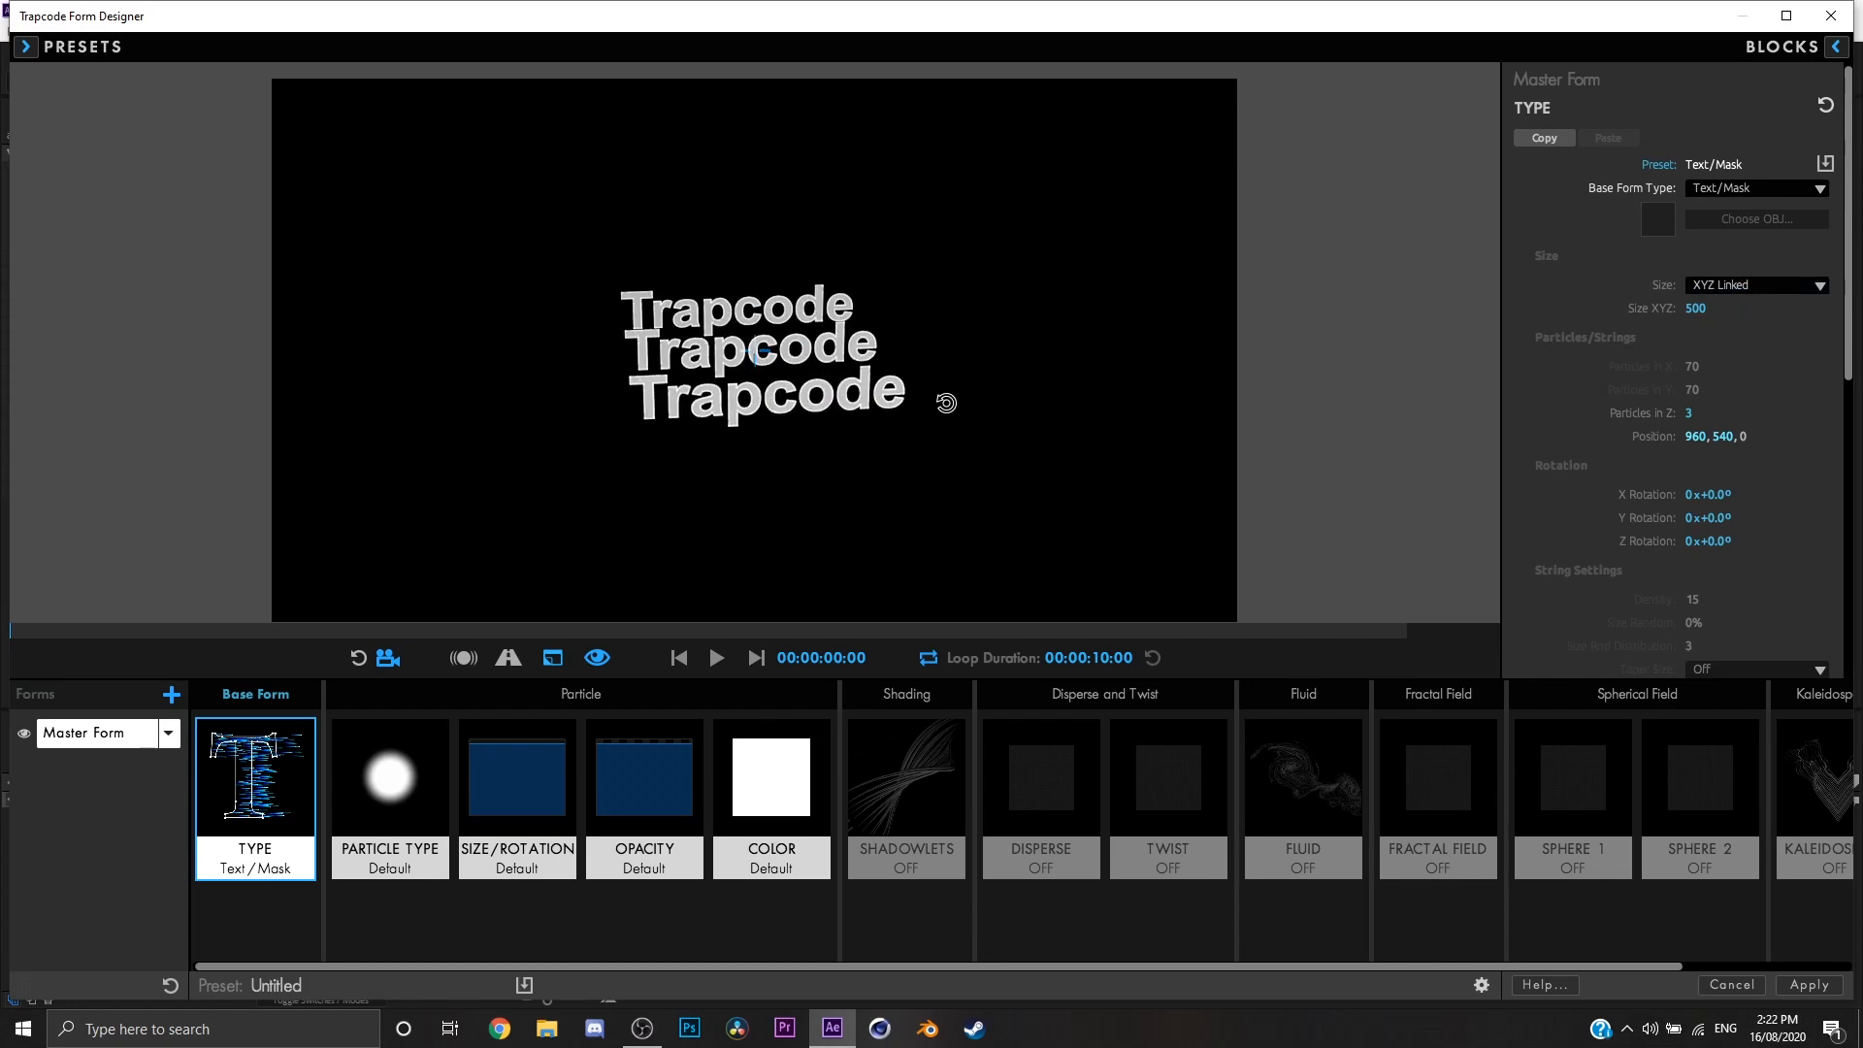
Step: Set the base form type back to Box - Grid and orbit around its particle layers
click(1742, 187)
click(1722, 201)
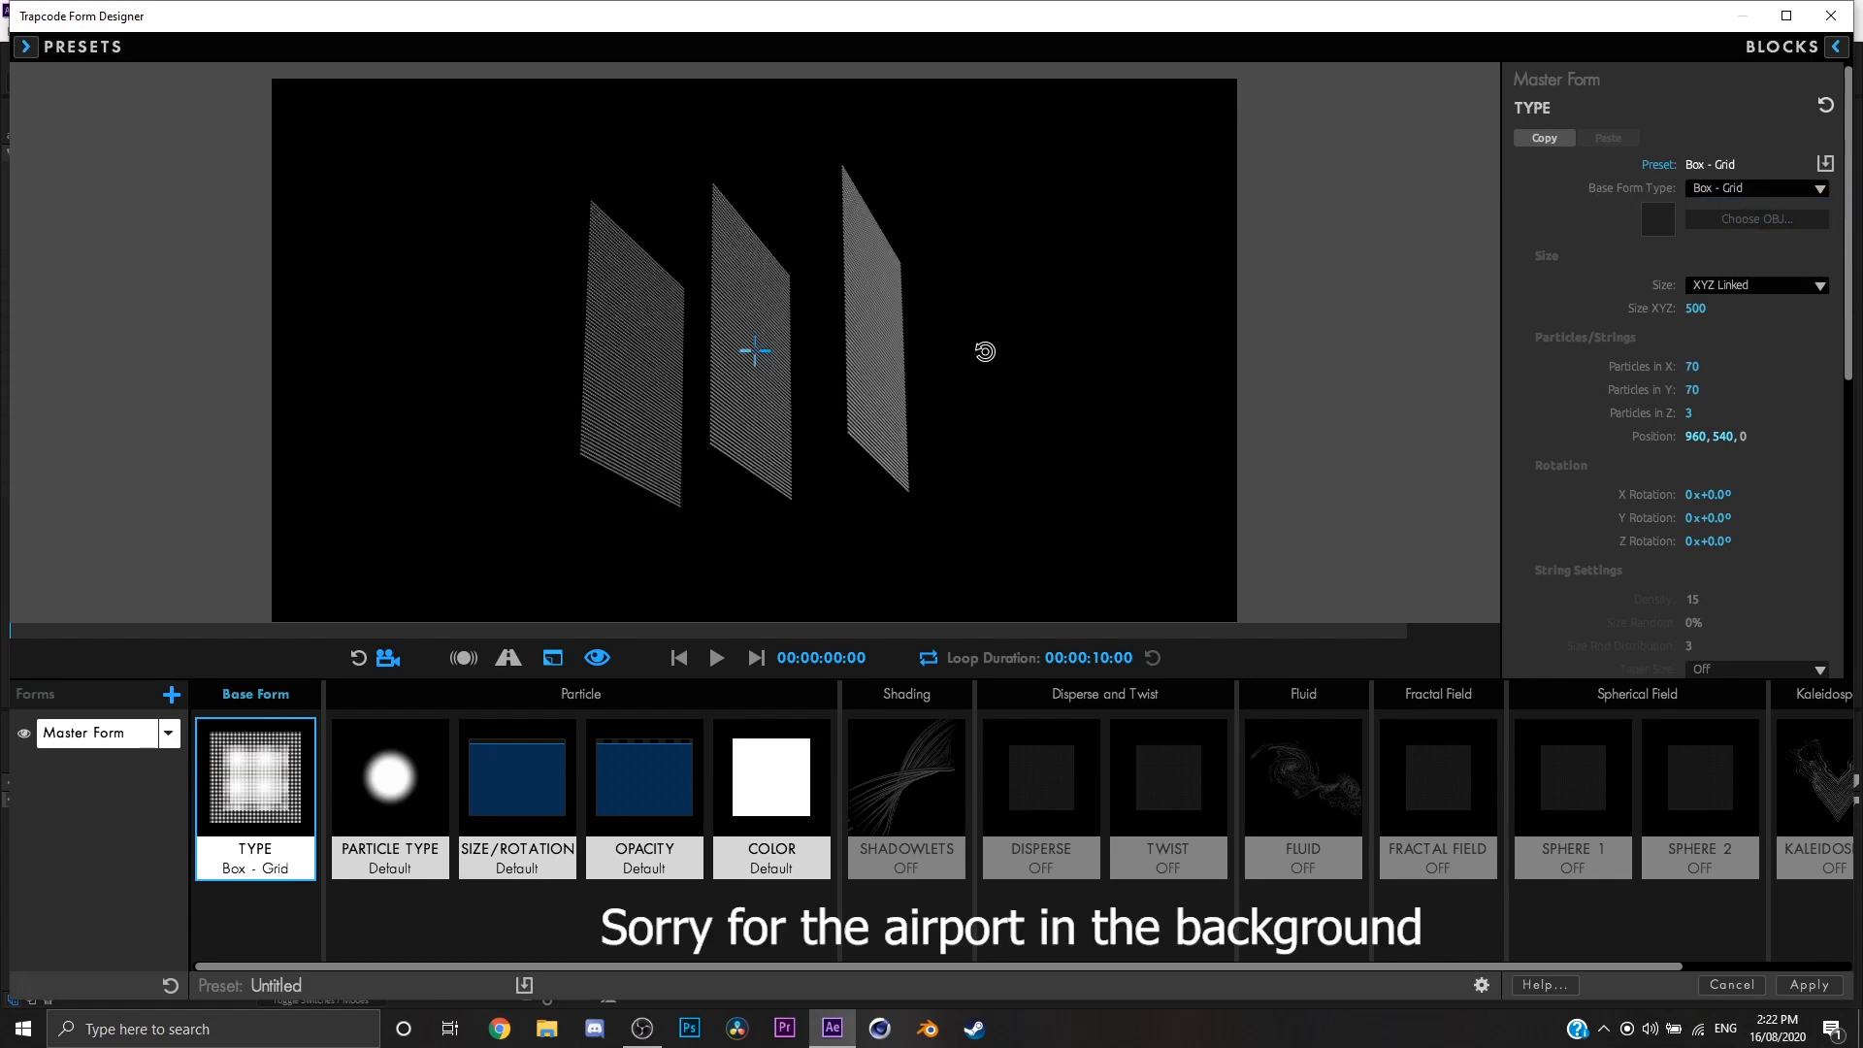
drag(985, 352, 728, 378)
Step: Play the Box - Grid preview, stop it, return to the first frame and orbit around the grid
click(717, 657)
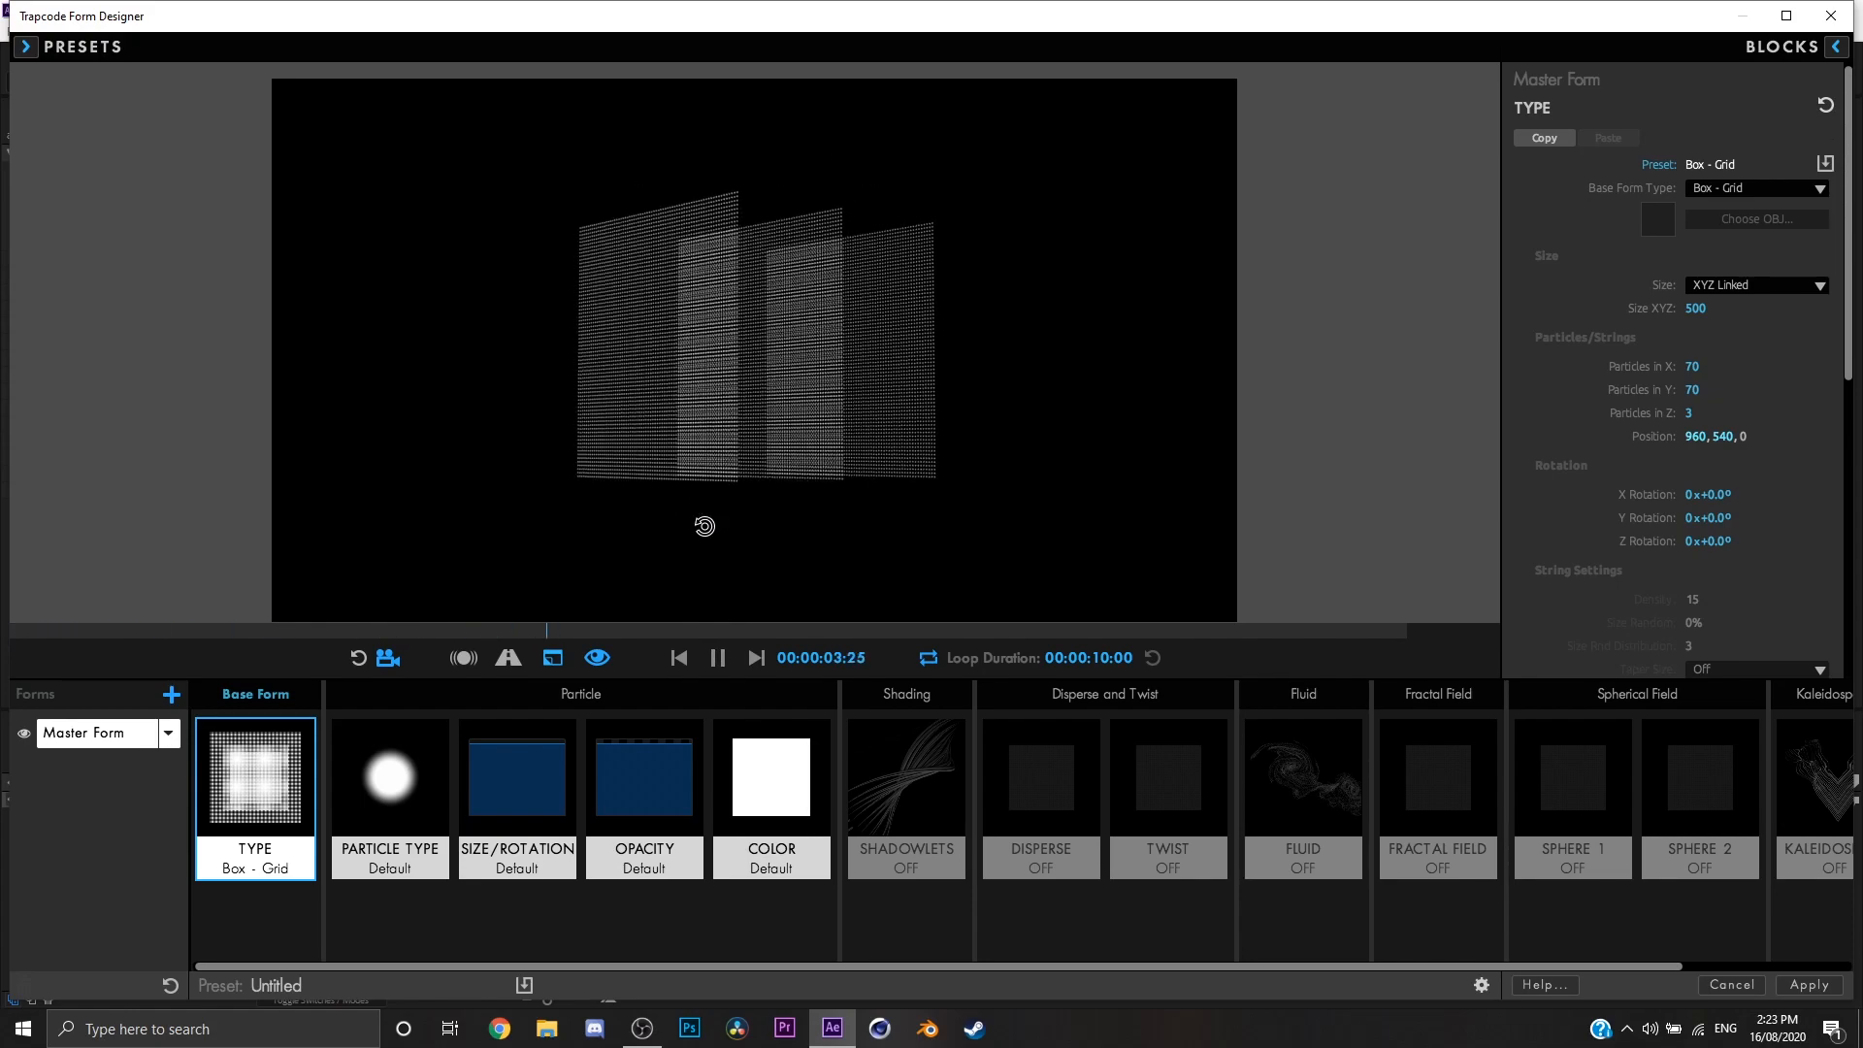
click(712, 656)
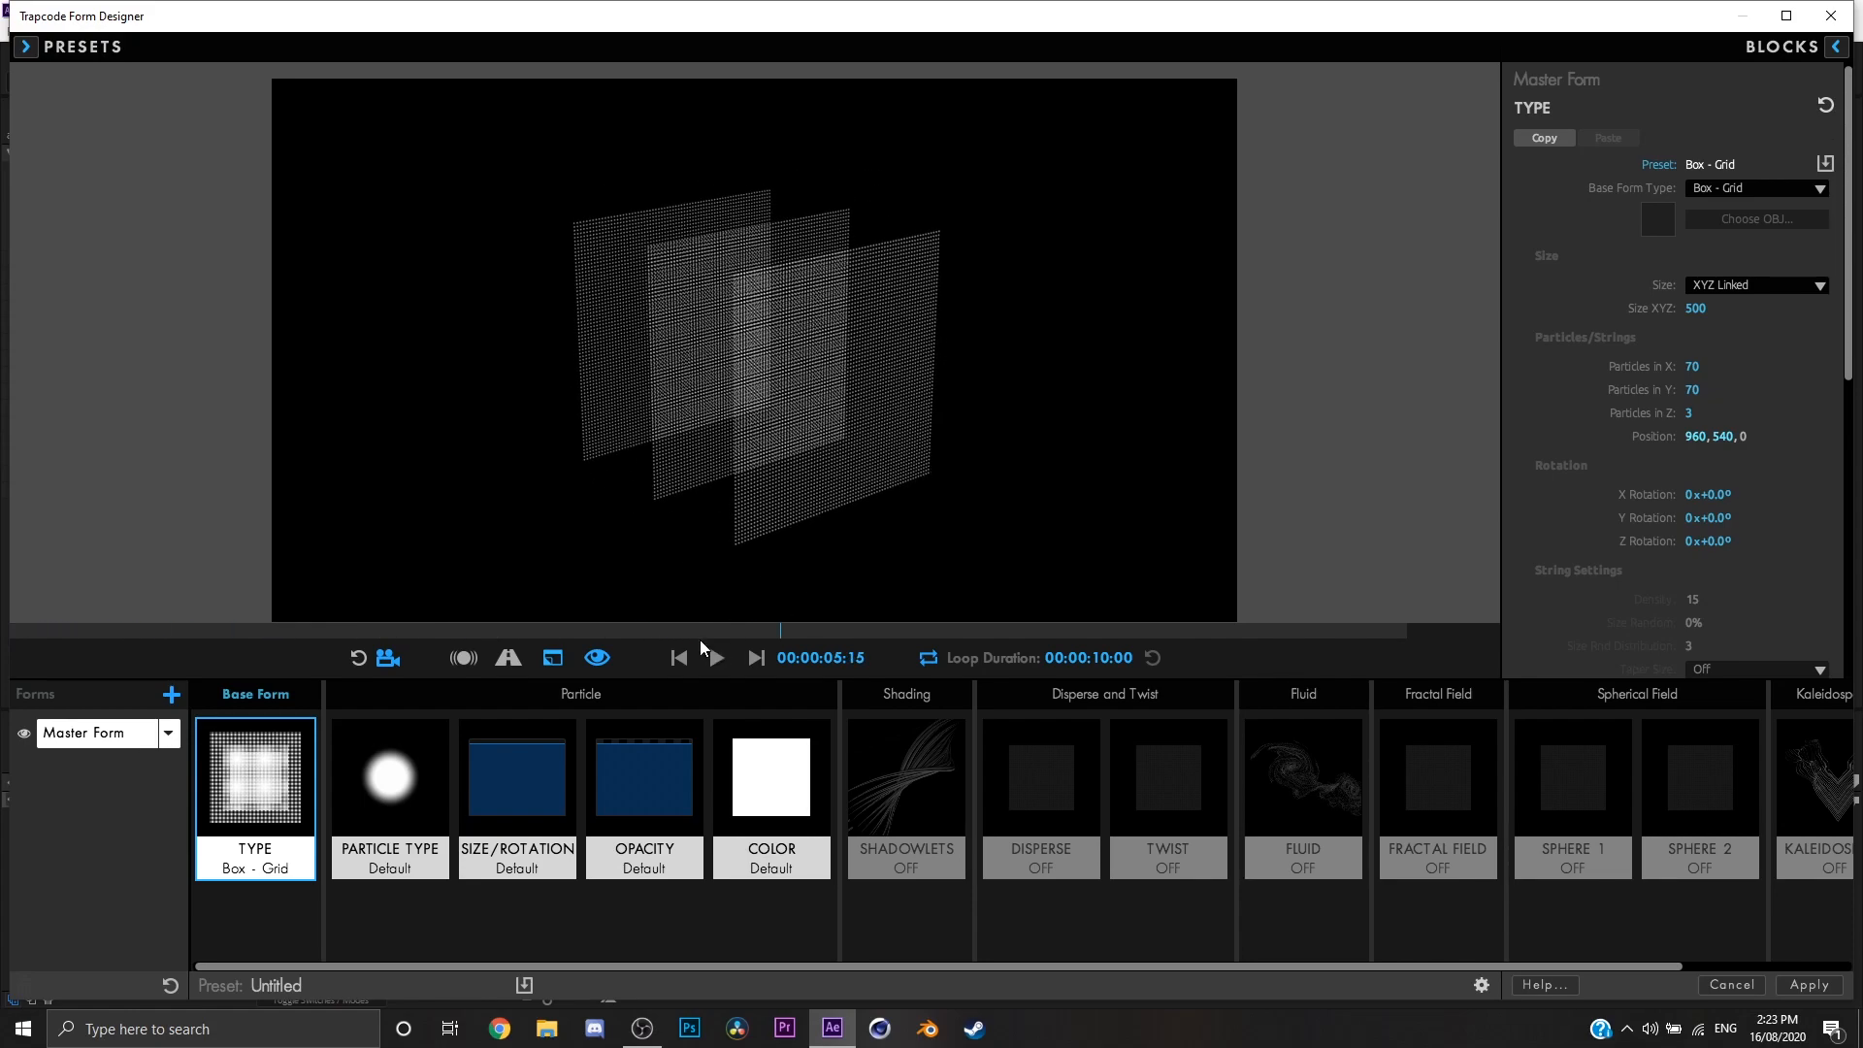
click(678, 657)
drag(761, 608, 885, 401)
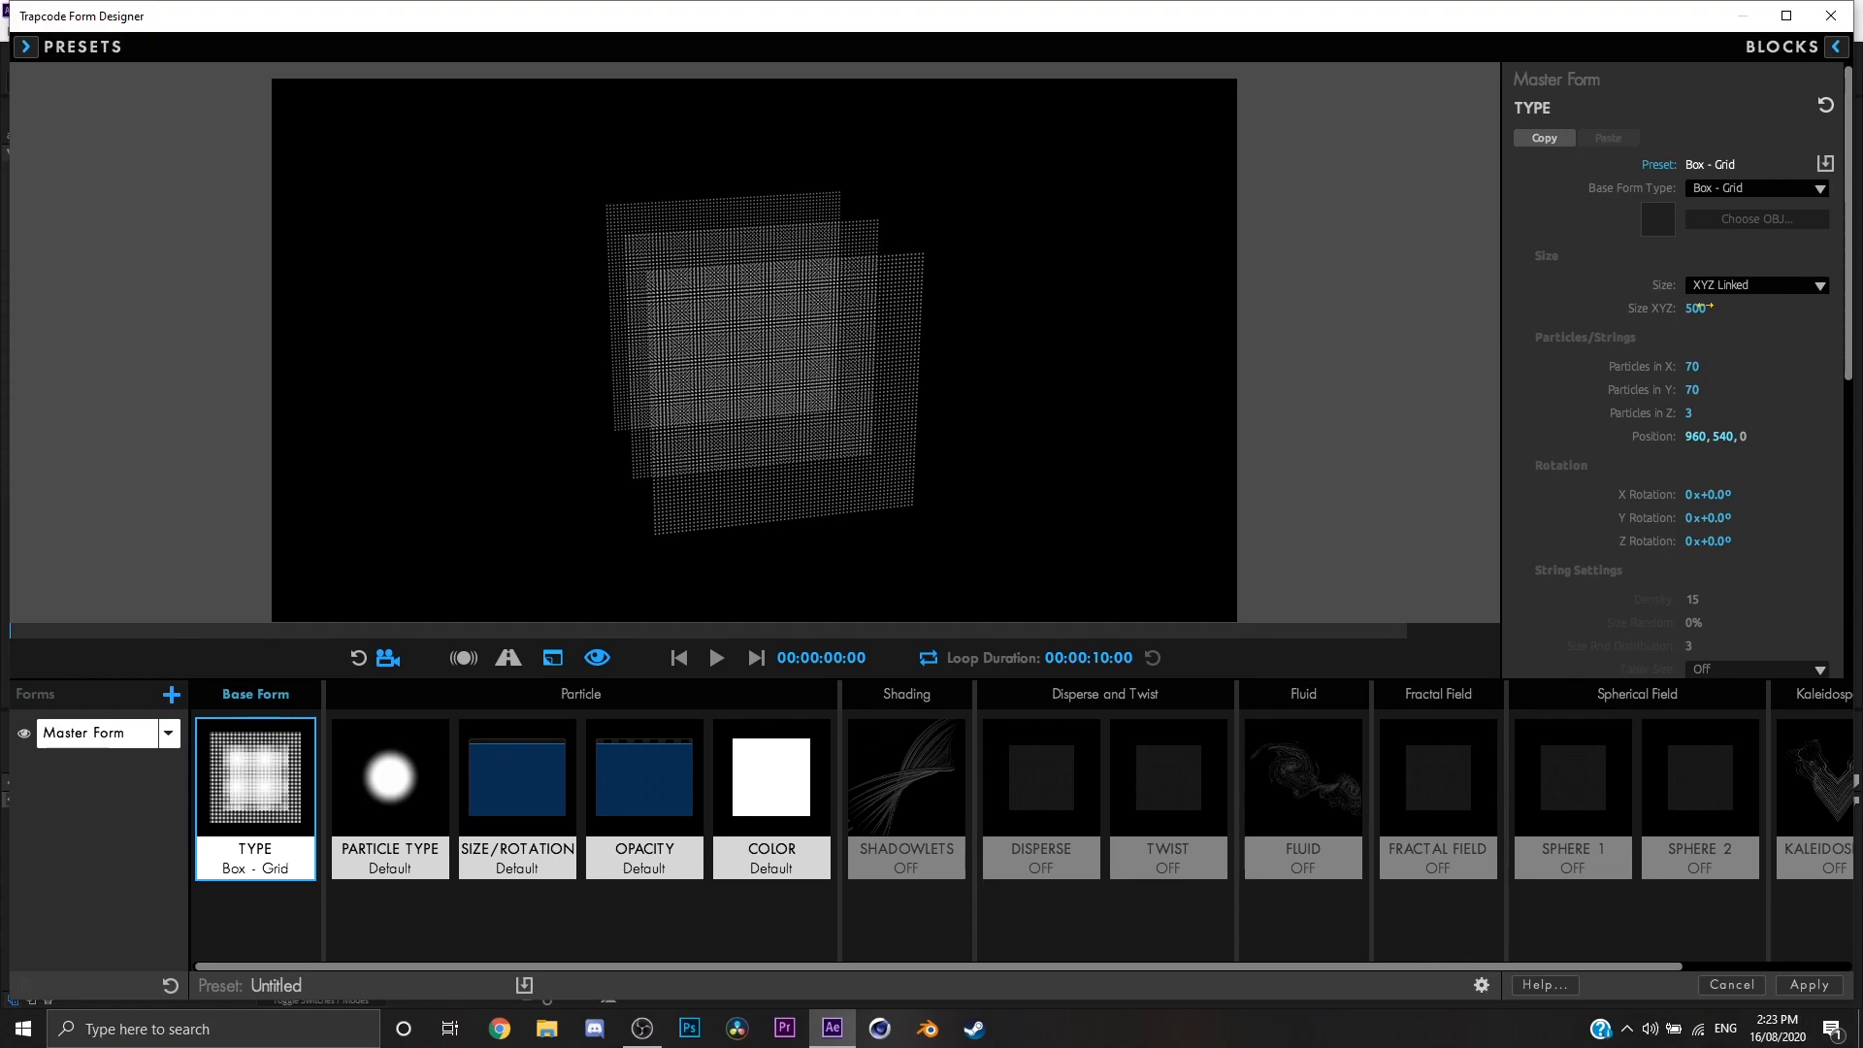
Step: Reduce the linked form size to 360 and switch the size mode to XYZ Individual
mouse_move(1698, 308)
mouse_down()
mouse_move(1776, 307)
mouse_move(1649, 308)
mouse_move(1805, 308)
mouse_move(1708, 308)
mouse_up()
click(1811, 286)
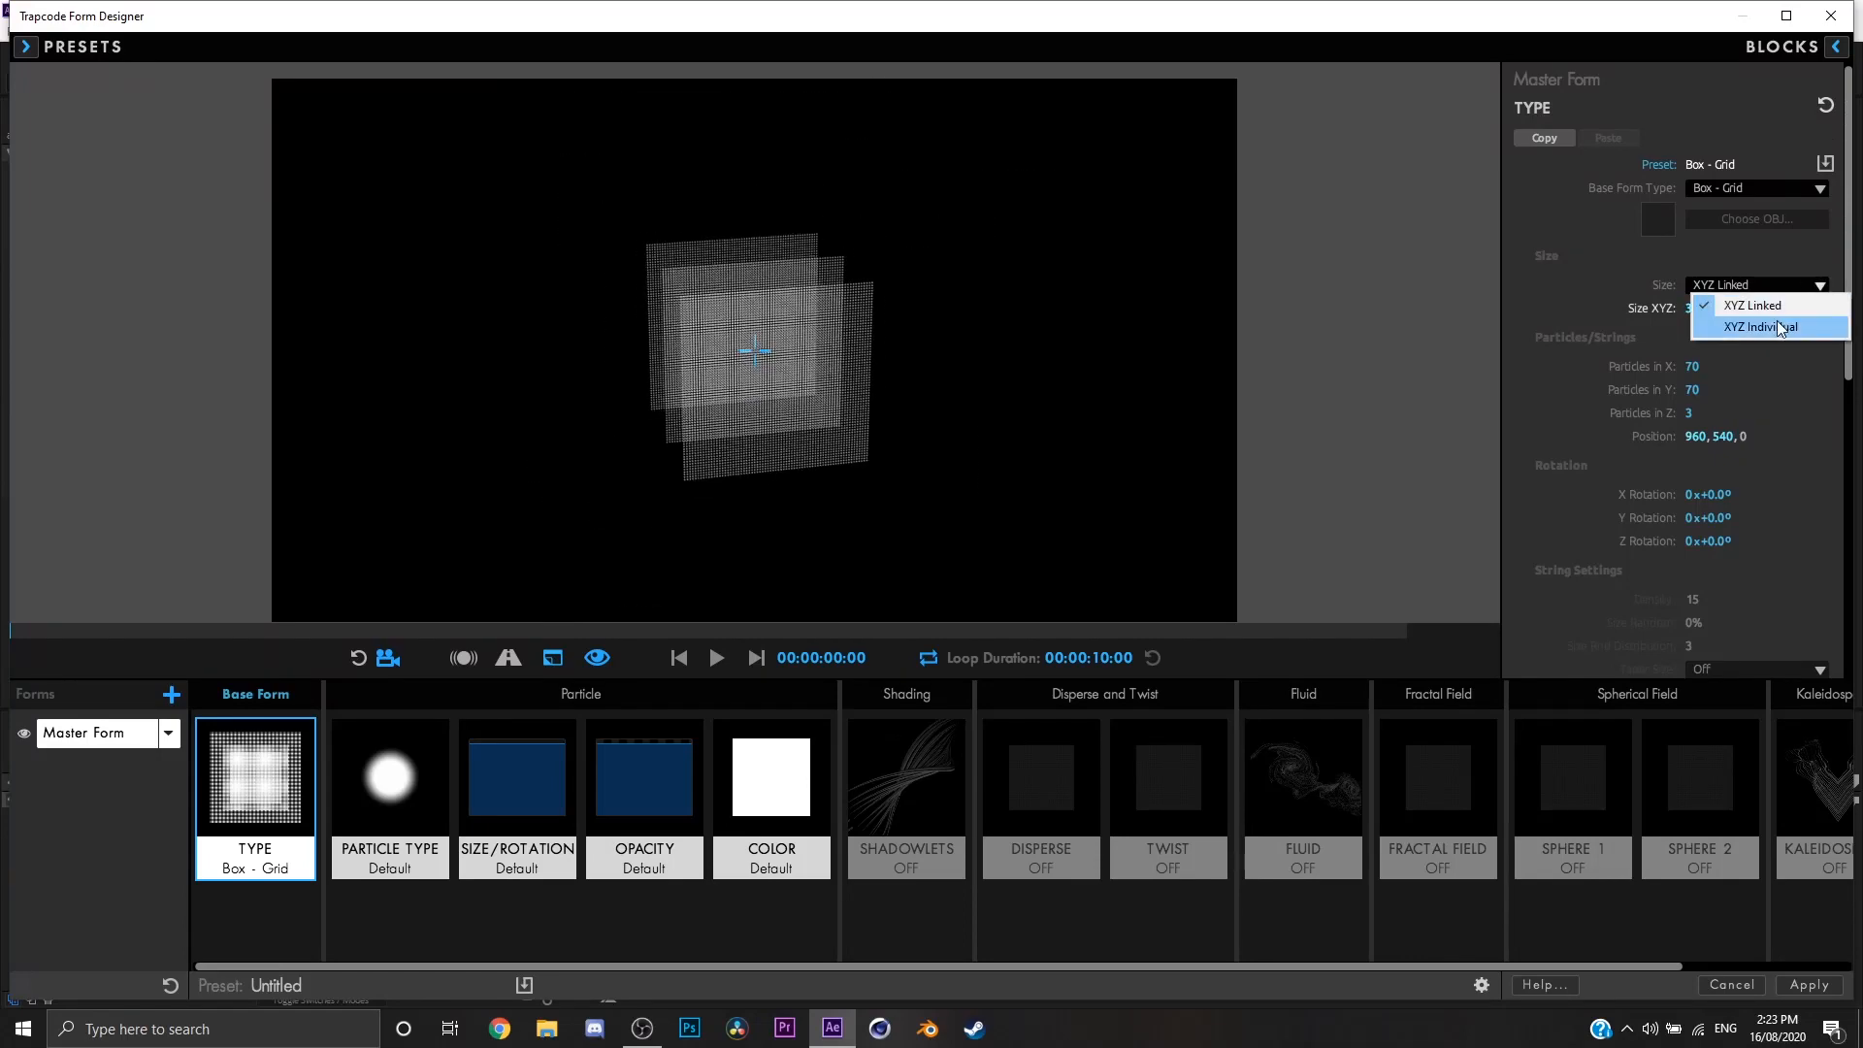
click(1783, 328)
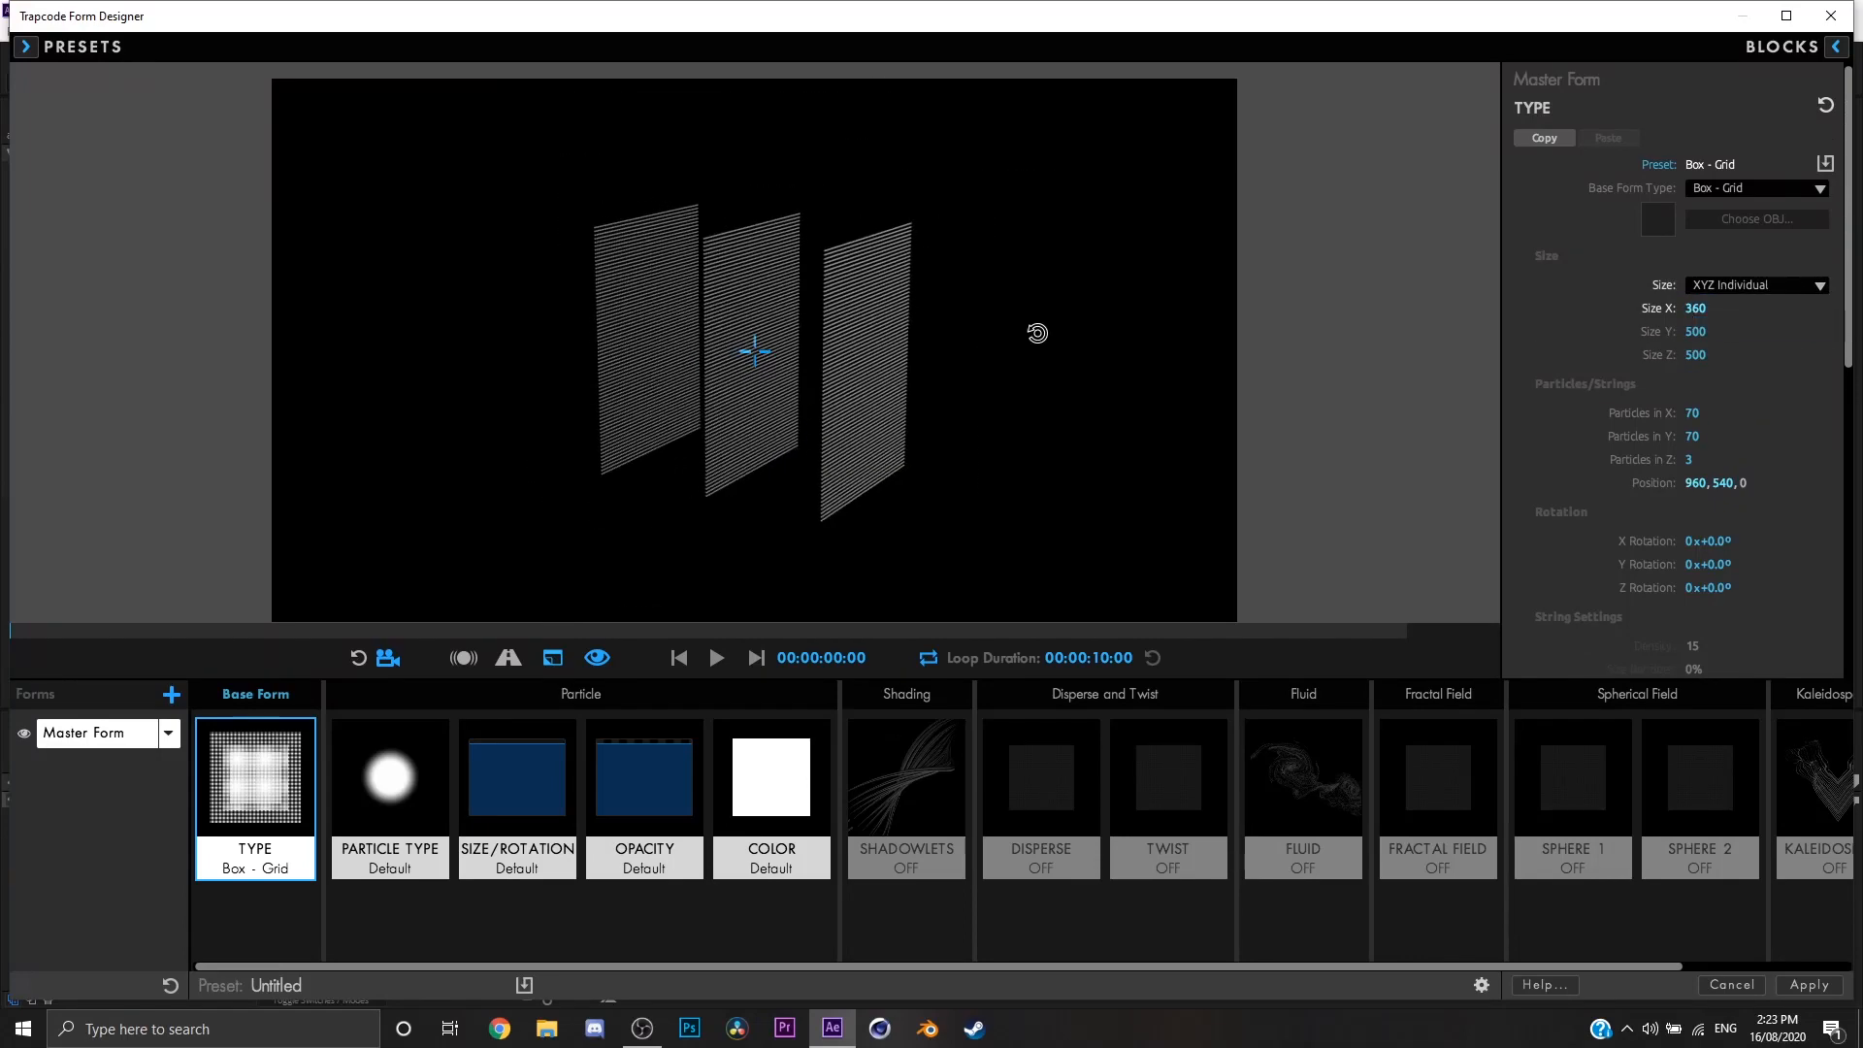
Step: Try separate X, Y and Z sizes for the grid, and link them again with Size XYZ at 1070
drag(1695, 308, 1683, 354)
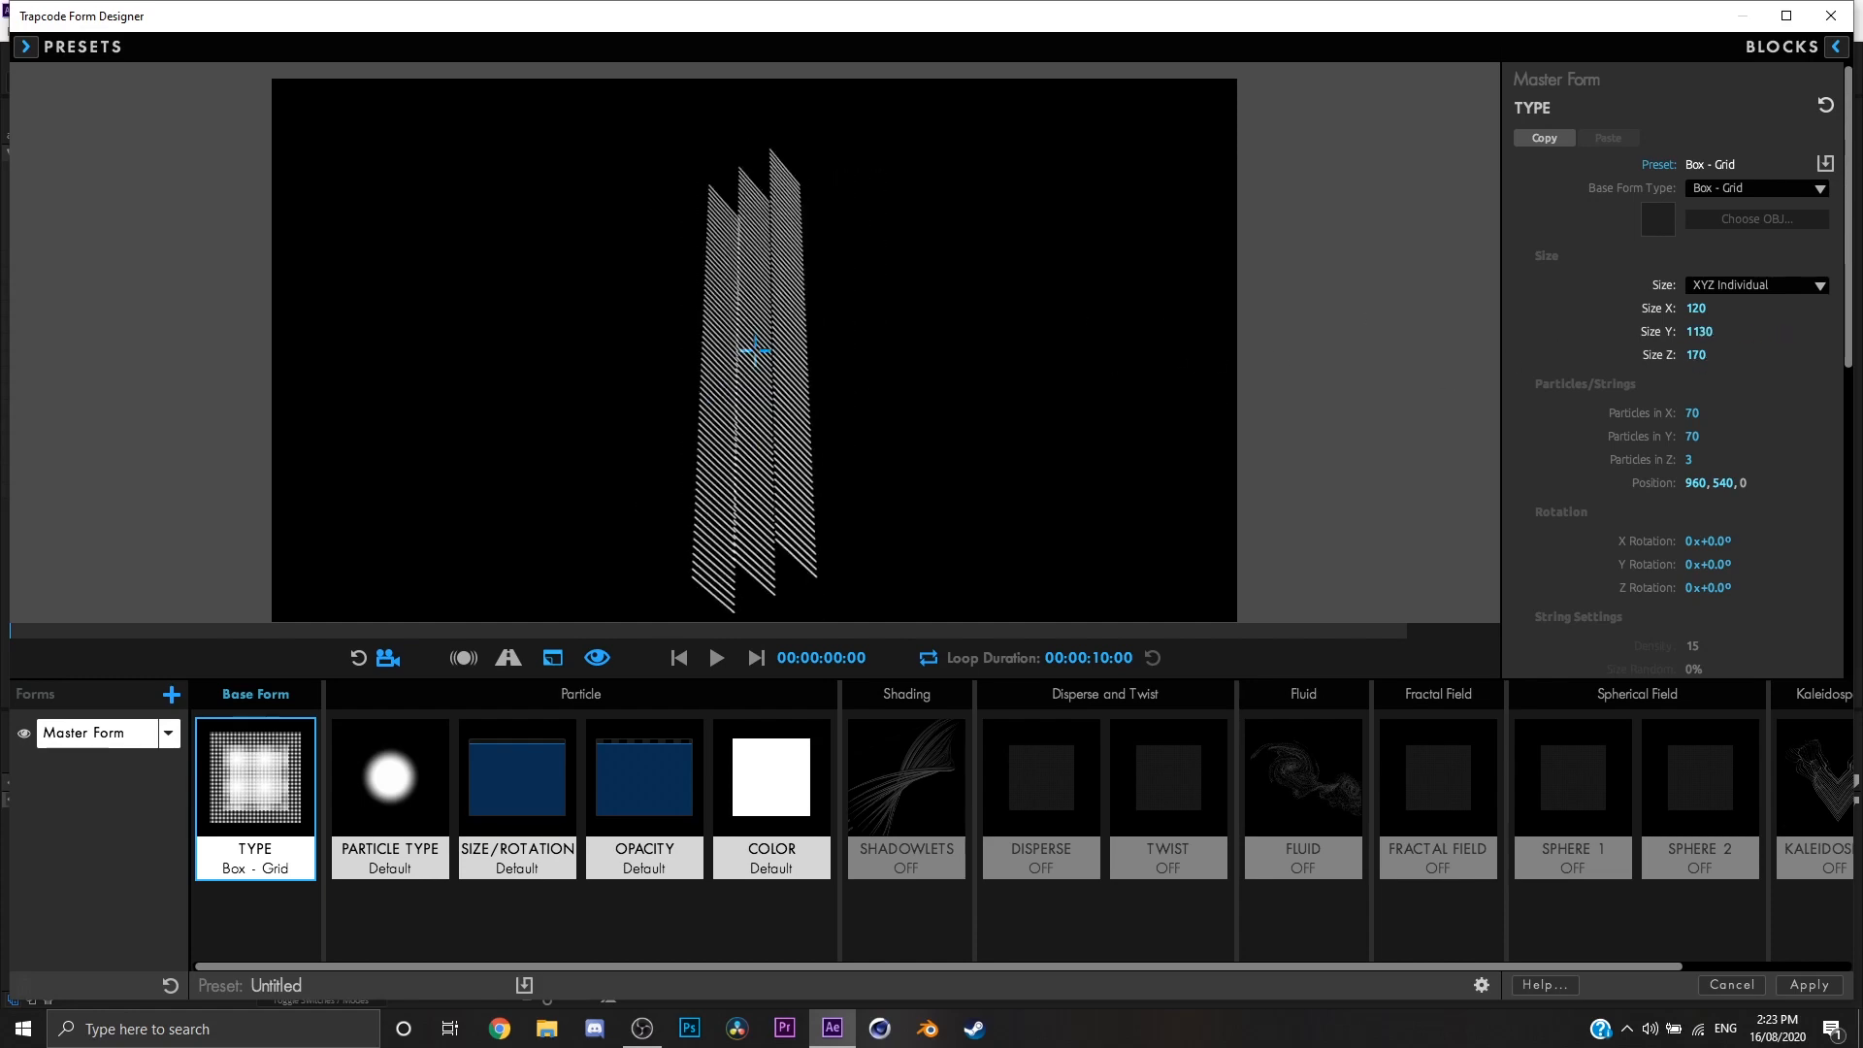
click(1719, 288)
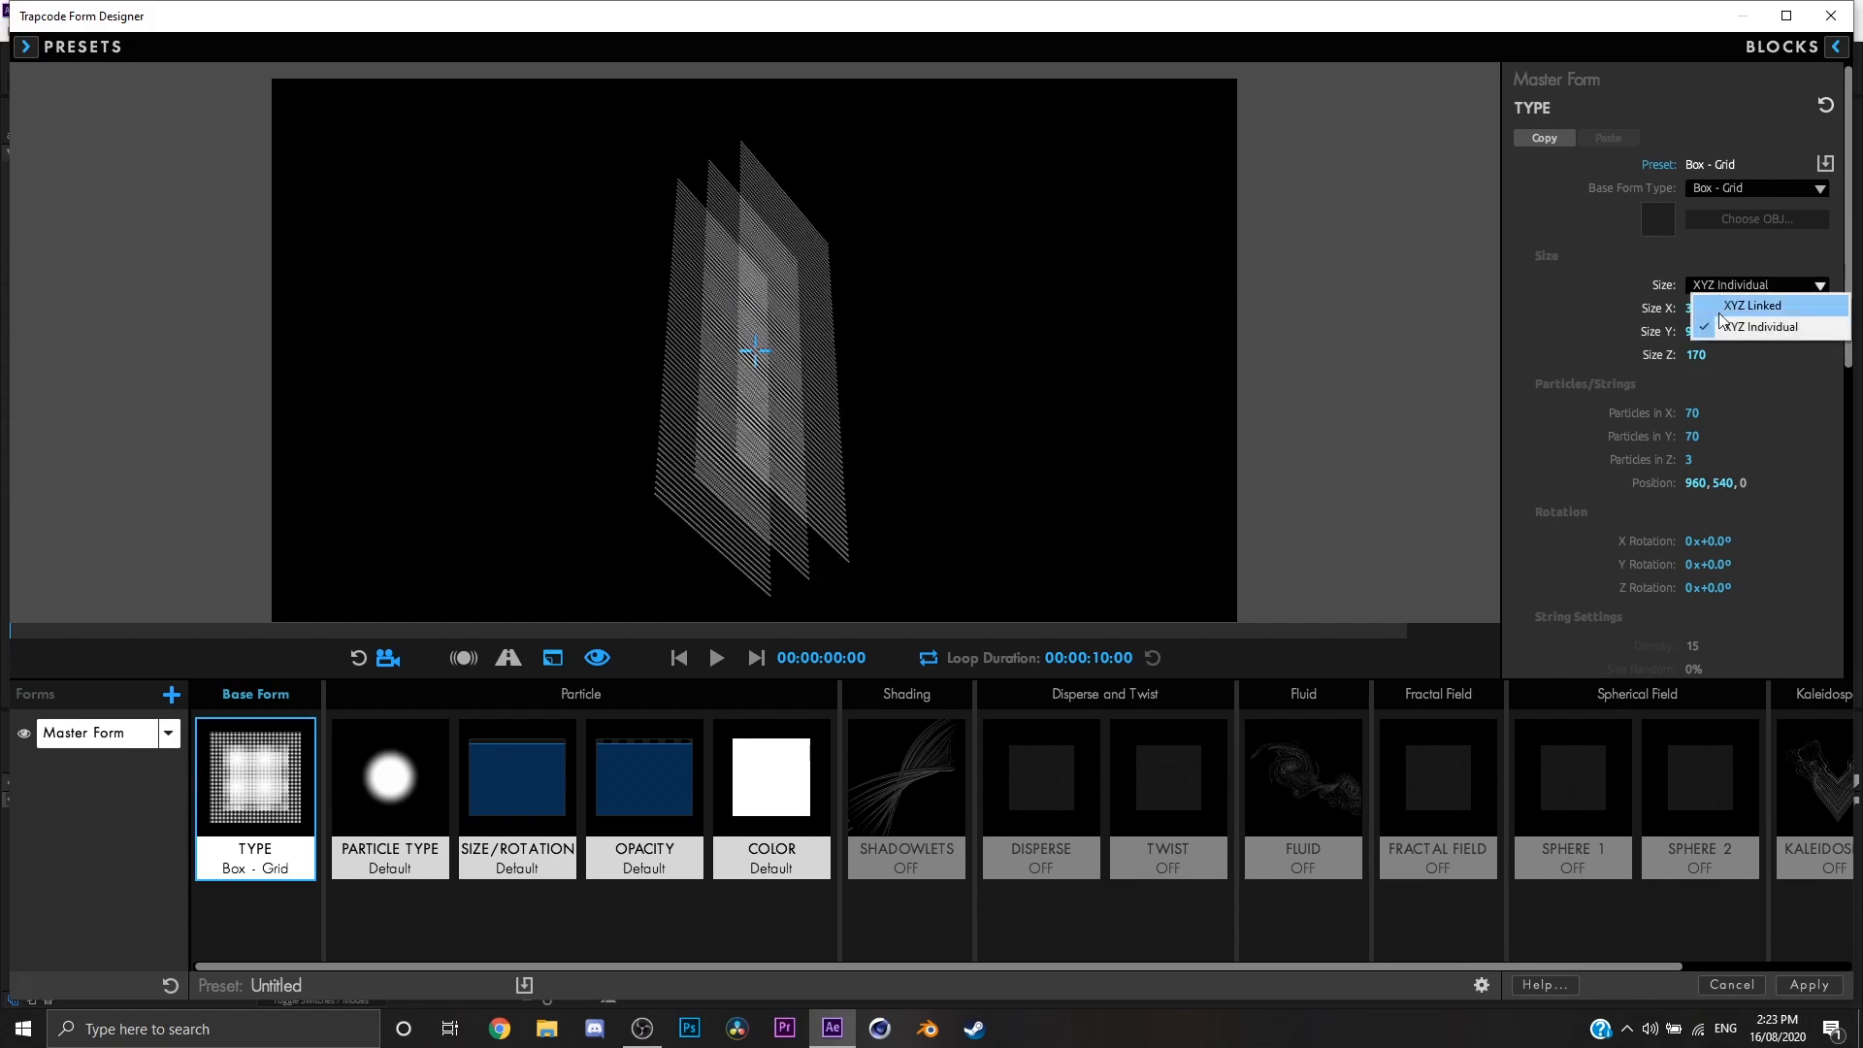
click(1708, 304)
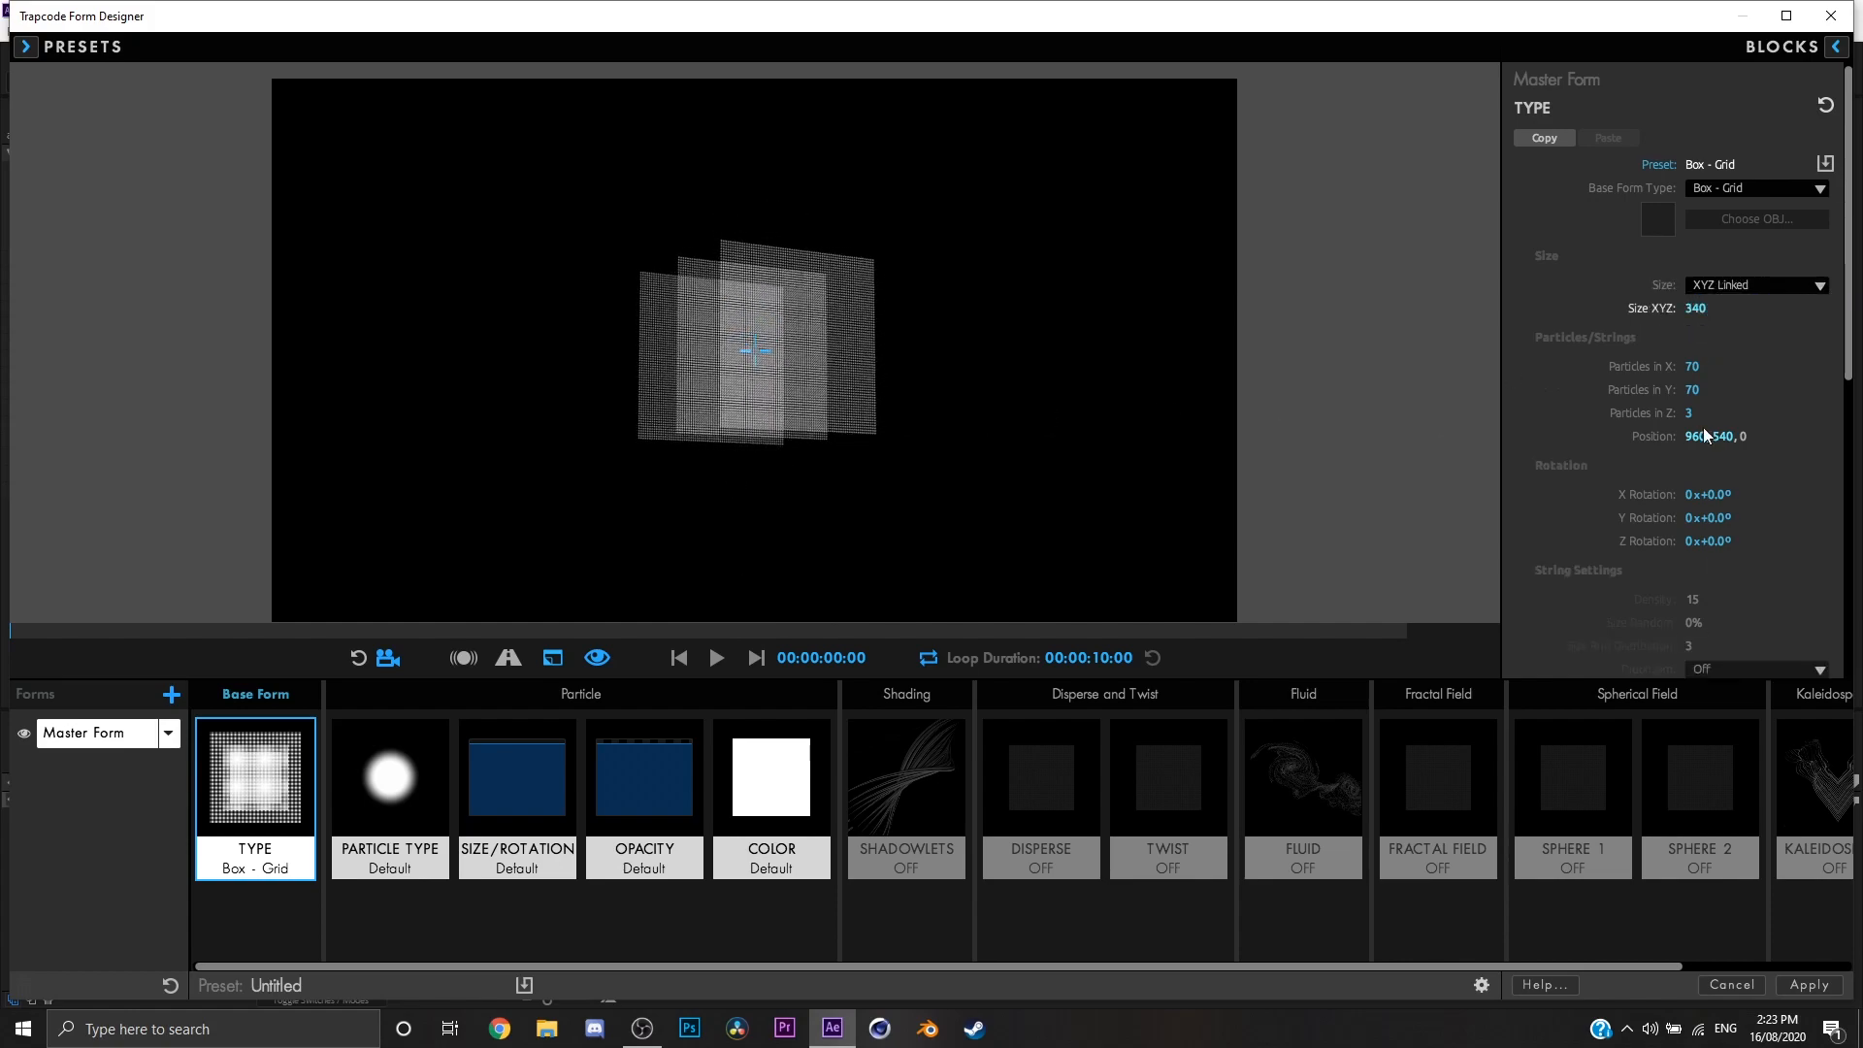
drag(1700, 313, 1786, 312)
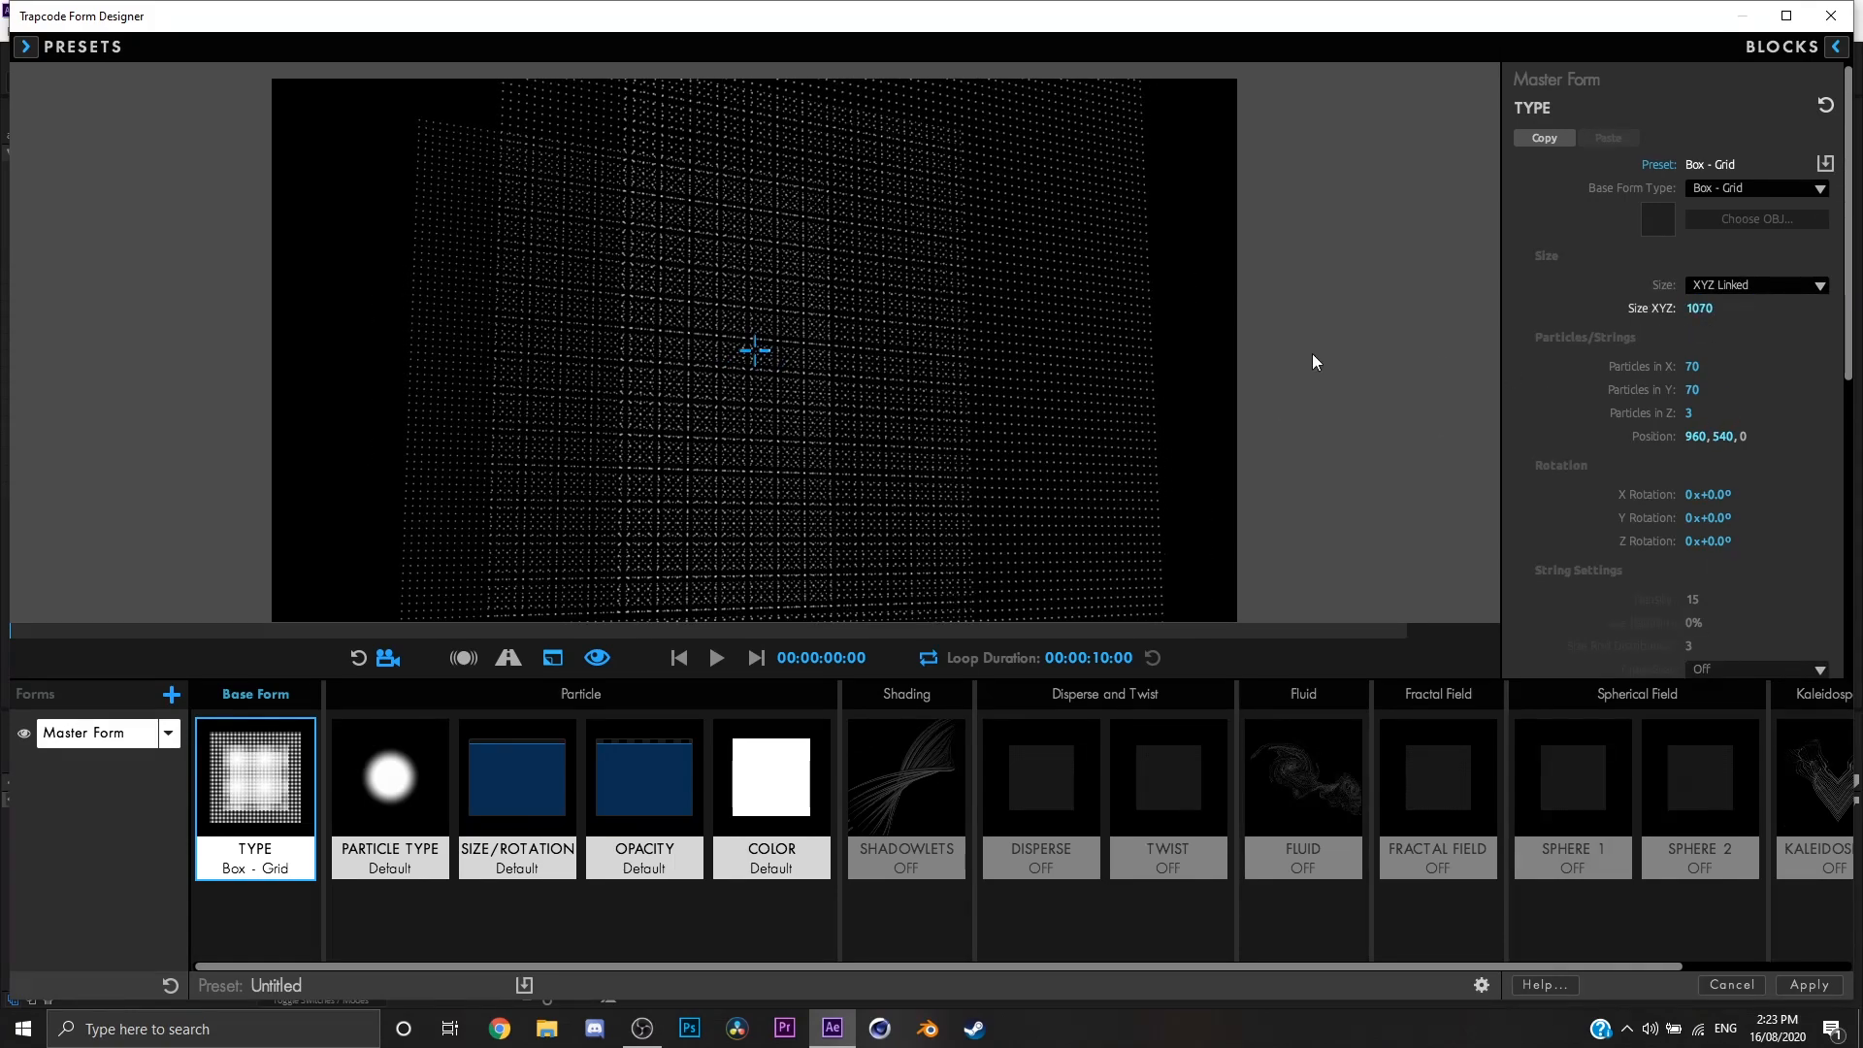
Step: Set Particles in X to 122, and try moving the form before restoring its Y position to 540
drag(1095, 376, 1140, 342)
drag(1693, 366, 1662, 415)
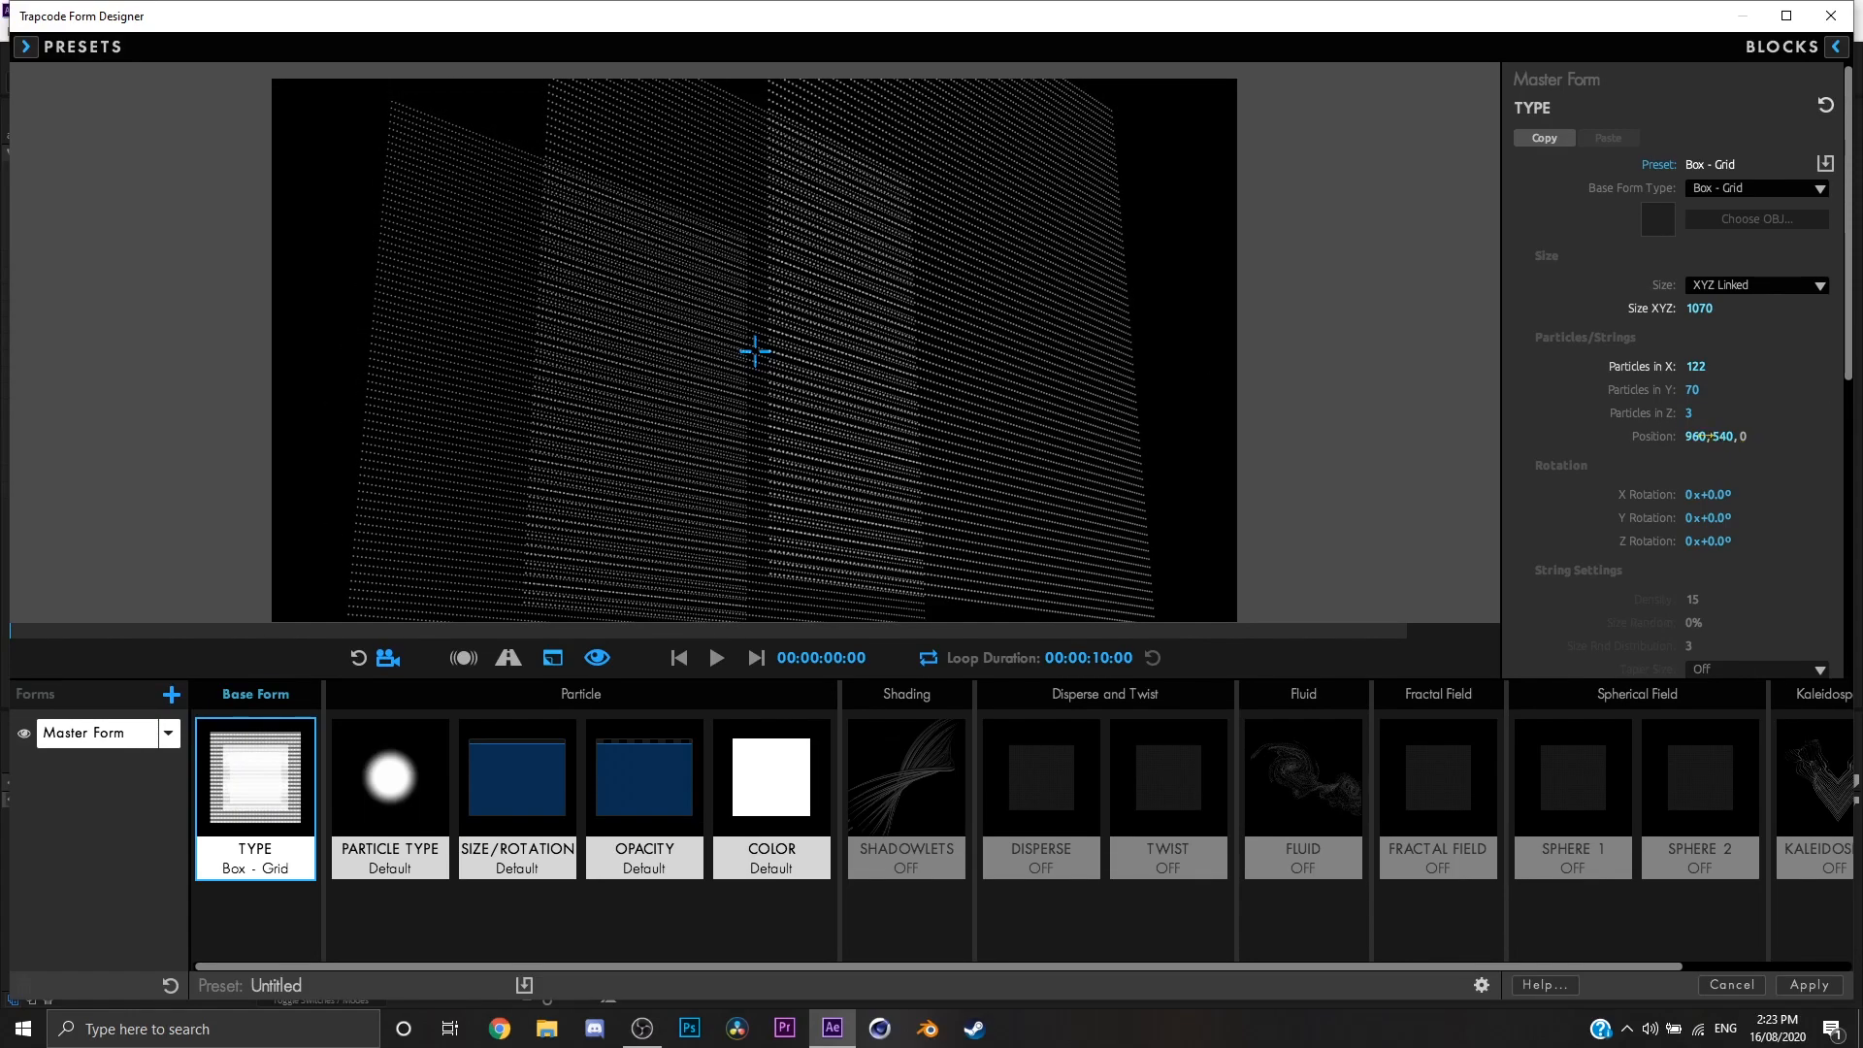
drag(1723, 437, 1640, 437)
click(1723, 437)
text(540)
key(Return)
drag(1054, 401, 1039, 416)
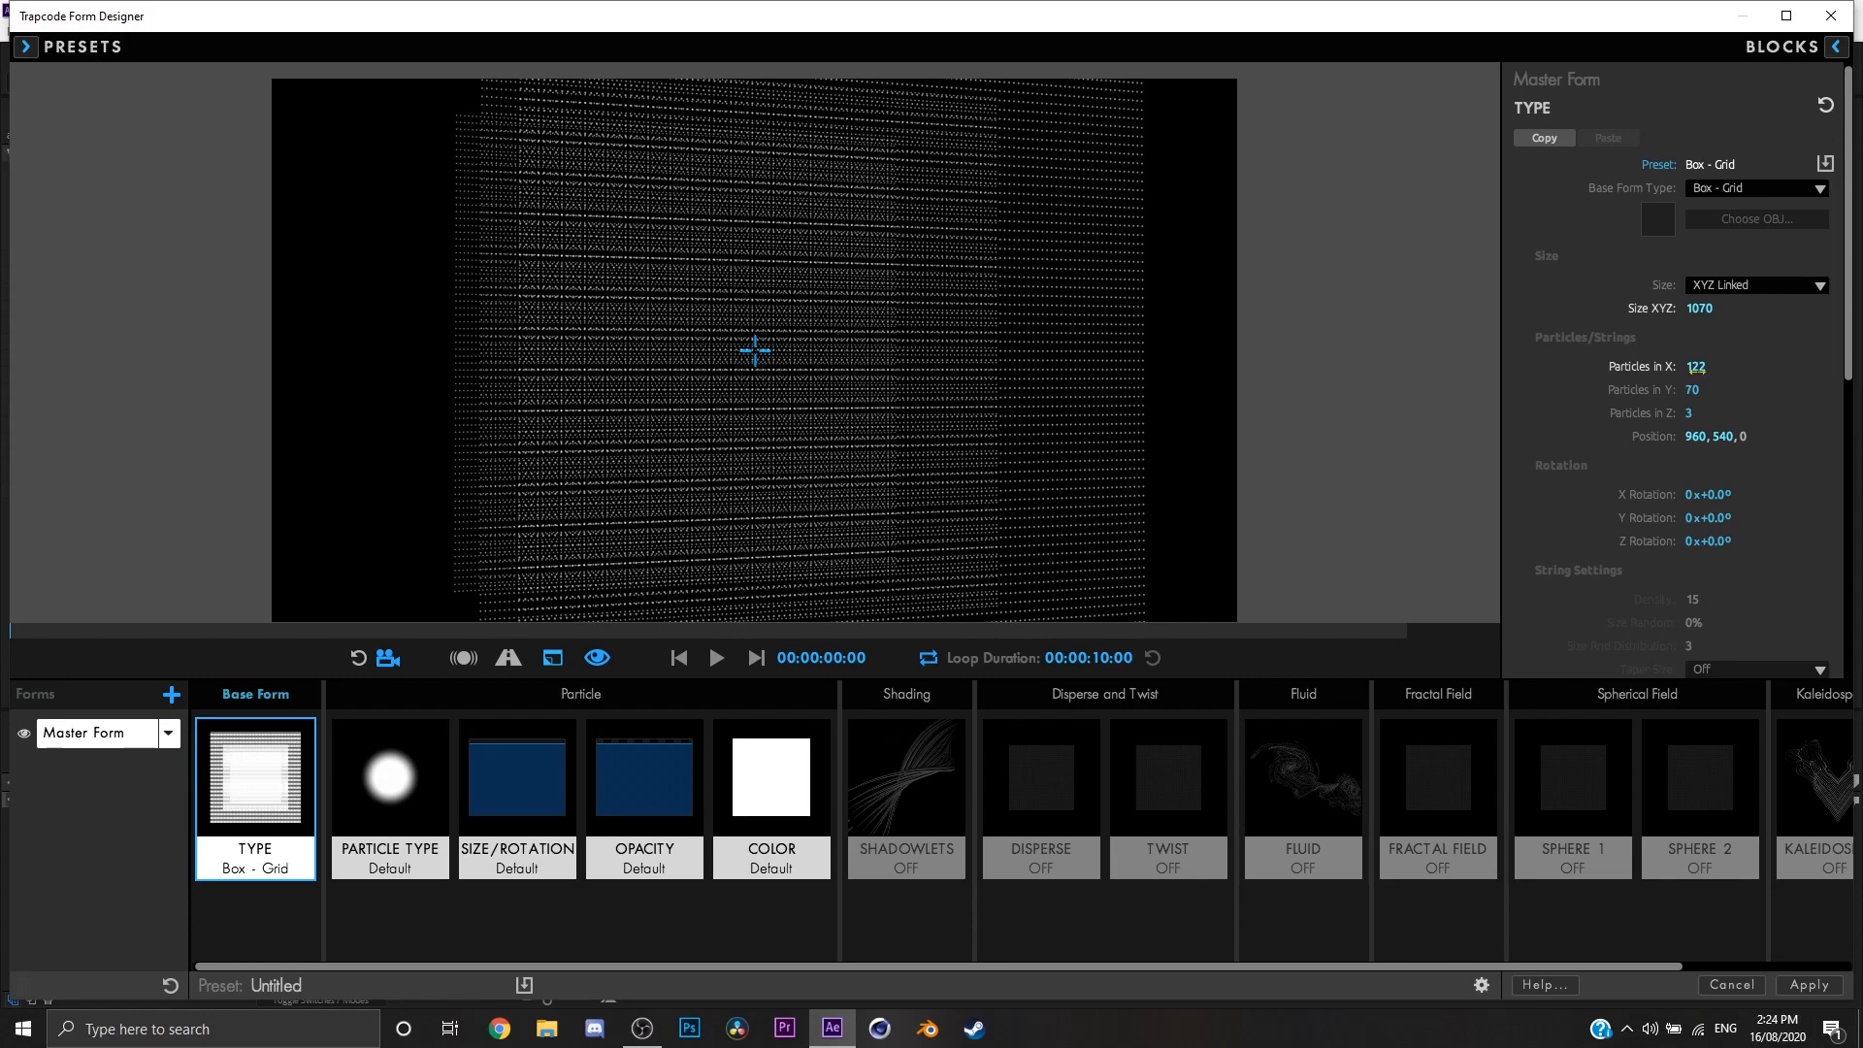
Step: Adjust the form to Size XYZ 590, Particles in X 113, position 960, 564, 180 and X, Y, Z rotations of -38°, -1° and -35°
drag(1696, 370, 1650, 309)
drag(1738, 499, 1685, 551)
scroll(1685, 551, down, 6)
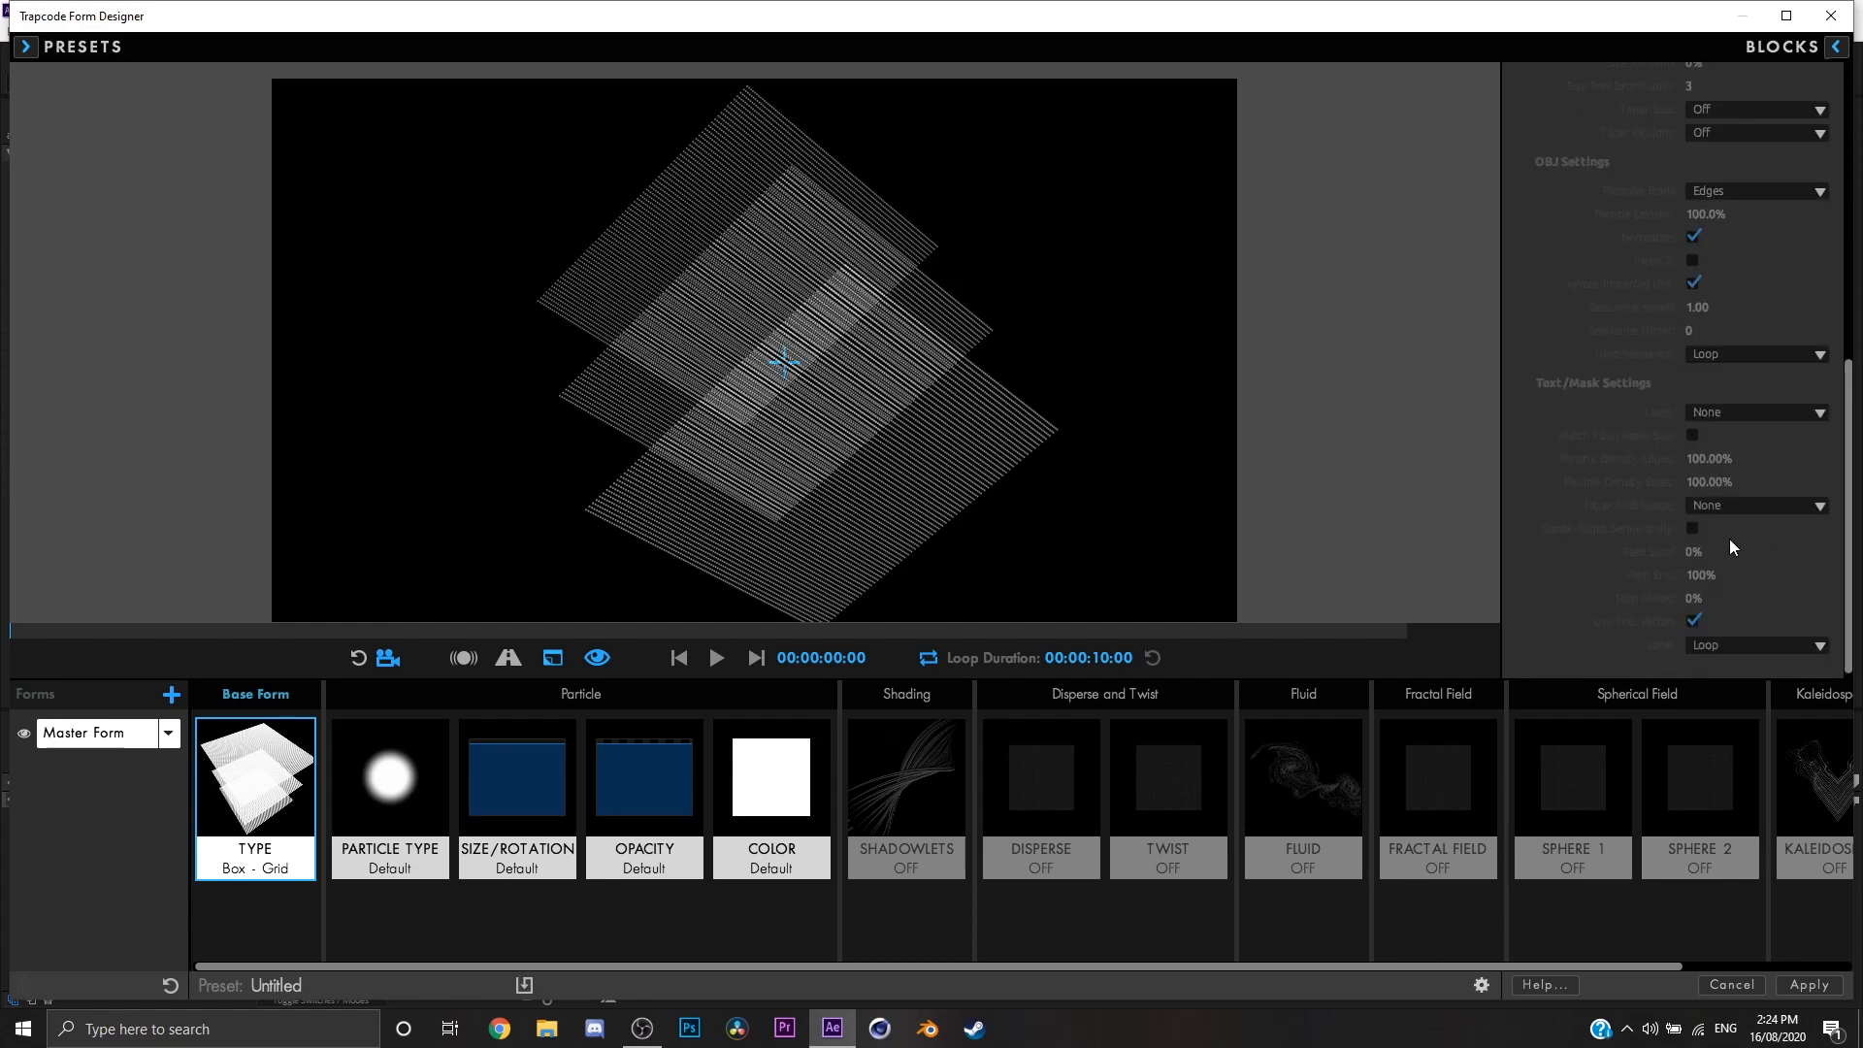
scroll(1730, 539, up, 6)
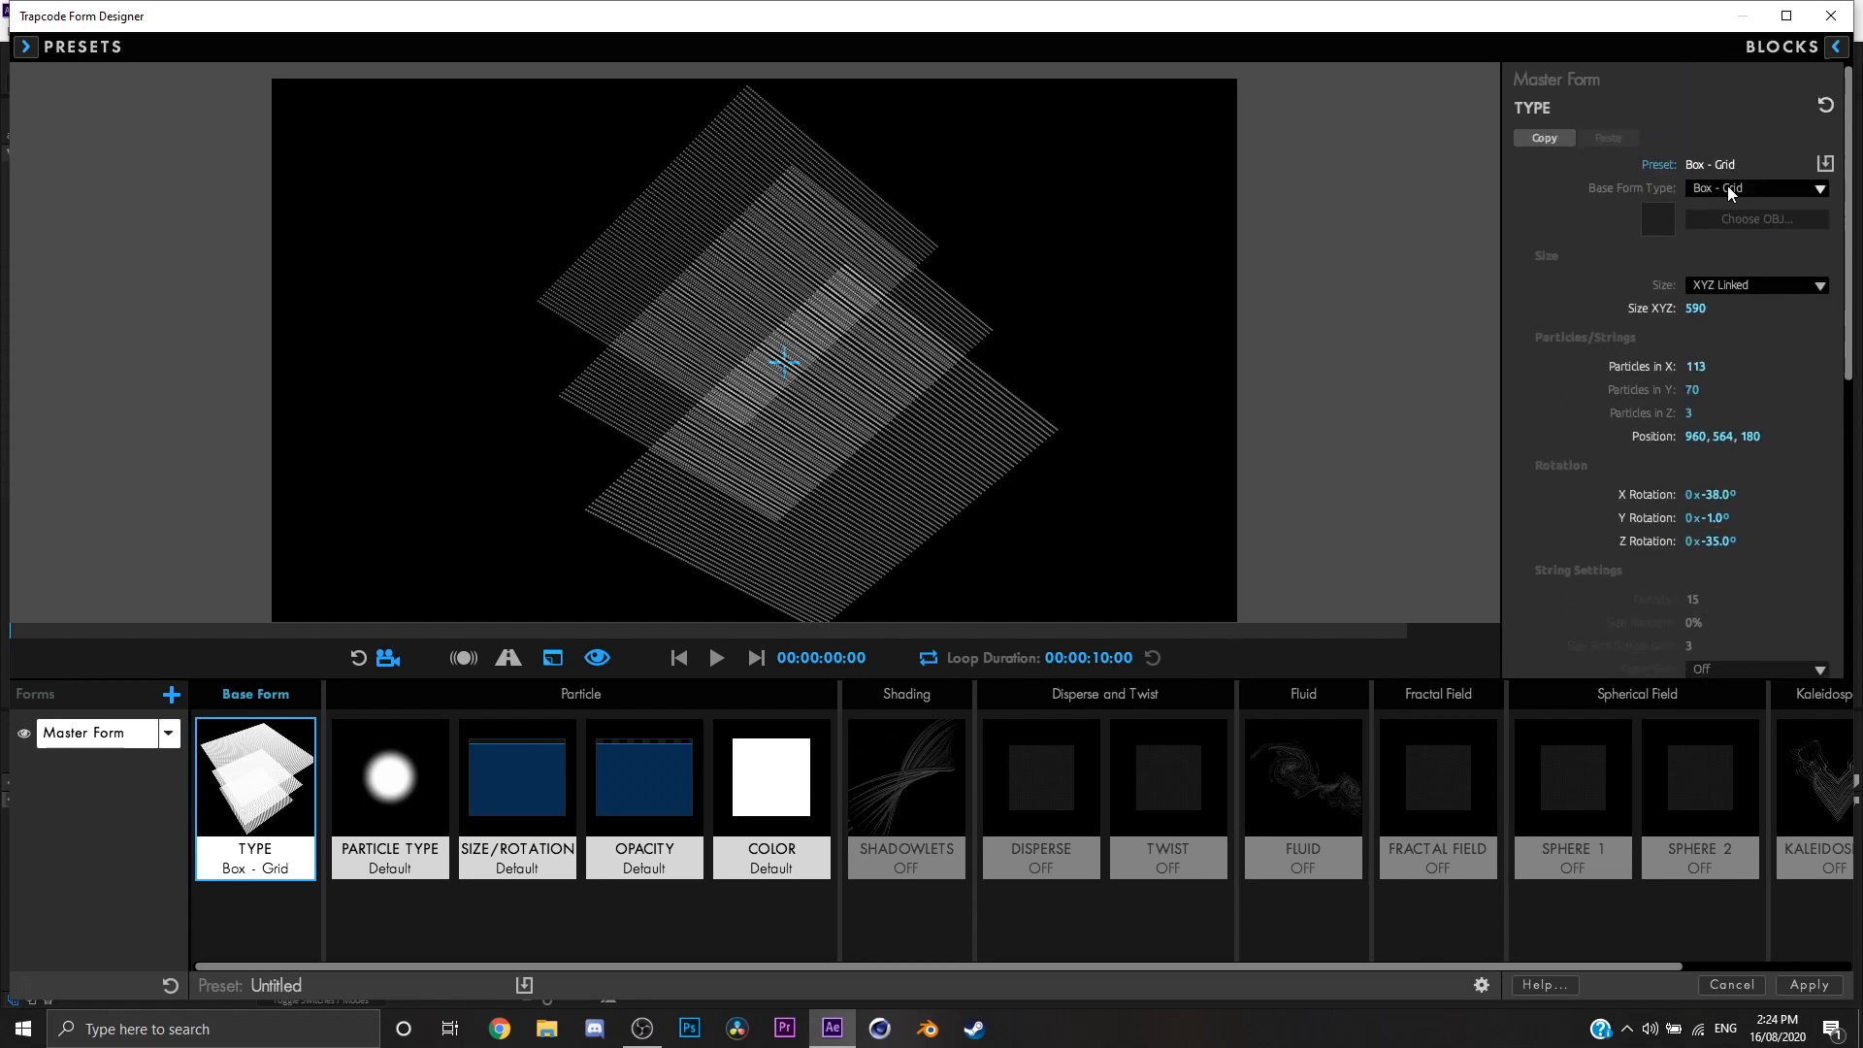
Step: Switch the base form type to Box - Strings and set the string Density to 12 and Size Random to 5%
click(1730, 193)
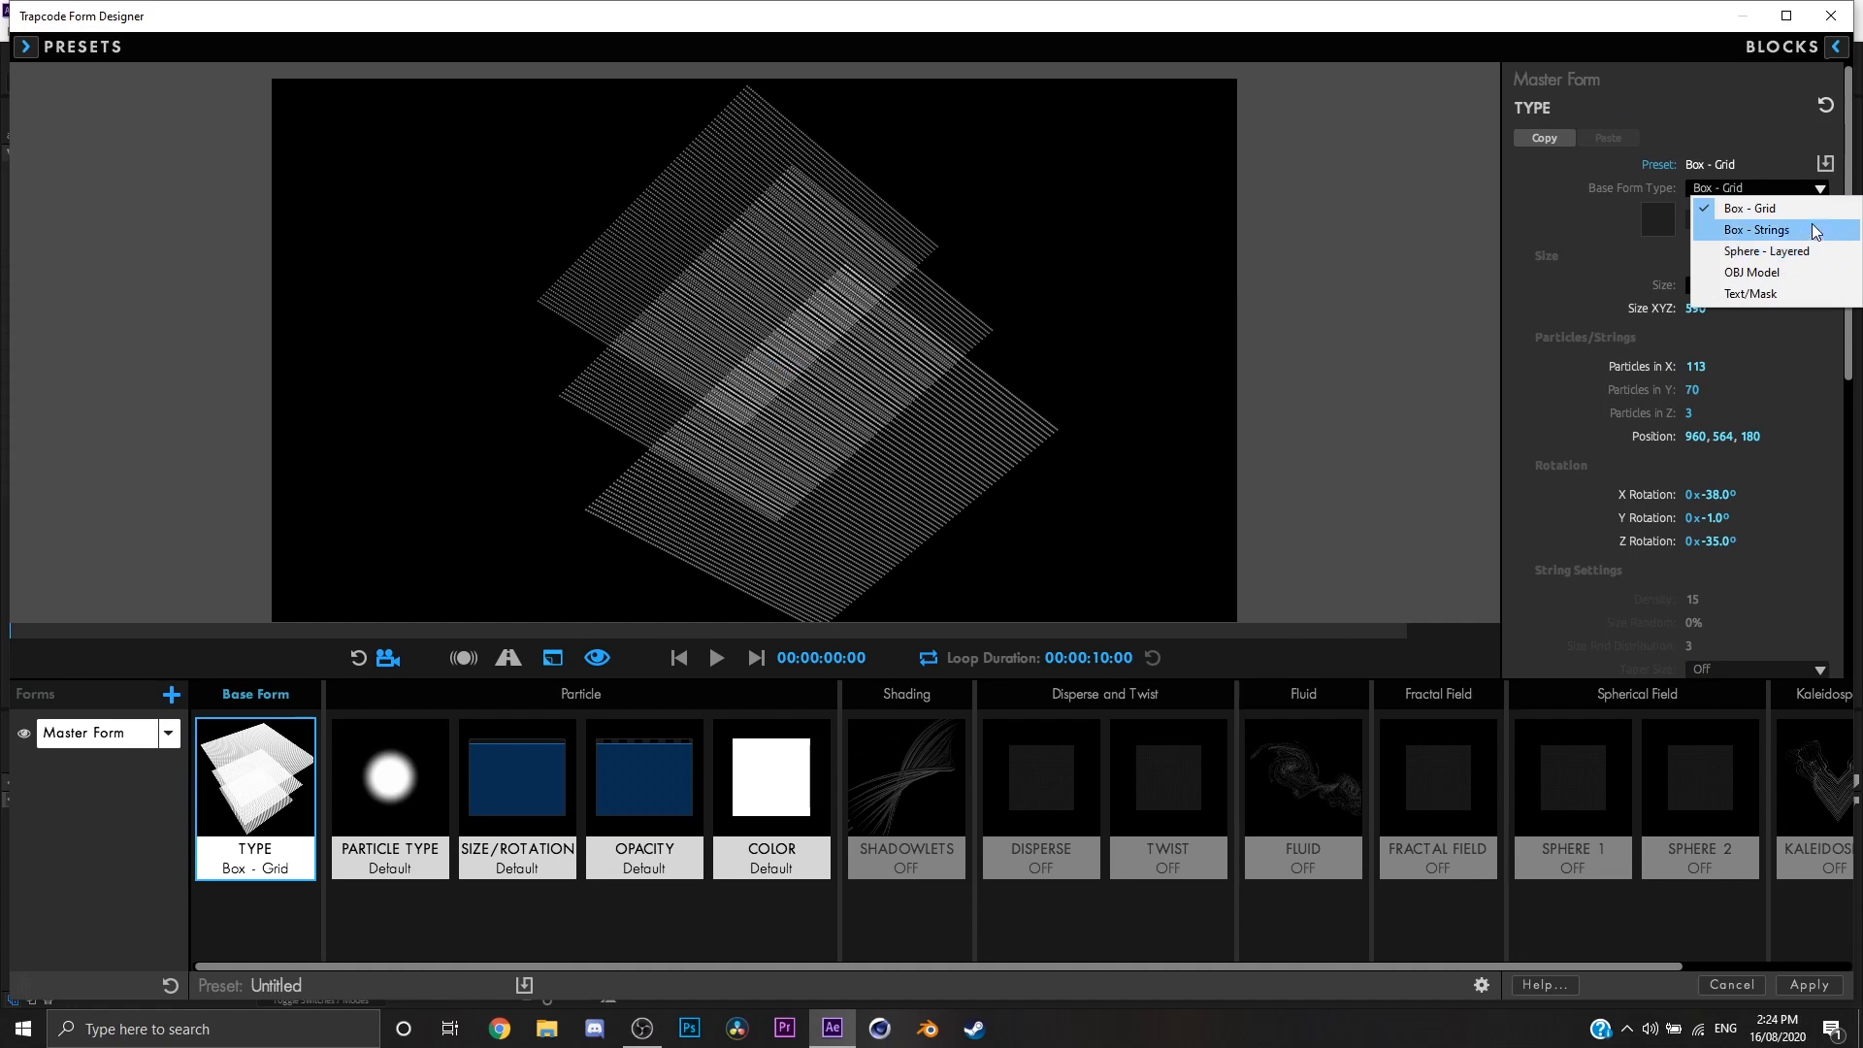
click(1751, 230)
scroll(1648, 472, down, 2)
scroll(1646, 470, down, 3)
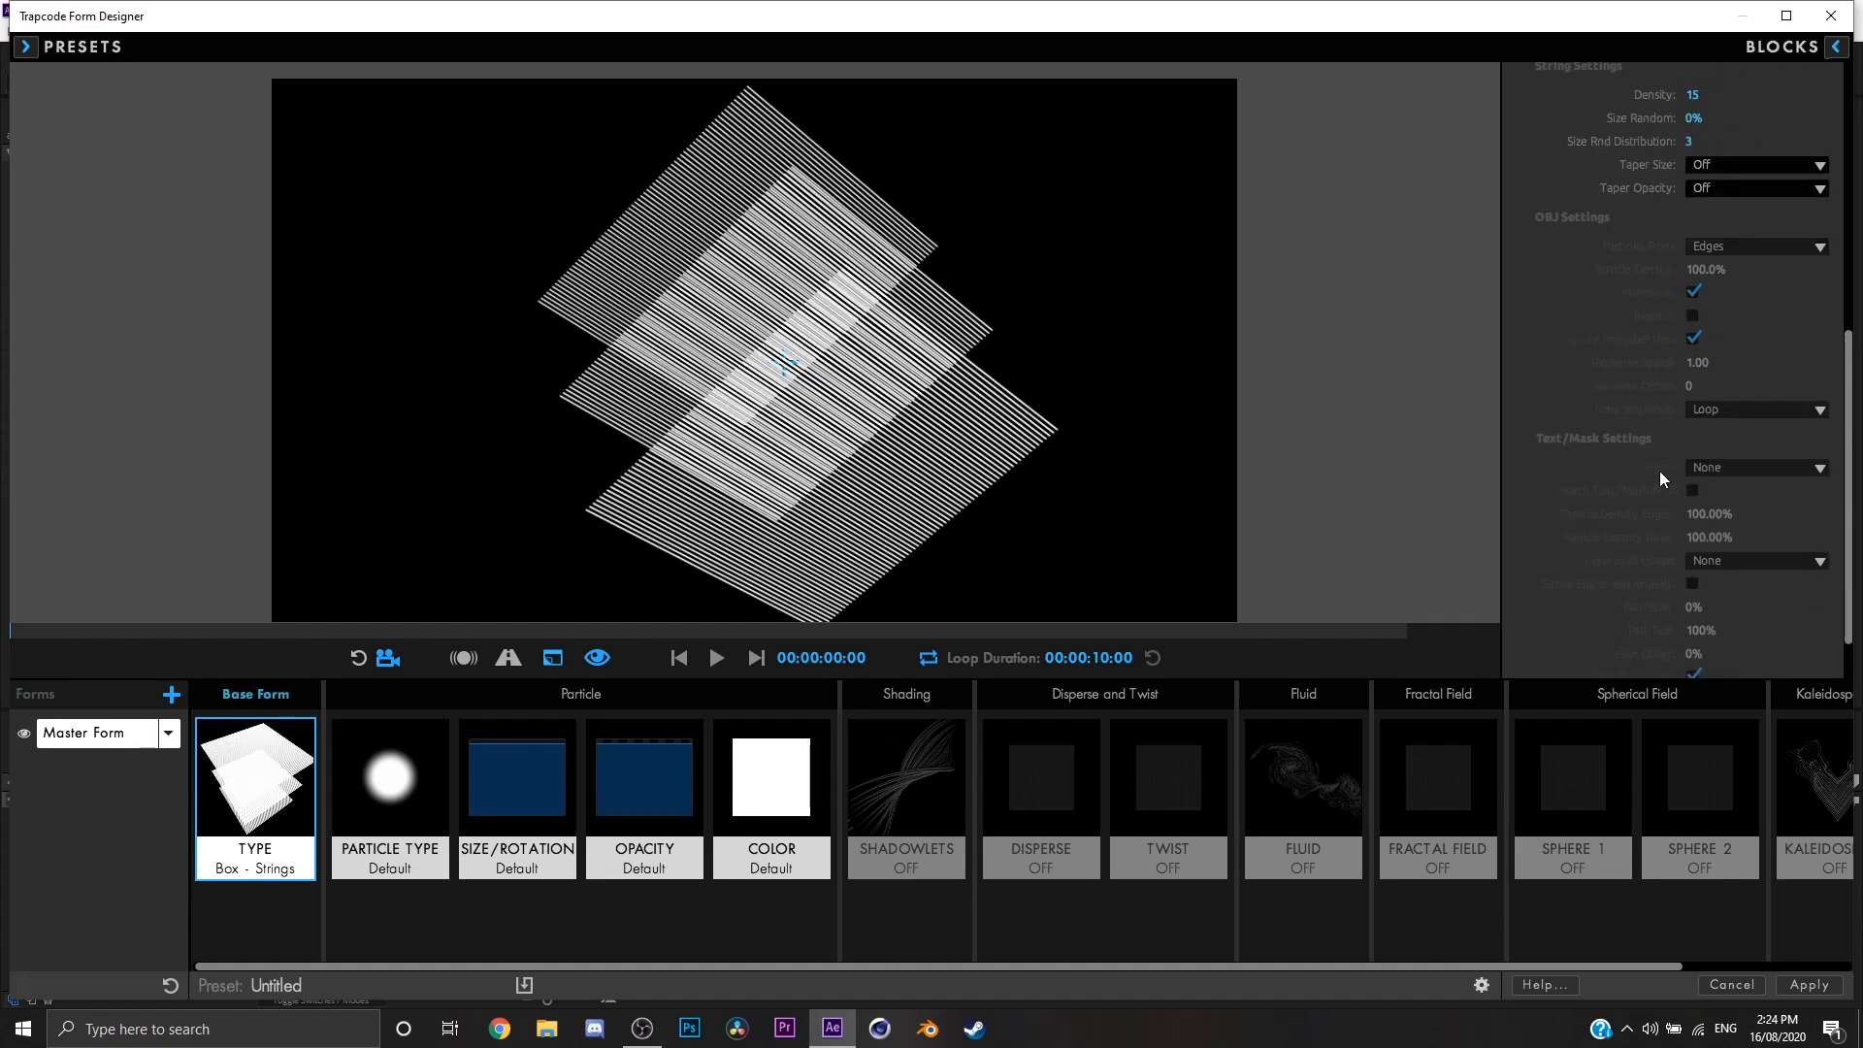
drag(1694, 273, 1721, 288)
Step: Compare the Smooth and Off taper sizes on the strings while orbiting the form, and leave Taper Size at Off
scroll(1720, 288, up, 2)
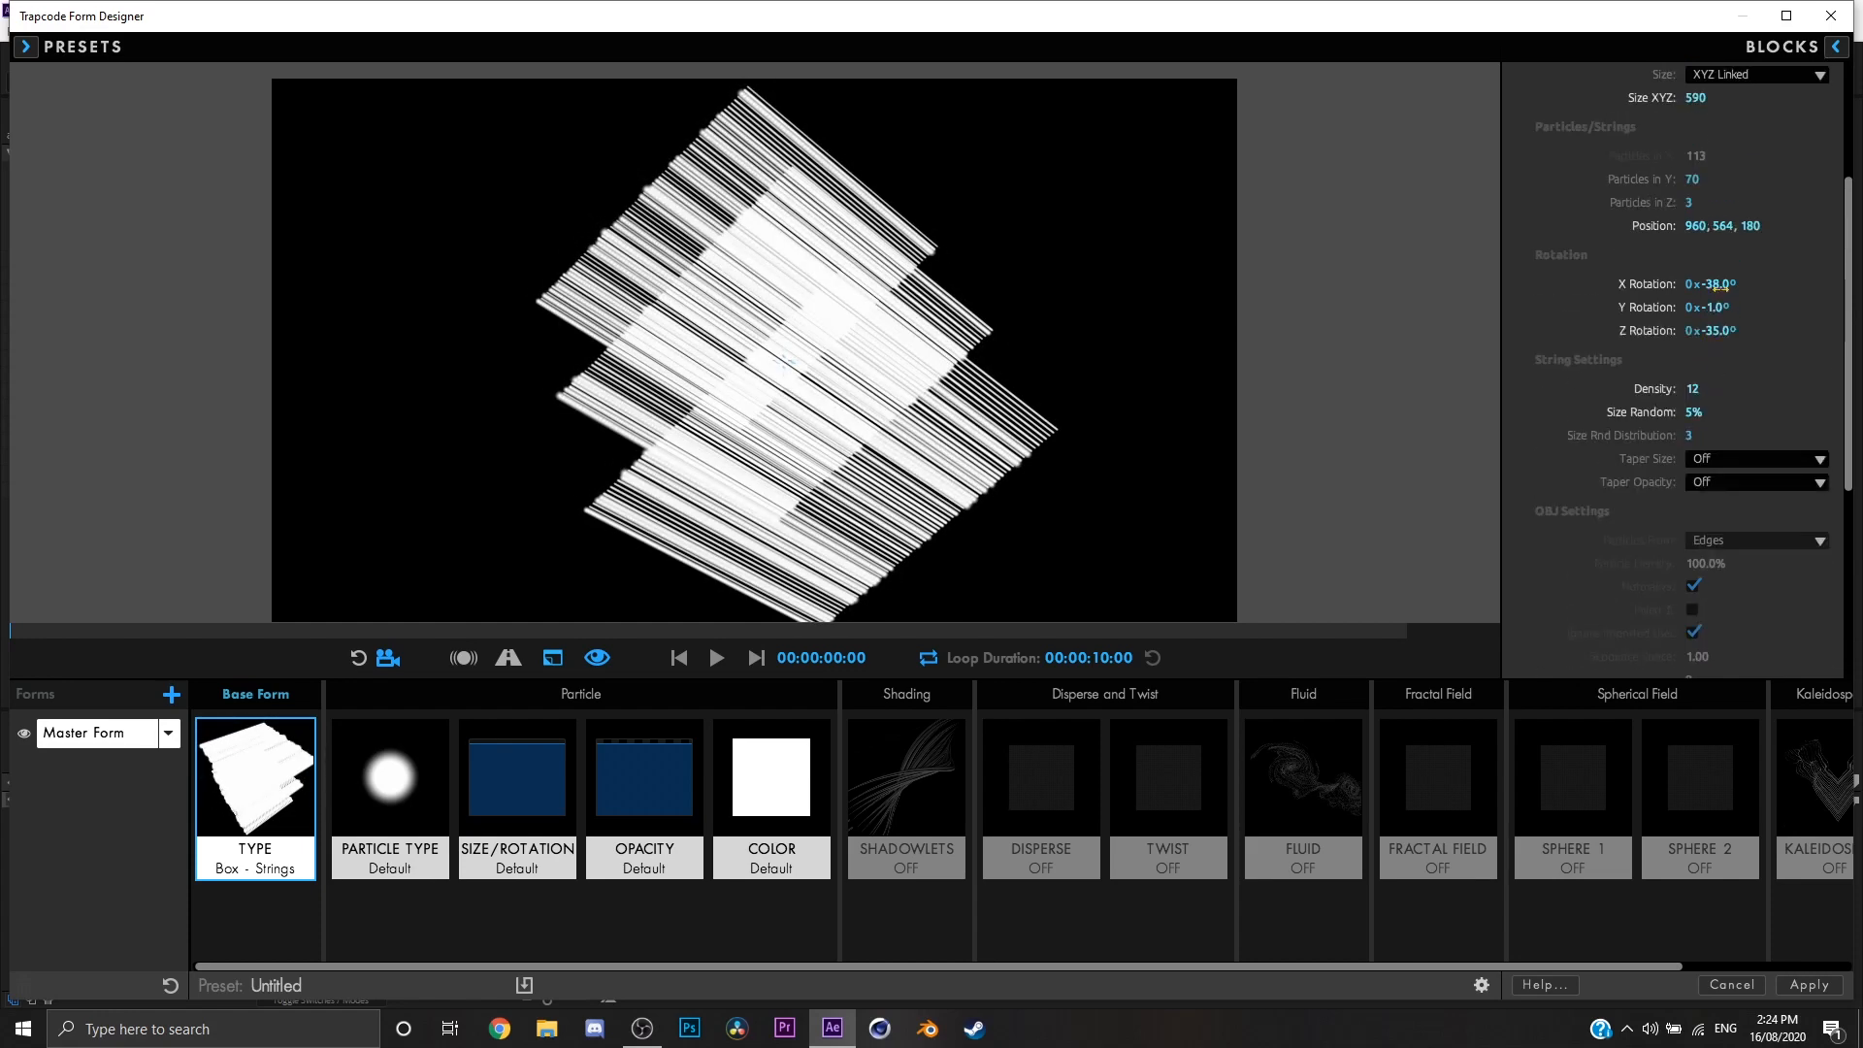
scroll(1718, 284, up, 2)
click(1756, 556)
click(1744, 599)
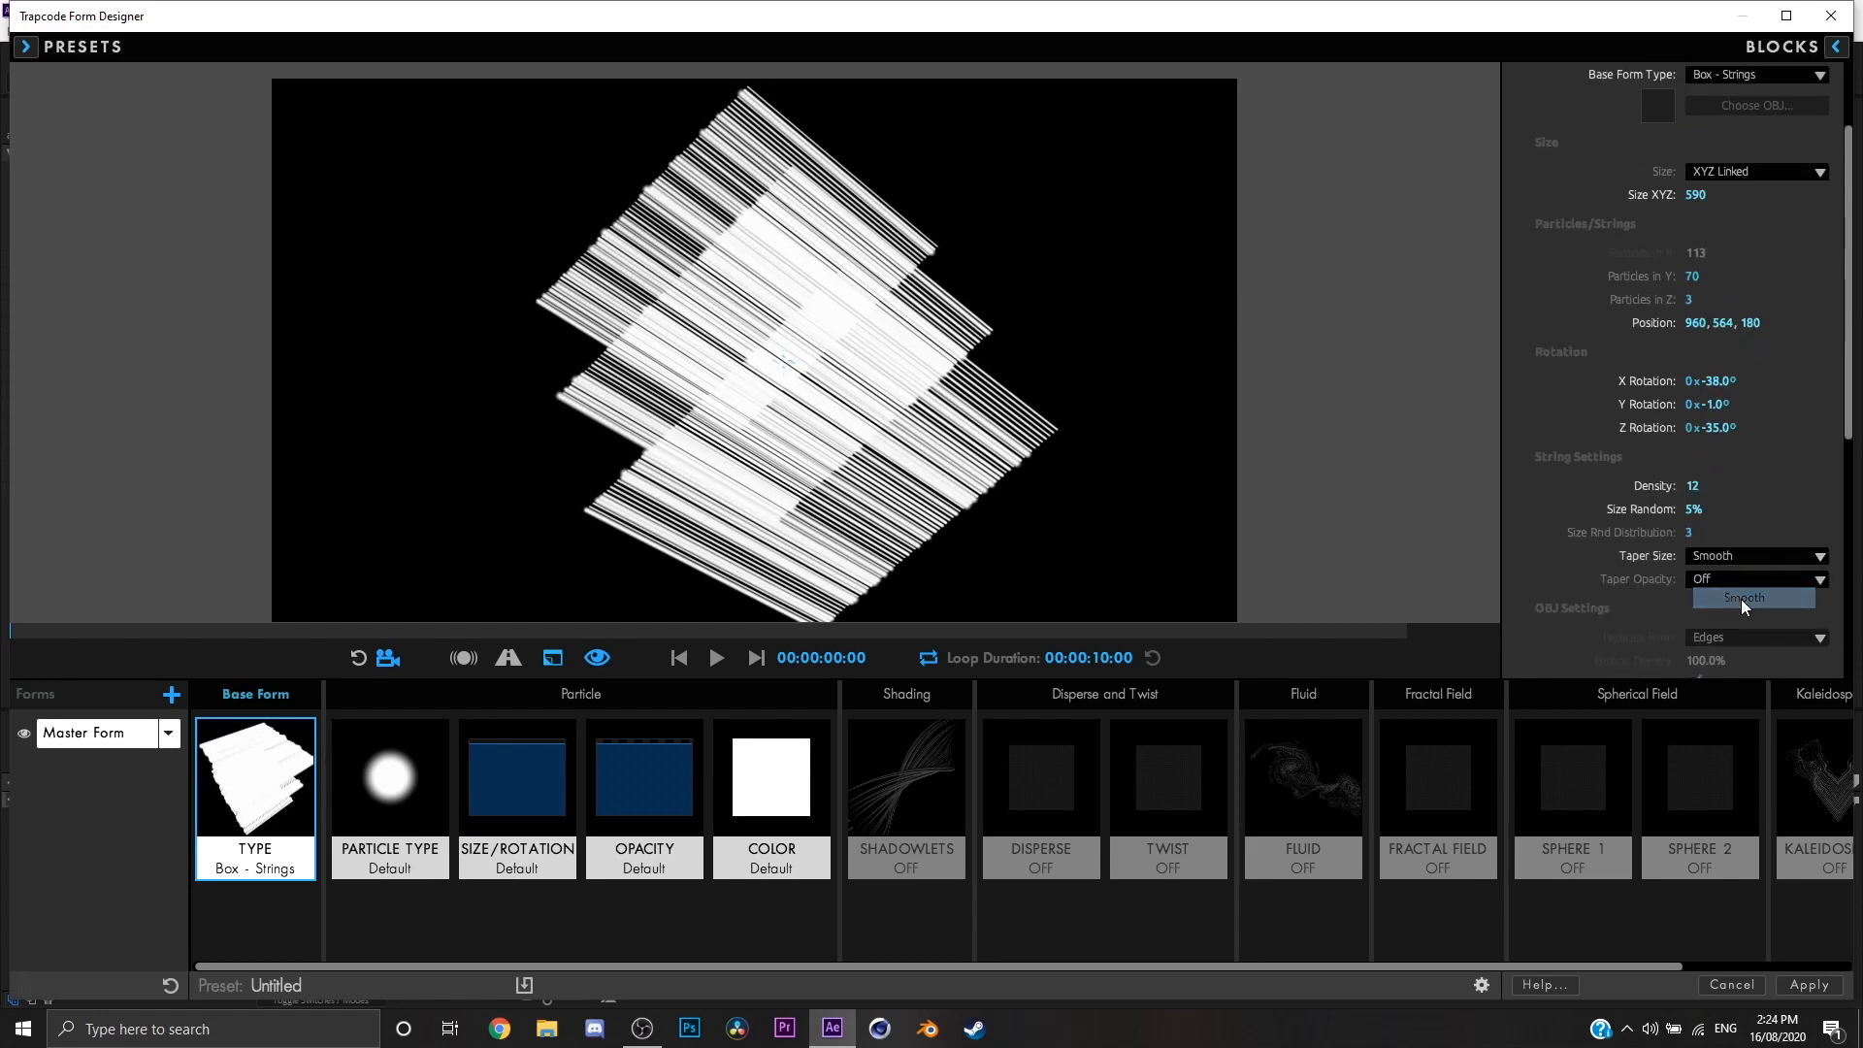
click(1756, 556)
click(1737, 580)
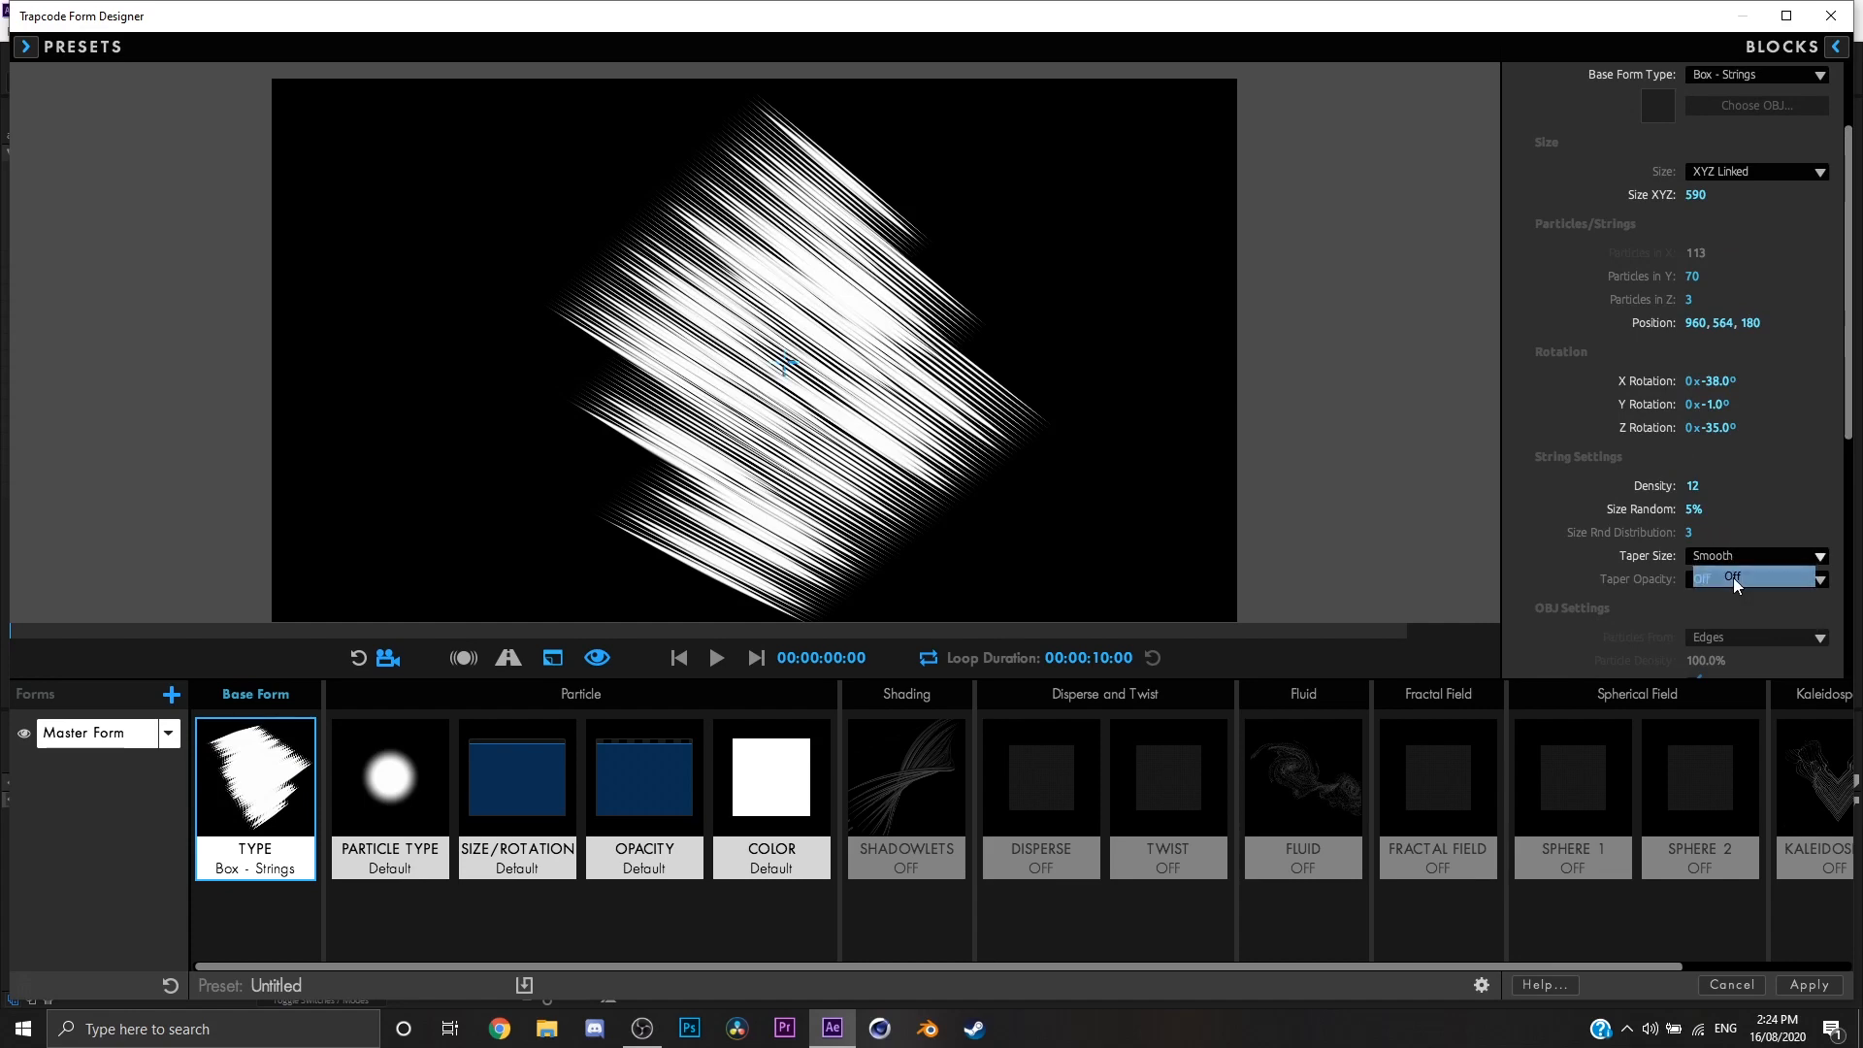
drag(1058, 418, 905, 427)
click(1708, 556)
click(1708, 599)
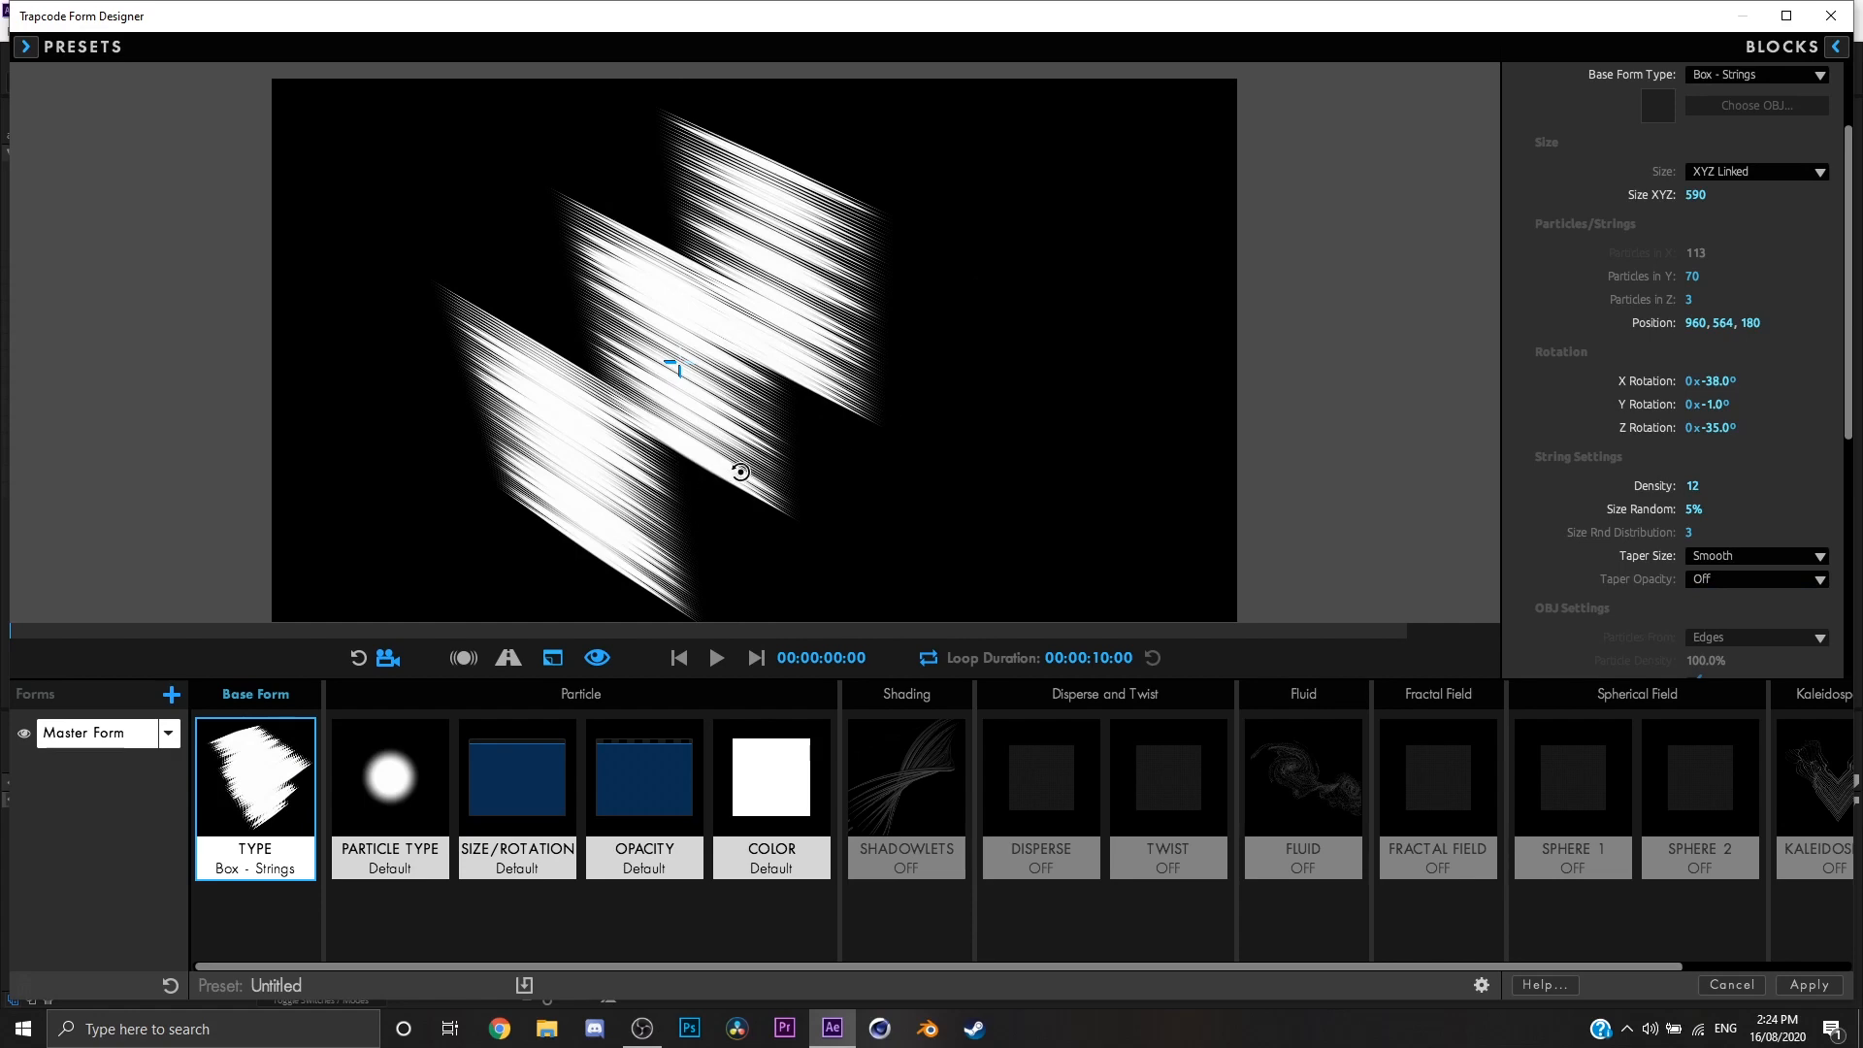
drag(741, 473, 752, 473)
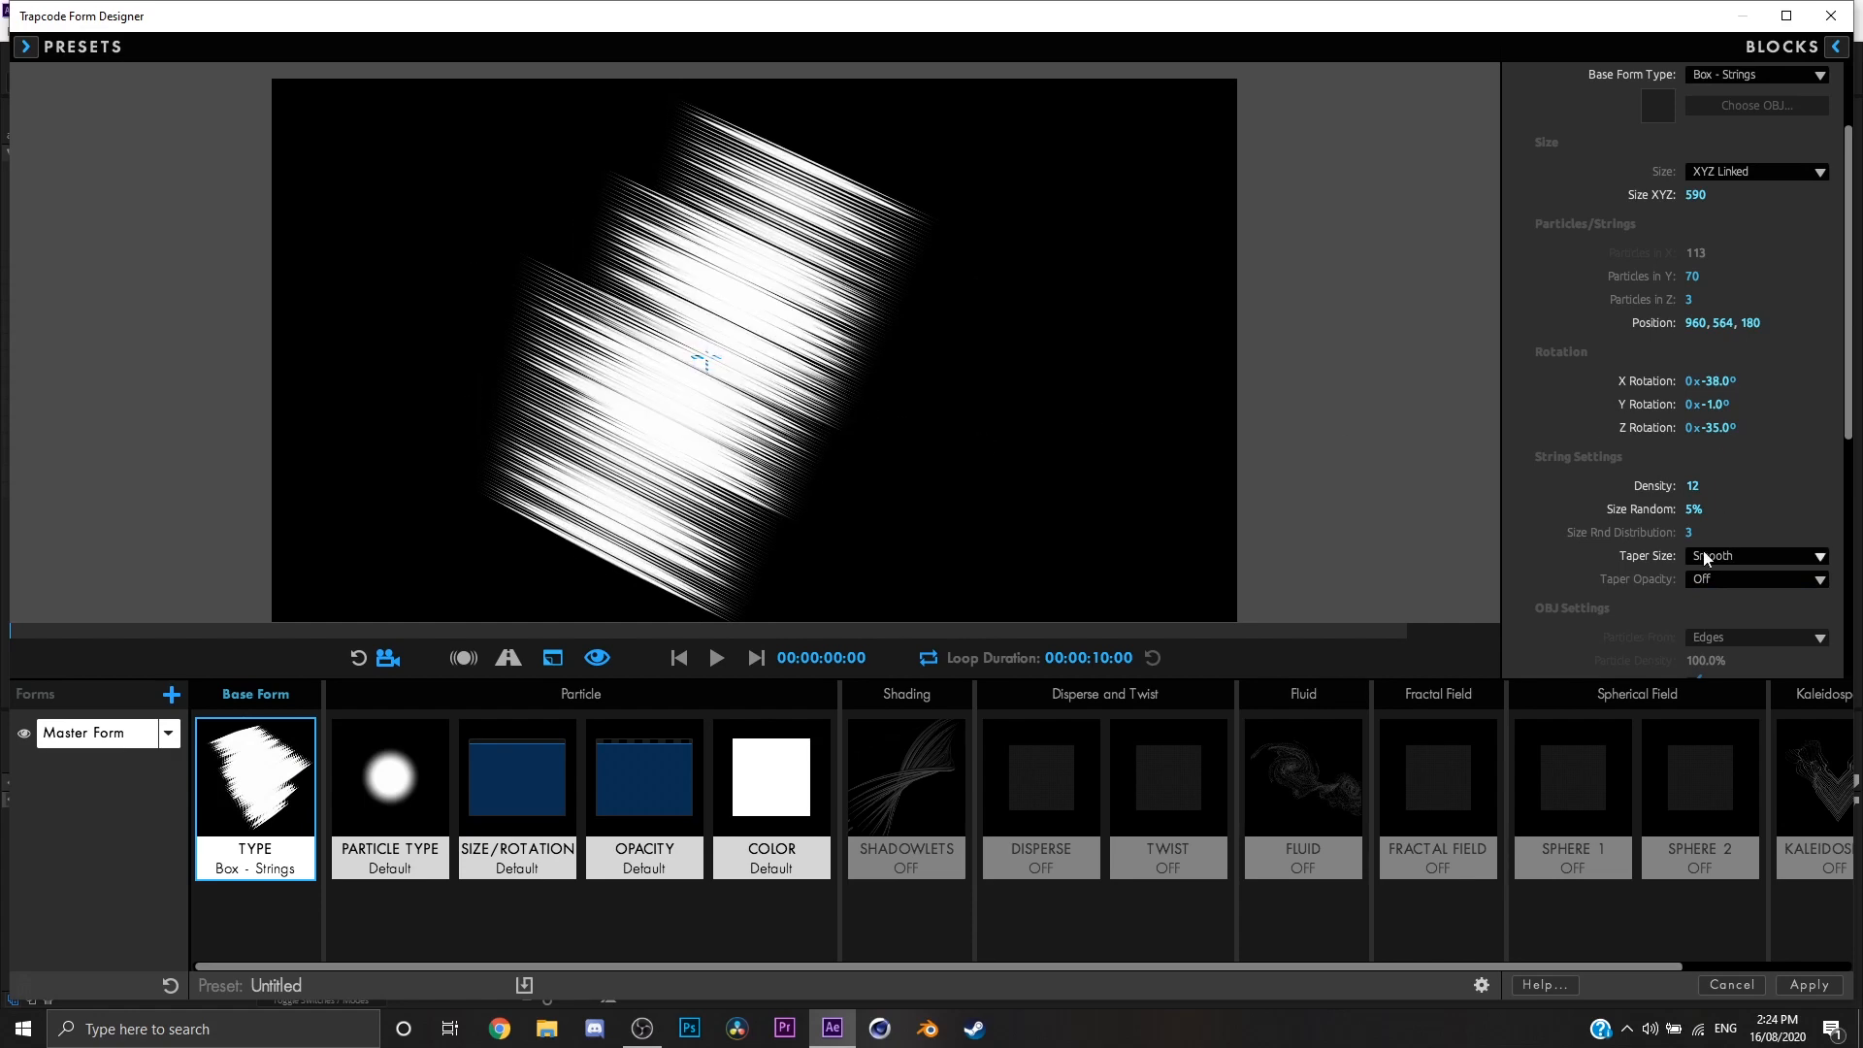
click(1728, 576)
click(1713, 595)
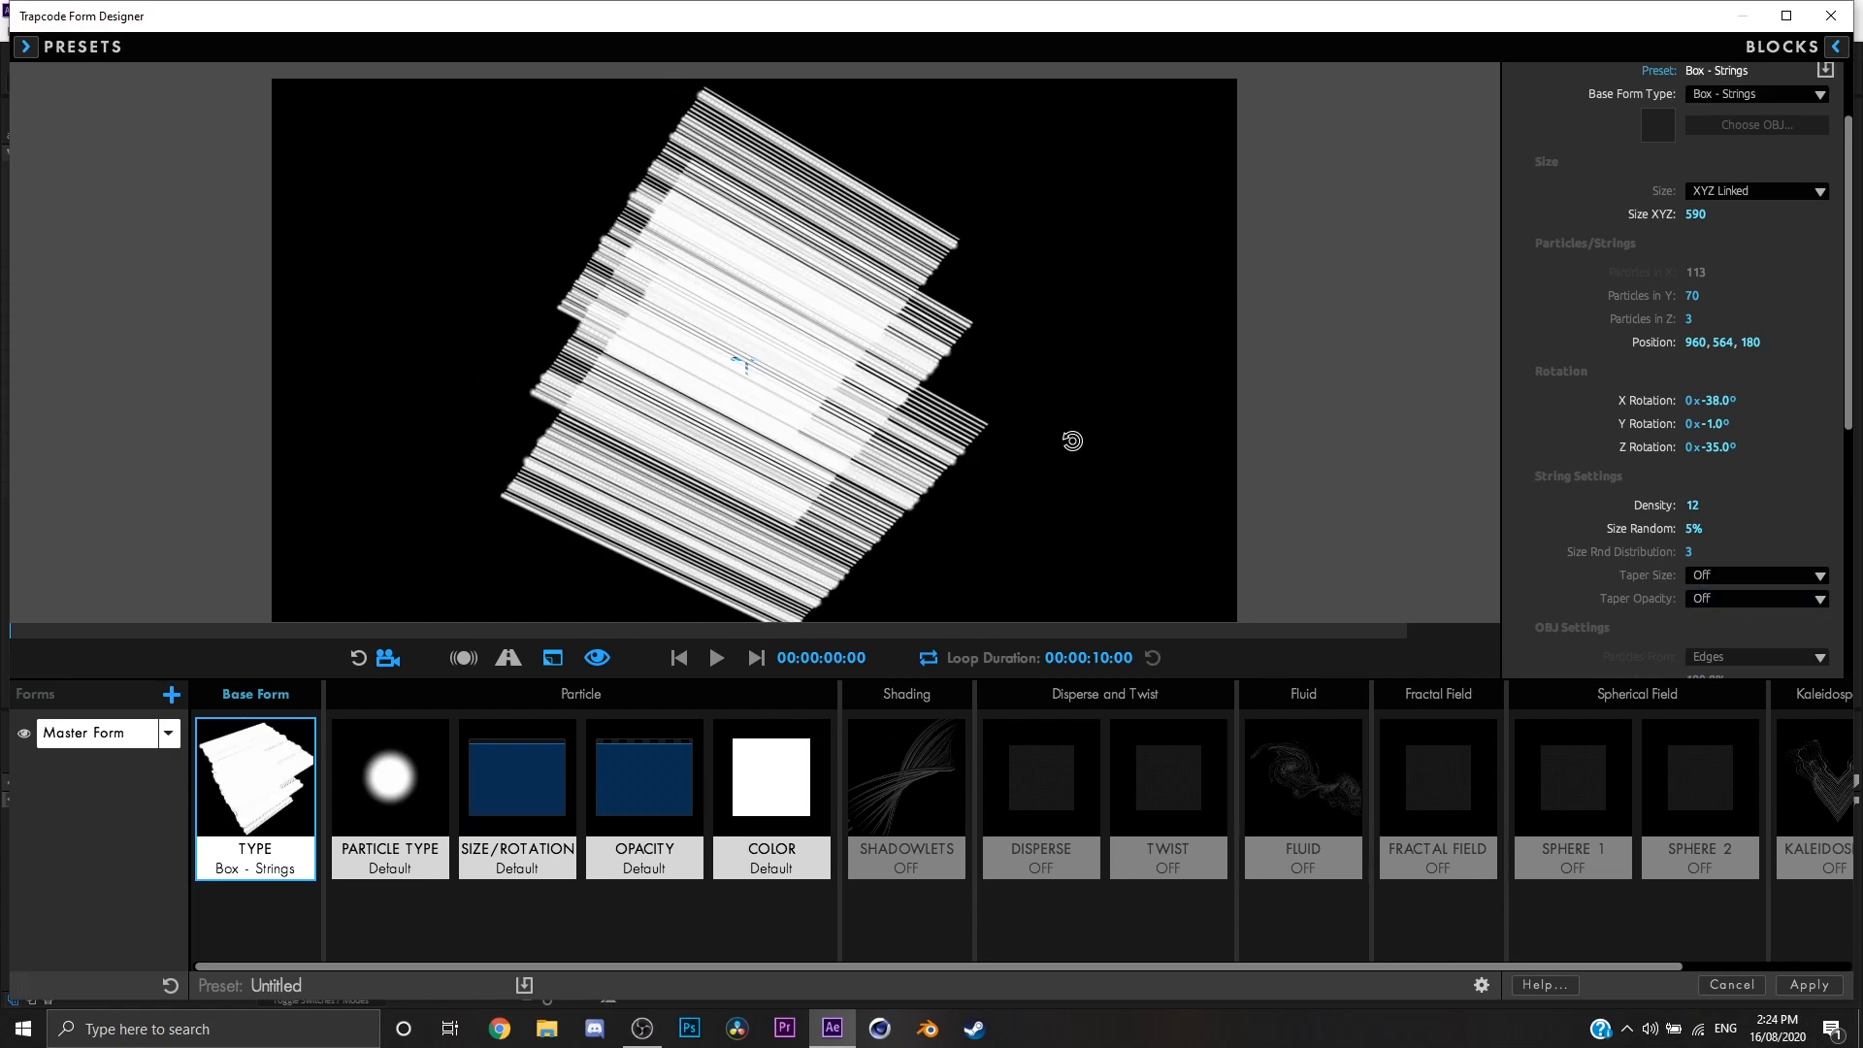
Step: Set the base form type back to Box - Grid, orbit around the layers and restore the default type settings
scroll(1679, 365, up, 1)
click(1722, 189)
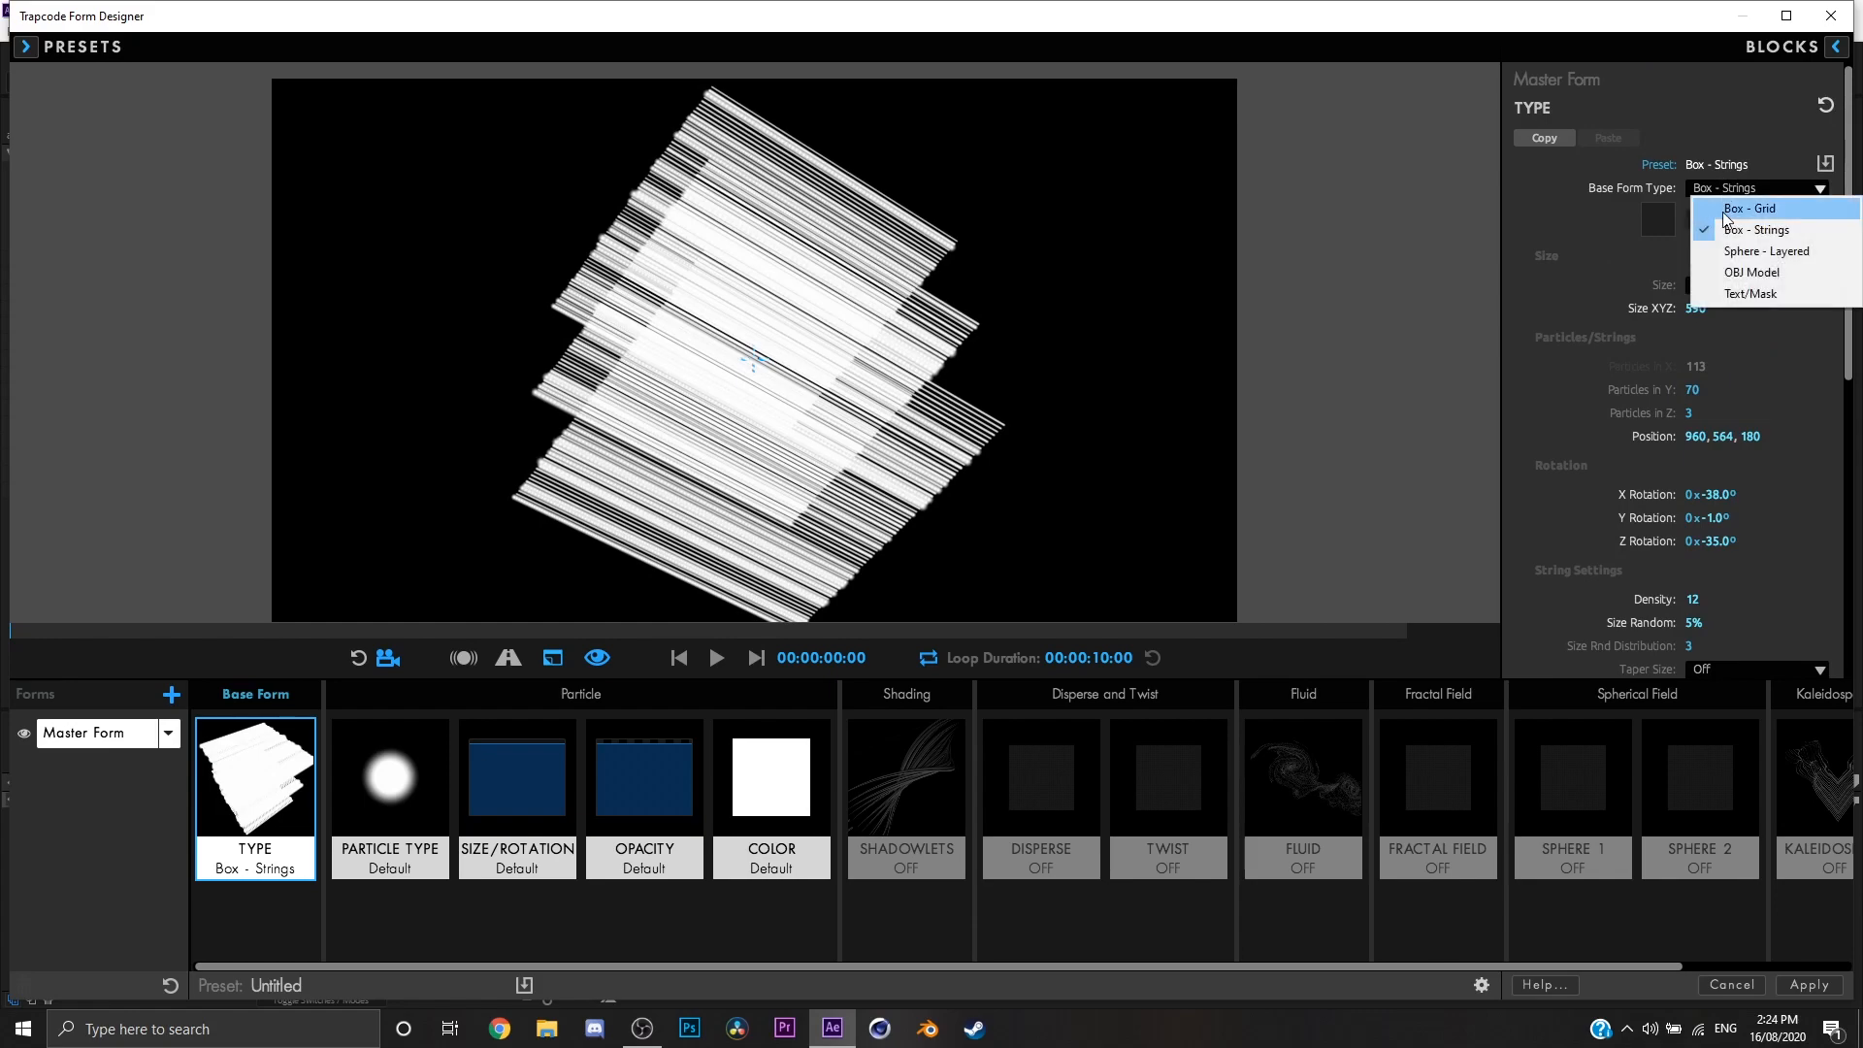
click(1724, 210)
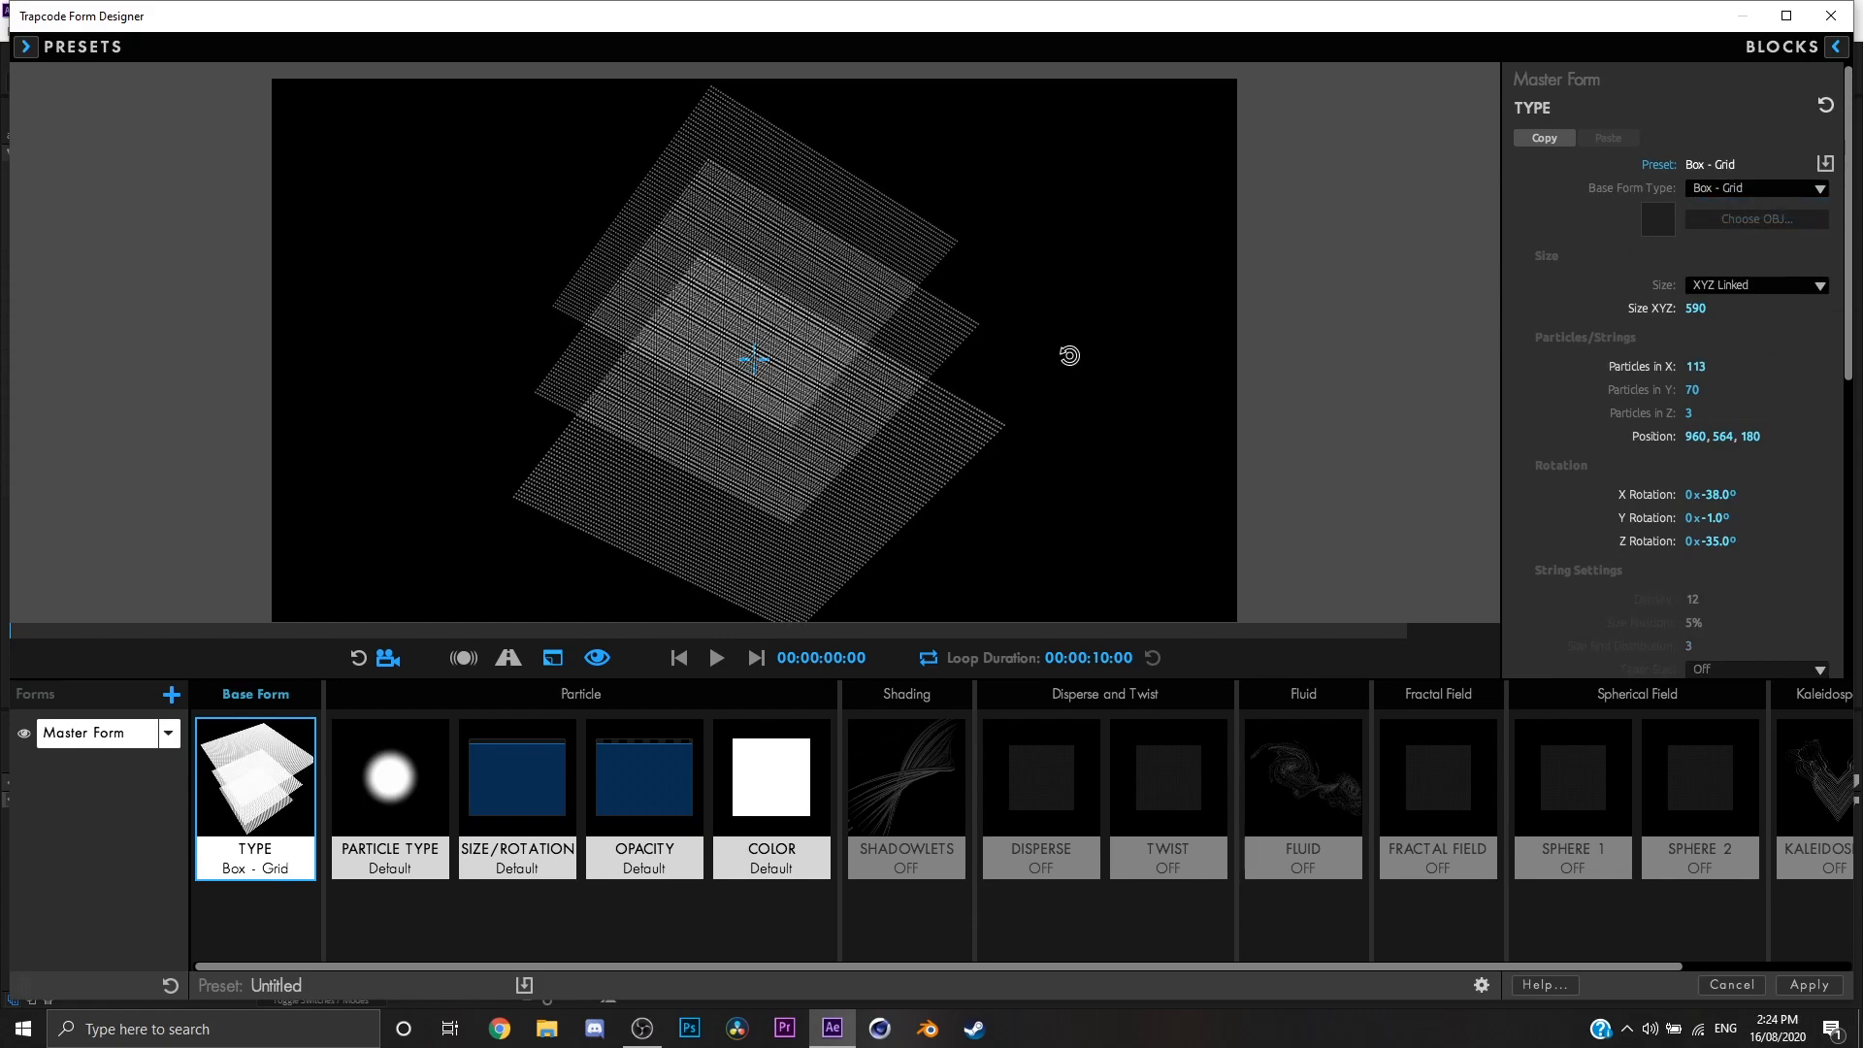
drag(1070, 355, 946, 450)
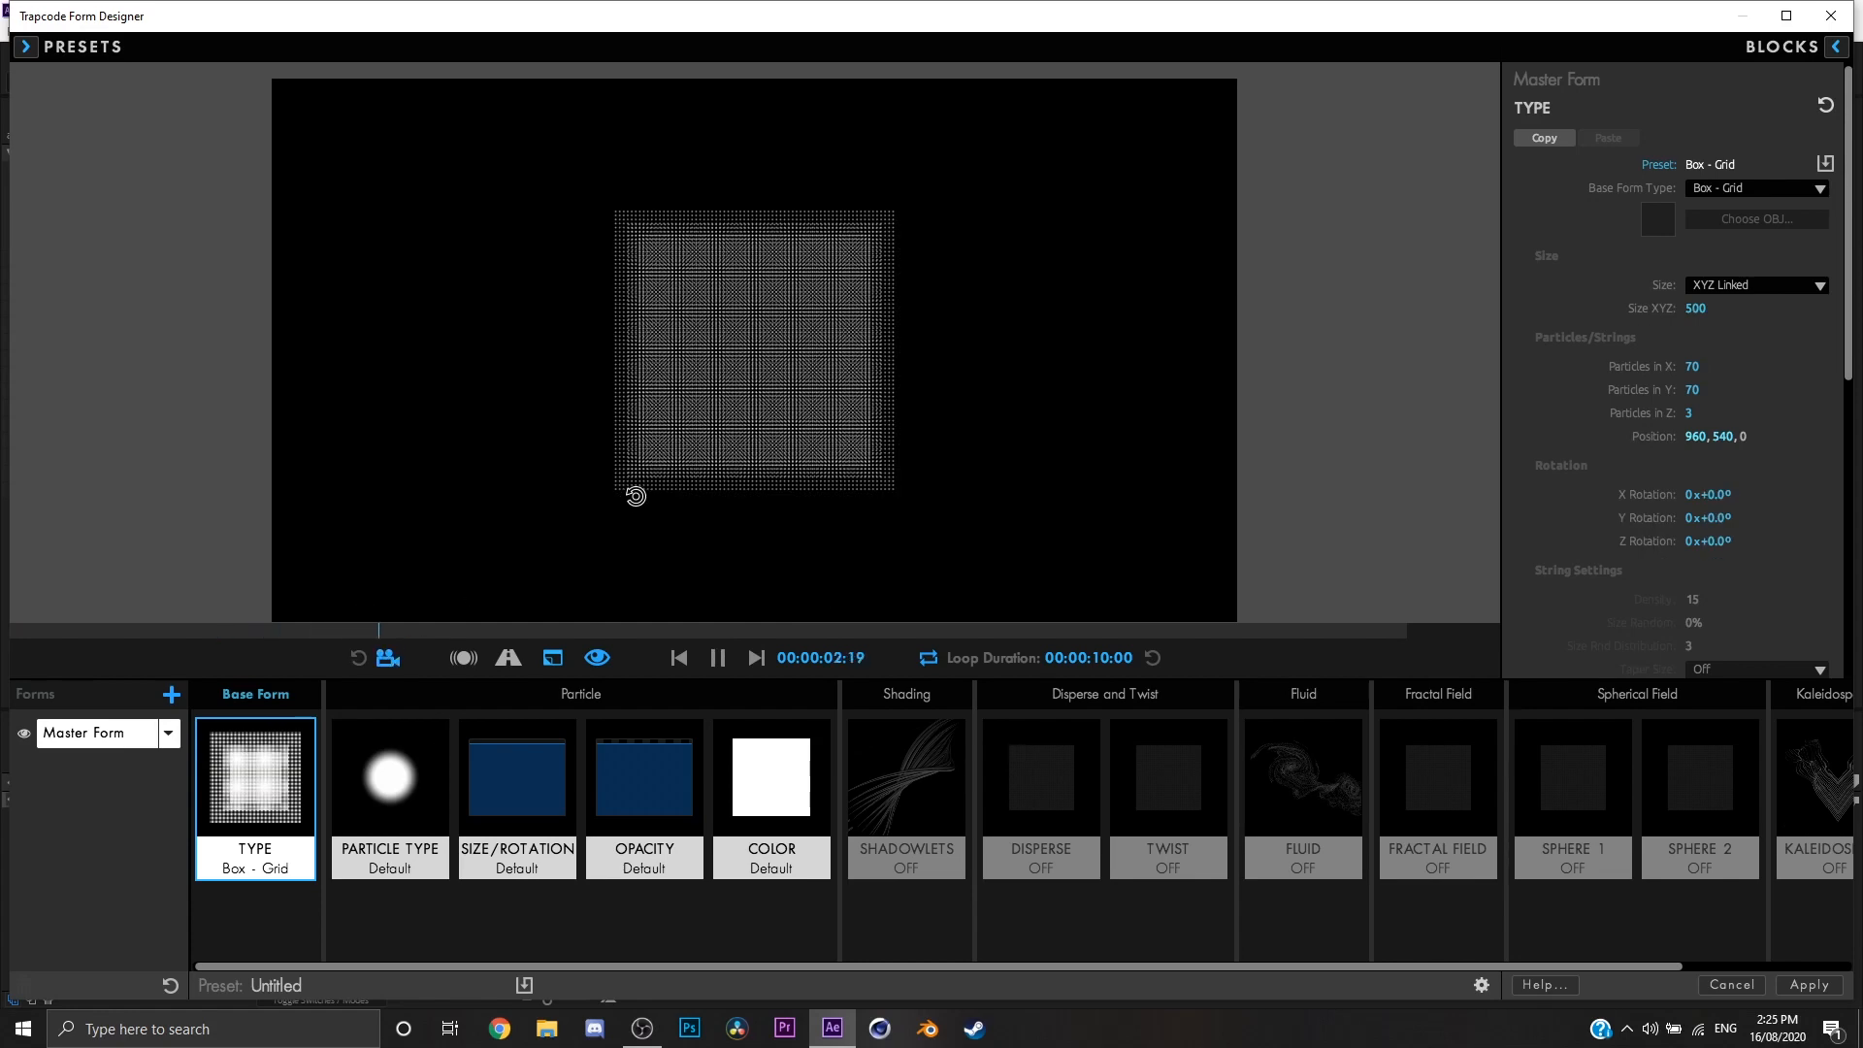
drag(635, 495, 672, 601)
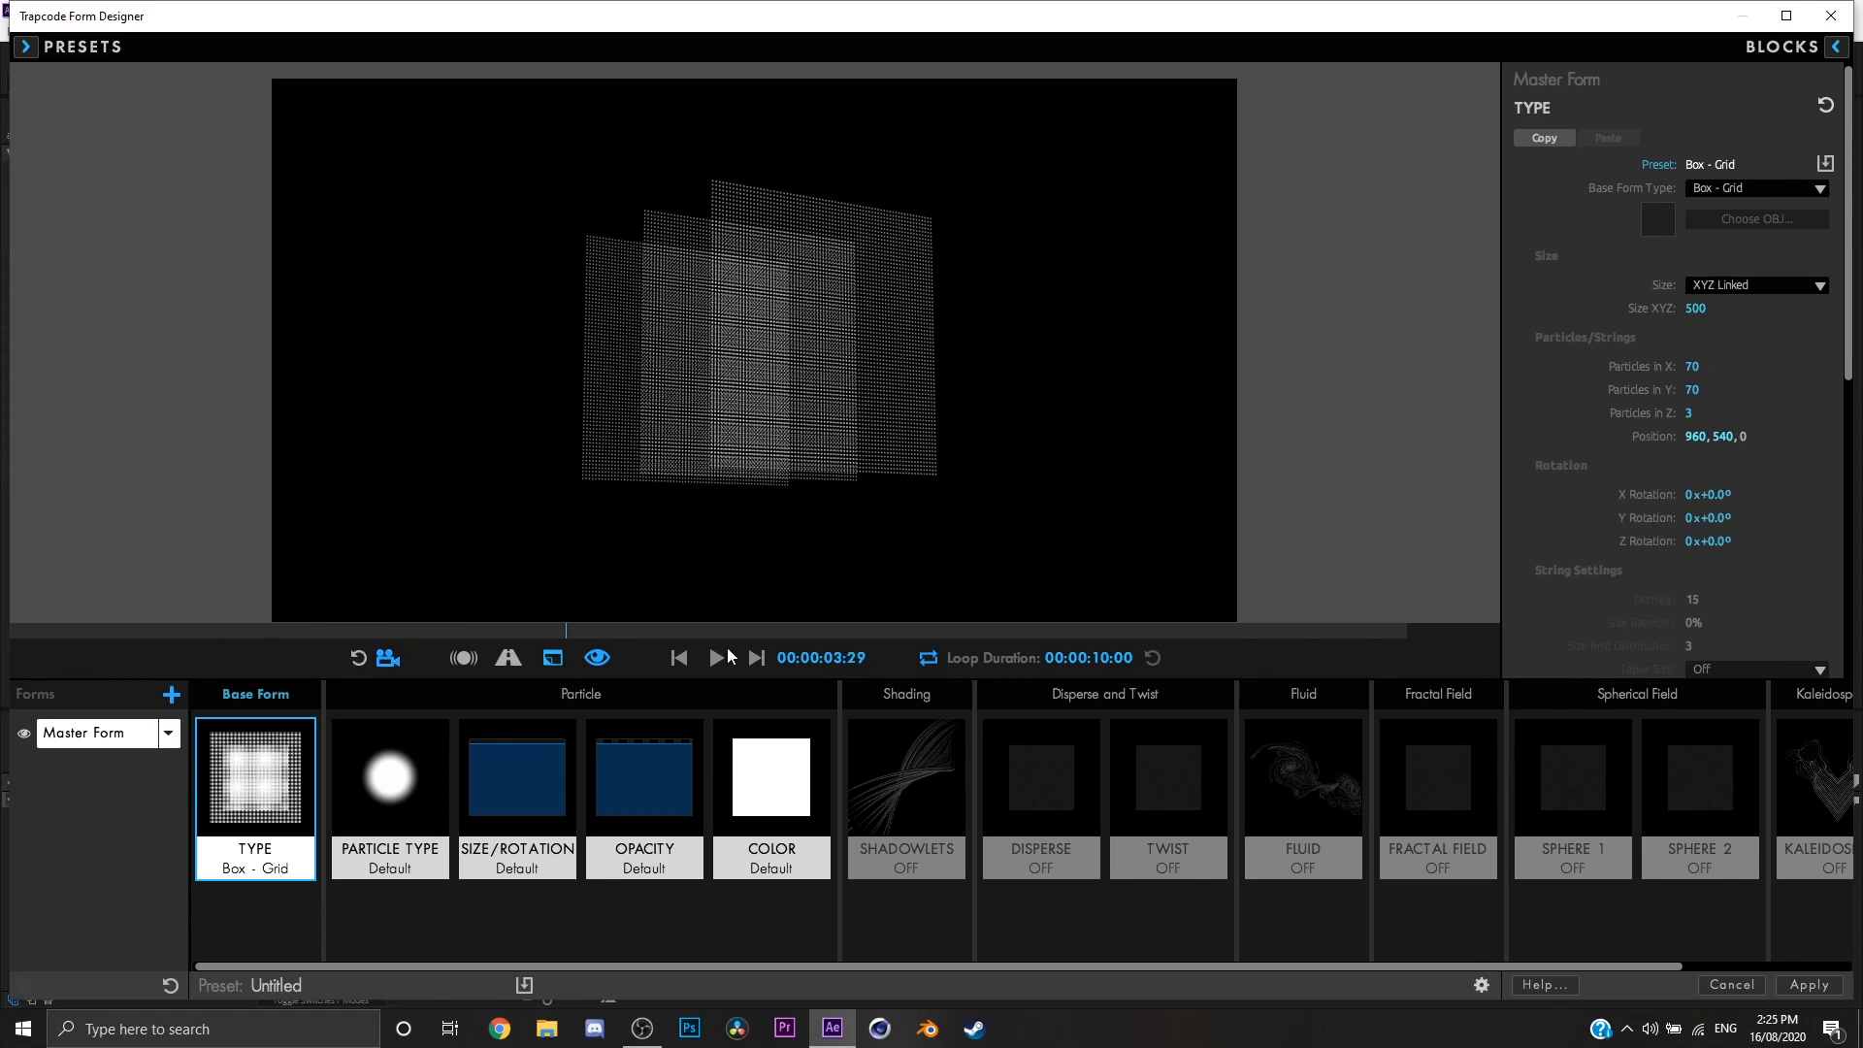
Step: Open the Particle Type settings, look through the available particle types and orbit around the grid
click(410, 774)
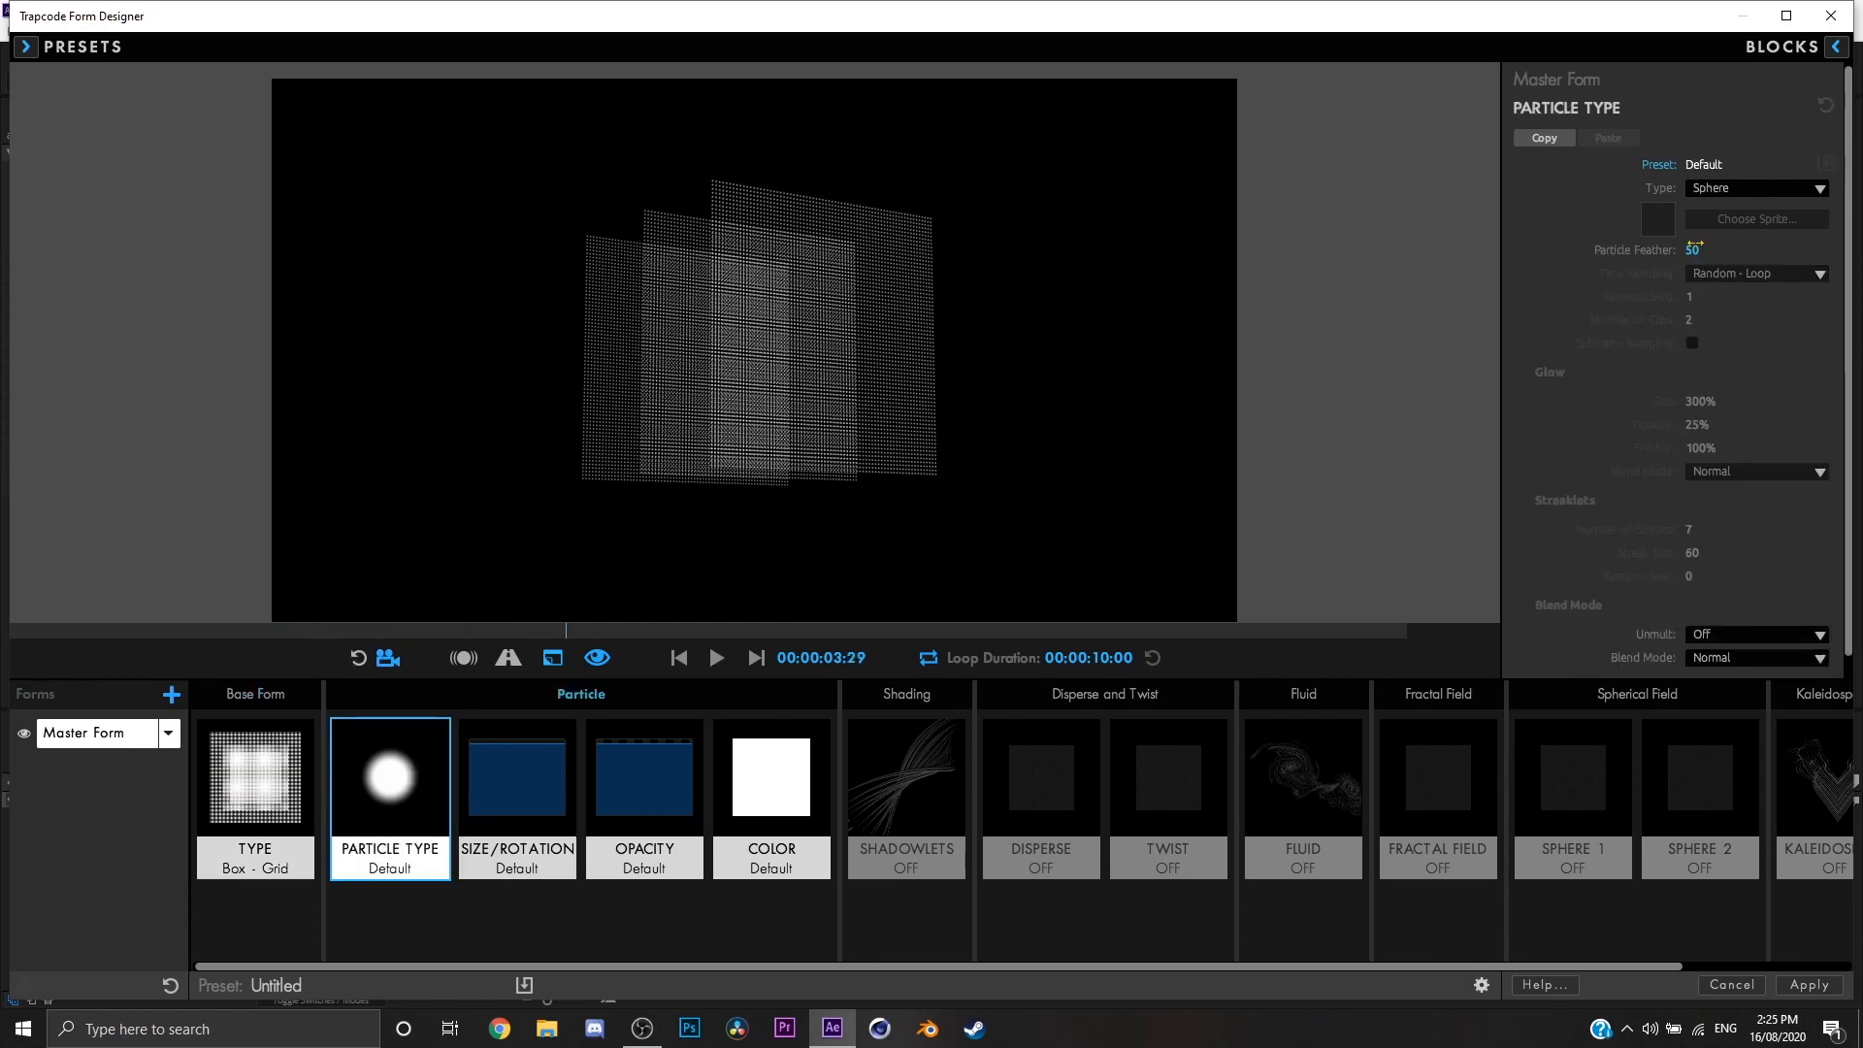
drag(1165, 344, 812, 398)
click(1706, 186)
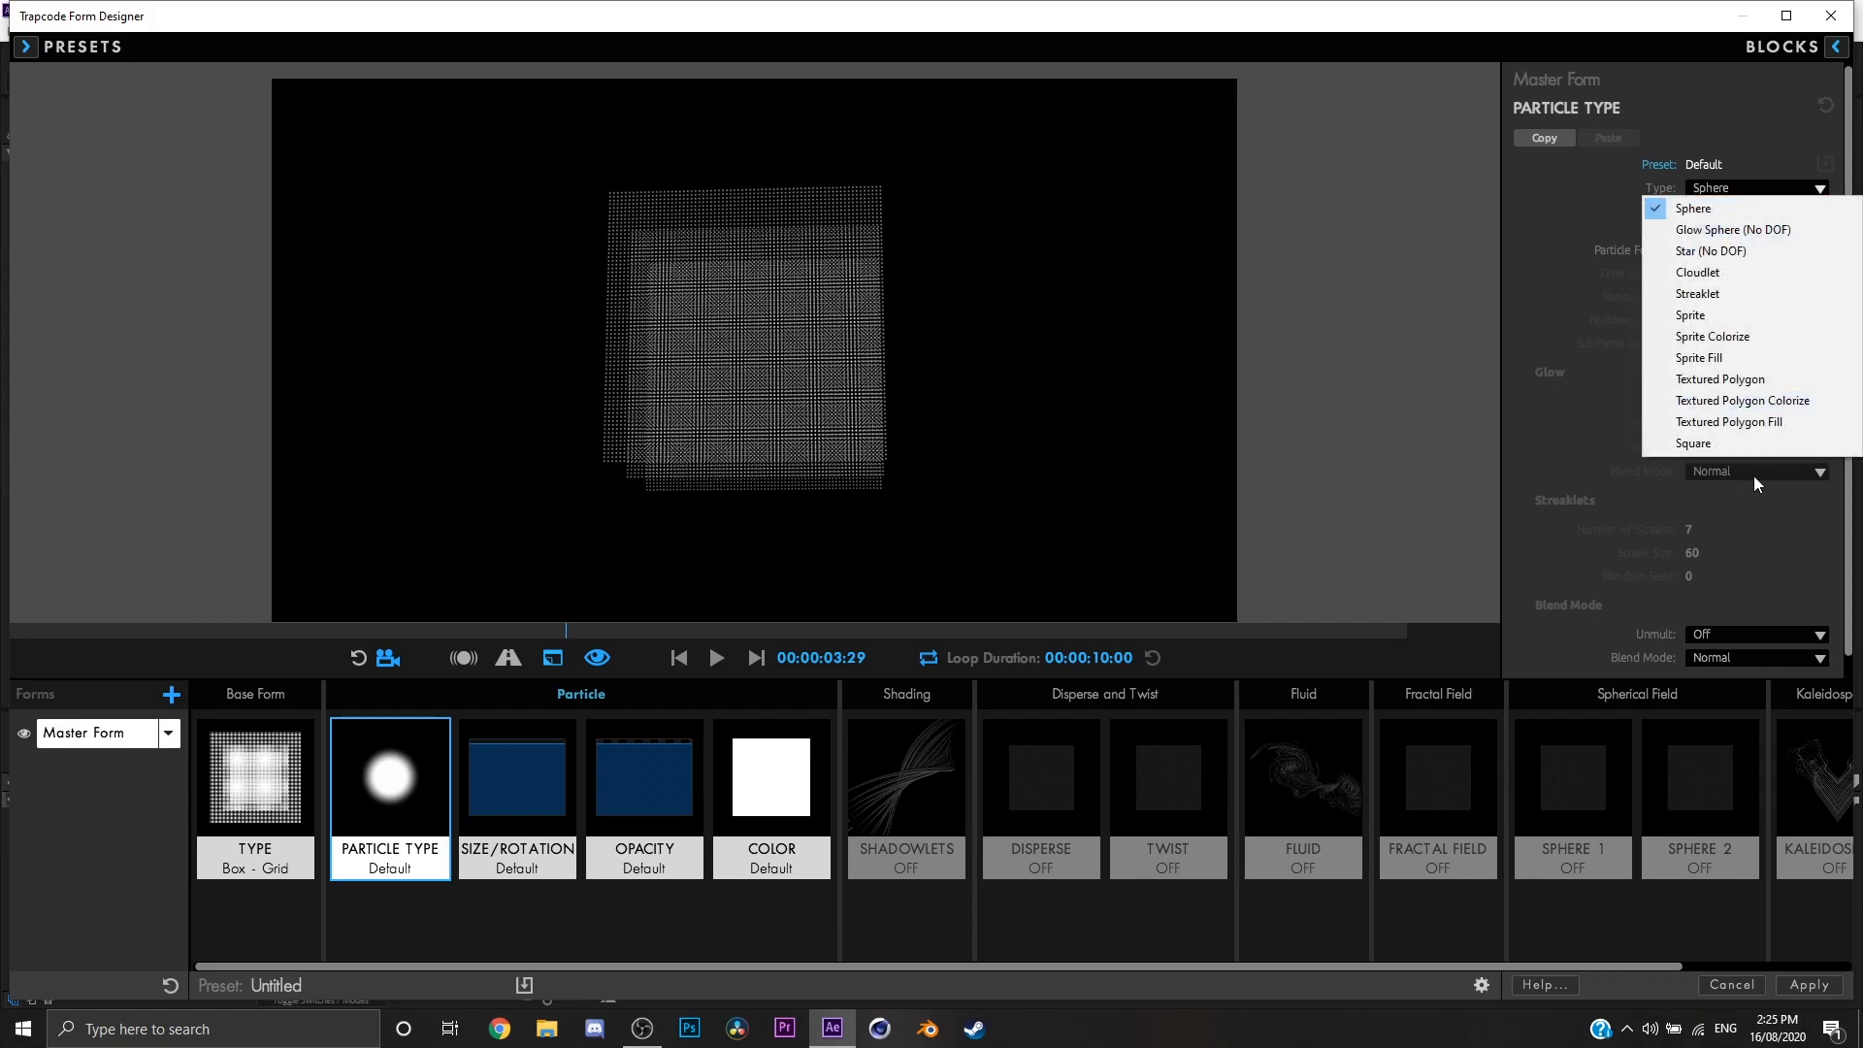
drag(966, 417, 818, 425)
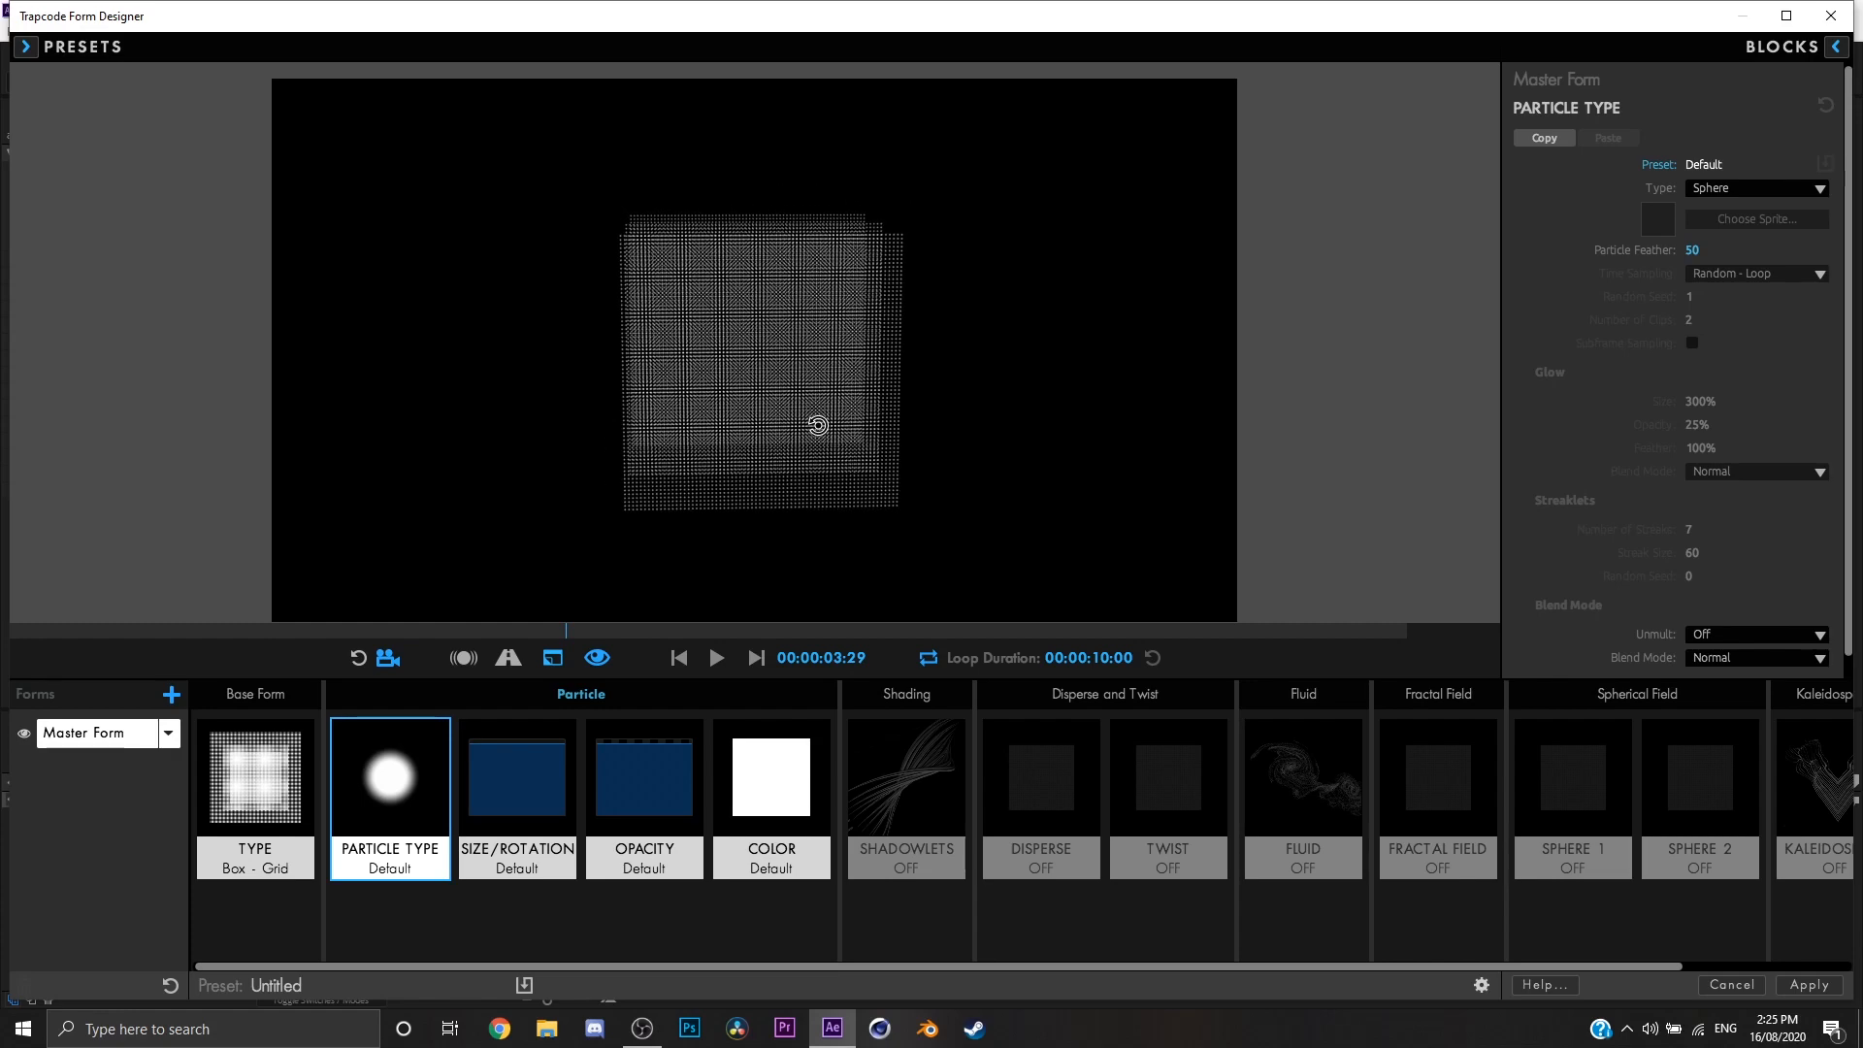
drag(819, 425, 853, 434)
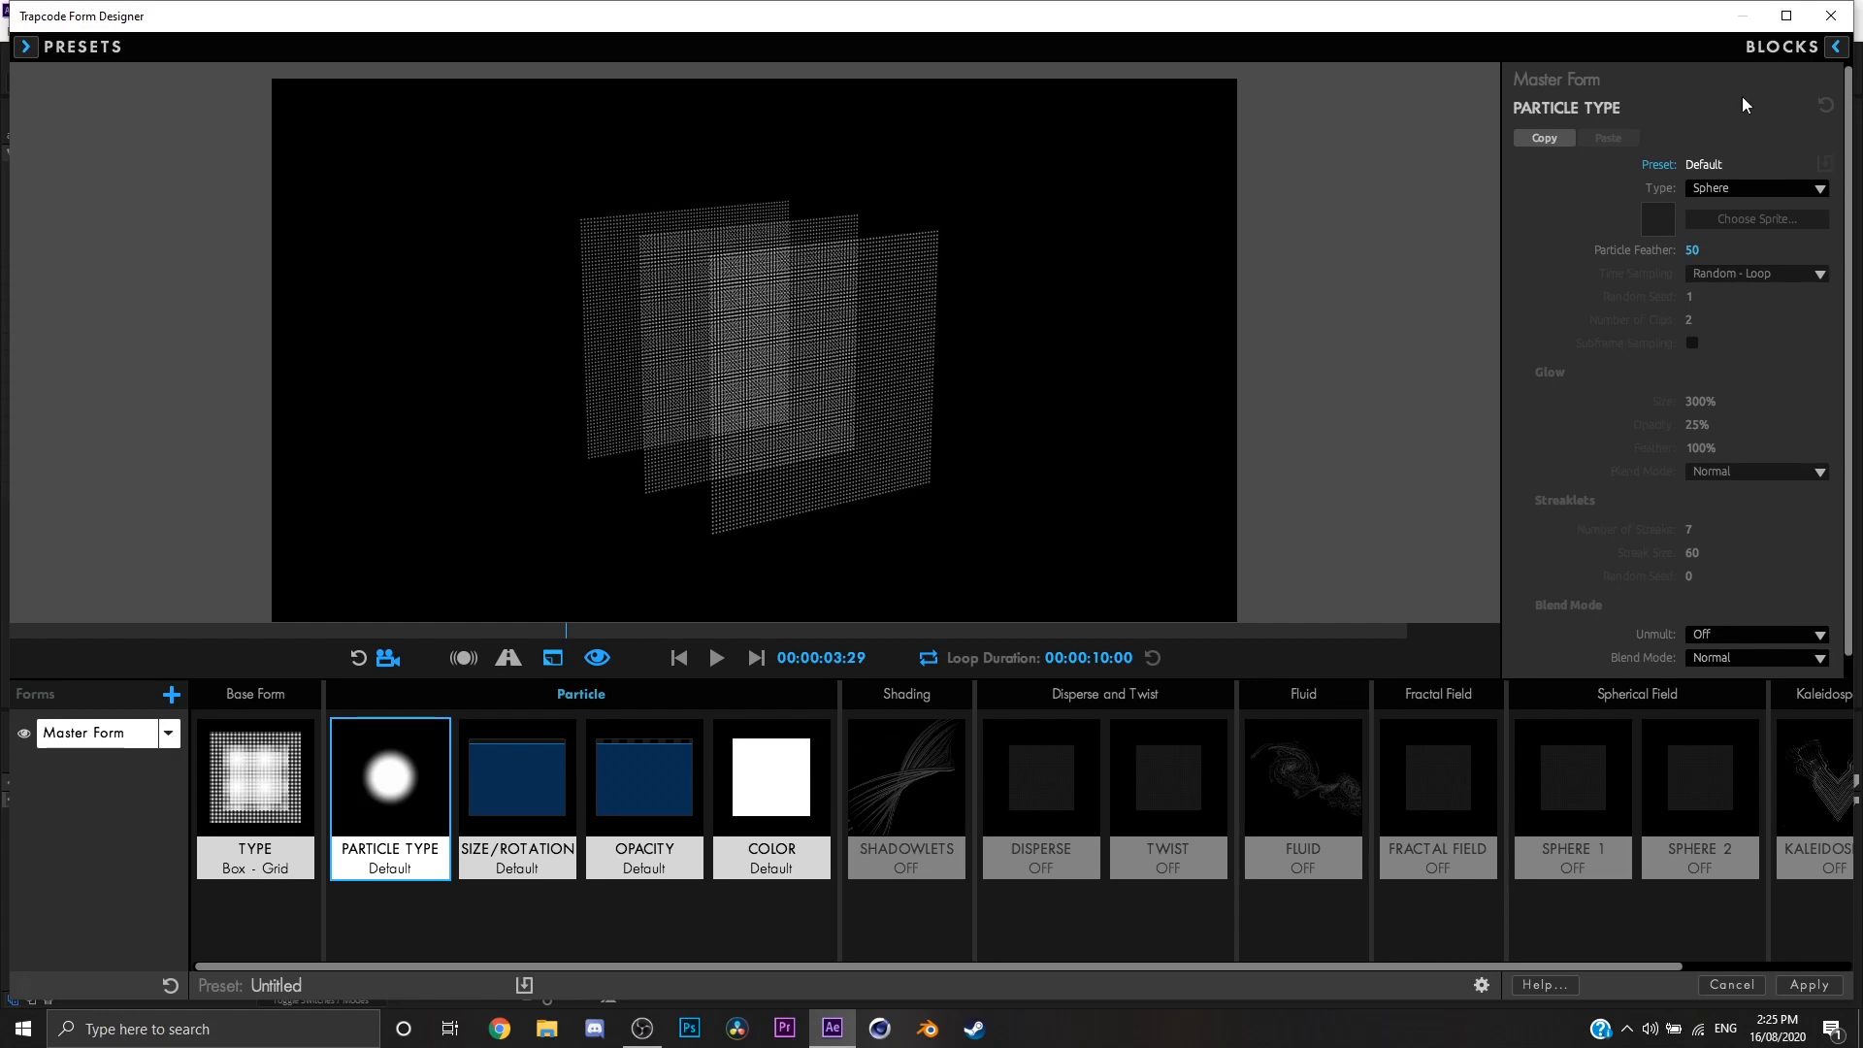
Step: Try the Sprite, Cloudlet and Square particle types on the grid, and set the type back to Sphere
click(1756, 188)
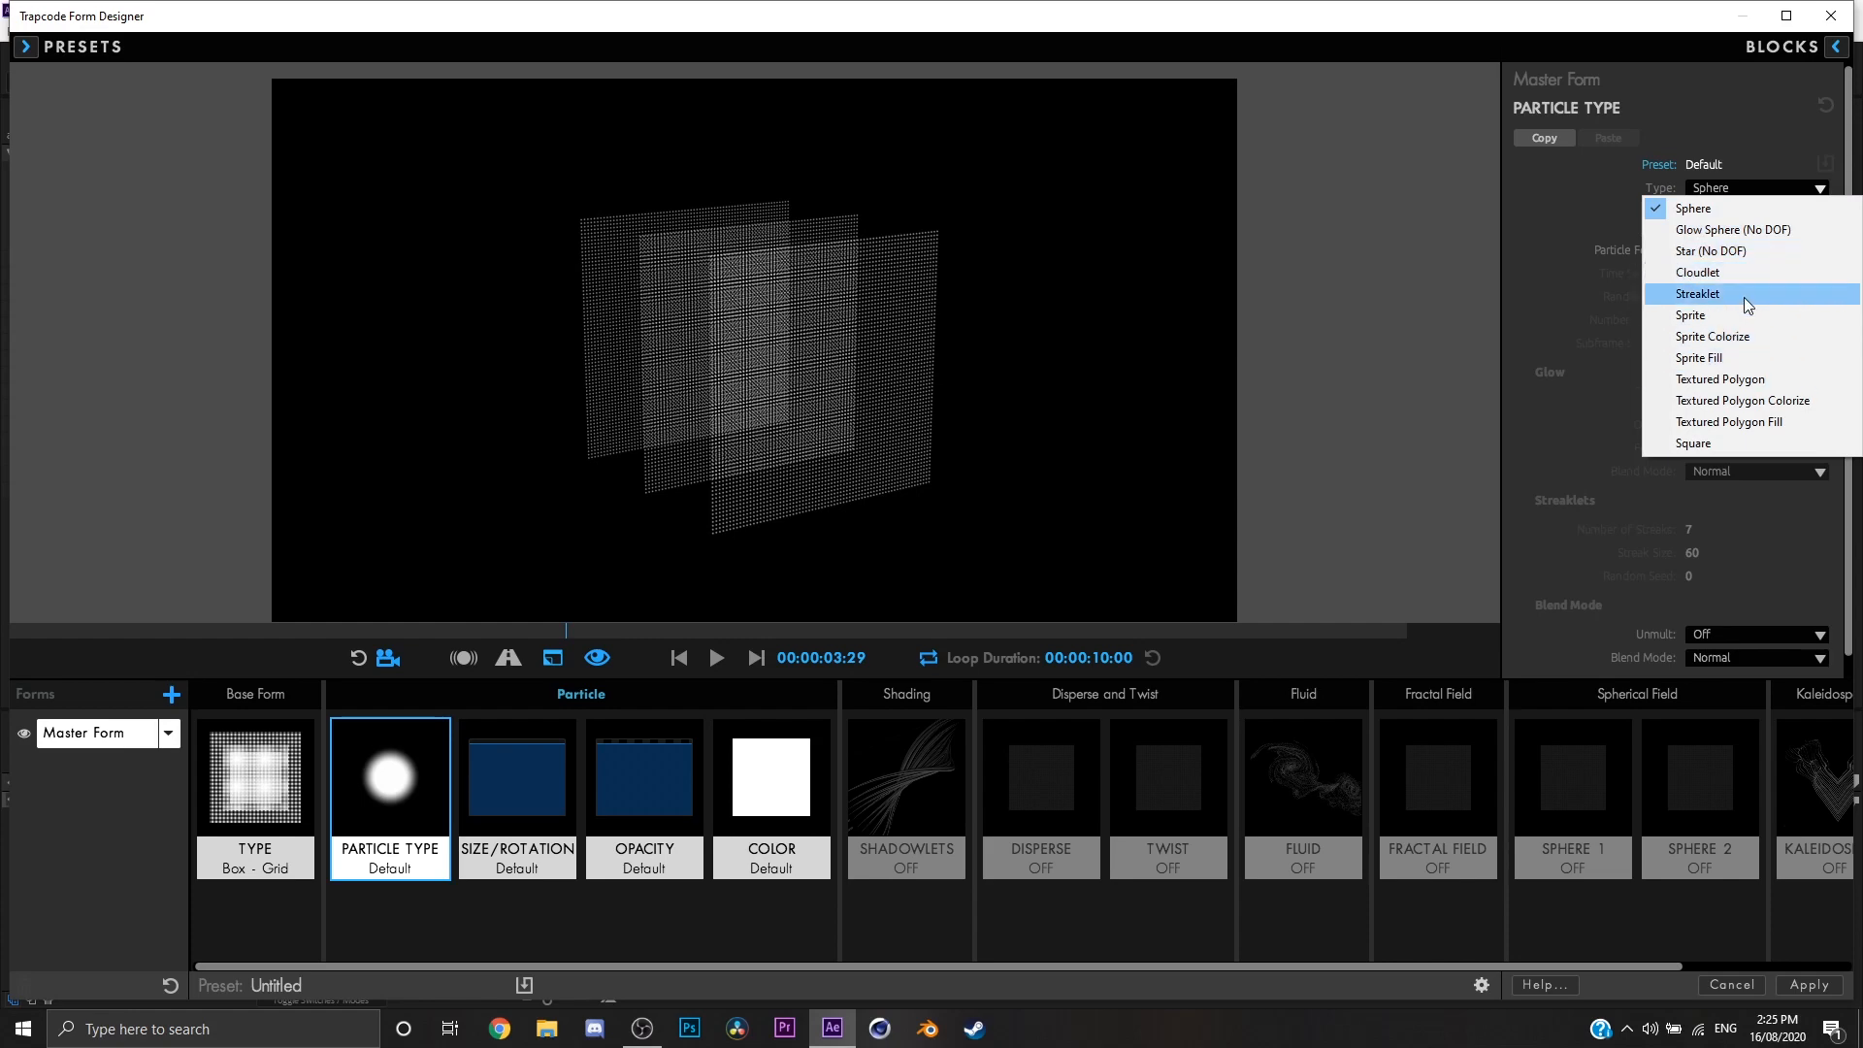
click(1732, 316)
click(1751, 188)
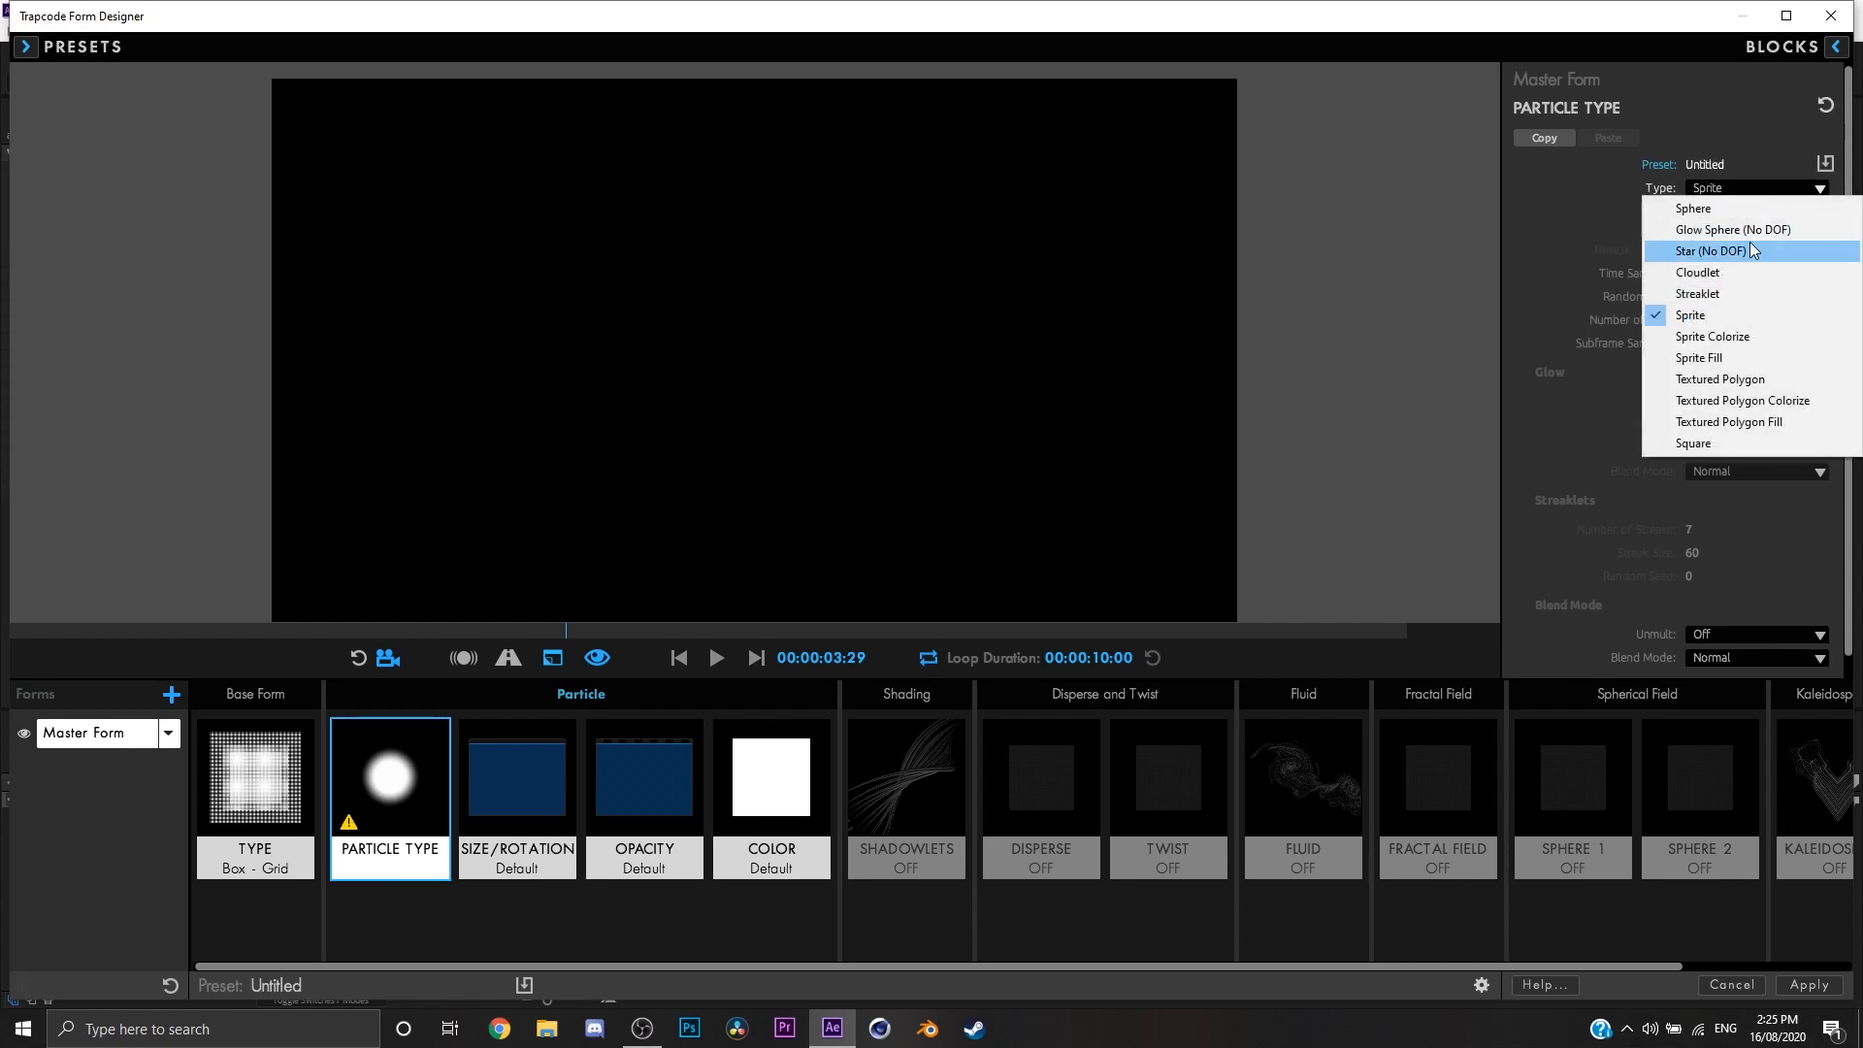
click(1739, 270)
click(1754, 189)
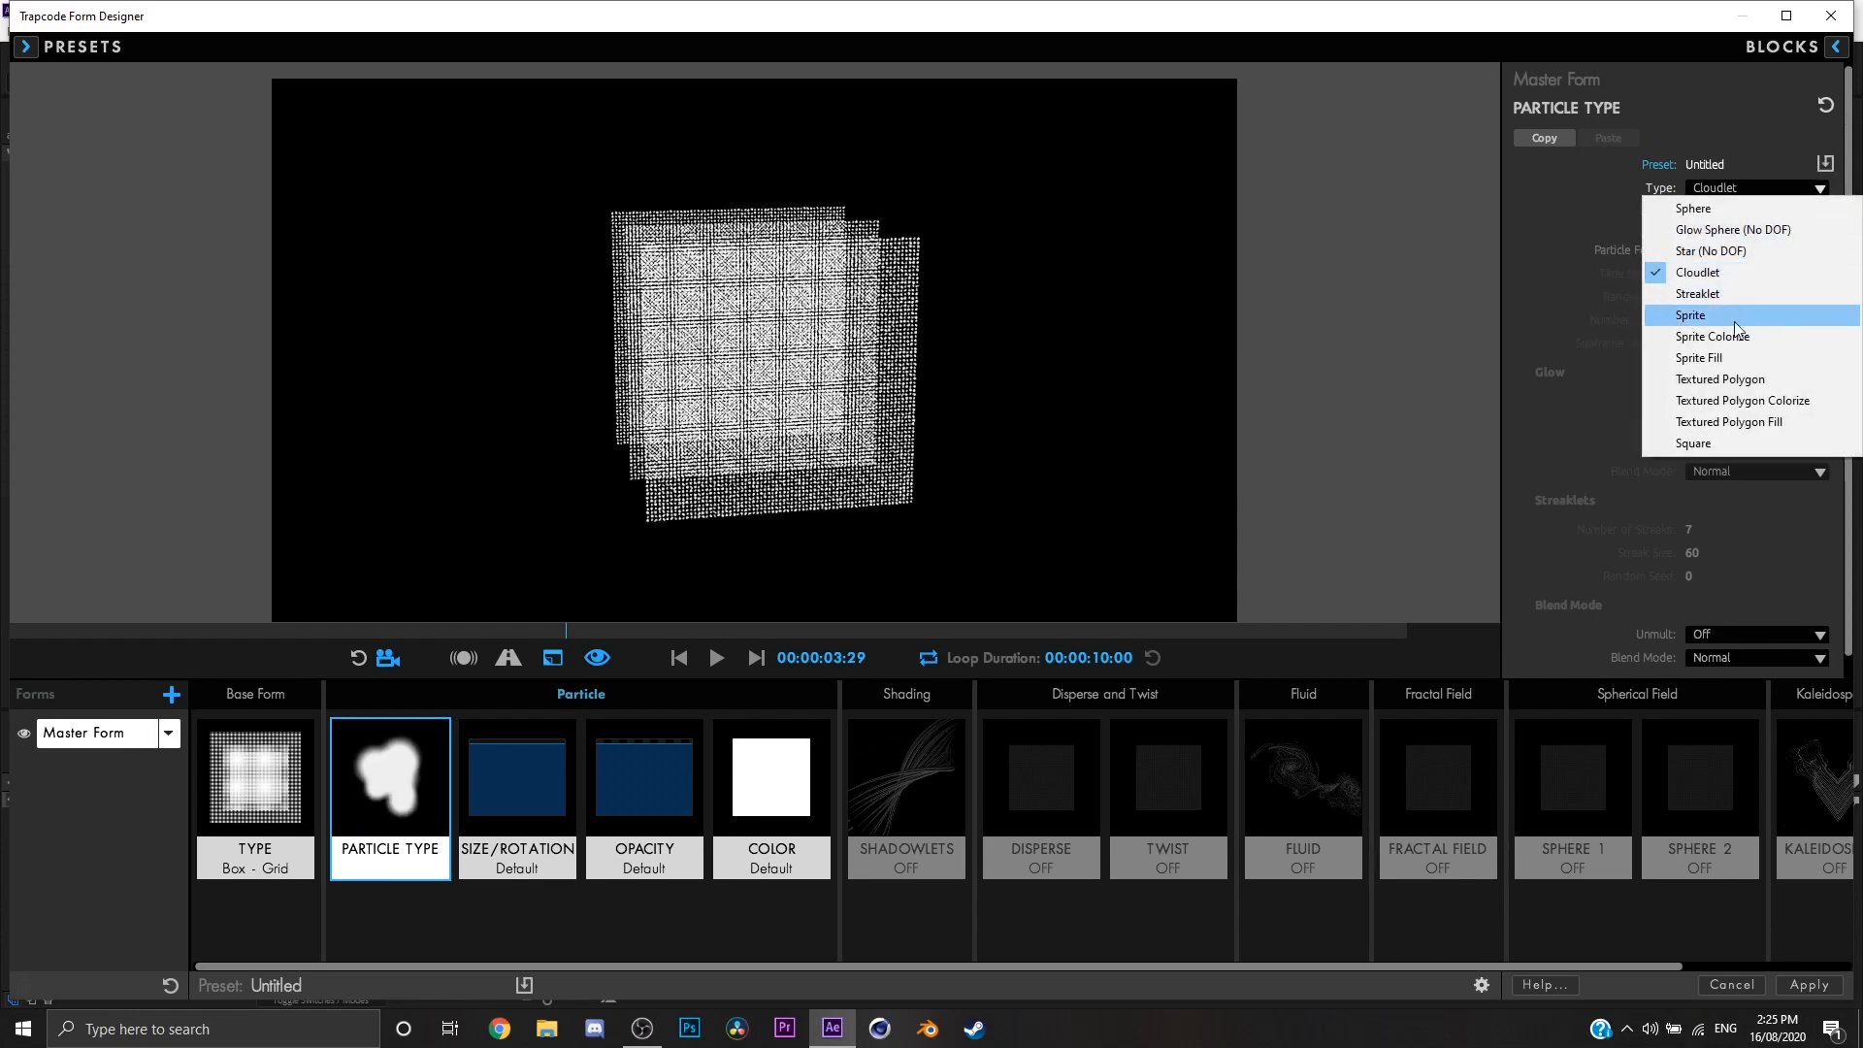
click(1699, 445)
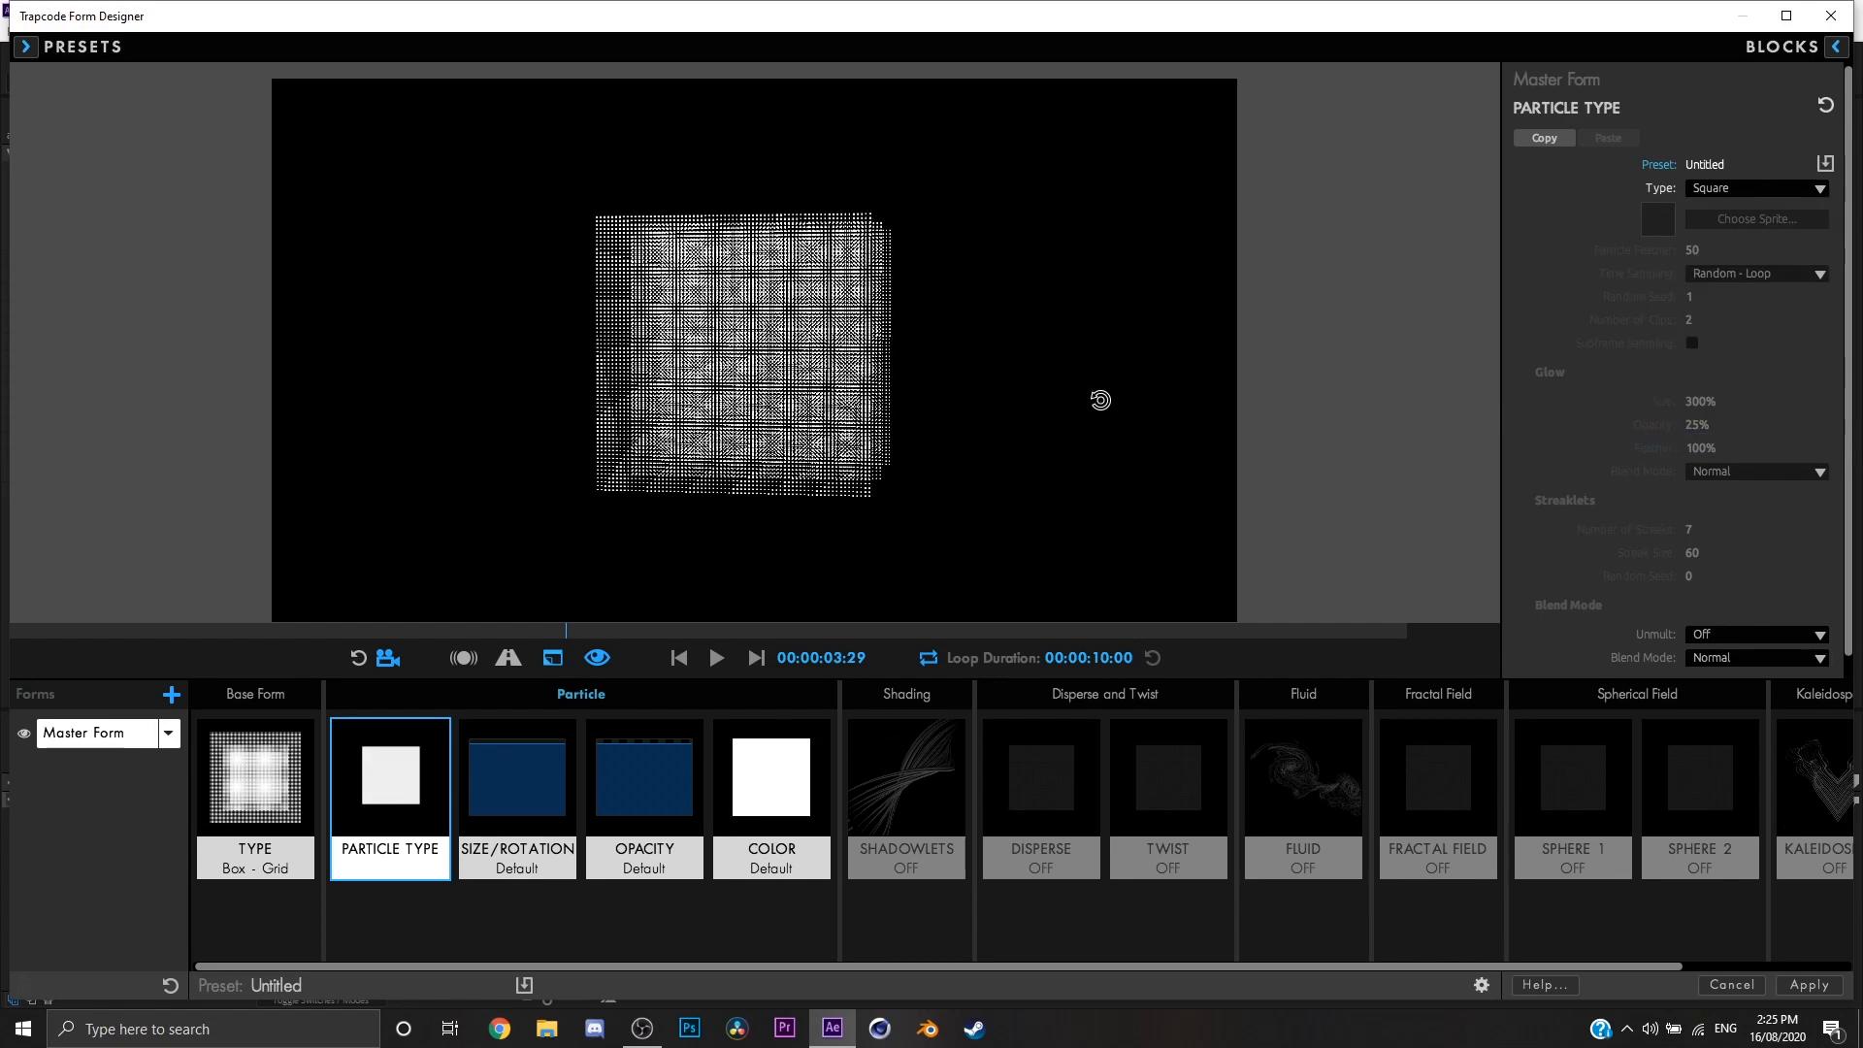
click(1713, 188)
click(1733, 209)
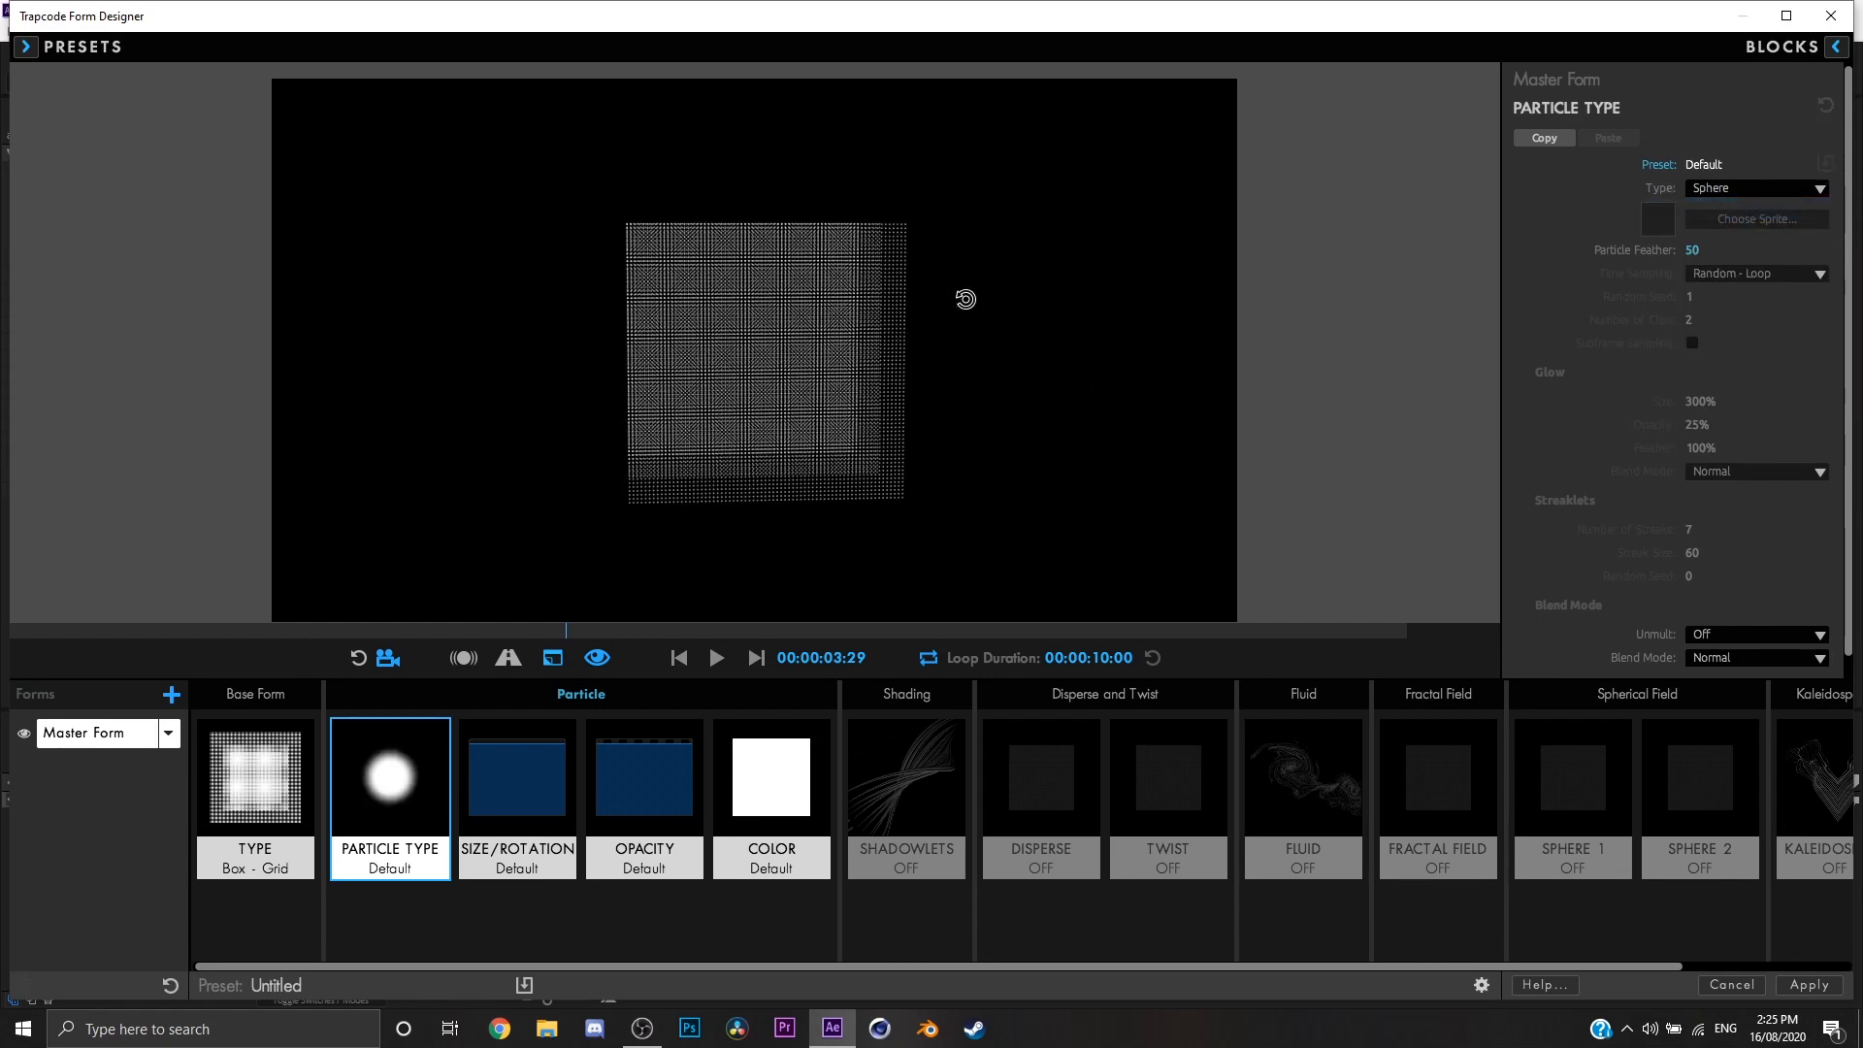
drag(958, 391, 1032, 417)
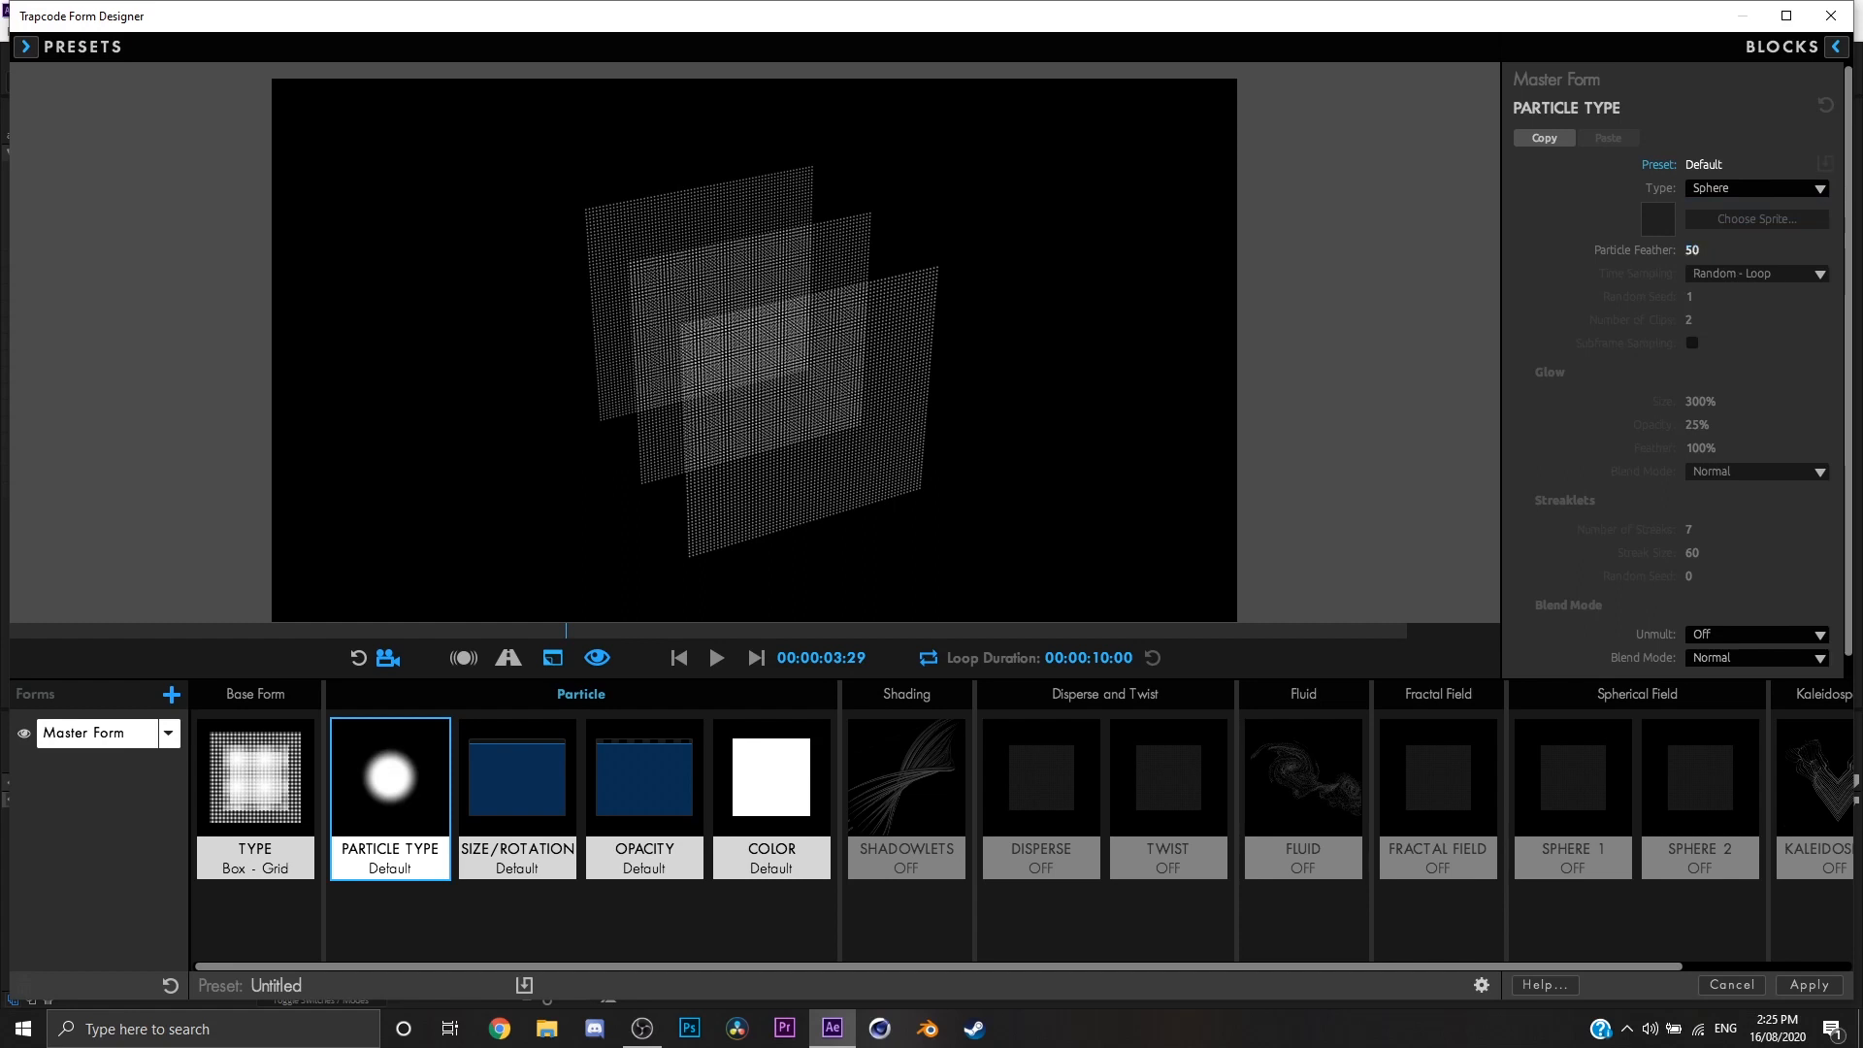
Step: Set Particle Feather to 56 and change the particle type to Sprite
scroll(1679, 317, down, 1)
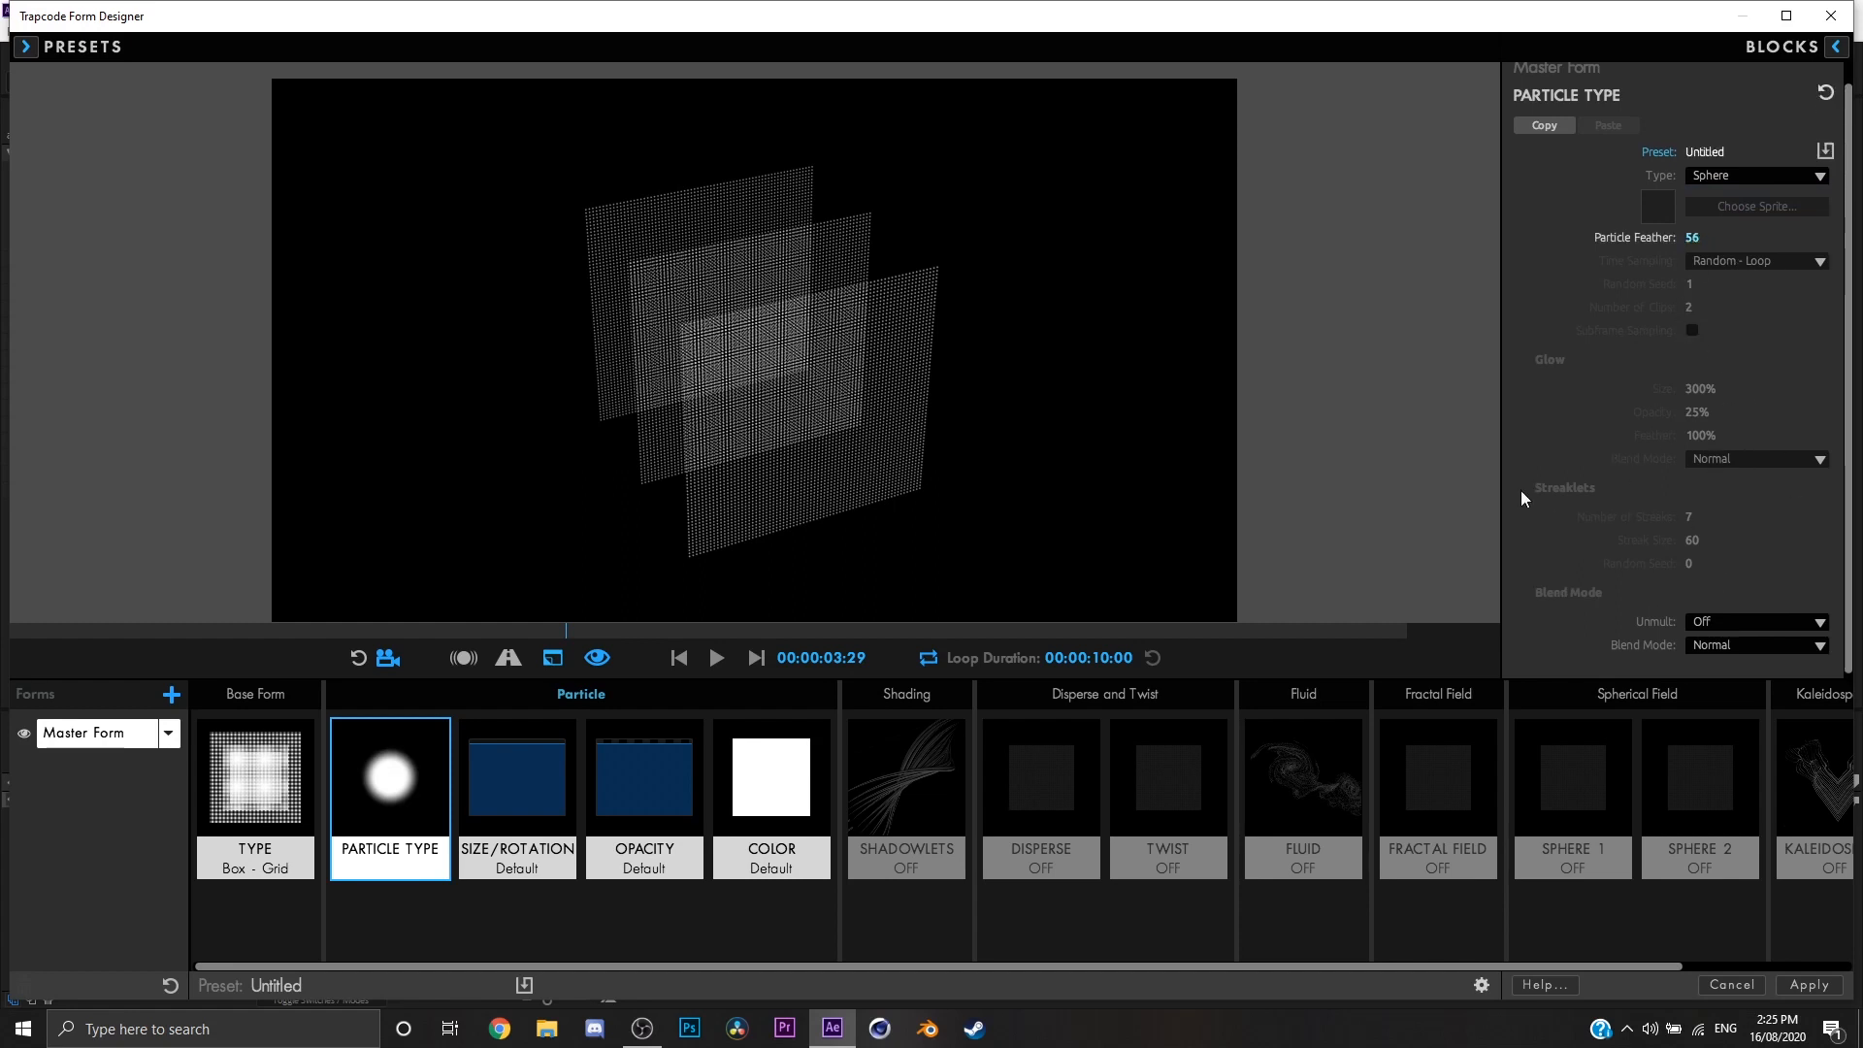
click(1733, 176)
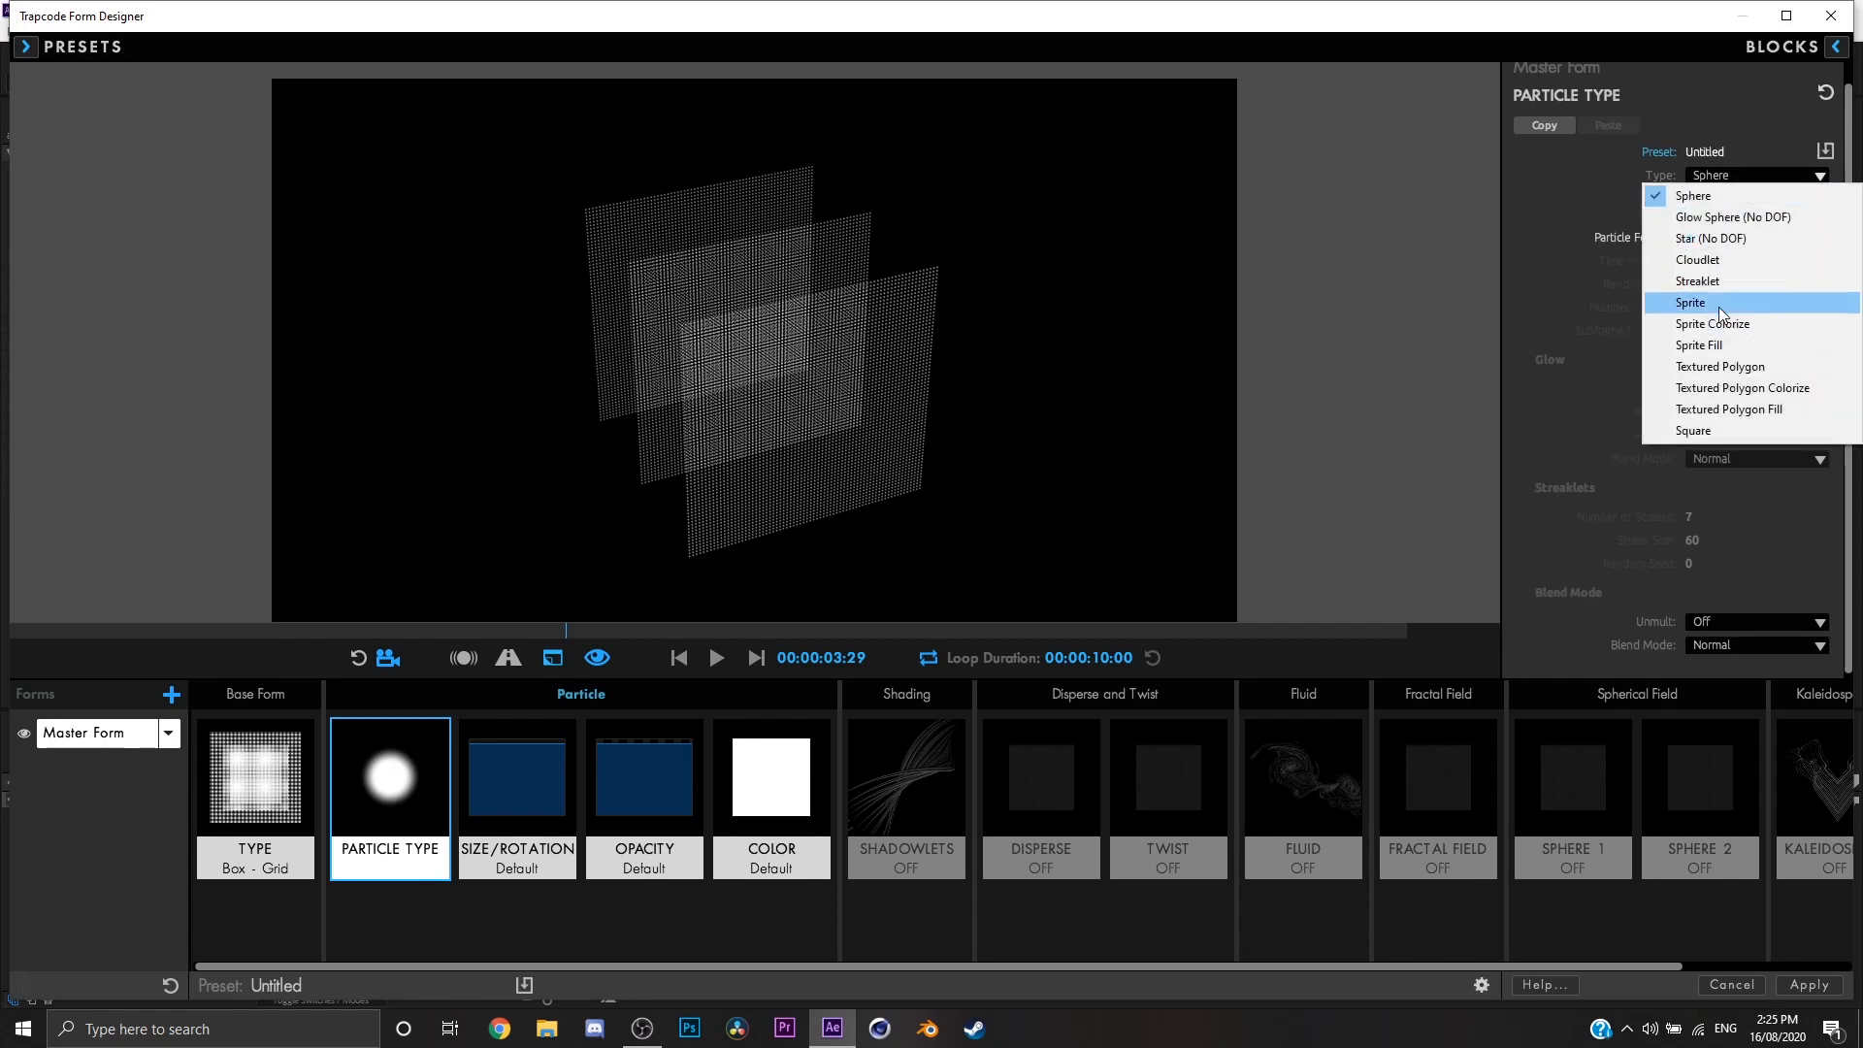
click(1708, 304)
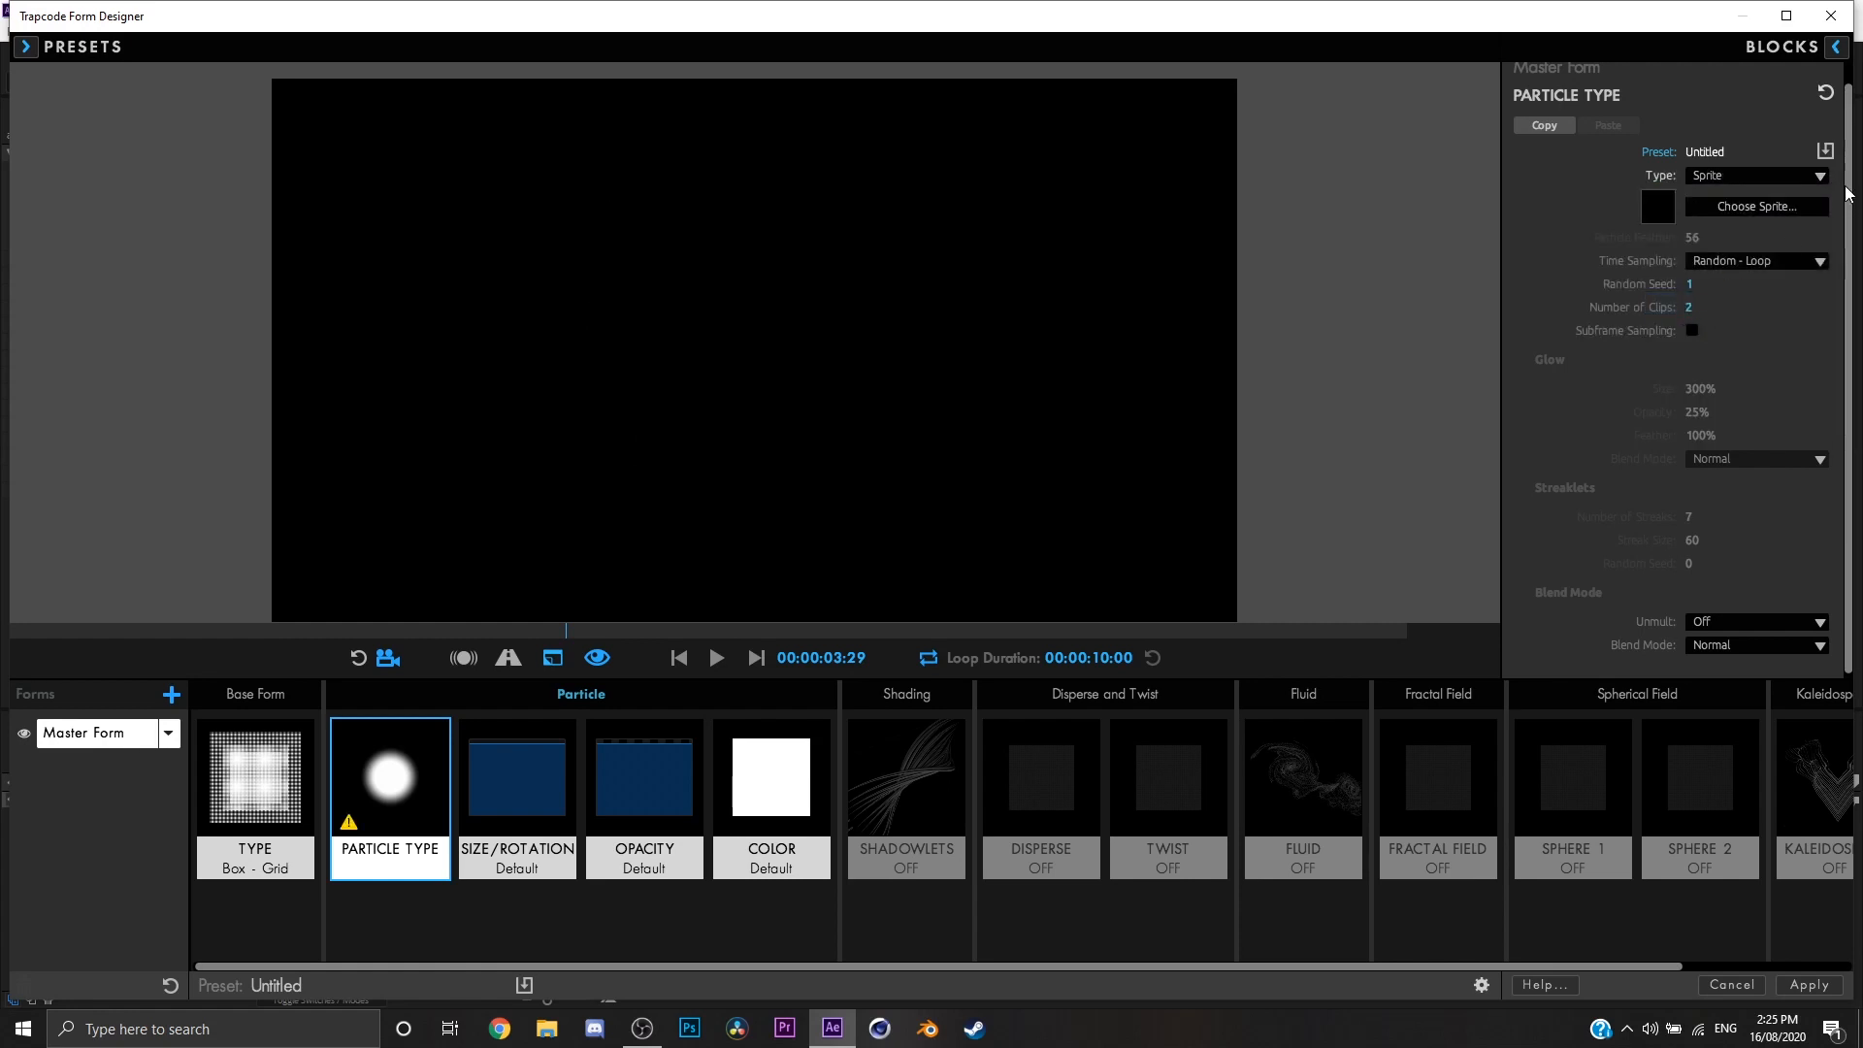
Step: Browse the sprite library to the Custom group and use the RINUWU image as the particle sprite
click(1781, 212)
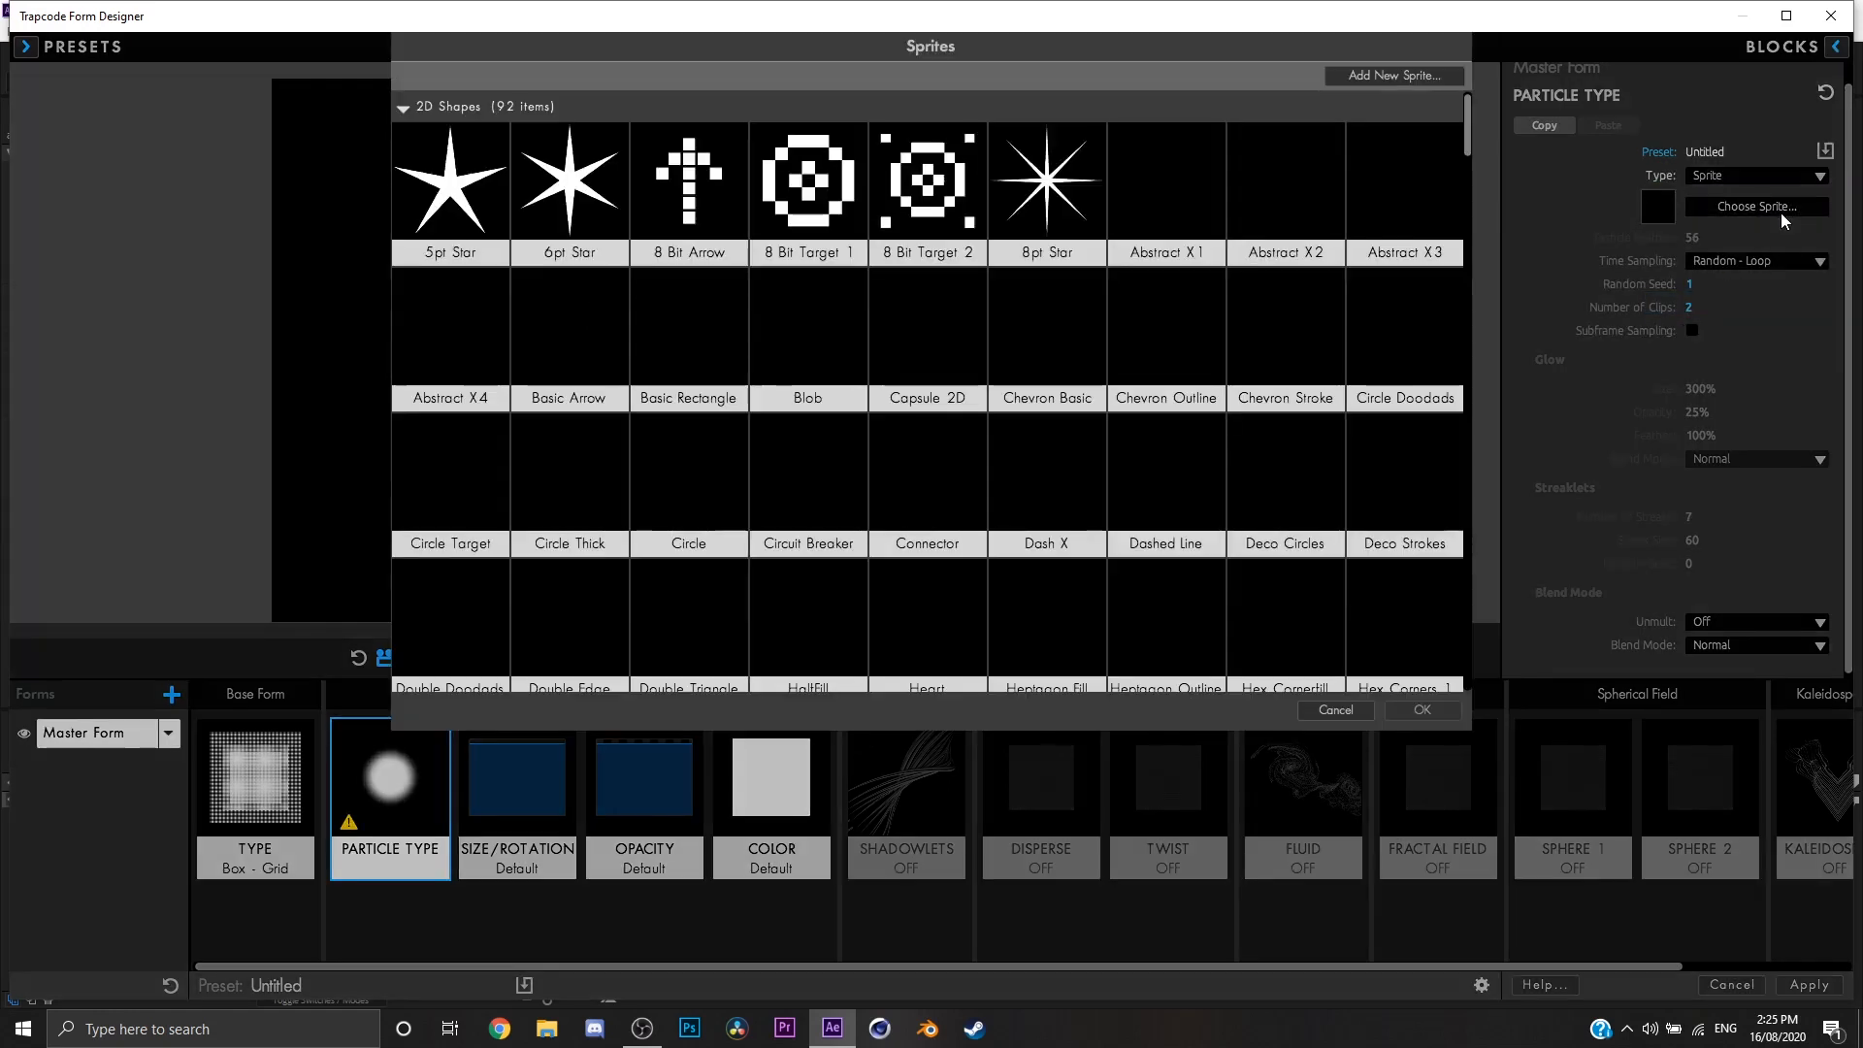
scroll(1467, 165, down, 2)
mouse_move(1469, 167)
mouse_down()
mouse_move(1482, 594)
mouse_move(1465, 676)
mouse_up()
scroll(1254, 610, down, 1)
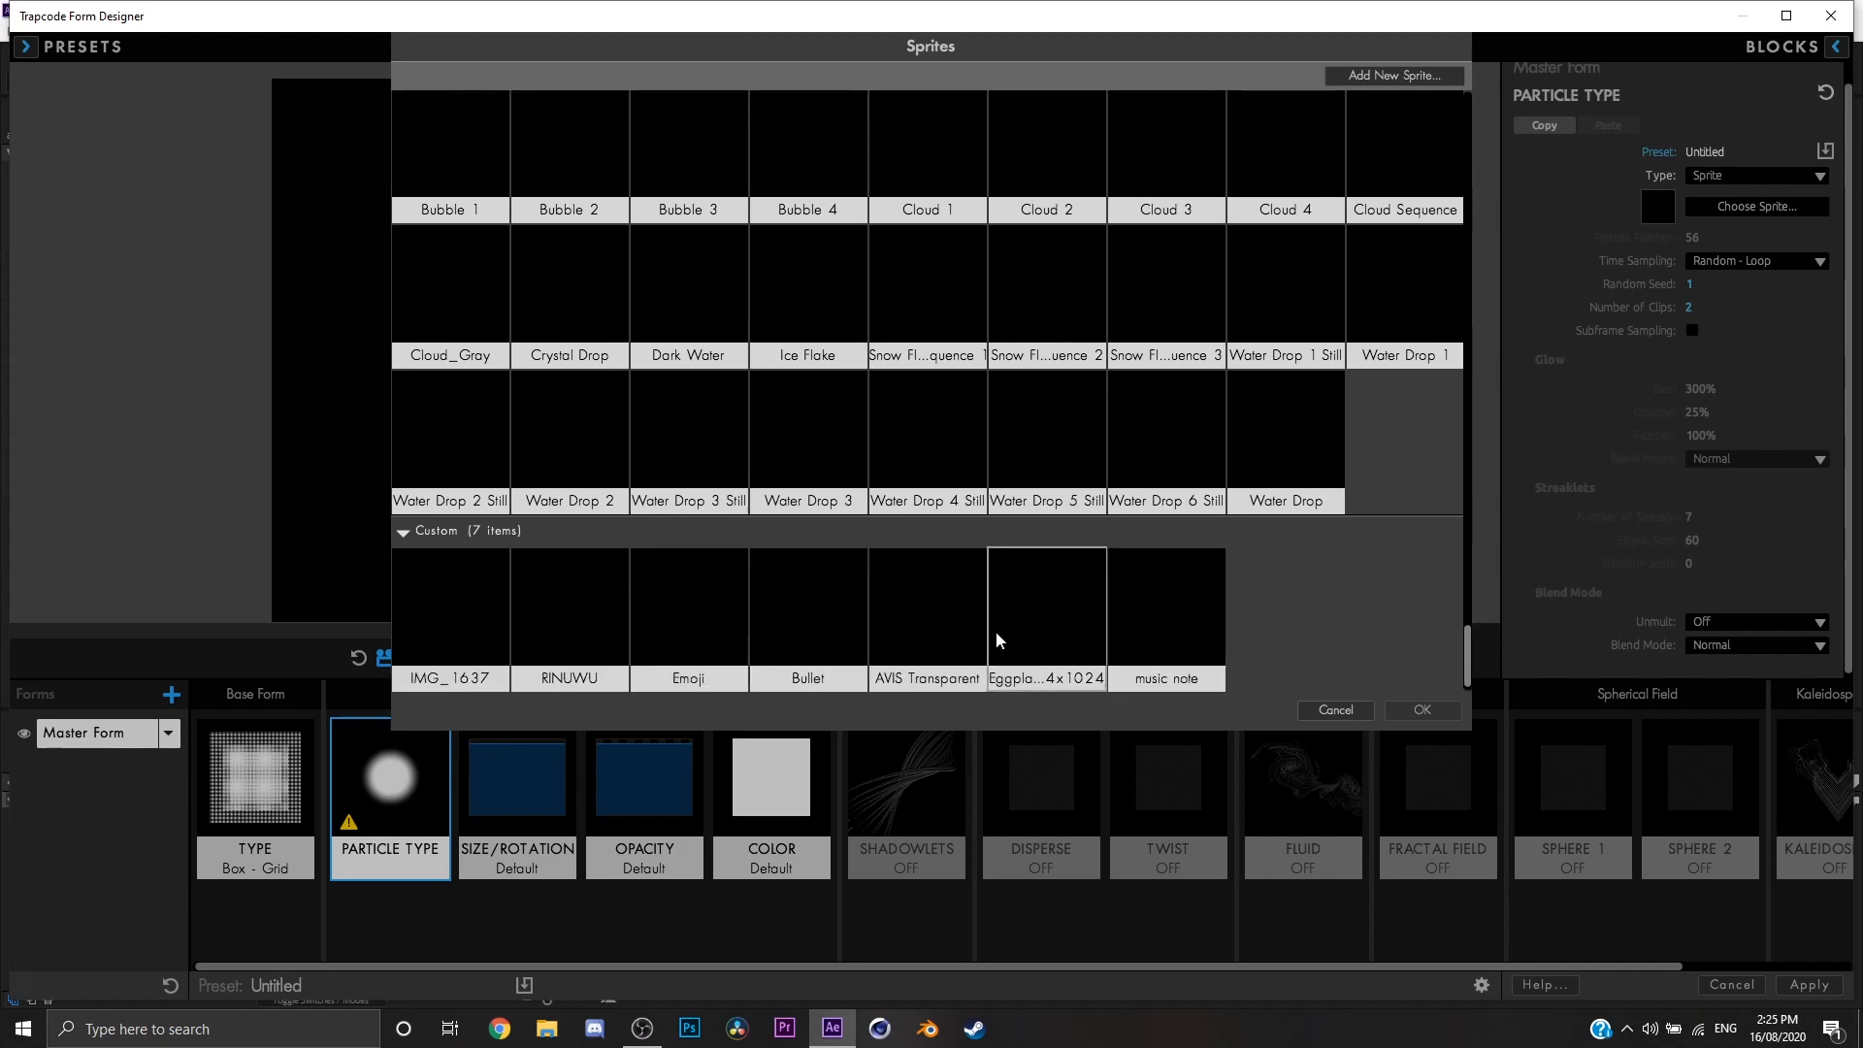
click(607, 635)
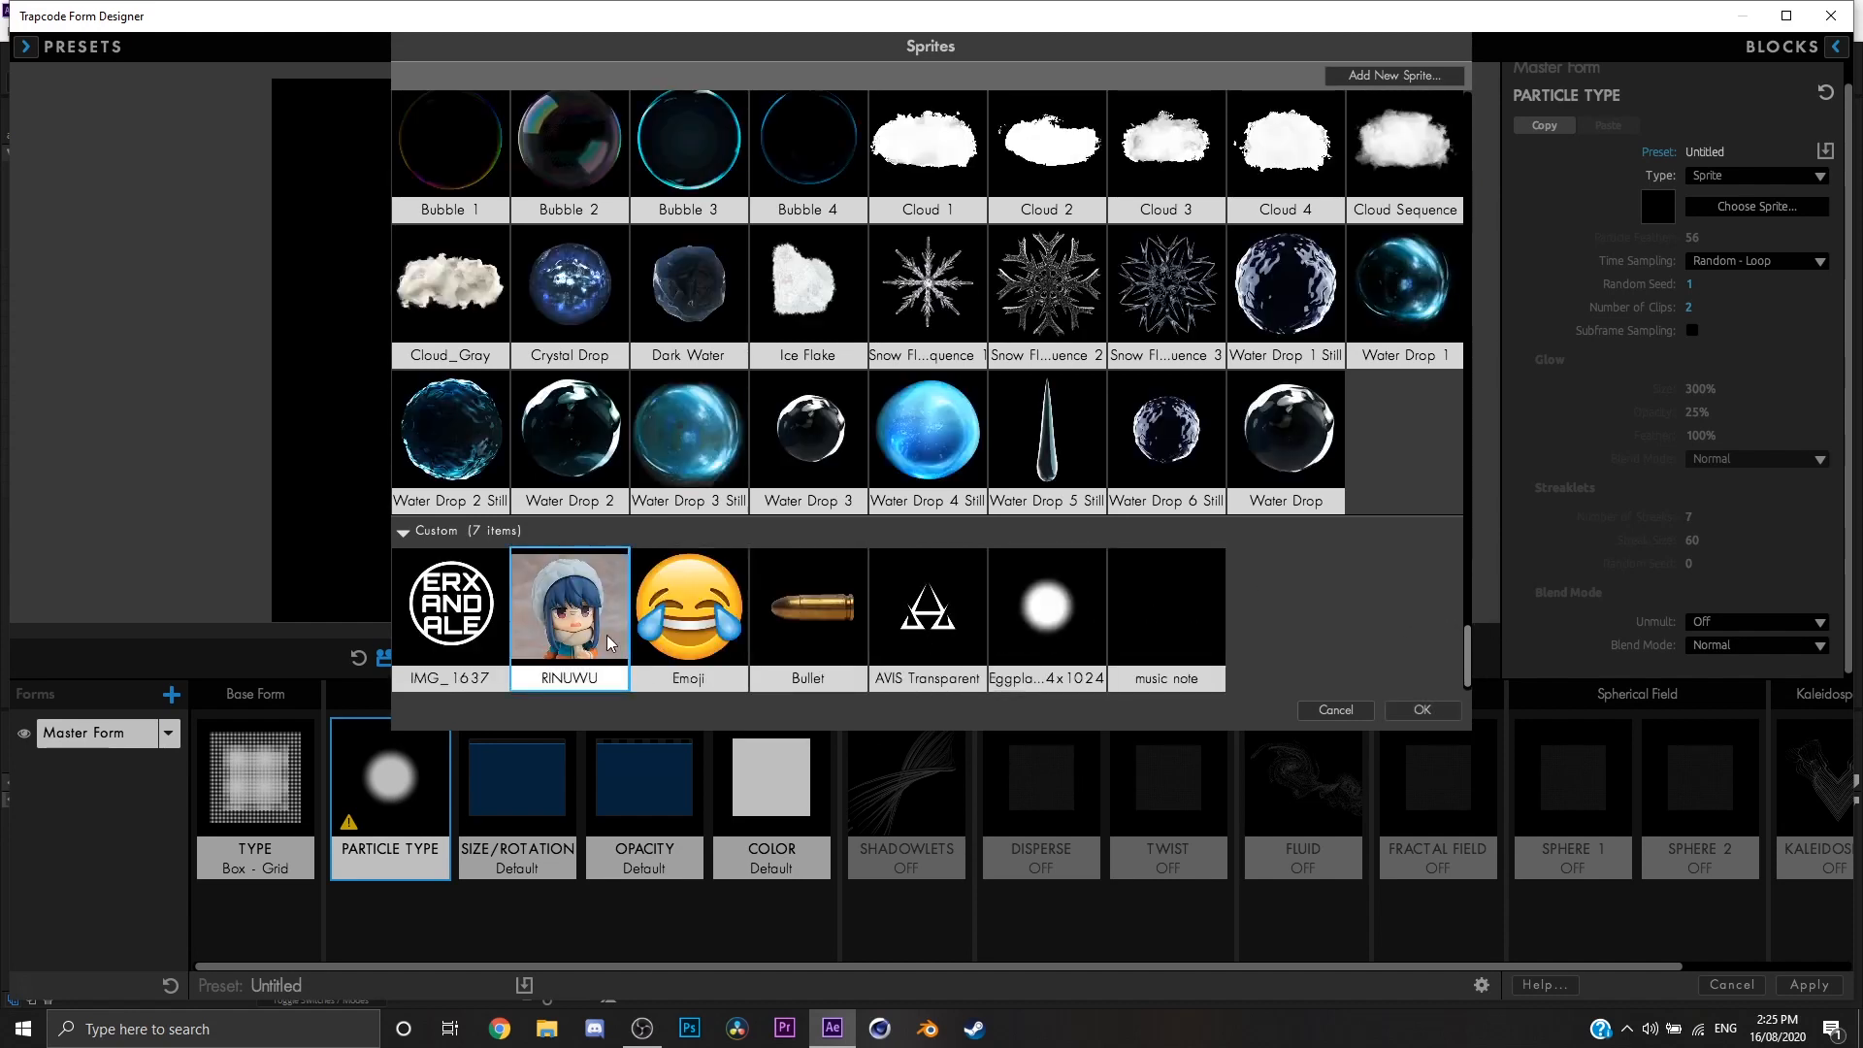
click(1422, 710)
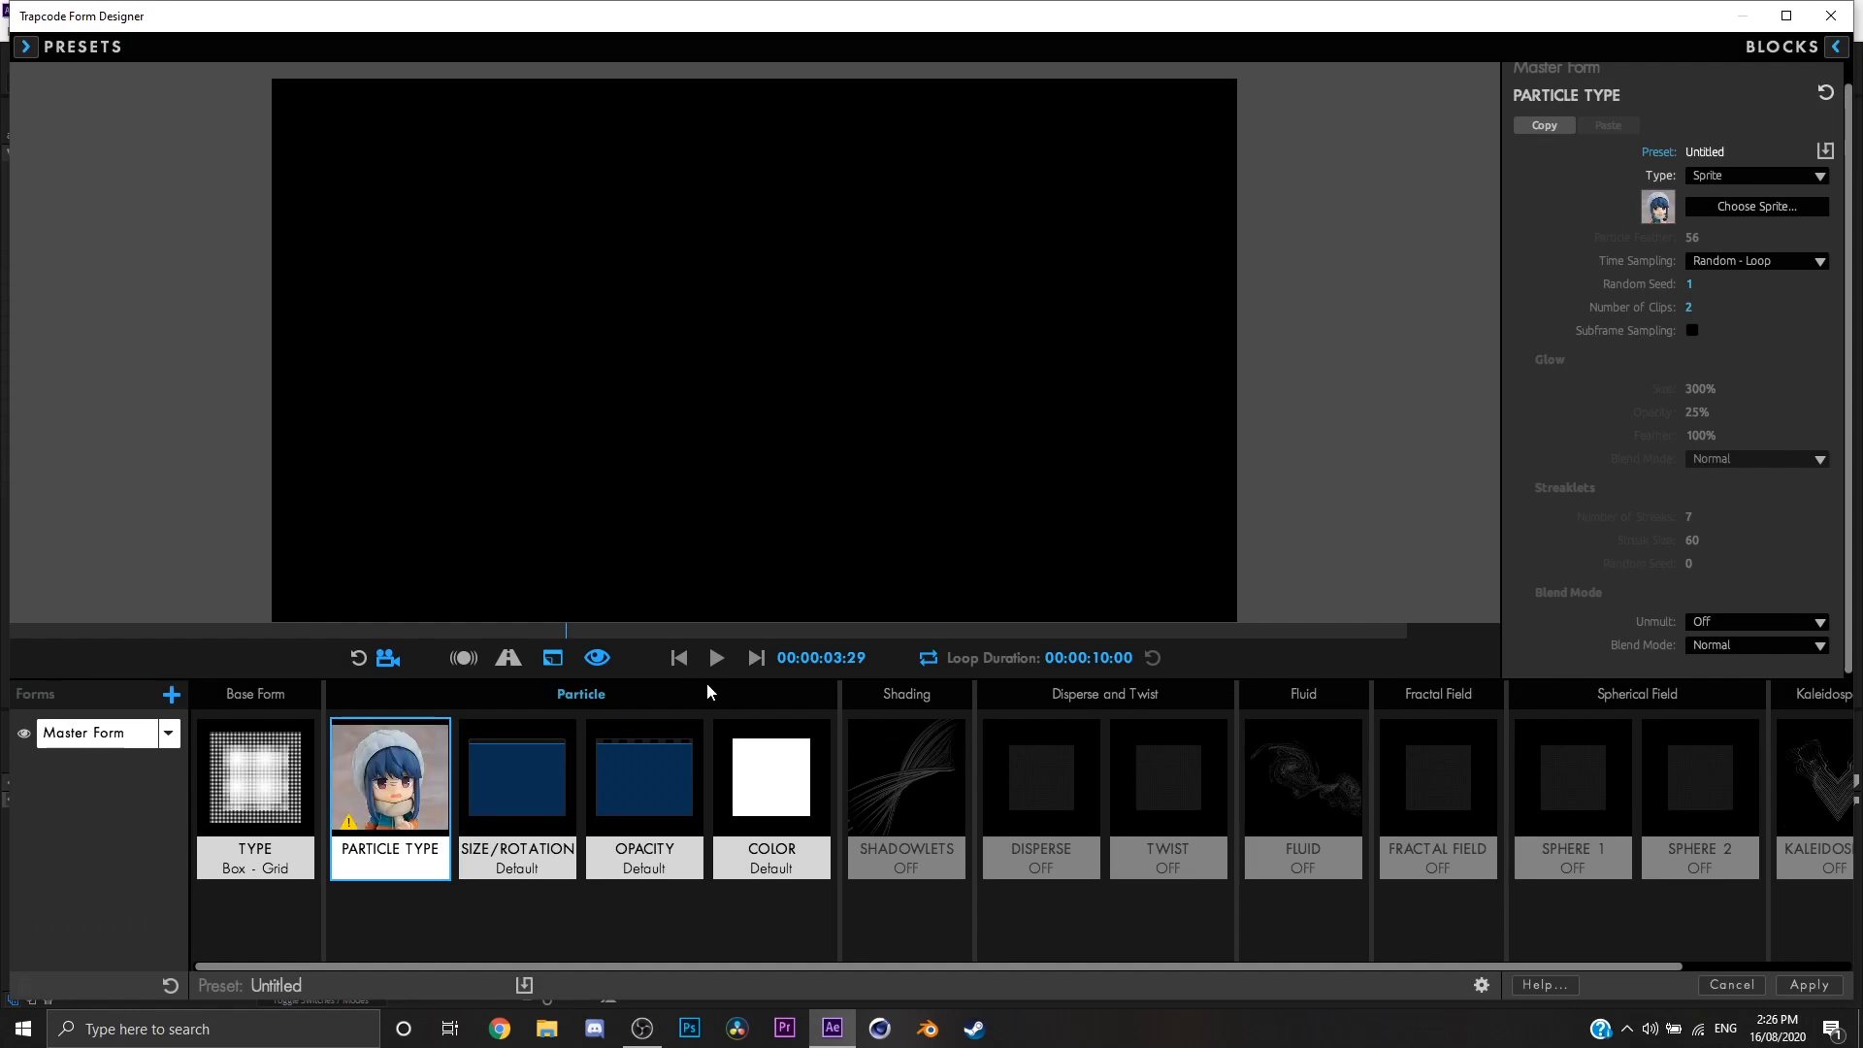
Step: In the Size/Rotation settings, set the particle Size to 6 and Size Random to 64%
click(517, 786)
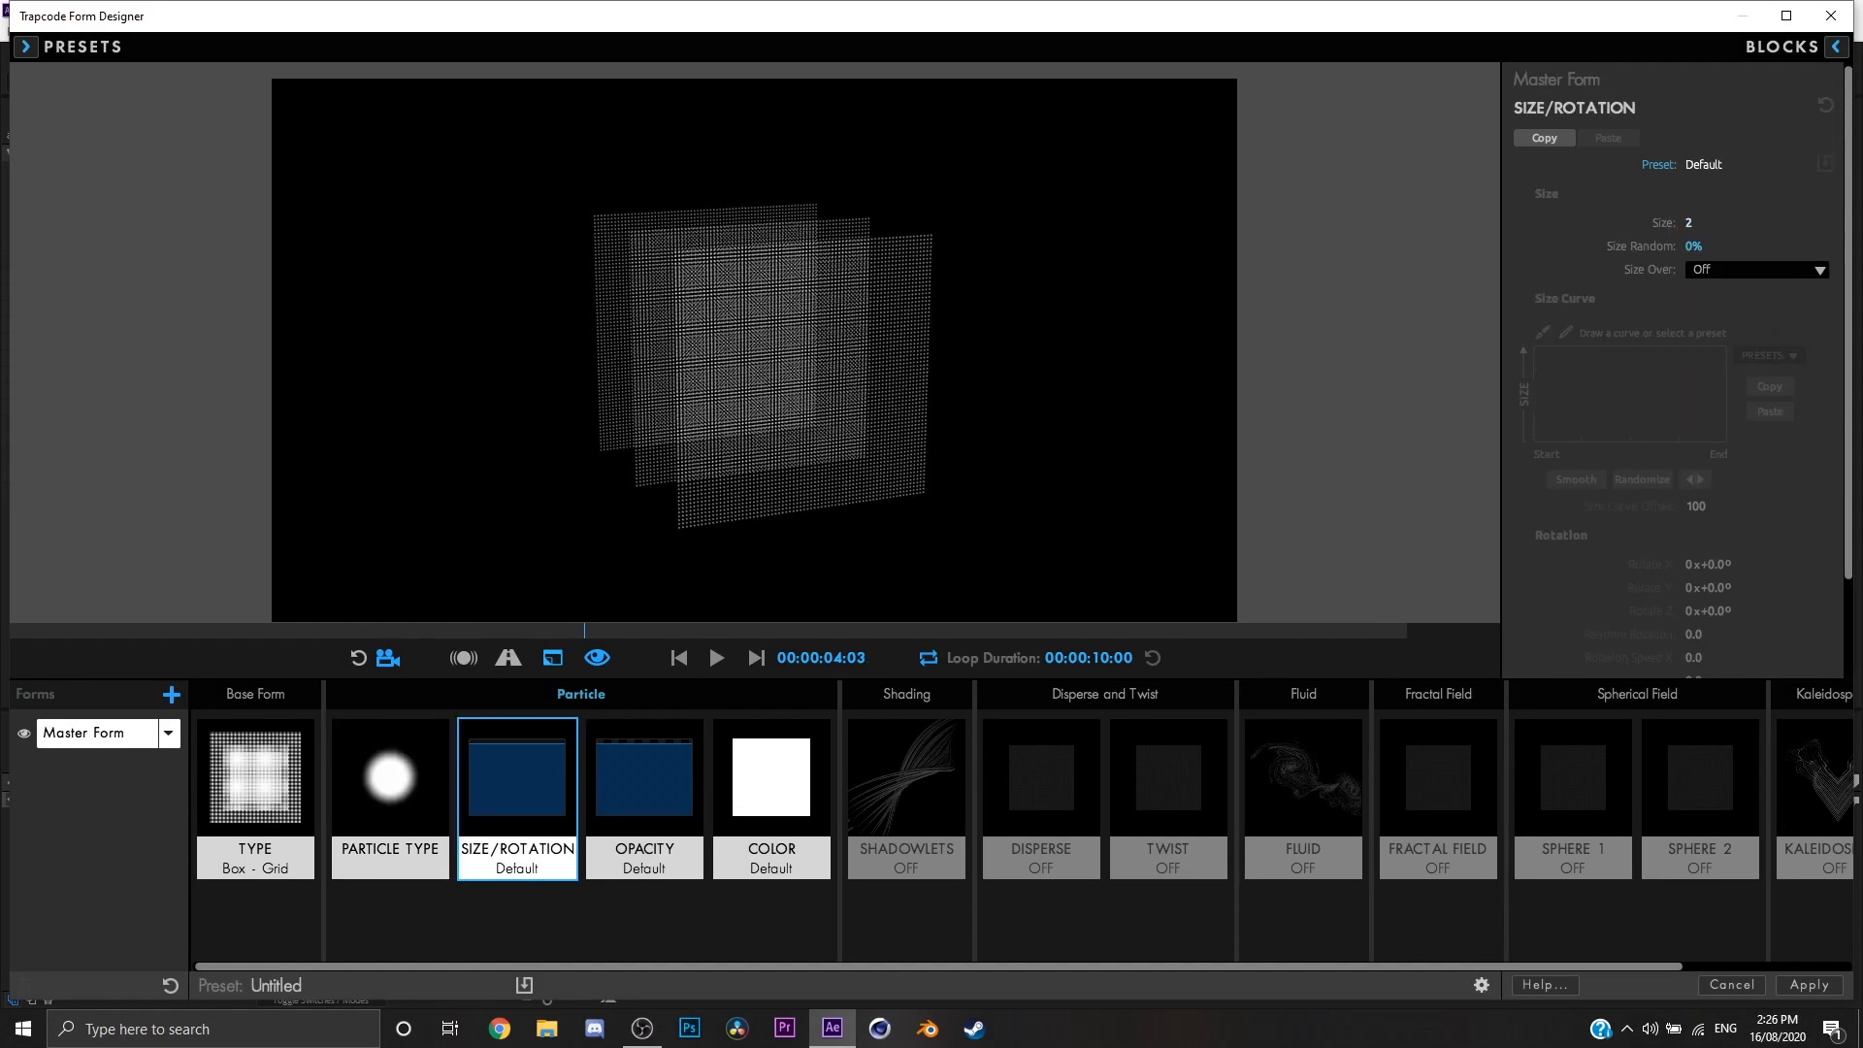
drag(1689, 224, 1752, 247)
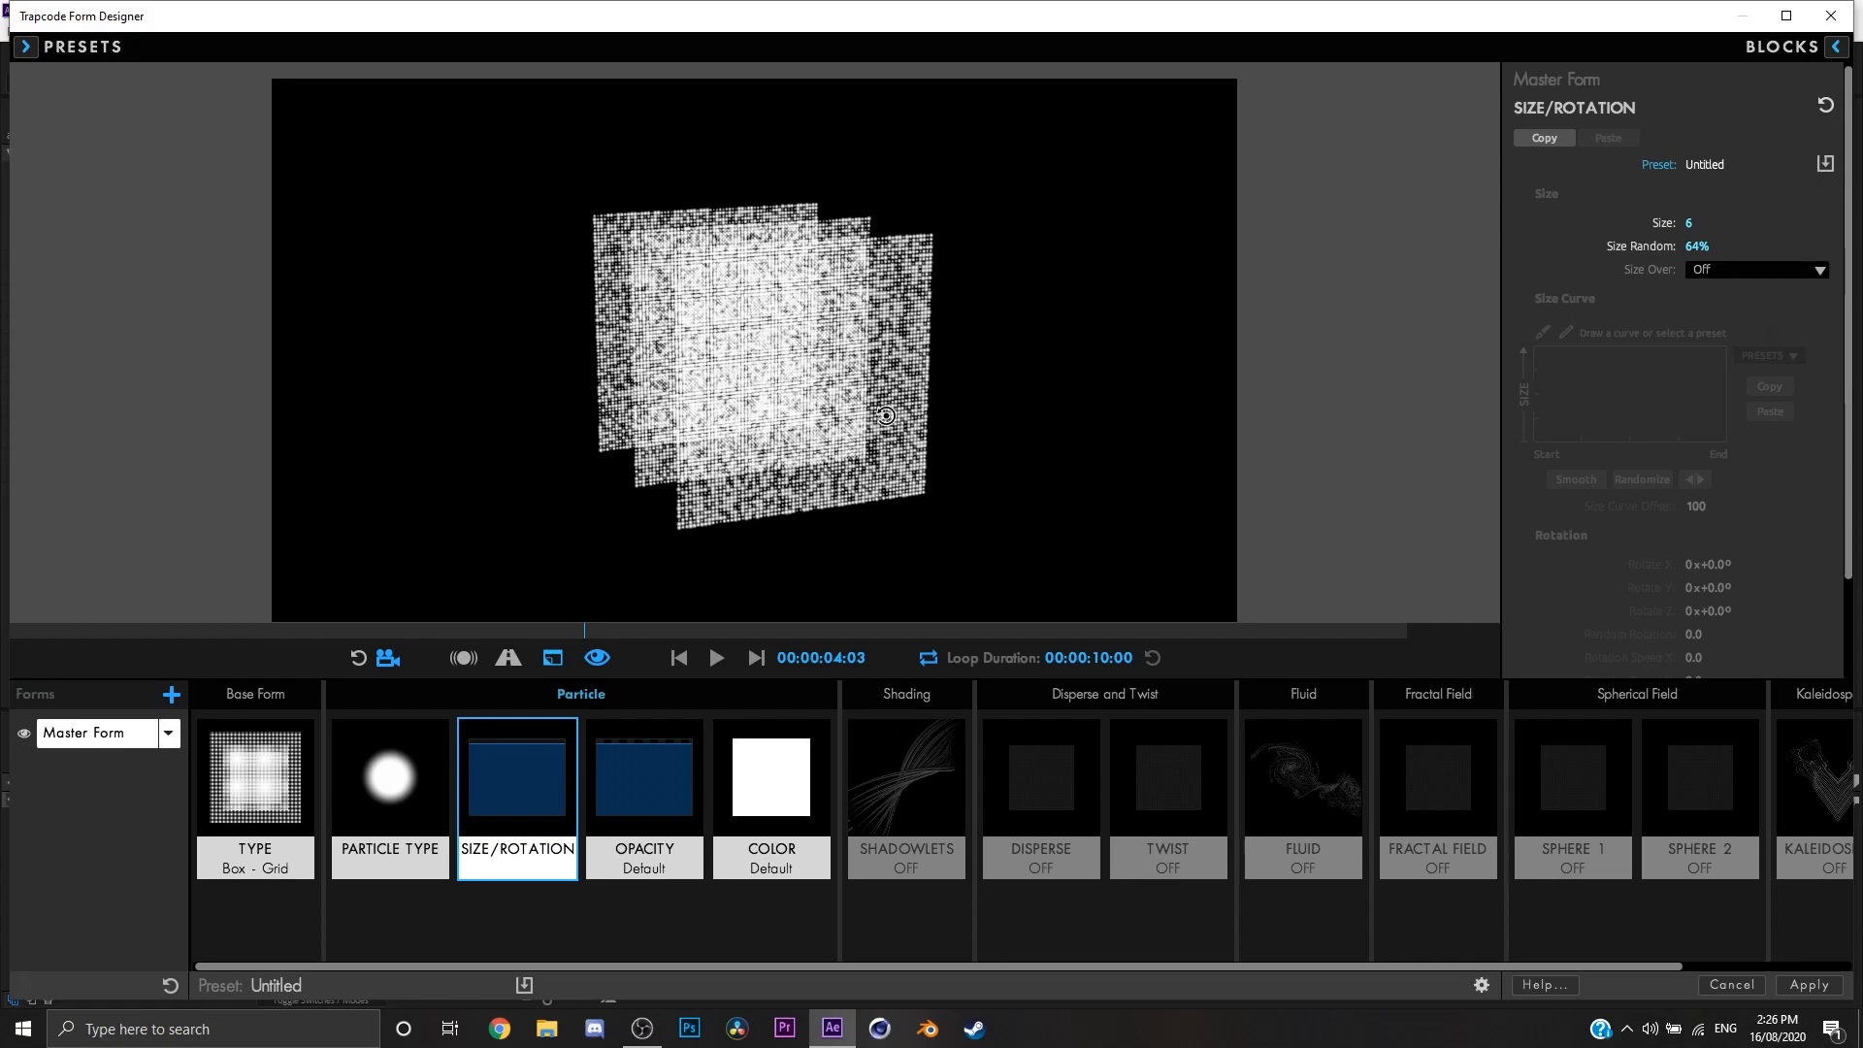
drag(886, 415, 752, 423)
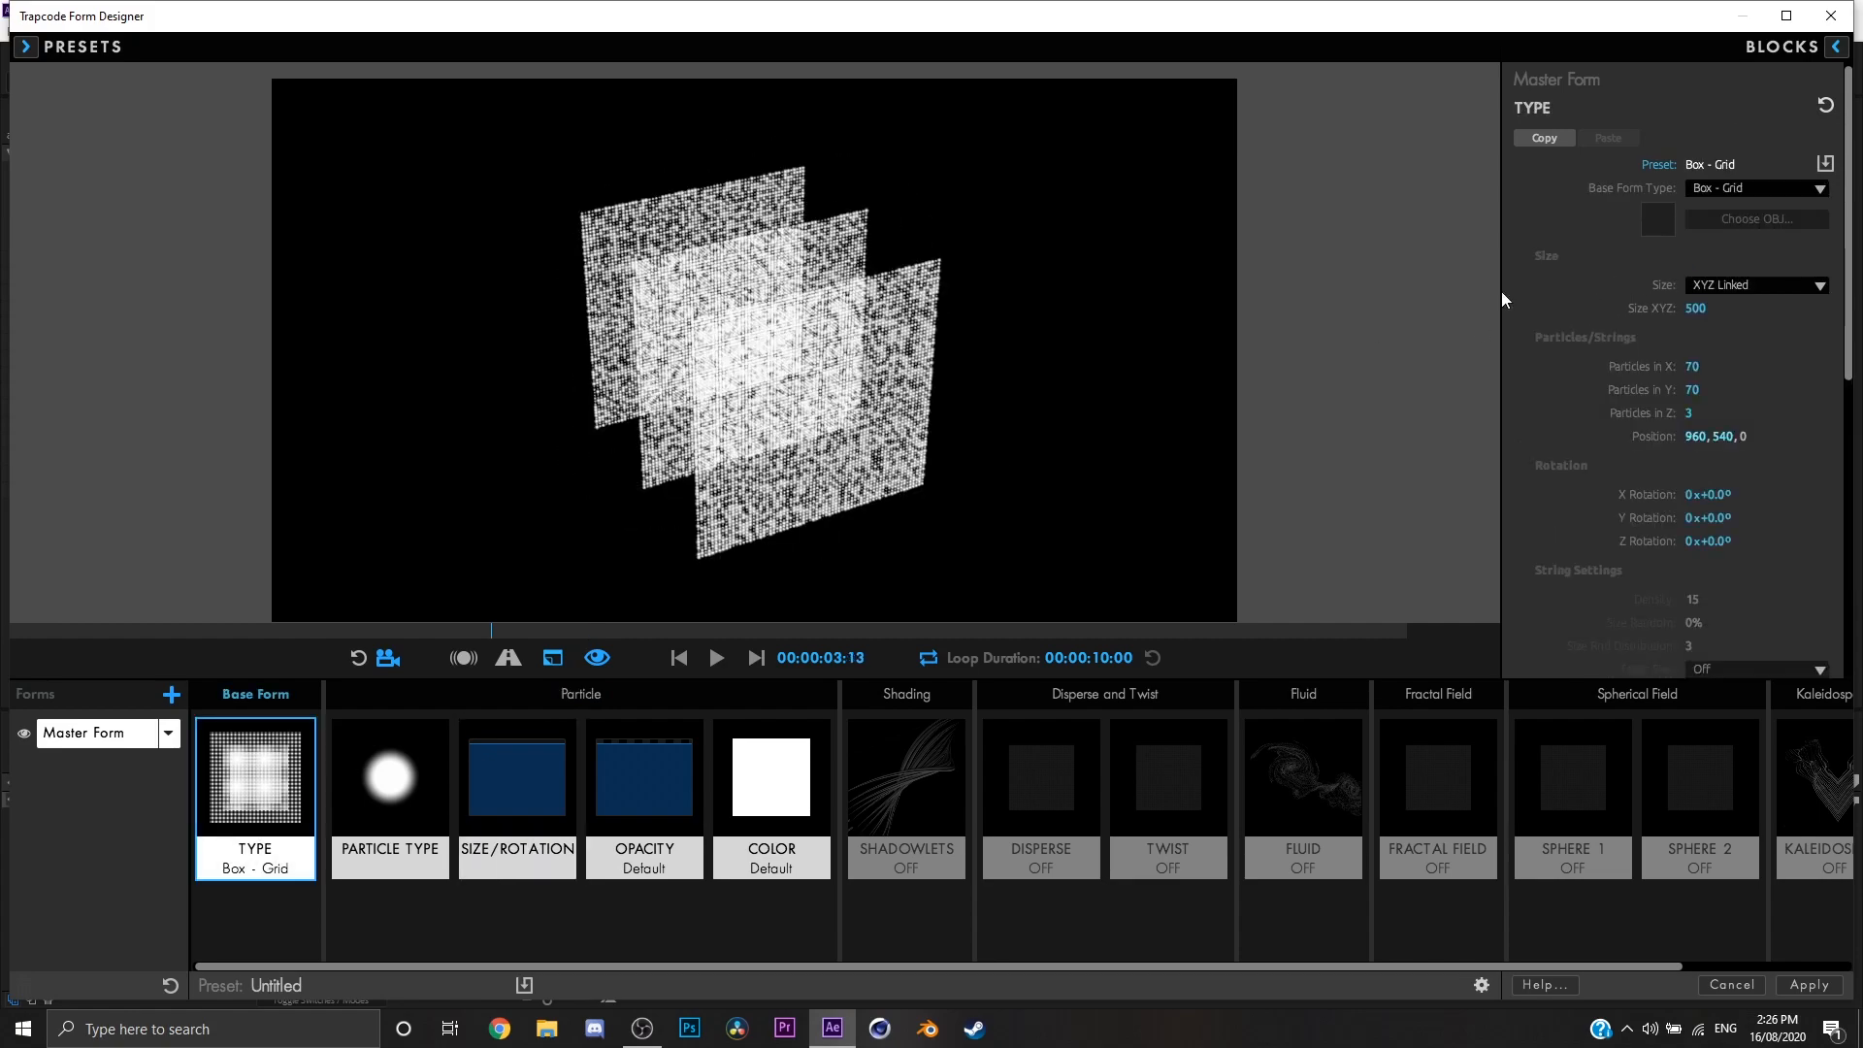
mouse_move(1117, 366)
mouse_down()
mouse_move(1073, 346)
mouse_move(1092, 352)
mouse_up()
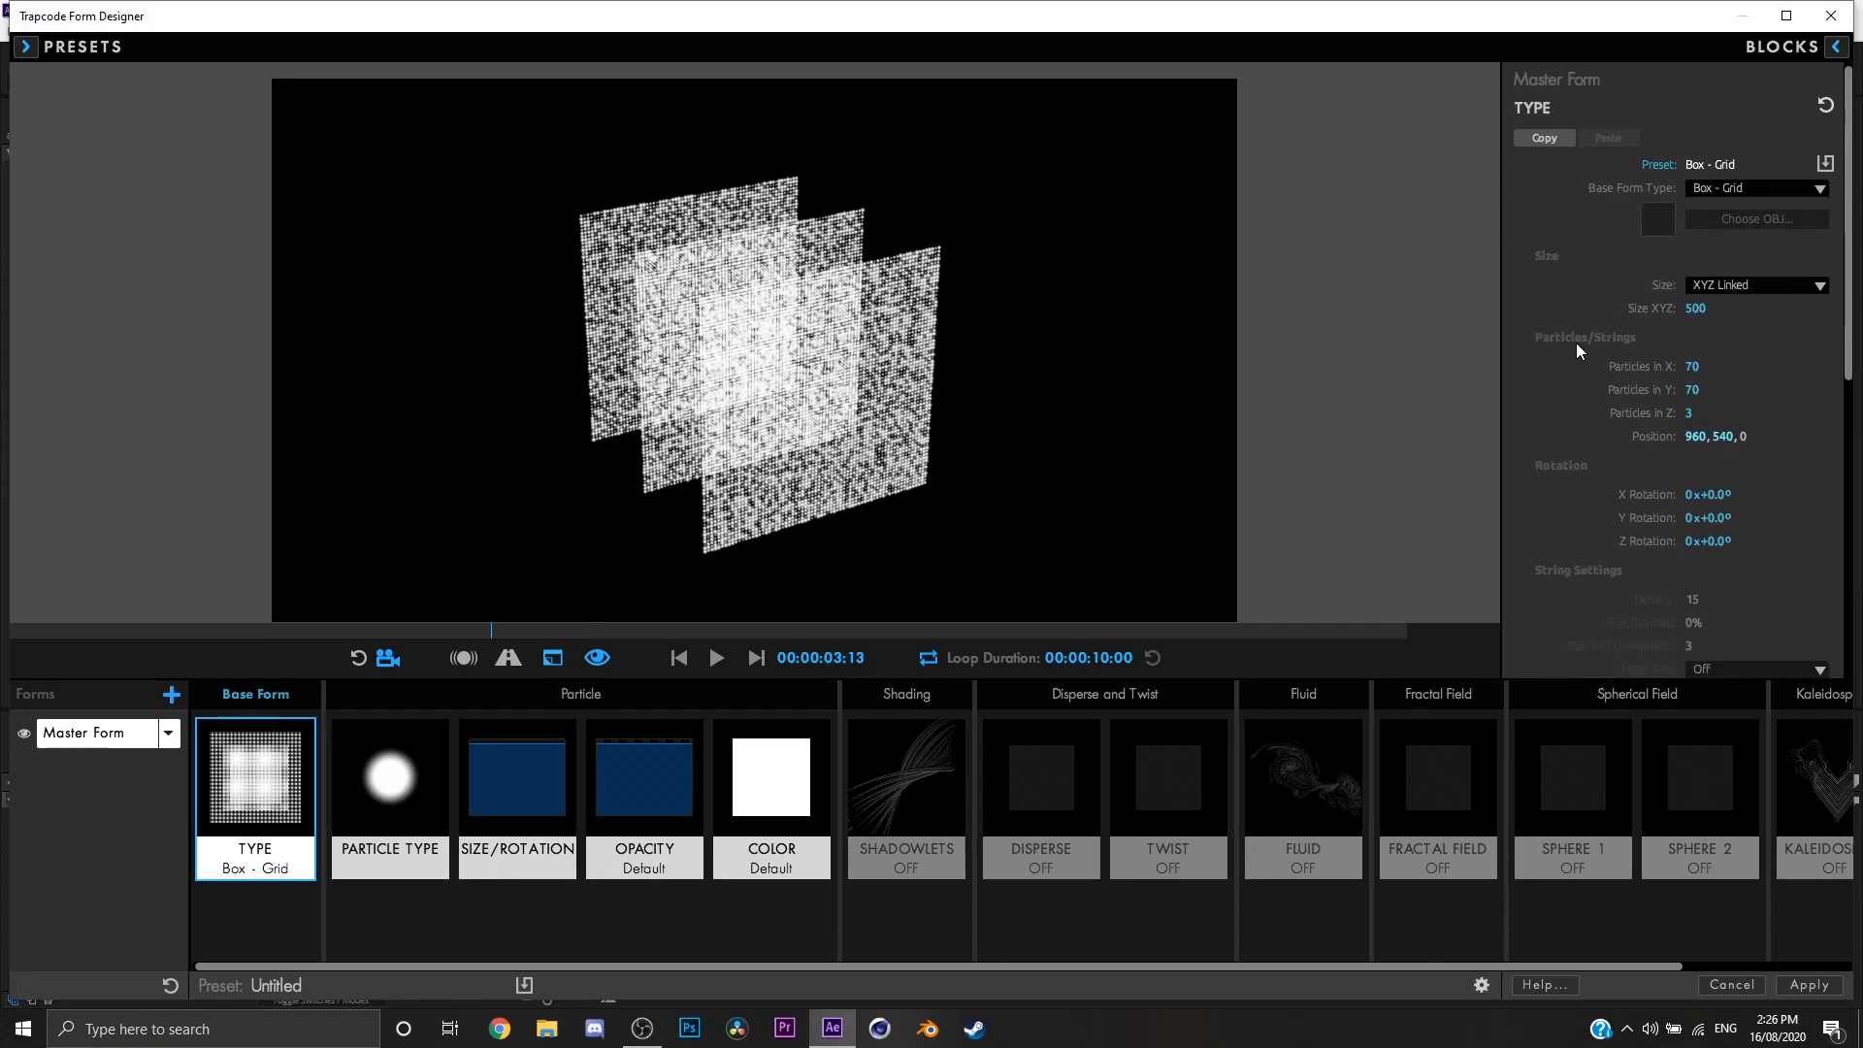
Step: Go back to the Size/Rotation settings and set Size Random to 0%
click(517, 781)
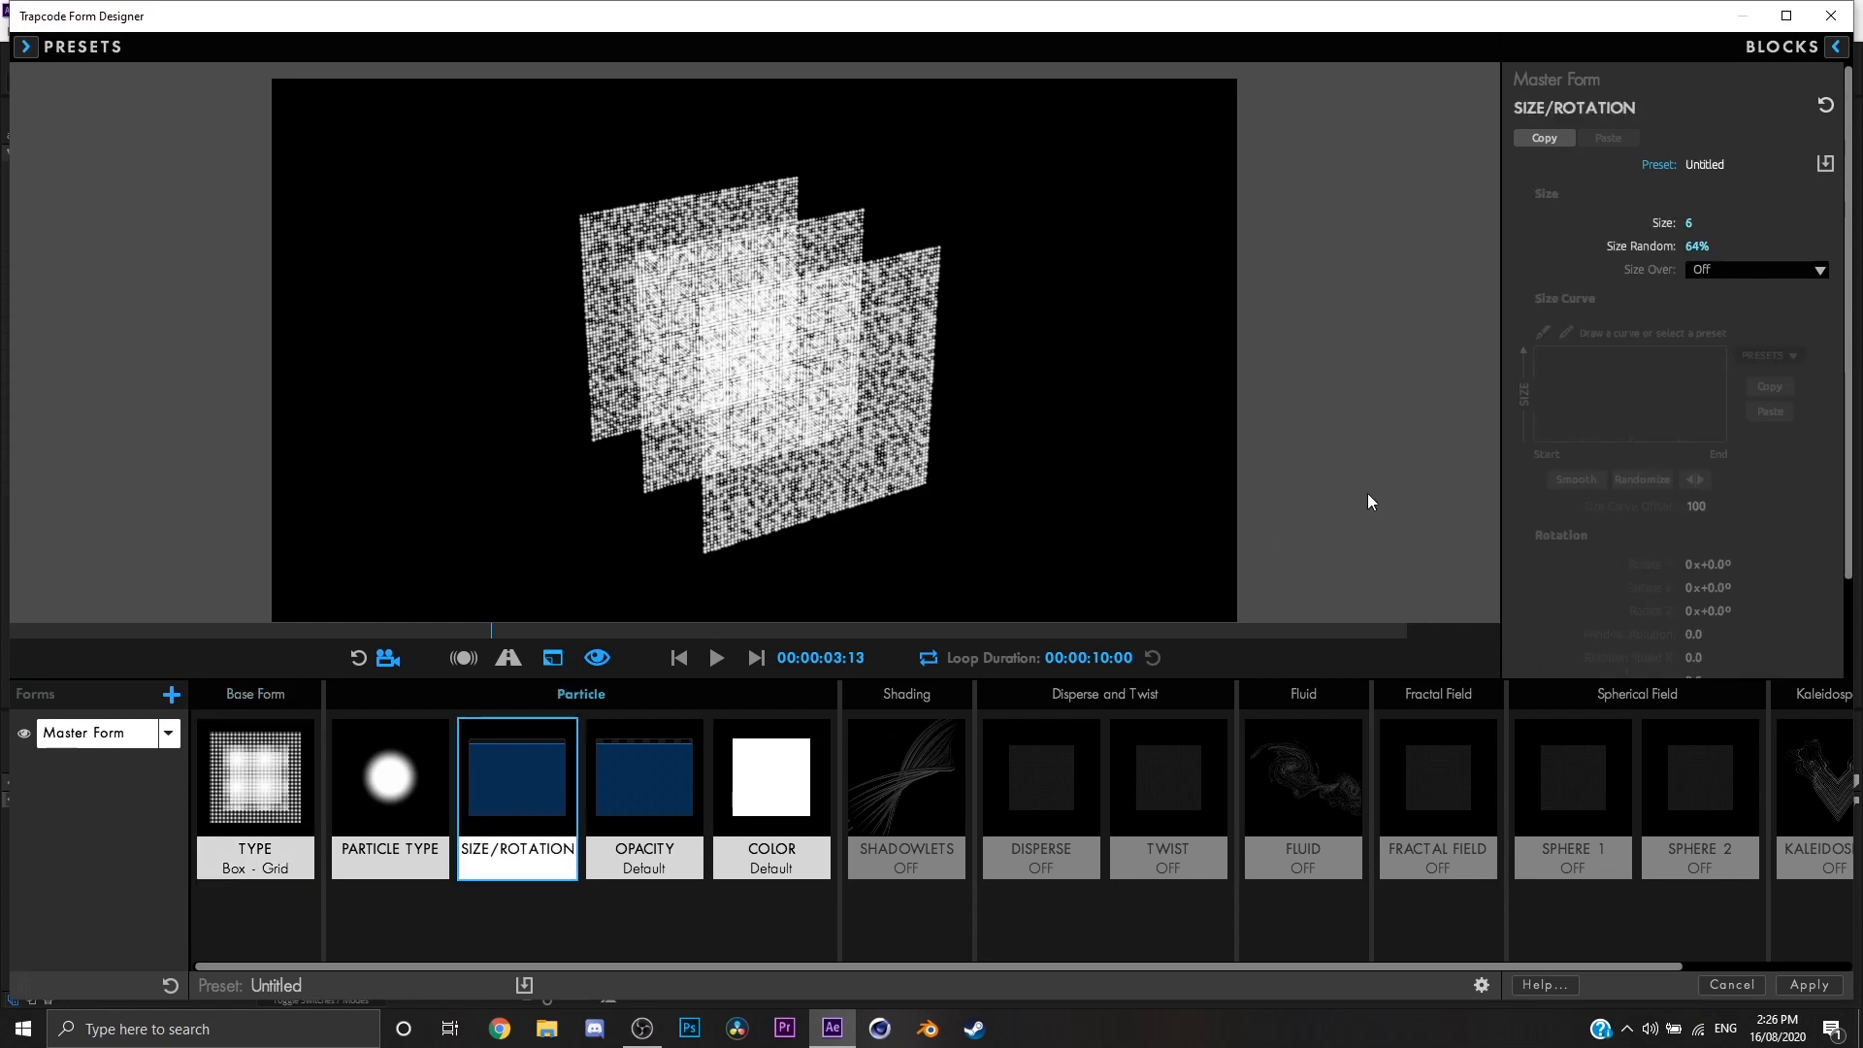
click(1744, 264)
click(1728, 269)
text(0)
key(Return)
mouse_move(1206, 282)
mouse_down()
mouse_move(1151, 270)
mouse_move(1229, 259)
mouse_up()
Step: Set Size Over to X so that particle size follows a curve across the grid
click(1806, 272)
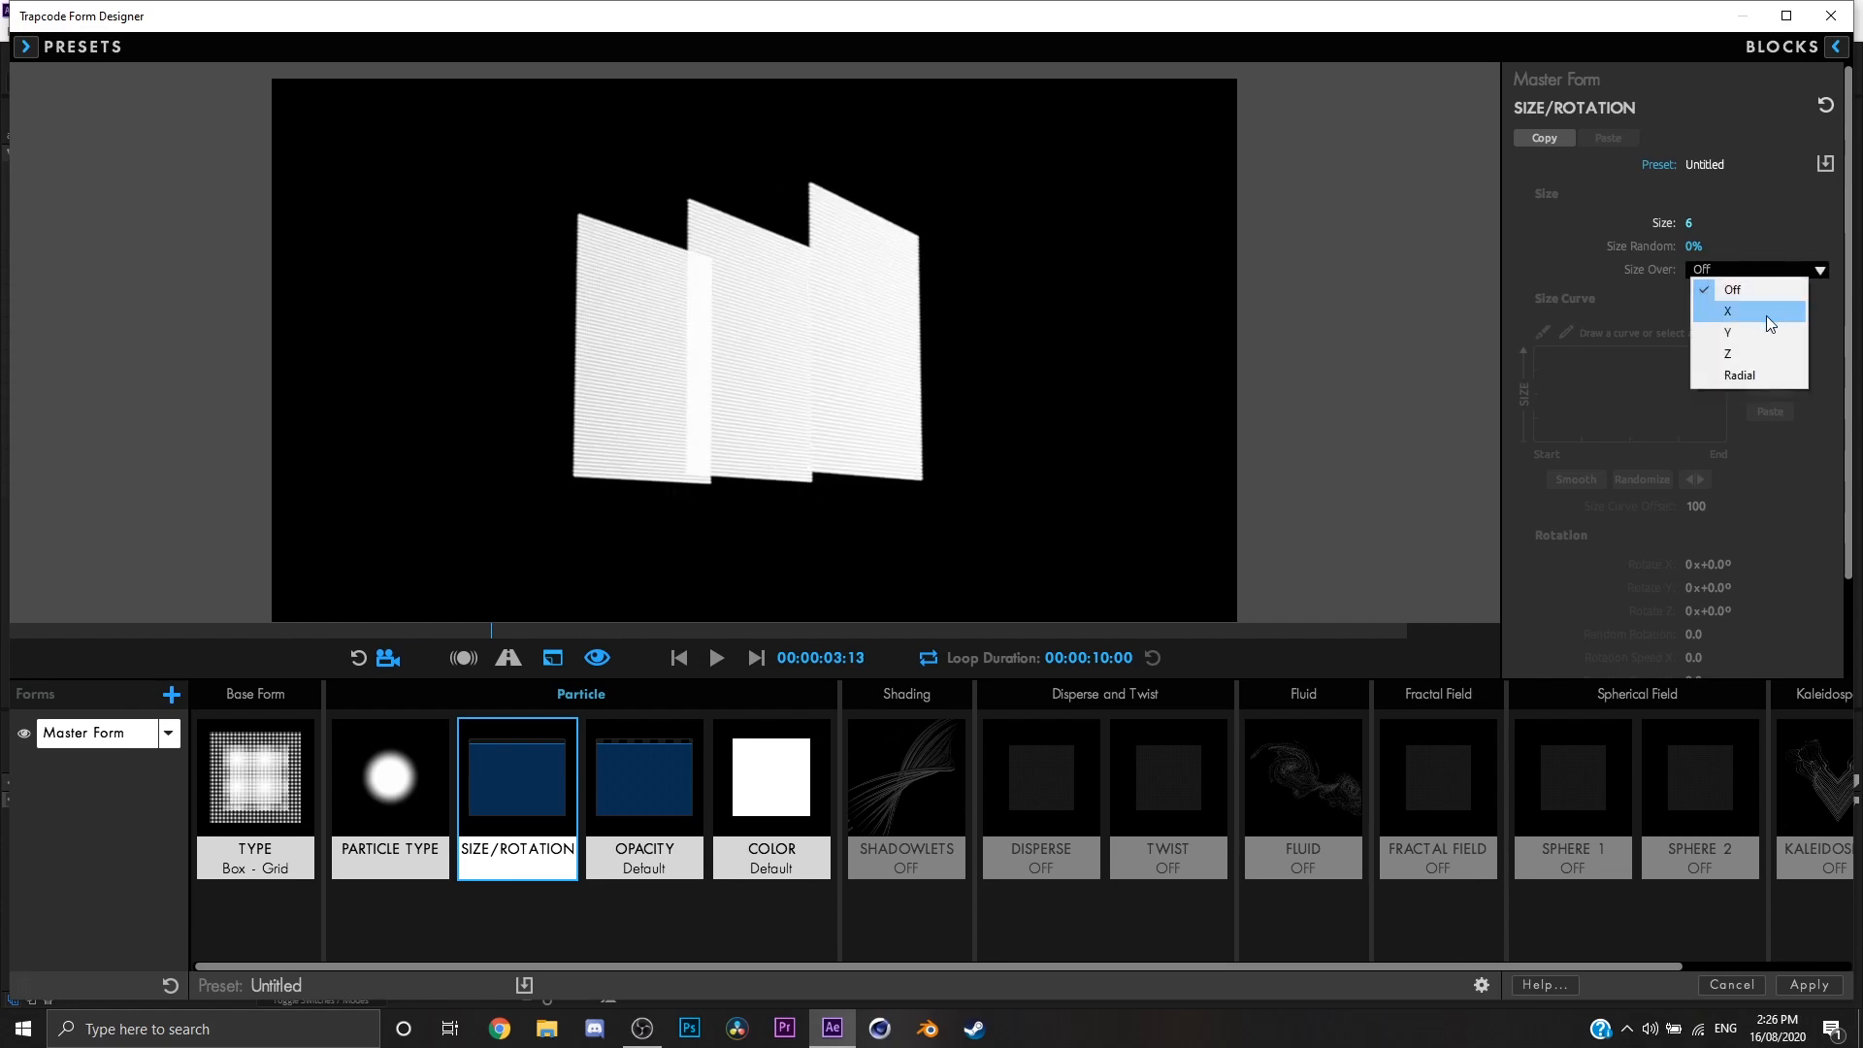
click(1767, 317)
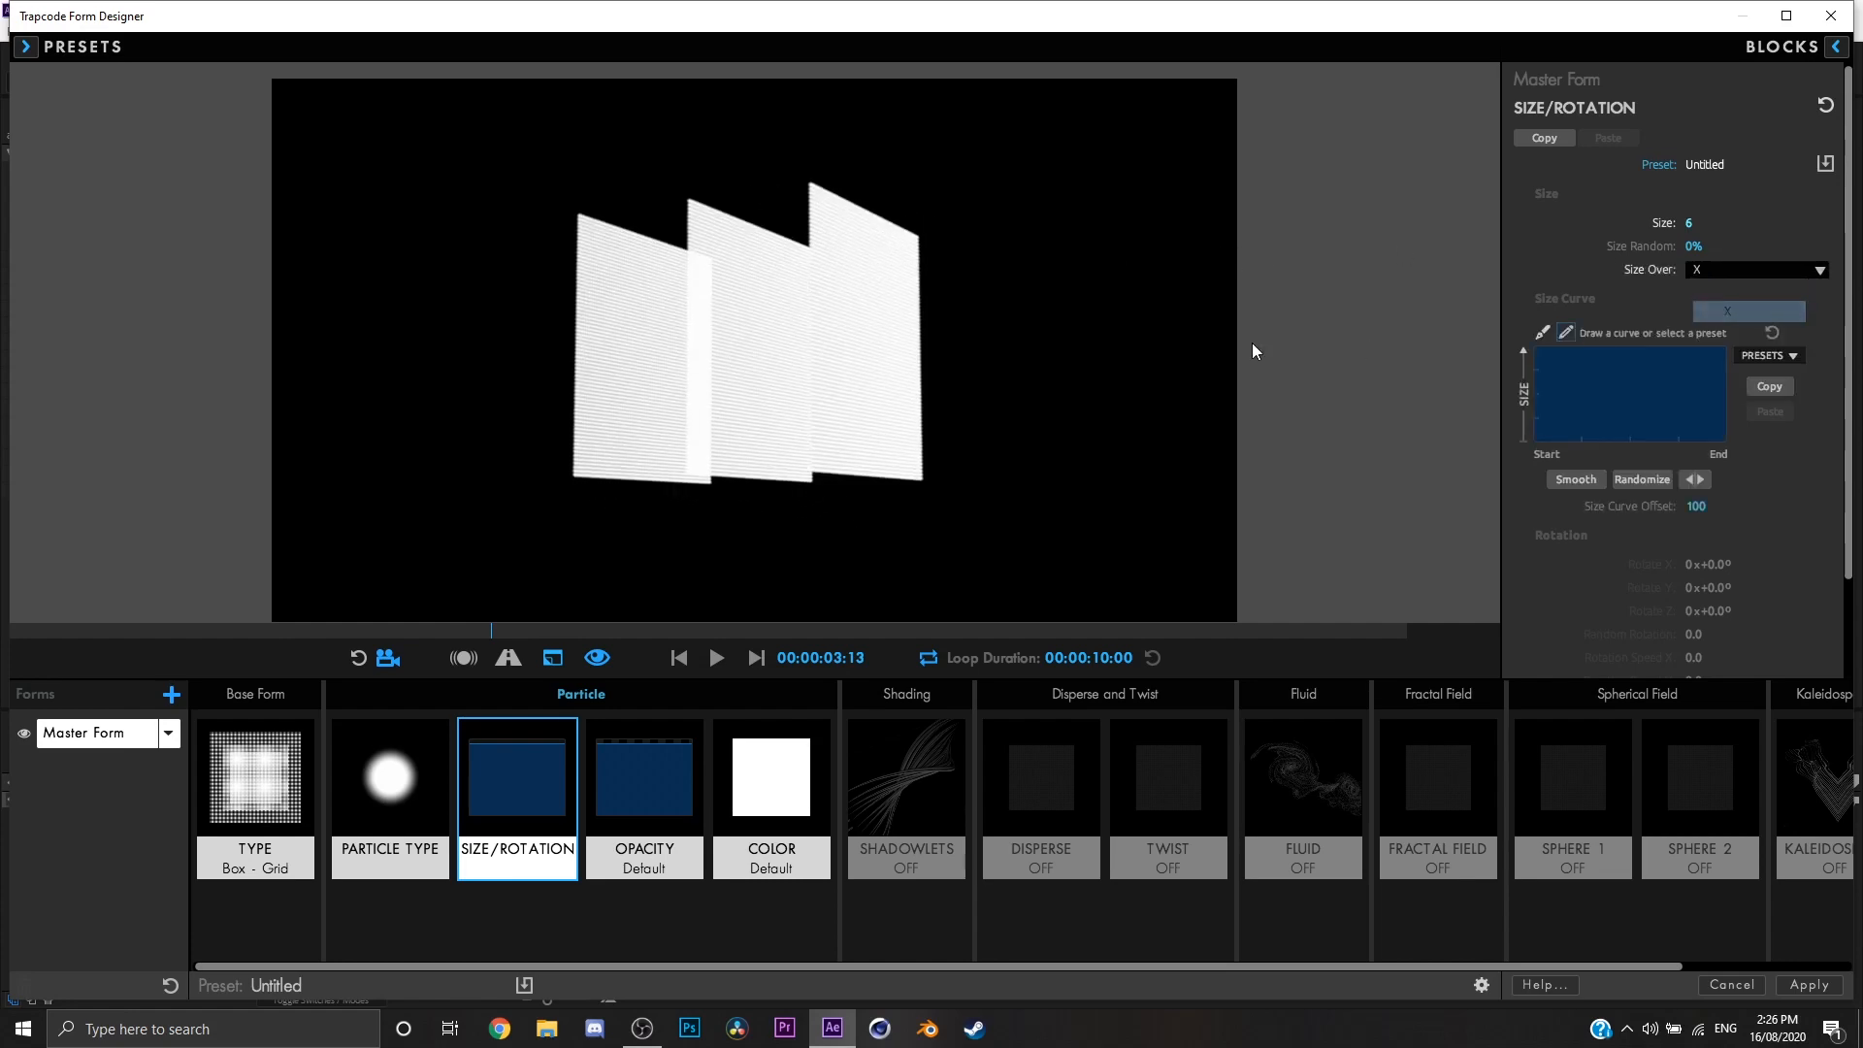
drag(1057, 345, 997, 319)
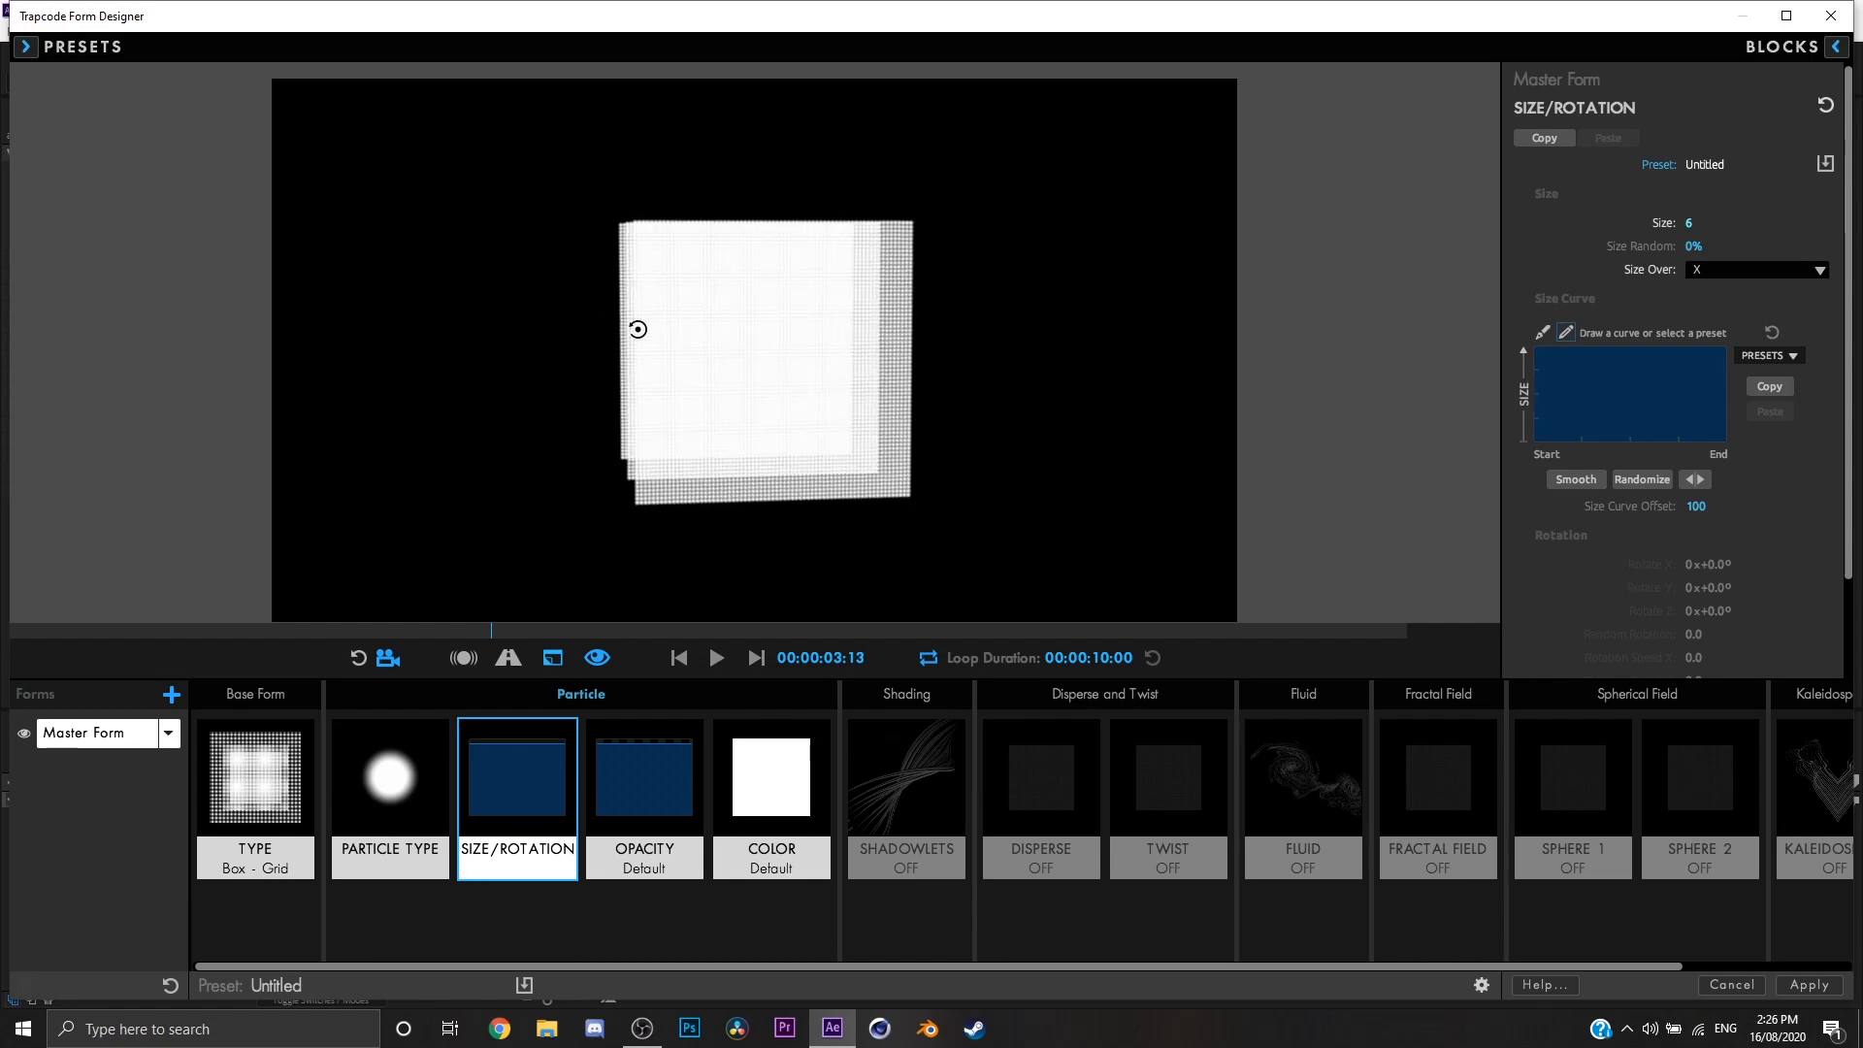
Step: Apply the triangular peak preset to the size curve and shift the point just after the peak to widen it
click(1764, 355)
click(1769, 418)
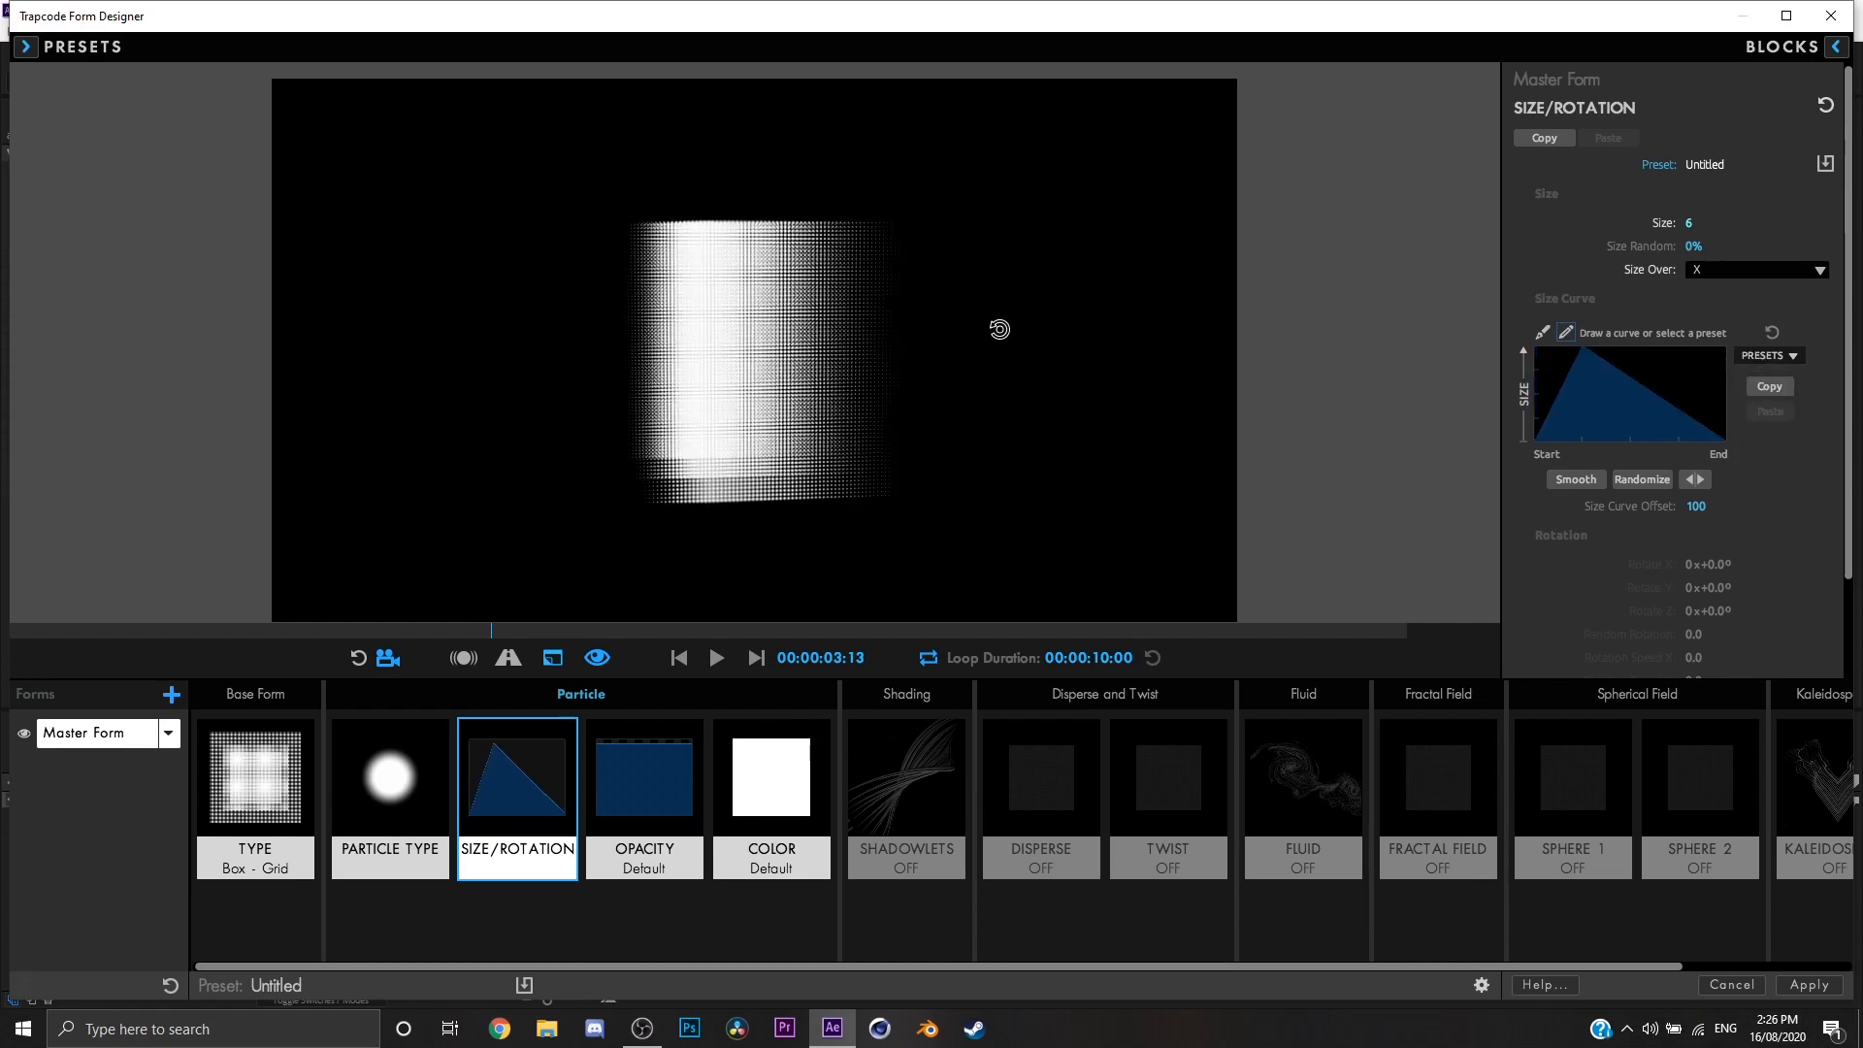
drag(998, 333, 1039, 387)
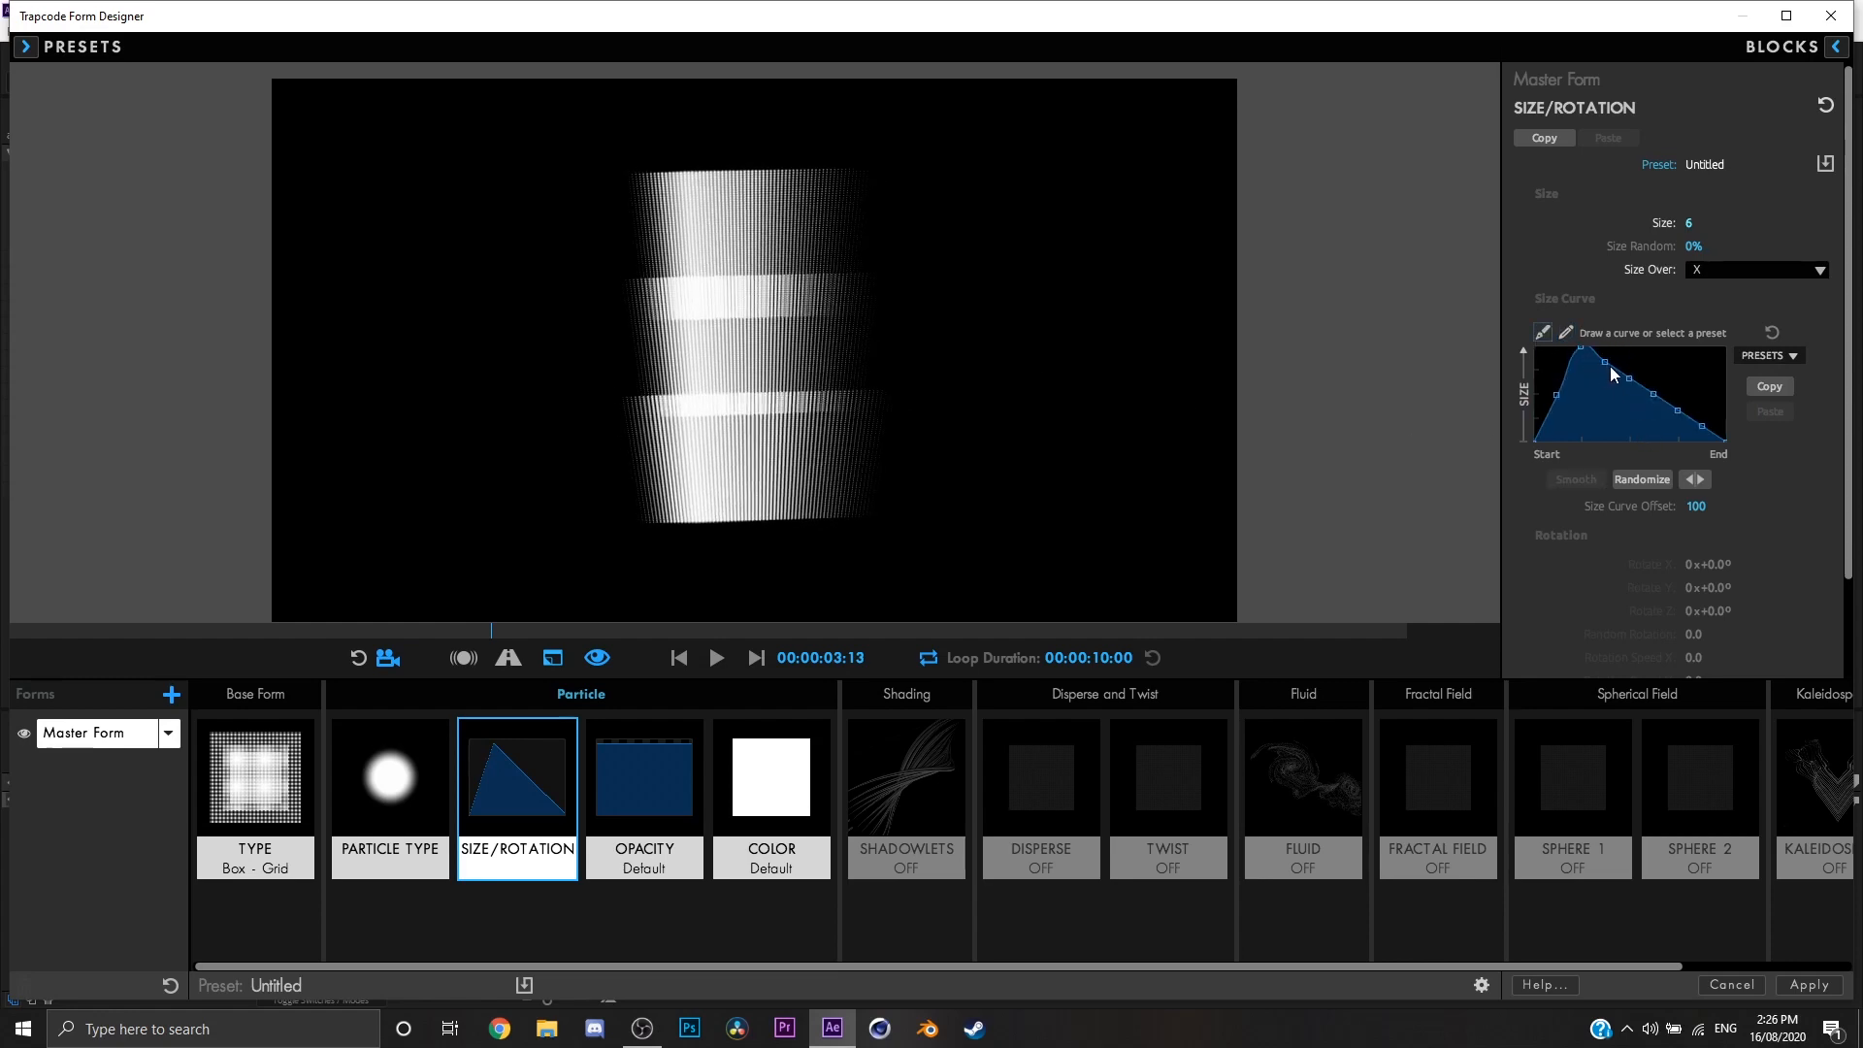
mouse_move(1607, 363)
mouse_down()
mouse_move(1650, 356)
mouse_move(1616, 372)
mouse_move(1627, 357)
mouse_up()
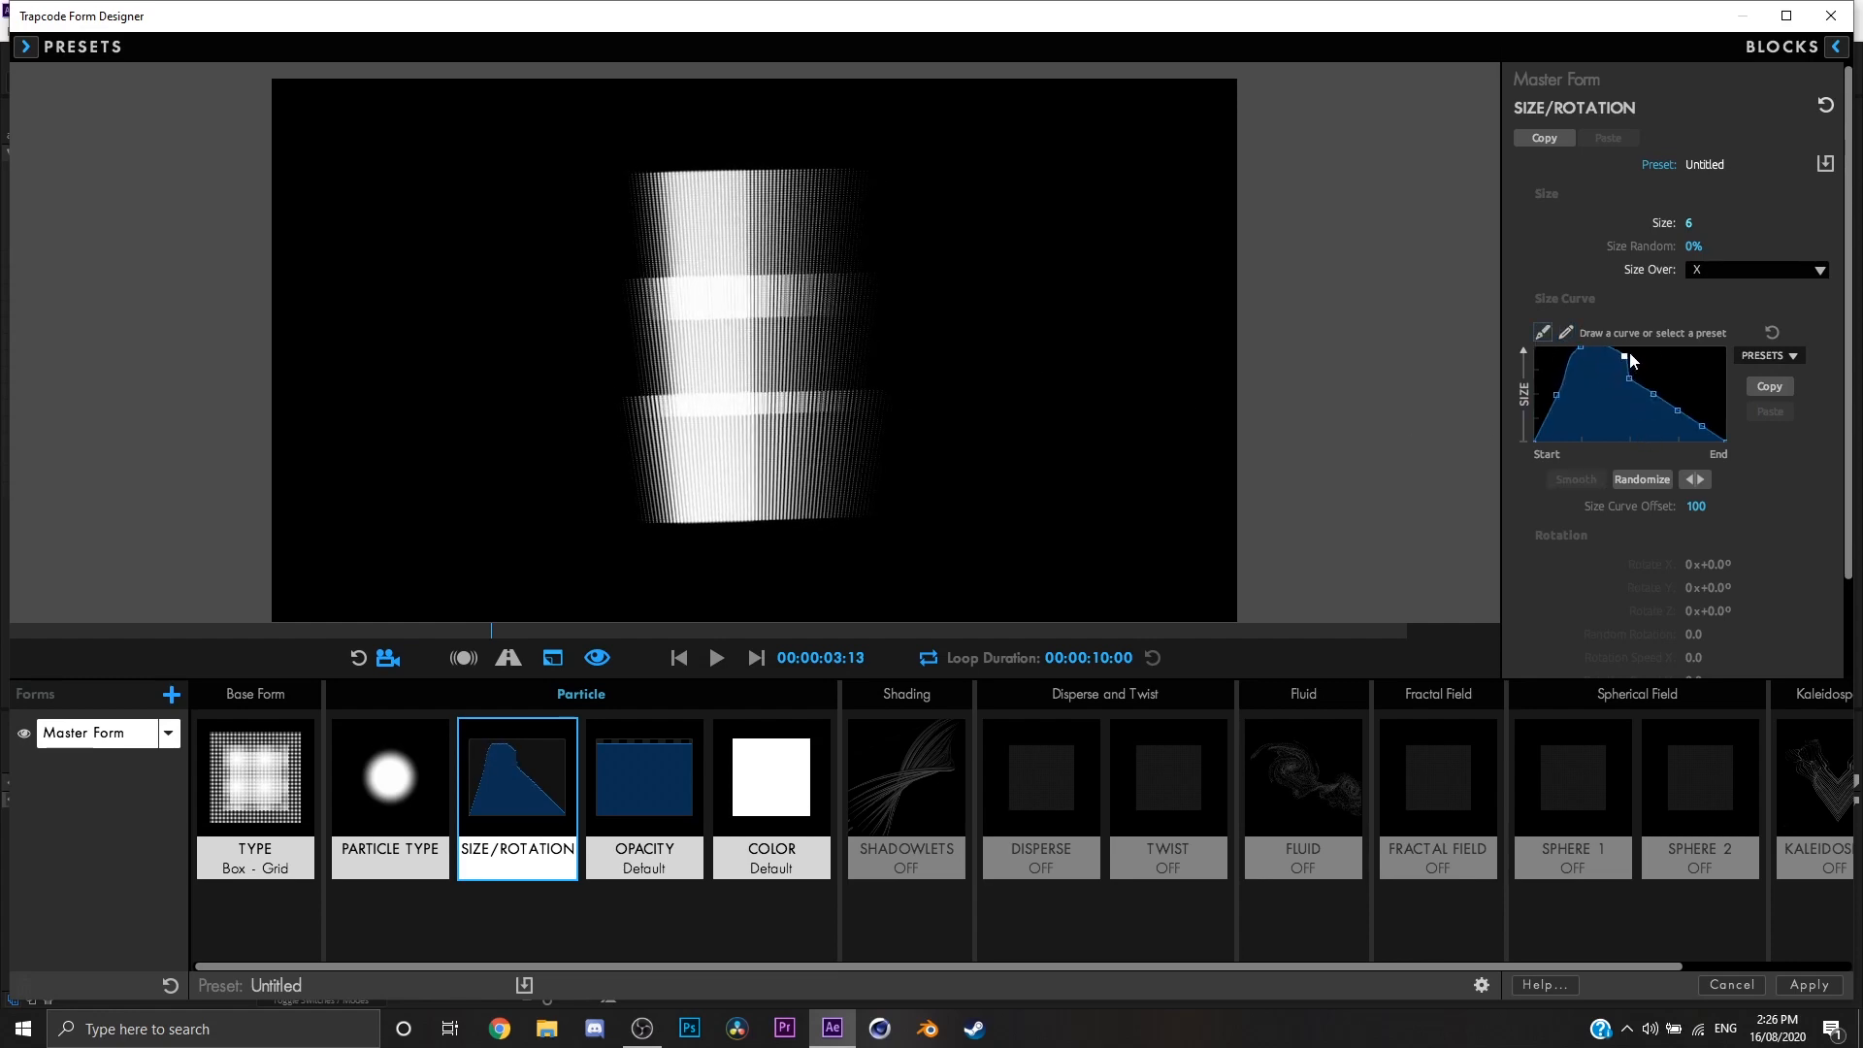
drag(973, 408, 982, 365)
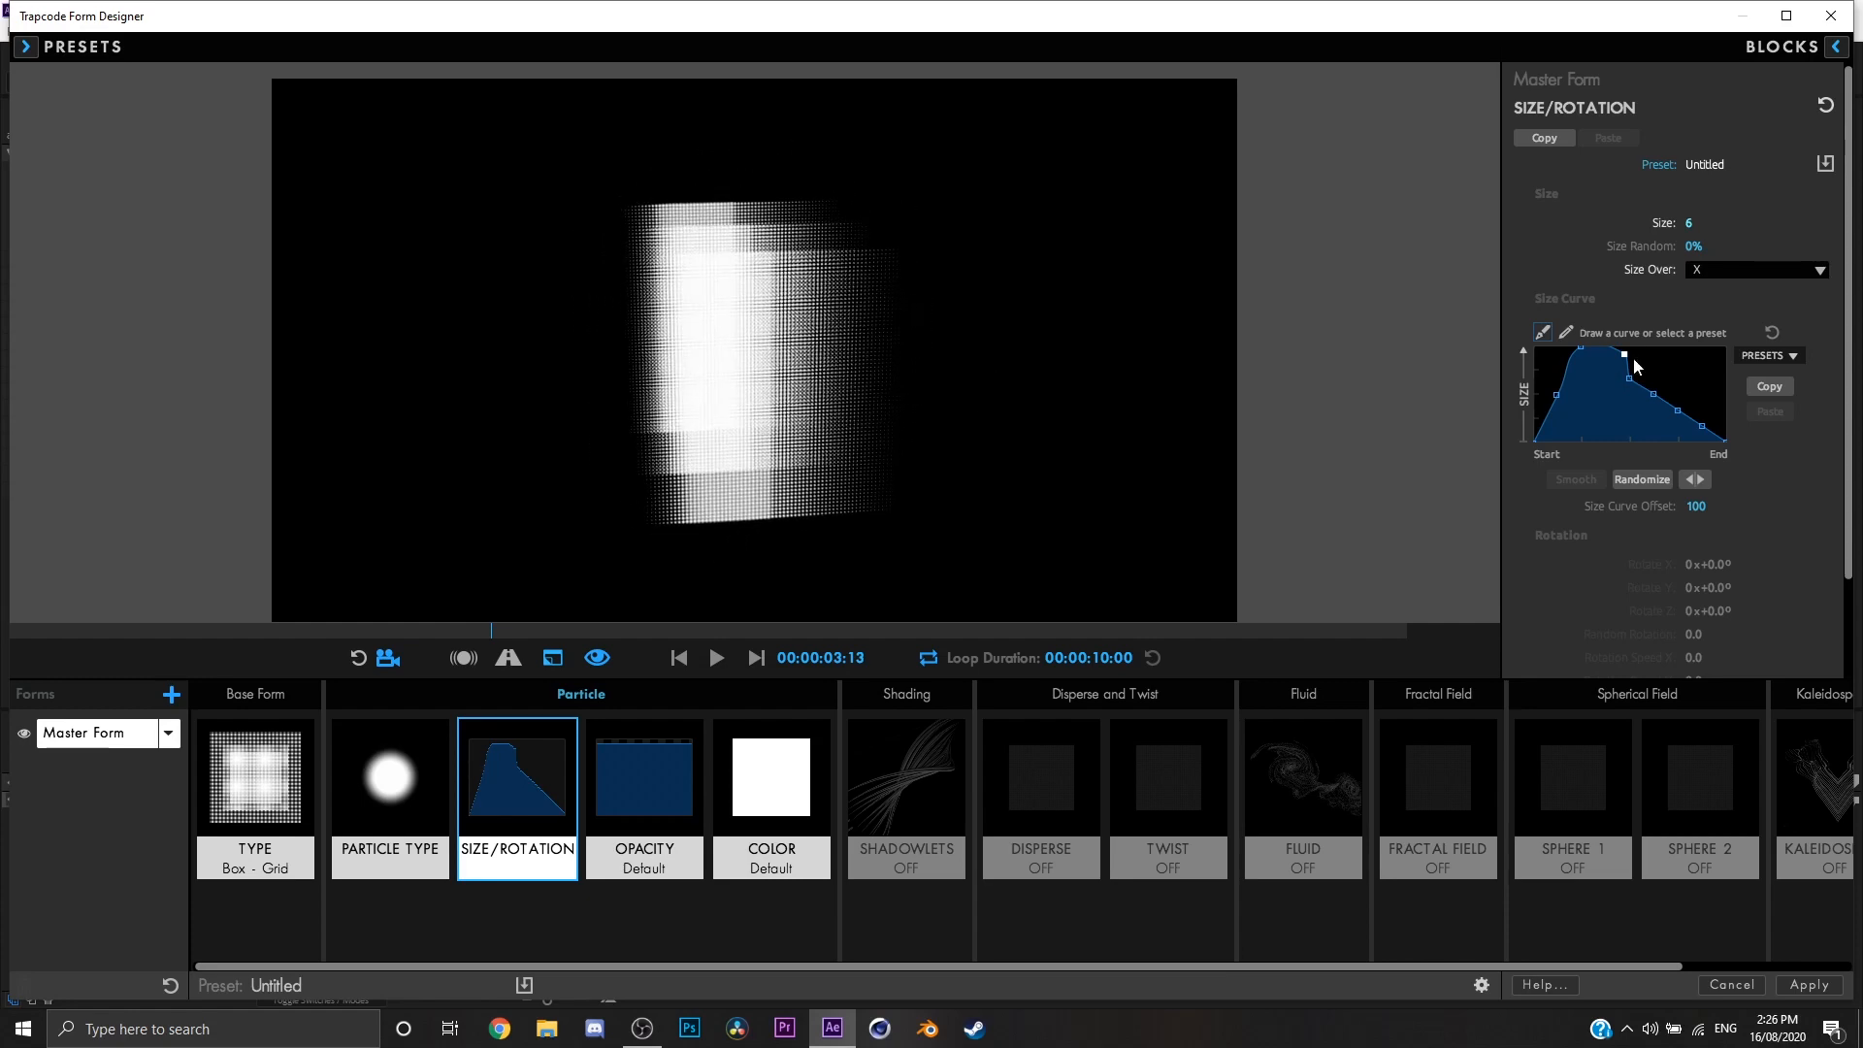
Step: Try the Y and Z options for Size Over on the grid layers
click(1741, 276)
click(1728, 332)
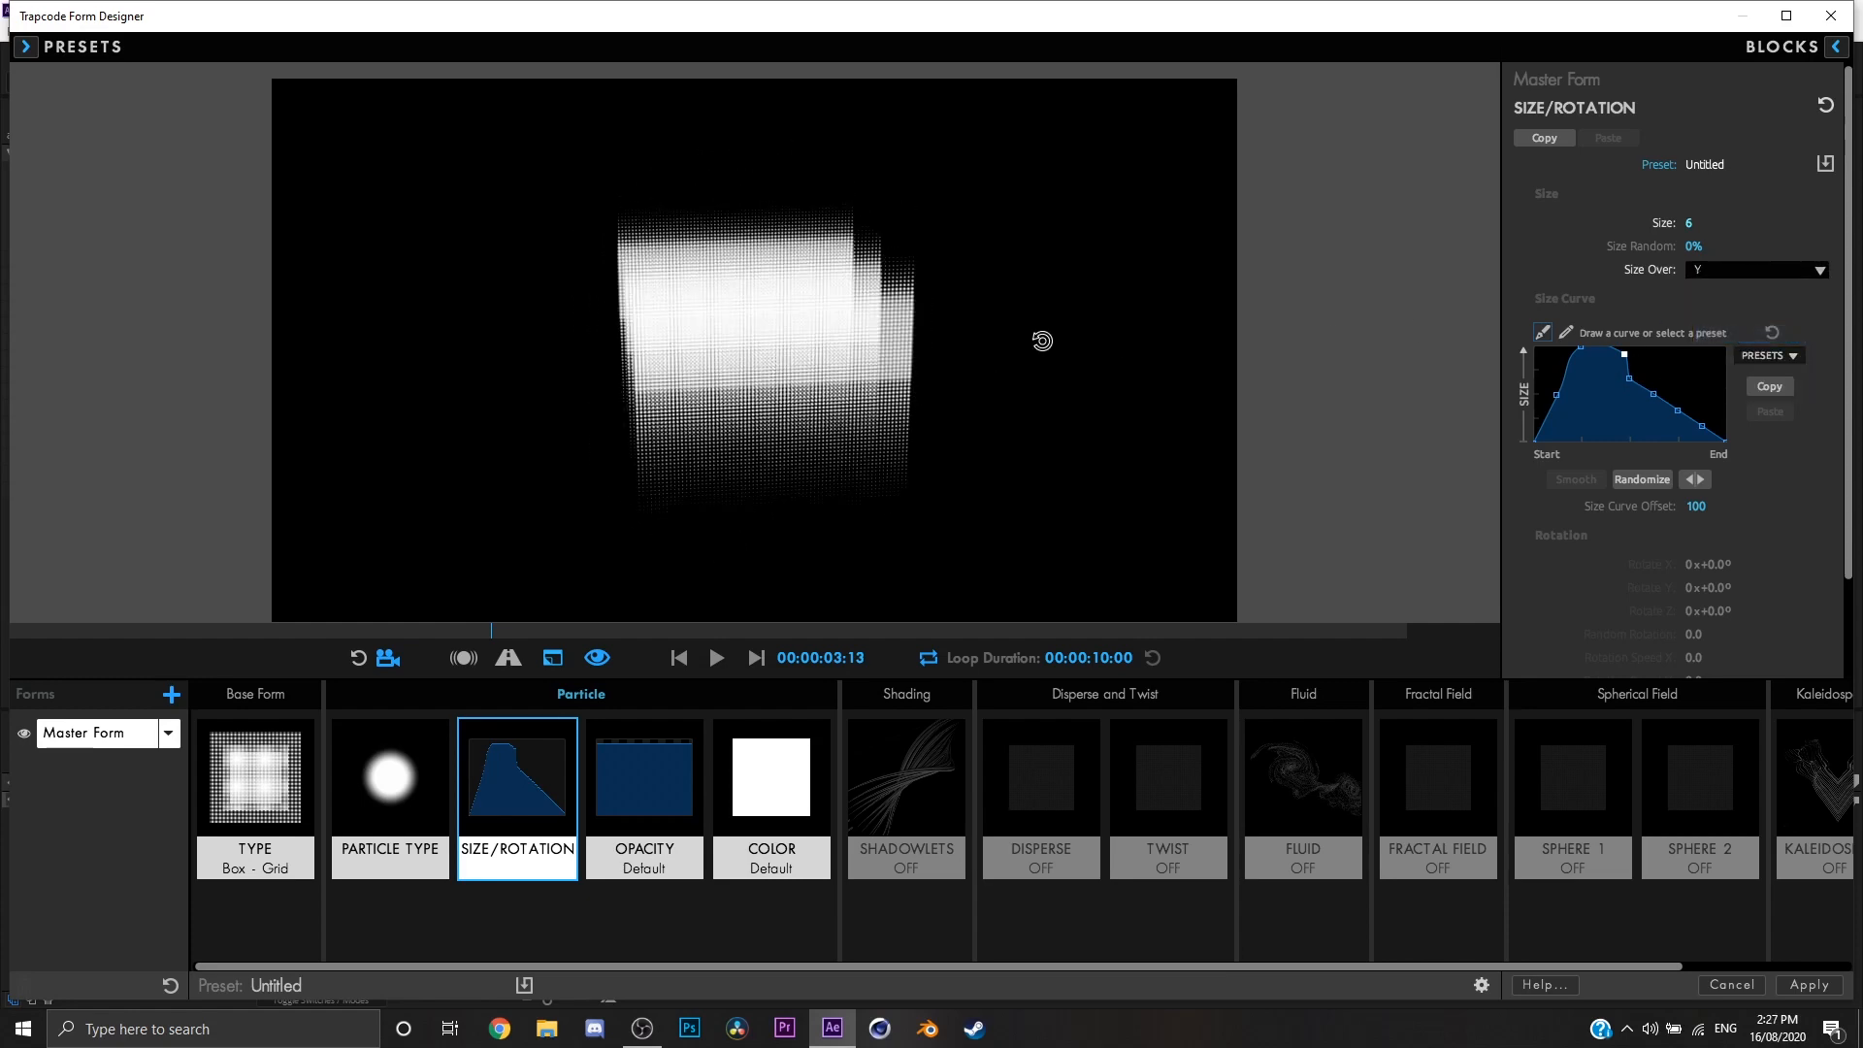
click(1779, 275)
click(1738, 355)
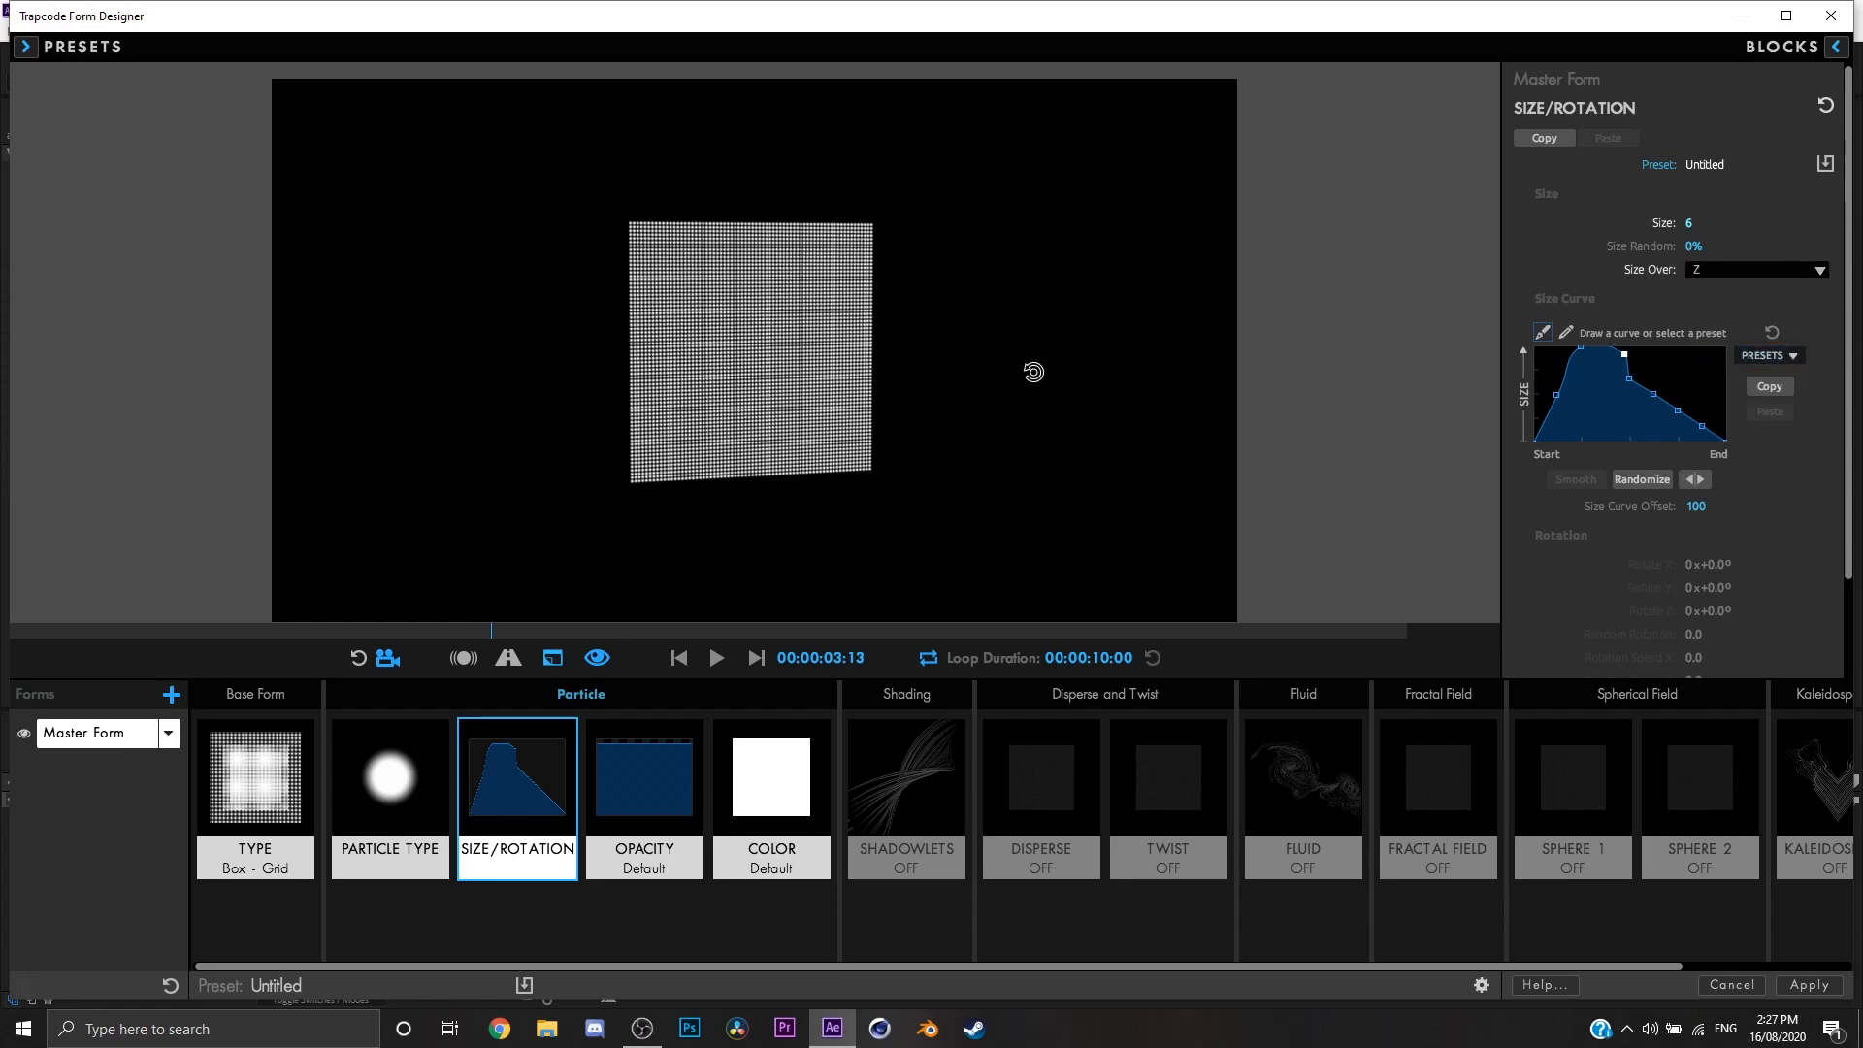
drag(1032, 370, 1076, 366)
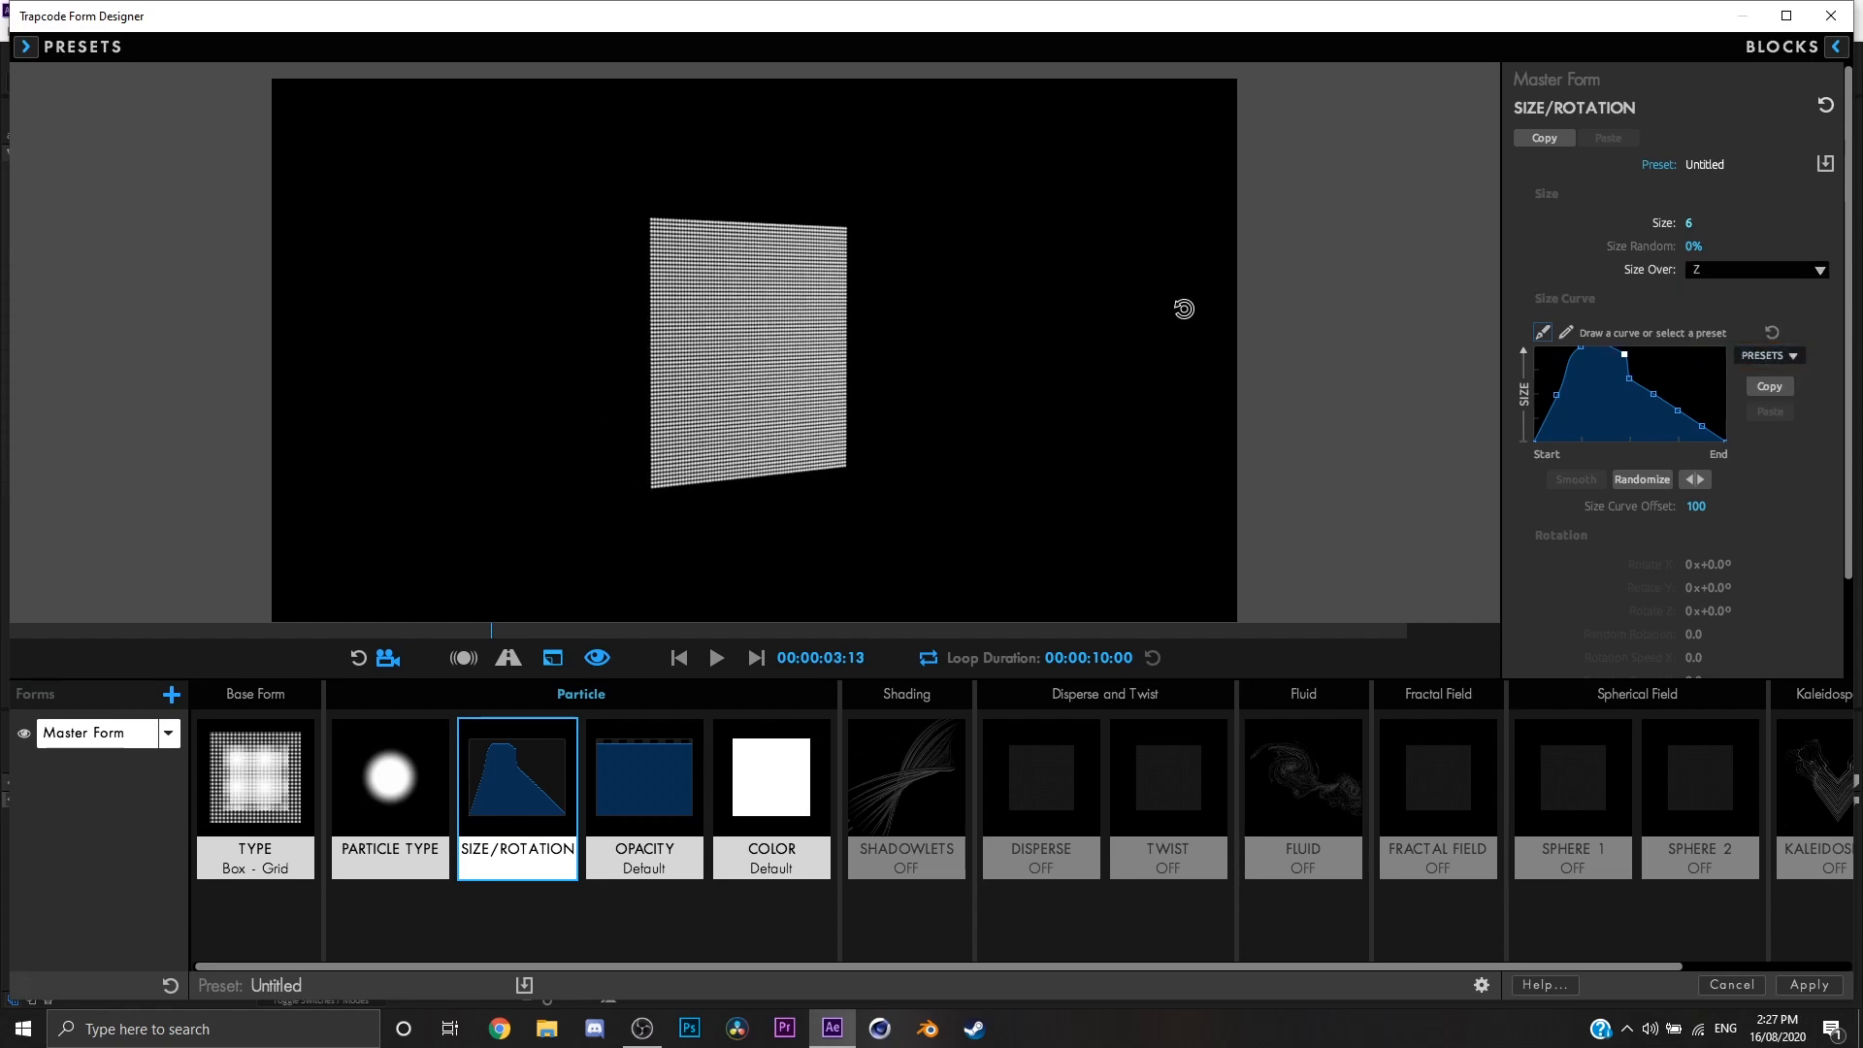
Step: Set Size Over to Radial and orbit around the grid to inspect the size falloff
click(1795, 274)
click(1743, 383)
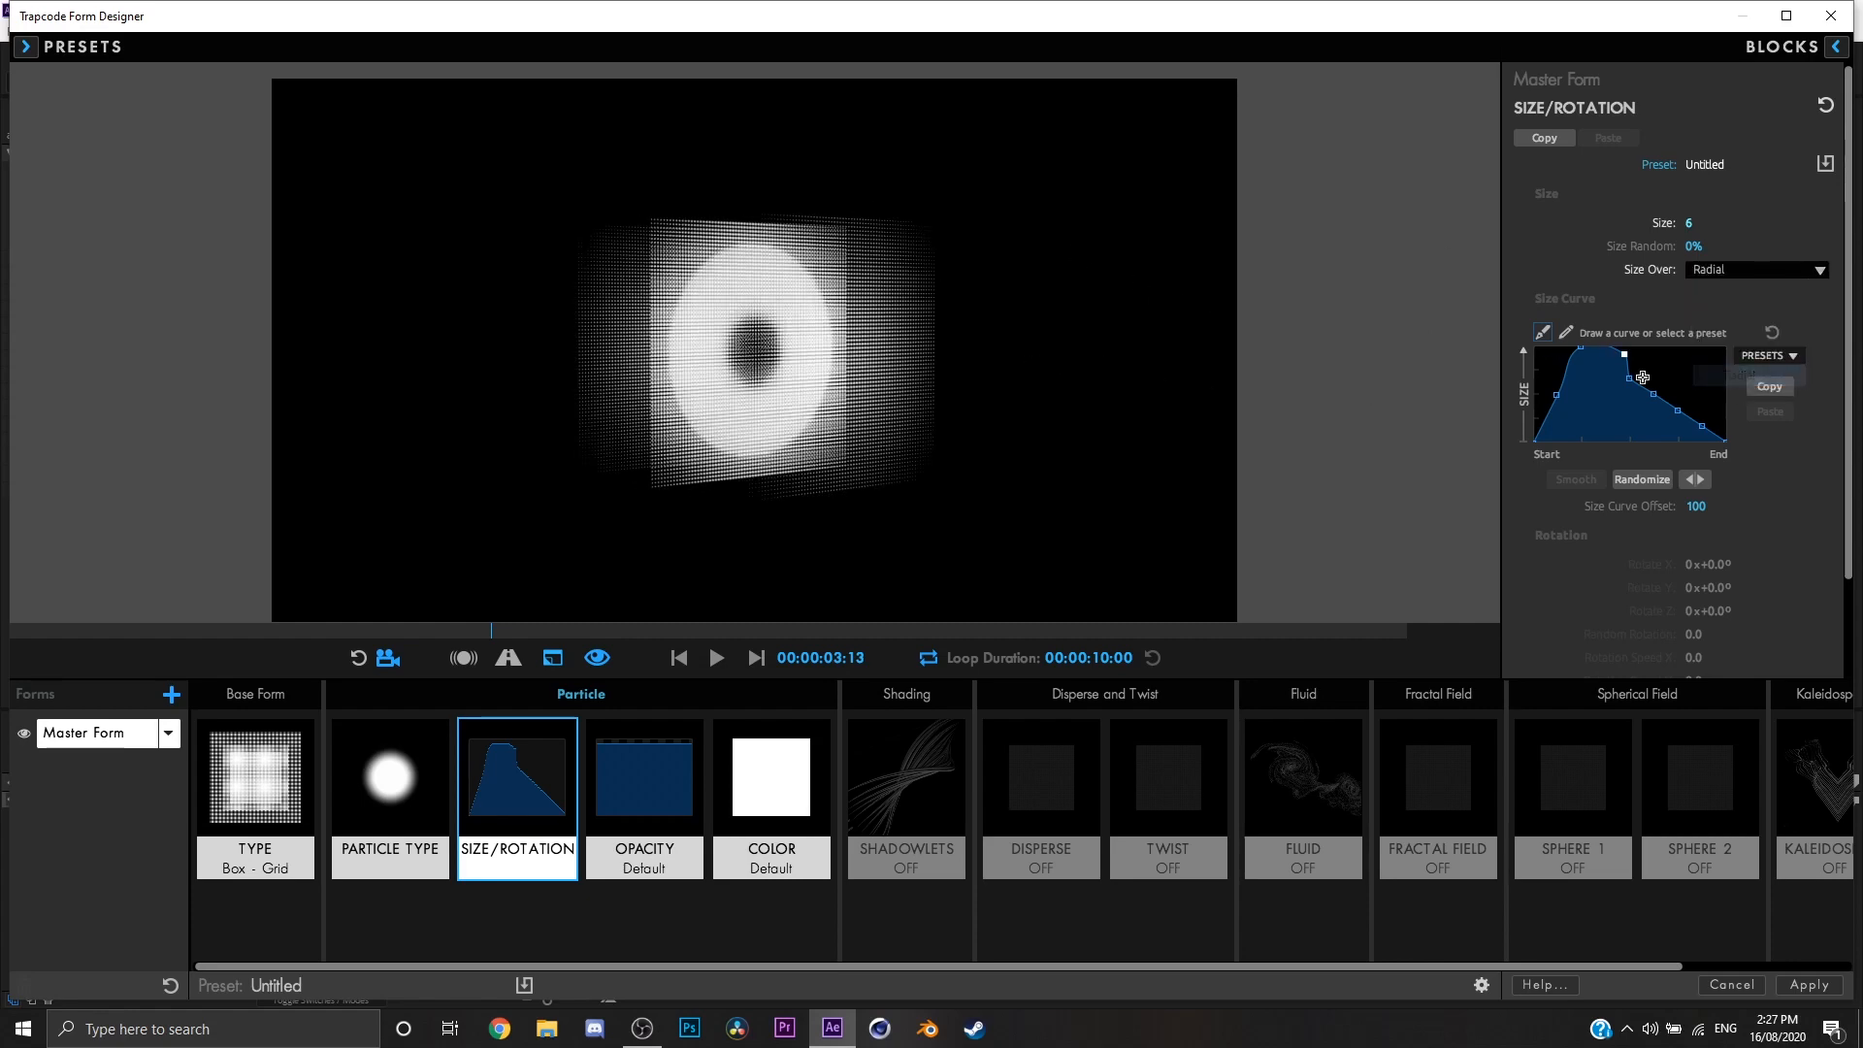
mouse_move(993, 372)
mouse_down()
mouse_move(942, 363)
mouse_move(970, 300)
mouse_move(963, 367)
mouse_up()
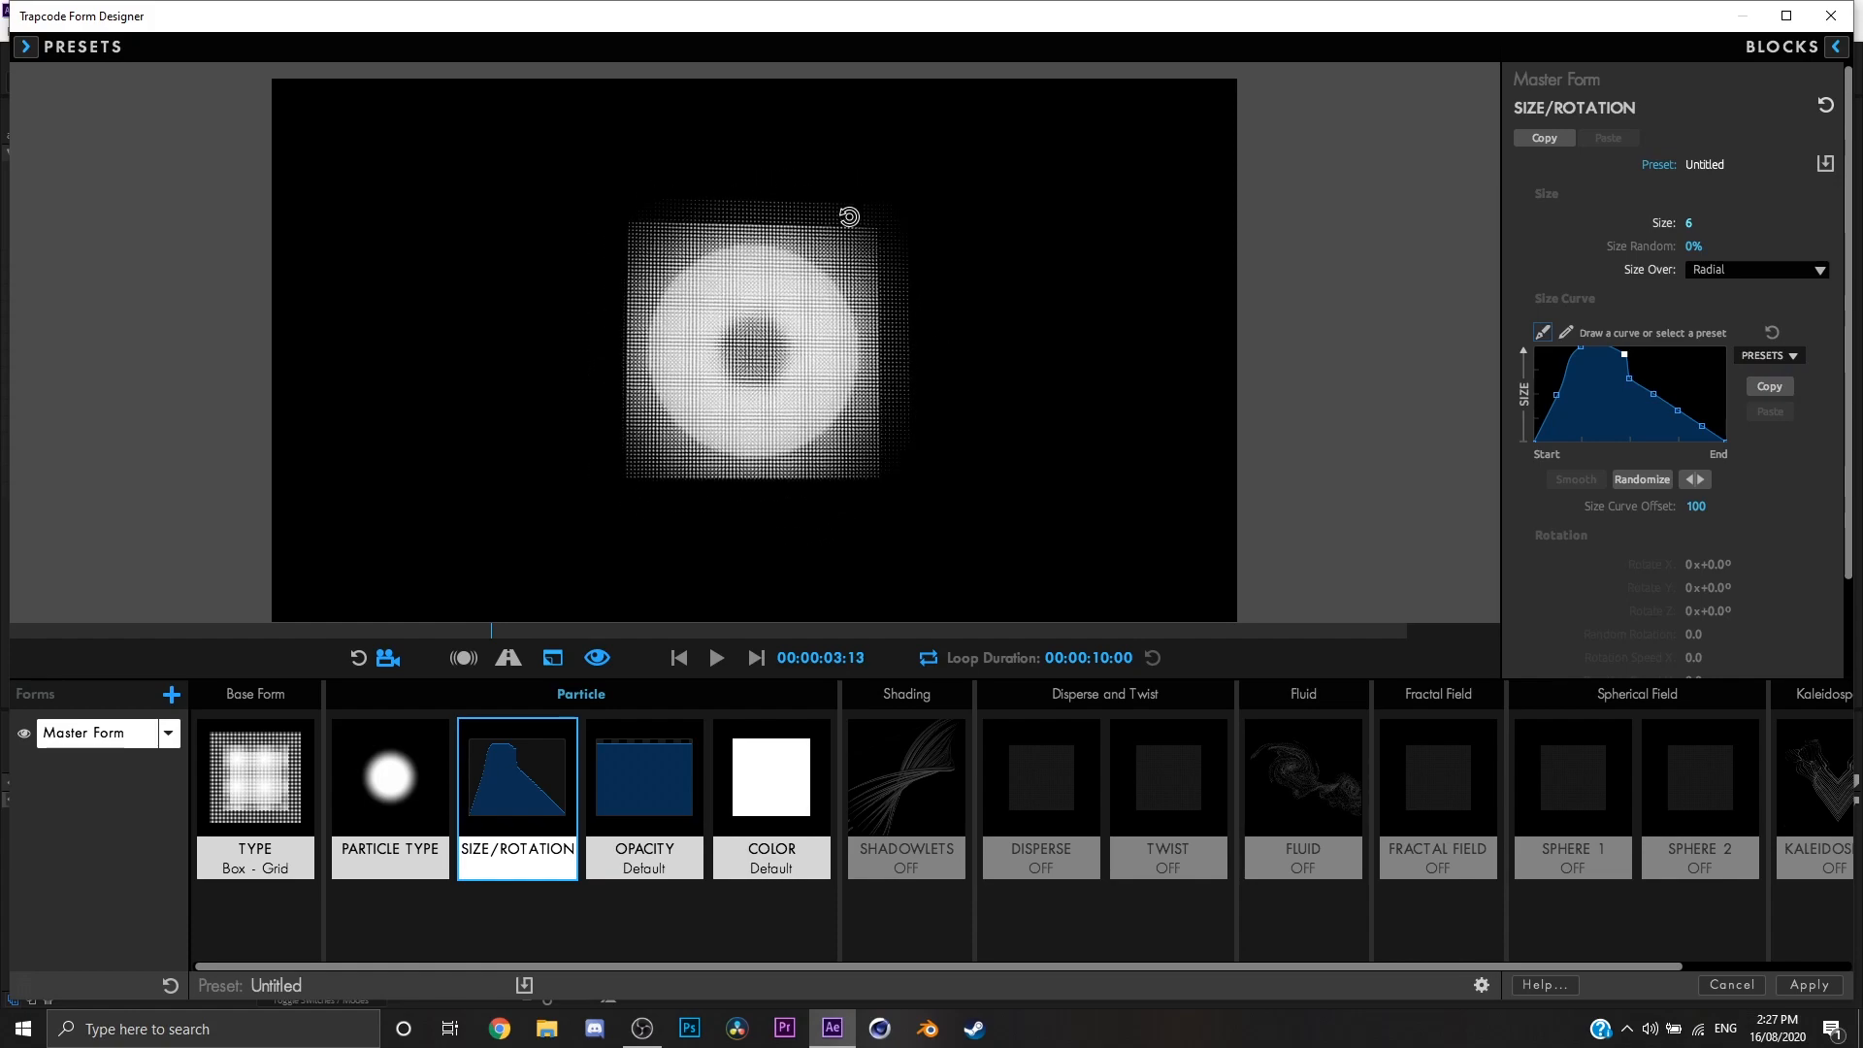
drag(849, 216, 786, 350)
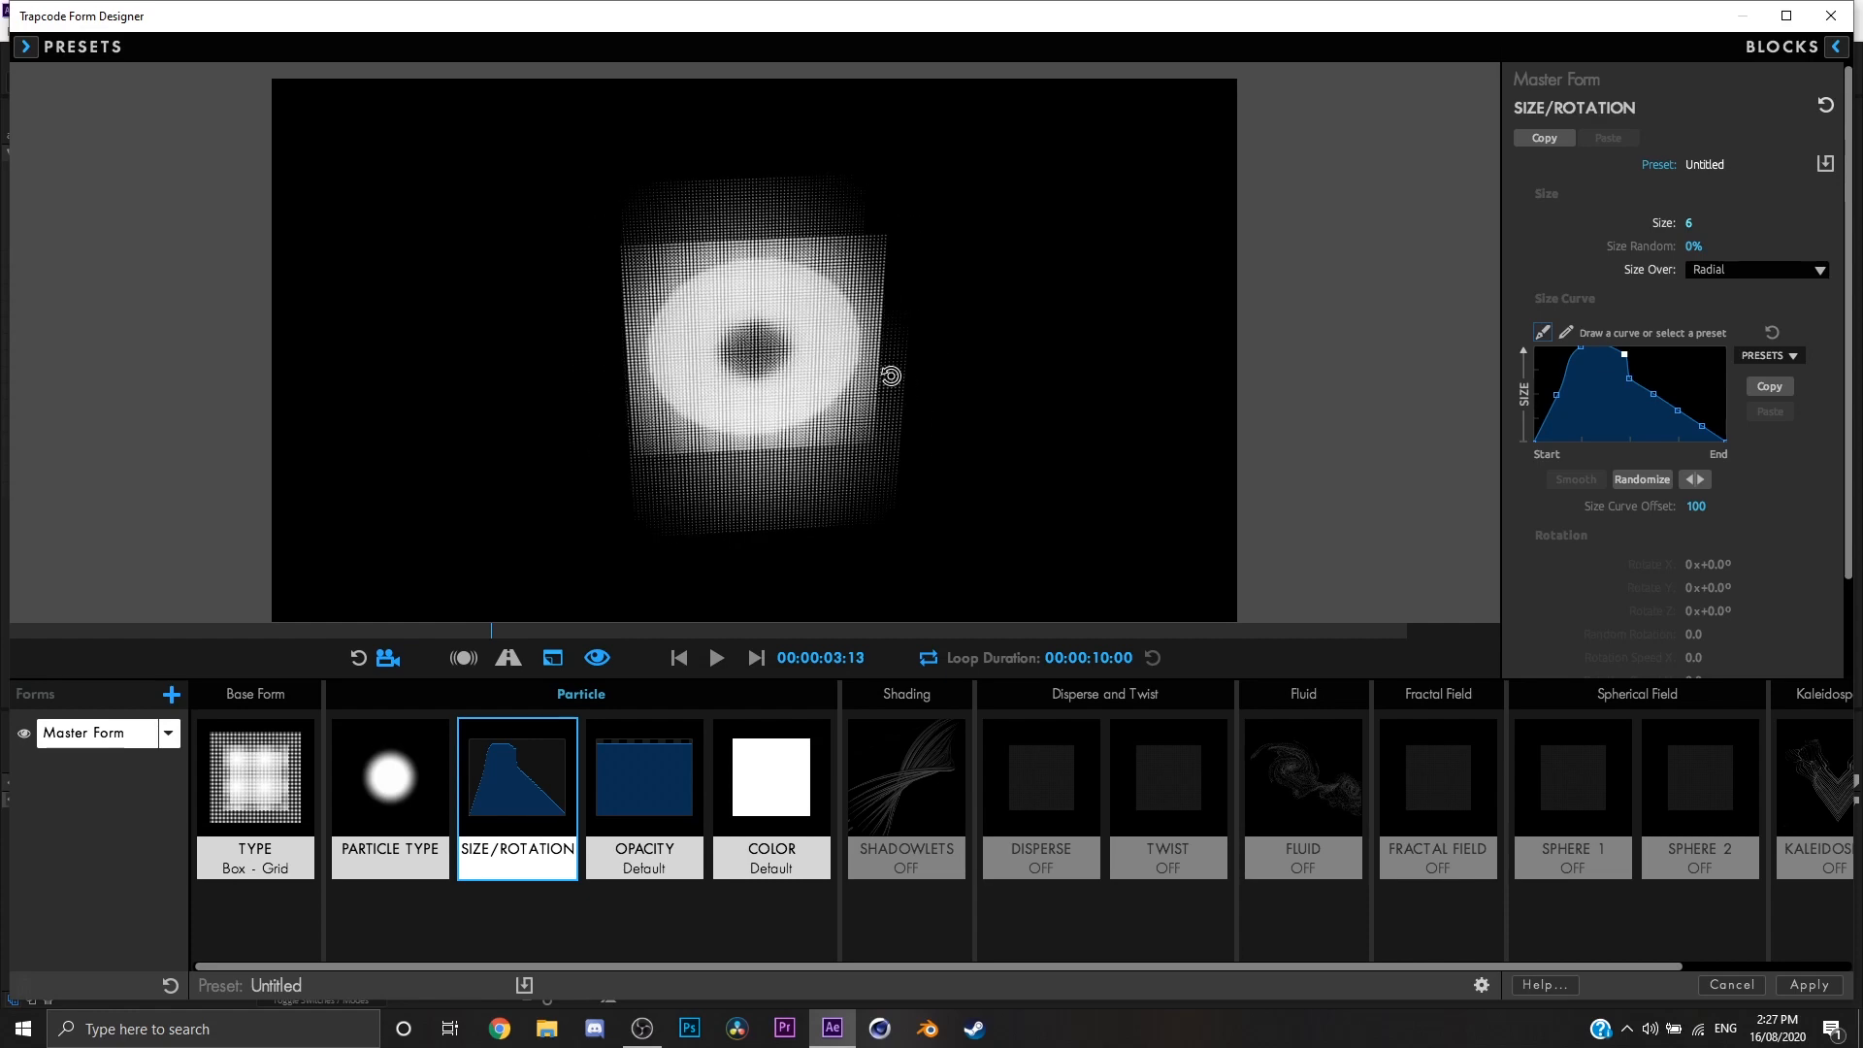
Step: Try the linear descending preset on the size curve
click(1780, 360)
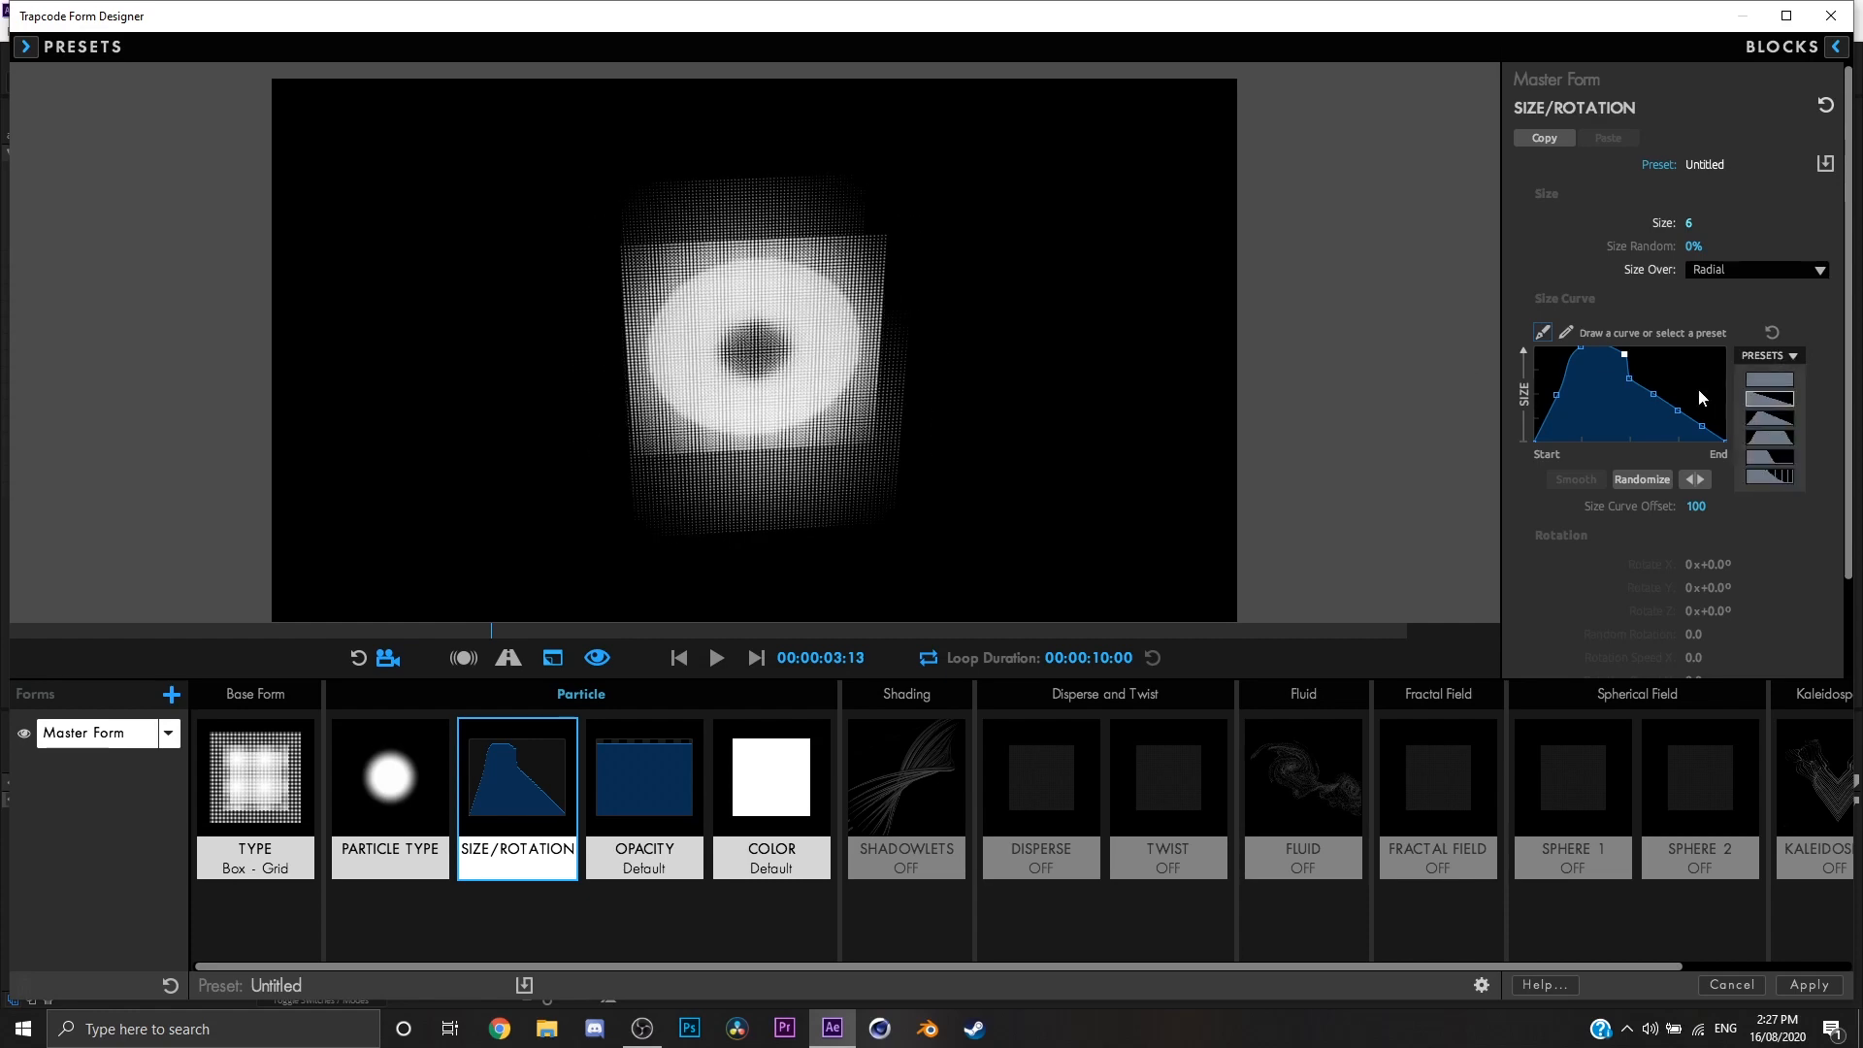
click(1768, 399)
drag(879, 361, 931, 337)
drag(880, 358, 1317, 341)
Step: Apply the flat full-size preset to the size curve
click(1789, 364)
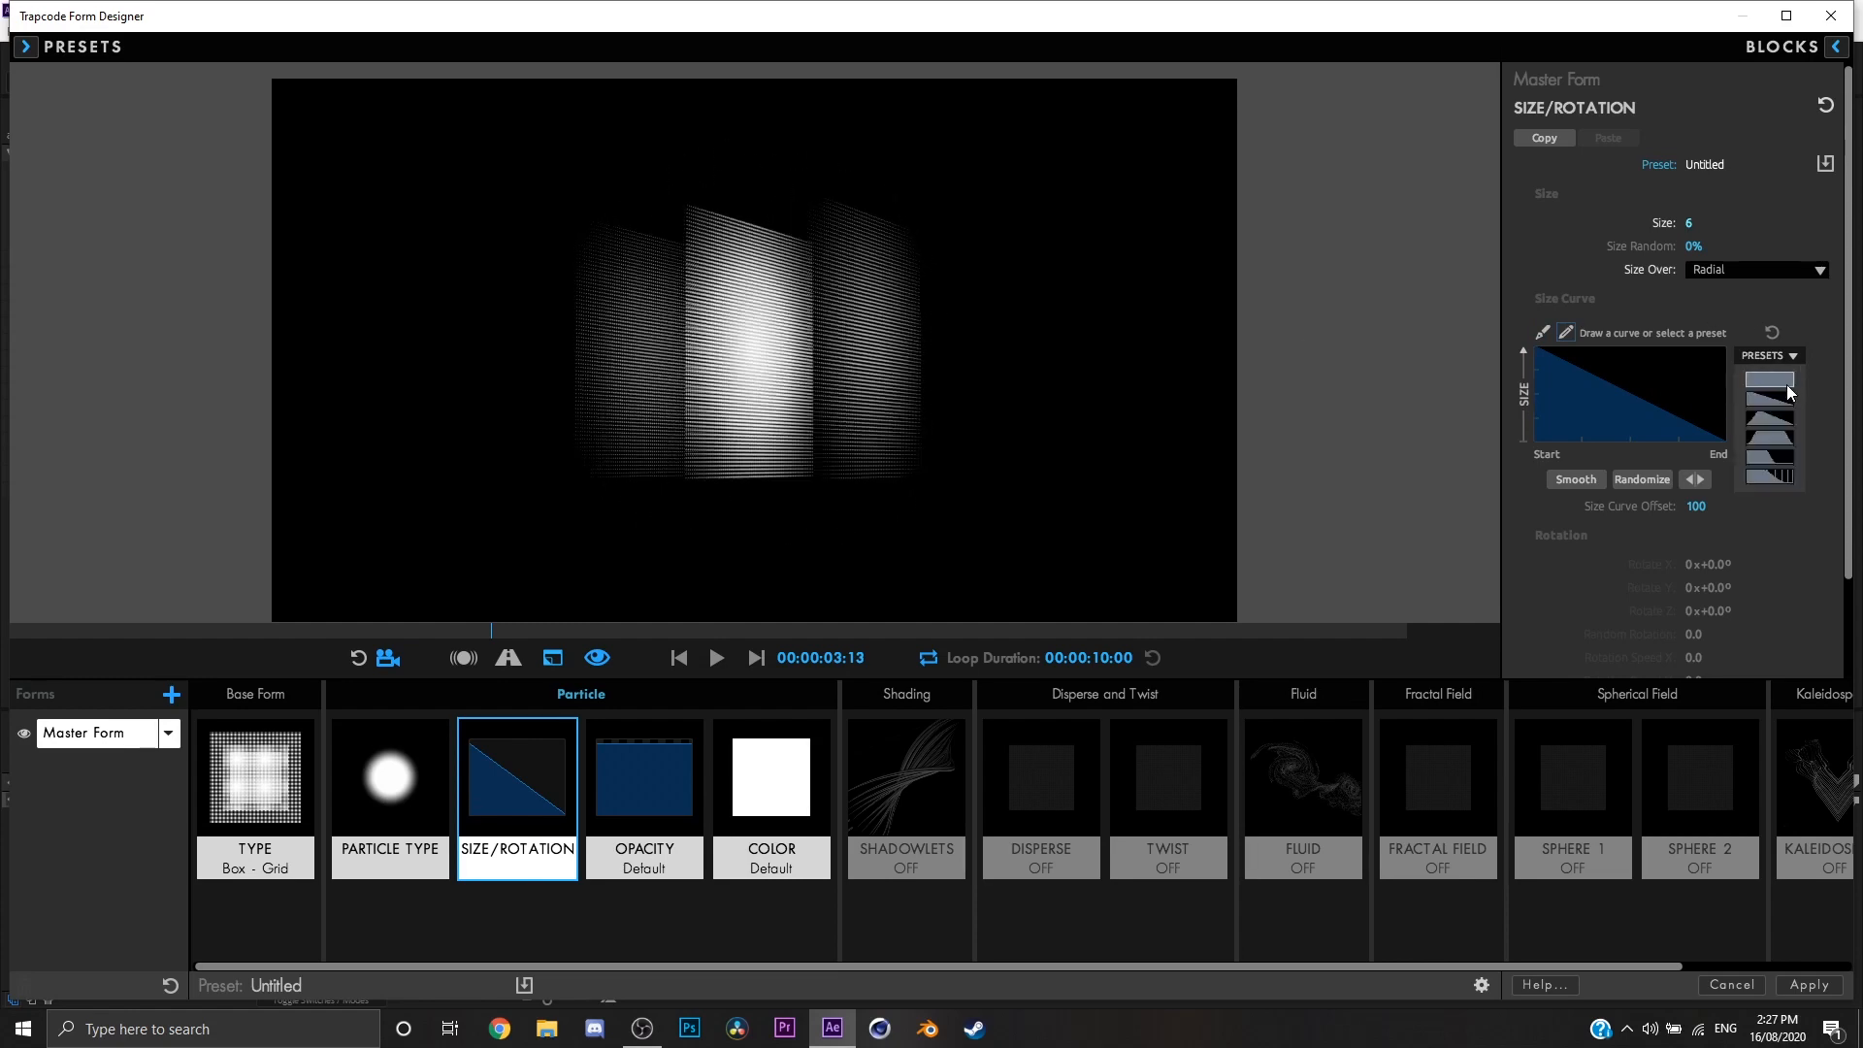
click(1785, 385)
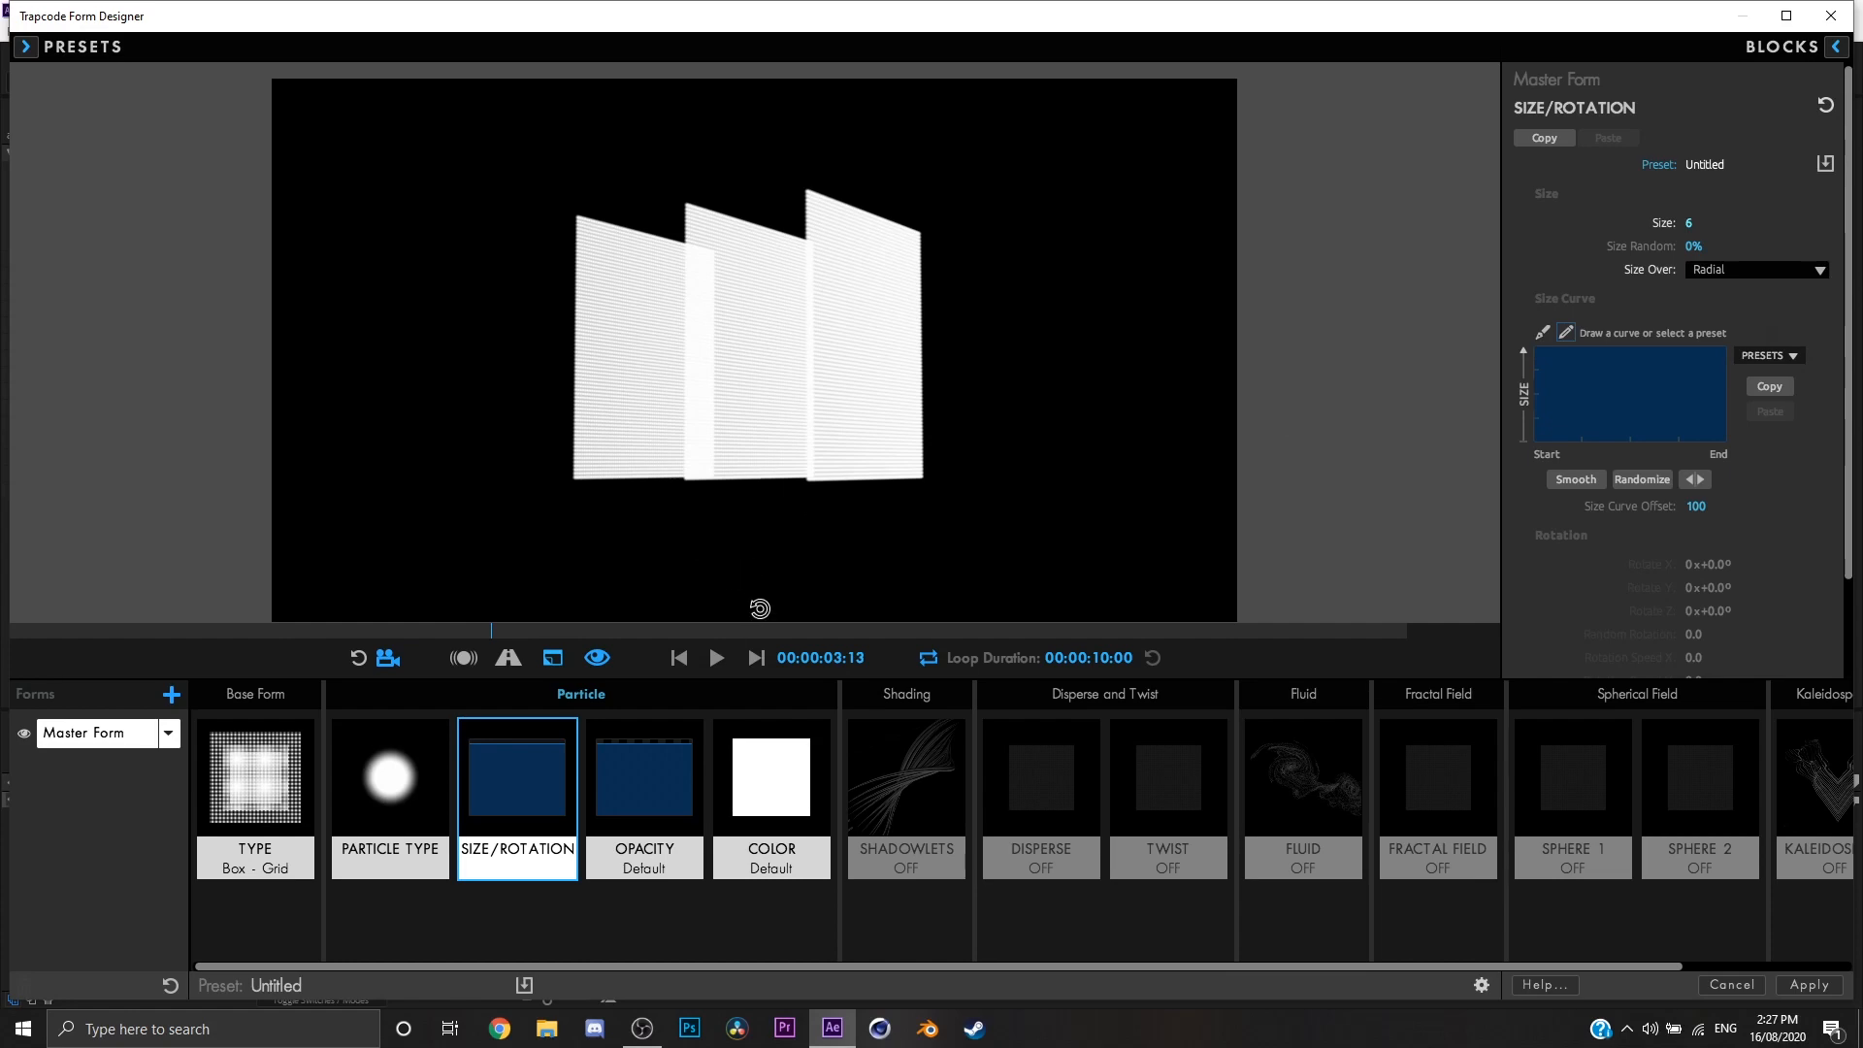
drag(996, 424, 918, 421)
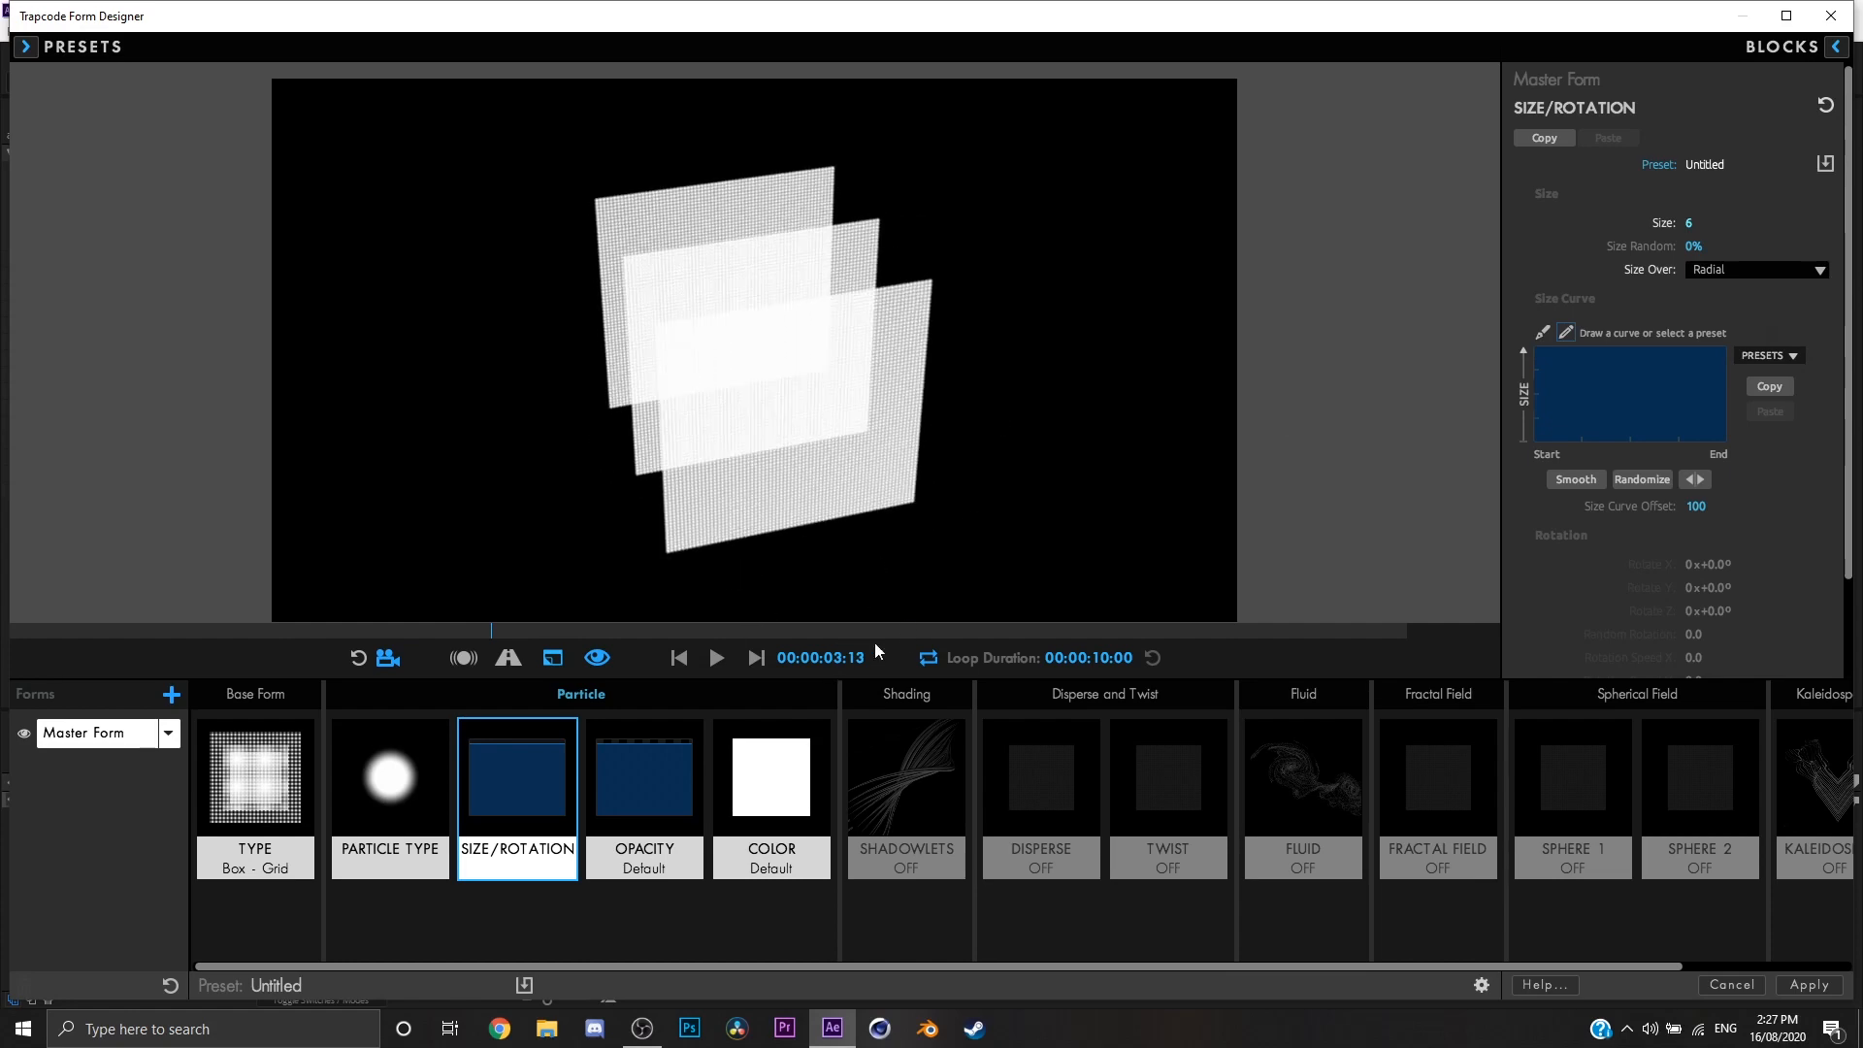
Step: In the Opacity settings, set Opacity Over to X and apply the triangular peak preset to the opacity curve
click(618, 803)
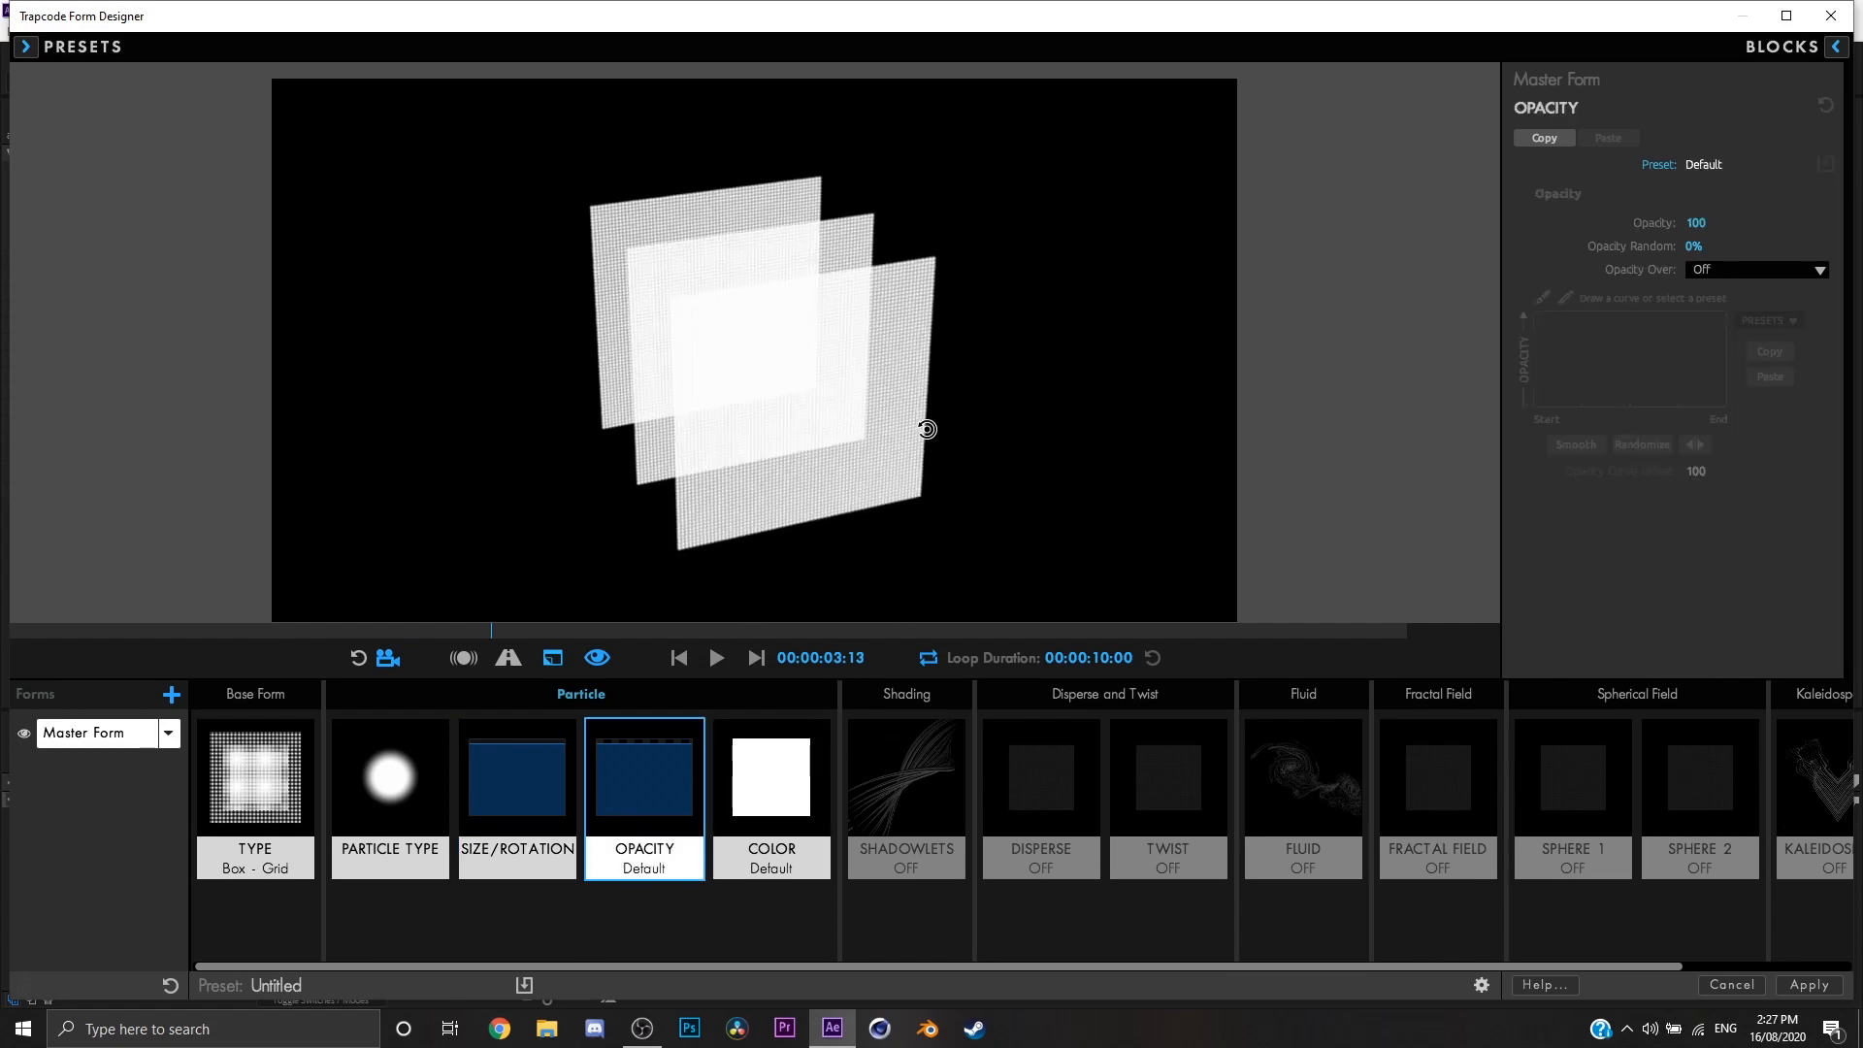
click(1718, 271)
click(1744, 311)
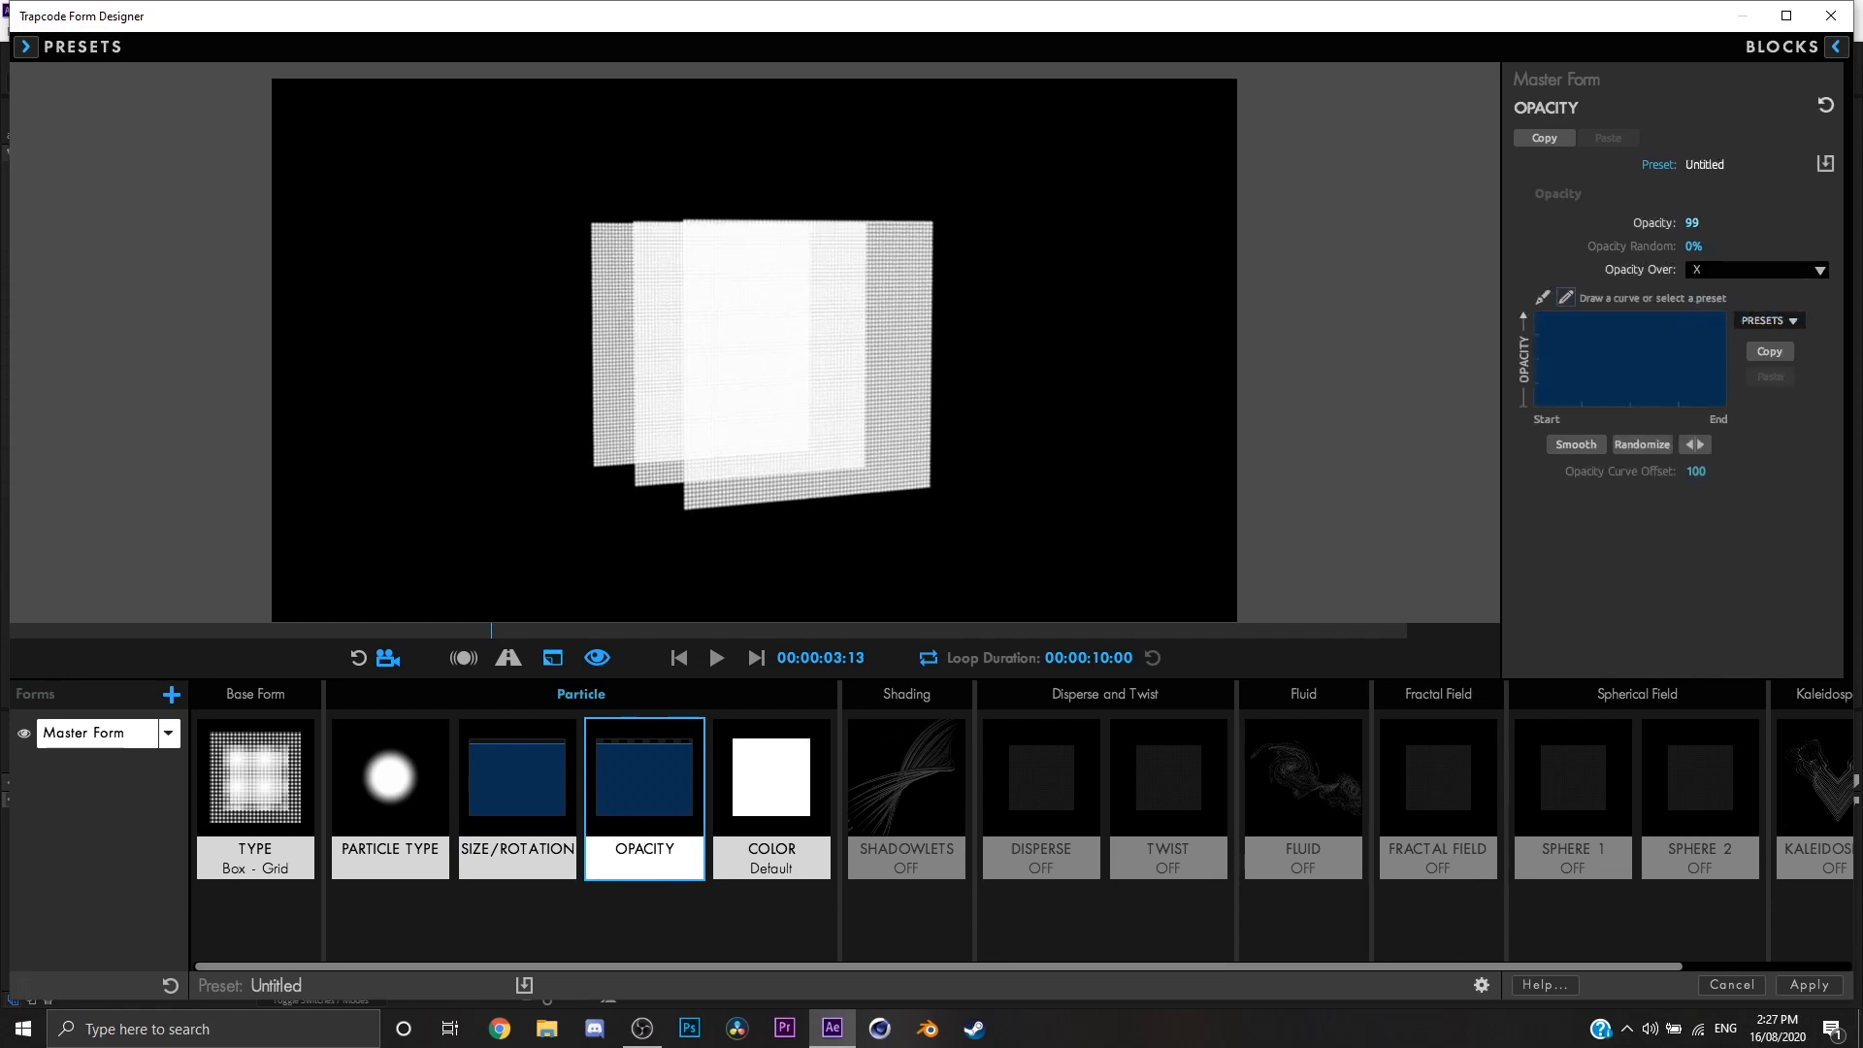
drag(1693, 245, 1693, 246)
click(1795, 321)
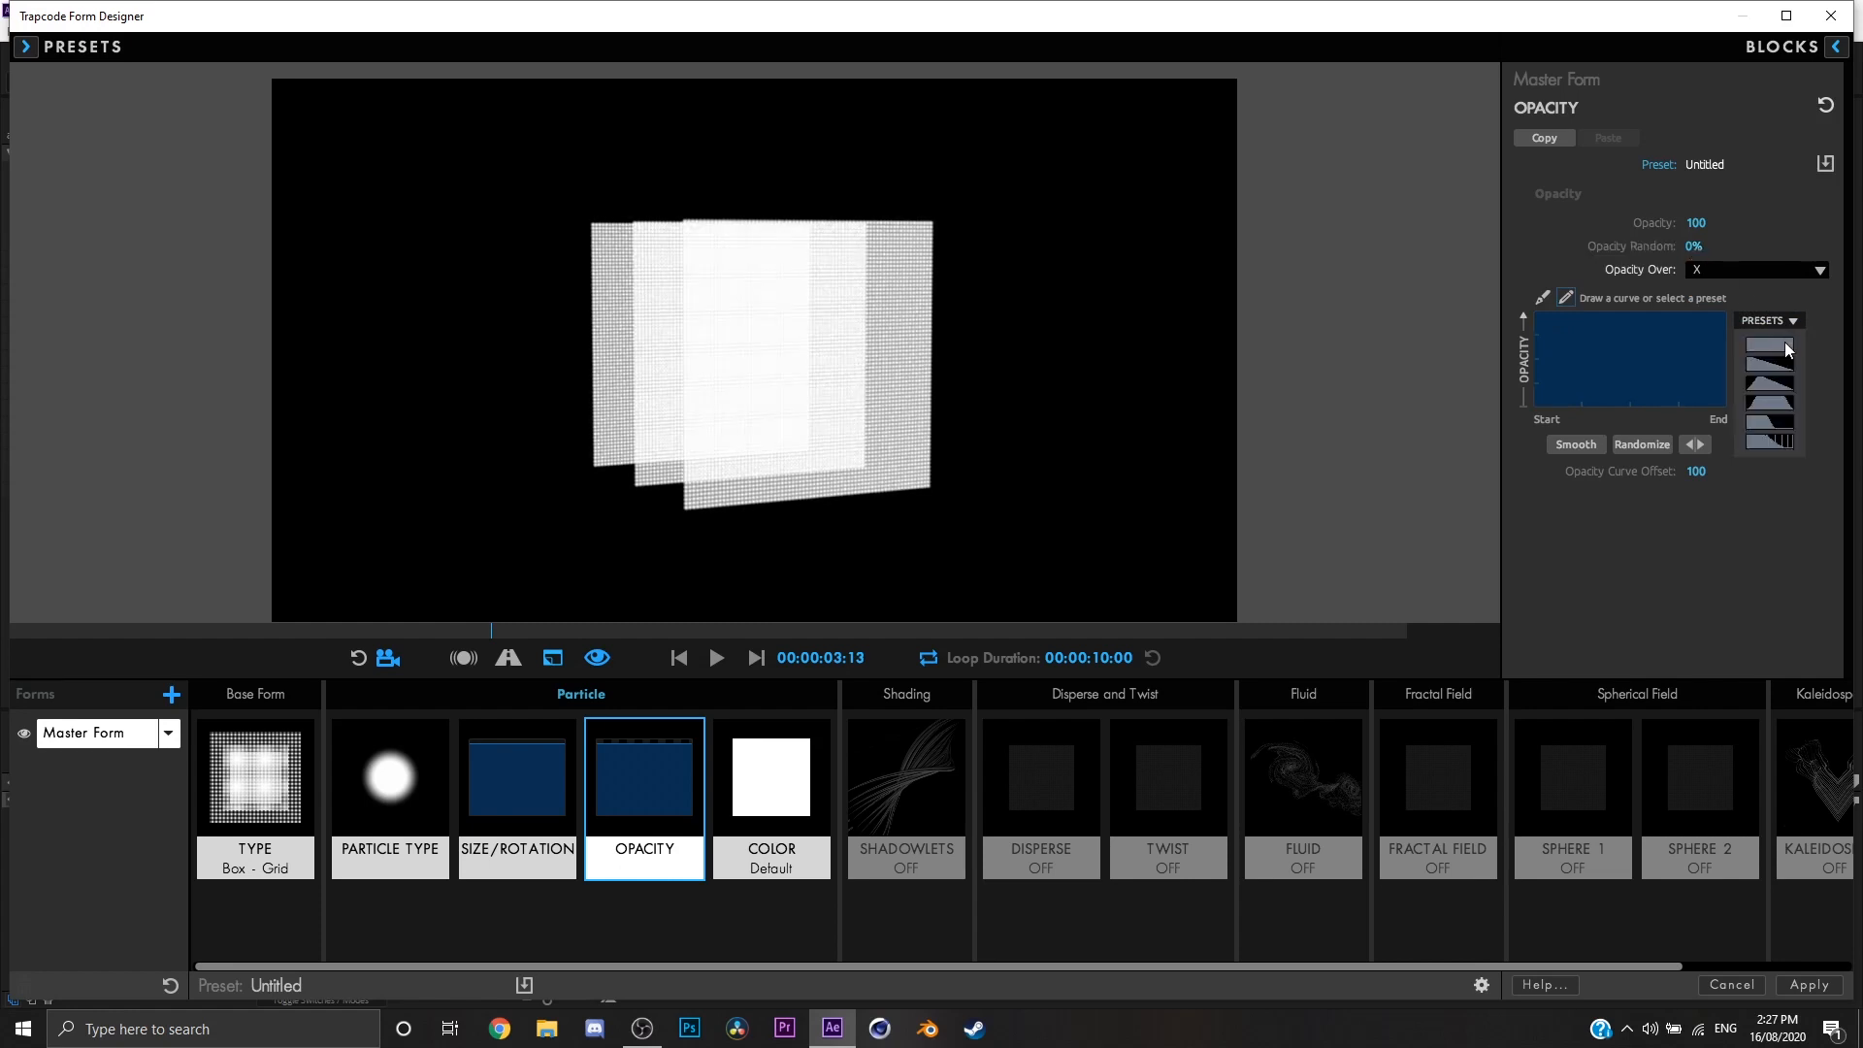
click(1783, 391)
drag(965, 392, 1386, 408)
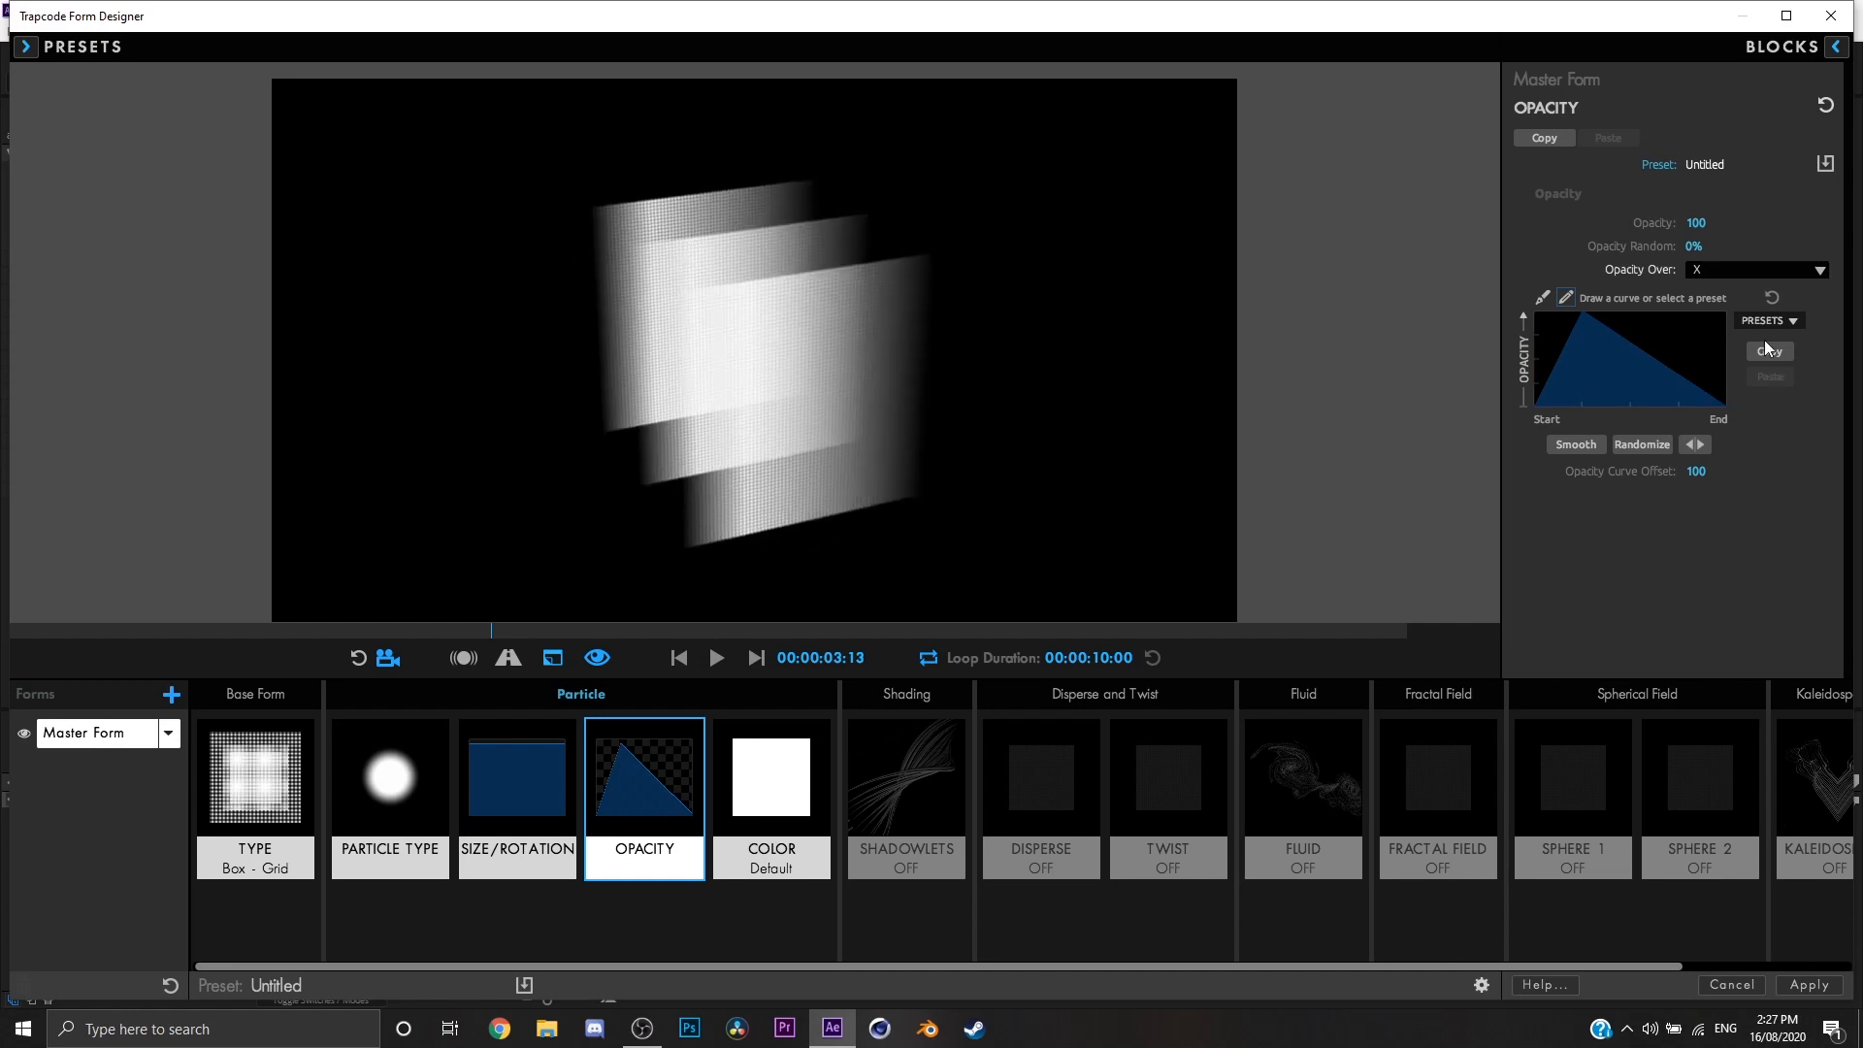
Step: Try the Y and Radial options for Opacity Over, and set it back to Off
click(1785, 272)
click(1737, 332)
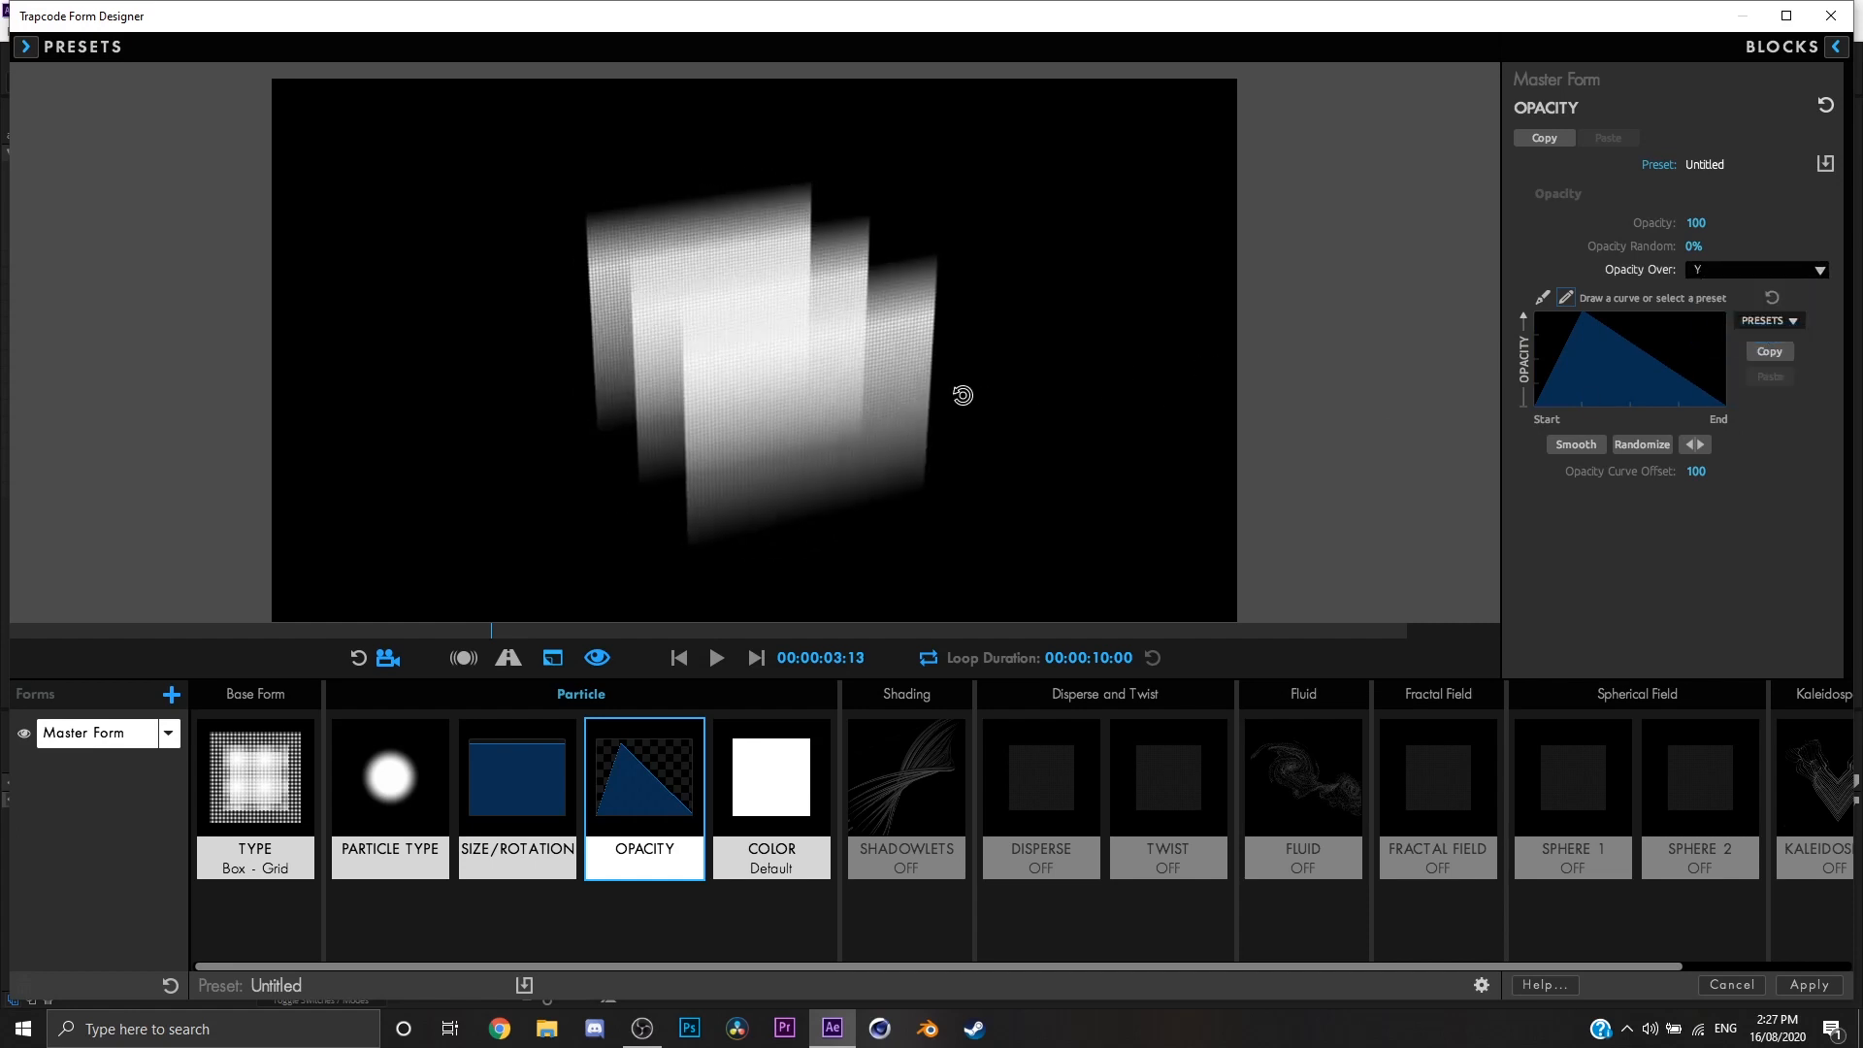
click(1761, 273)
click(1738, 374)
mouse_move(951, 393)
mouse_down()
mouse_move(985, 404)
mouse_move(937, 367)
mouse_move(928, 403)
mouse_move(986, 404)
mouse_up()
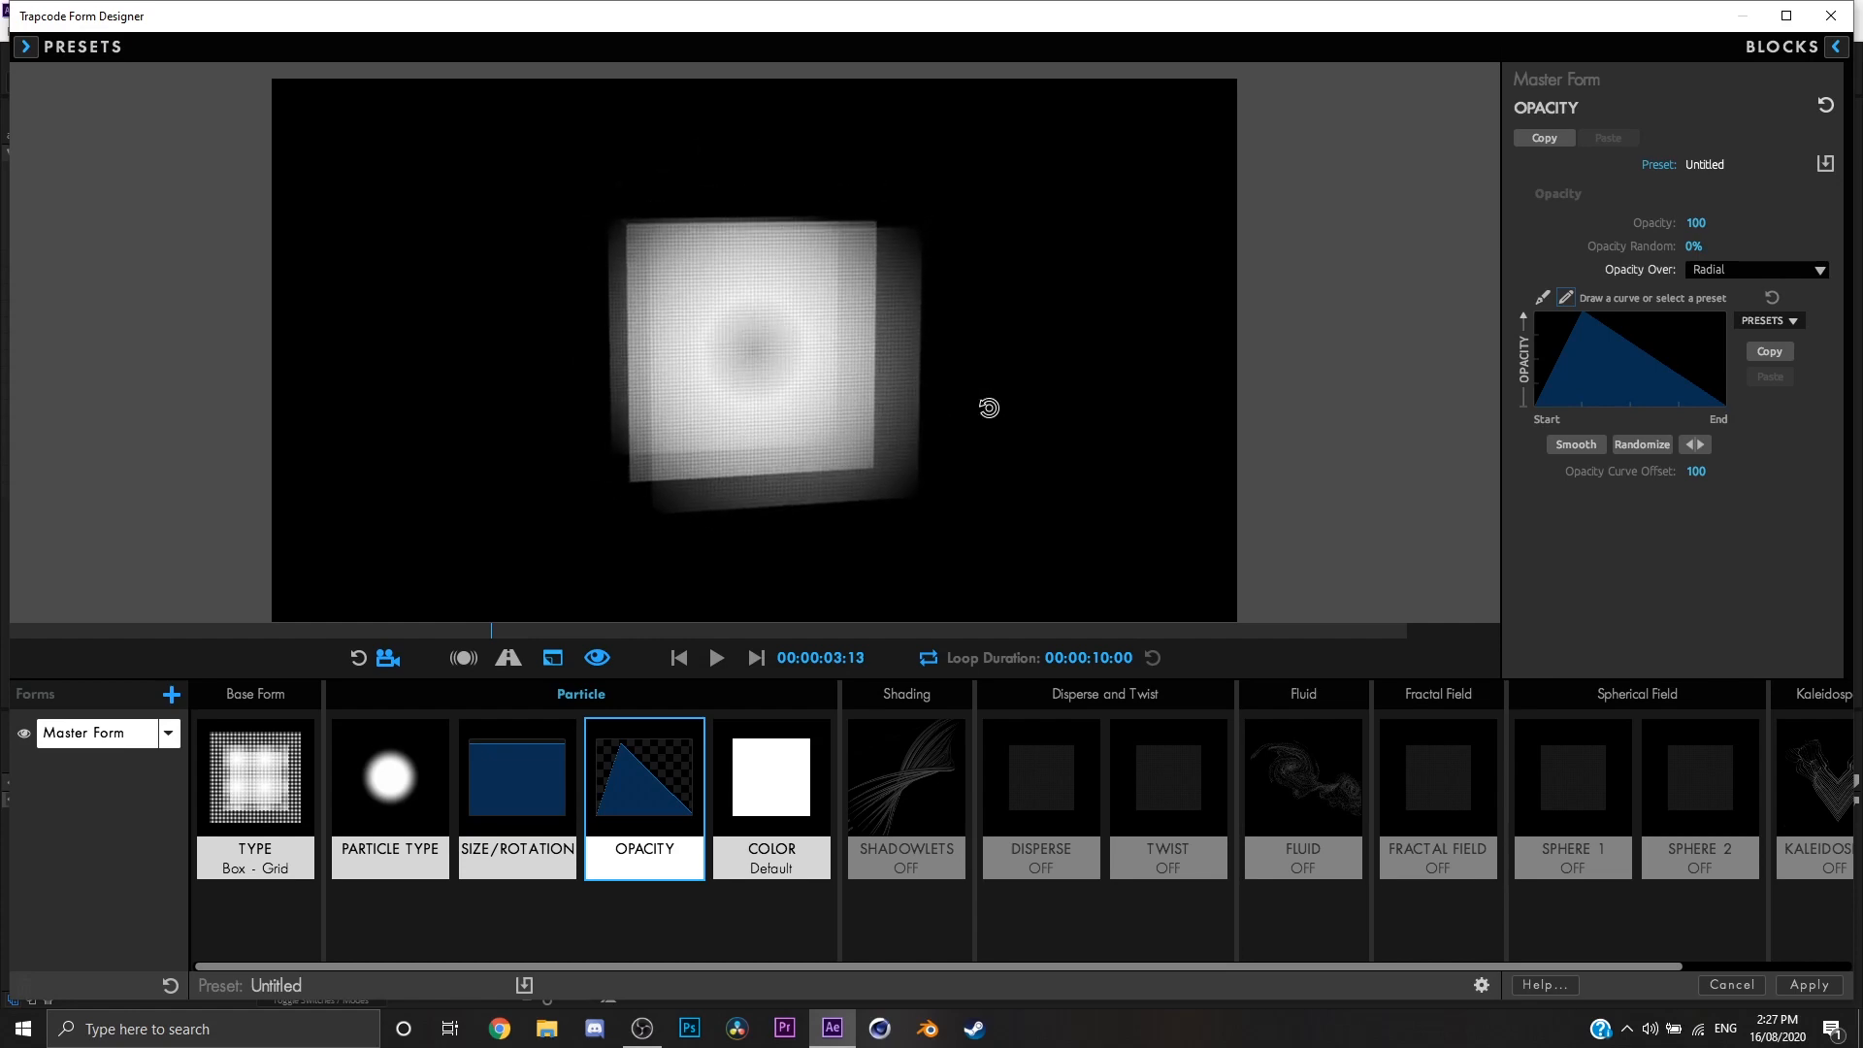
click(1750, 272)
click(1738, 291)
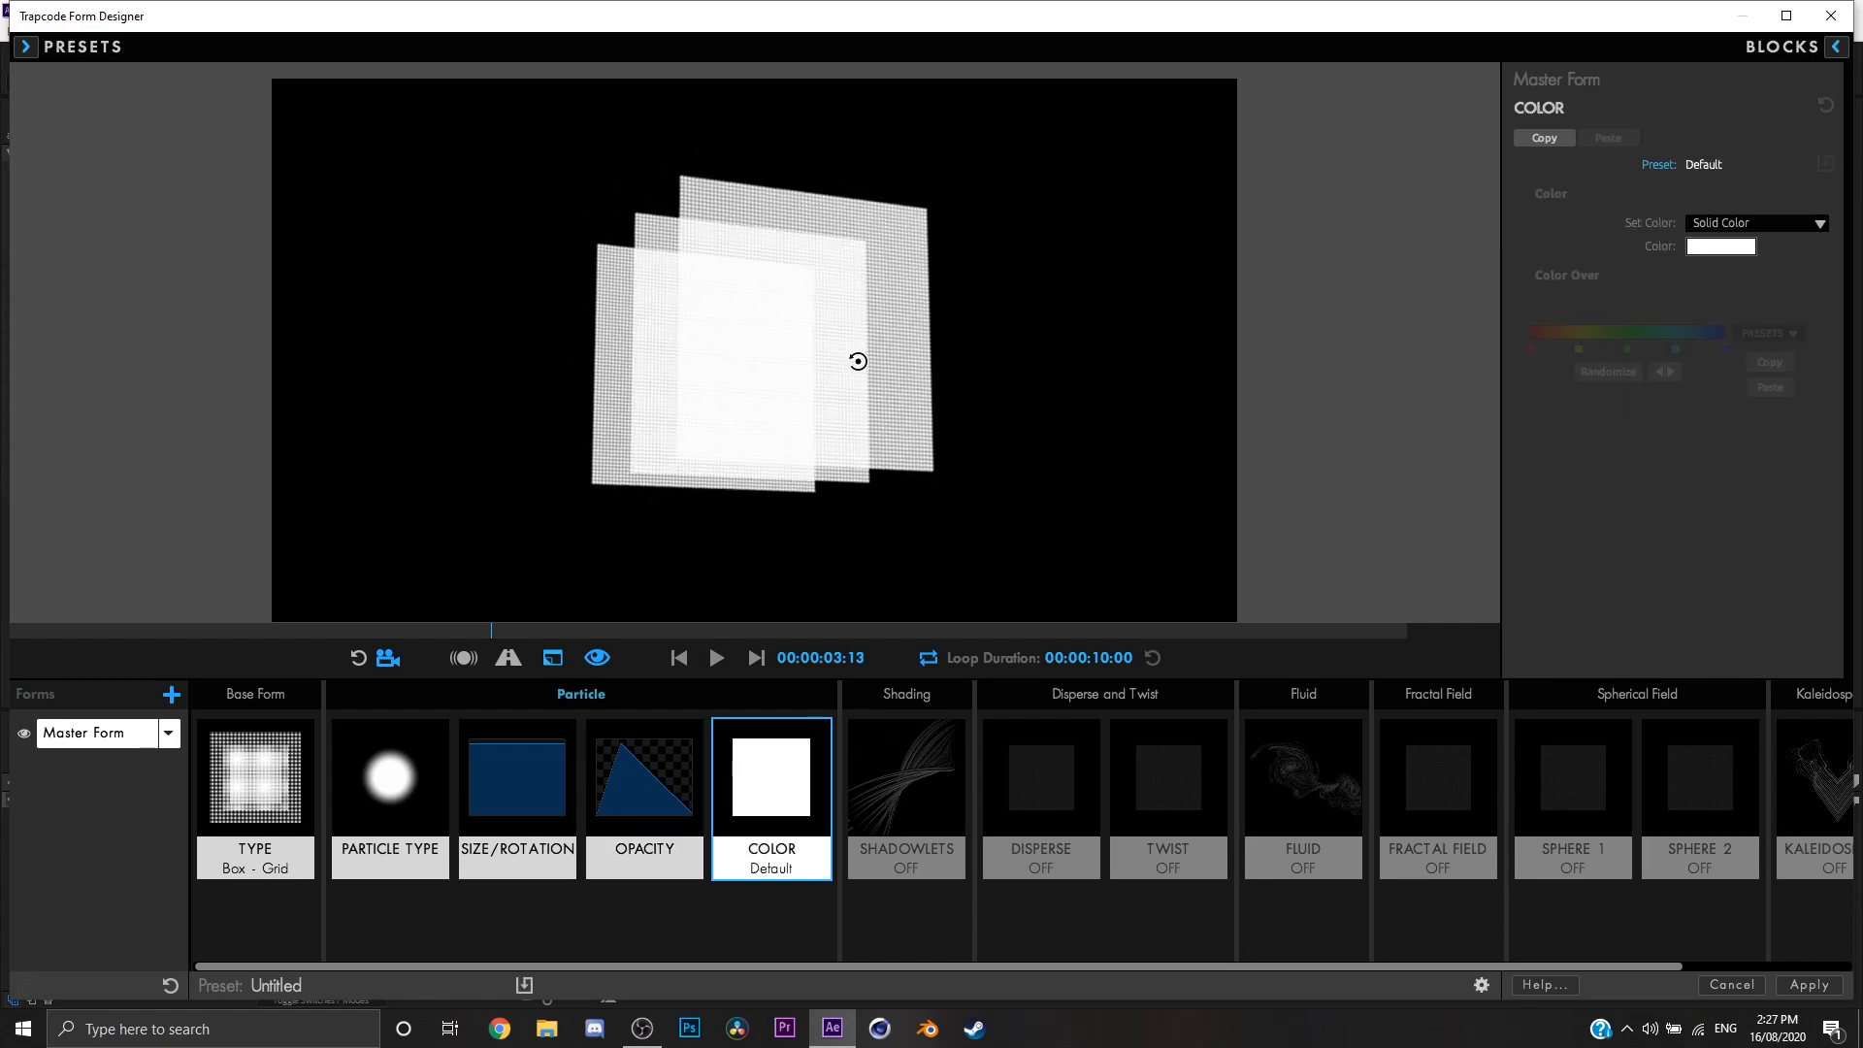
Step: In the Color settings, change Set Color to Over X for a gradient across the grid
click(1758, 224)
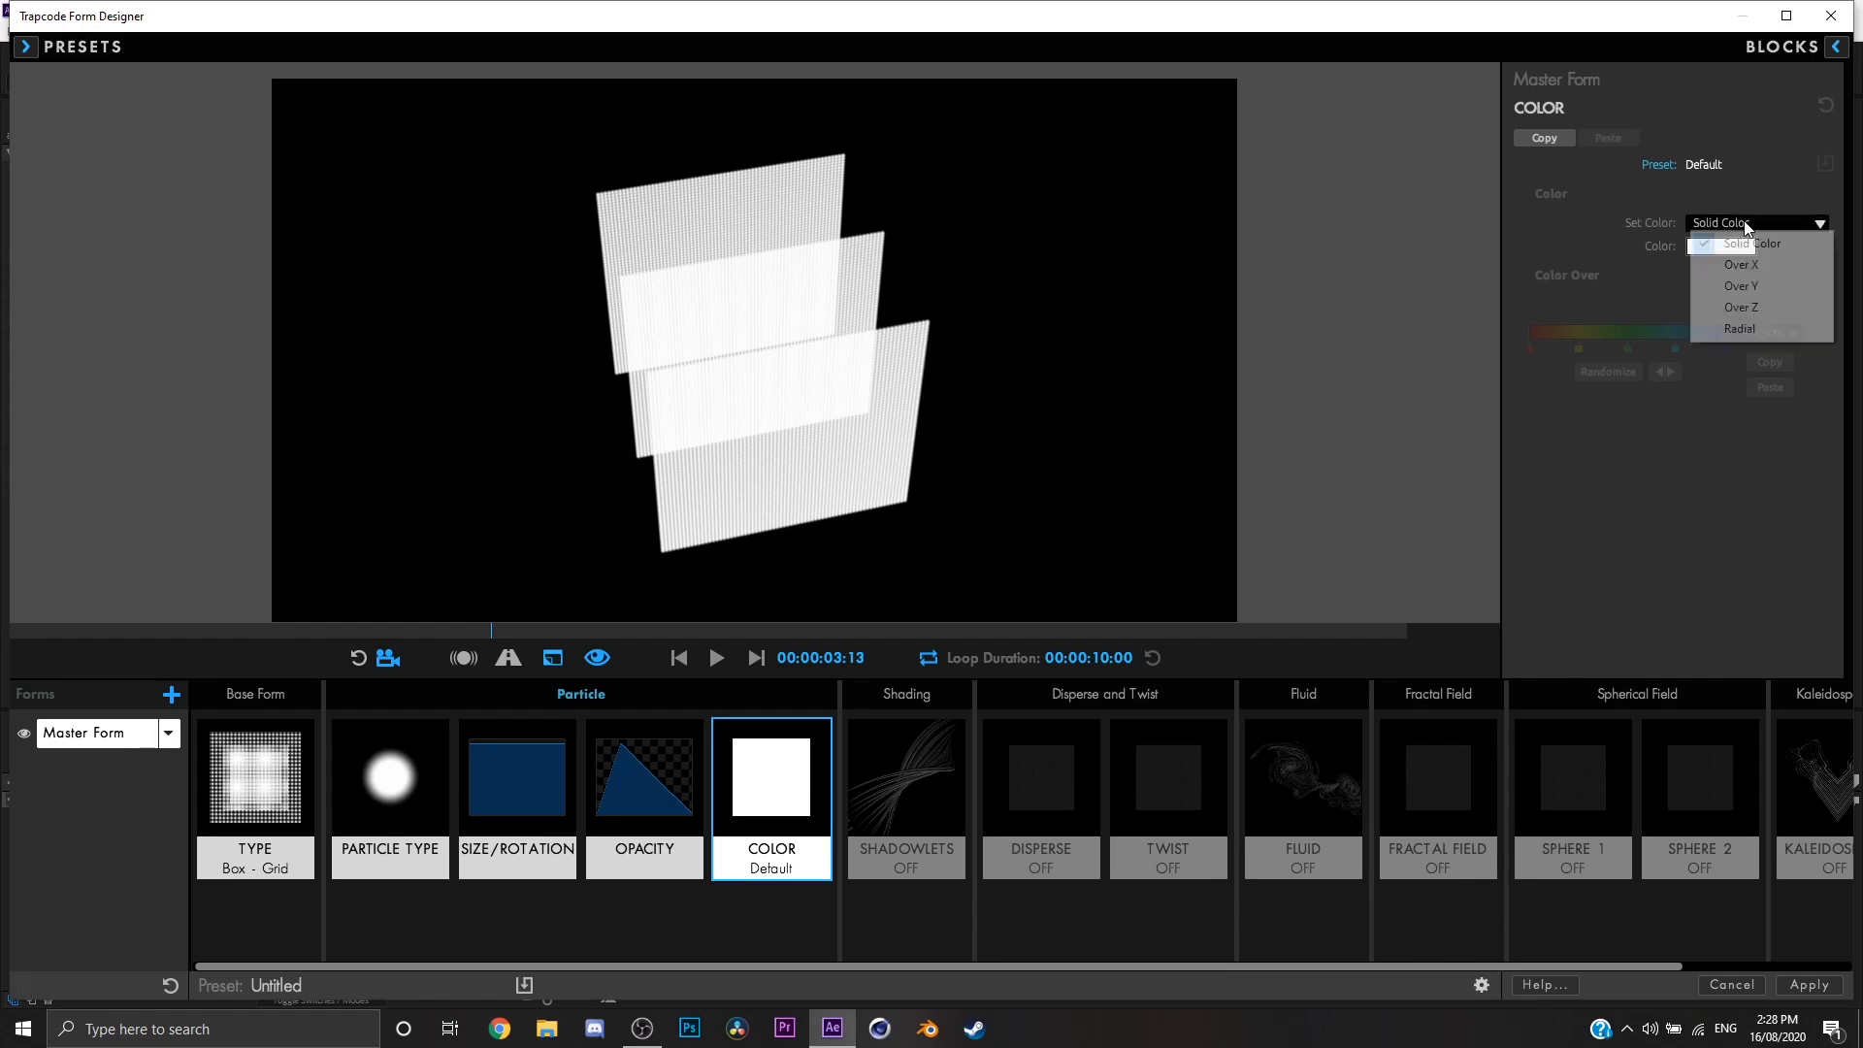
click(1750, 264)
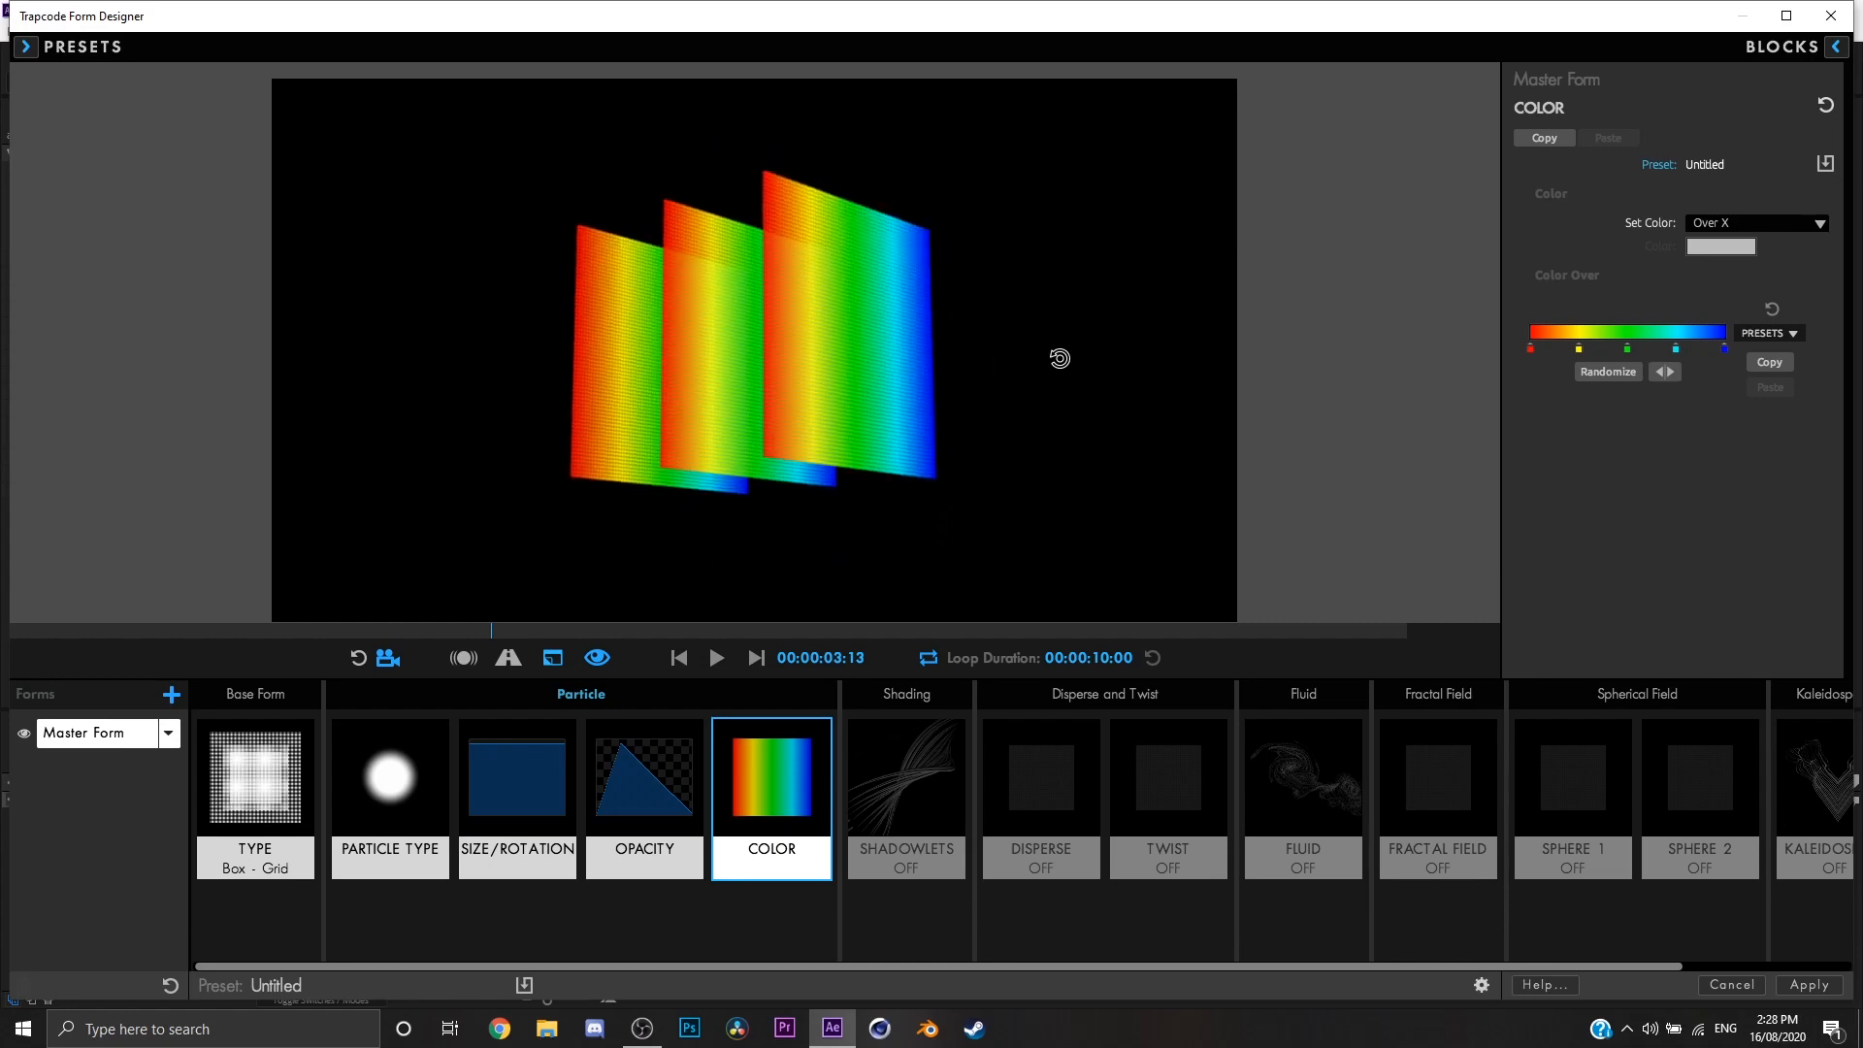
Step: Randomize the colors of the Color Over gradient three times
click(1604, 371)
click(1604, 371)
click(1604, 370)
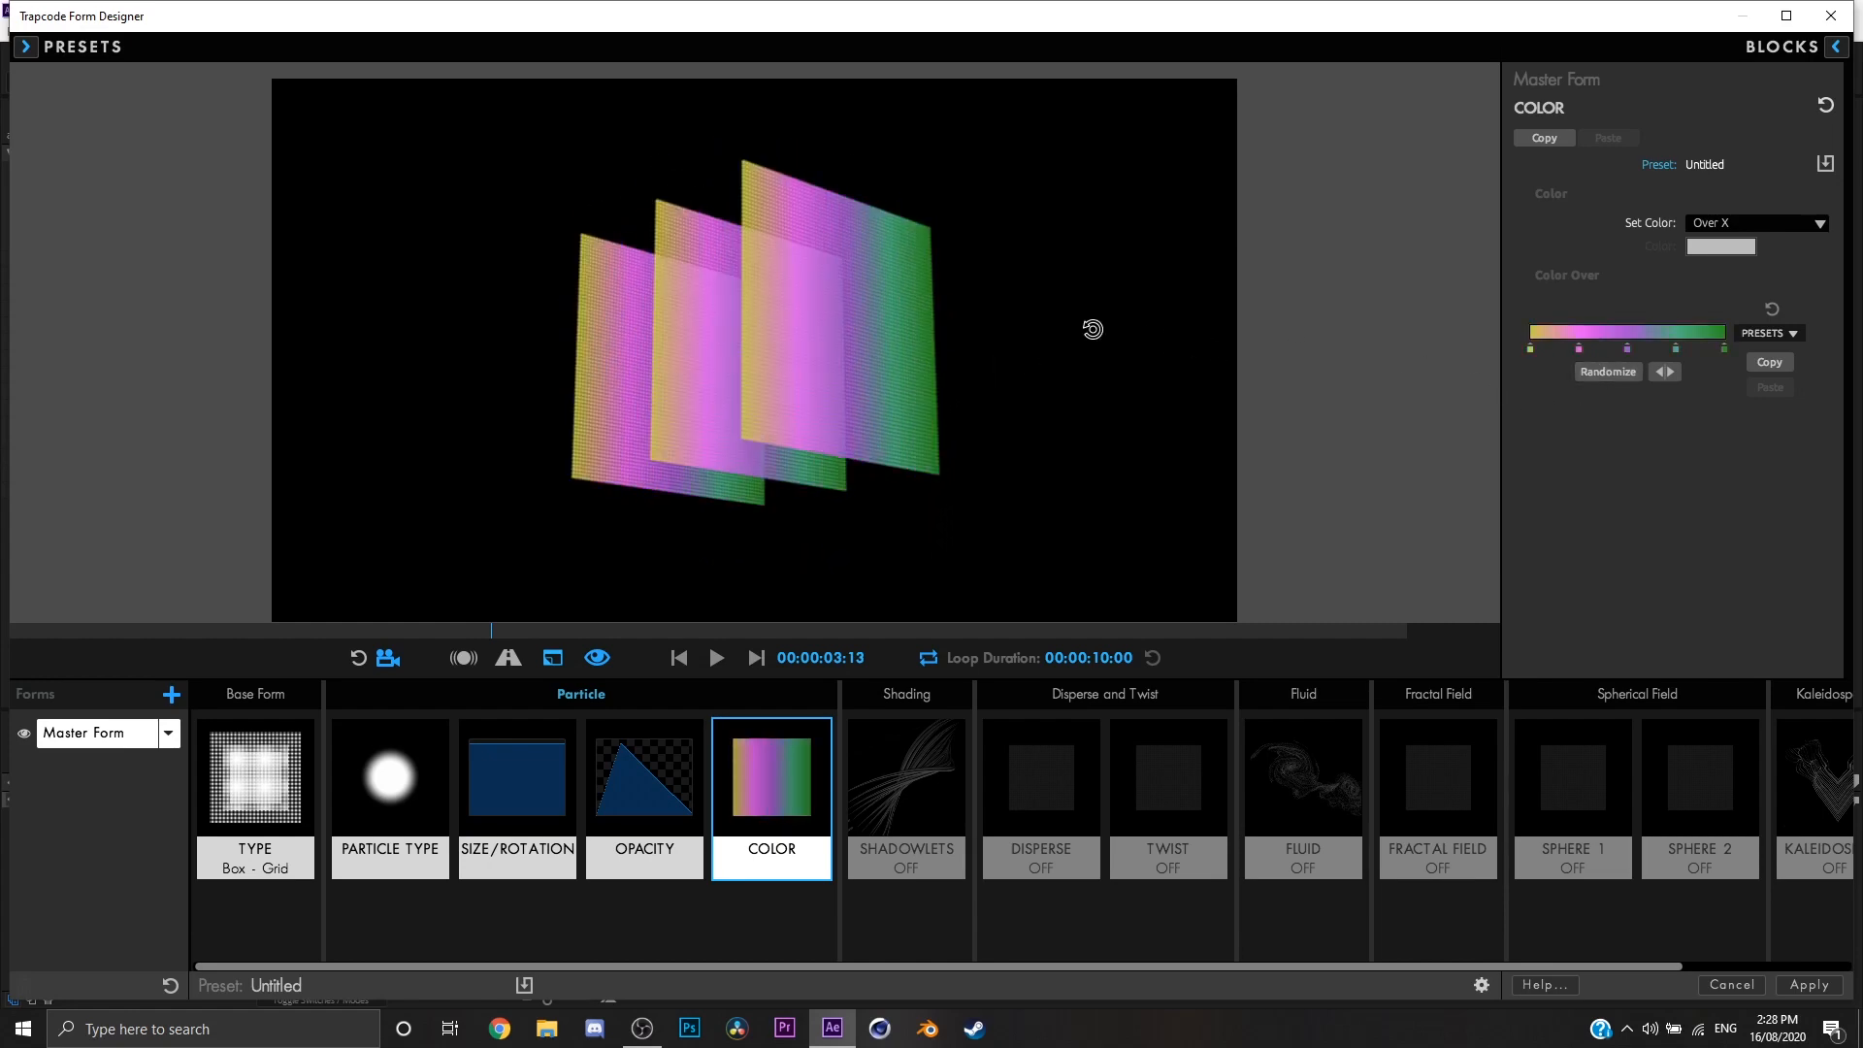
drag(1093, 329, 1079, 375)
Step: Try the Over Y, Over Z and Radial options for Set Color, and set it back to Solid Color
click(1735, 223)
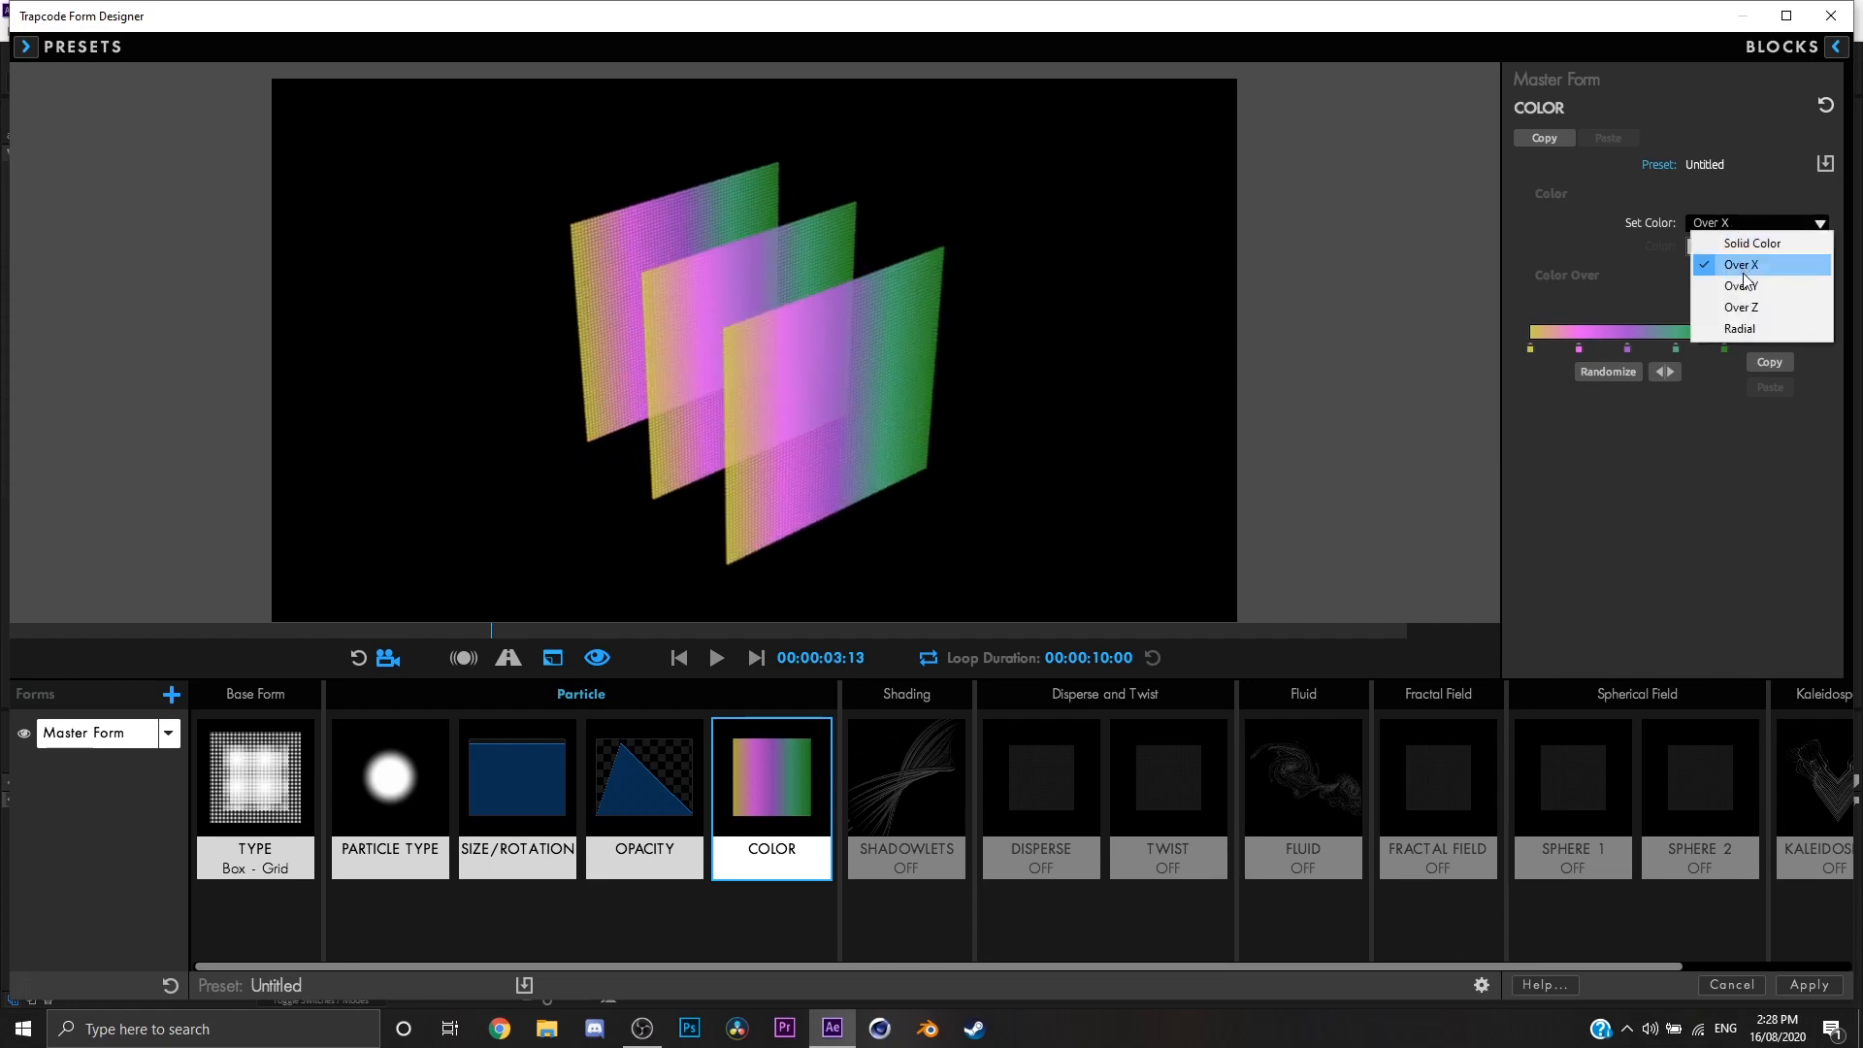
click(1721, 293)
click(1772, 224)
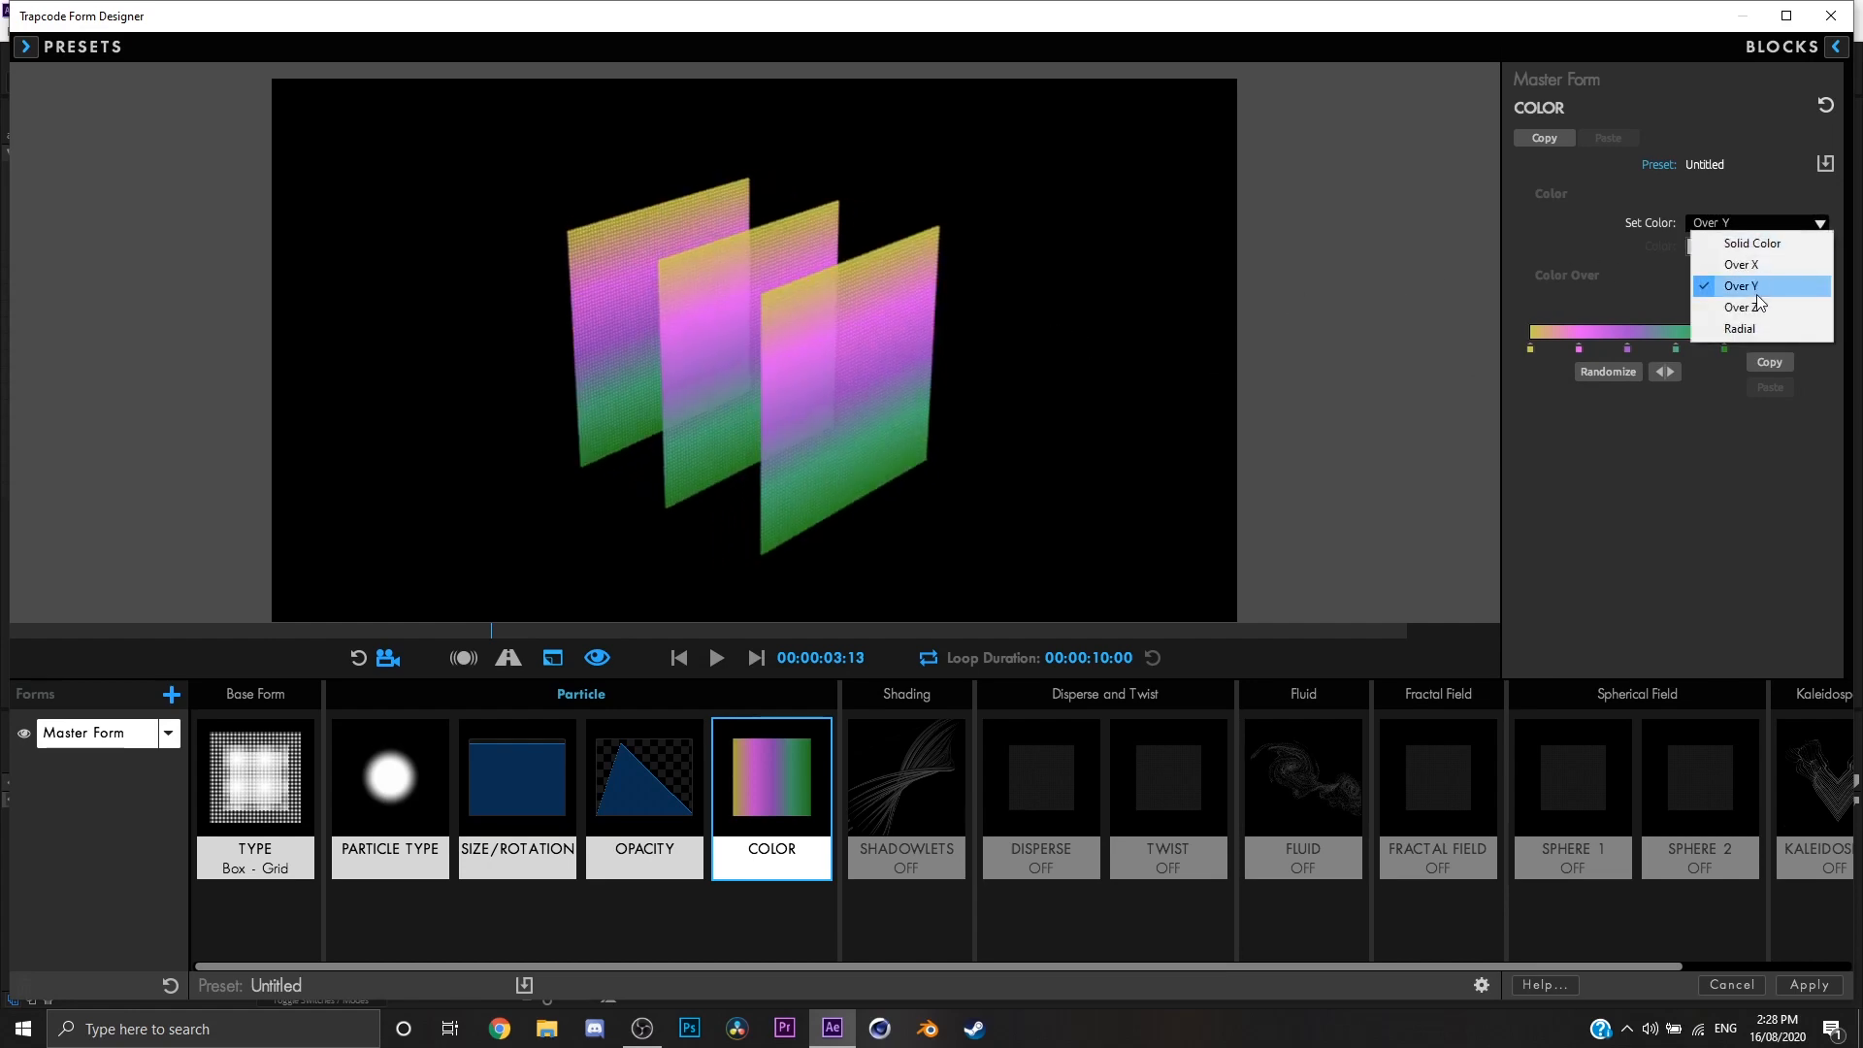
click(1741, 306)
drag(1062, 356, 1192, 311)
click(1758, 225)
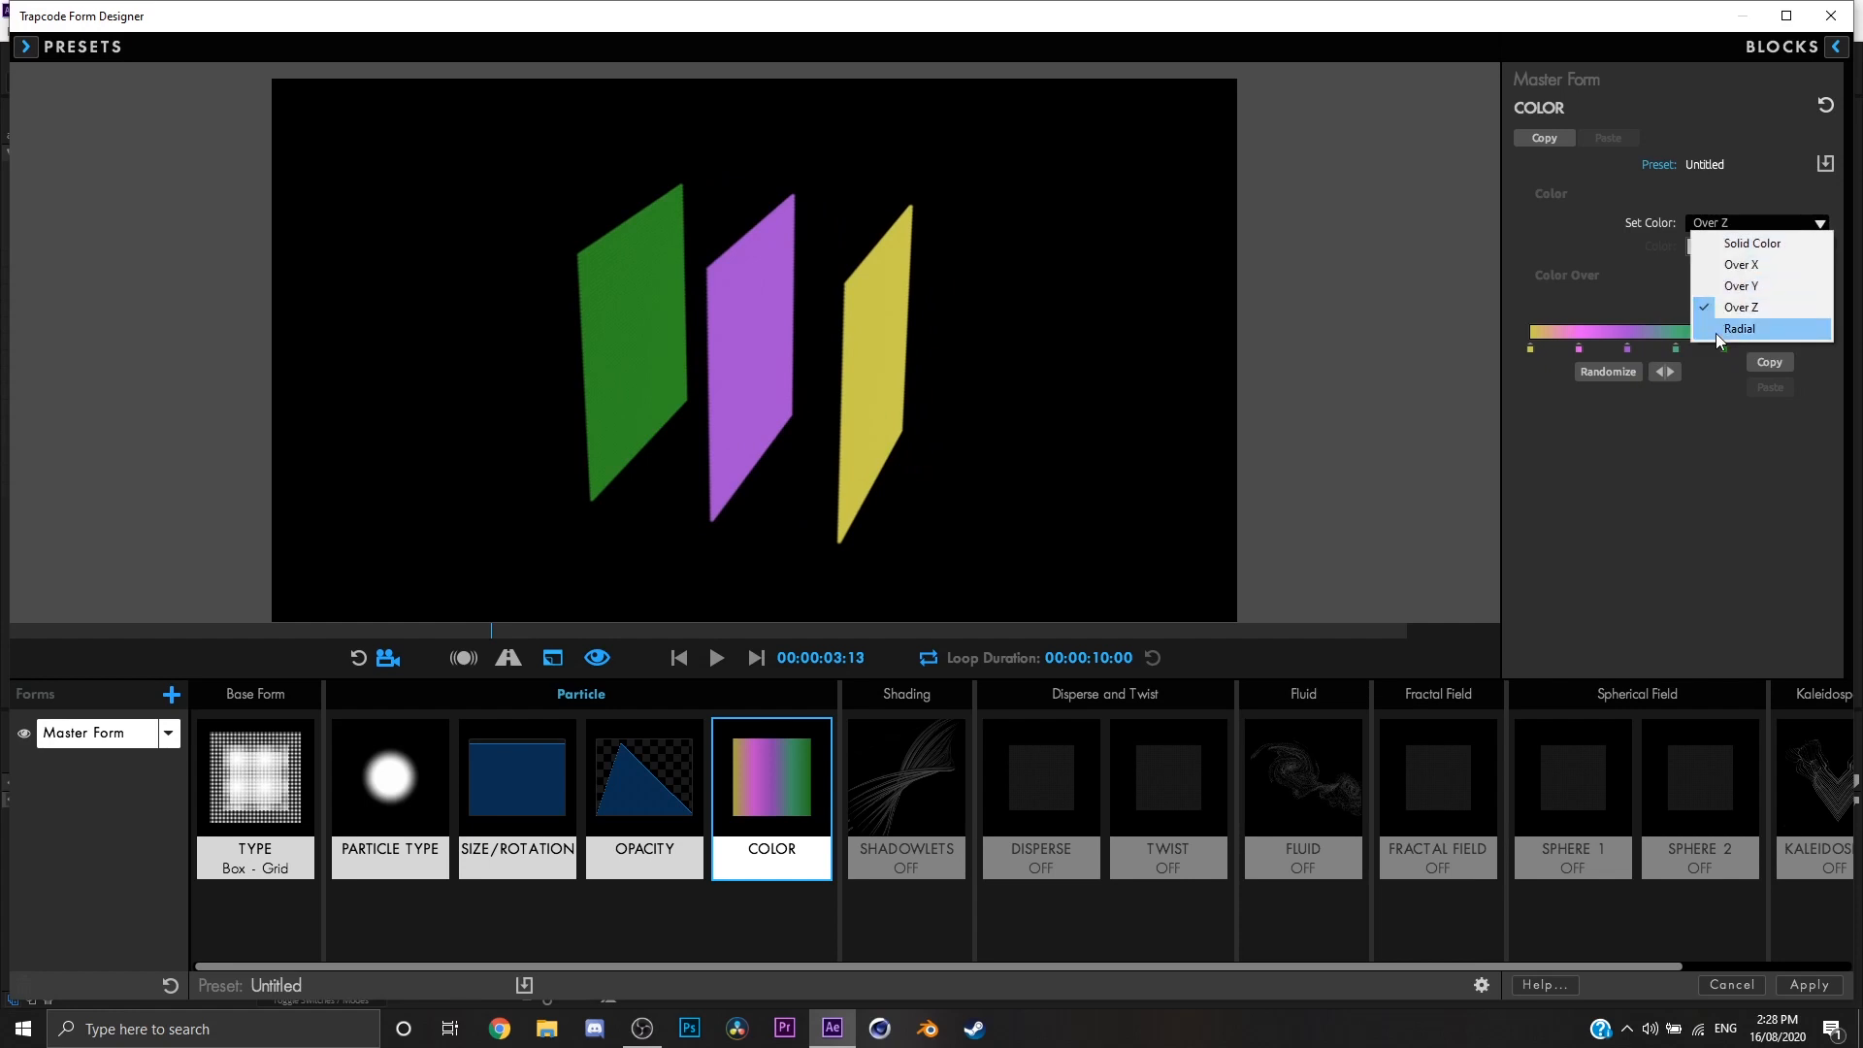
click(1716, 331)
drag(1054, 372, 974, 420)
click(1714, 230)
click(1714, 246)
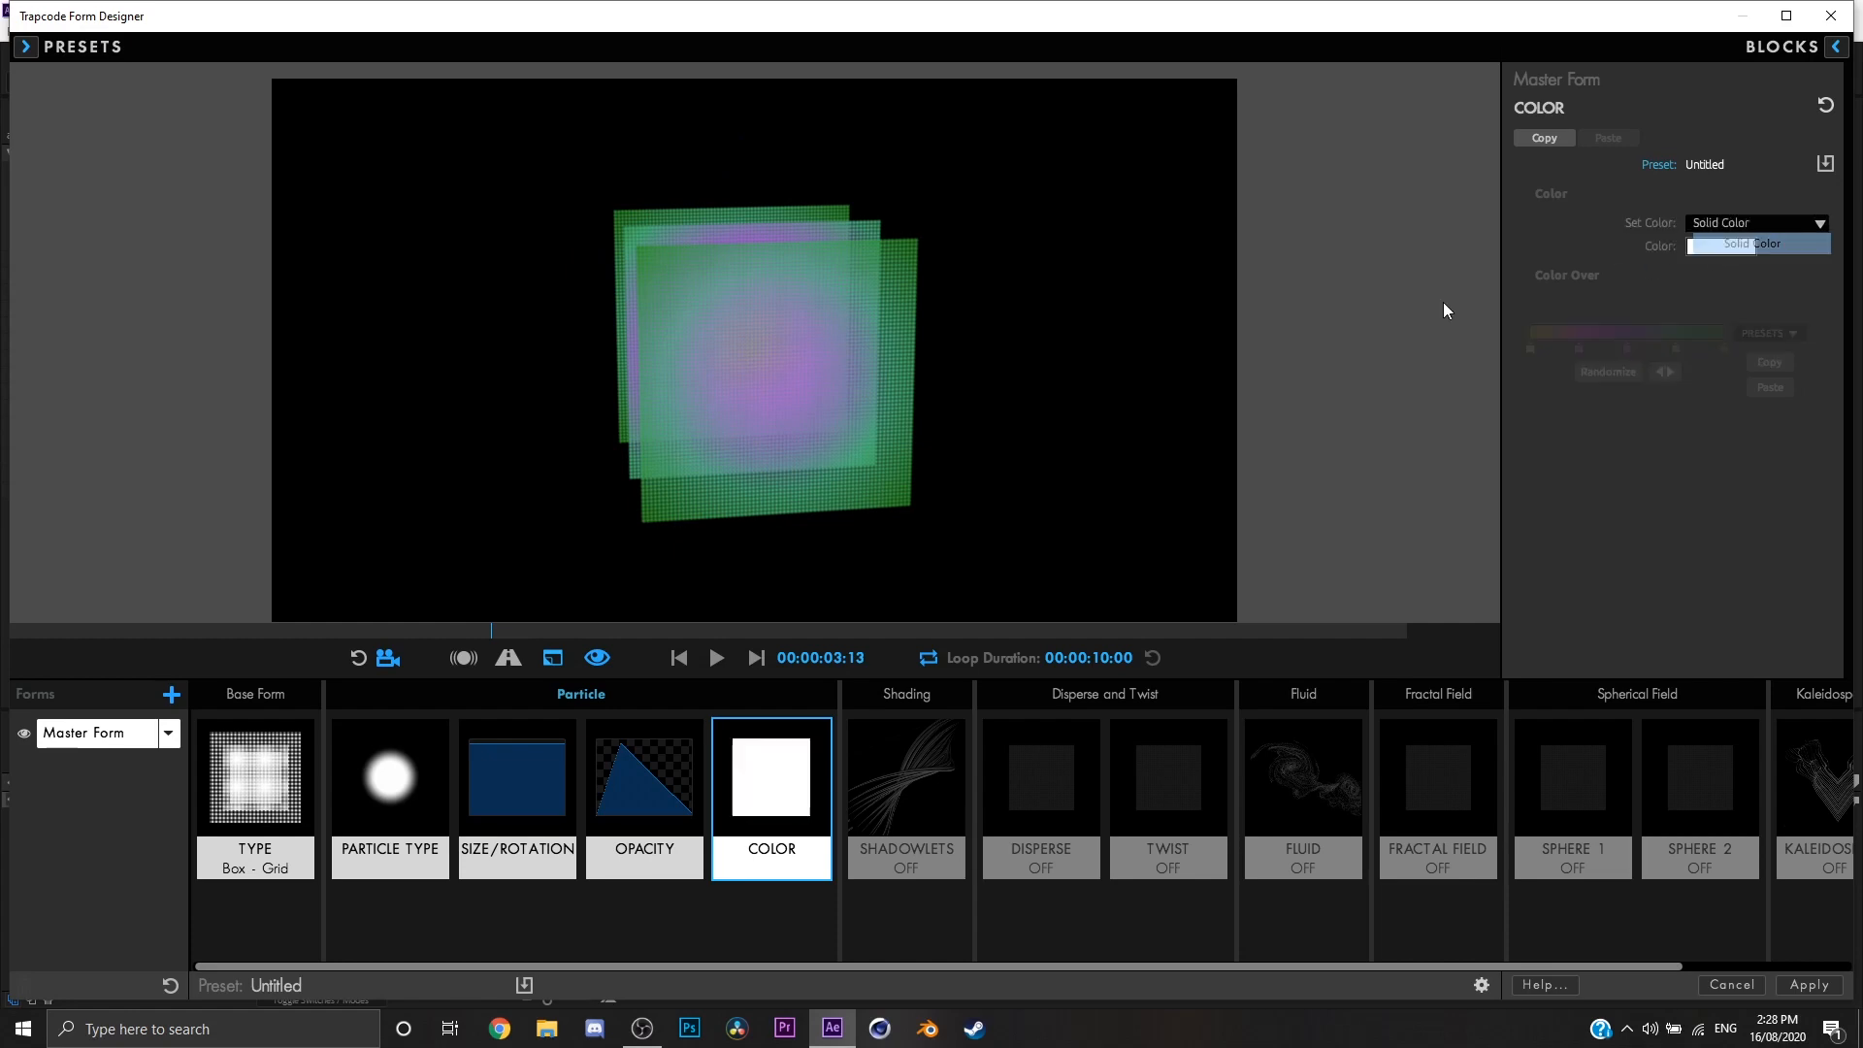
Step: Turn on Shadowlet in the Shadowlets settings and view the shading from another angle
click(898, 777)
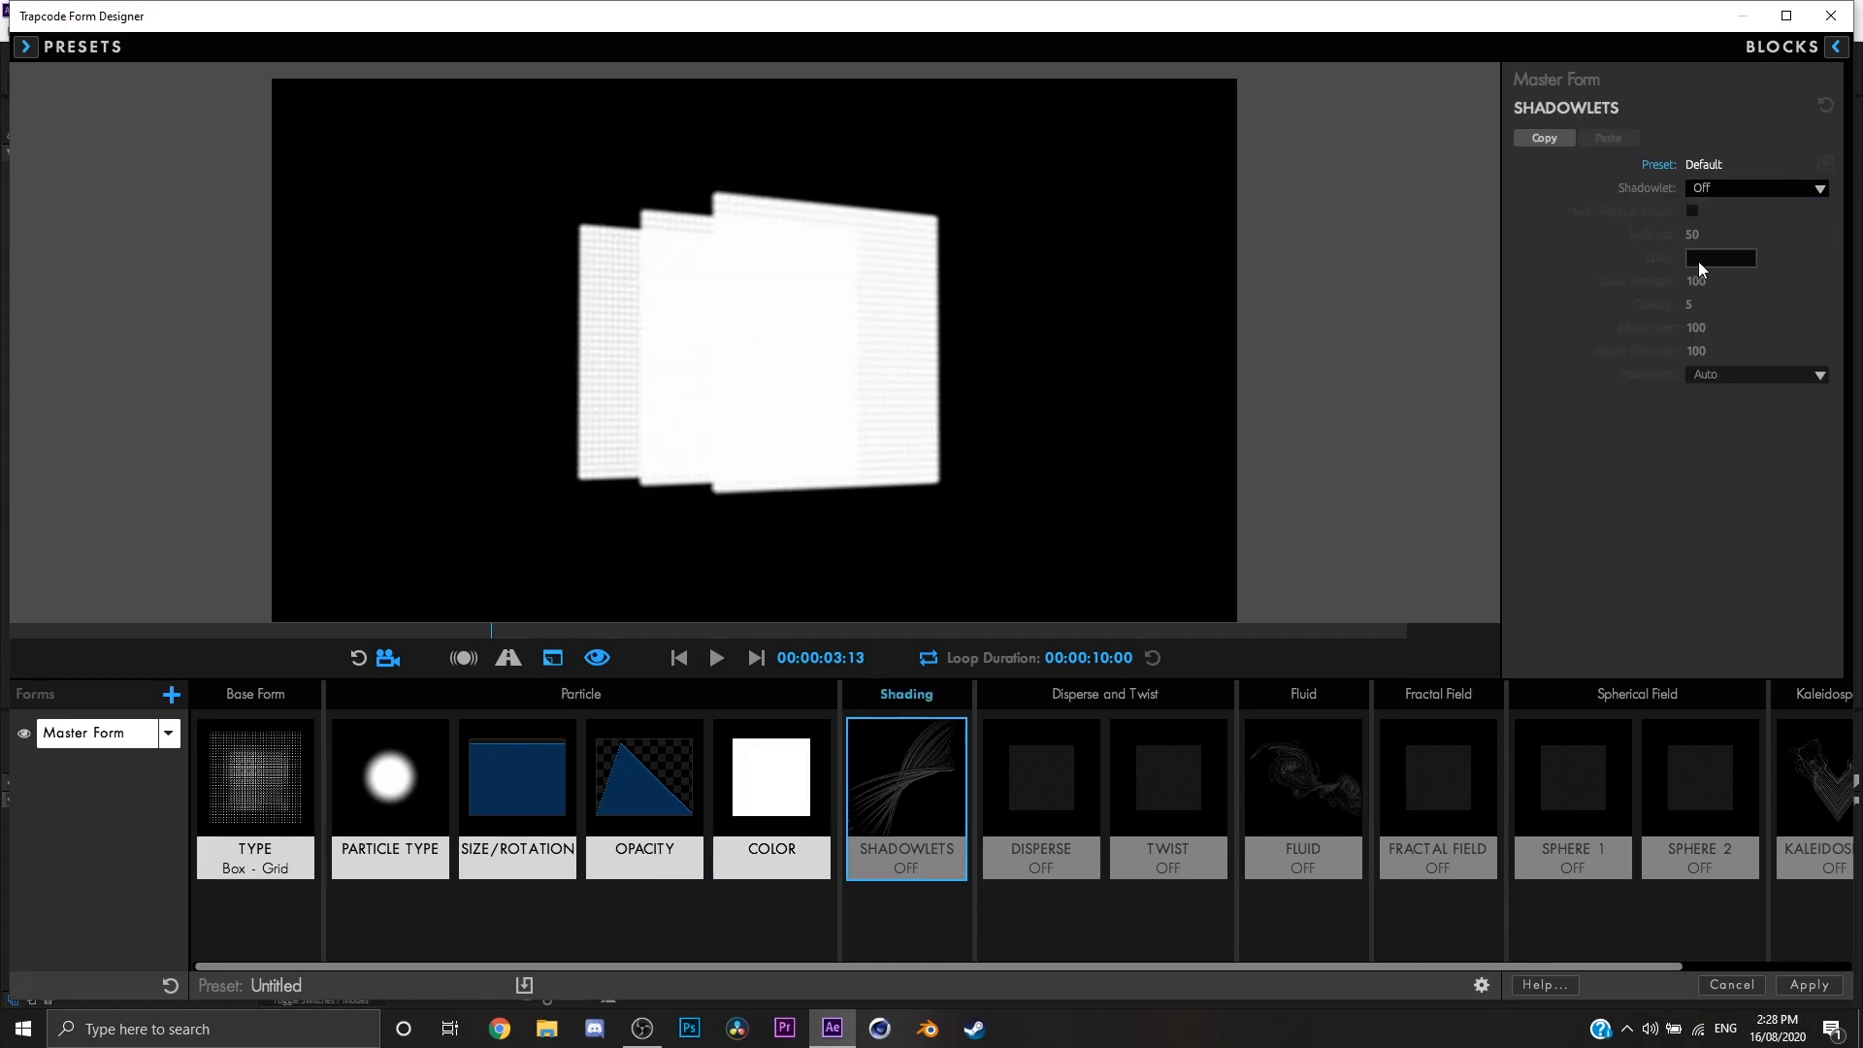
click(1704, 190)
click(1711, 219)
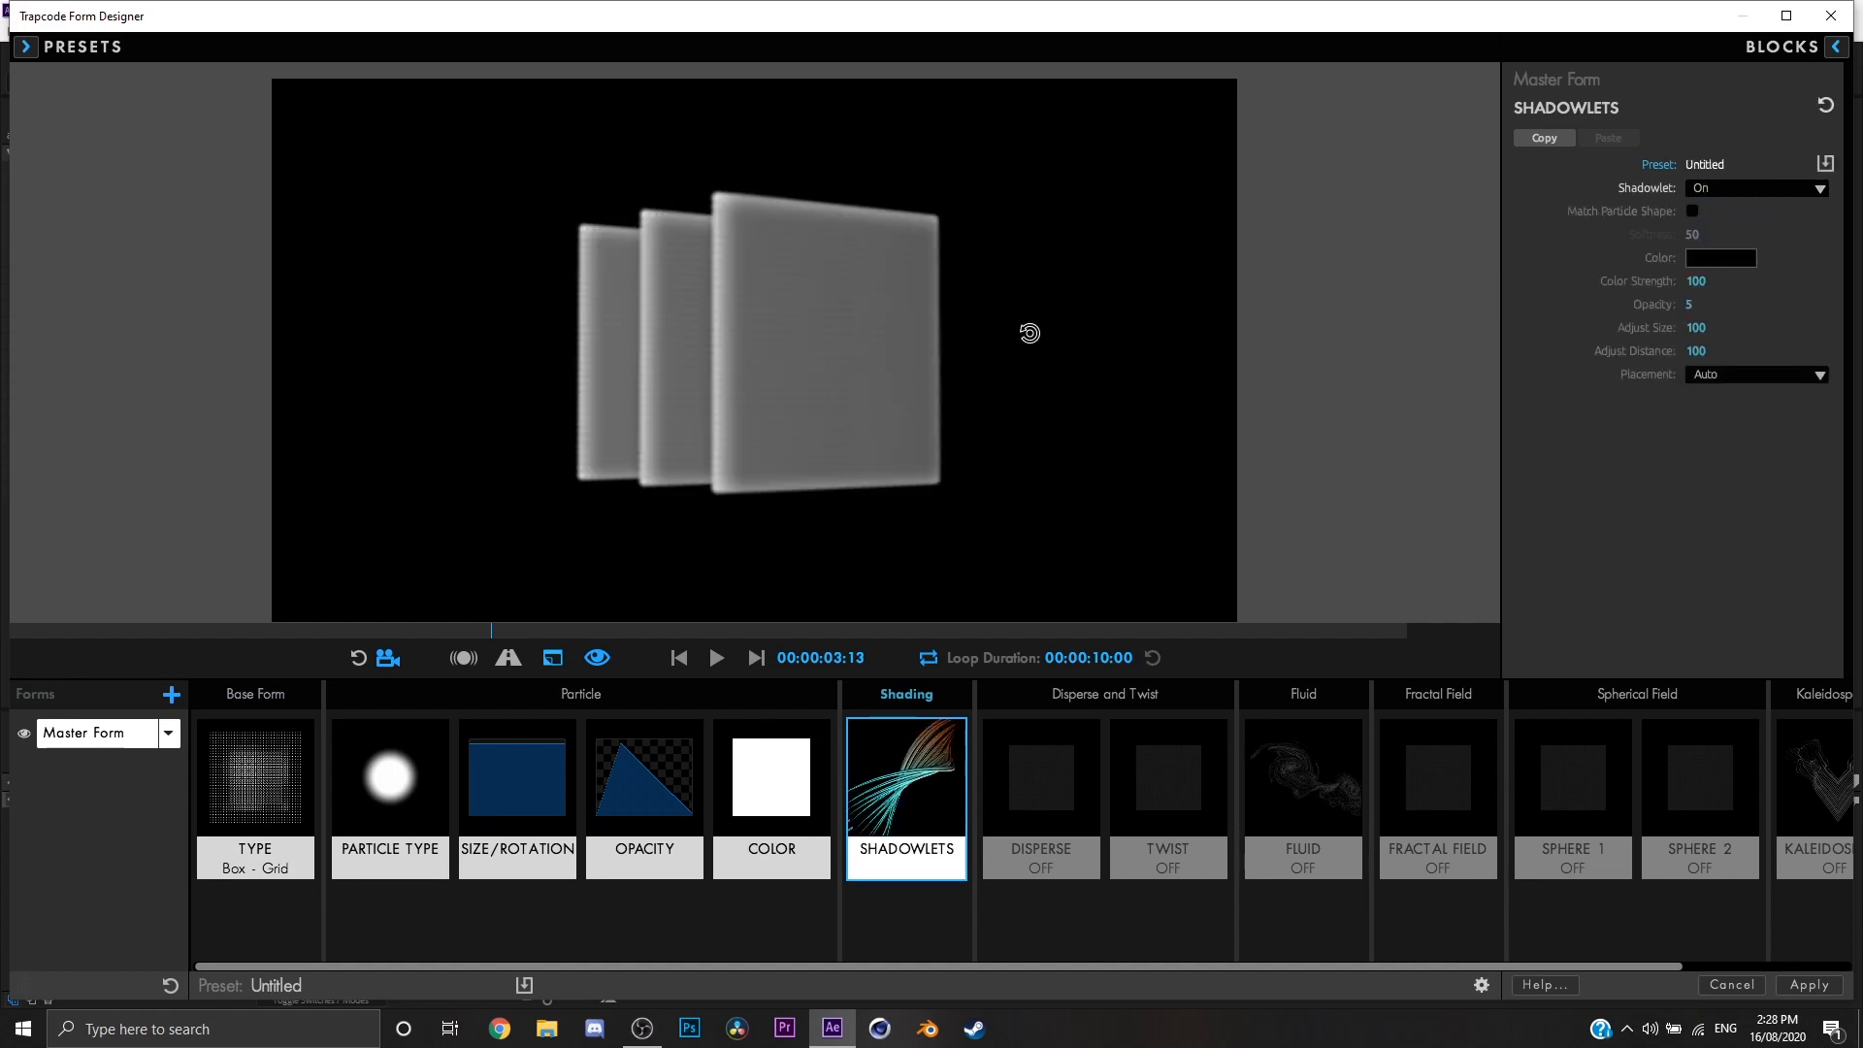
drag(1004, 363, 971, 335)
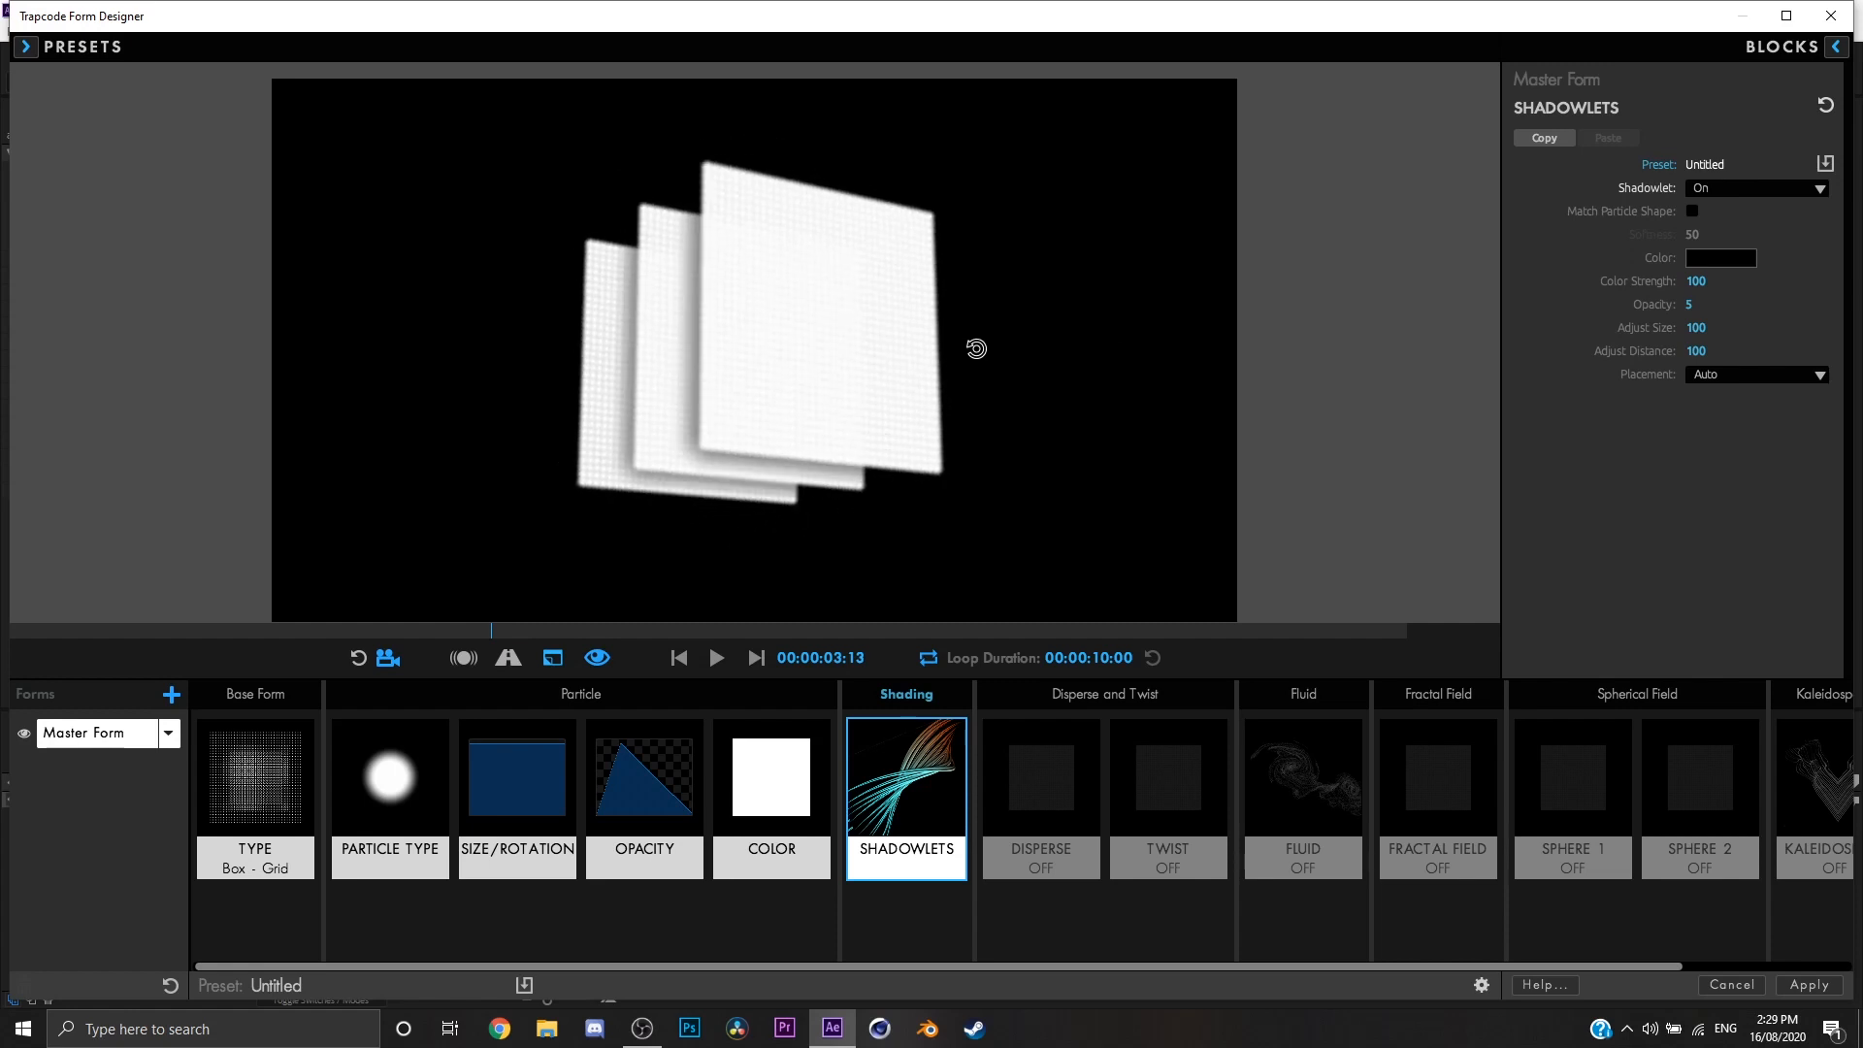
Step: Lower the shadowlet's Color Strength to 62 and inspect the shaded layers from several angles
drag(1693, 276, 1681, 278)
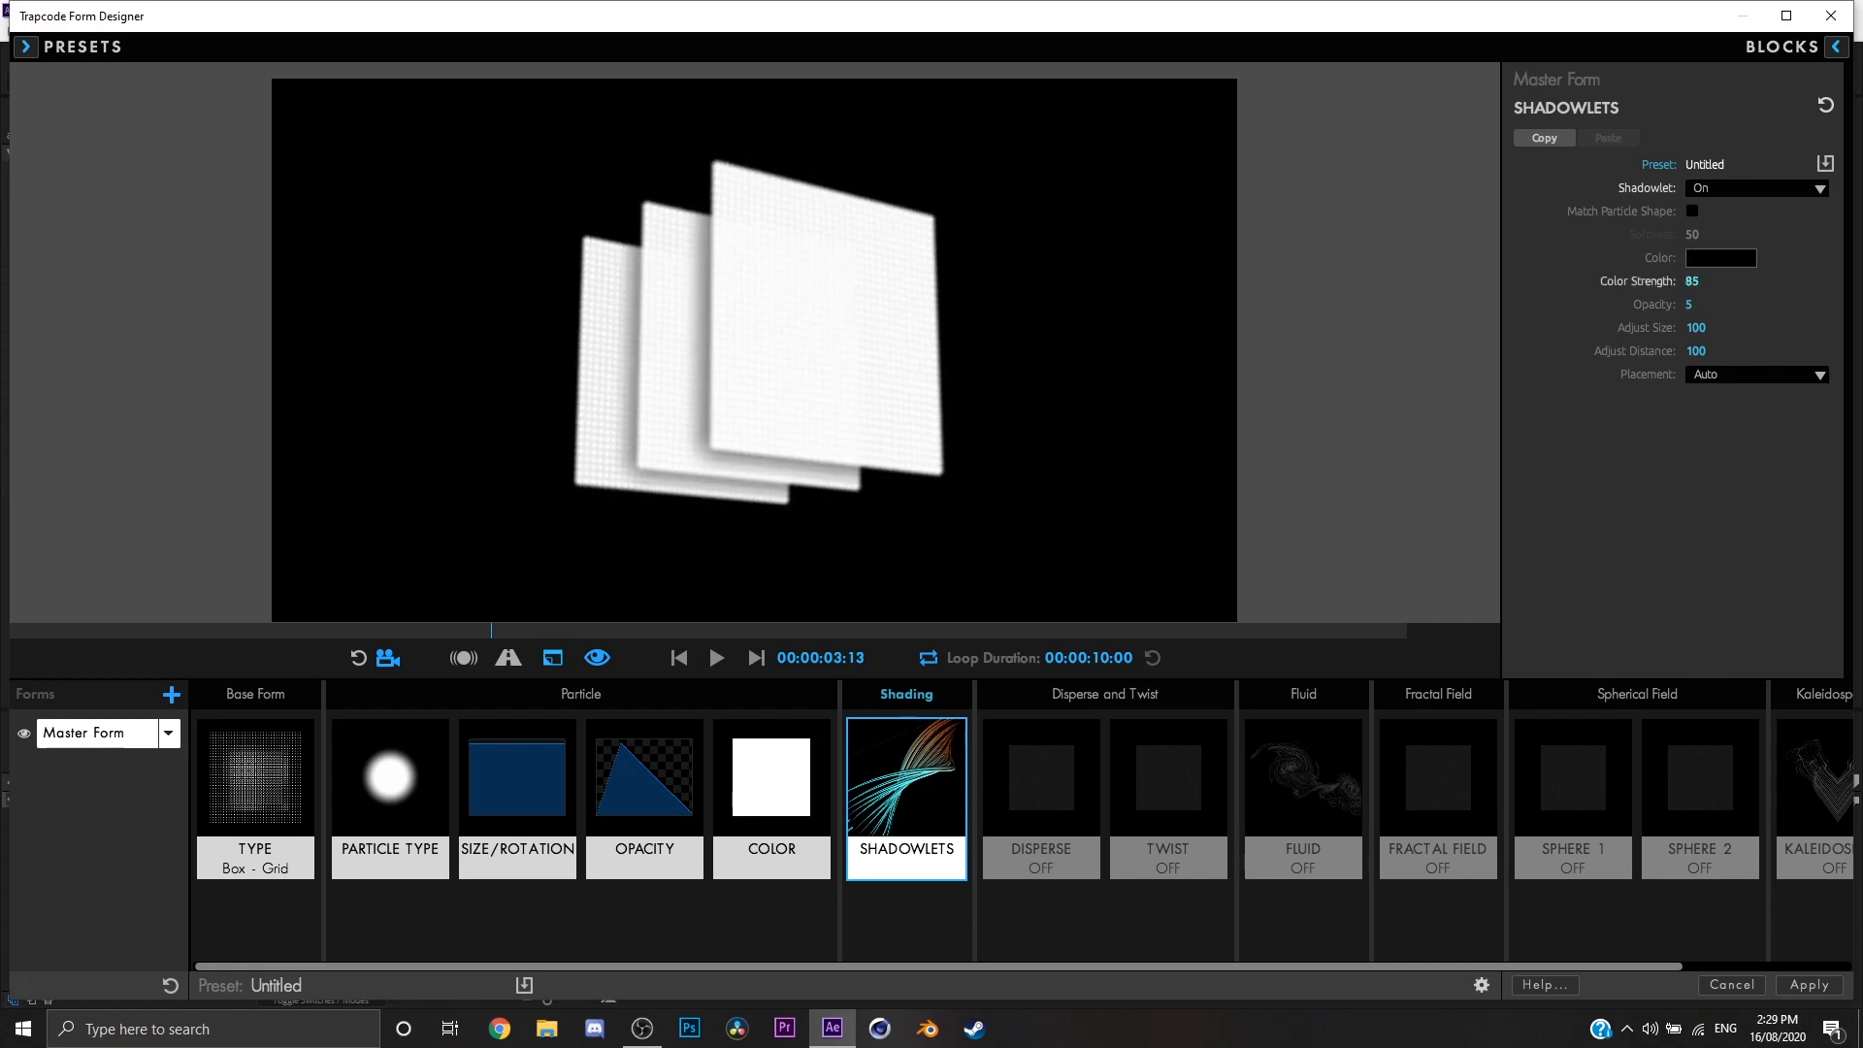
drag(667, 544, 329, 572)
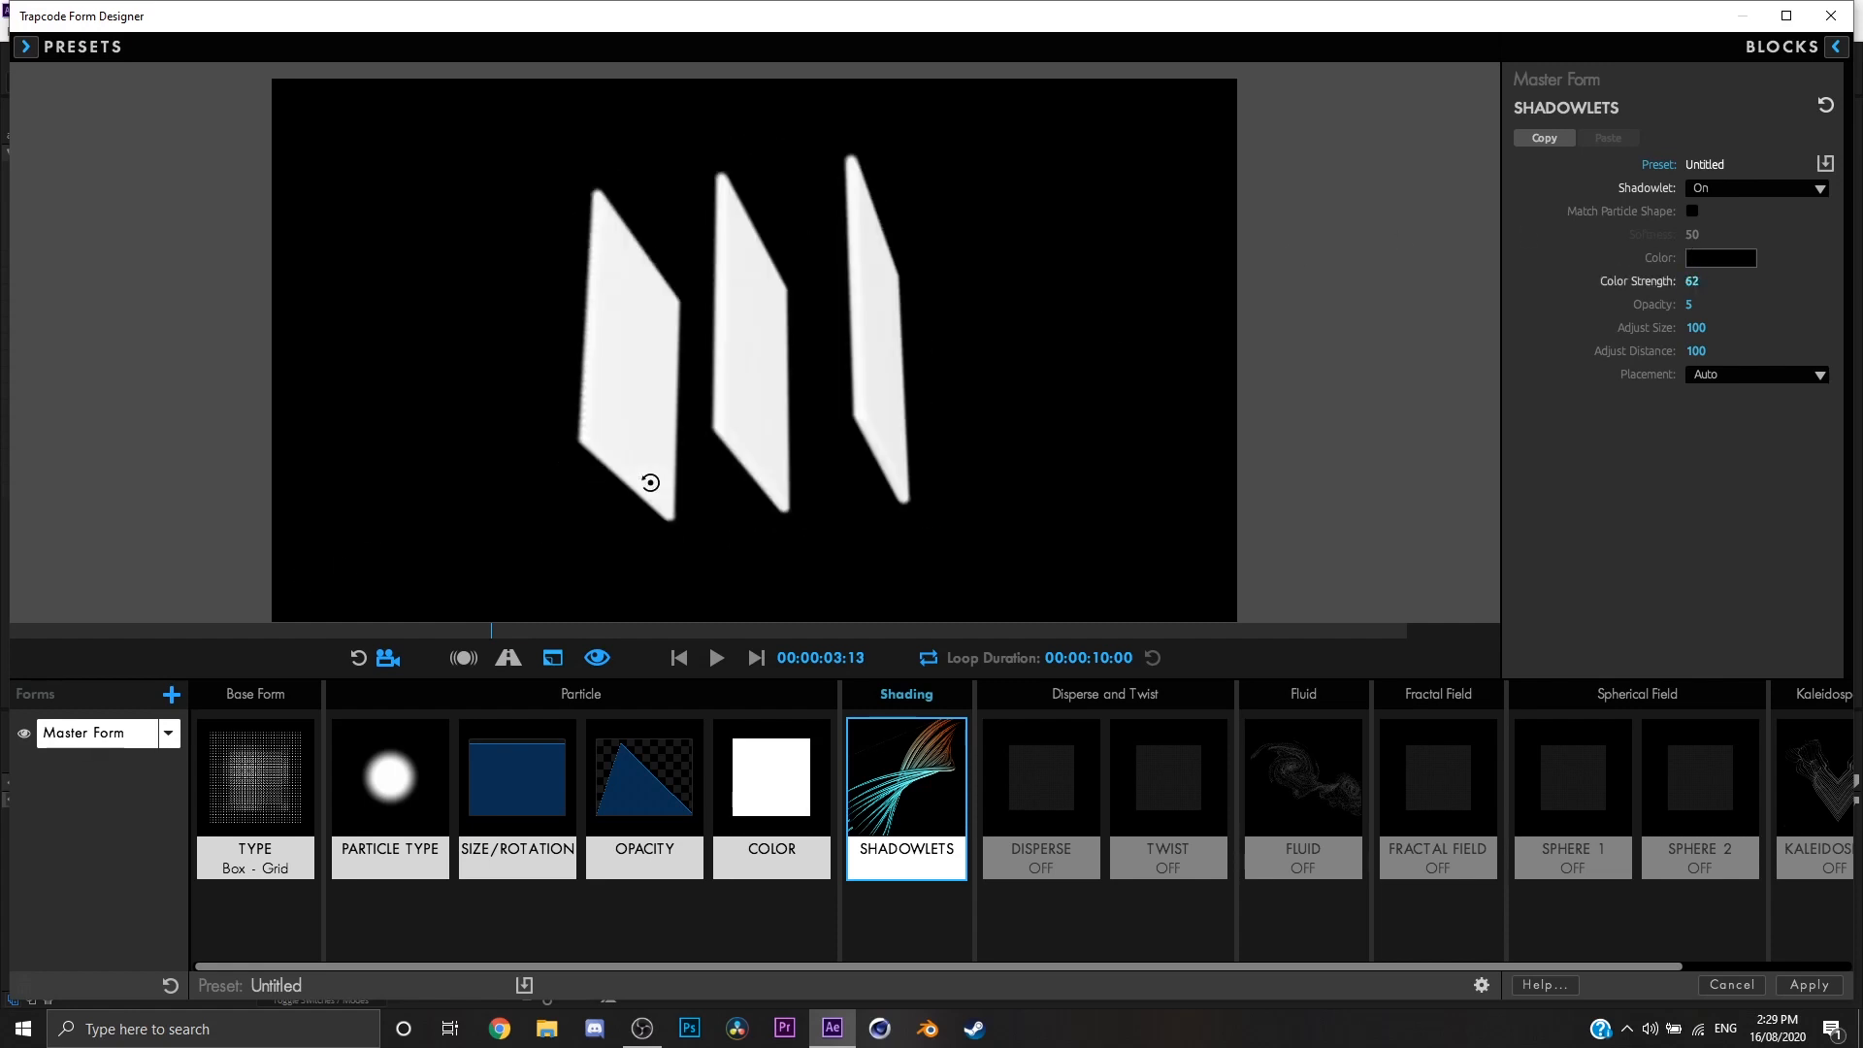
drag(650, 482, 786, 477)
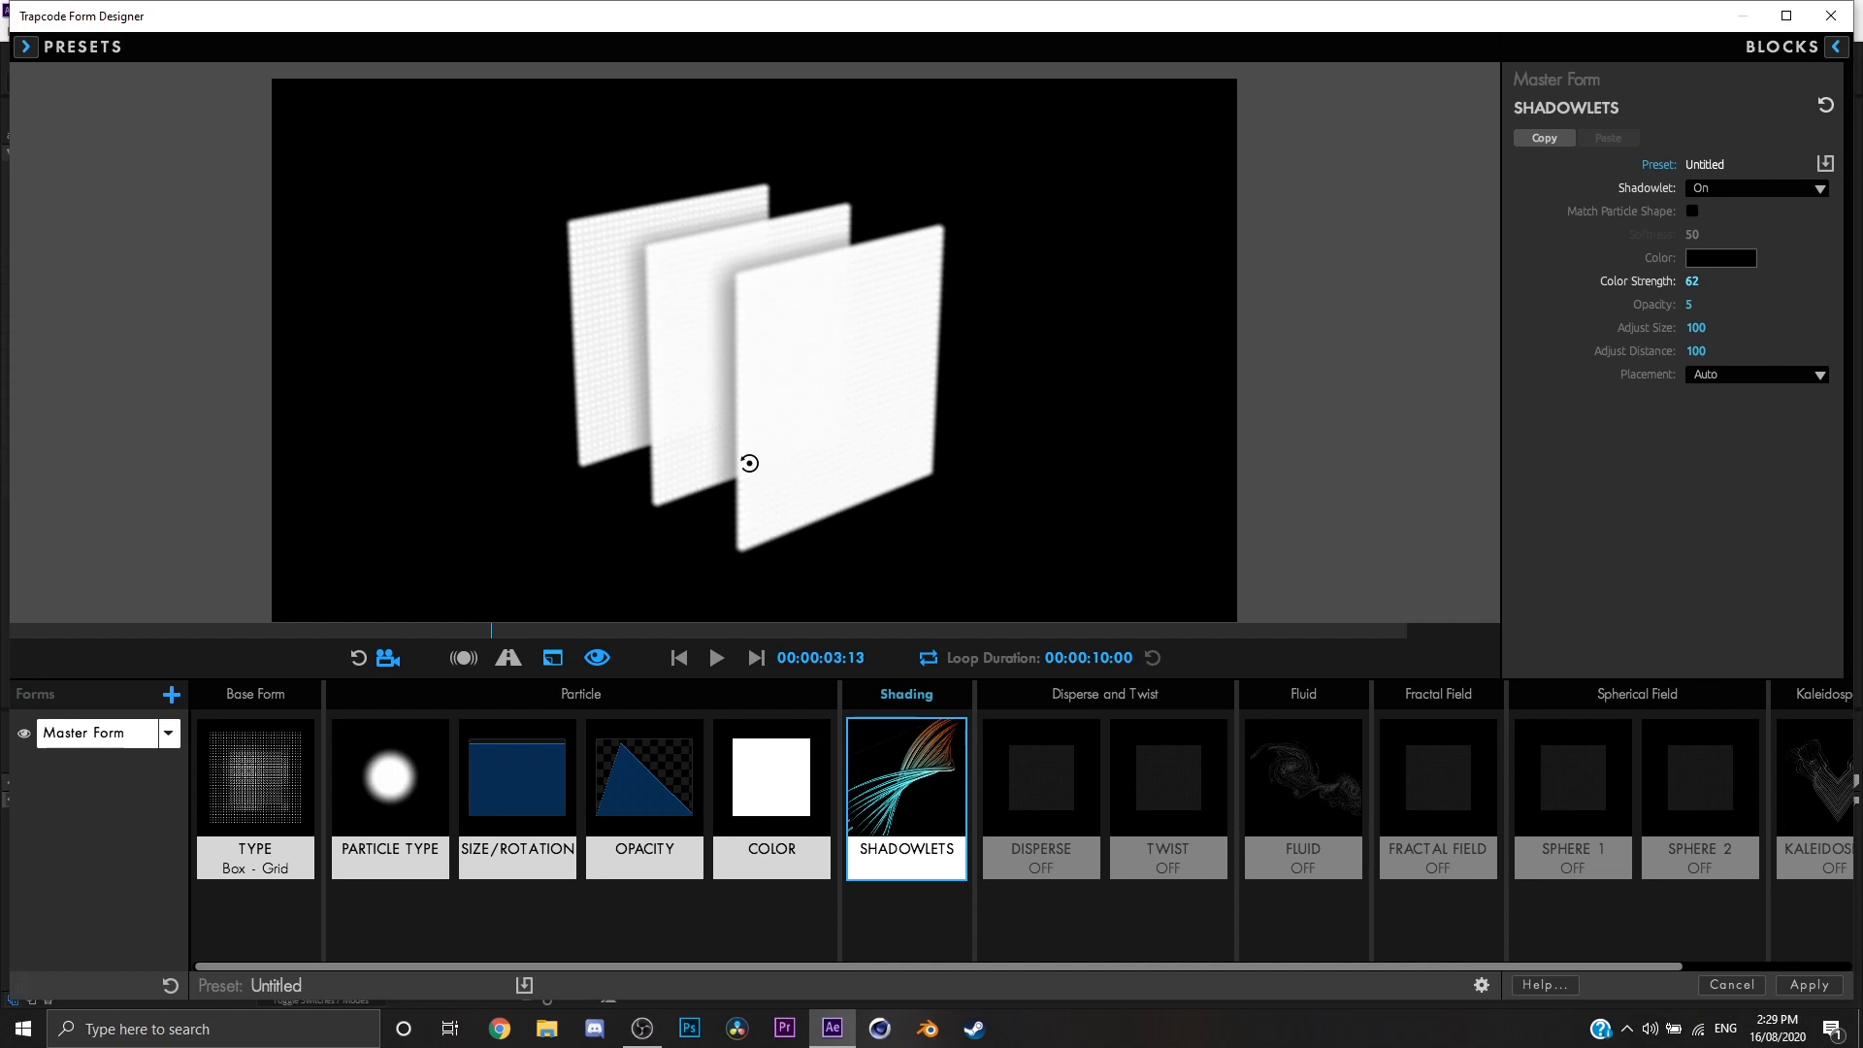
drag(749, 463, 752, 427)
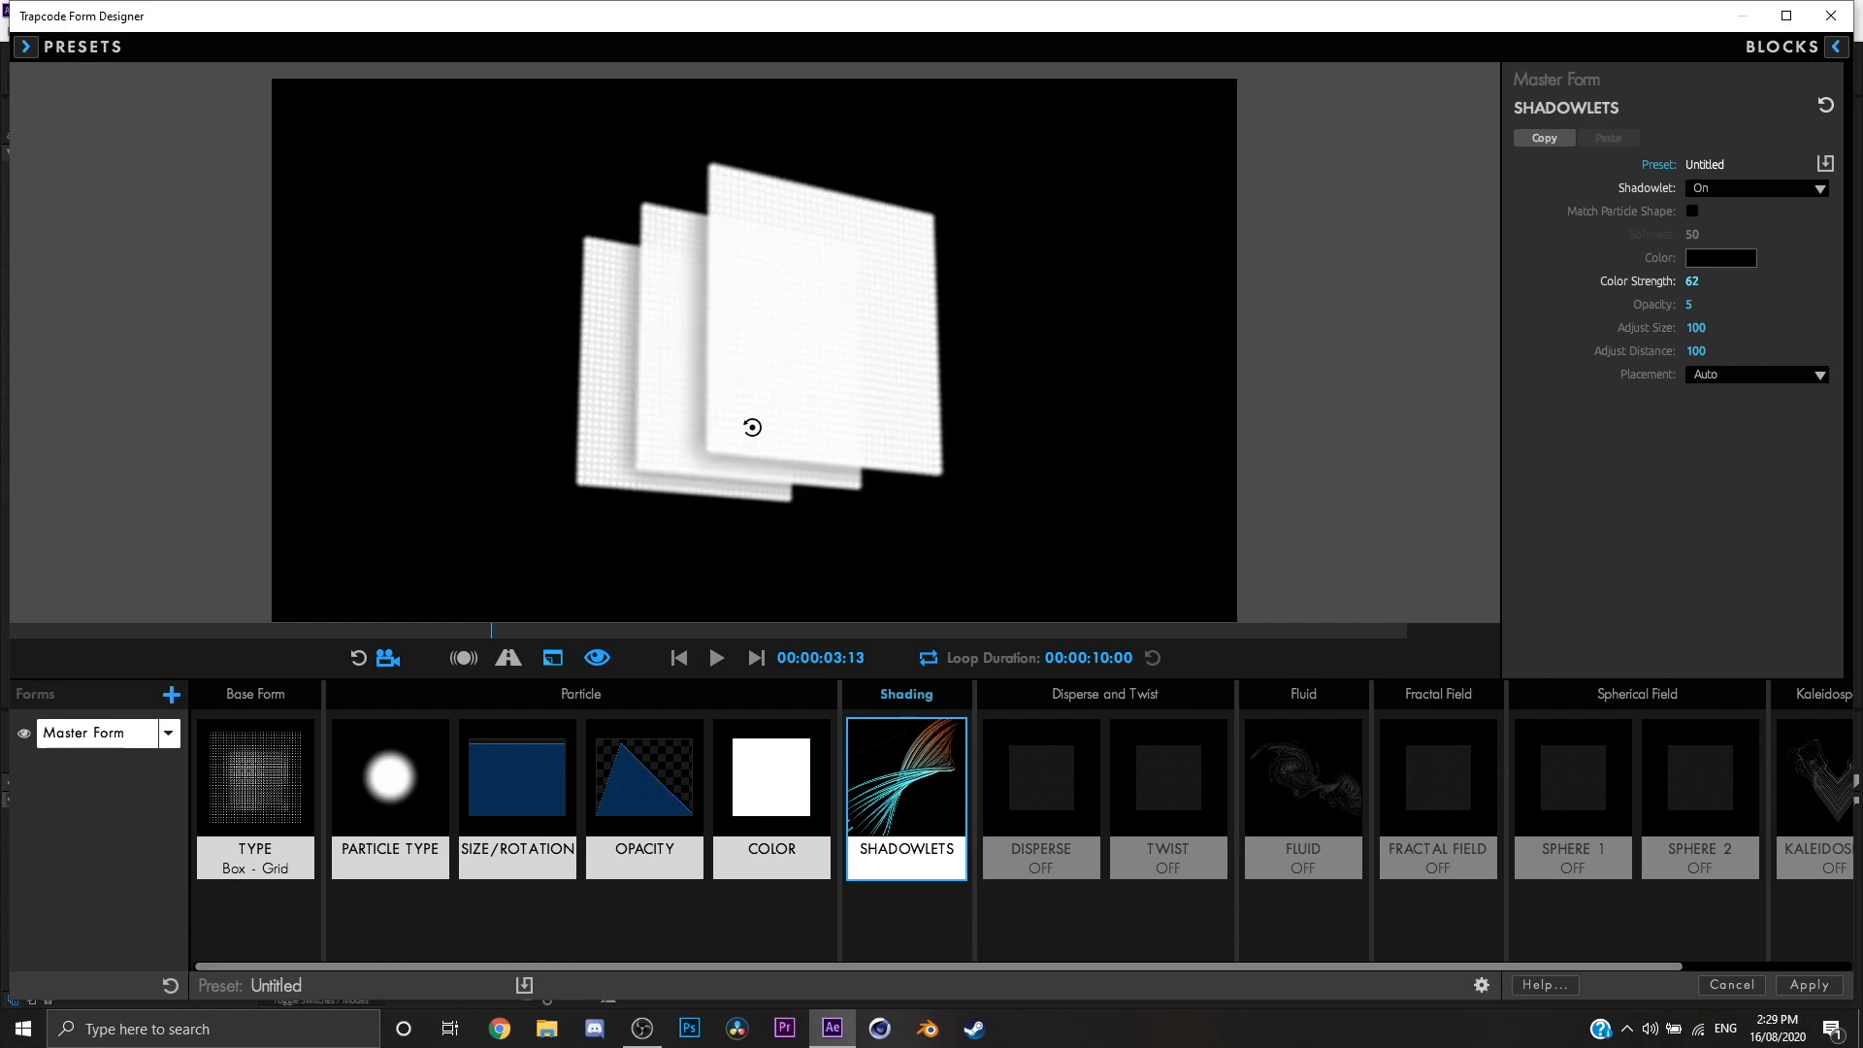
drag(752, 427, 731, 407)
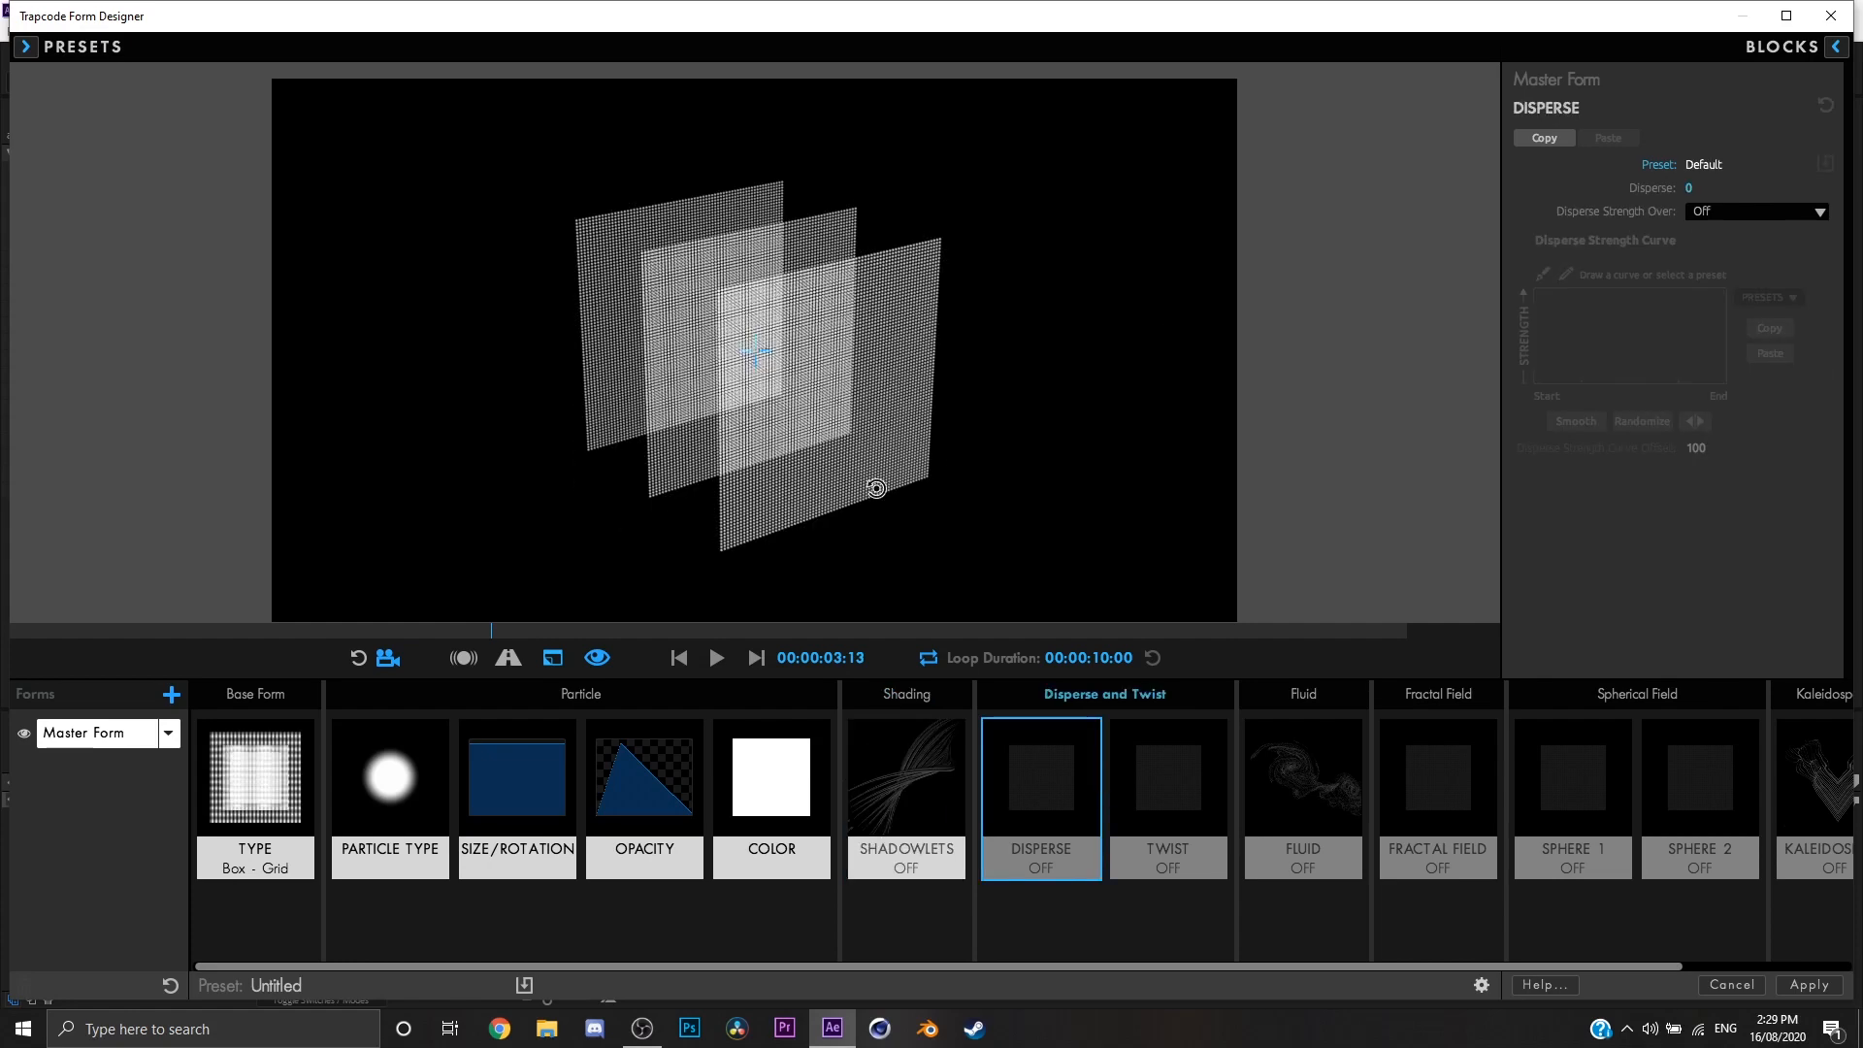
Step: In the Disperse settings, try a Disperse value of 13 and reset it to 0
drag(877, 491, 876, 524)
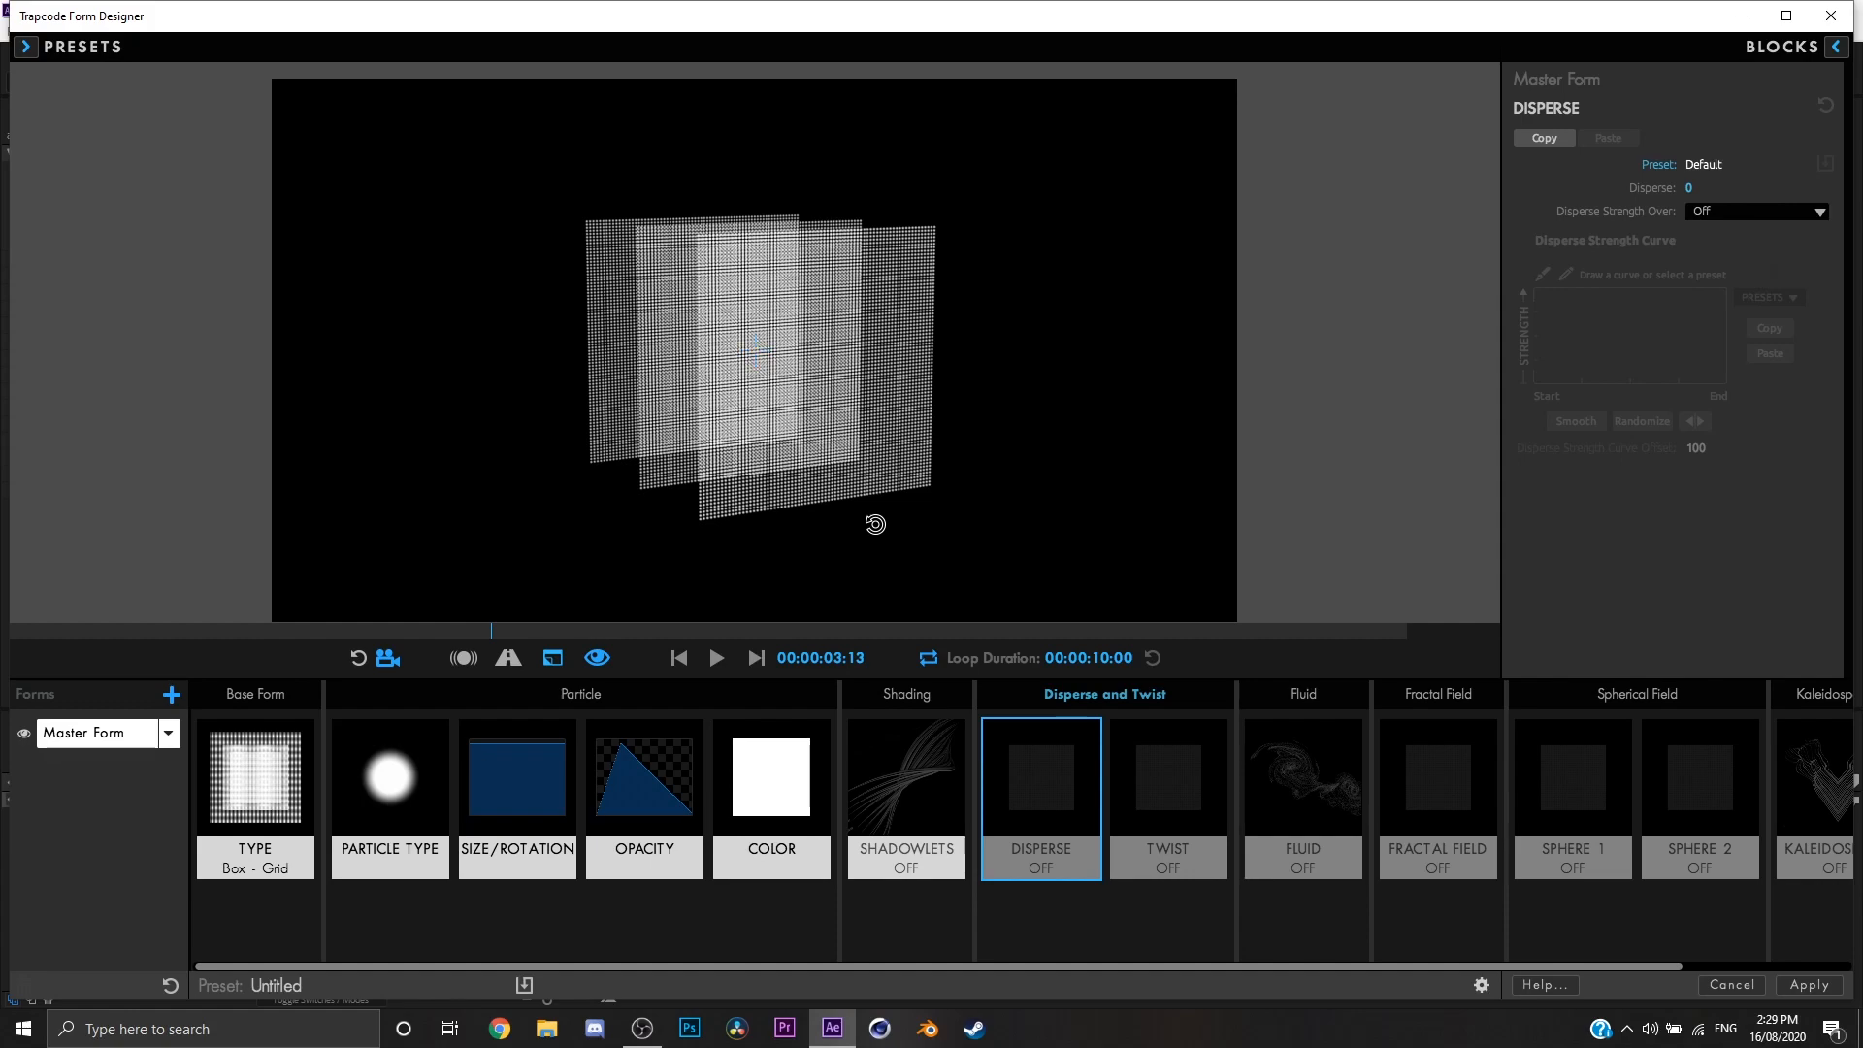
drag(812, 340, 841, 355)
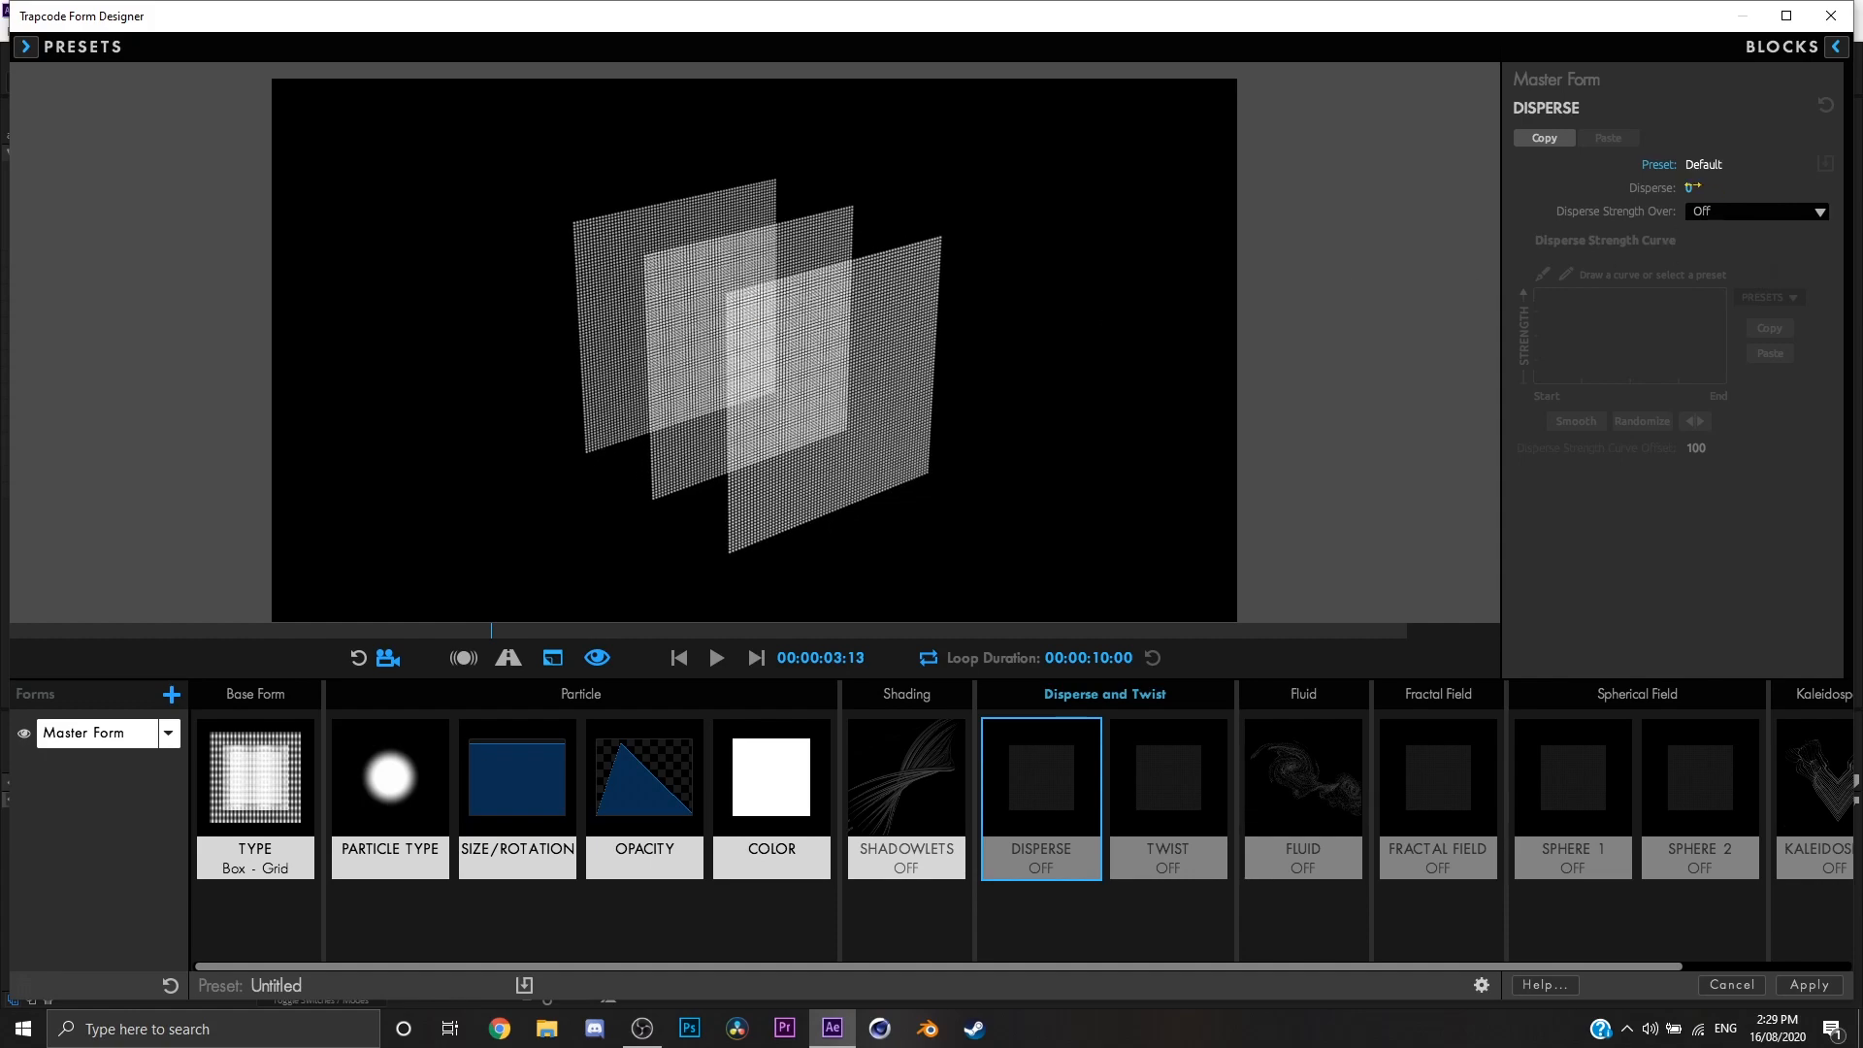
mouse_move(1692, 187)
mouse_down()
mouse_move(1791, 187)
mouse_move(1686, 187)
mouse_up()
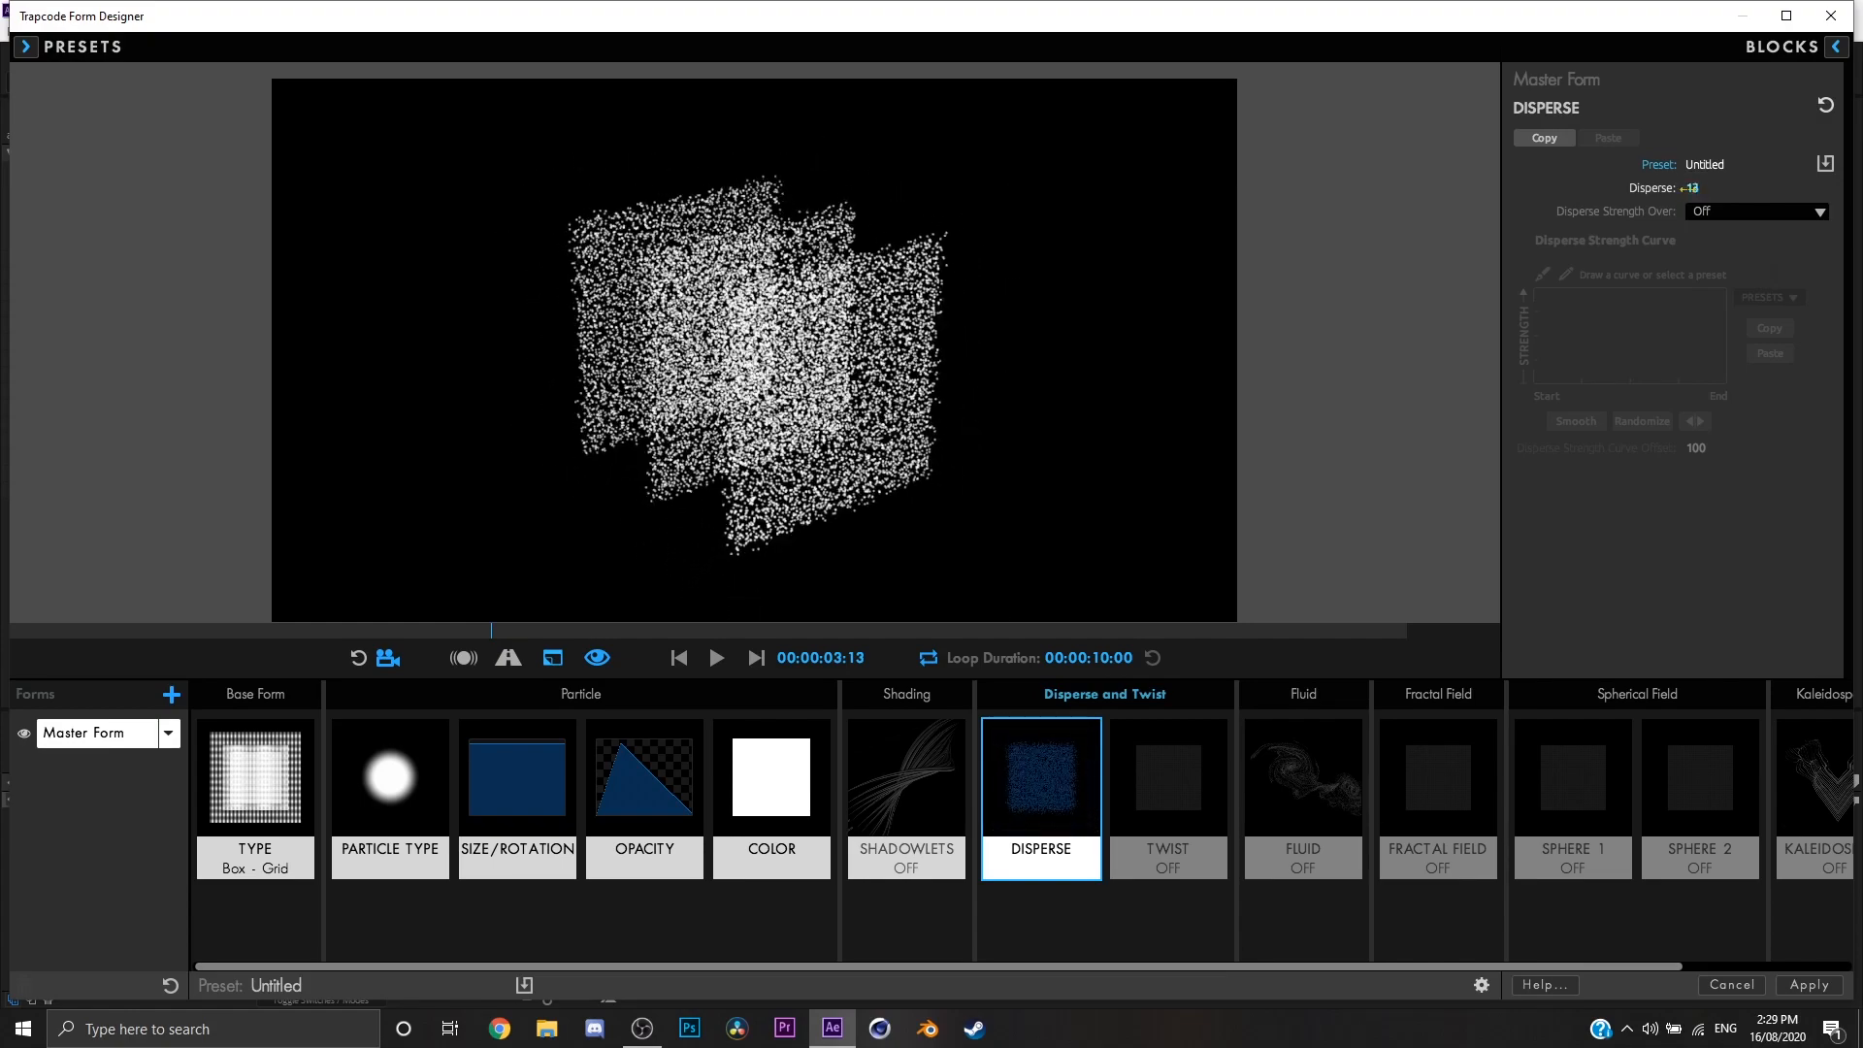
click(1688, 188)
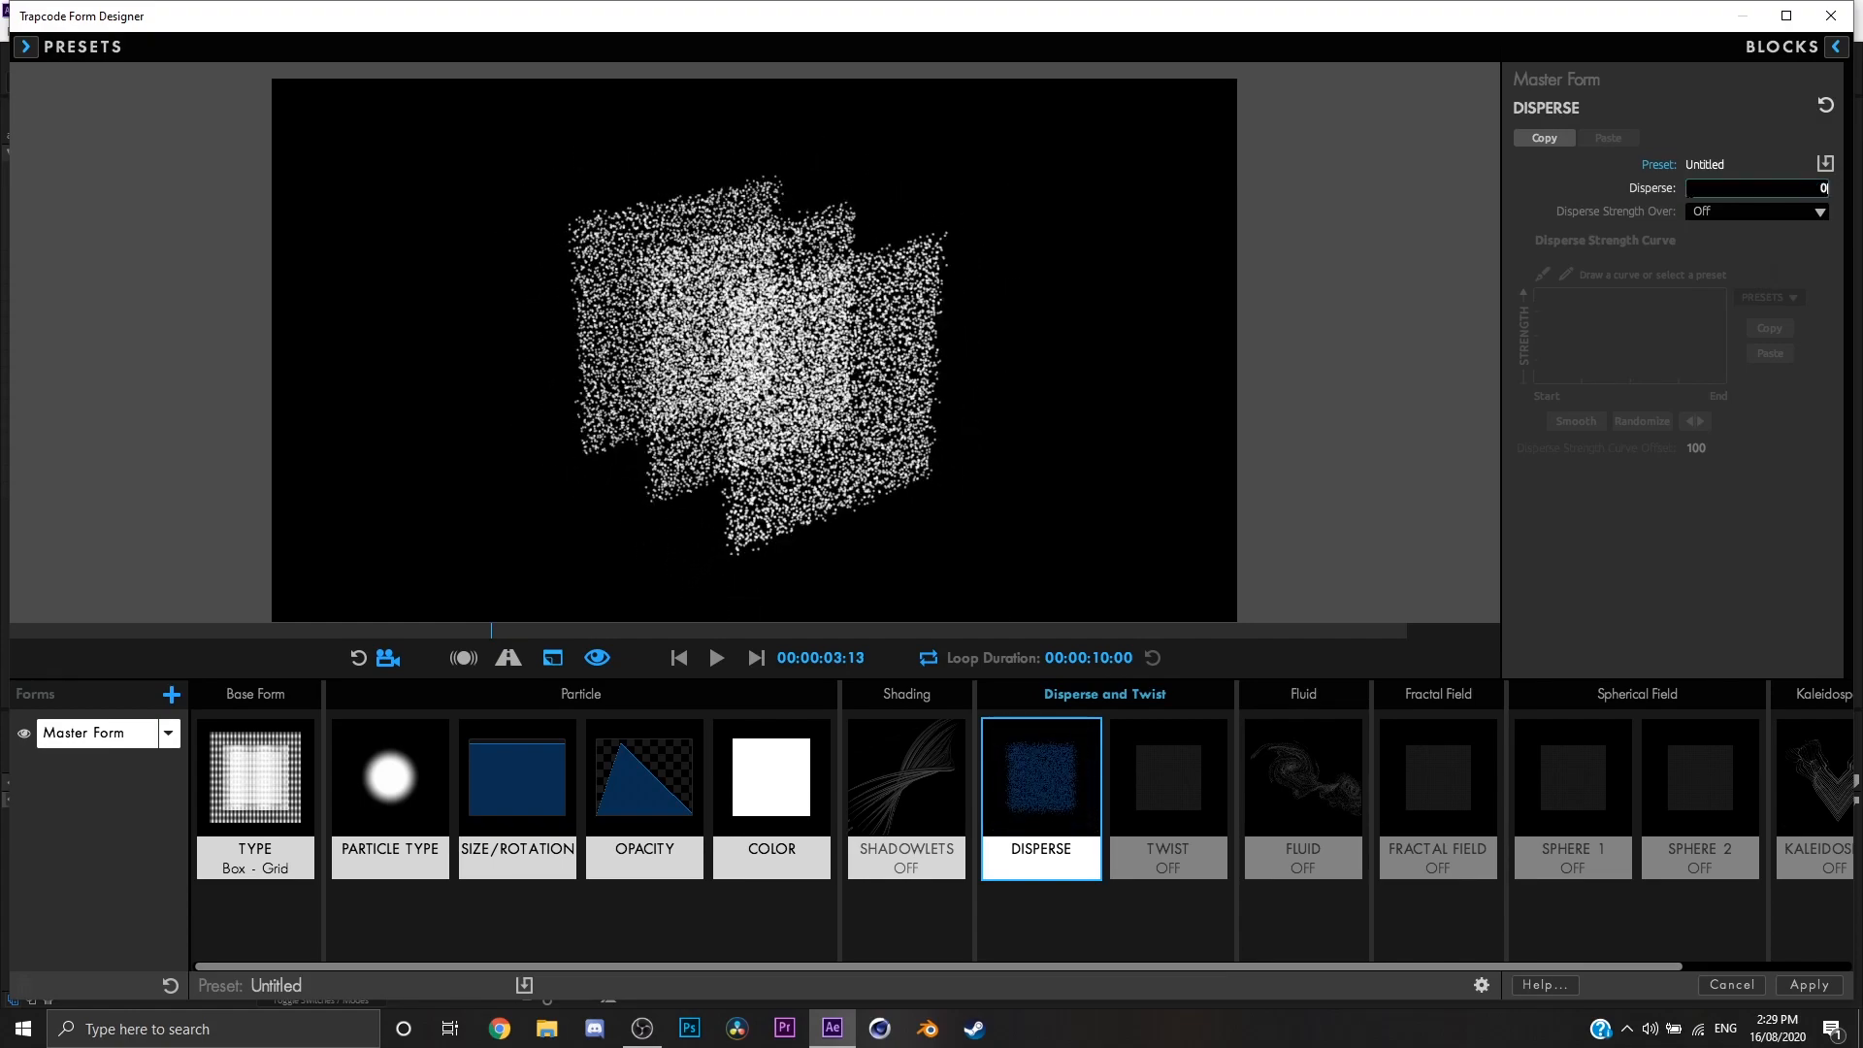
text(23)
key(Return)
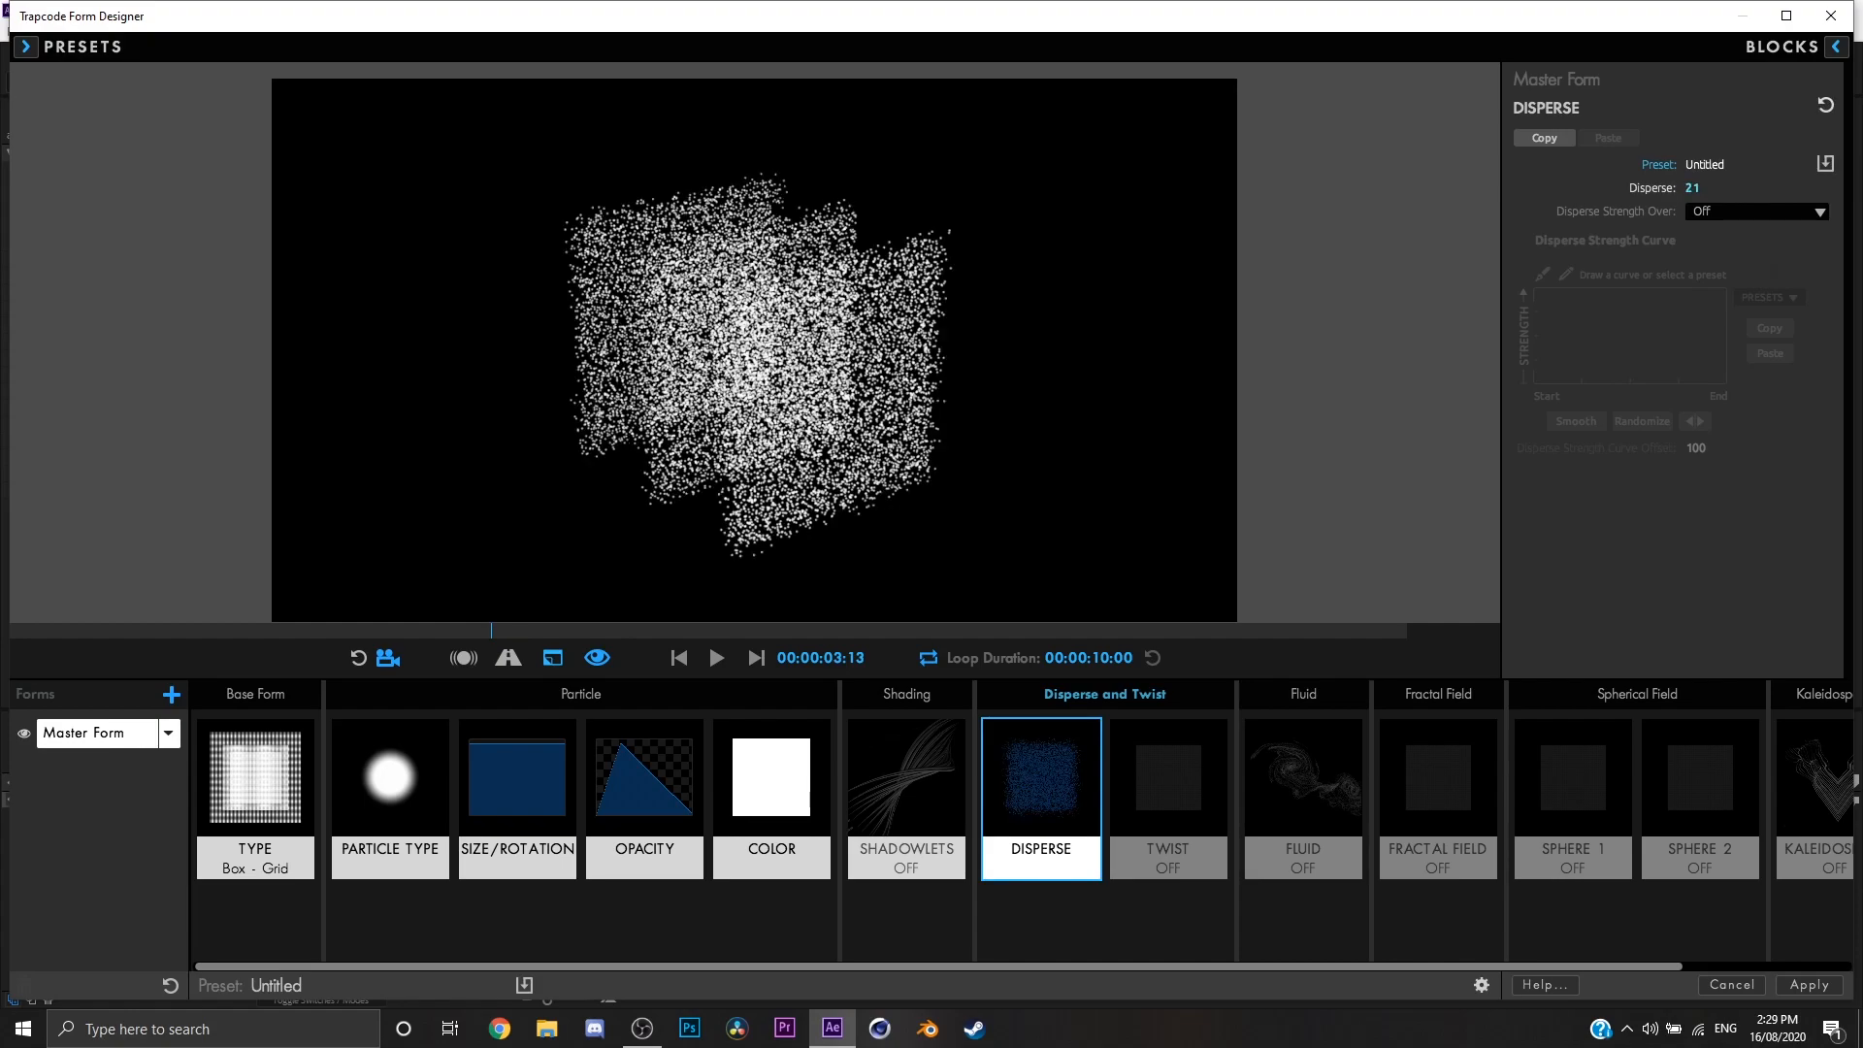
Step: Try Disperse values of 70 and 30 for a stronger scatter, and set Disperse back to 0
drag(1693, 188, 1668, 187)
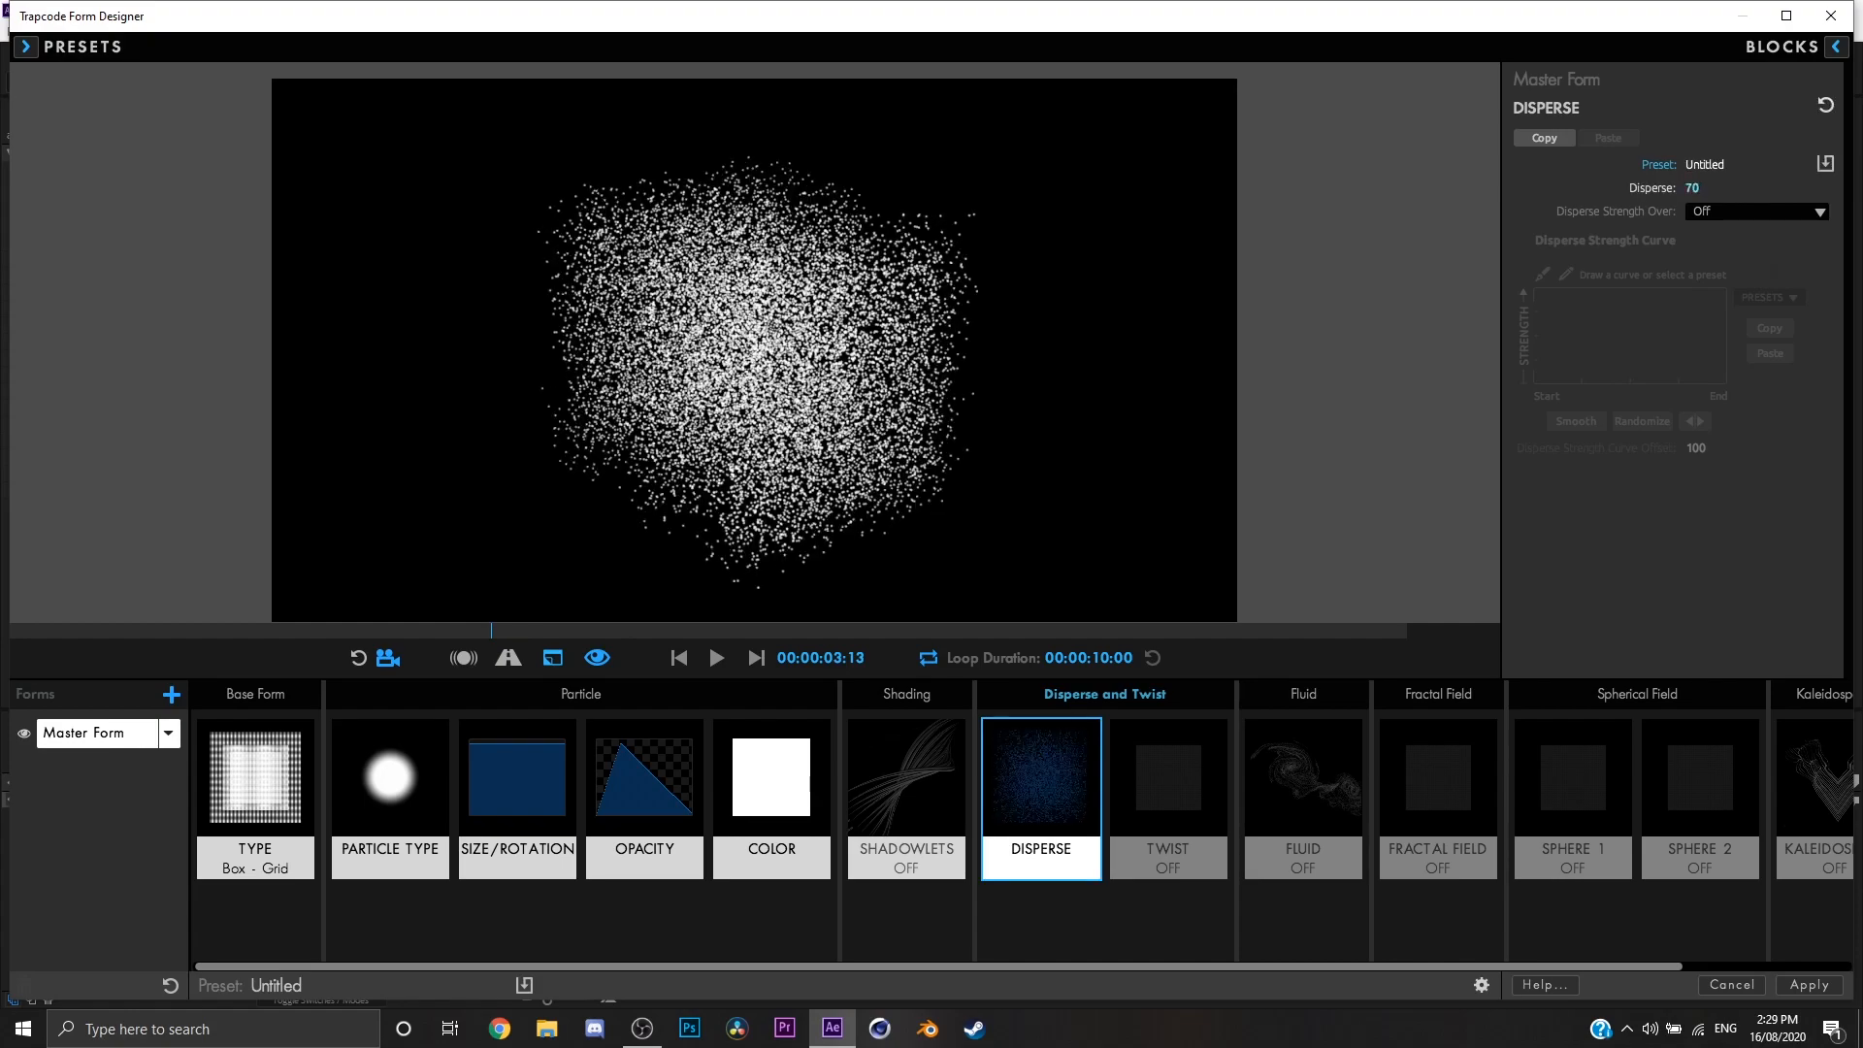
drag(1705, 187, 1700, 187)
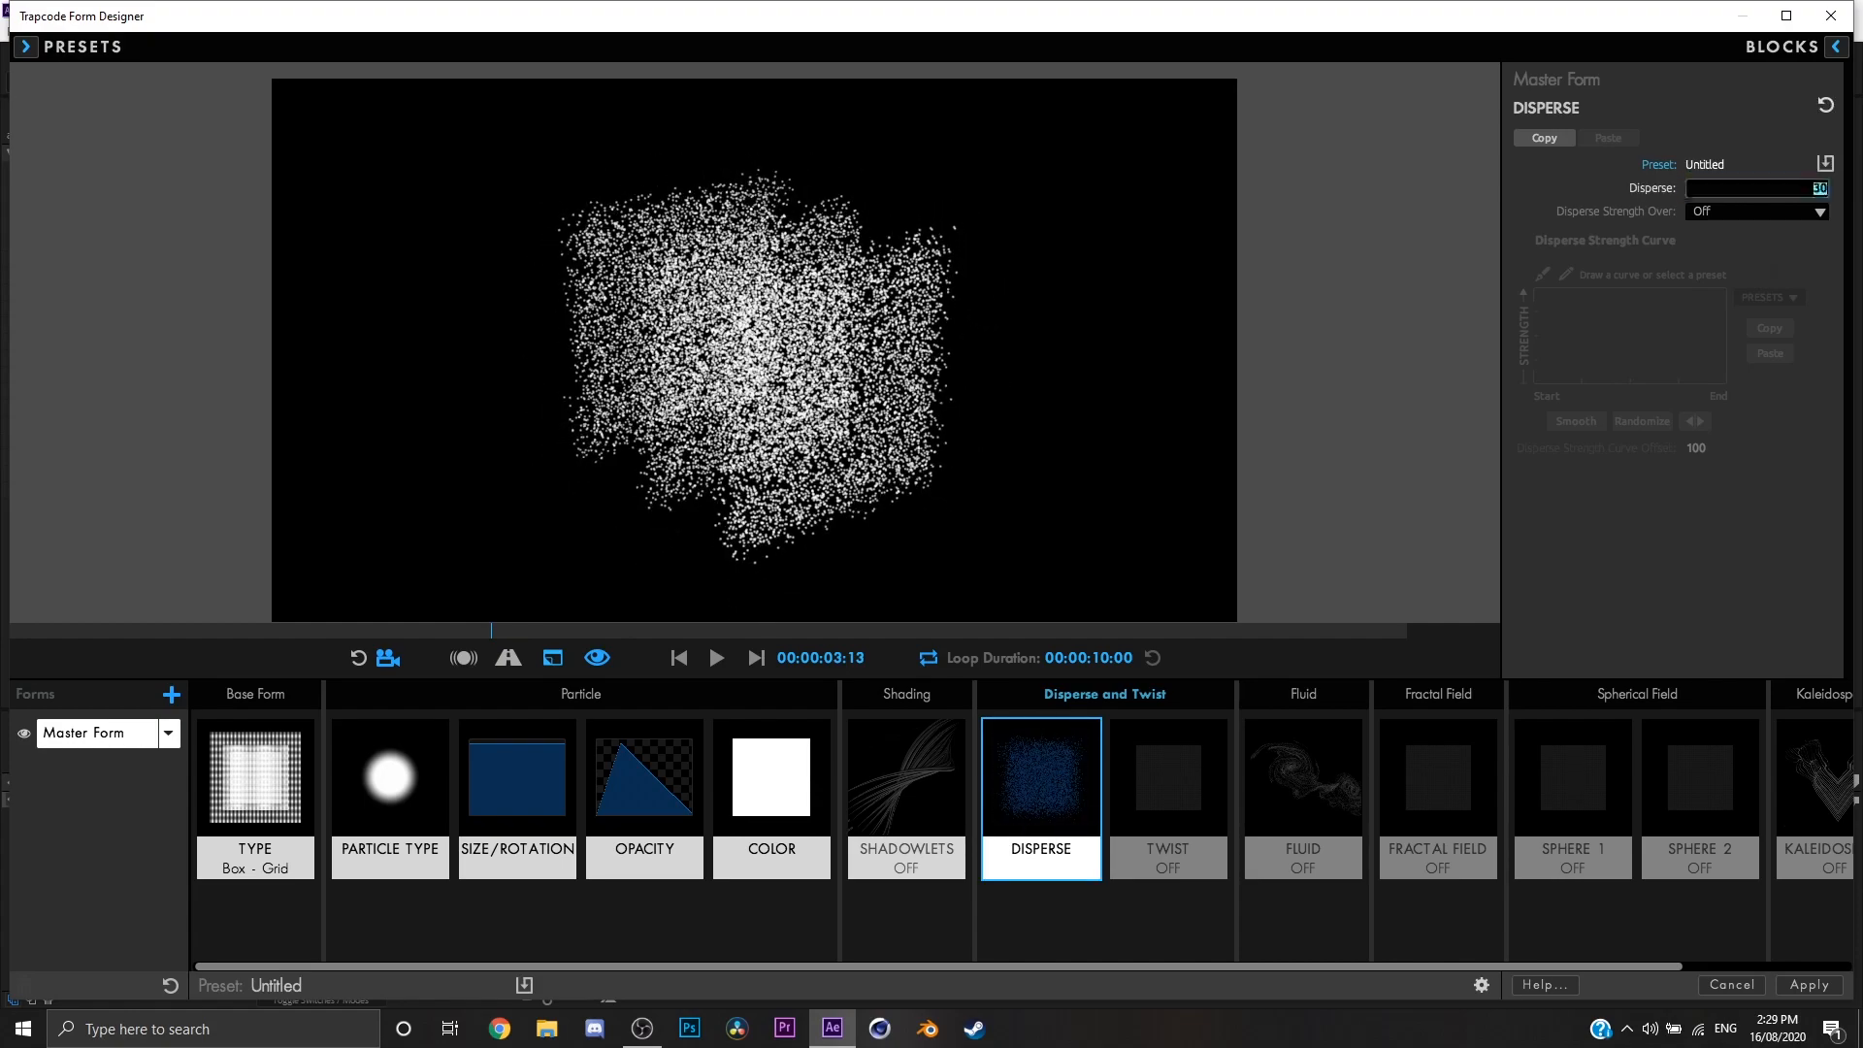
text(0)
key(Return)
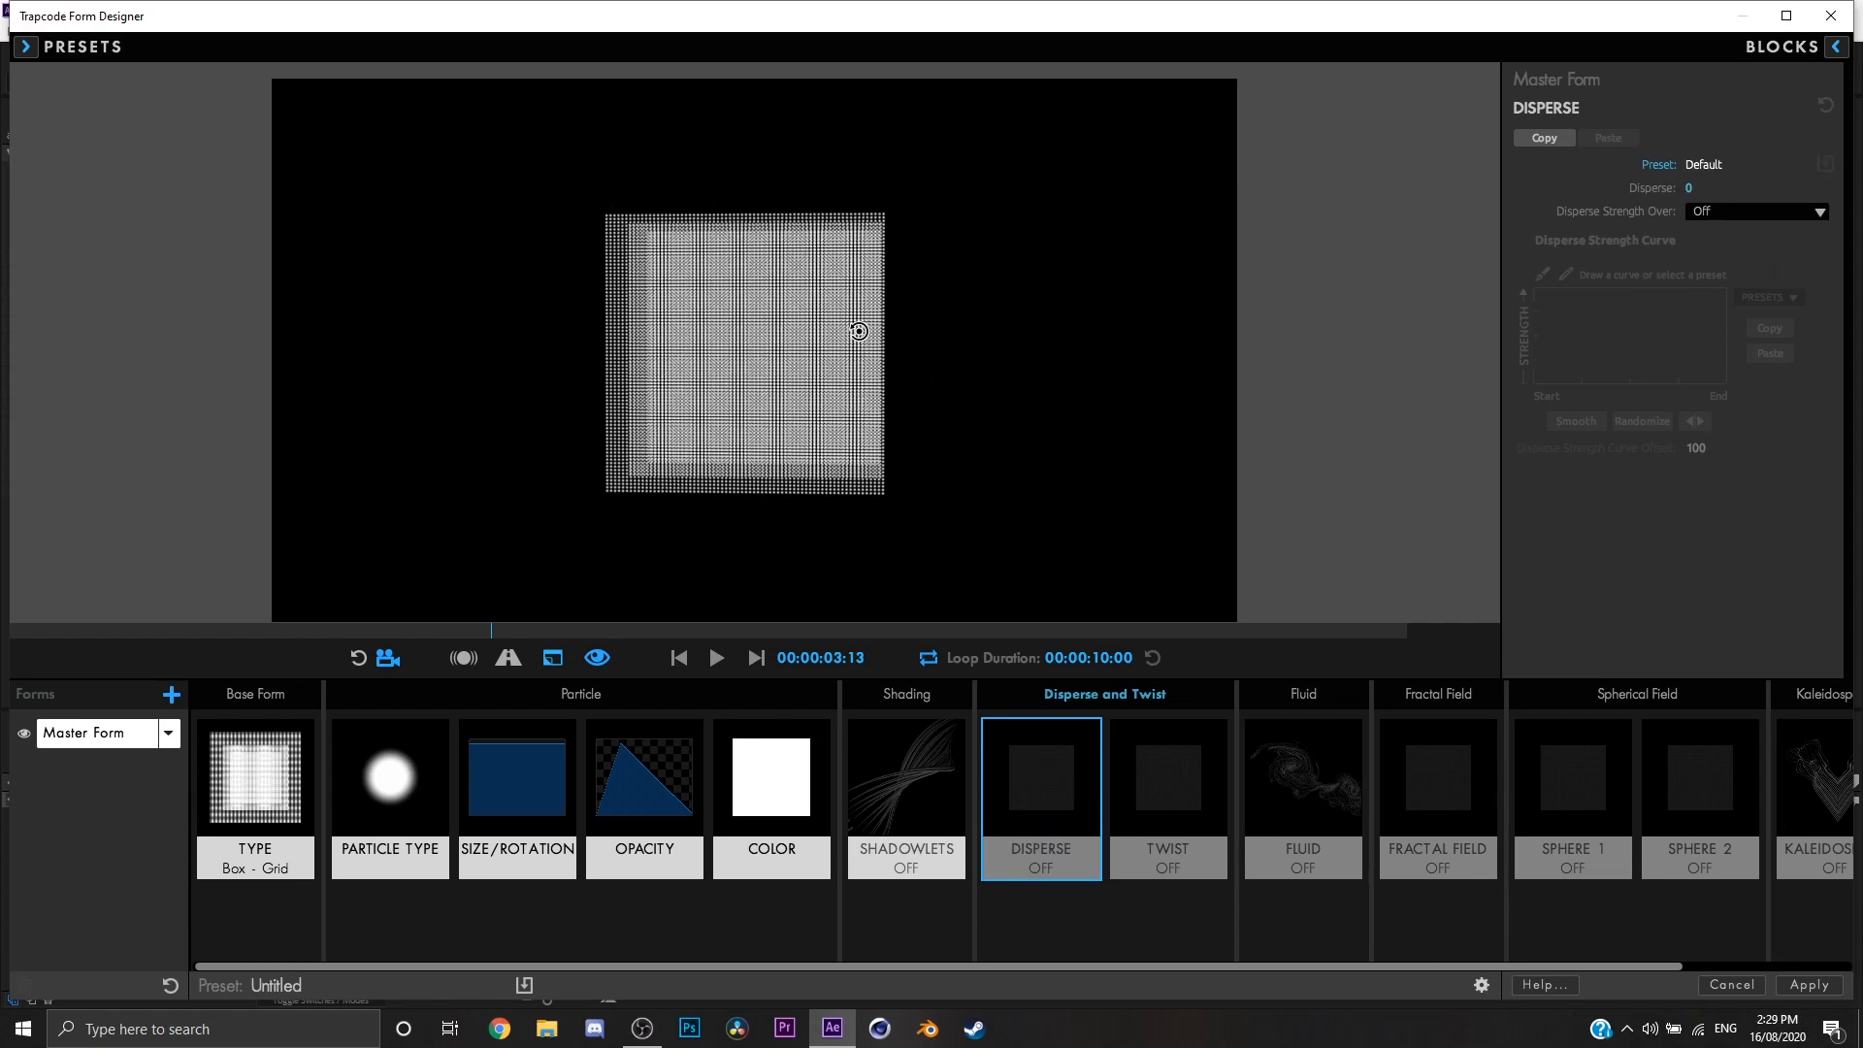
Step: In the Twist settings, raise Twist to 8 and view the twisted grid from another angle
click(1147, 768)
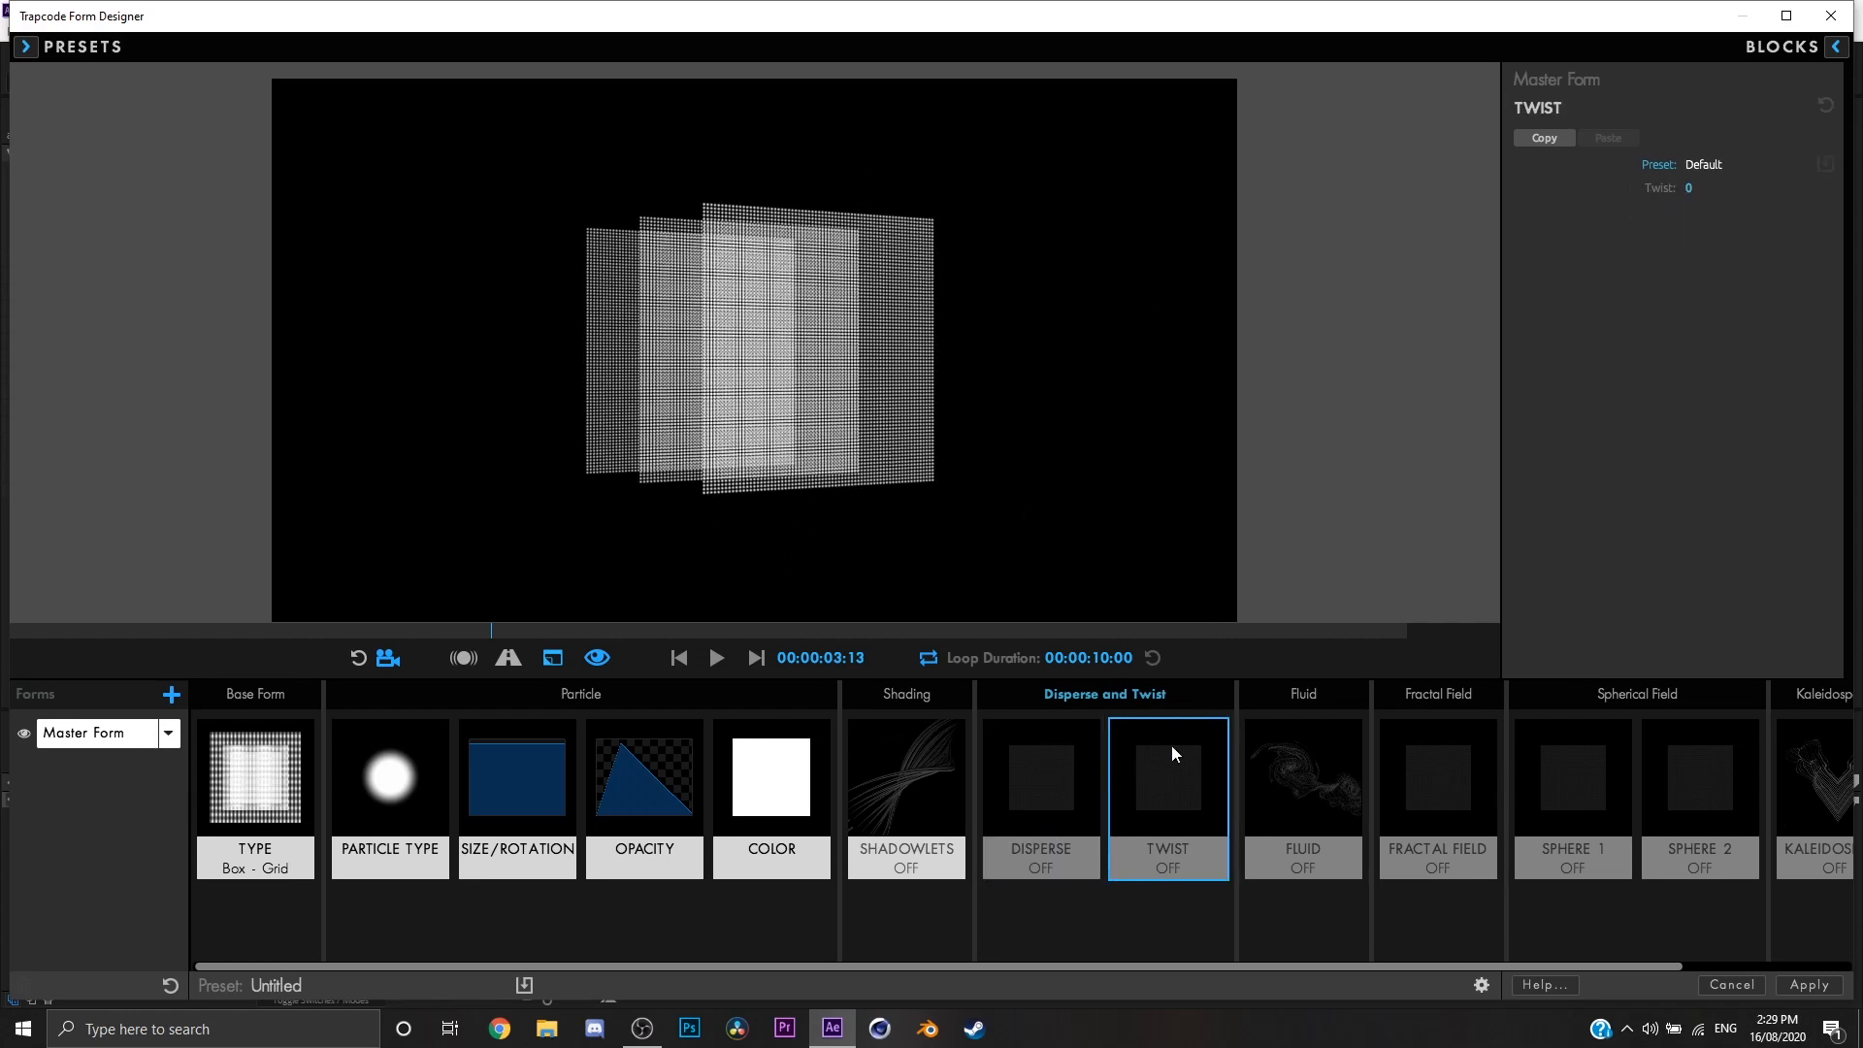
click(1058, 762)
click(1186, 778)
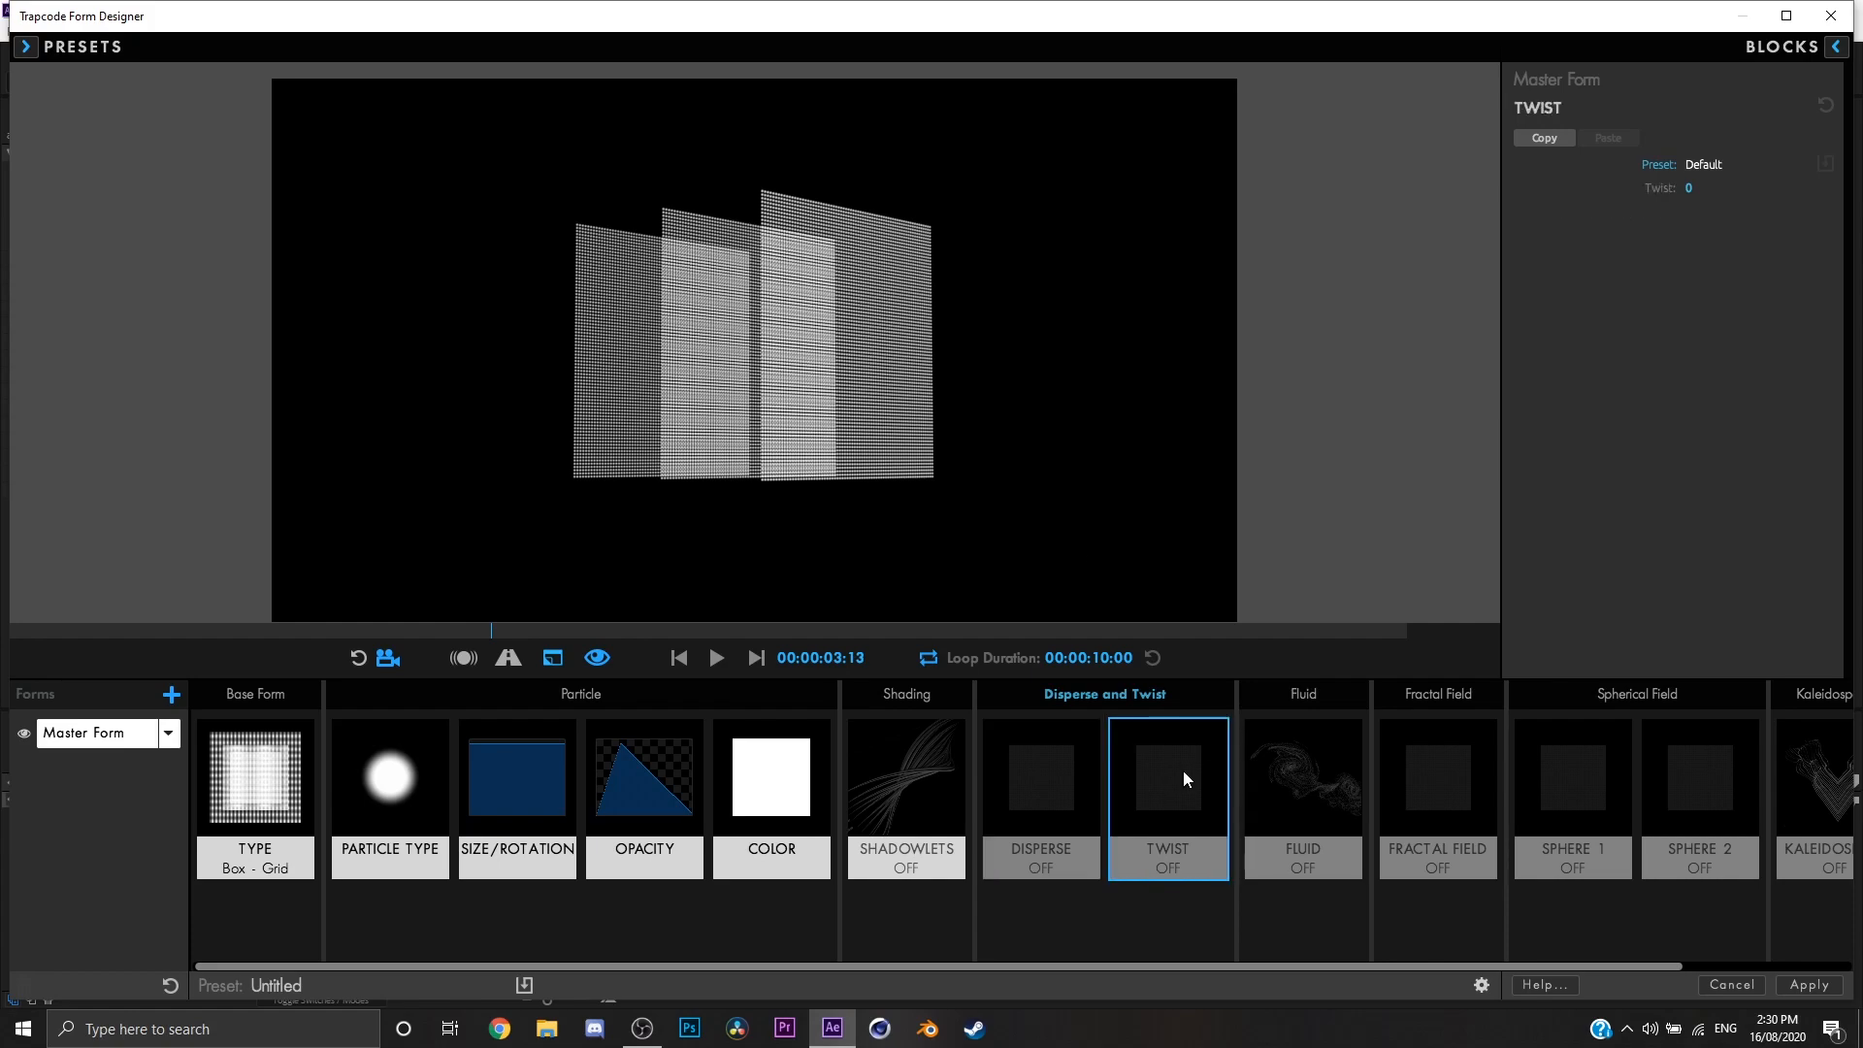
drag(1688, 188, 1696, 189)
drag(1062, 206, 1007, 167)
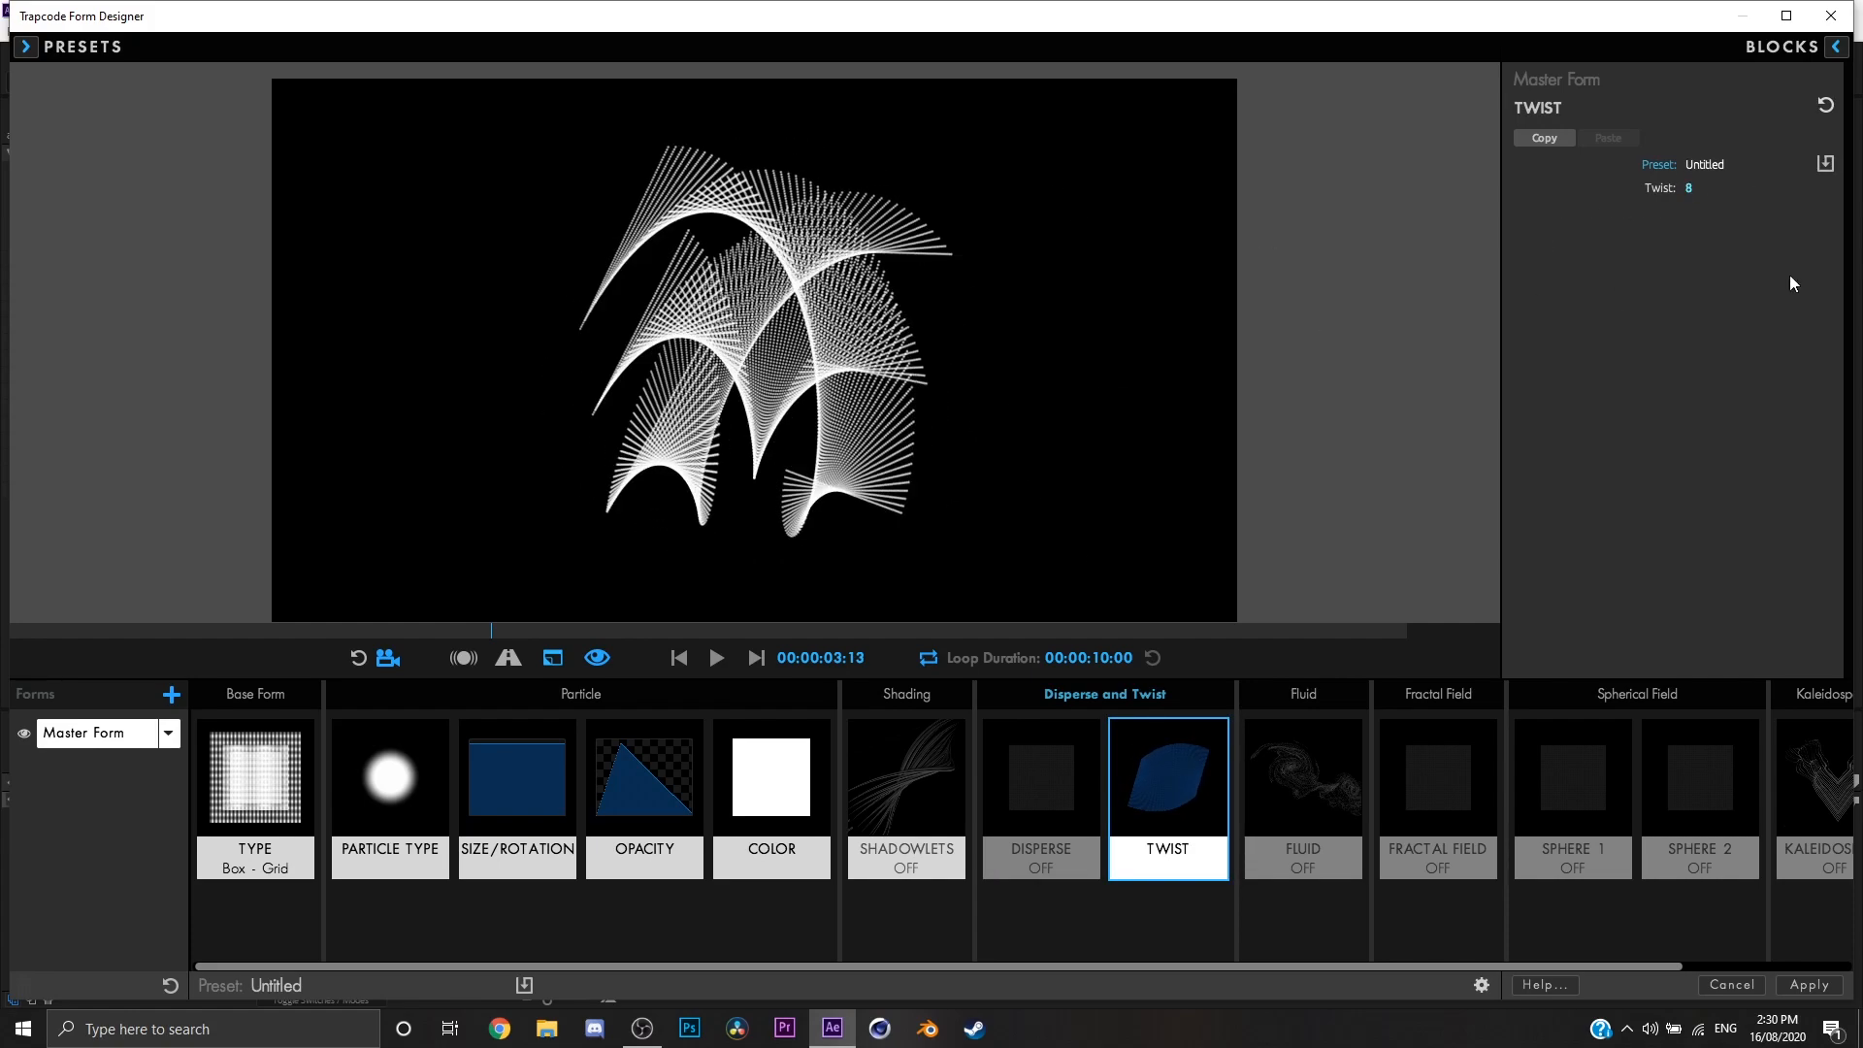
Step: Try Twist values of 29 and 20, and reset Twist to 0
drag(1689, 188, 1708, 189)
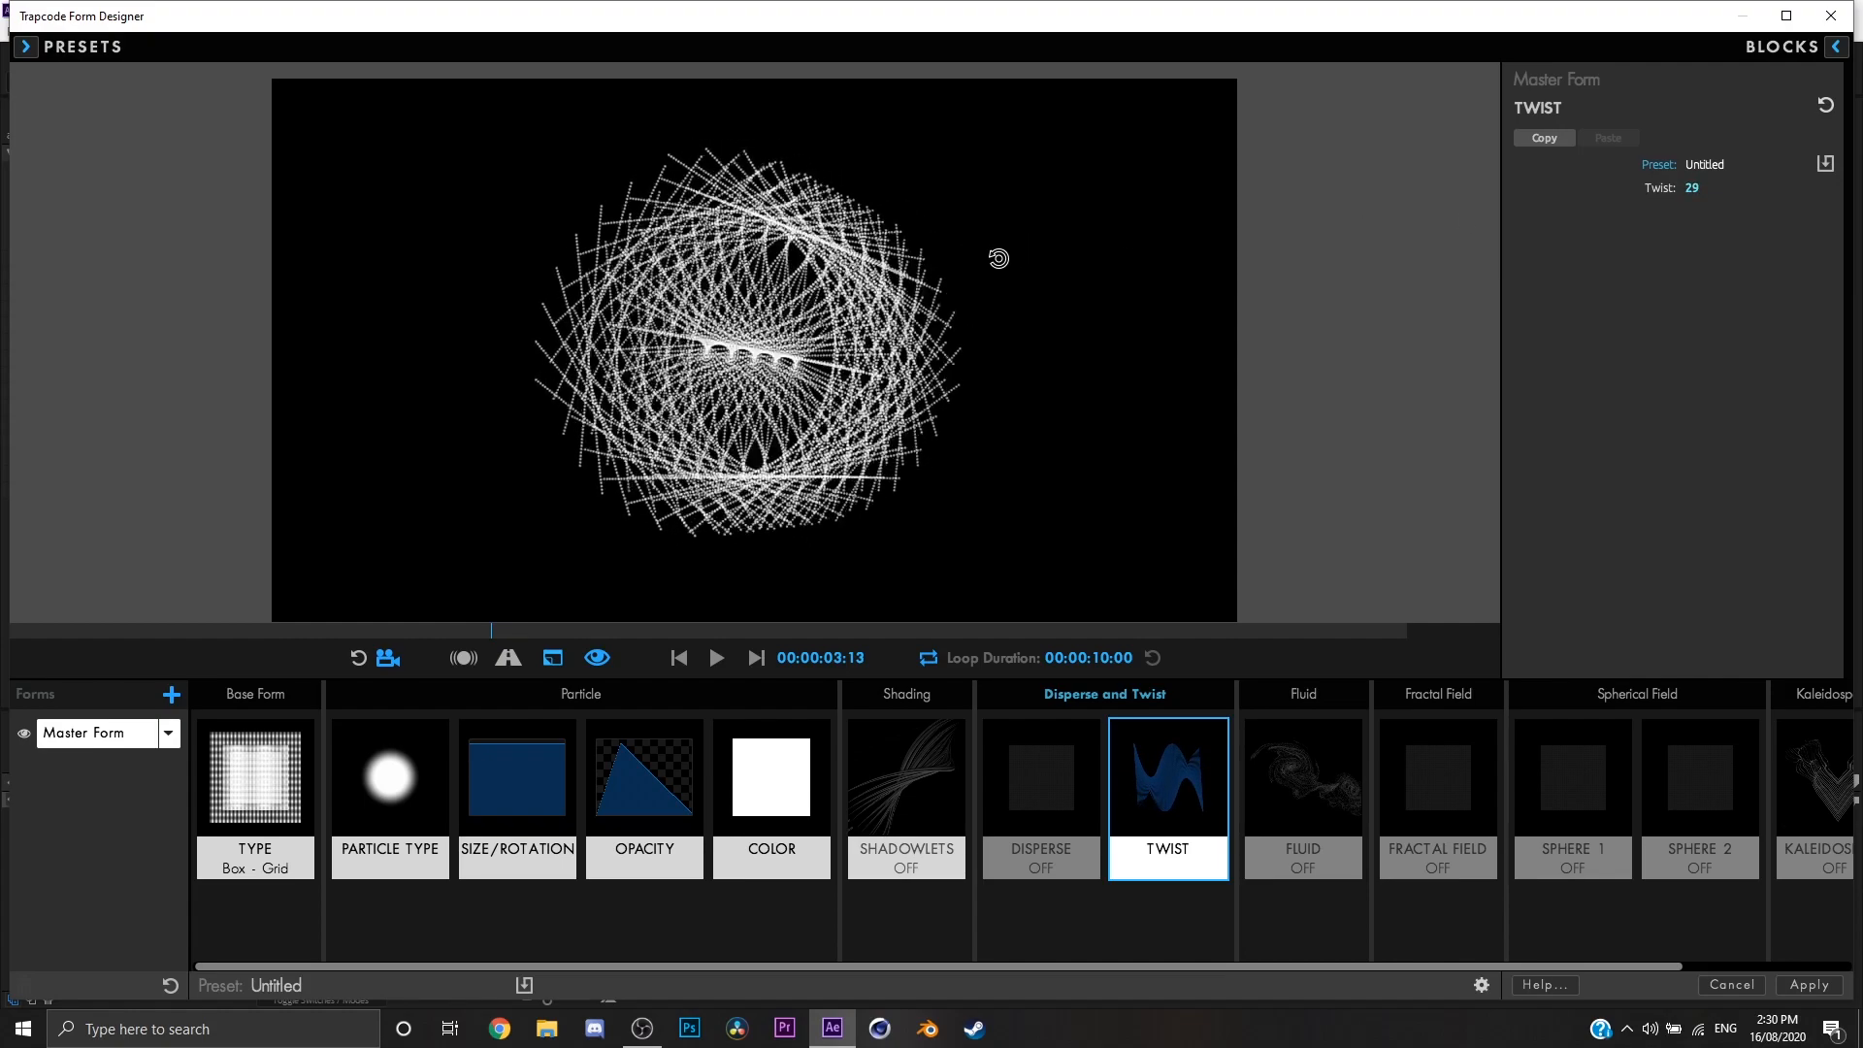
mouse_move(1695, 194)
mouse_down()
mouse_move(1679, 194)
mouse_move(1701, 188)
mouse_up()
drag(1211, 275, 1430, 270)
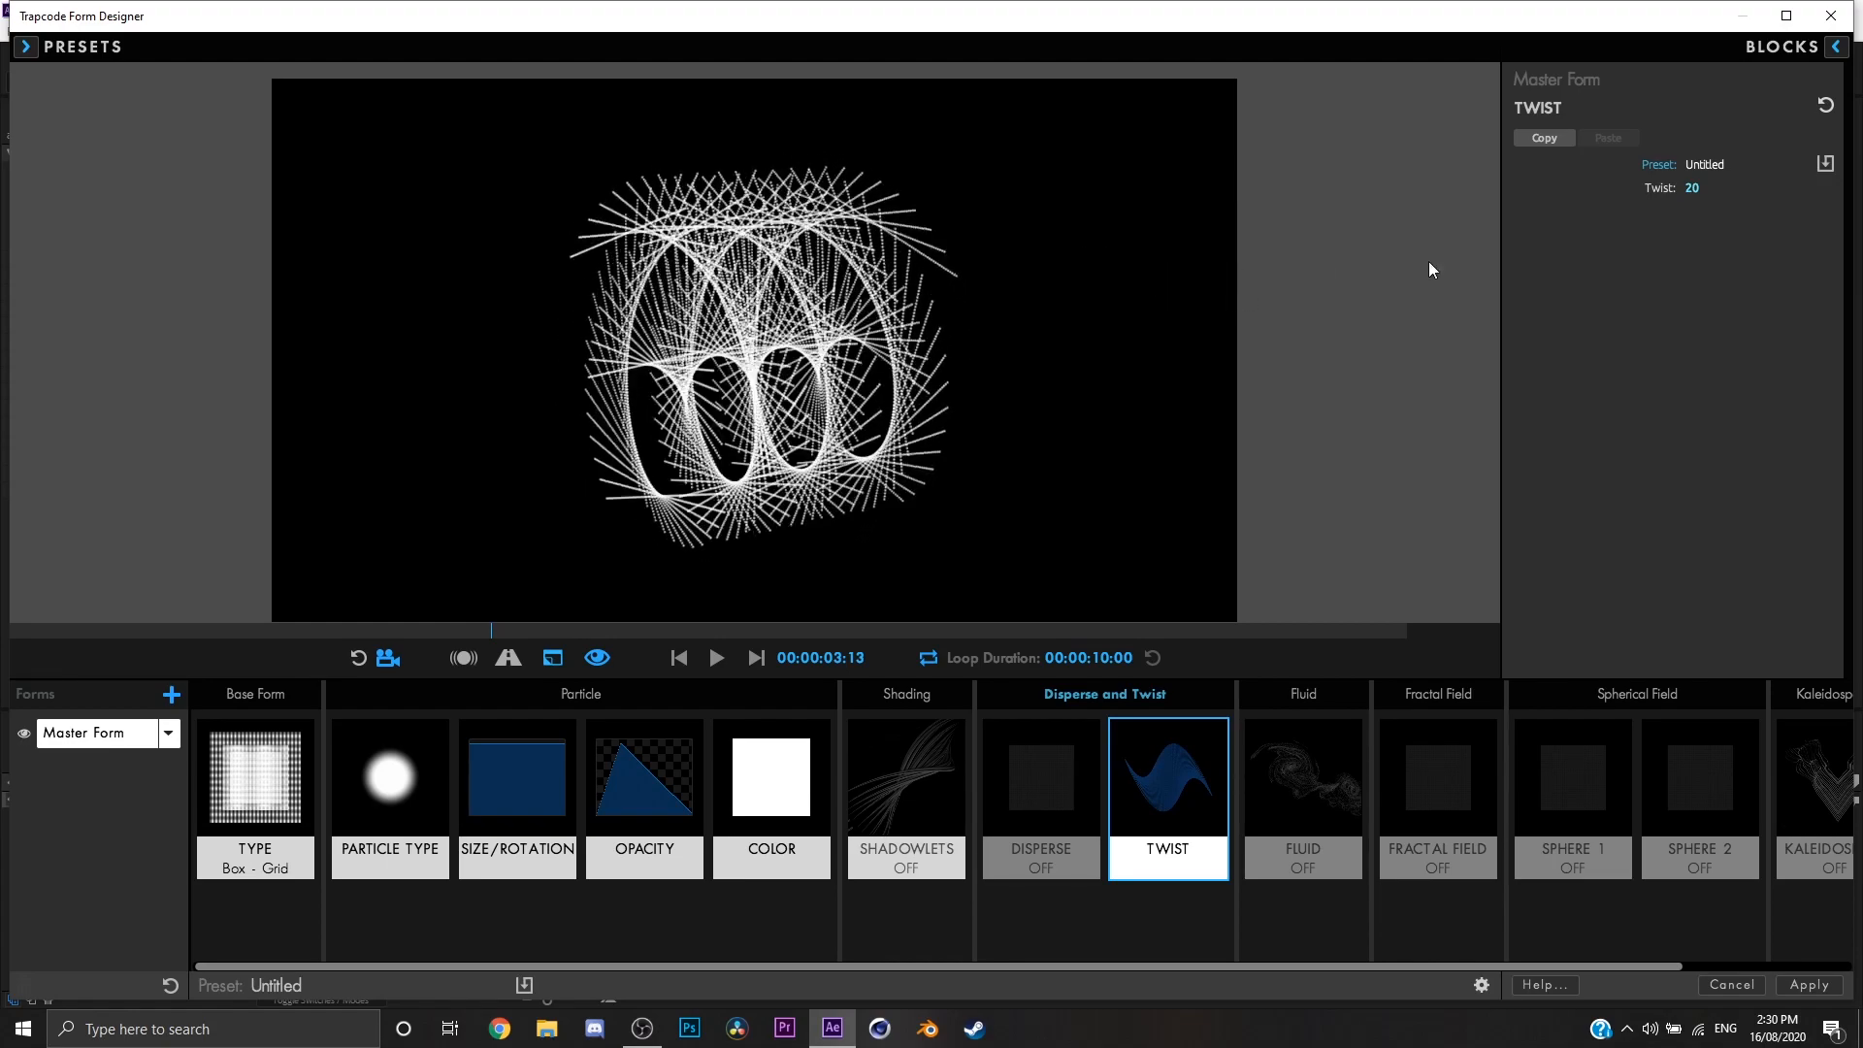
click(1693, 189)
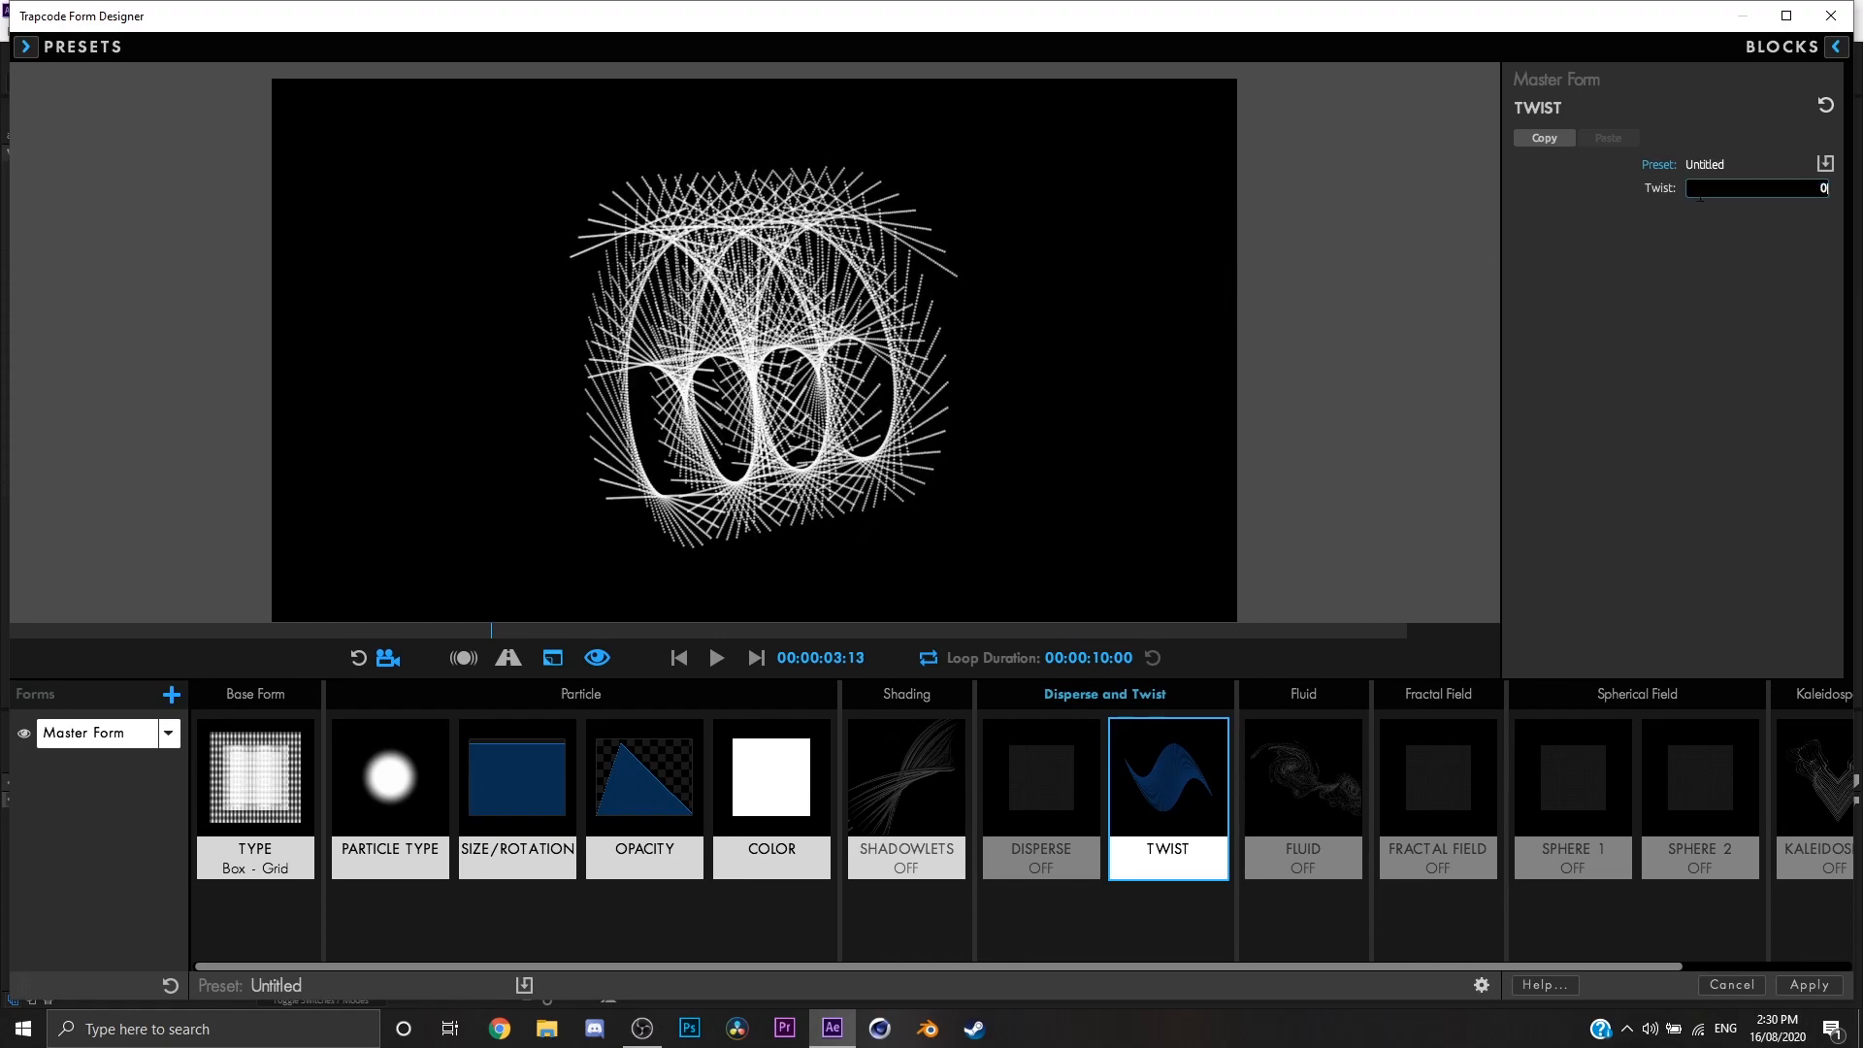
text(0)
key(Return)
drag(1219, 299, 1170, 326)
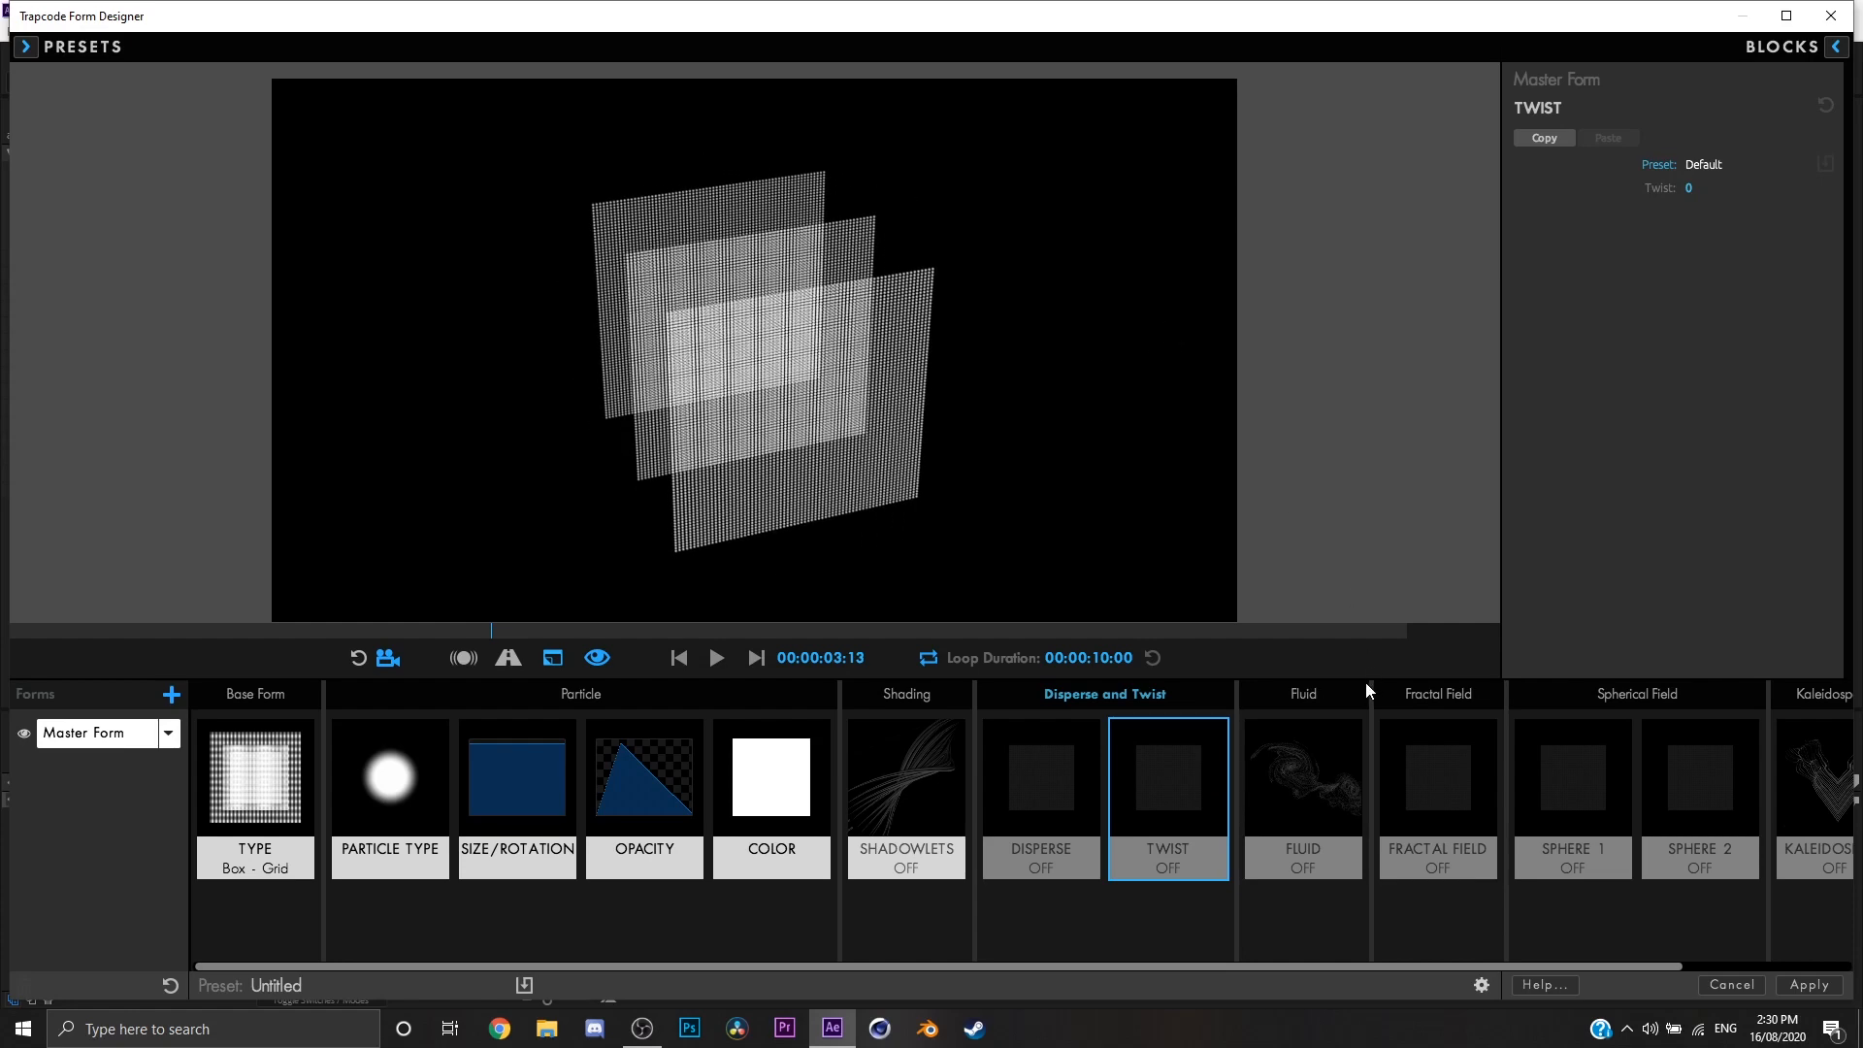
Step: Enable Fluid Motion in the Fluid settings and play the animation from the start to preview the movement
click(1295, 778)
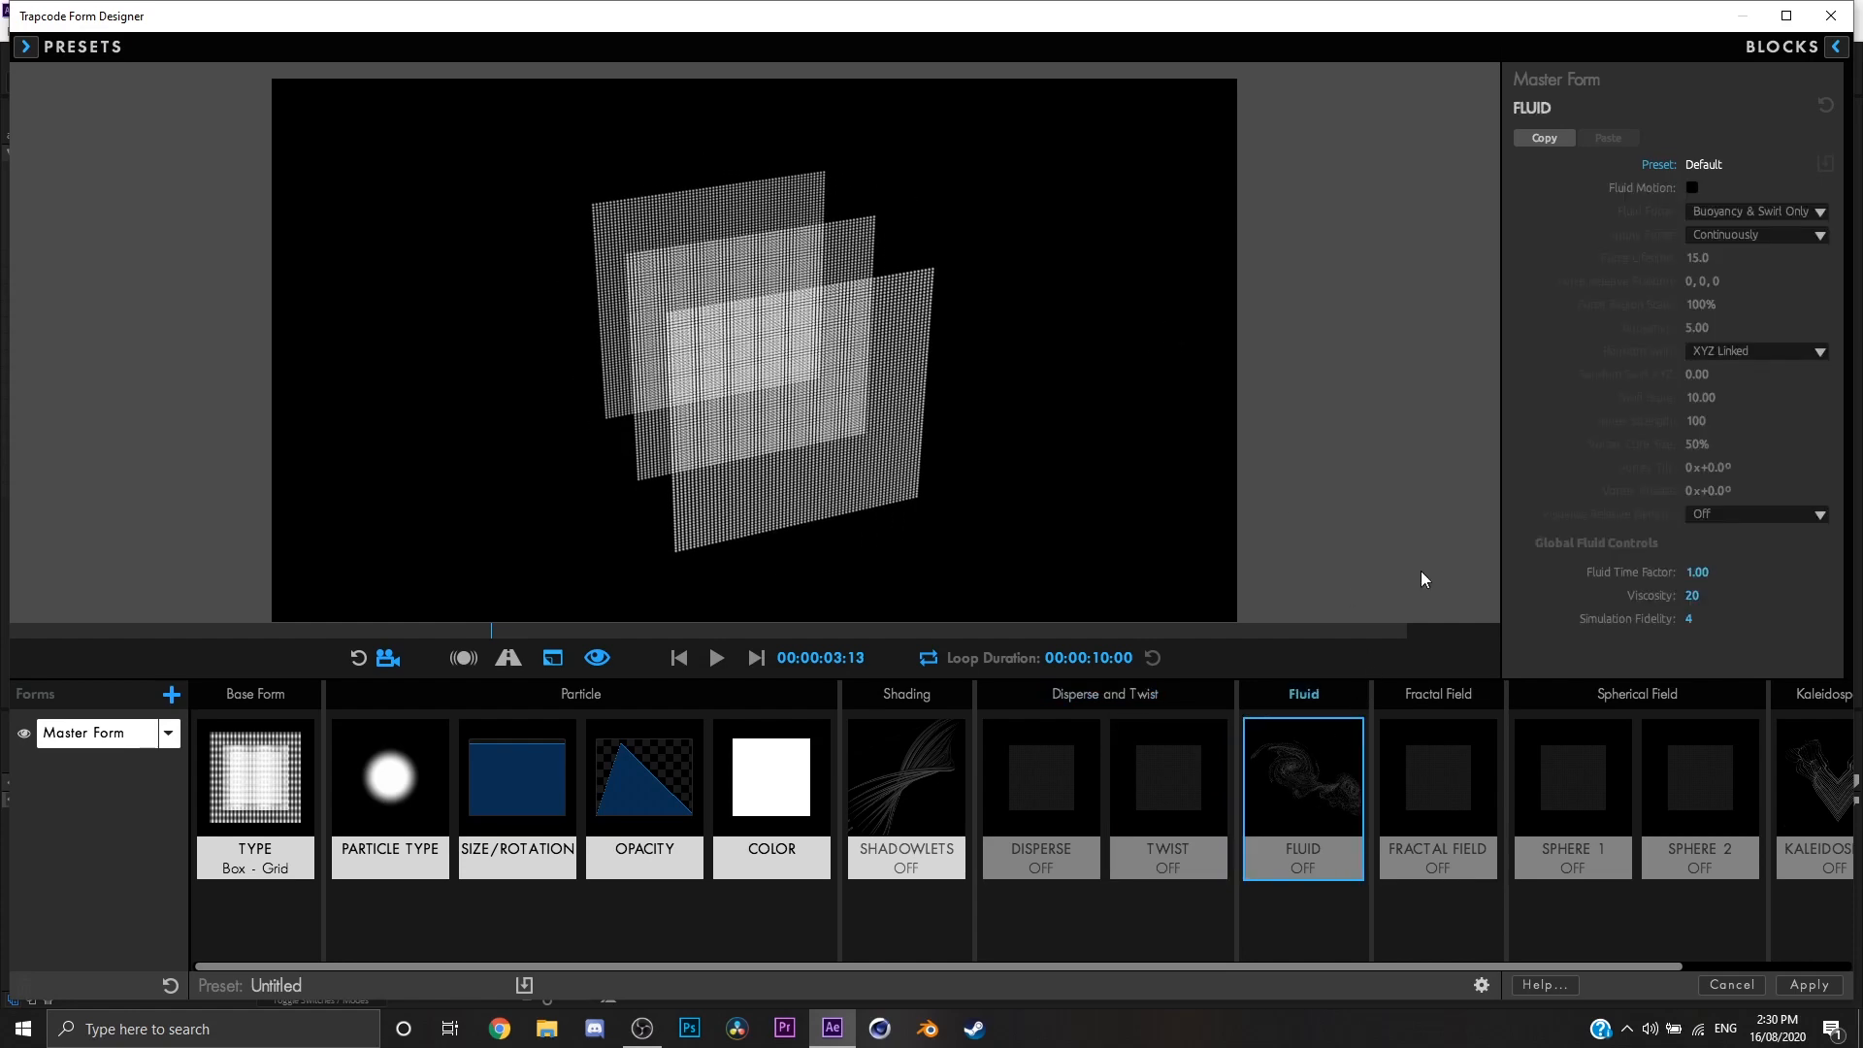
click(1694, 186)
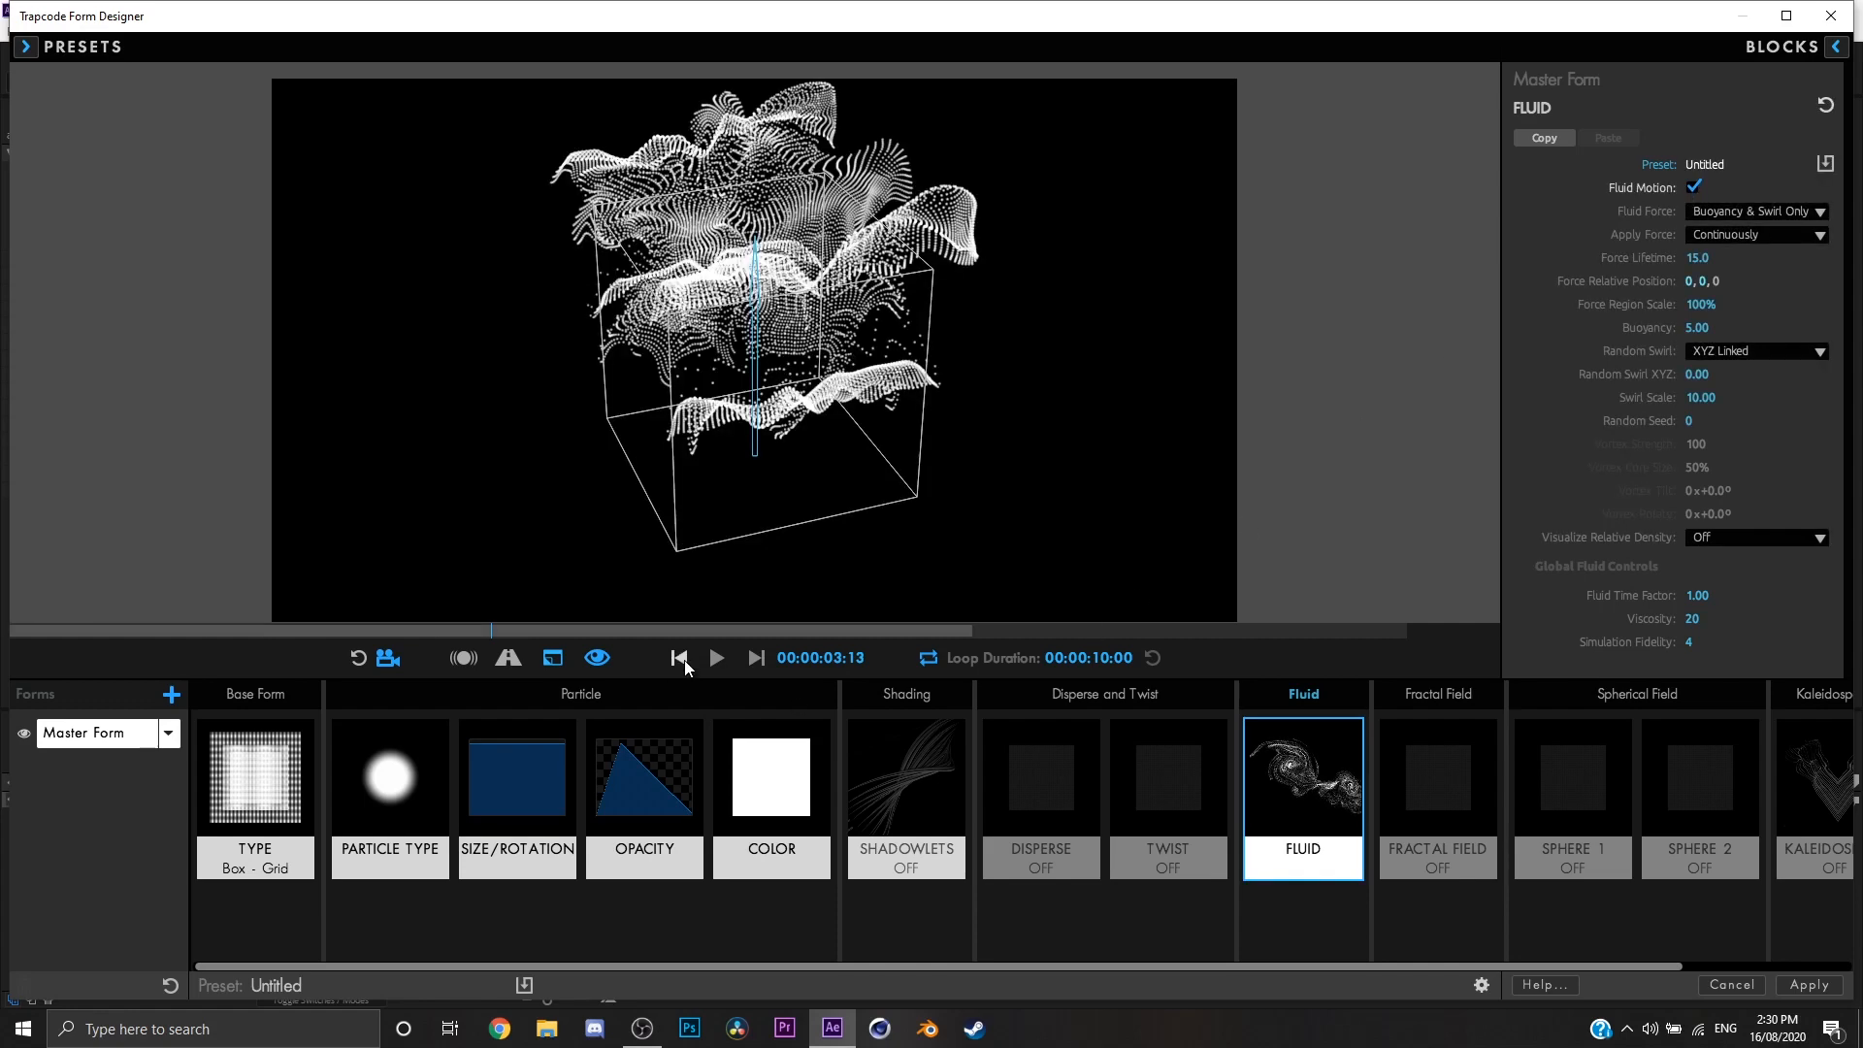
click(682, 659)
click(716, 659)
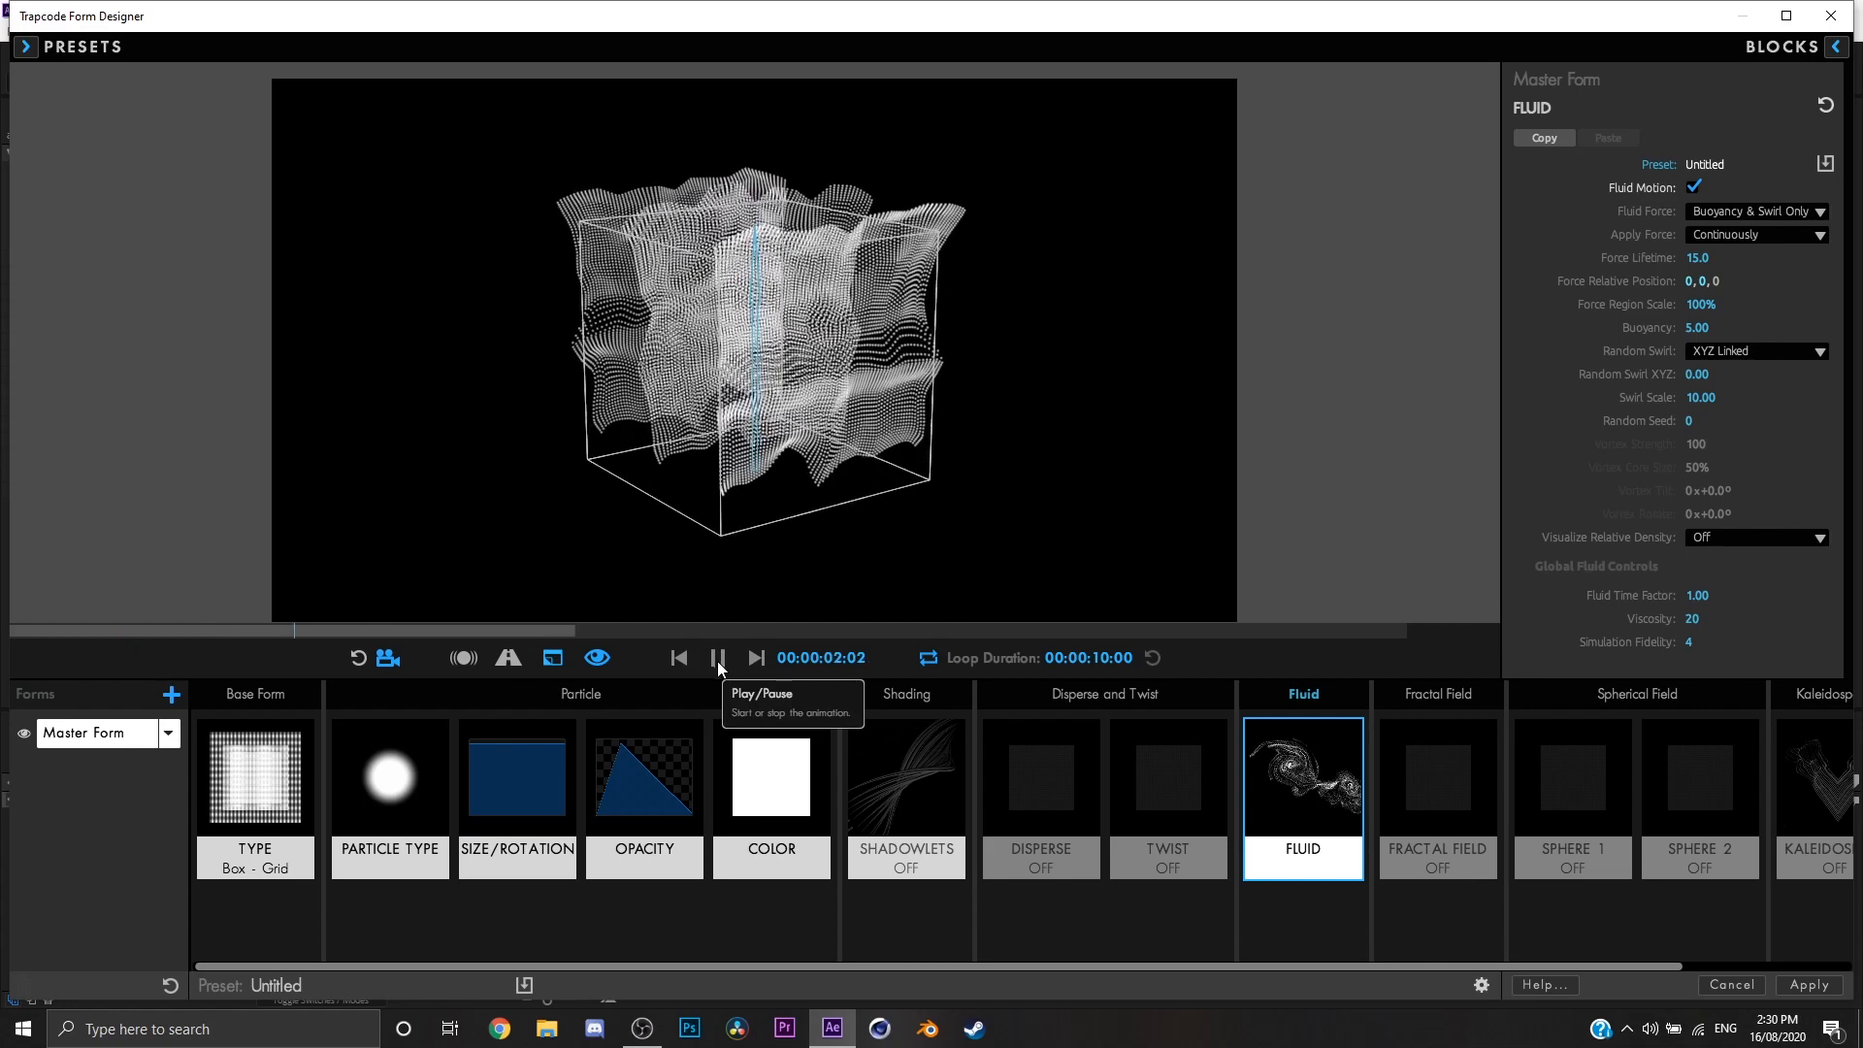
click(718, 658)
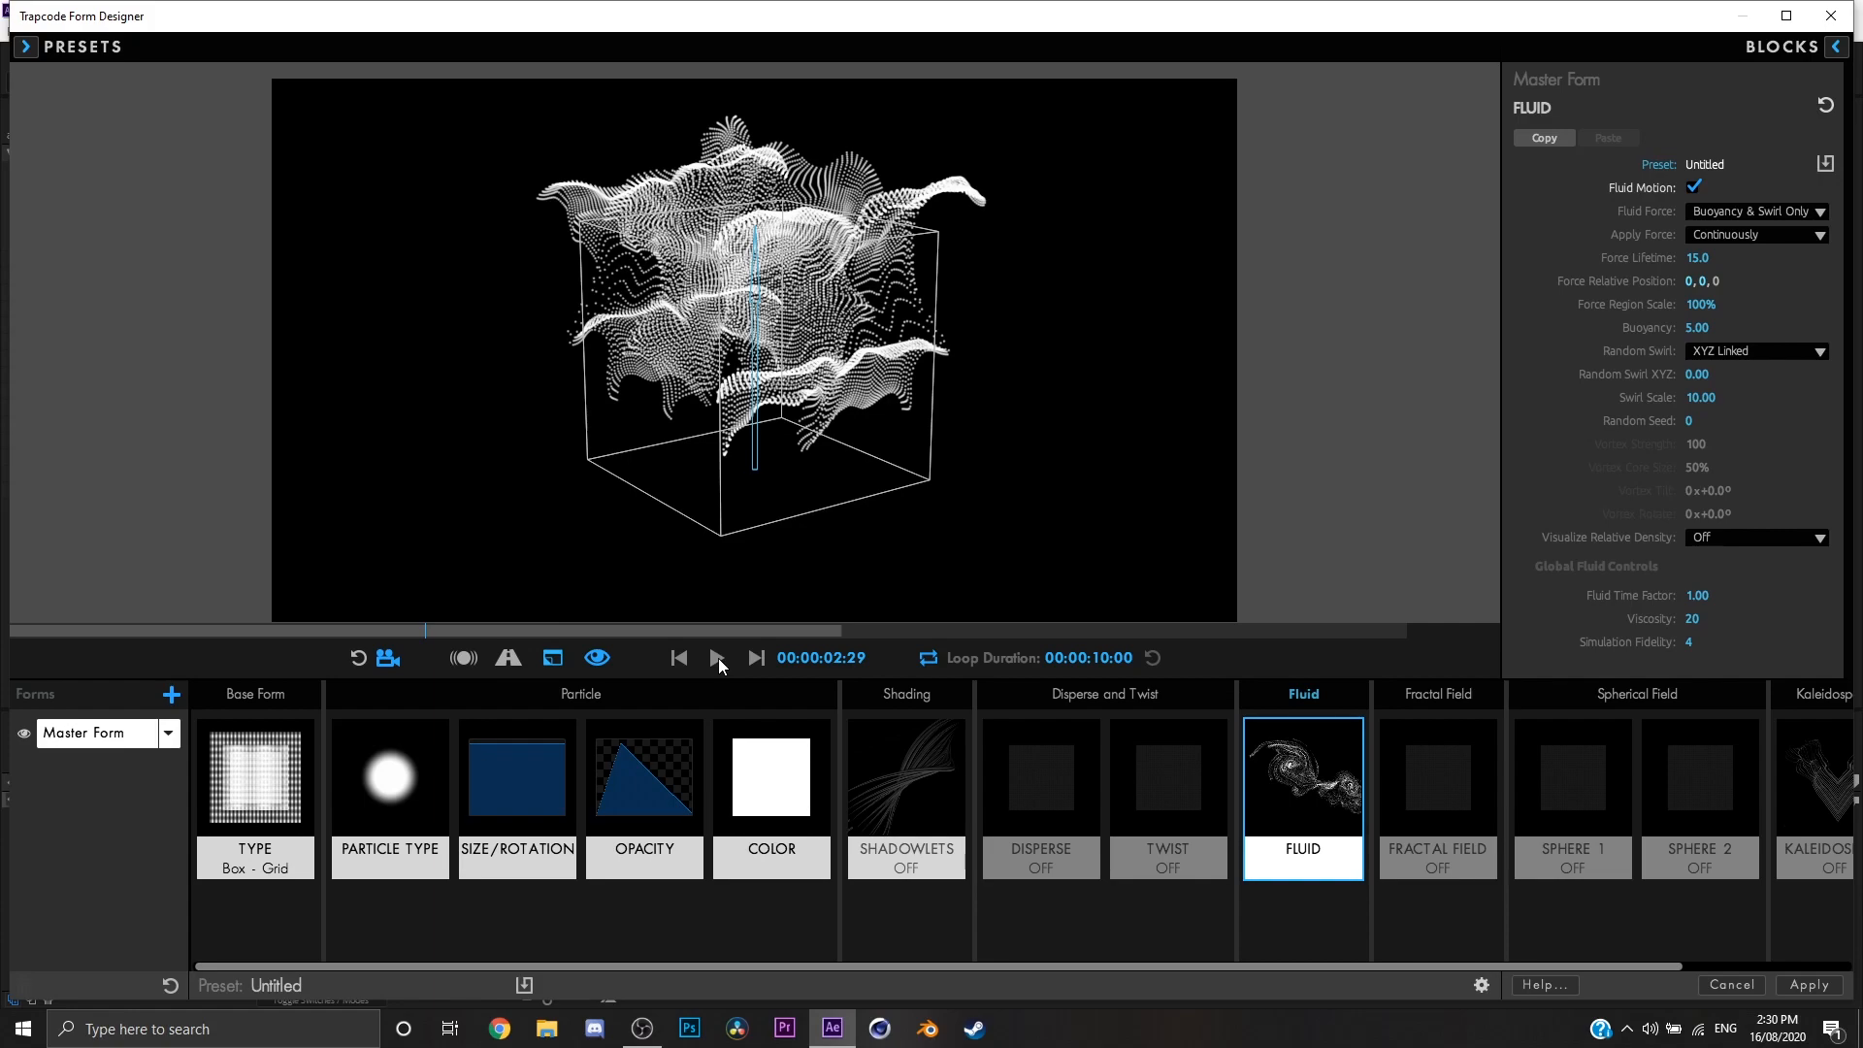
click(726, 656)
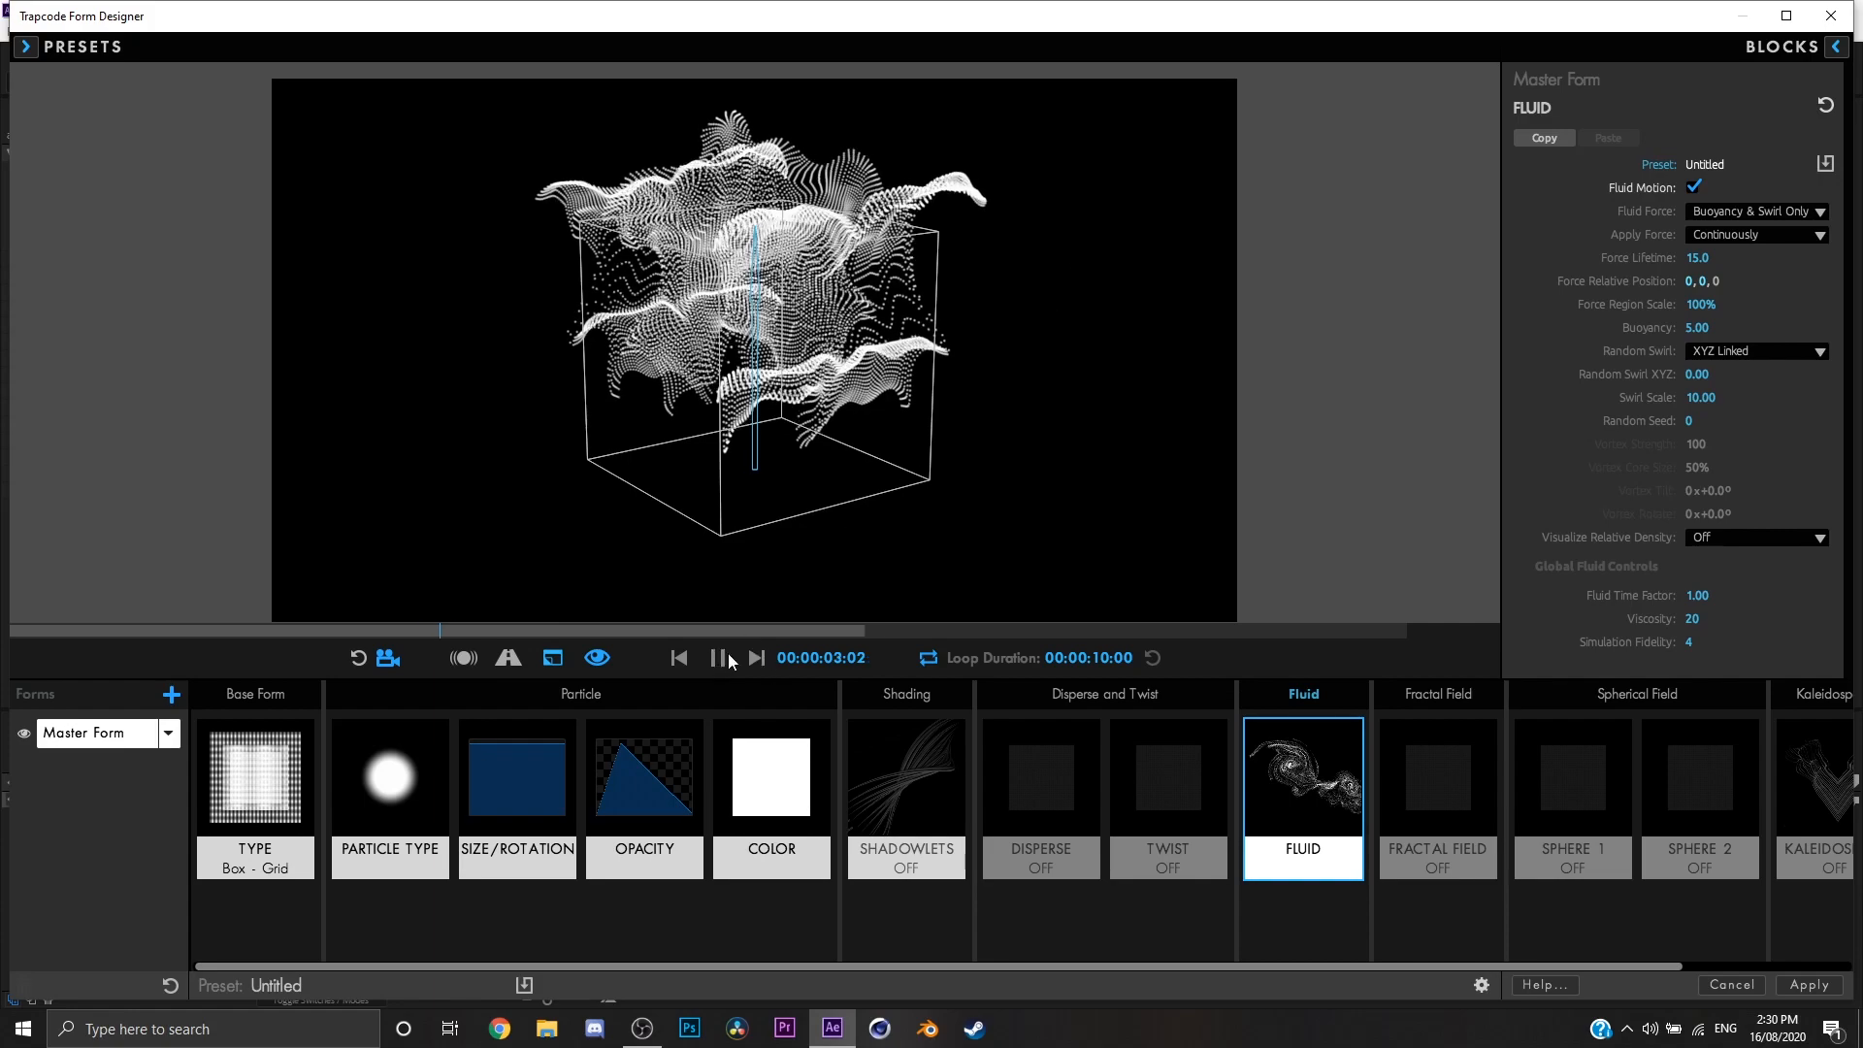
click(726, 658)
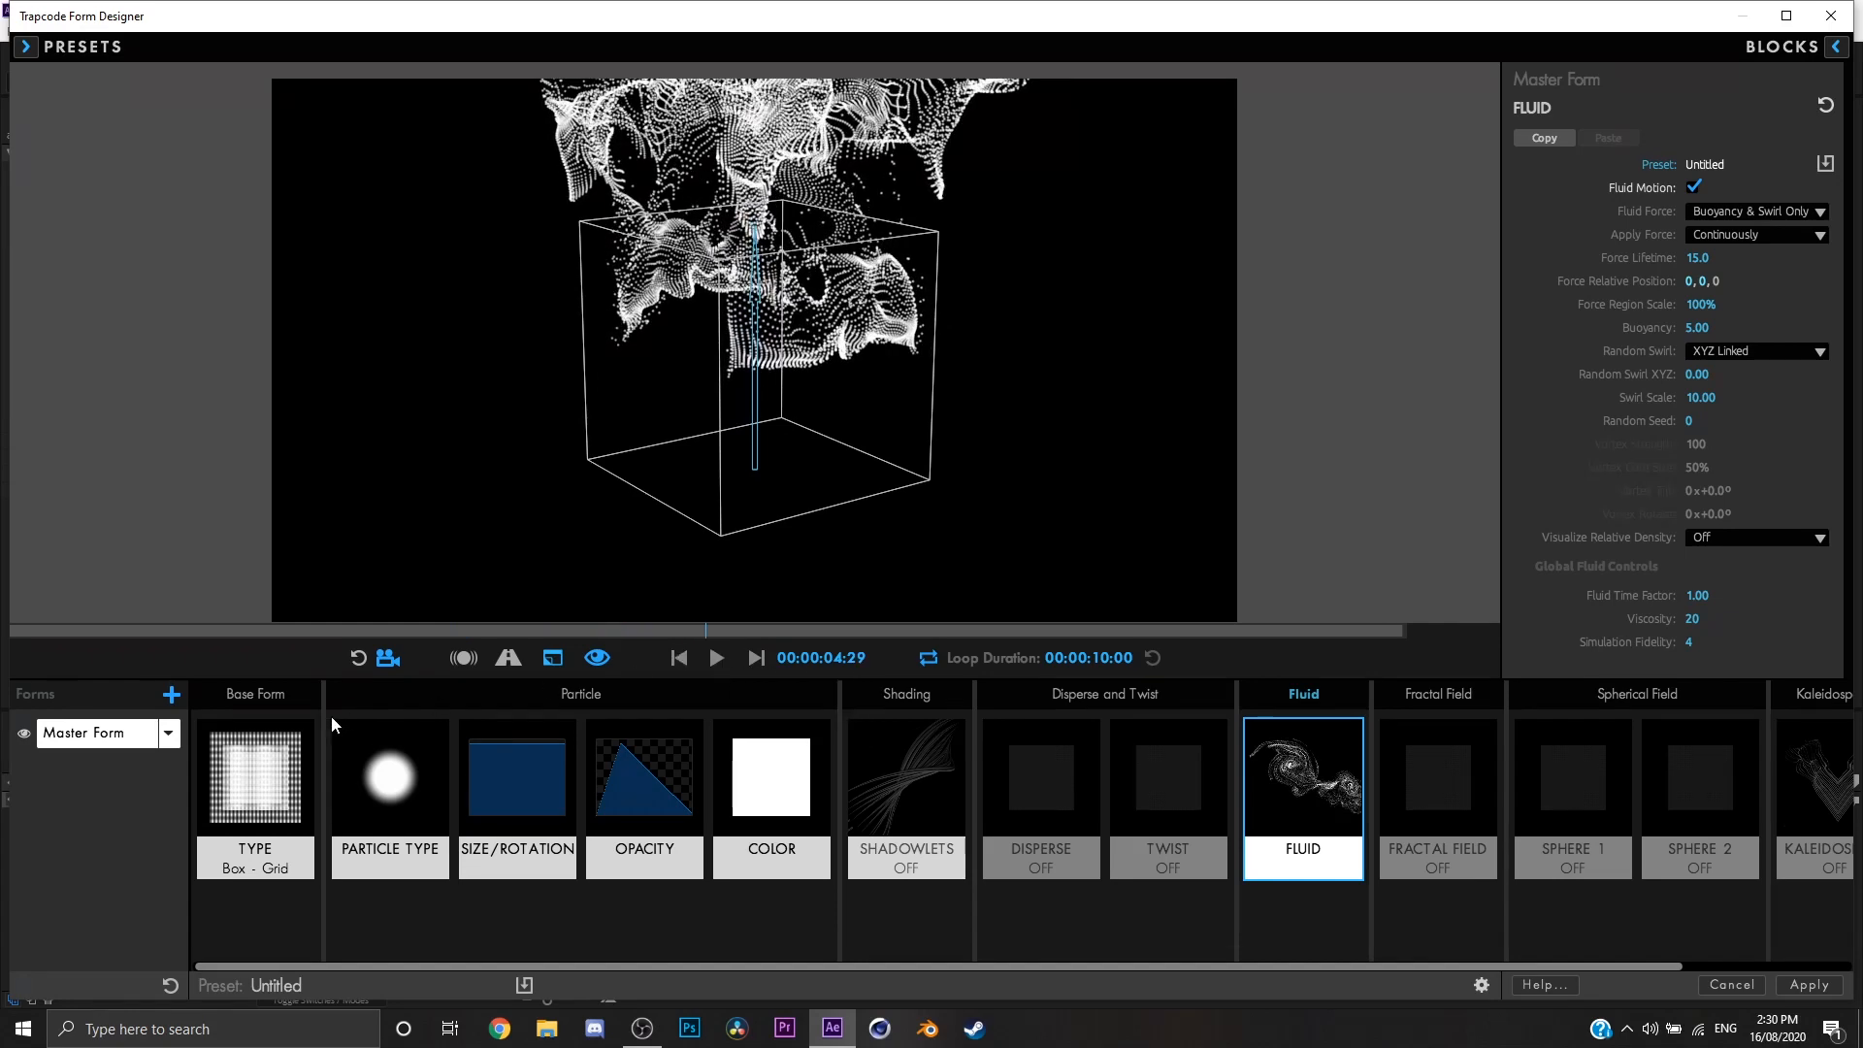
Step: Change the Base Form Type to Sphere - Layered and return the preview to its first frame
click(256, 777)
click(1751, 187)
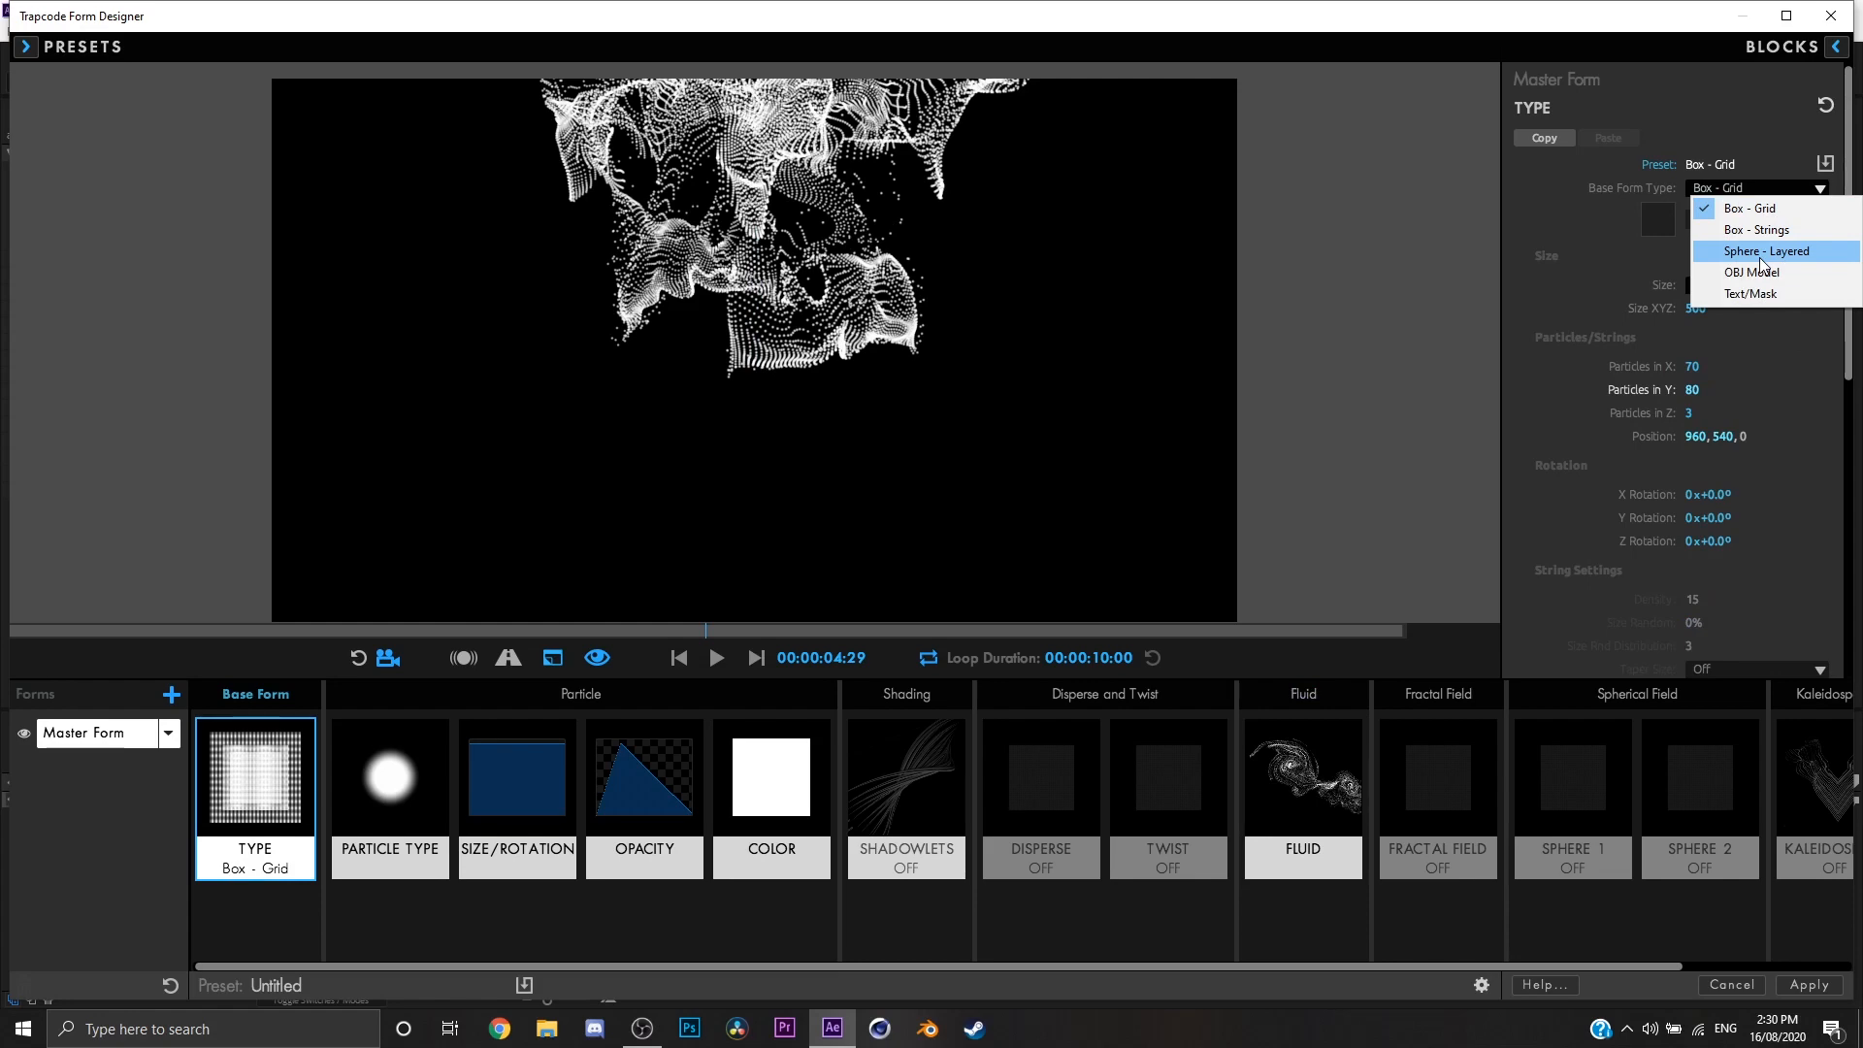
click(1760, 252)
click(676, 659)
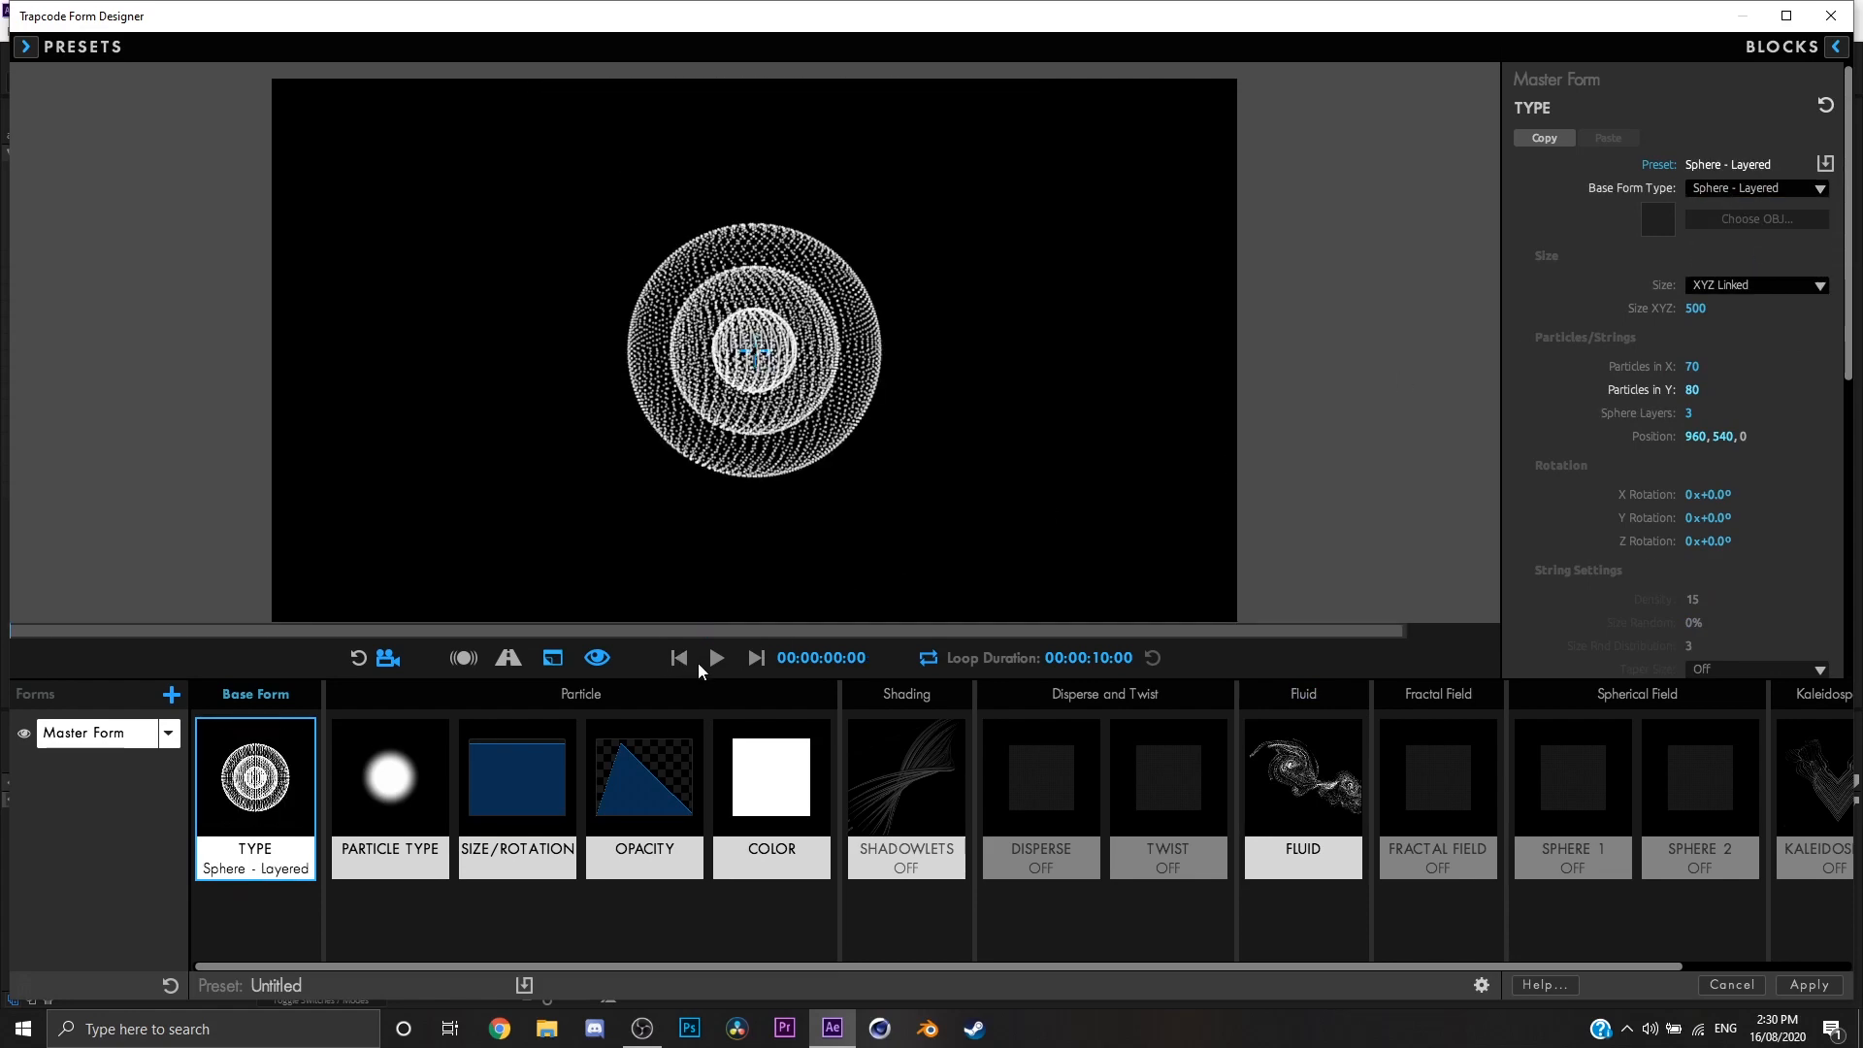
Step: Preview the layered sphere's fluid motion, set its Y position to 1169, and replay the animation from the start
click(716, 659)
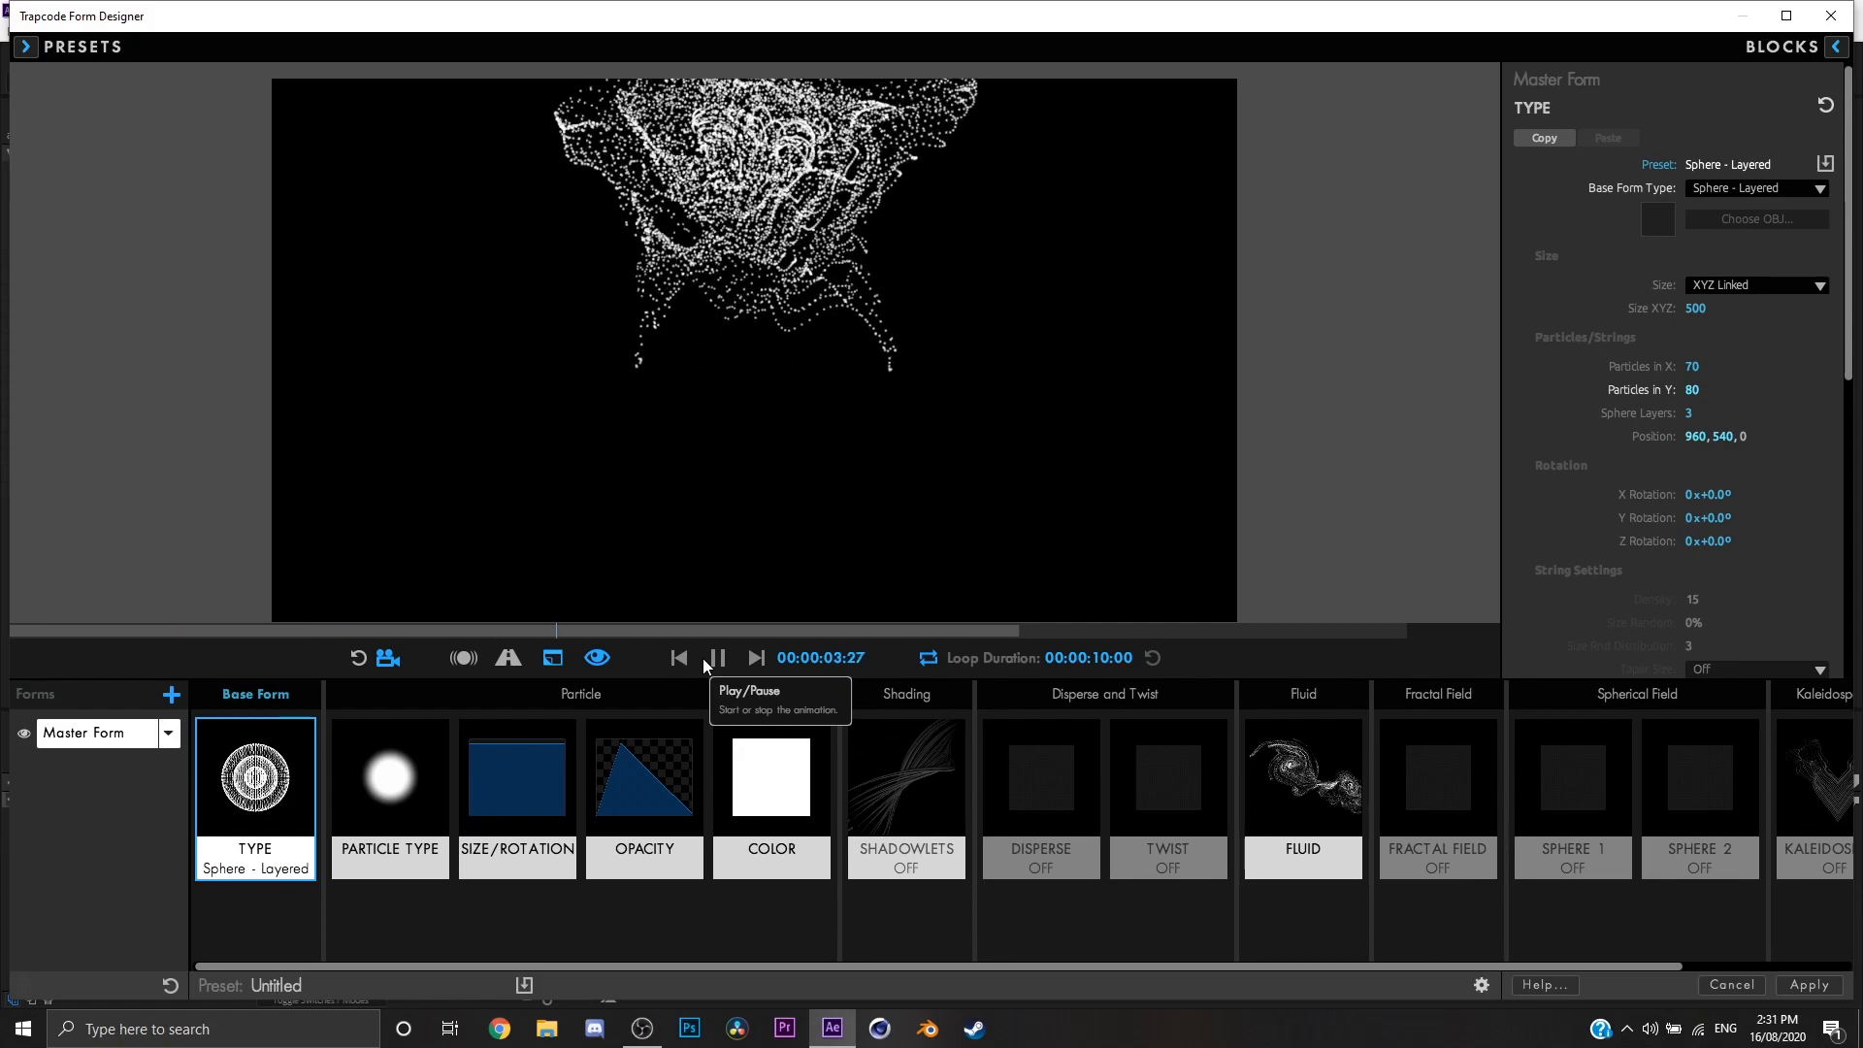
click(714, 660)
drag(1722, 438, 1854, 438)
click(681, 660)
click(716, 659)
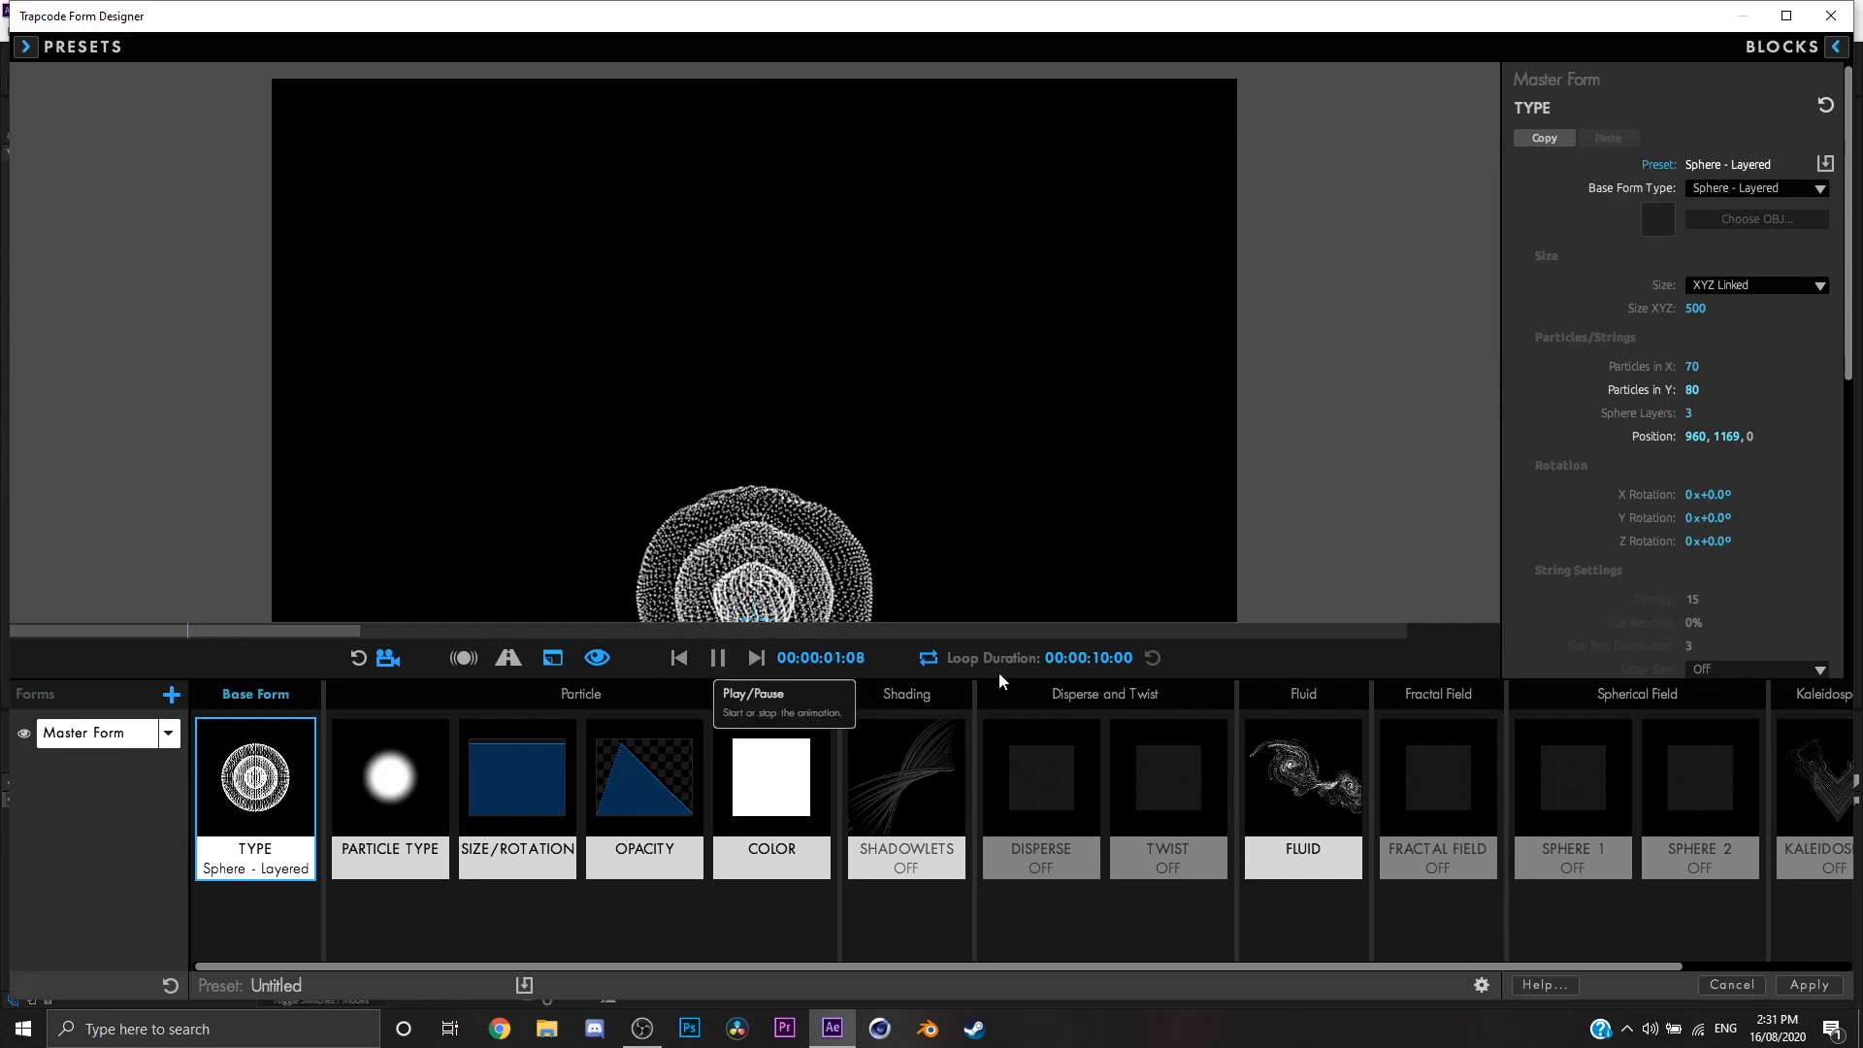
click(718, 659)
Step: In the Fluid settings, set Buoyancy to -3 and play the animation to preview the effect
click(1303, 796)
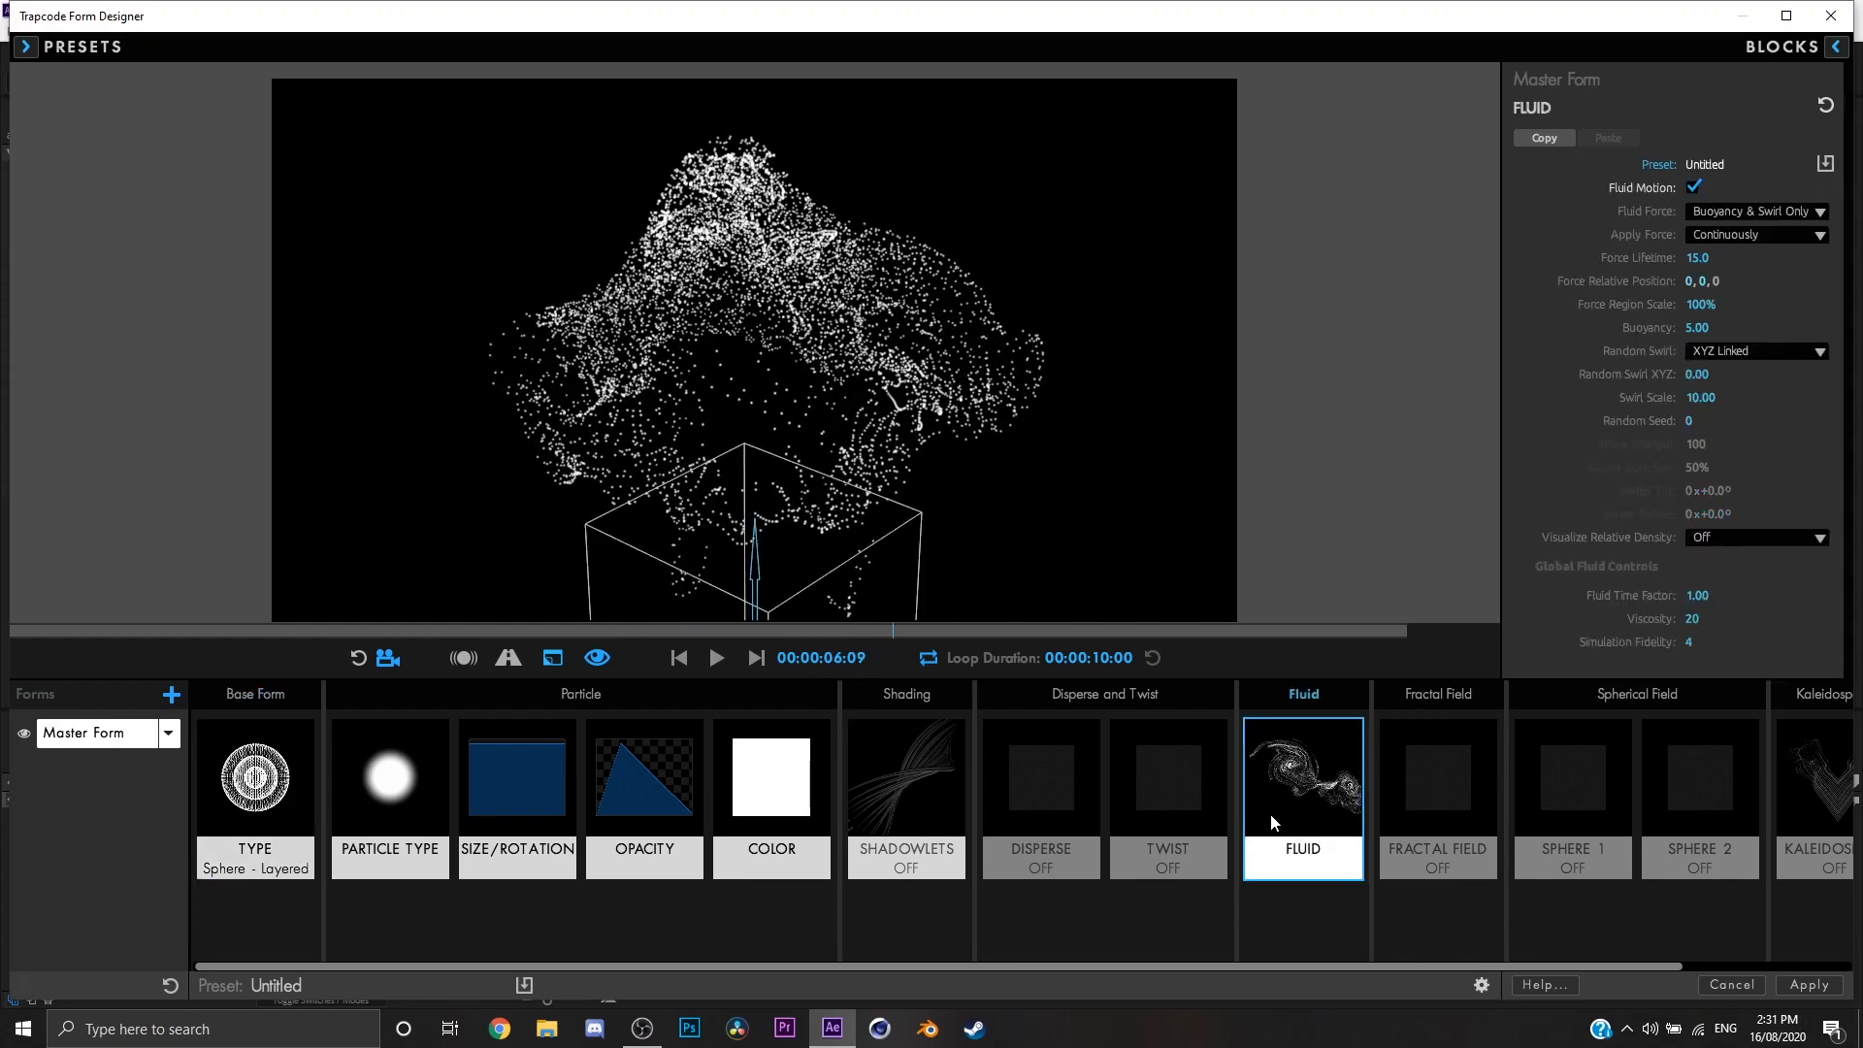
drag(894, 330, 812, 343)
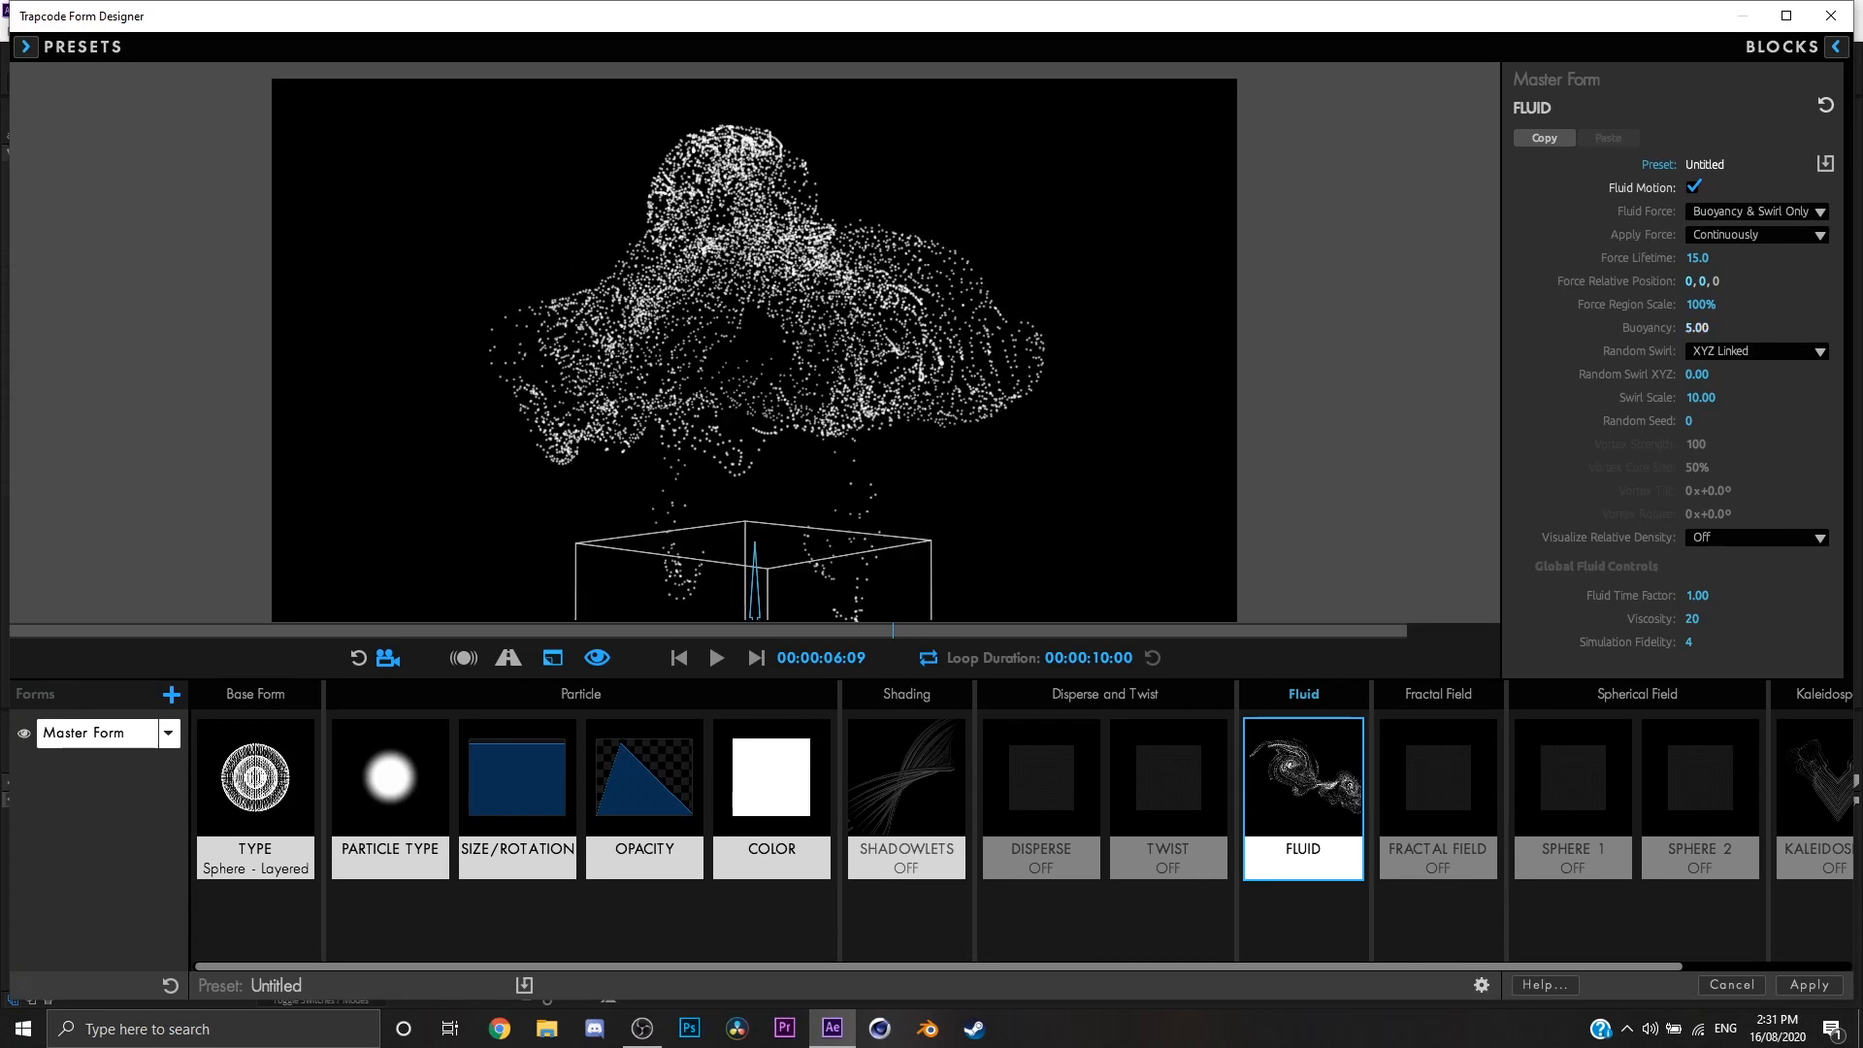
drag(1697, 327, 1650, 327)
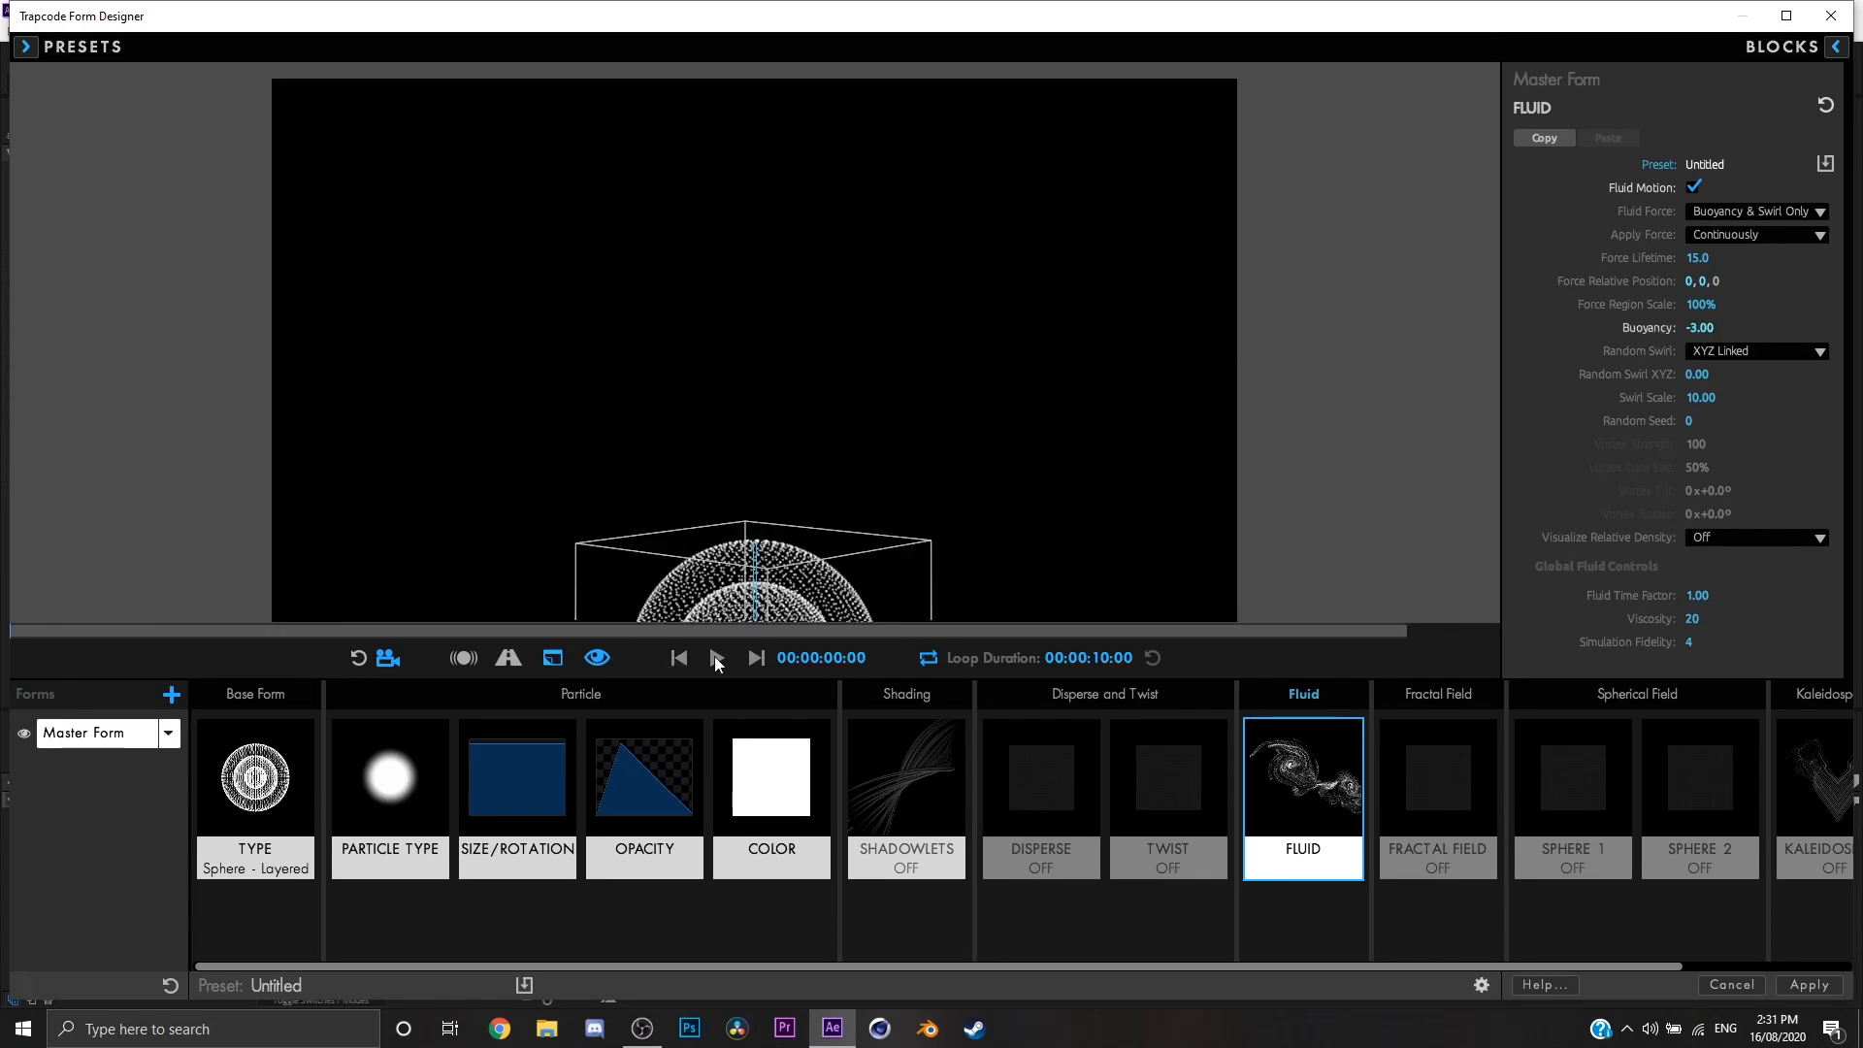
click(717, 660)
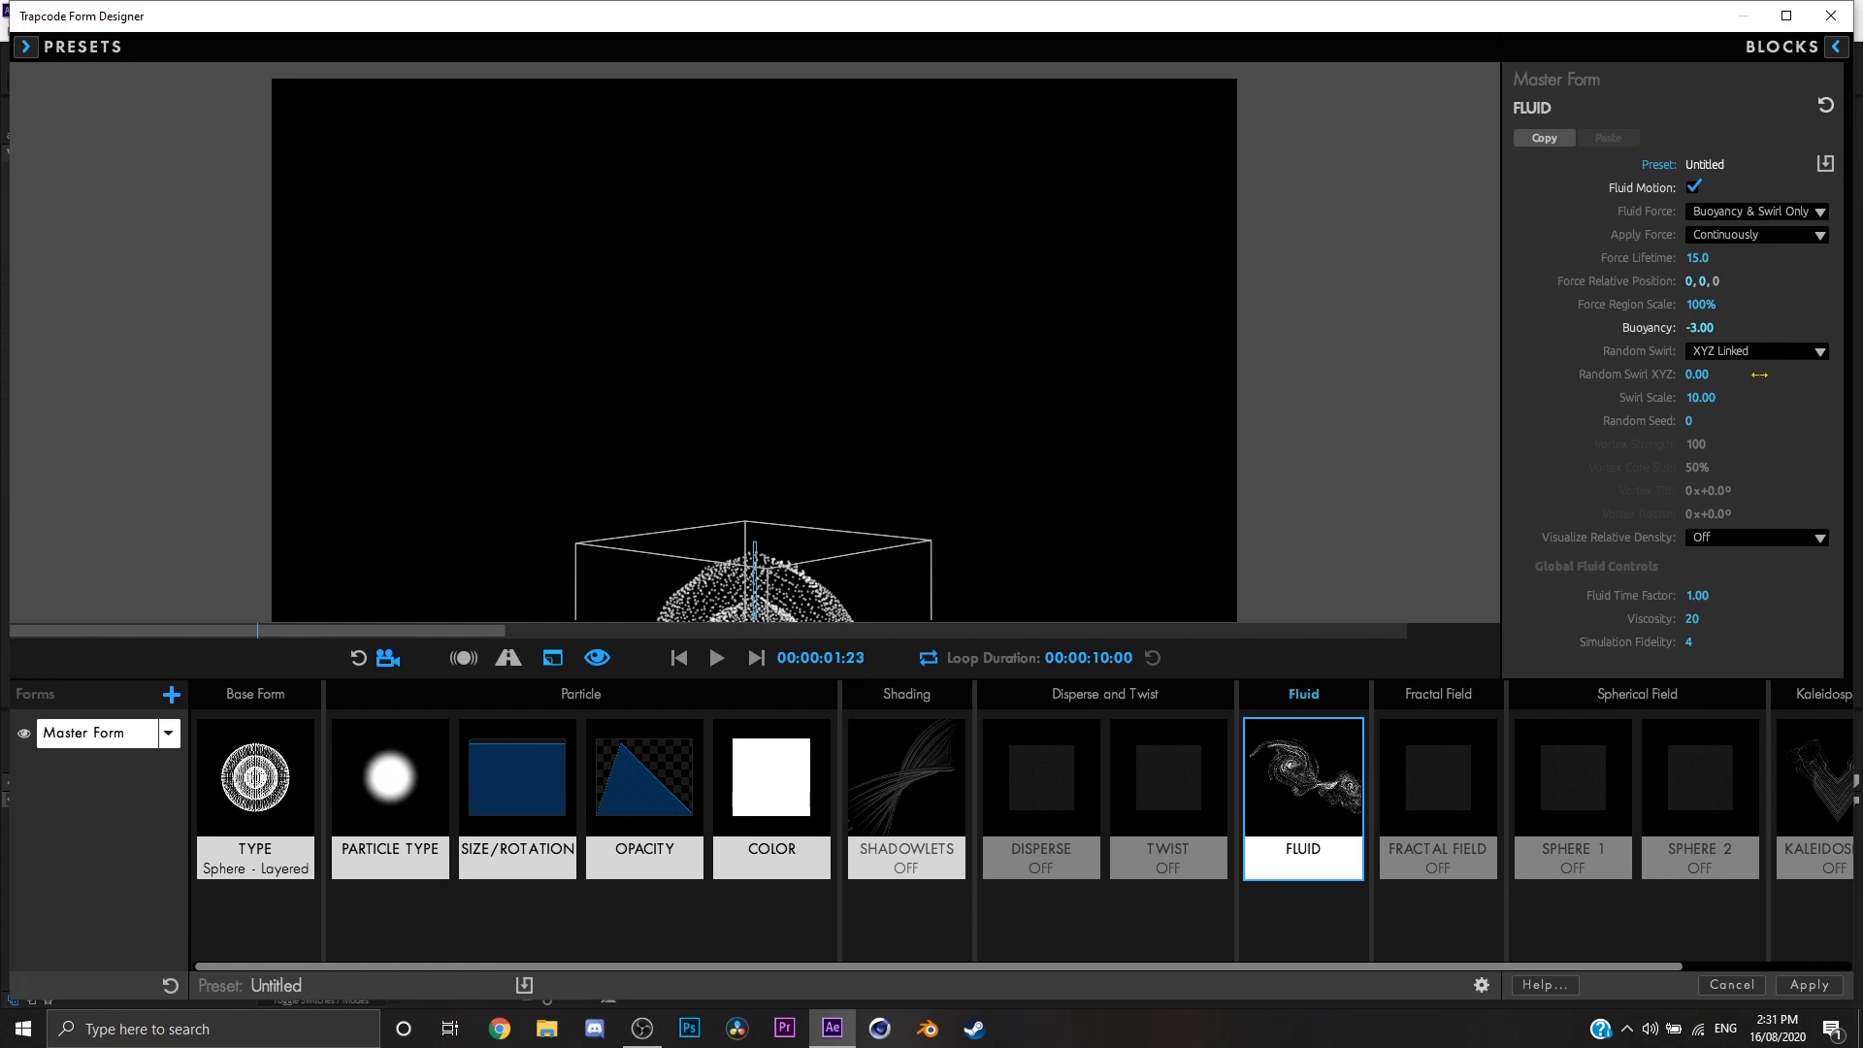
Step: Set the fluid Buoyancy to 1 and preview the particle motion
click(1703, 328)
text(1)
key(Return)
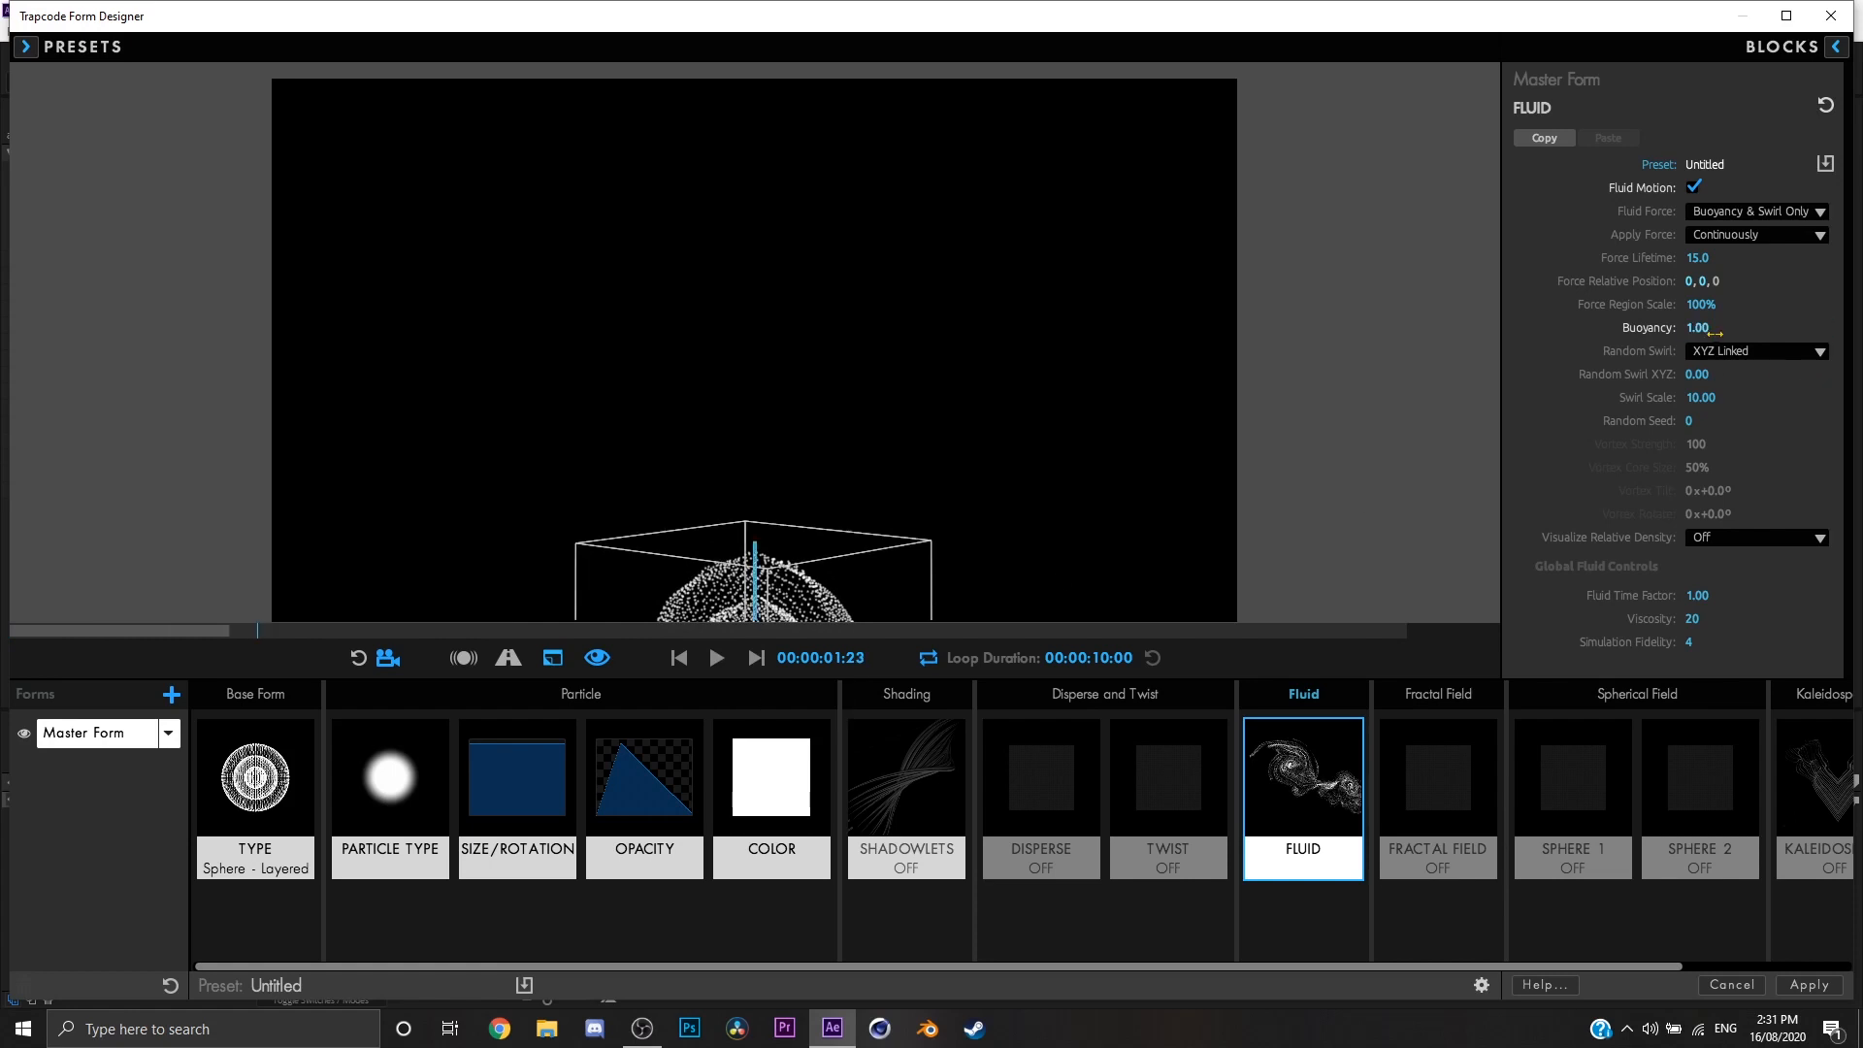
click(701, 666)
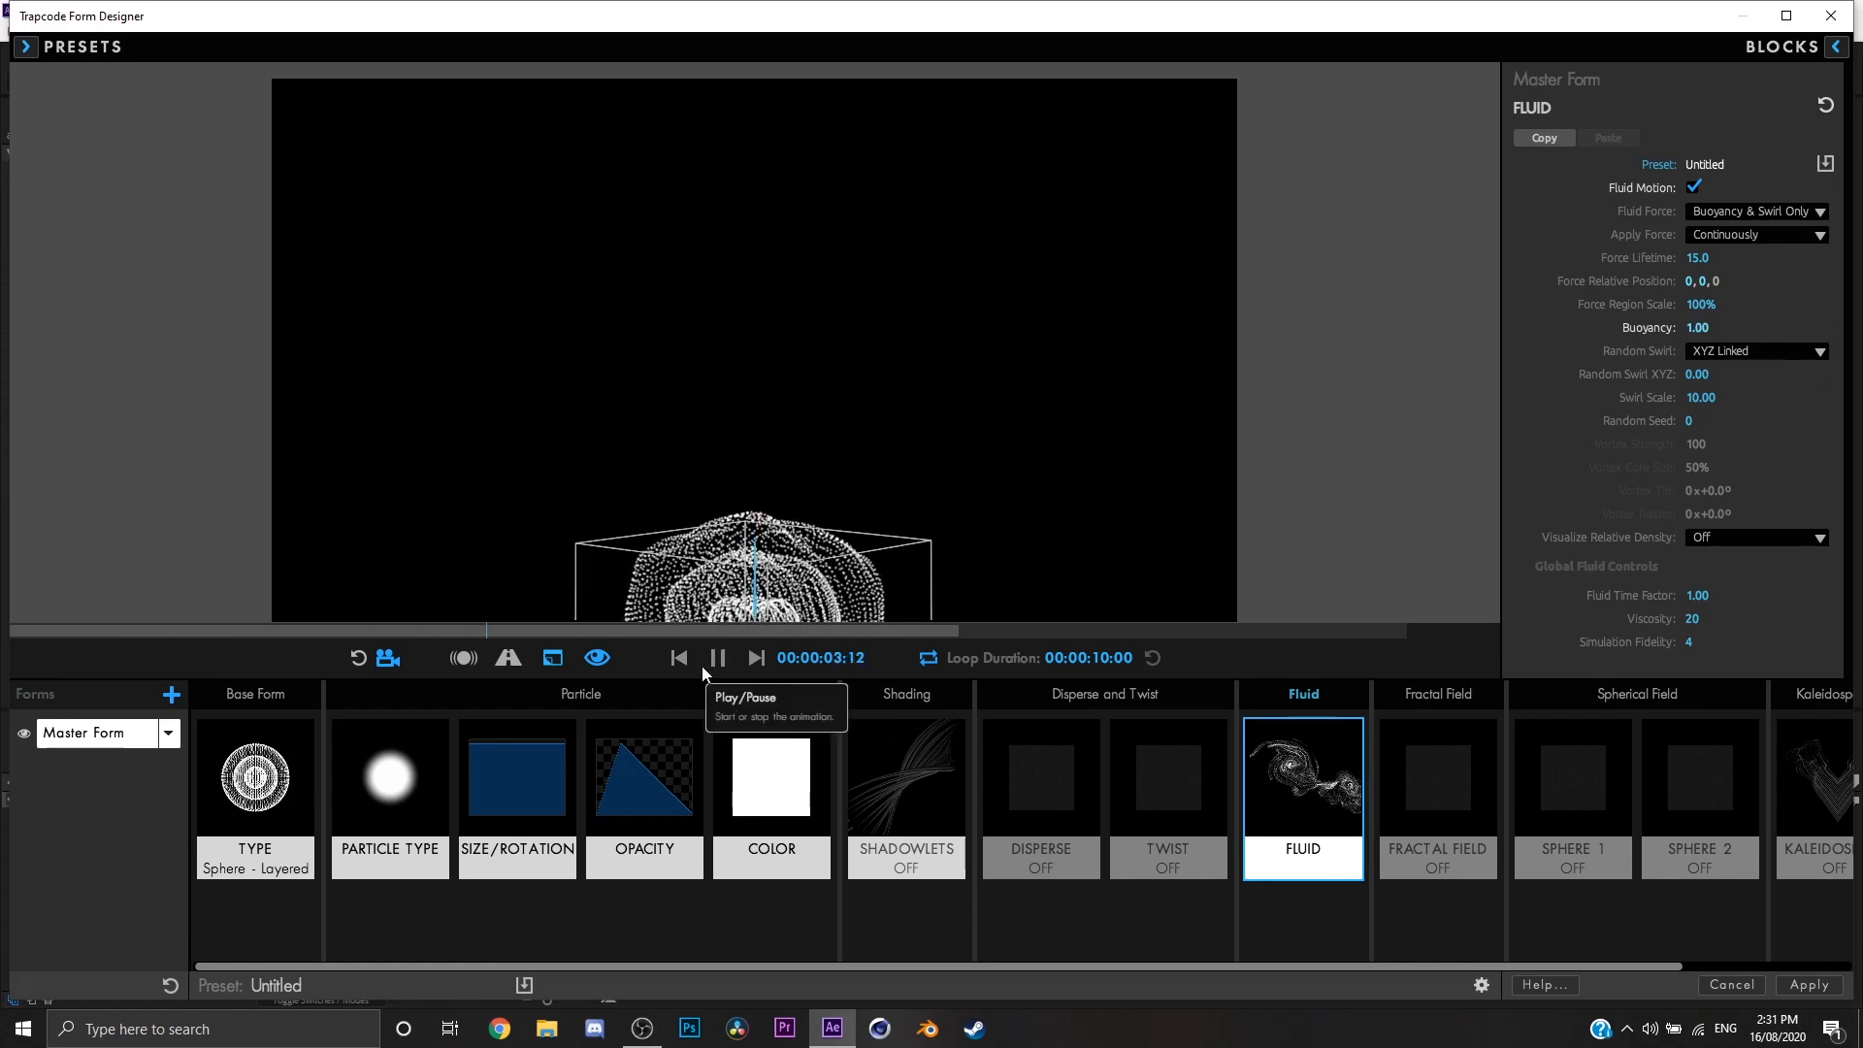
click(702, 666)
Step: Set the fluid Buoyancy to 50 and preview the particle motion
click(1709, 328)
key(Return)
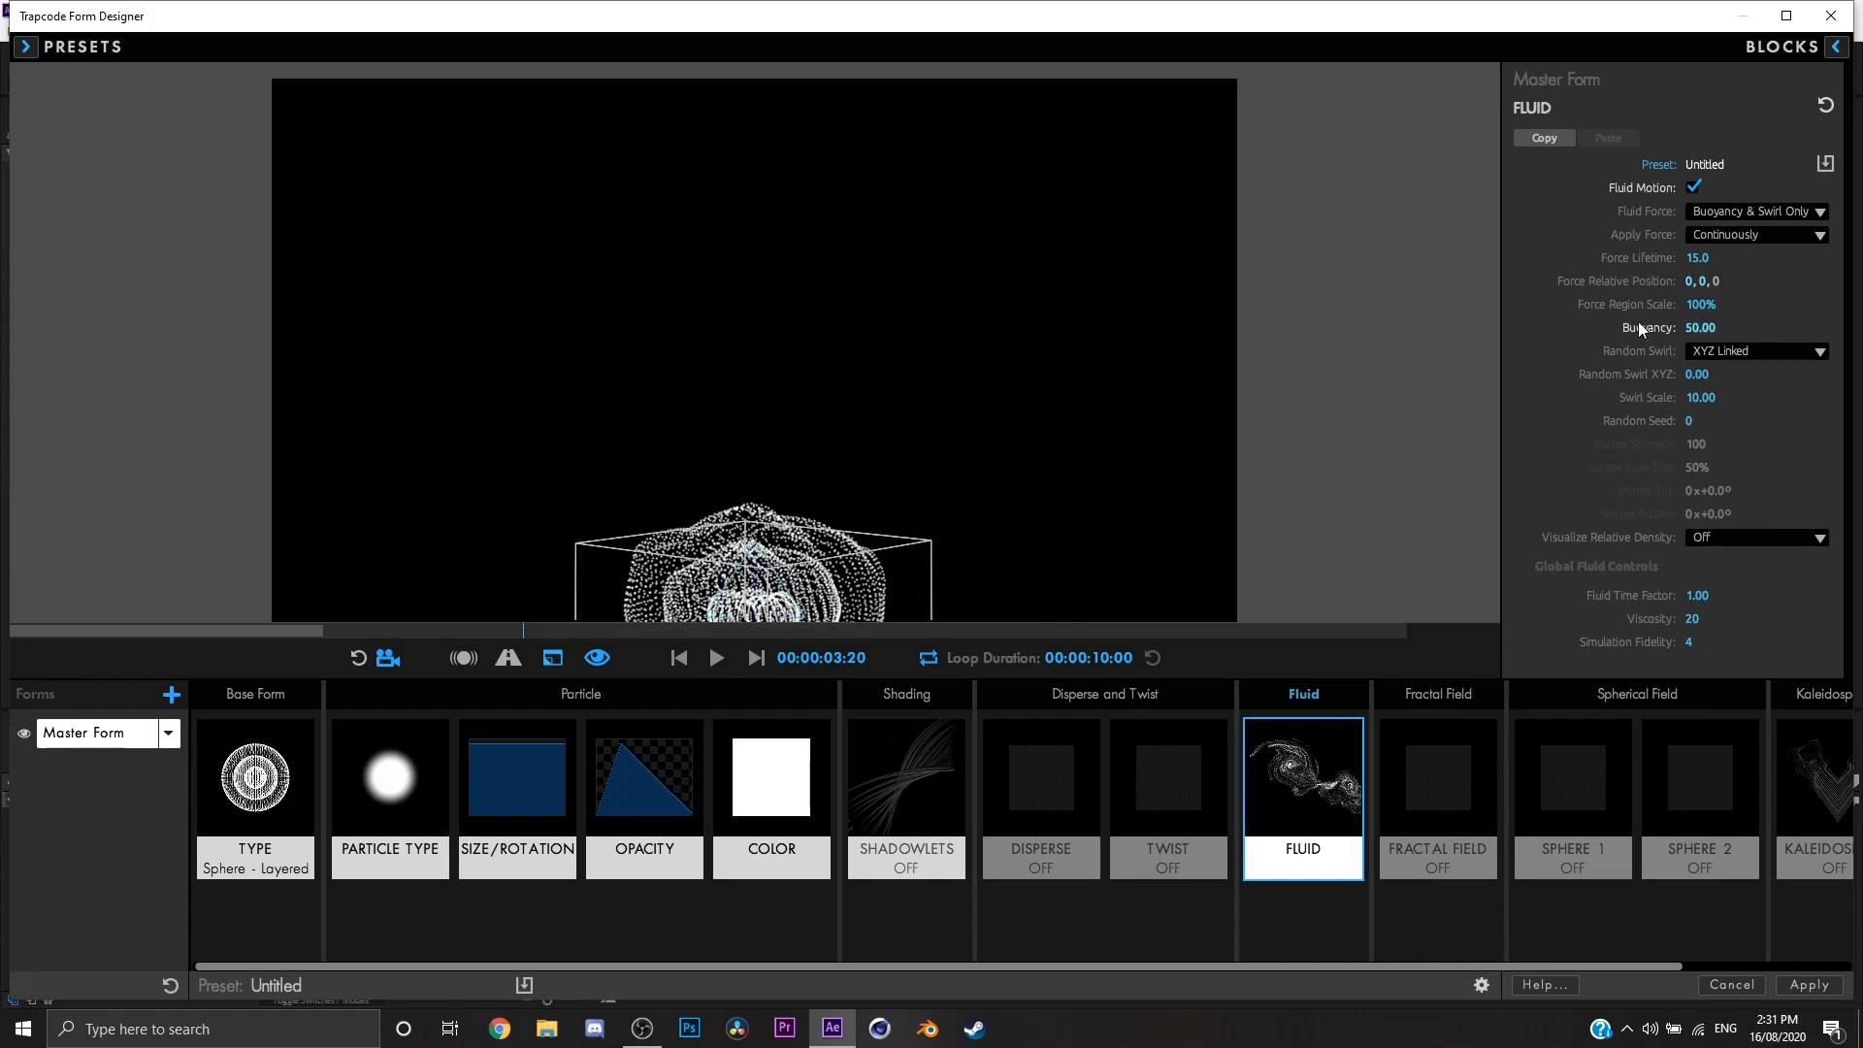
click(709, 664)
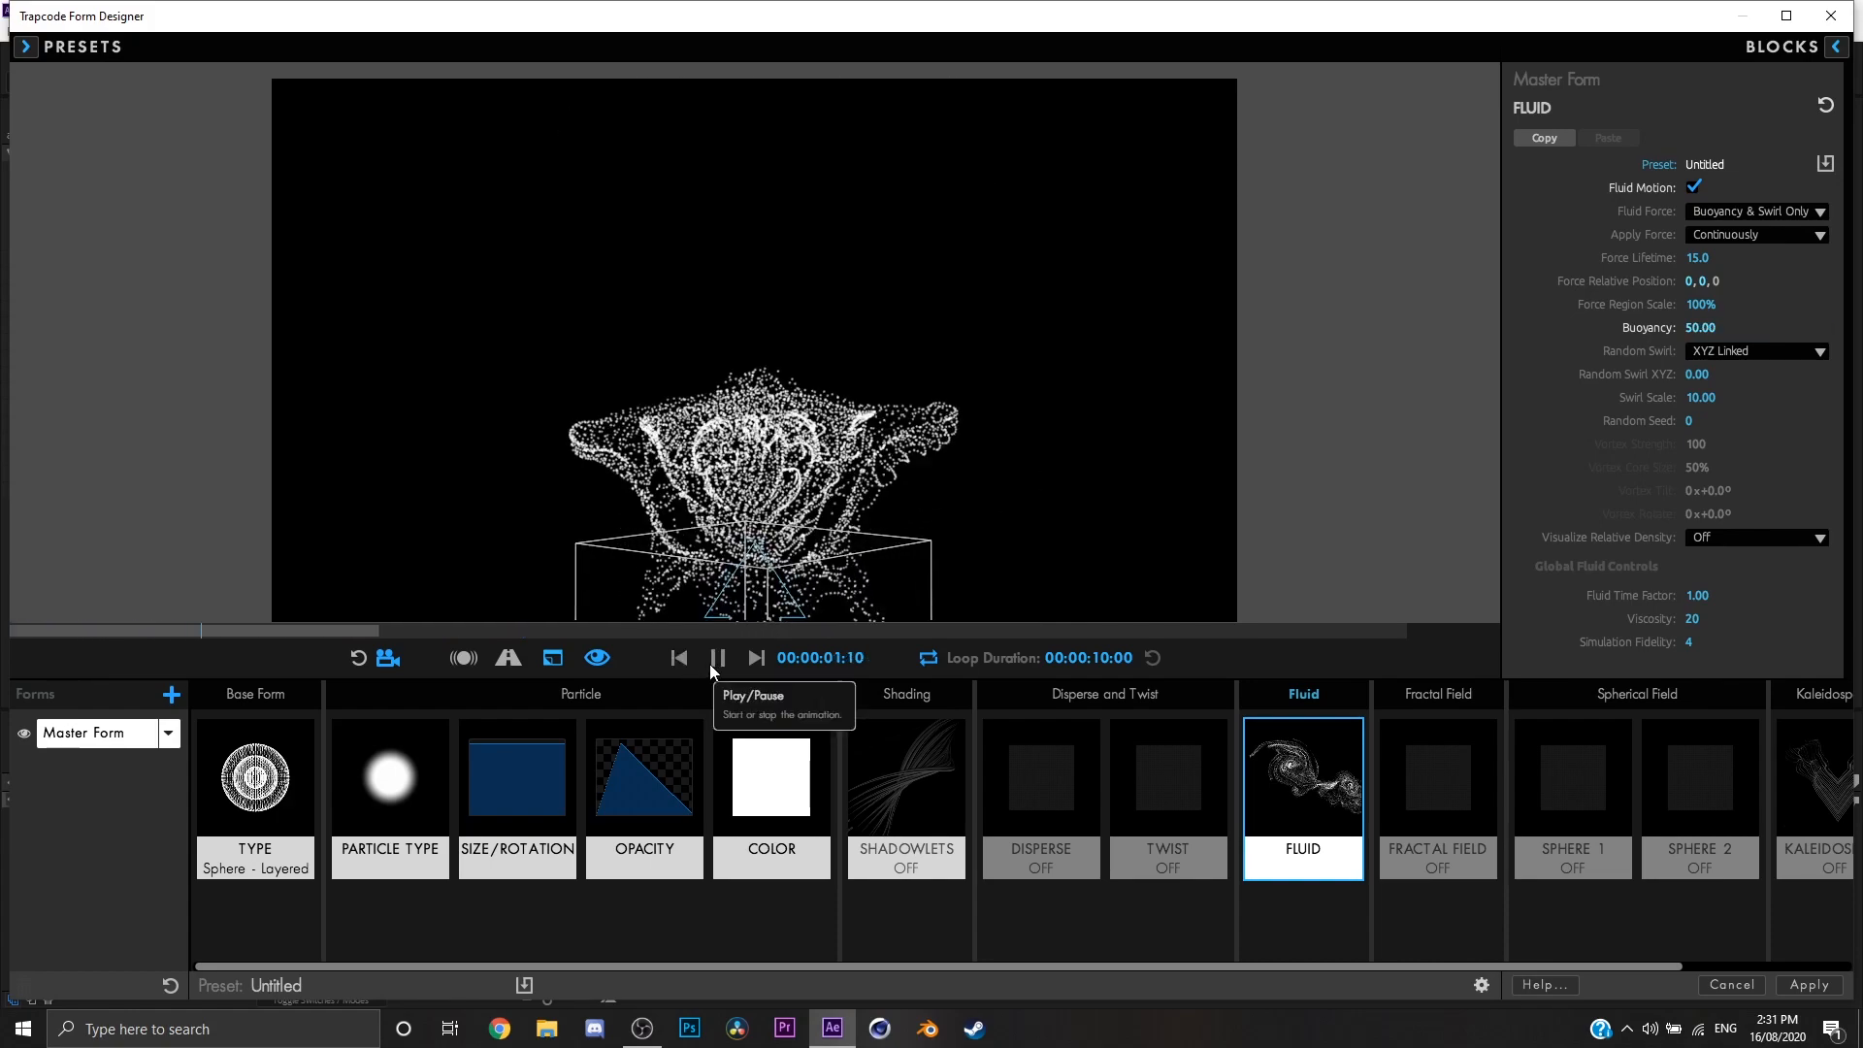
click(708, 663)
Step: Try a fluid Buoyancy of 0, set it to 25, and play the animation from the start
click(1699, 328)
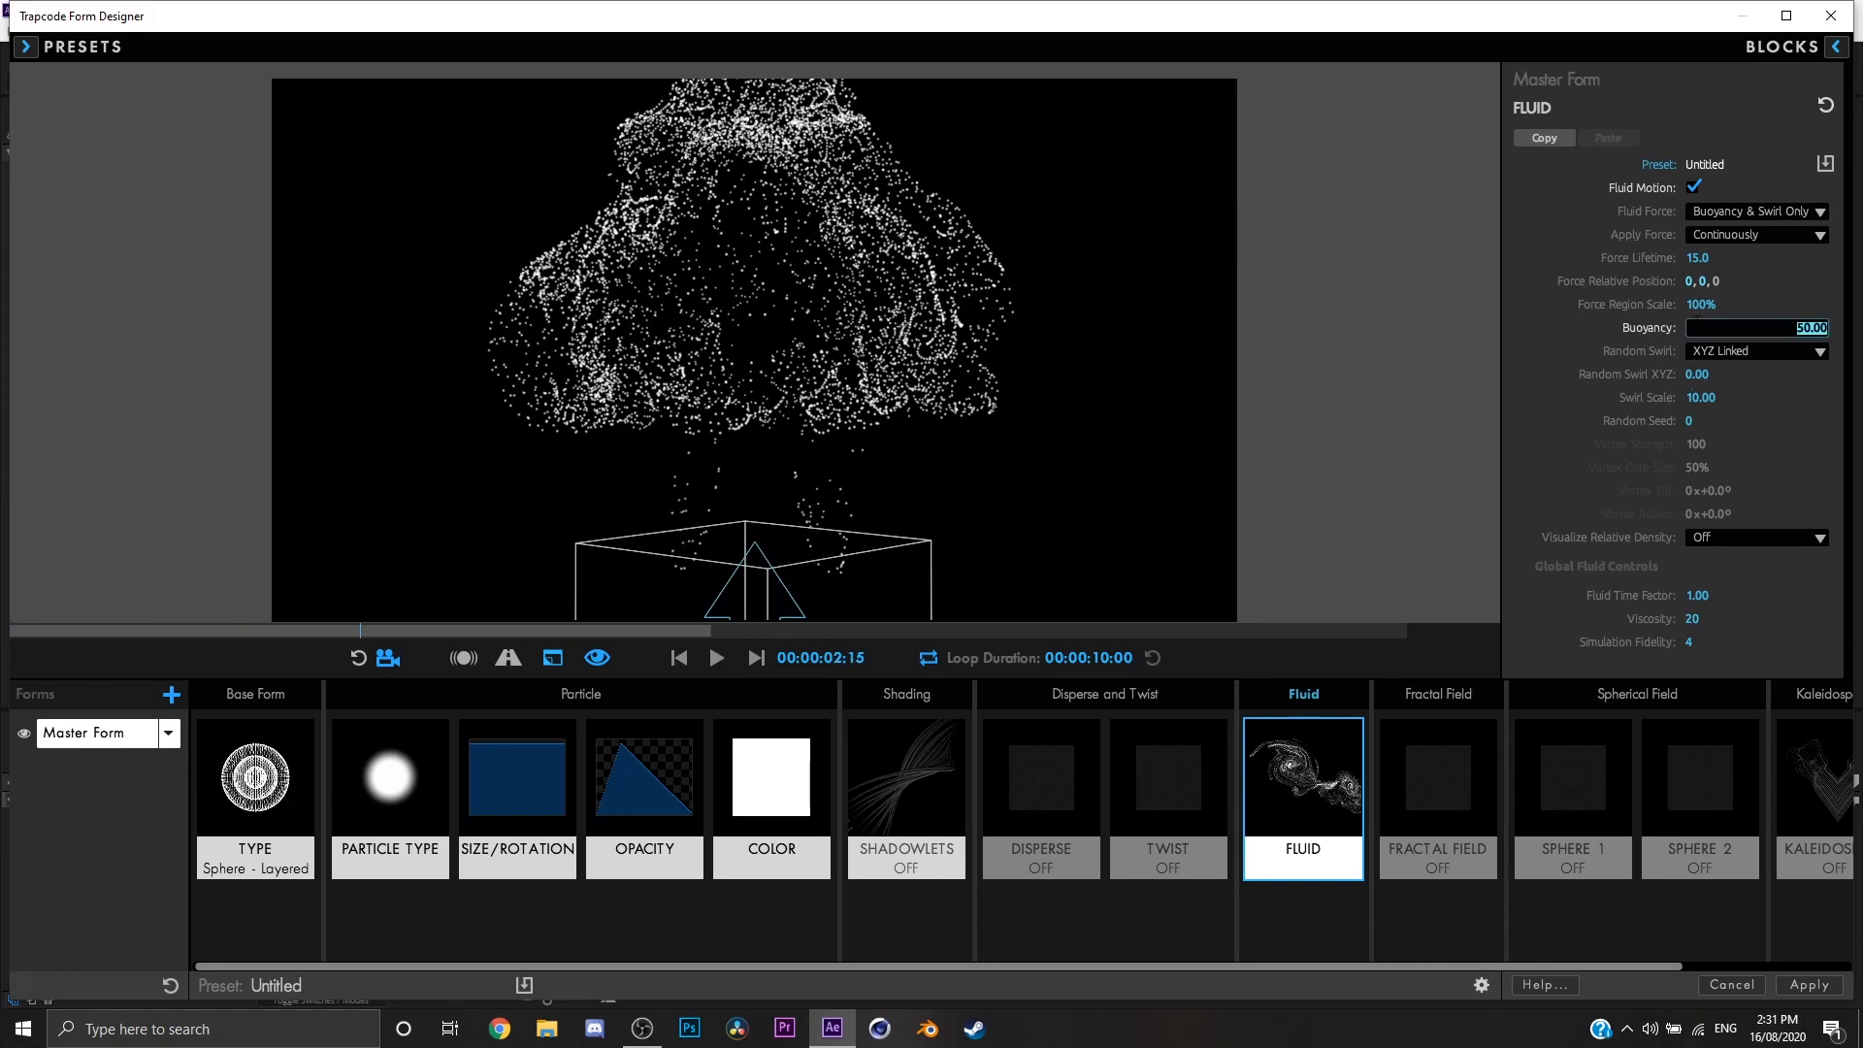
text(0)
key(Return)
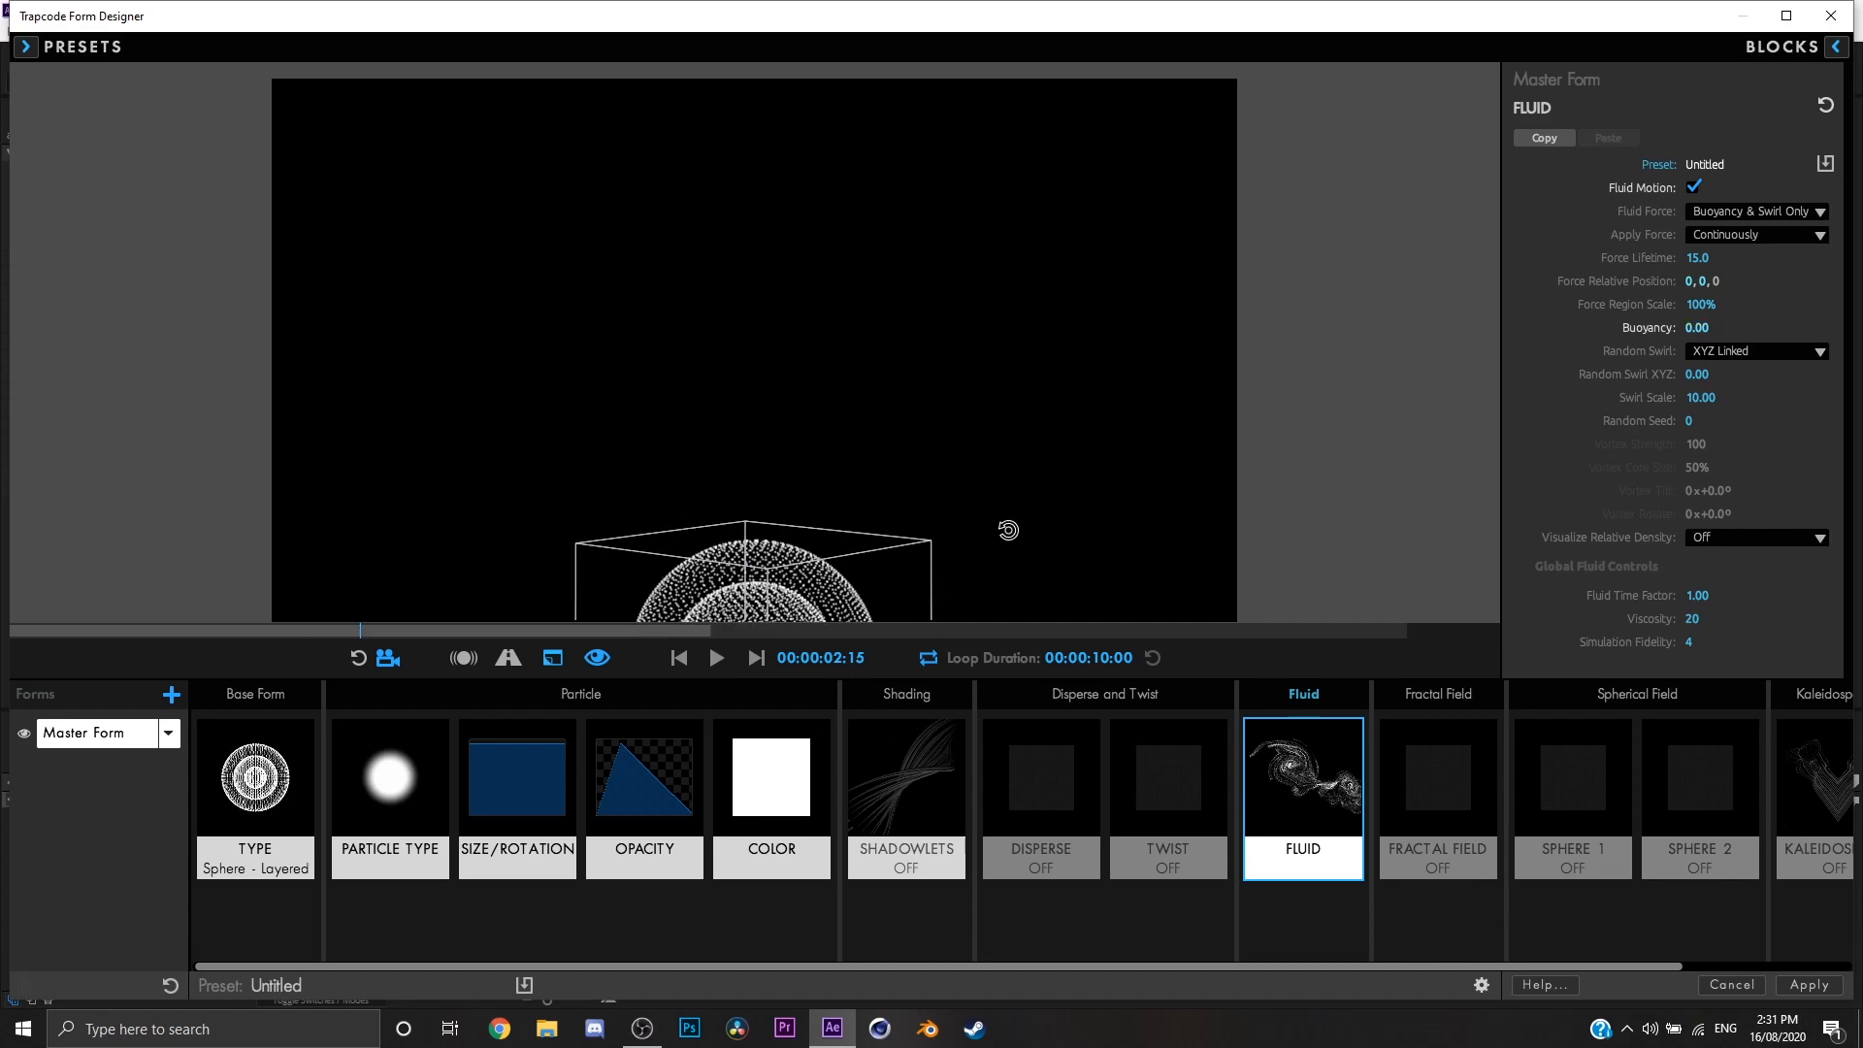
click(1708, 330)
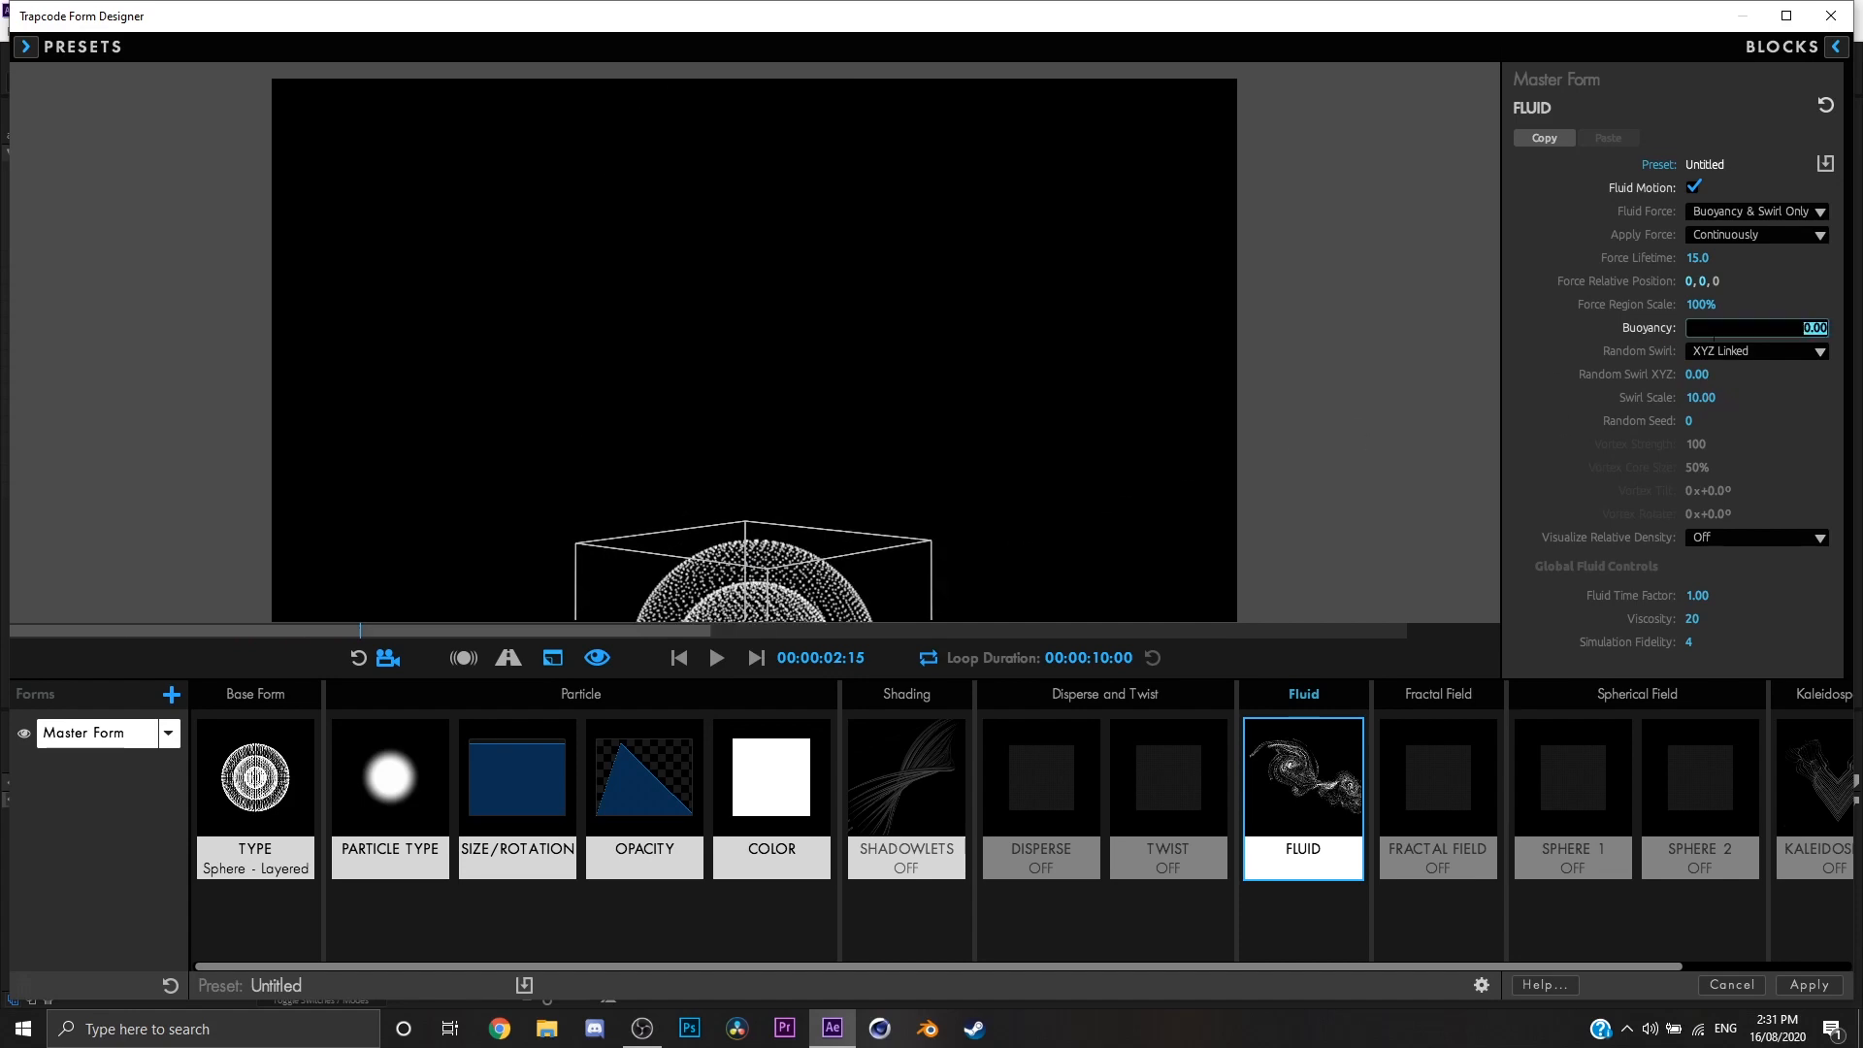
text(25)
key(Return)
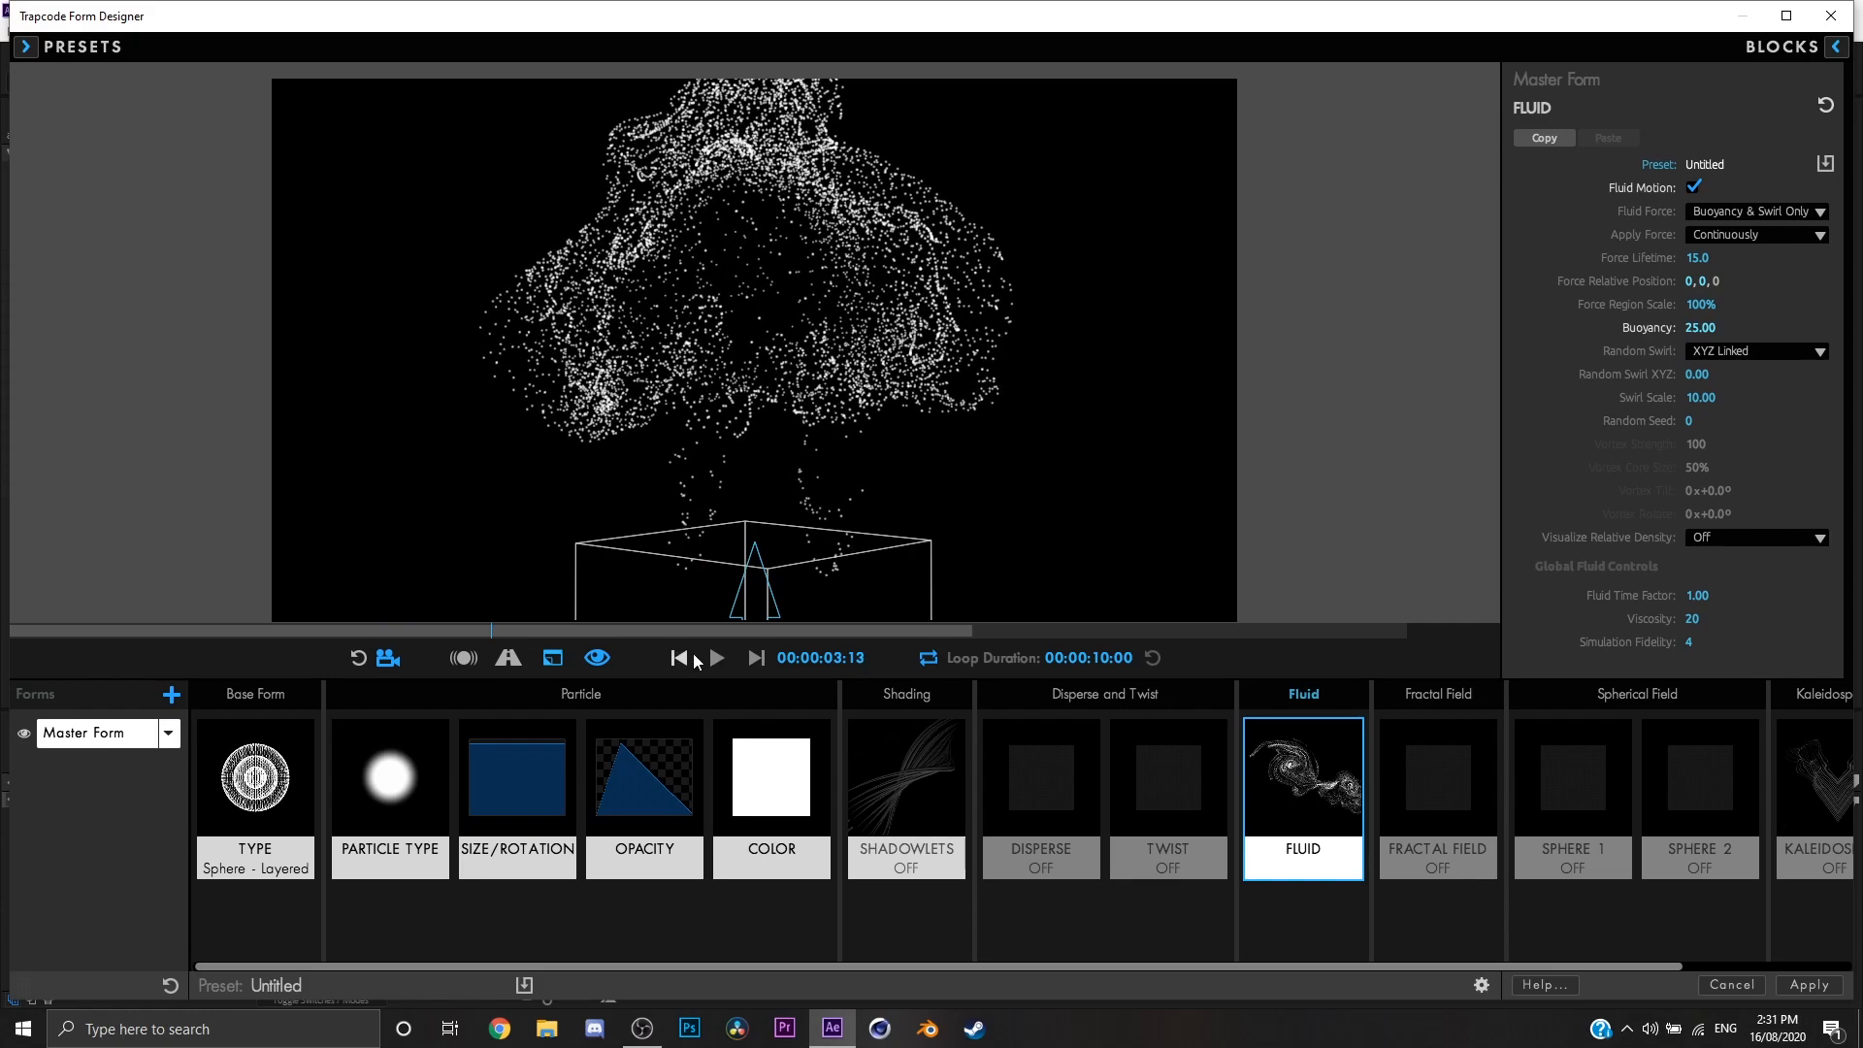
click(691, 656)
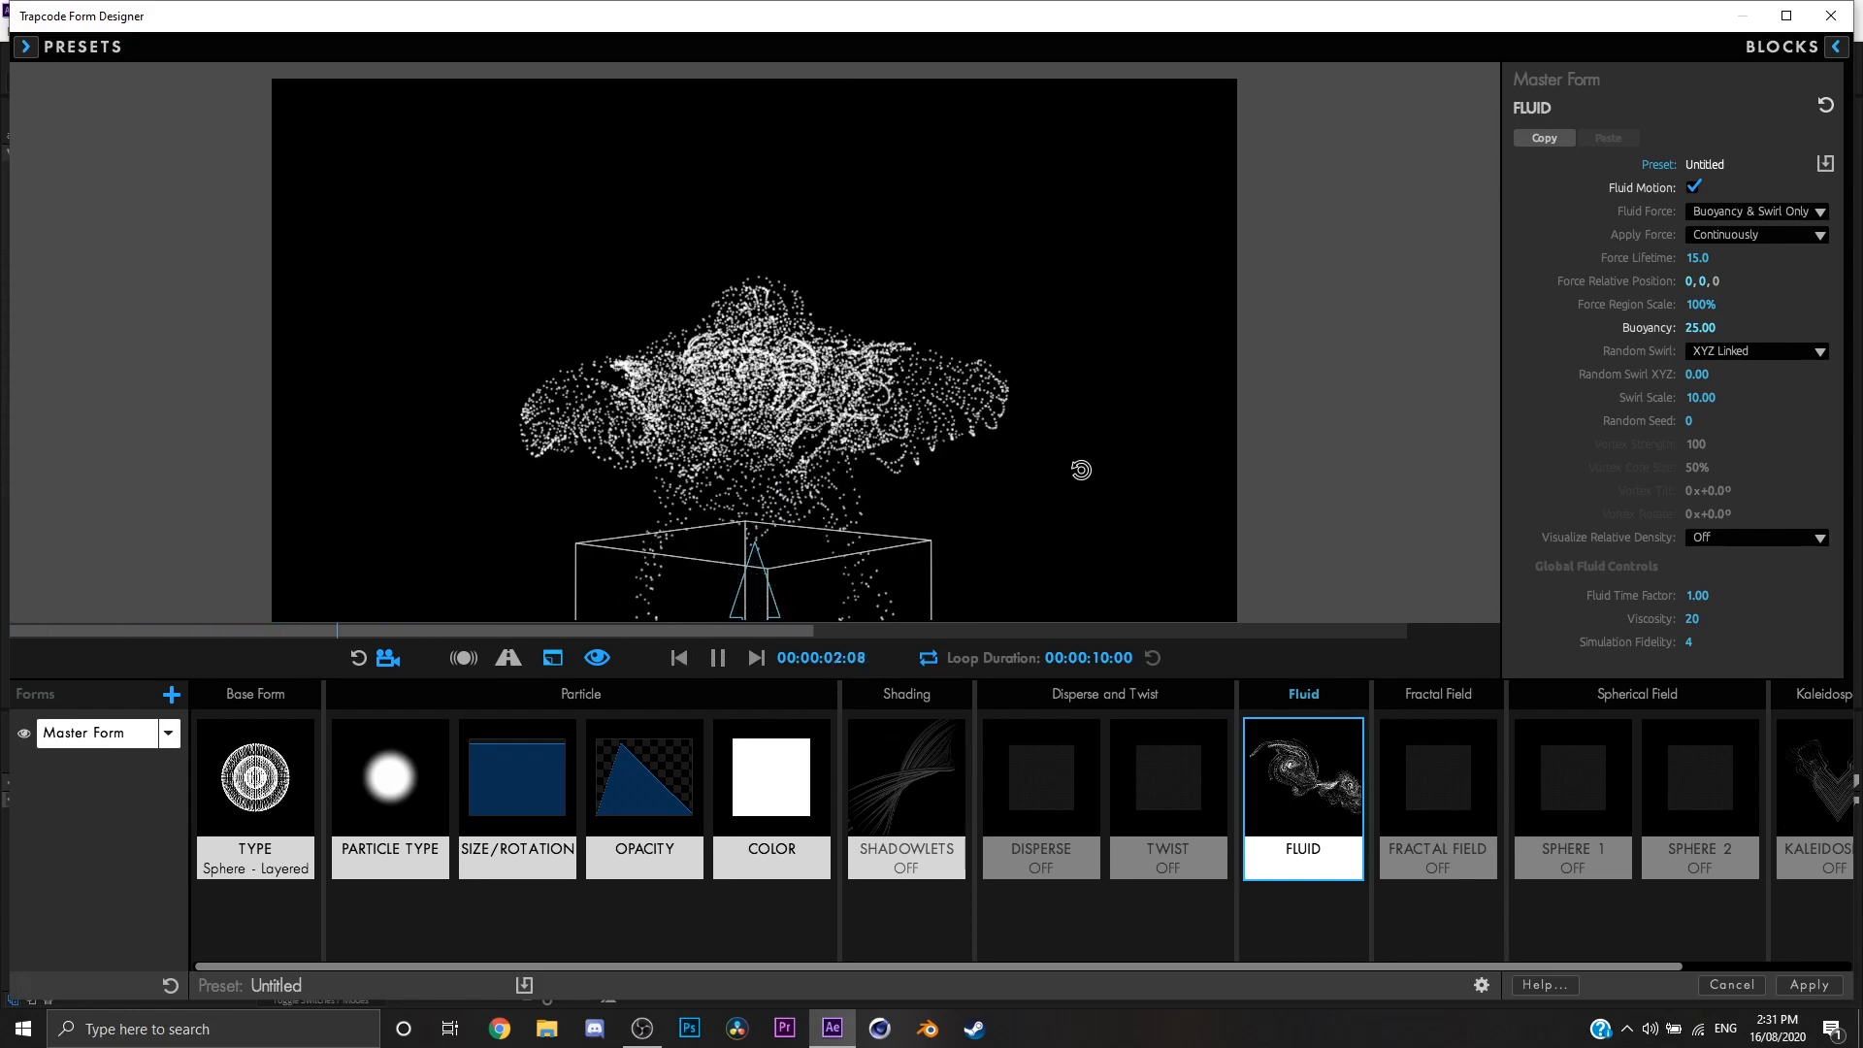
Step: Set Random Swirl XYZ to 25 and preview the animation from the first frame
click(1693, 375)
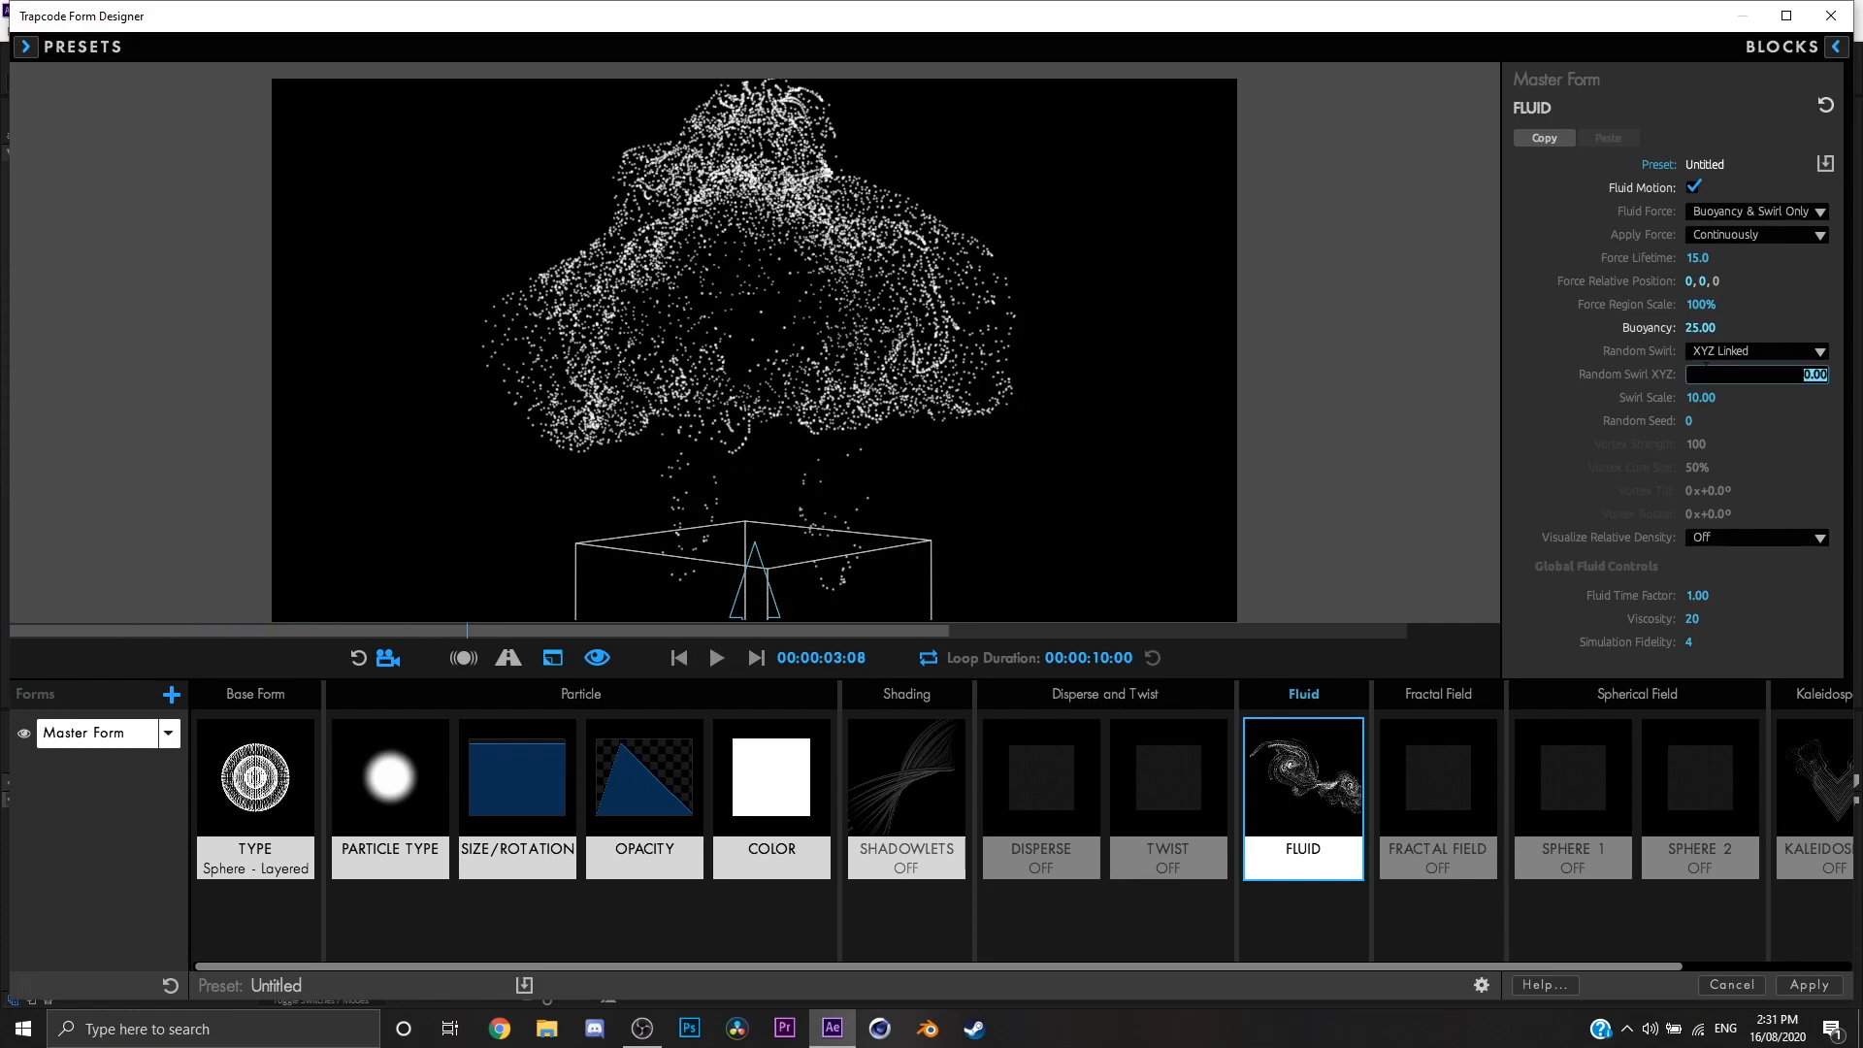
text(25)
key(Return)
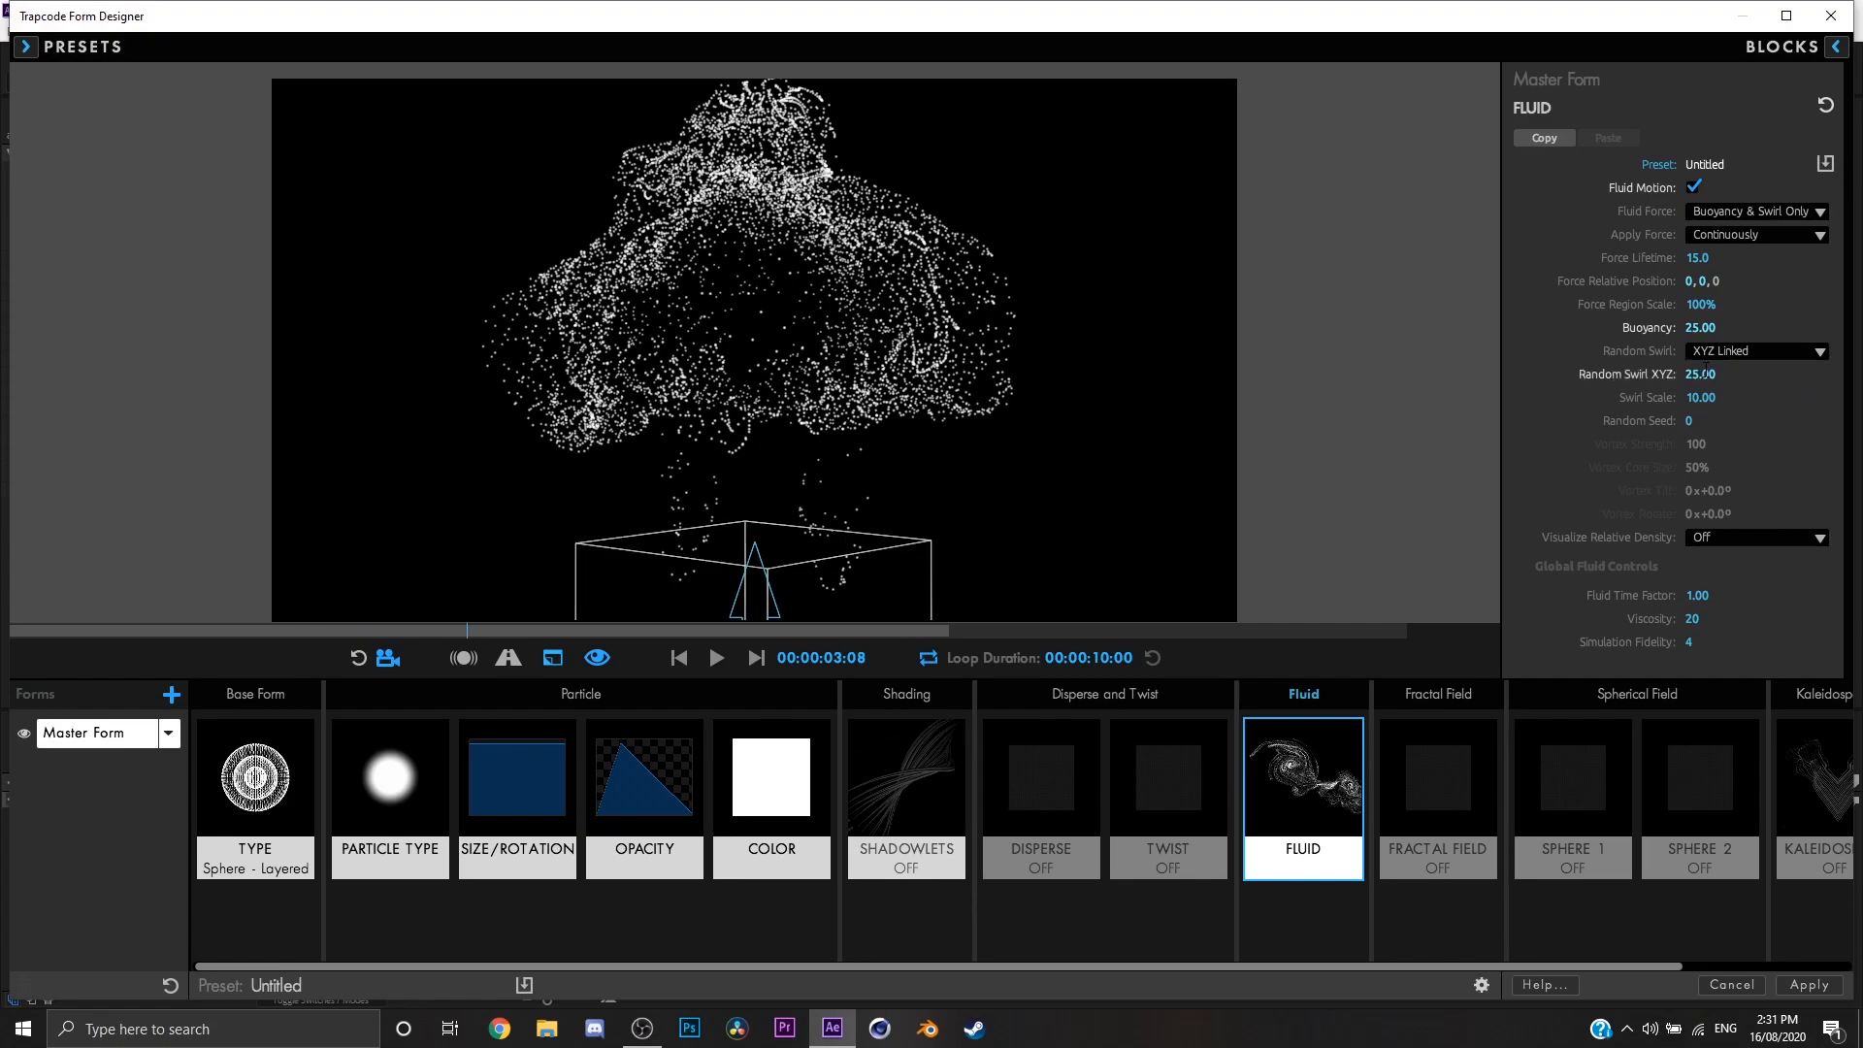
click(679, 657)
click(716, 658)
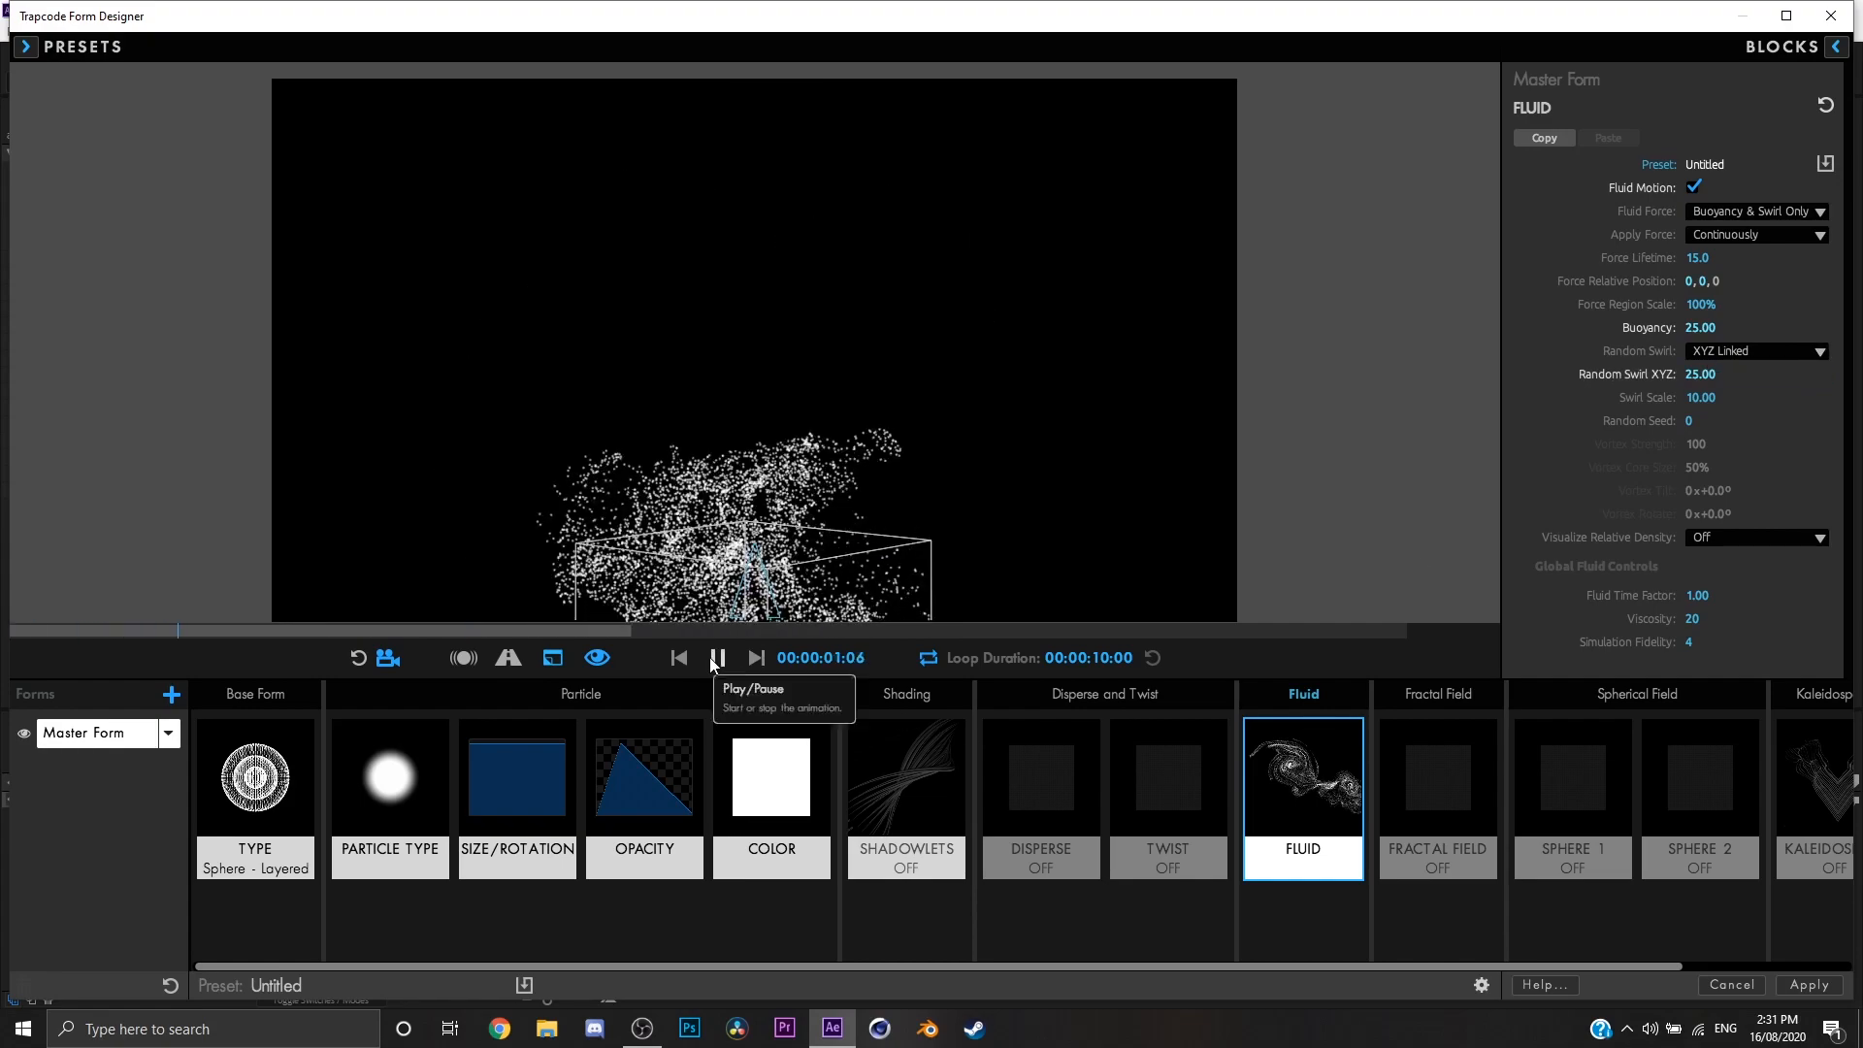
Step: Set Swirl Scale to 50 and replay the animation from the first frame
click(1703, 398)
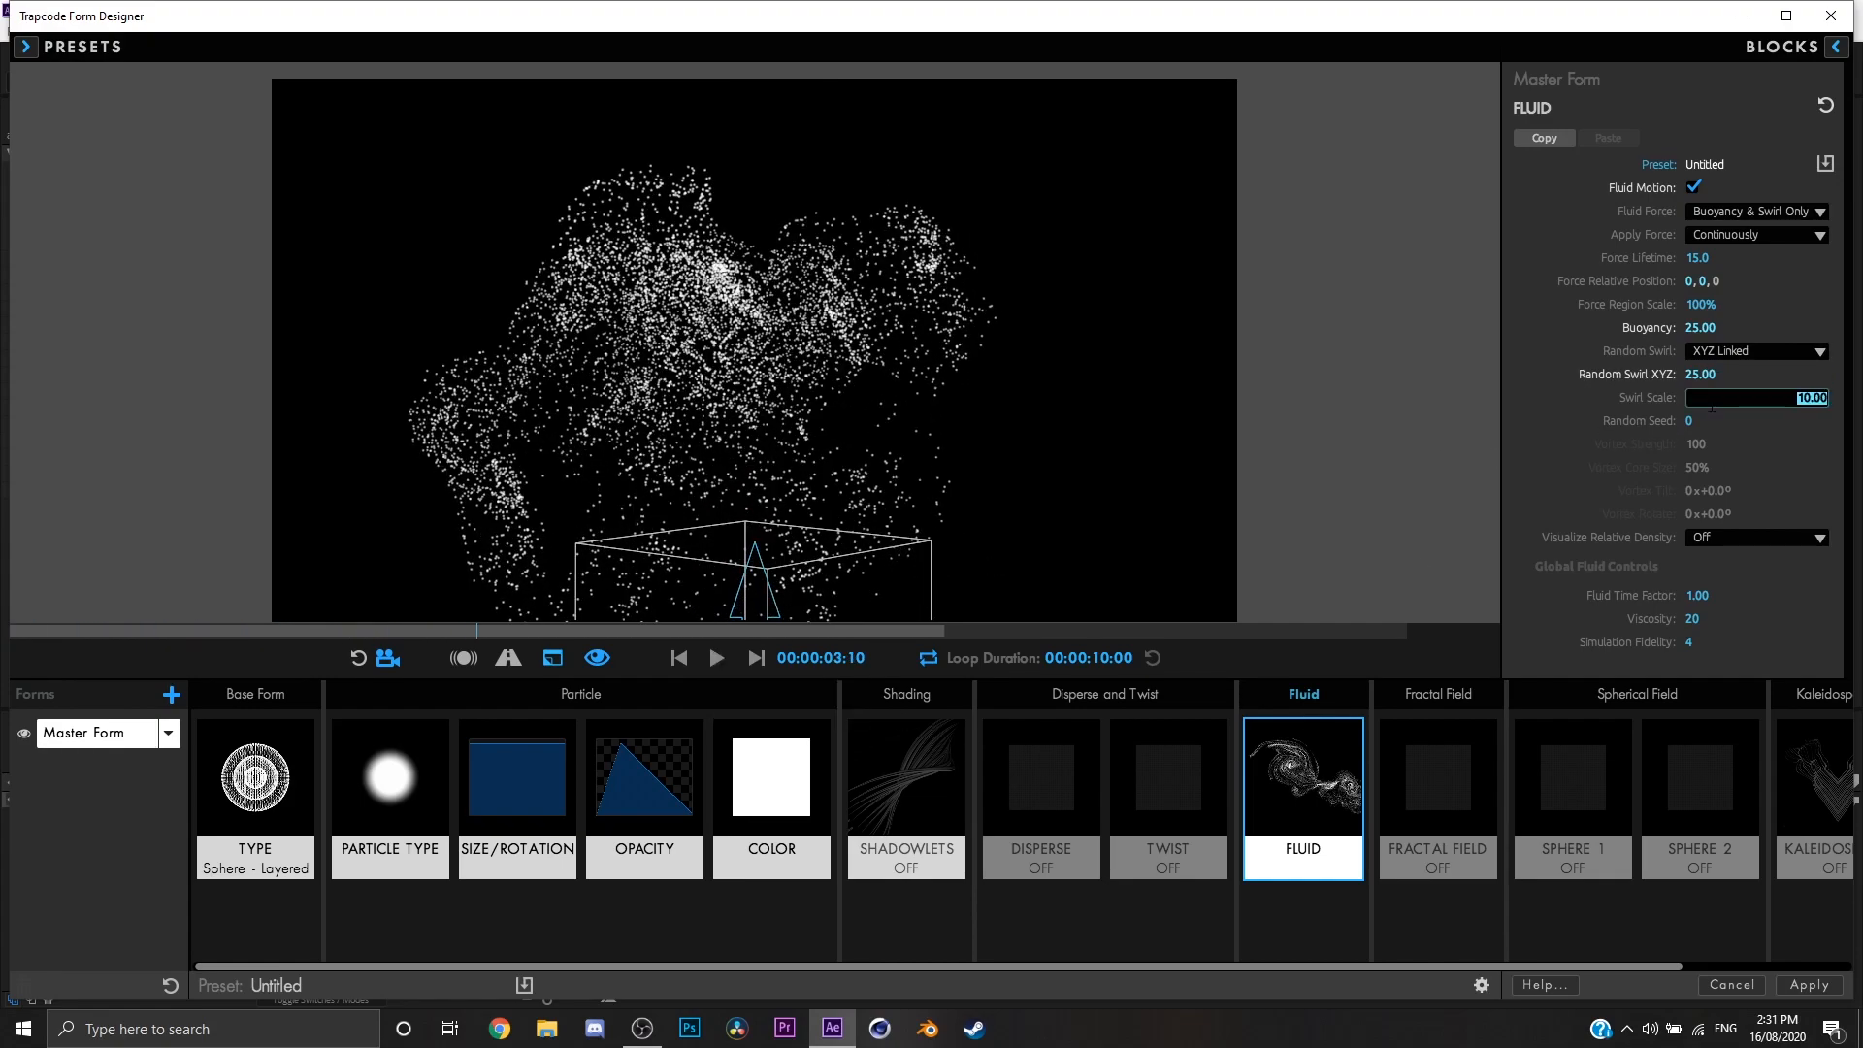
text(50)
key(Return)
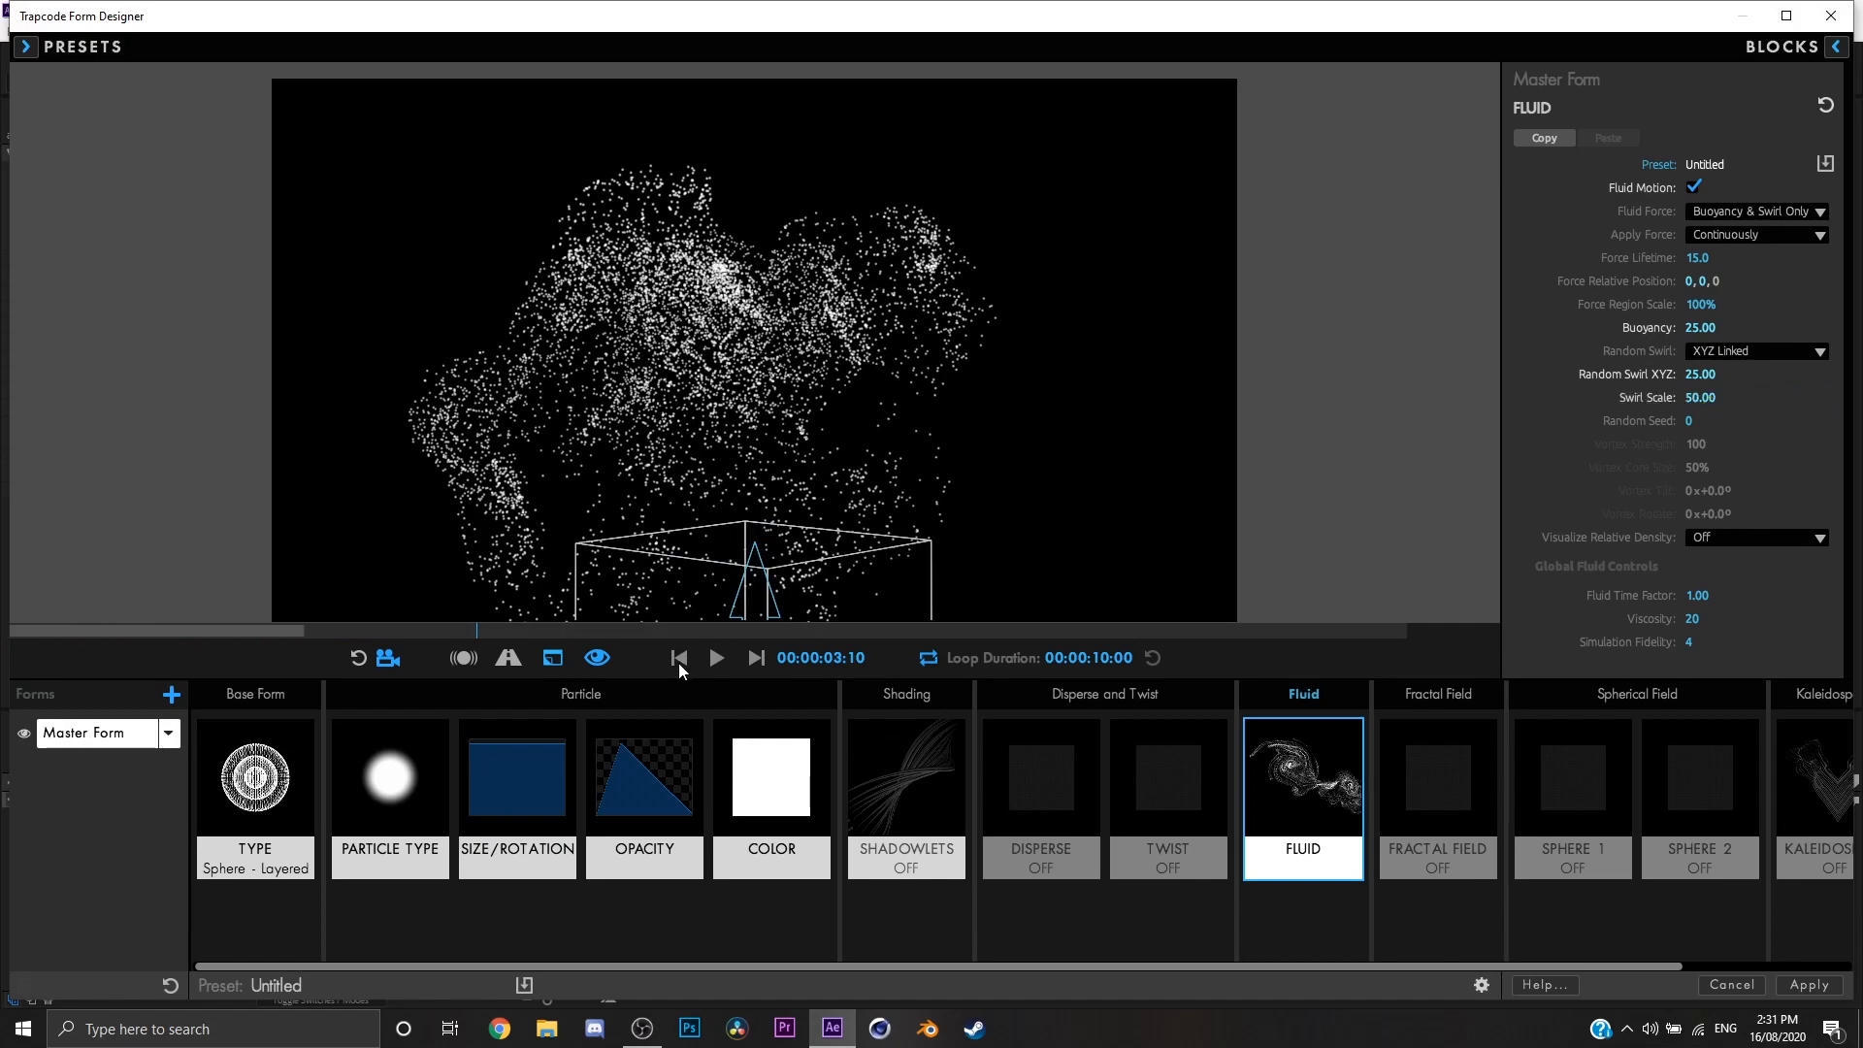
click(678, 664)
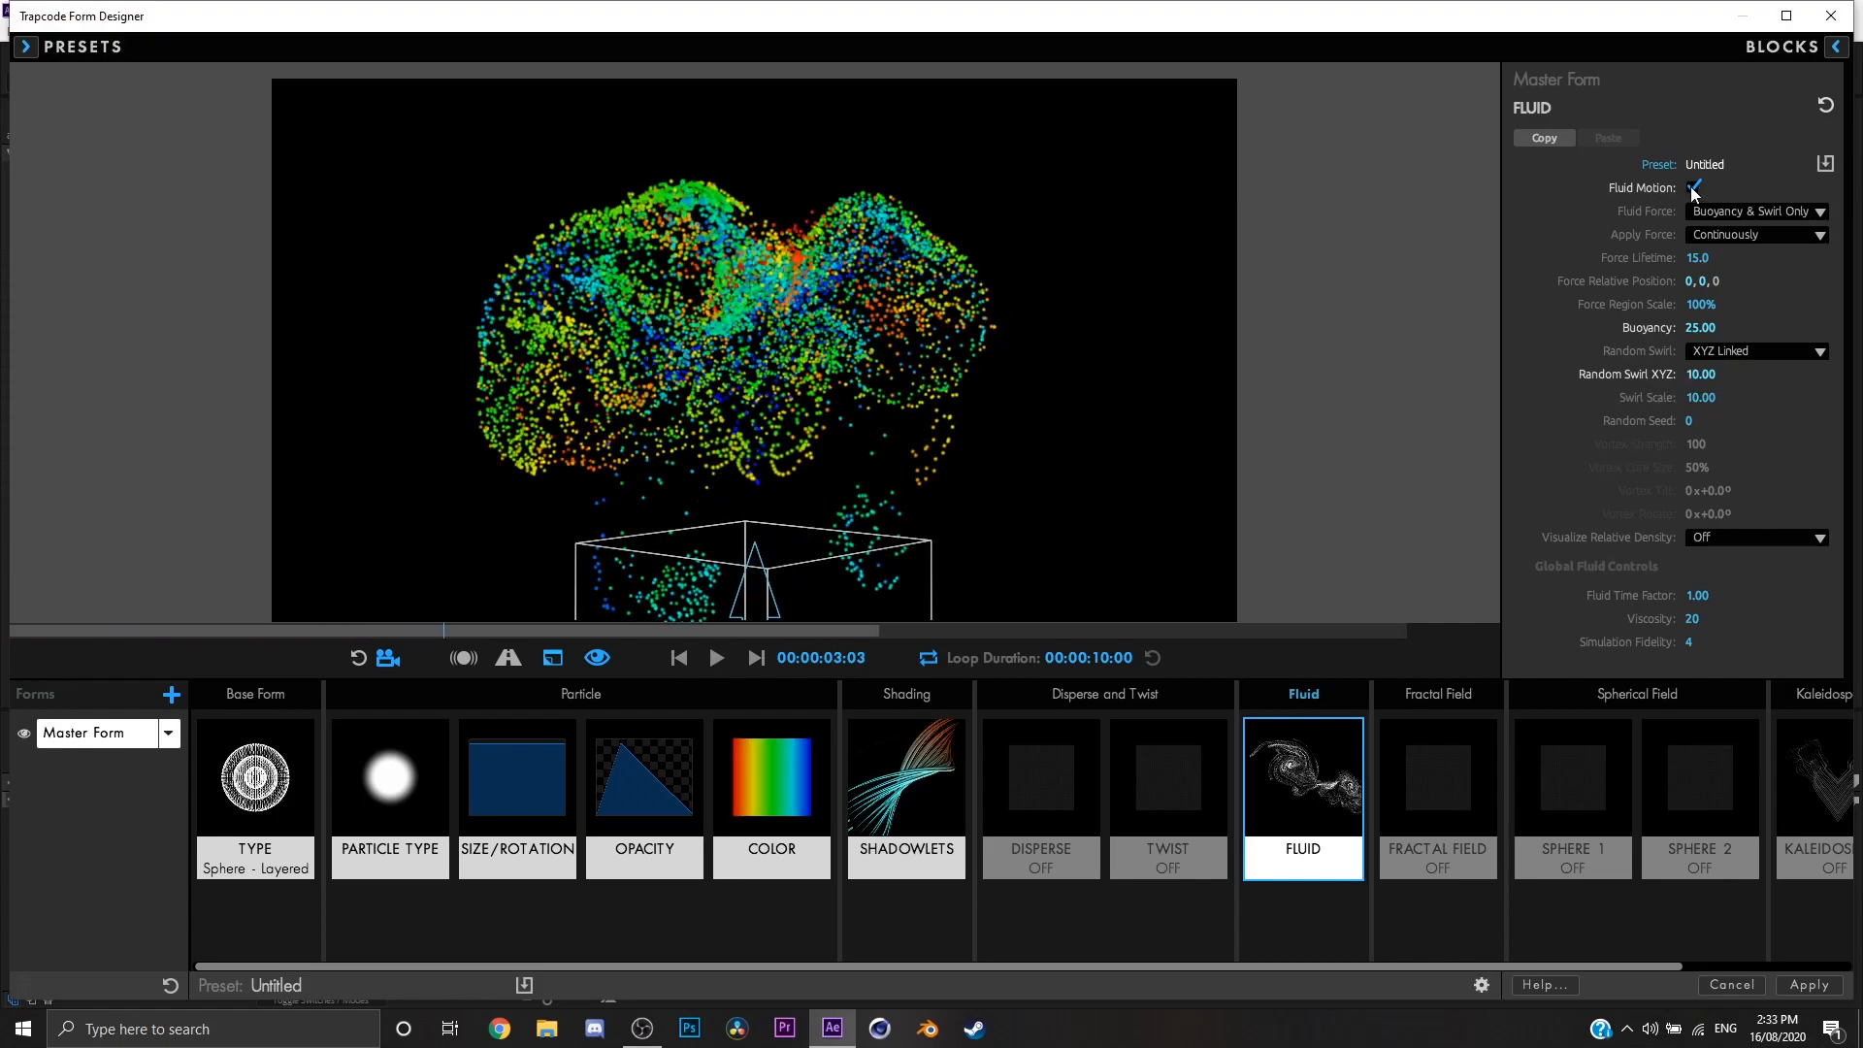
Step: Replay the colored fluid animation, change the Fluid Force to Vortex Ring, and restart playback from the first frame
key(space)
click(679, 658)
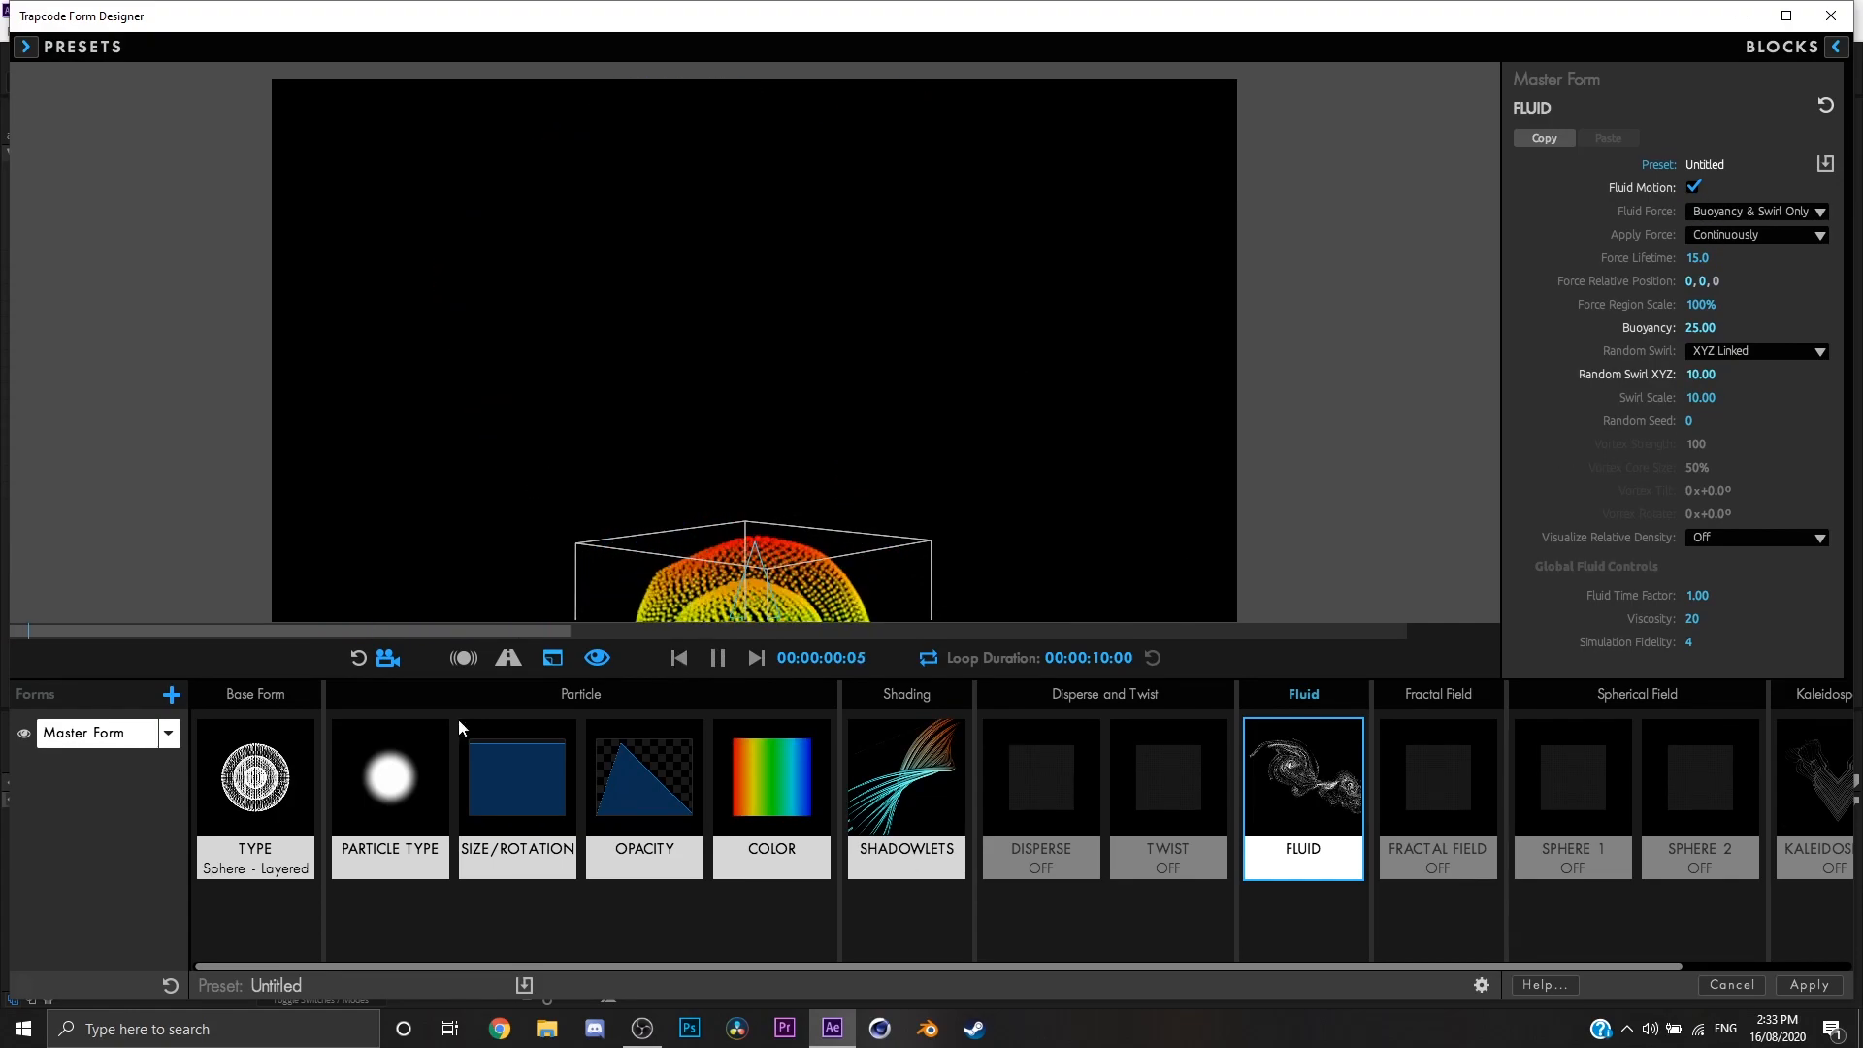
click(1791, 214)
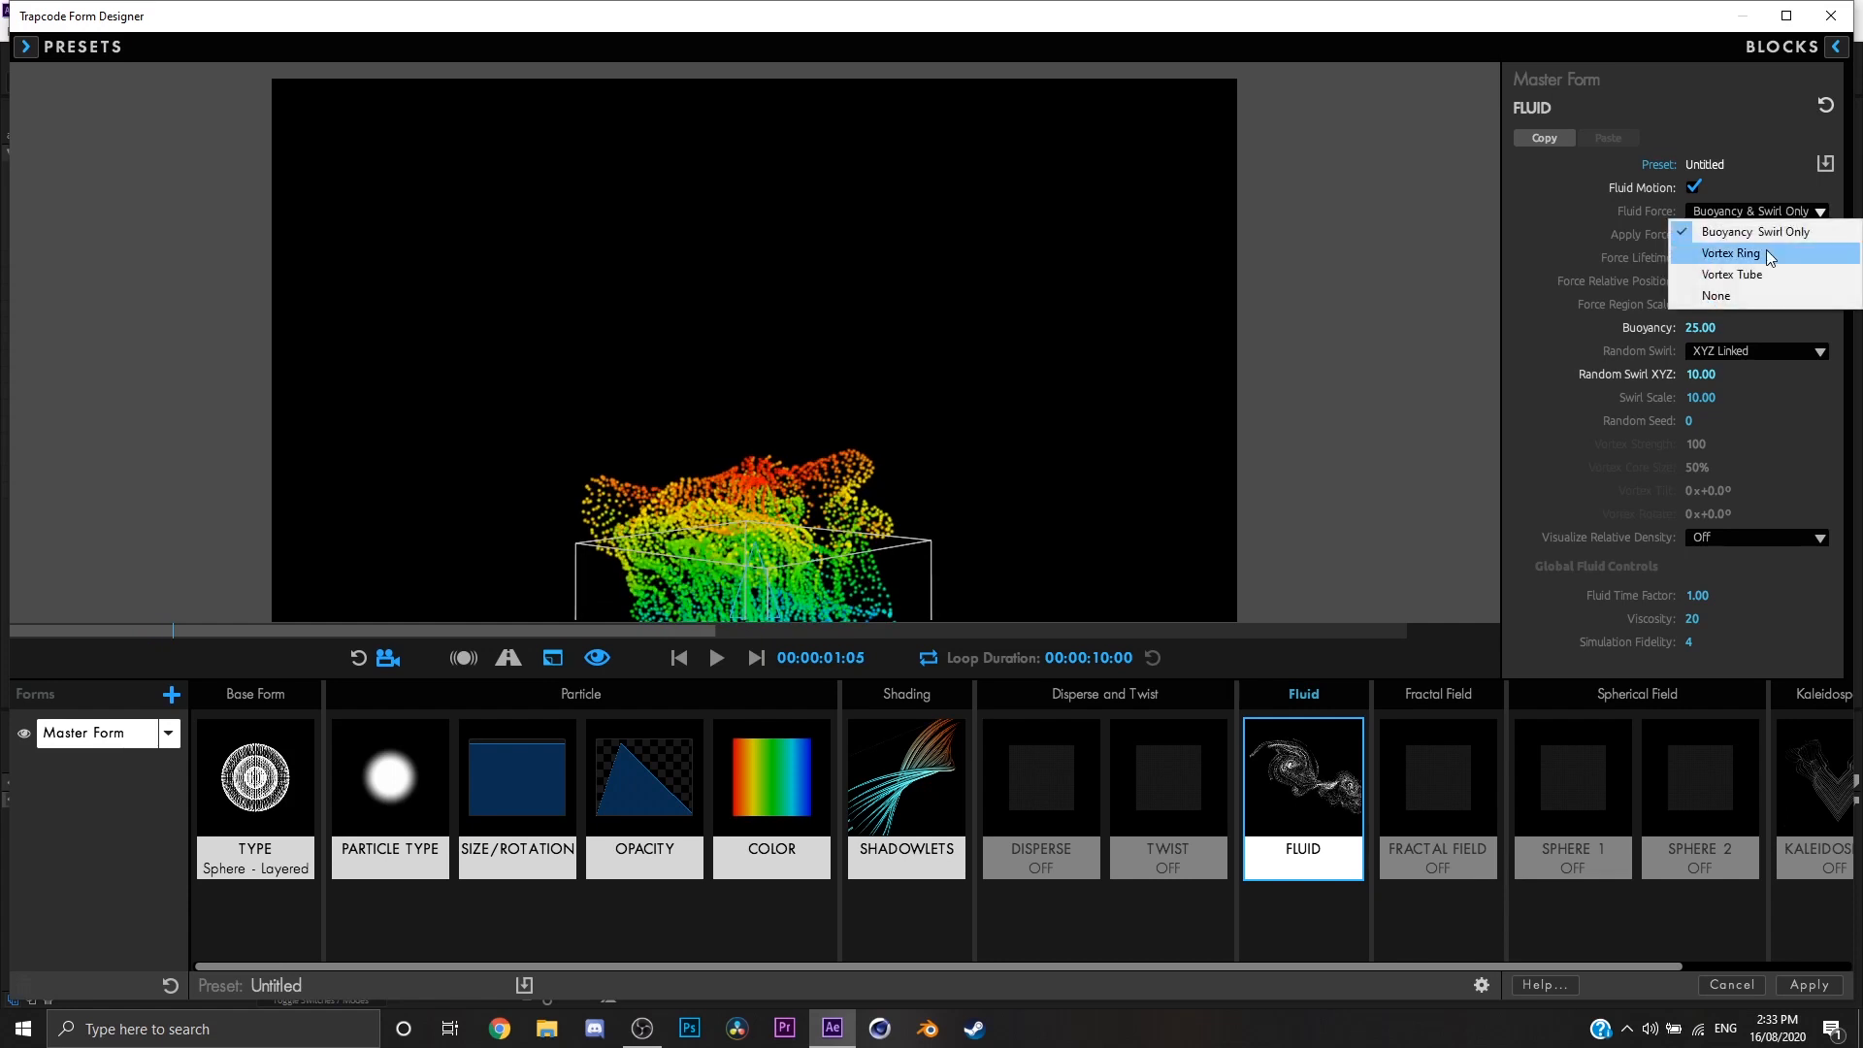
click(1737, 253)
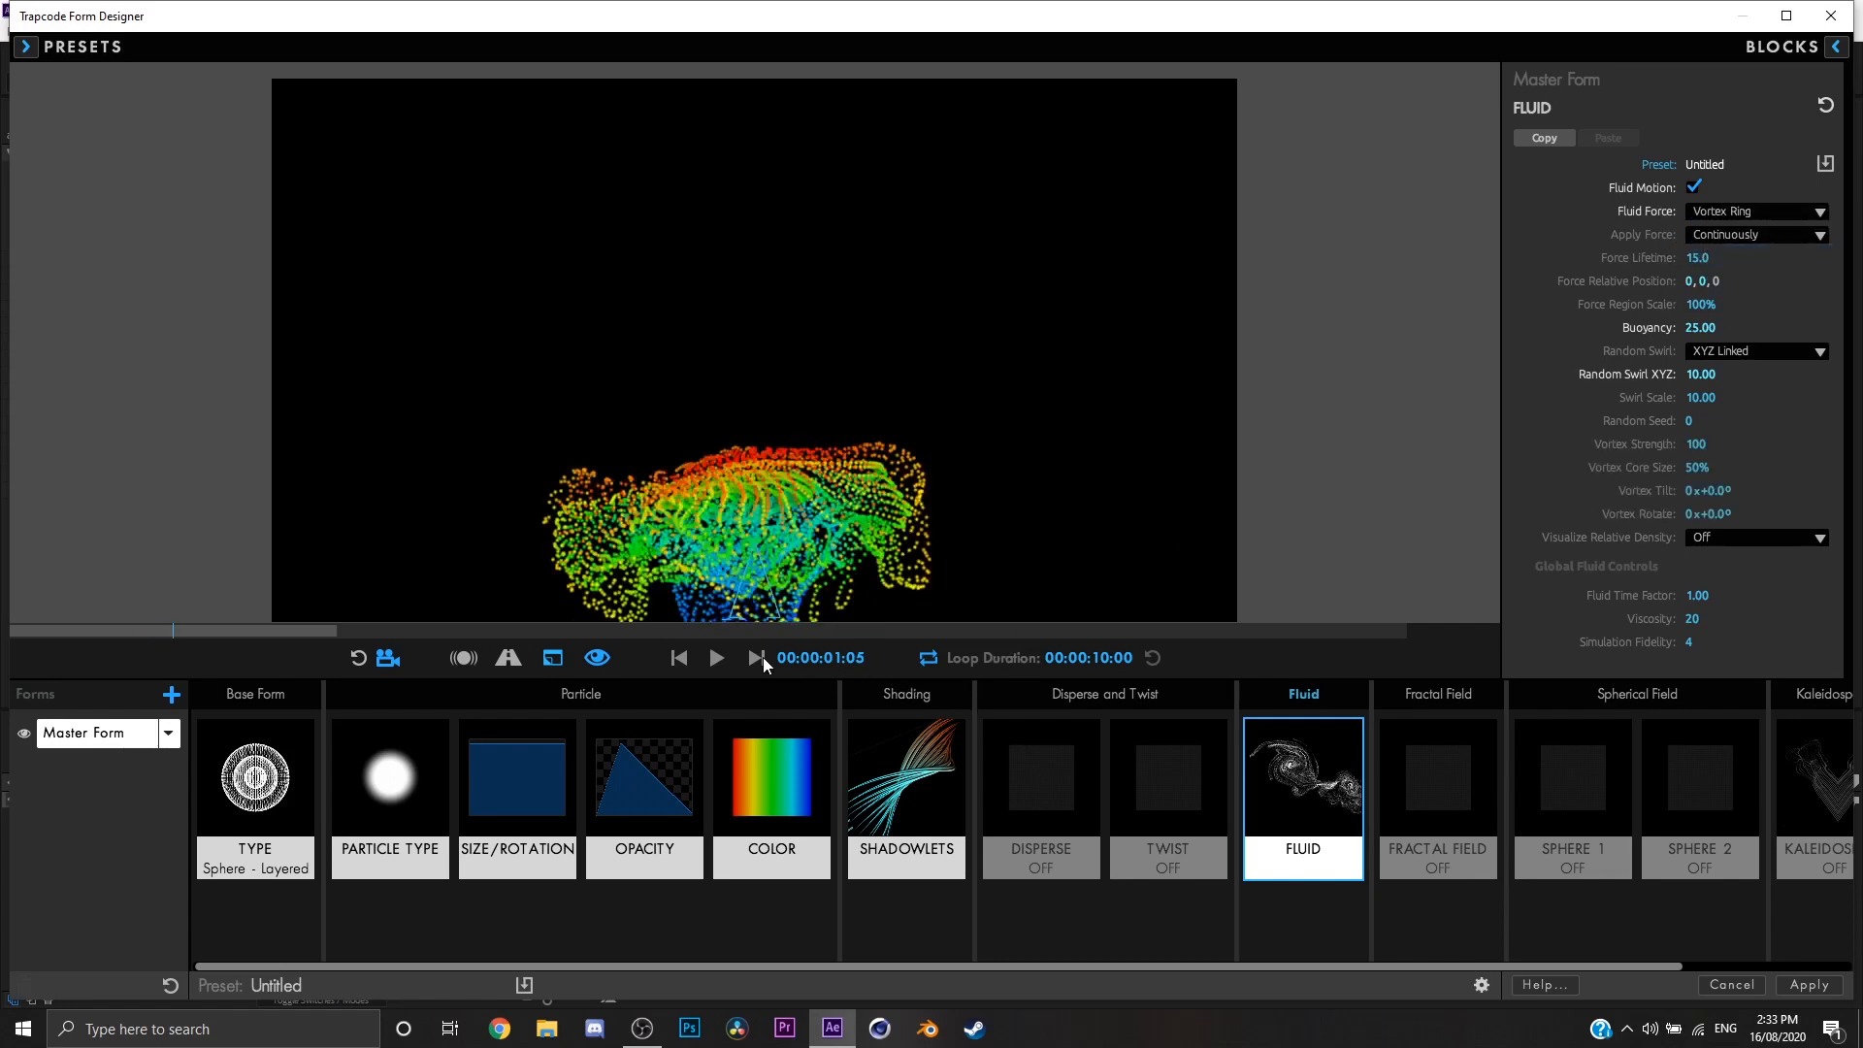
click(678, 658)
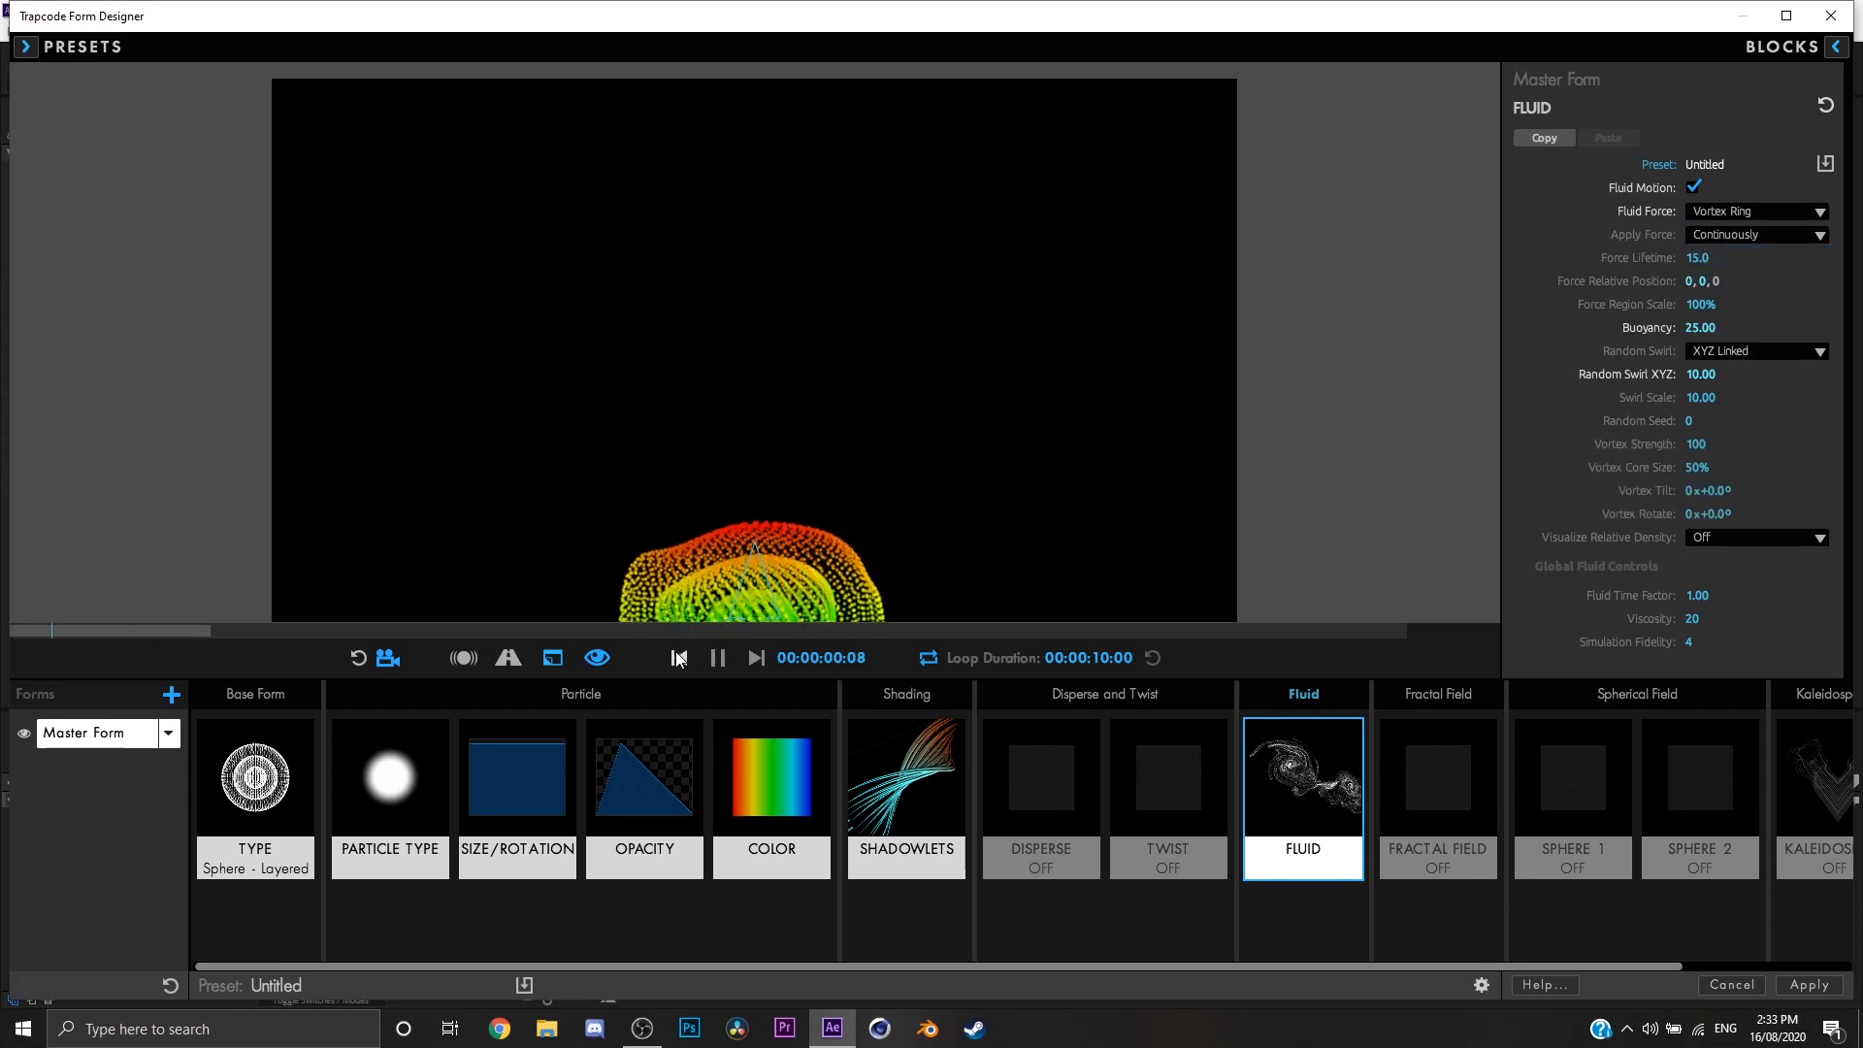
Step: Examine the vortex ring motion by playing the animation in short stretches and viewing the particles from several angles
drag(824, 546, 835, 586)
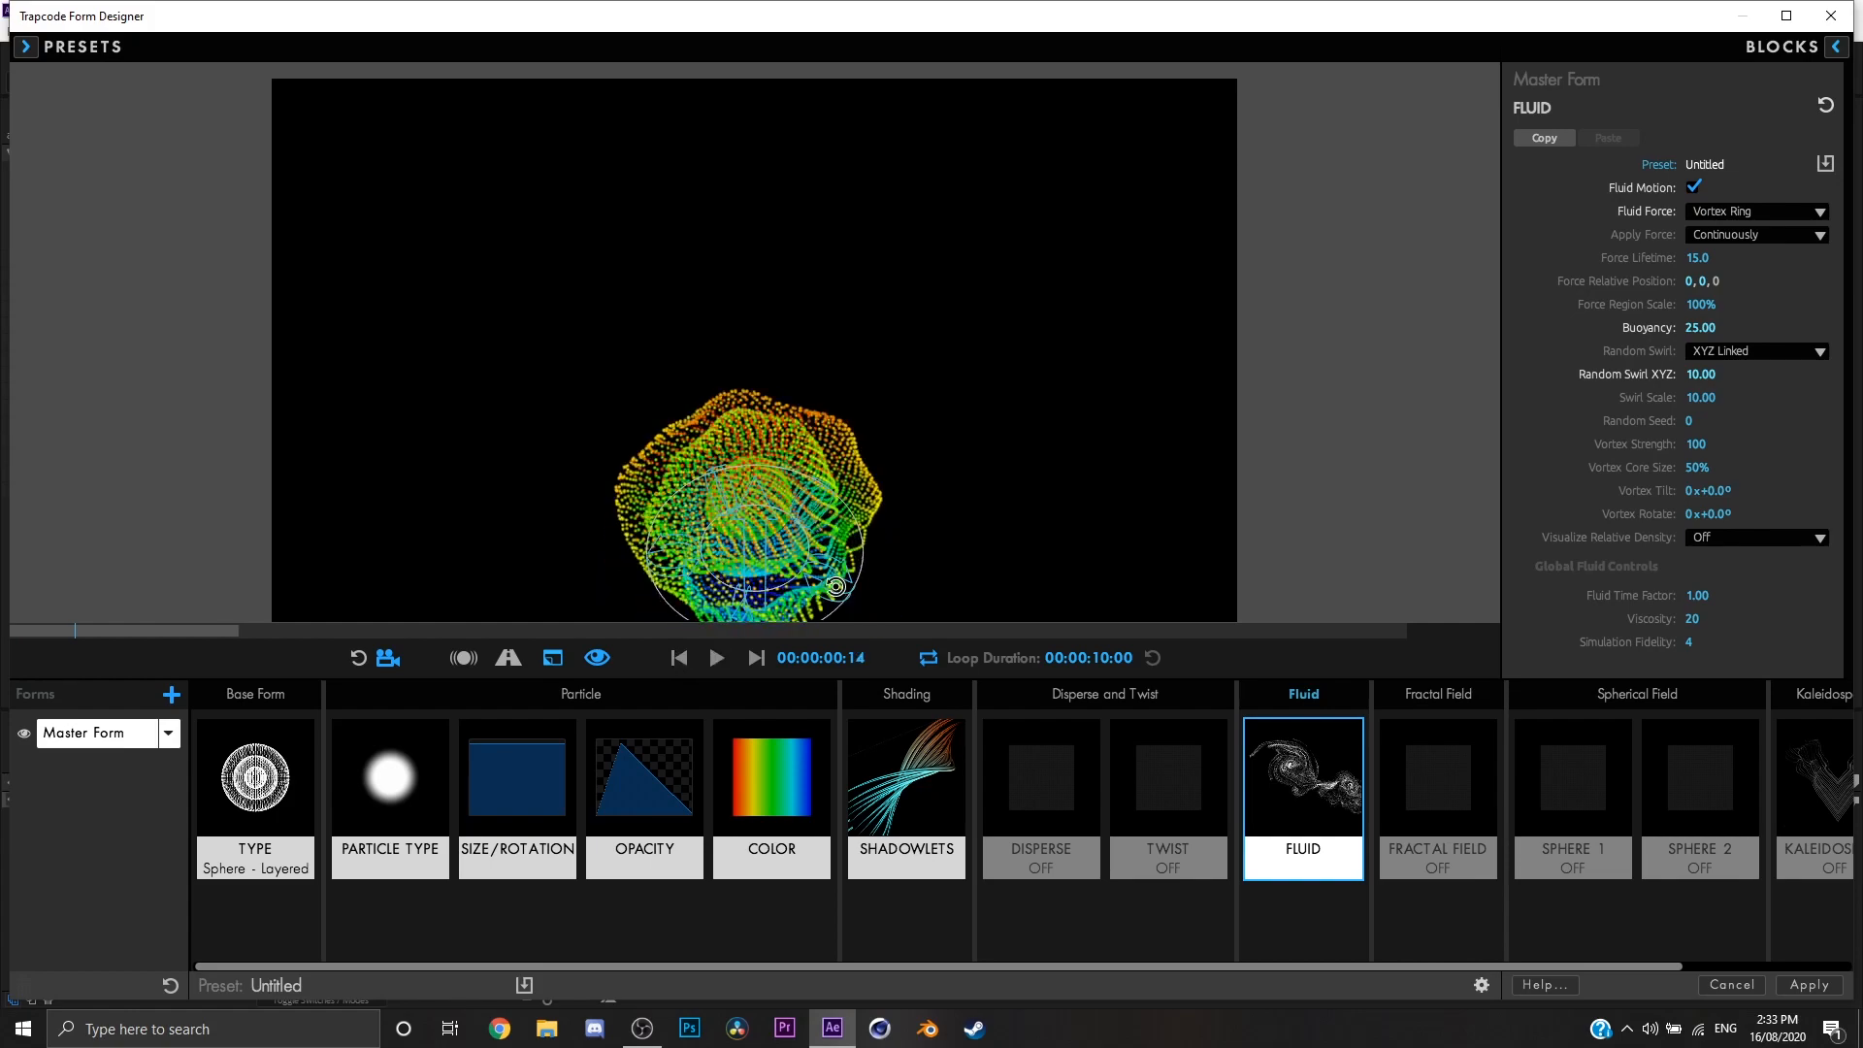
key(space)
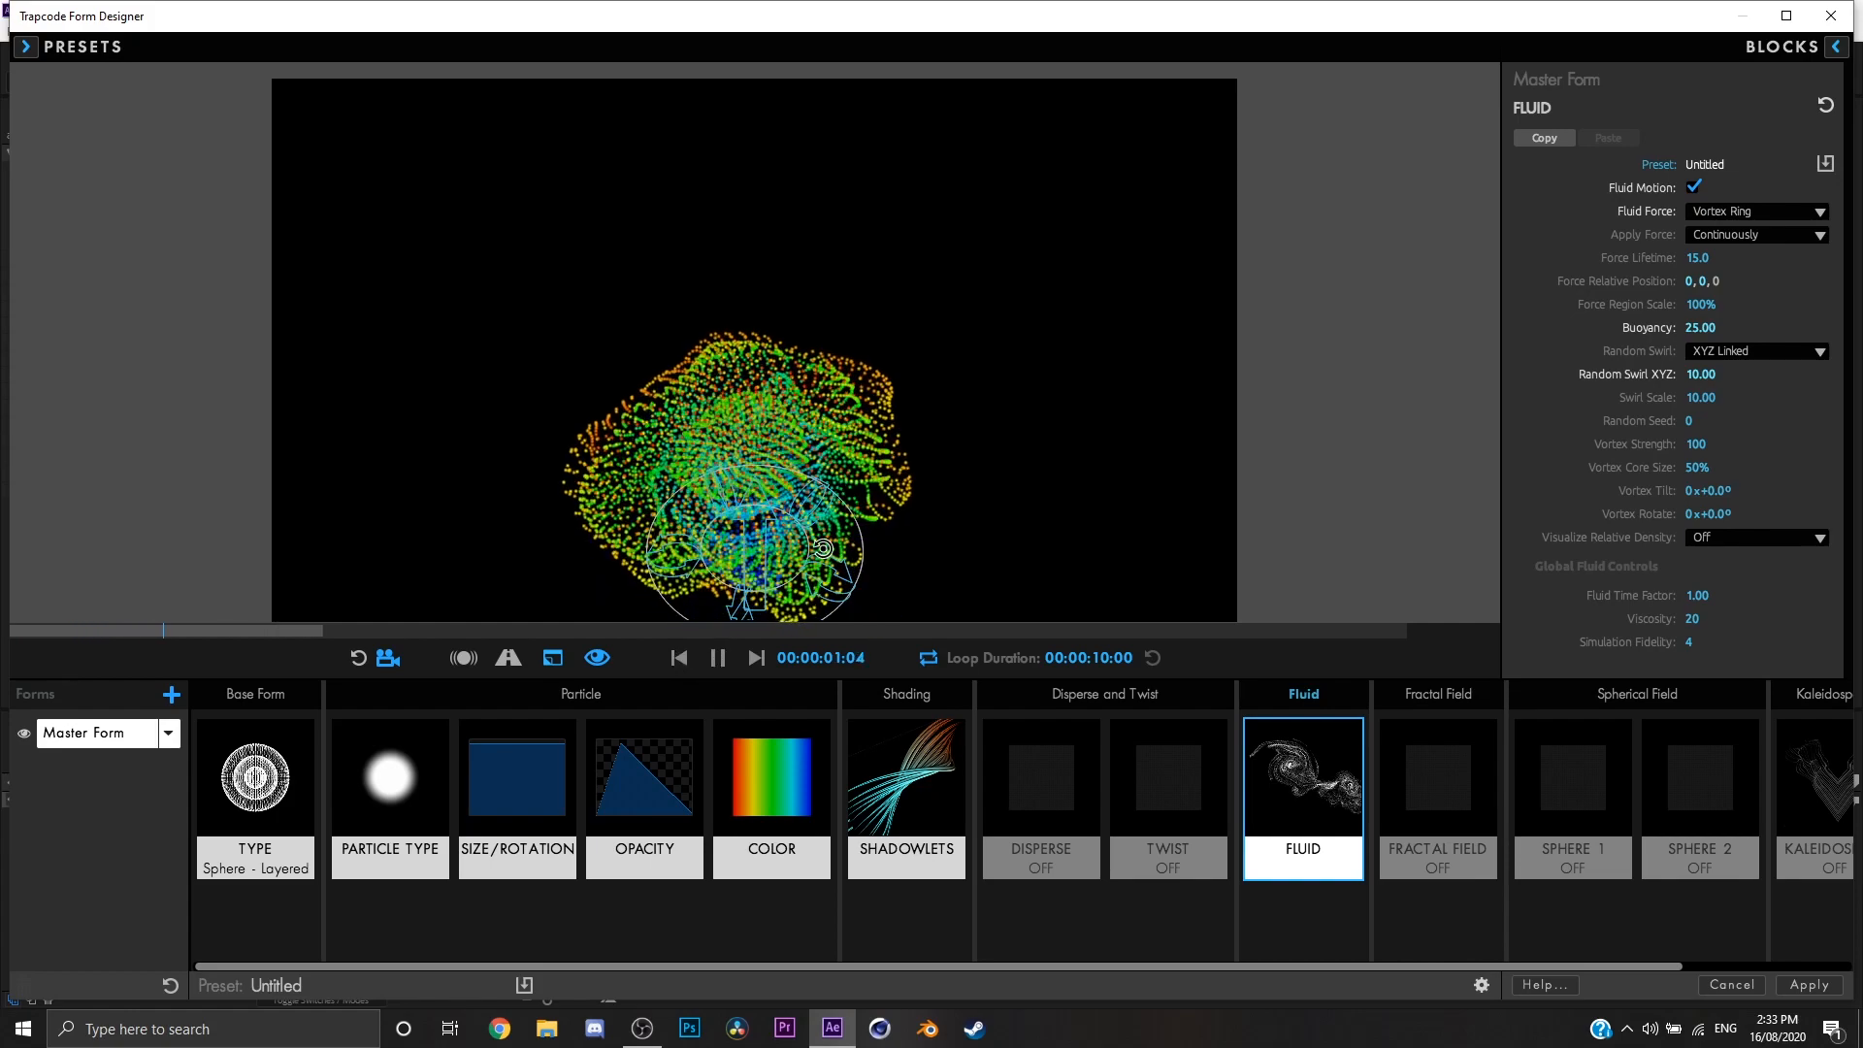
key(space)
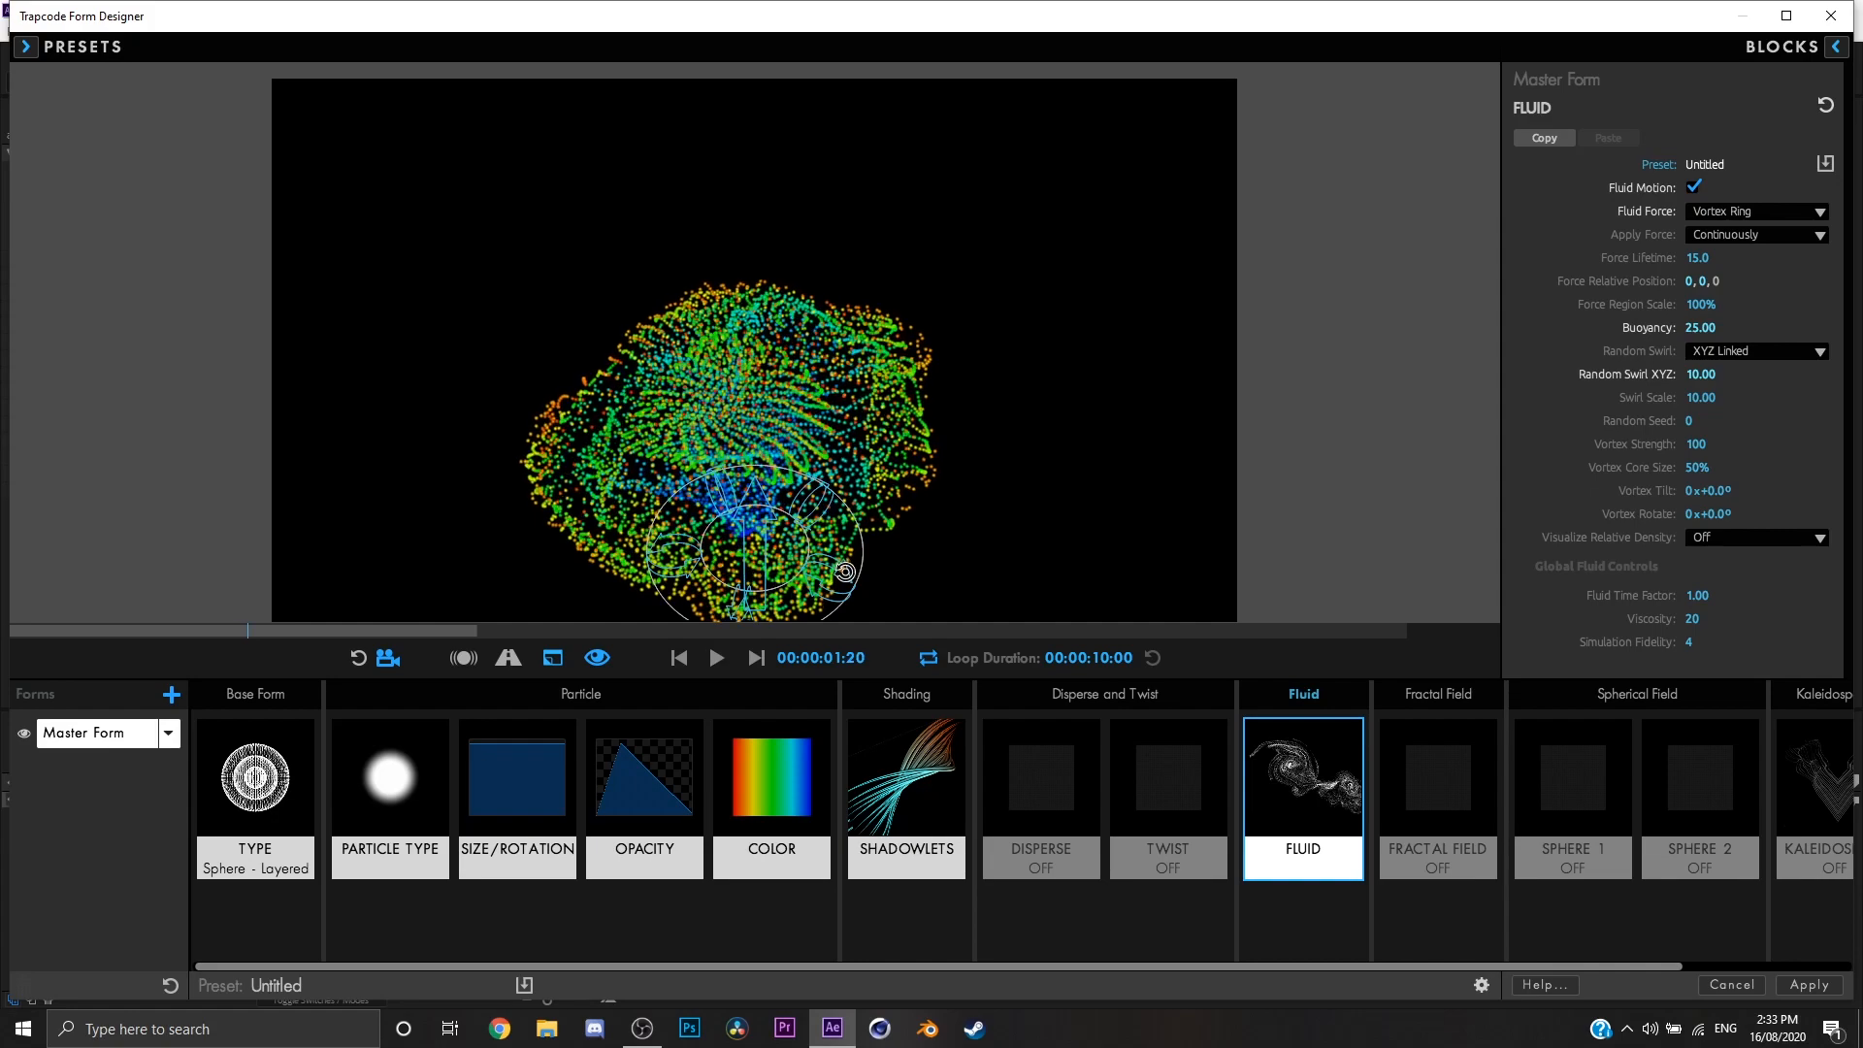
key(space)
drag(845, 571, 782, 558)
key(space)
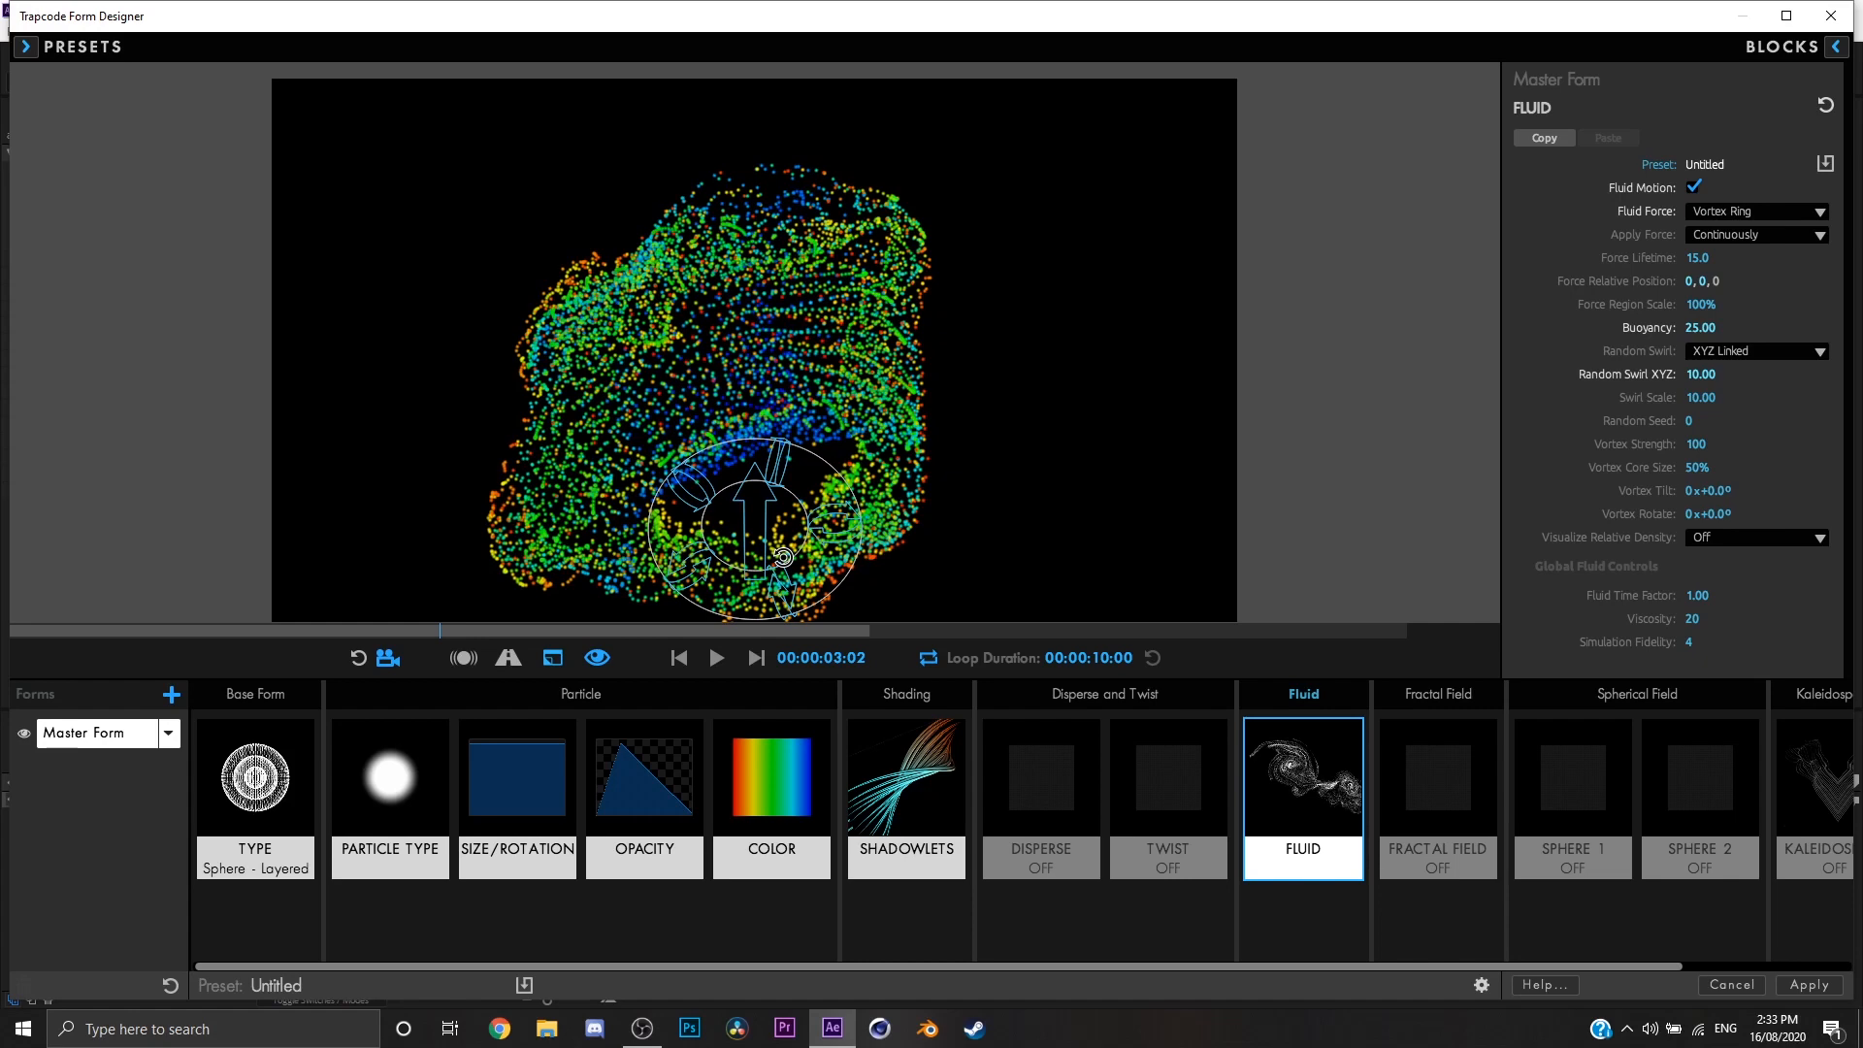
key(space)
key(space)
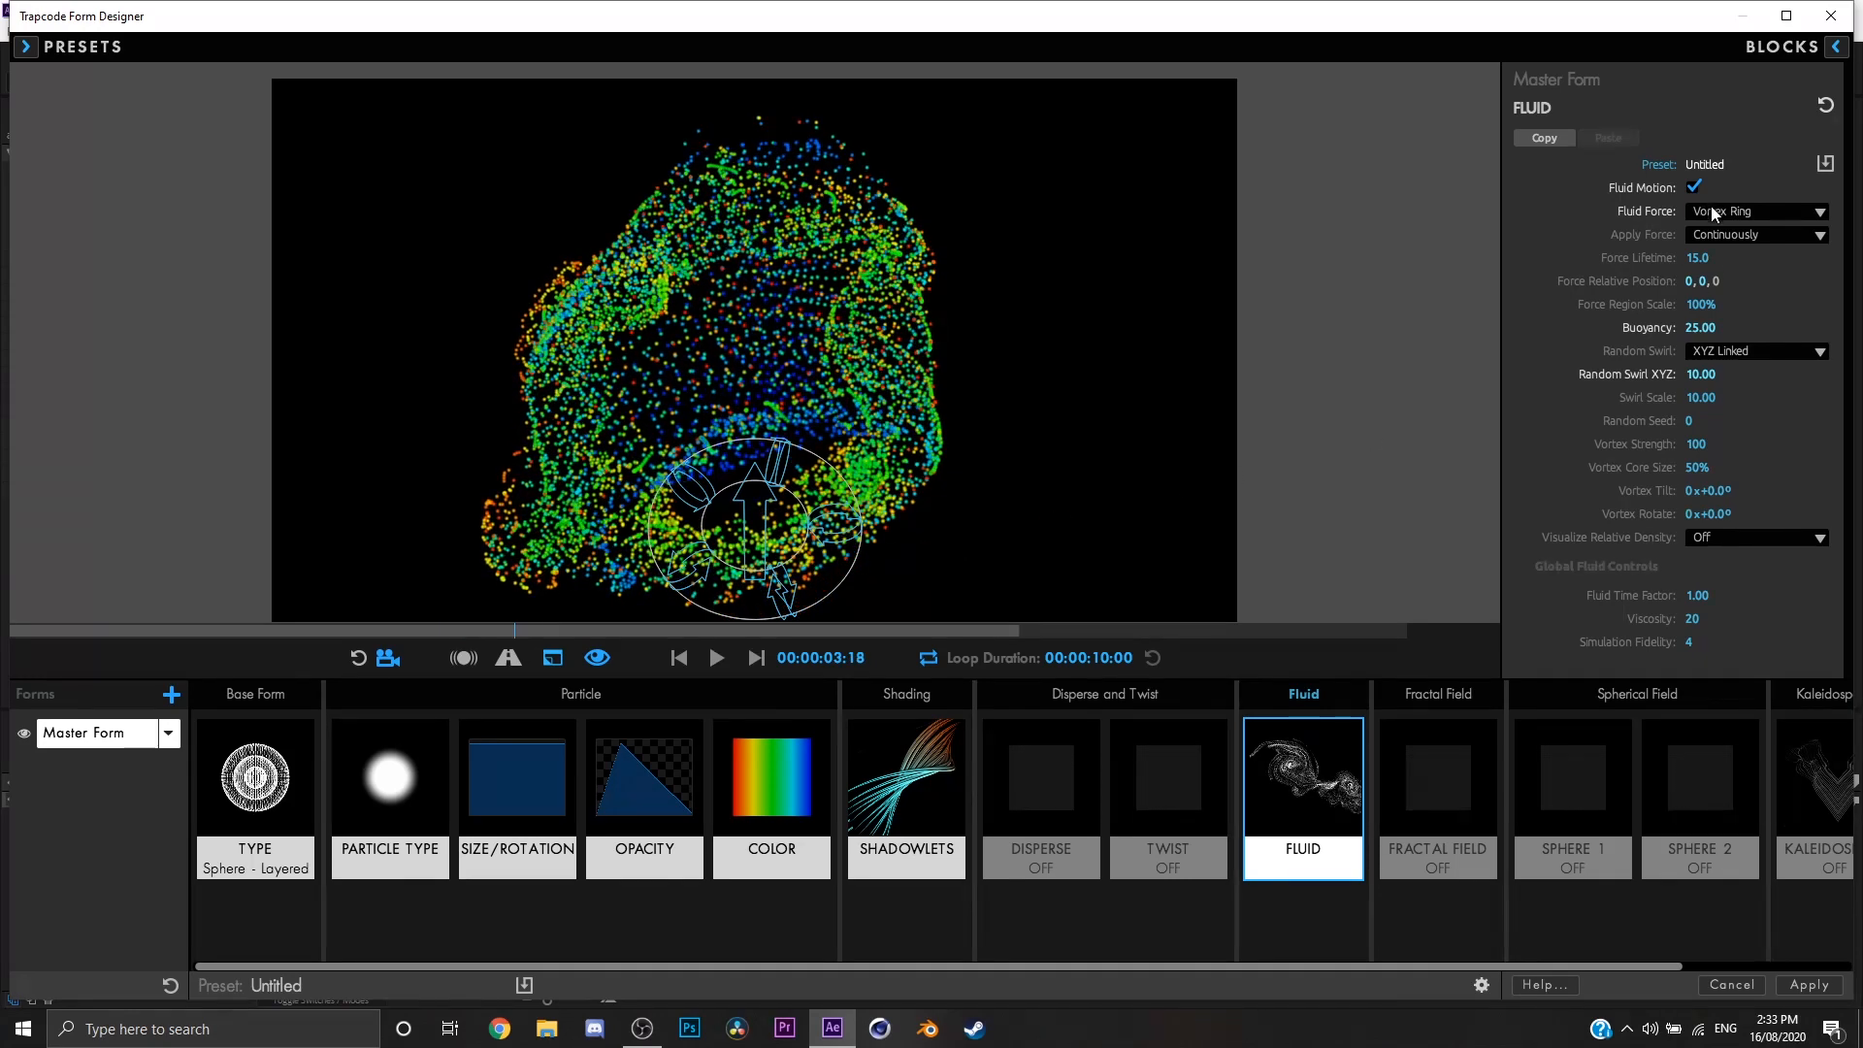
drag(724, 443, 1476, 321)
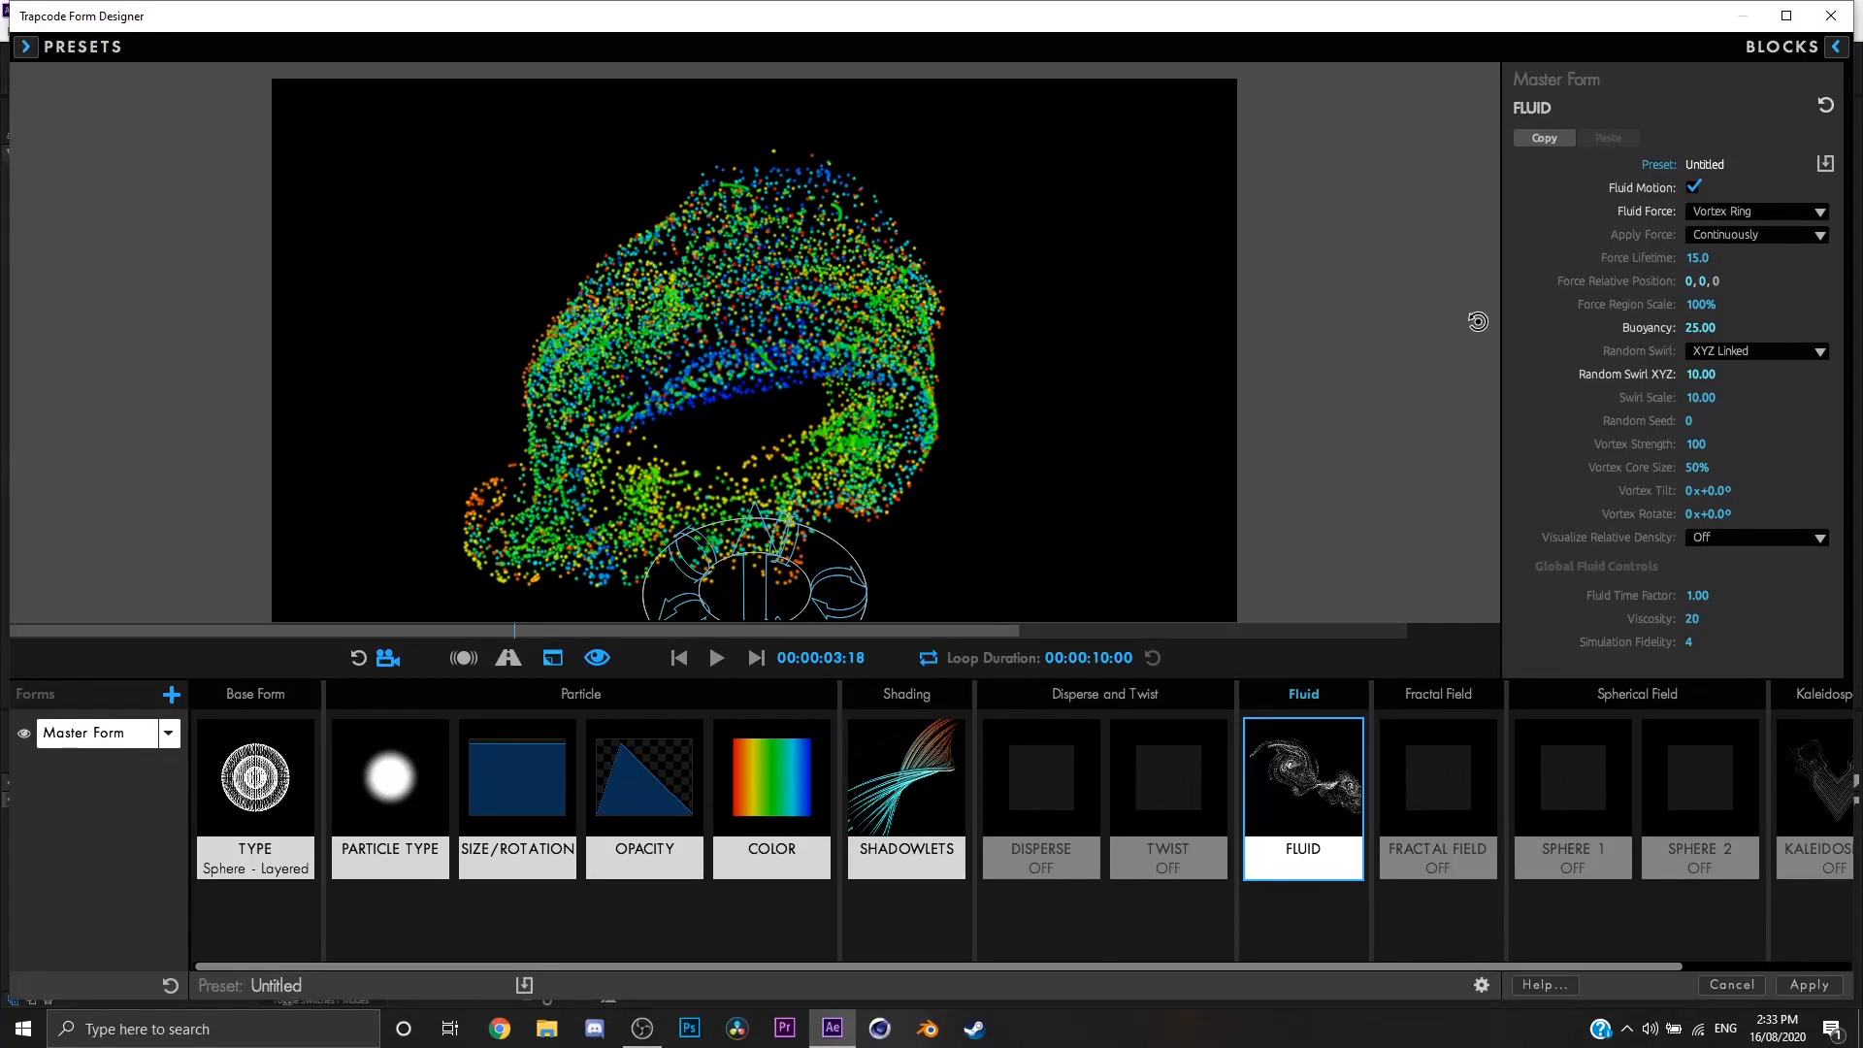
Step: Change the Fluid Force to Vortex Tube and return the preview to its first frame
click(1768, 218)
click(1756, 268)
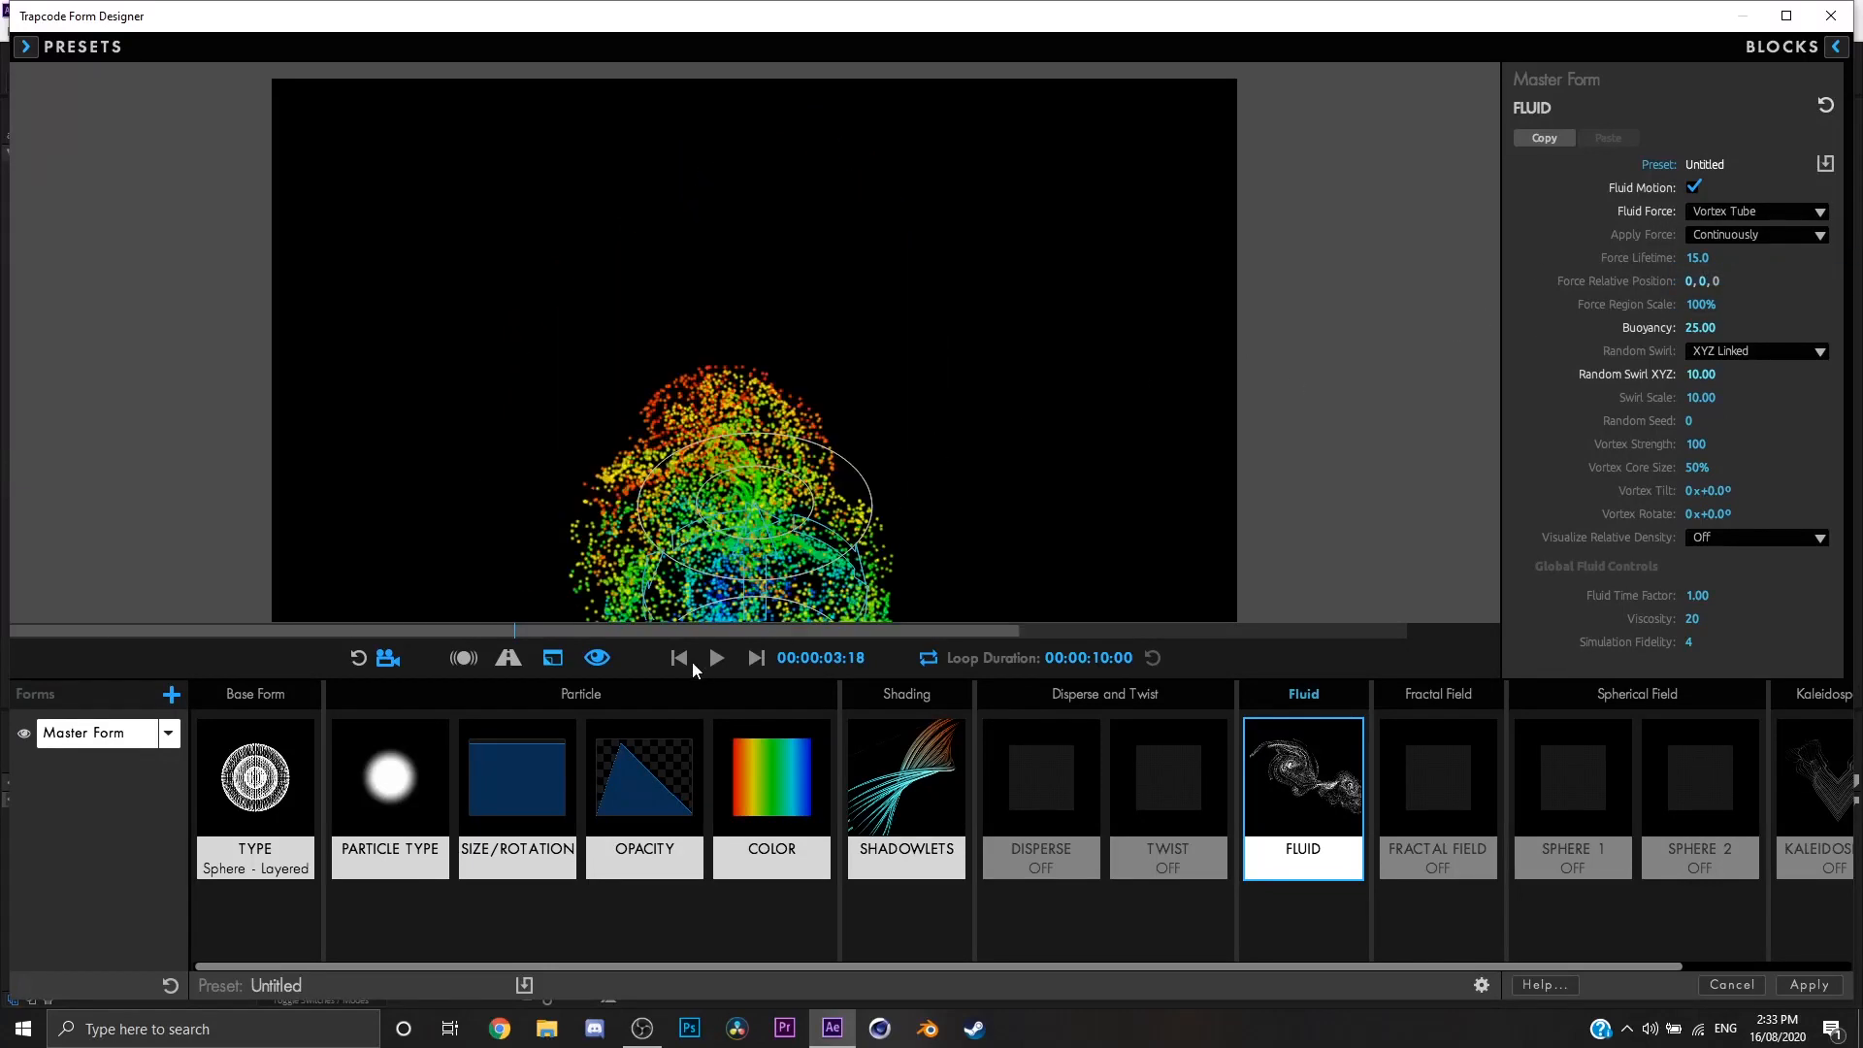
click(680, 657)
Step: In the Base Form settings, set the form's Y position to 540
click(308, 766)
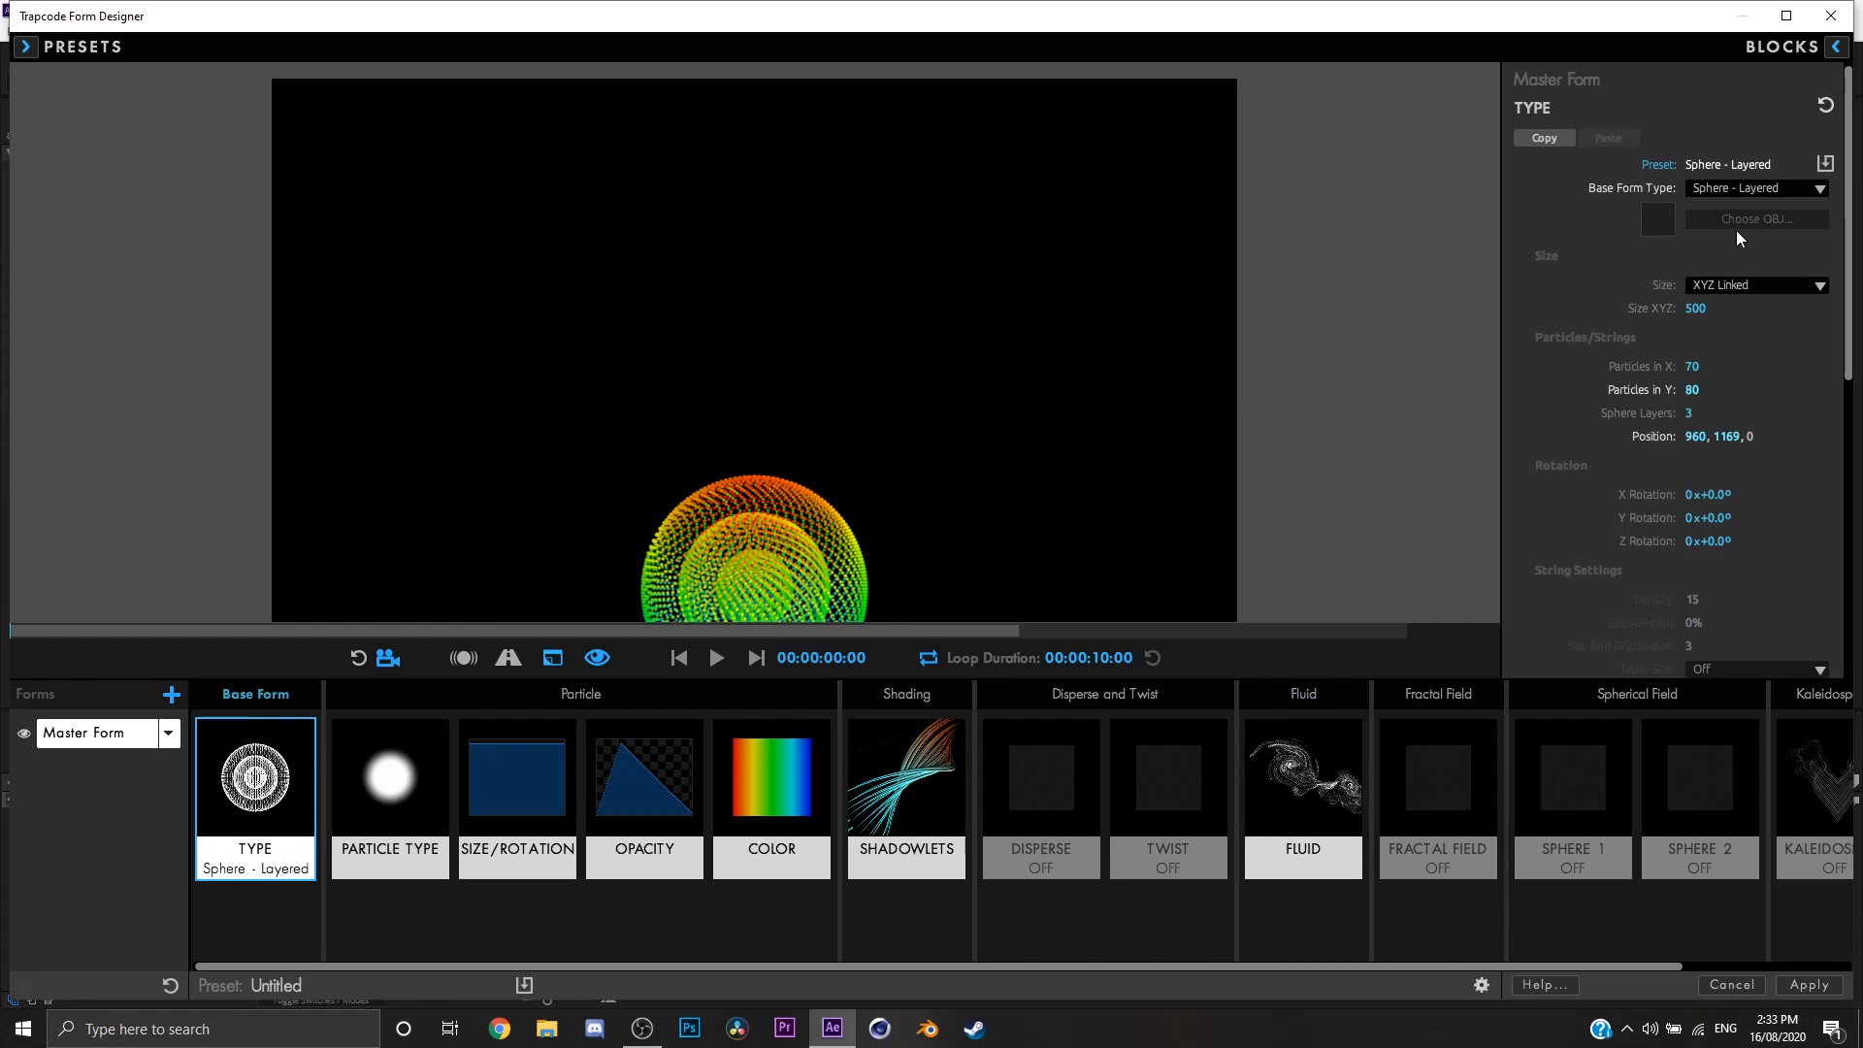
click(1728, 436)
text(540)
key(Return)
Step: Preview the vortex tube, and set Vortex Strength to 165, Vortex Core Size to 72% and Vortex Rotate to 59° in the Fluid settings
click(1303, 776)
key(space)
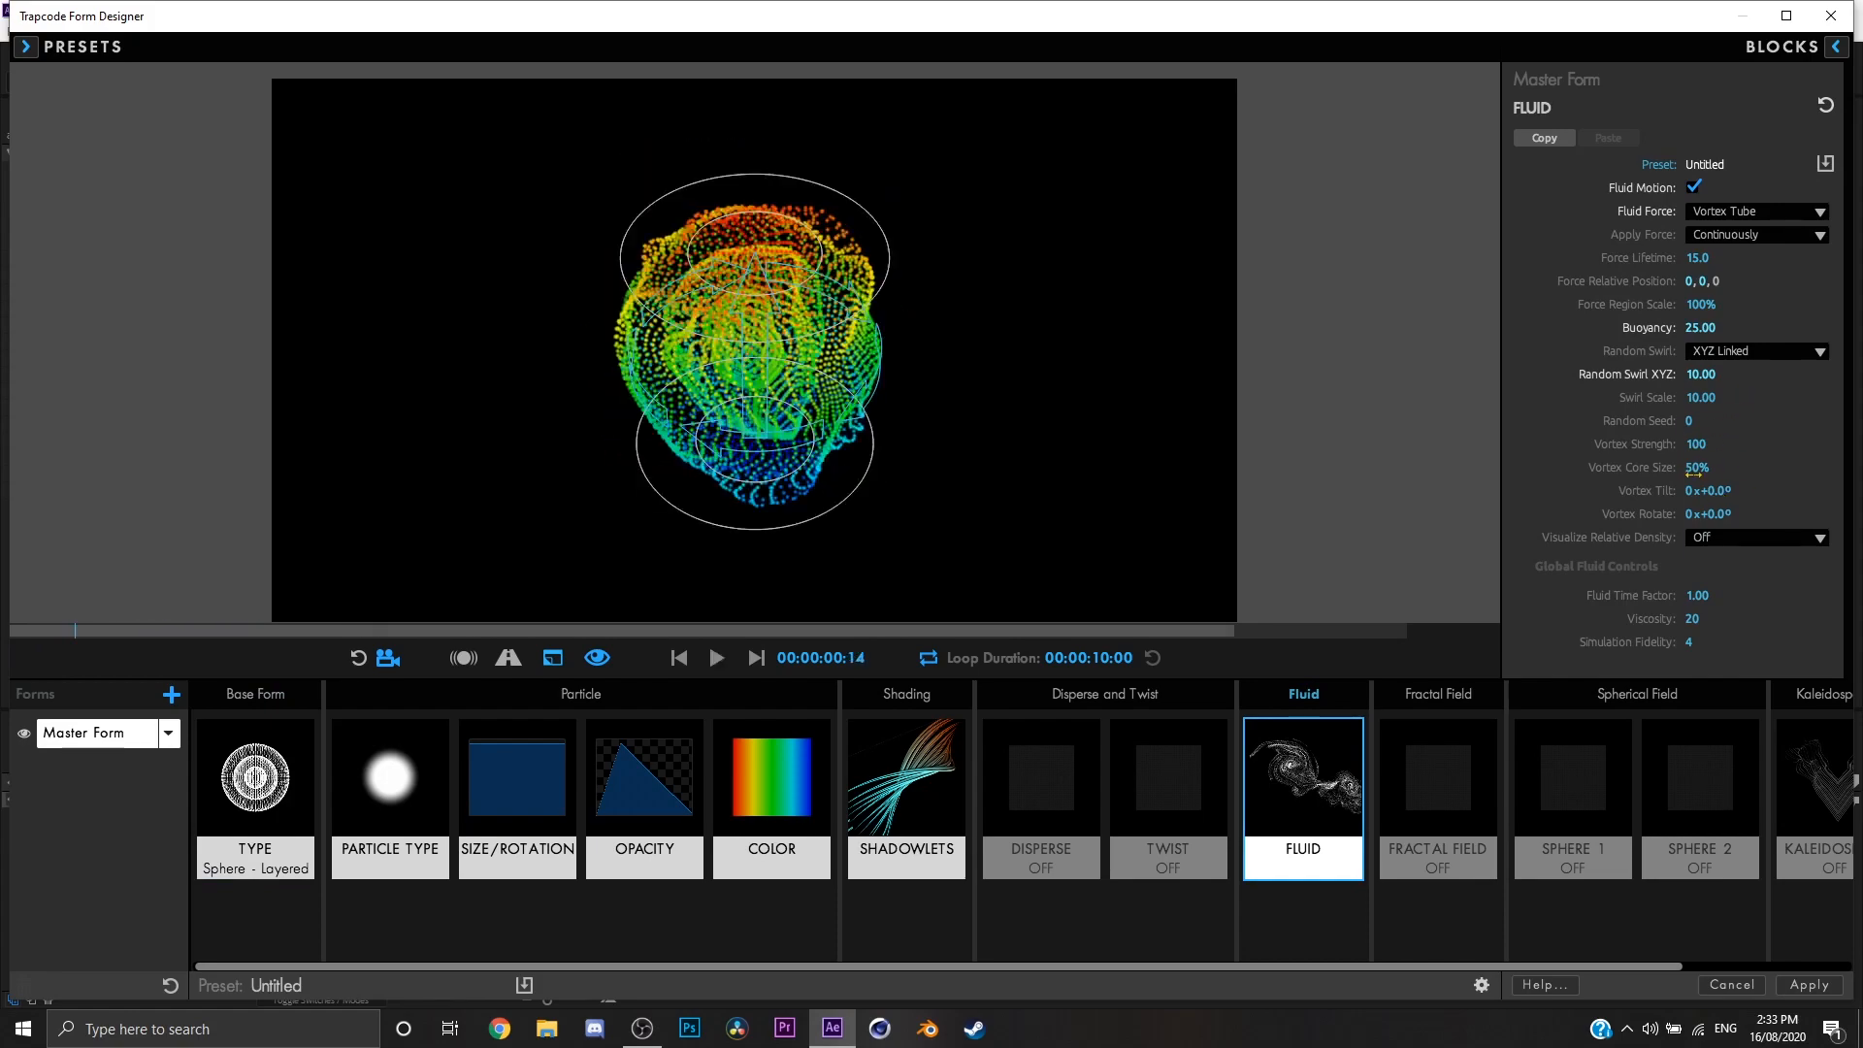
mouse_move(1696, 467)
mouse_down()
mouse_move(1689, 444)
mouse_move(1712, 495)
mouse_up()
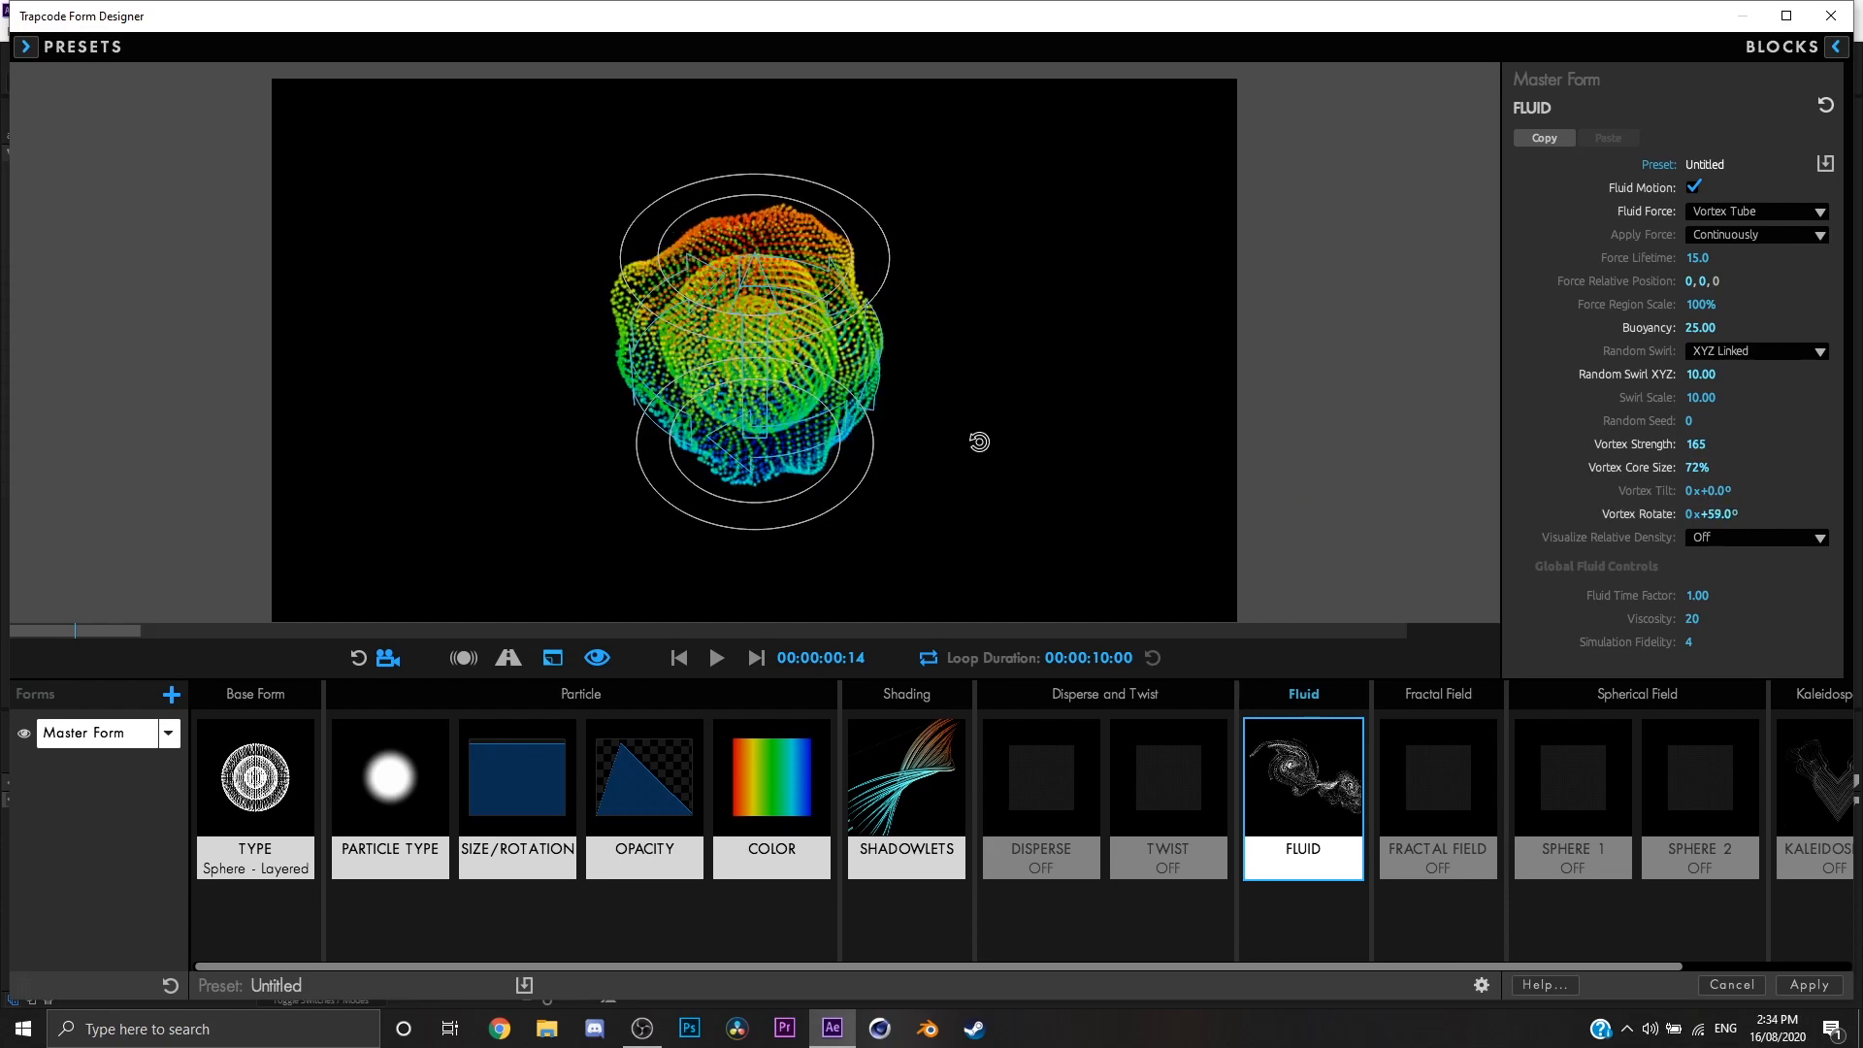
Step: Examine the vortex tube's motion from a flatter viewing angle further along the animation
drag(977, 440, 917, 487)
drag(1693, 515, 1665, 537)
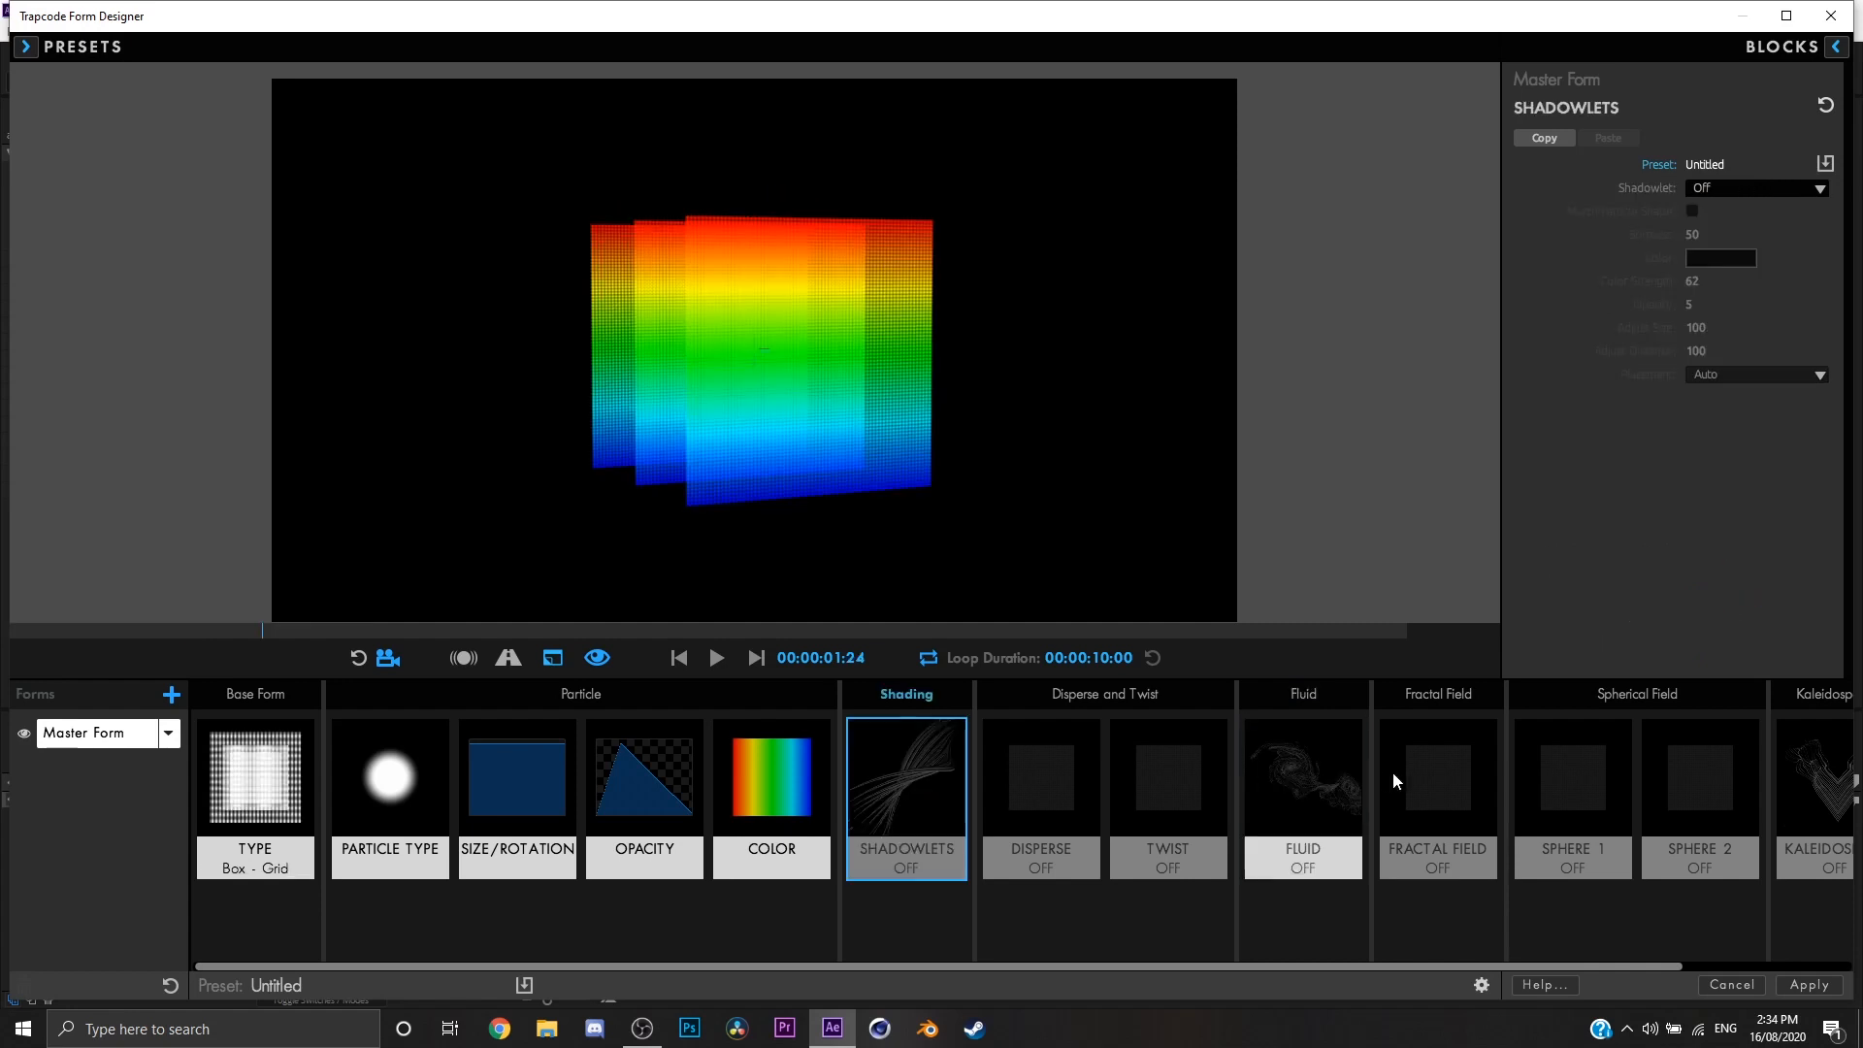
Step: In the Fractal Field settings, set X Displace to 123 with the XYZ Linked displacement mode
click(1394, 772)
drag(1102, 450, 961, 353)
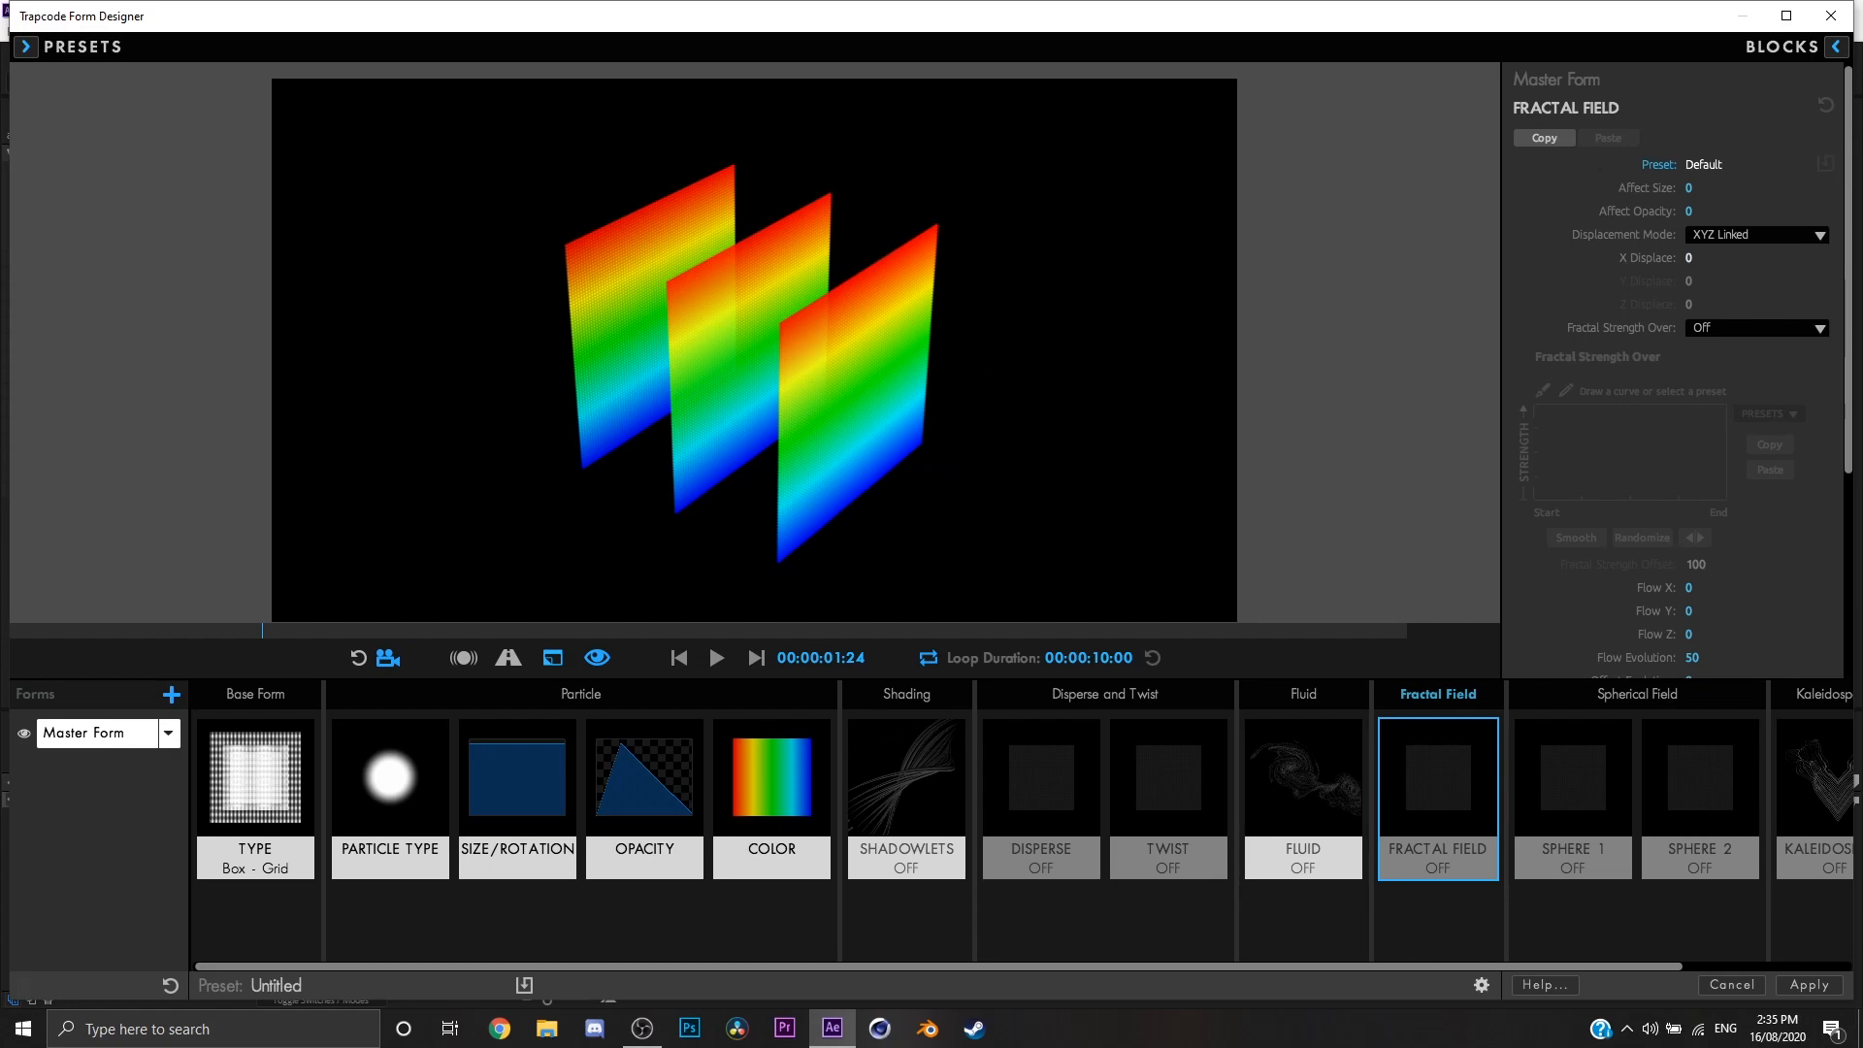
drag(1689, 258, 1801, 258)
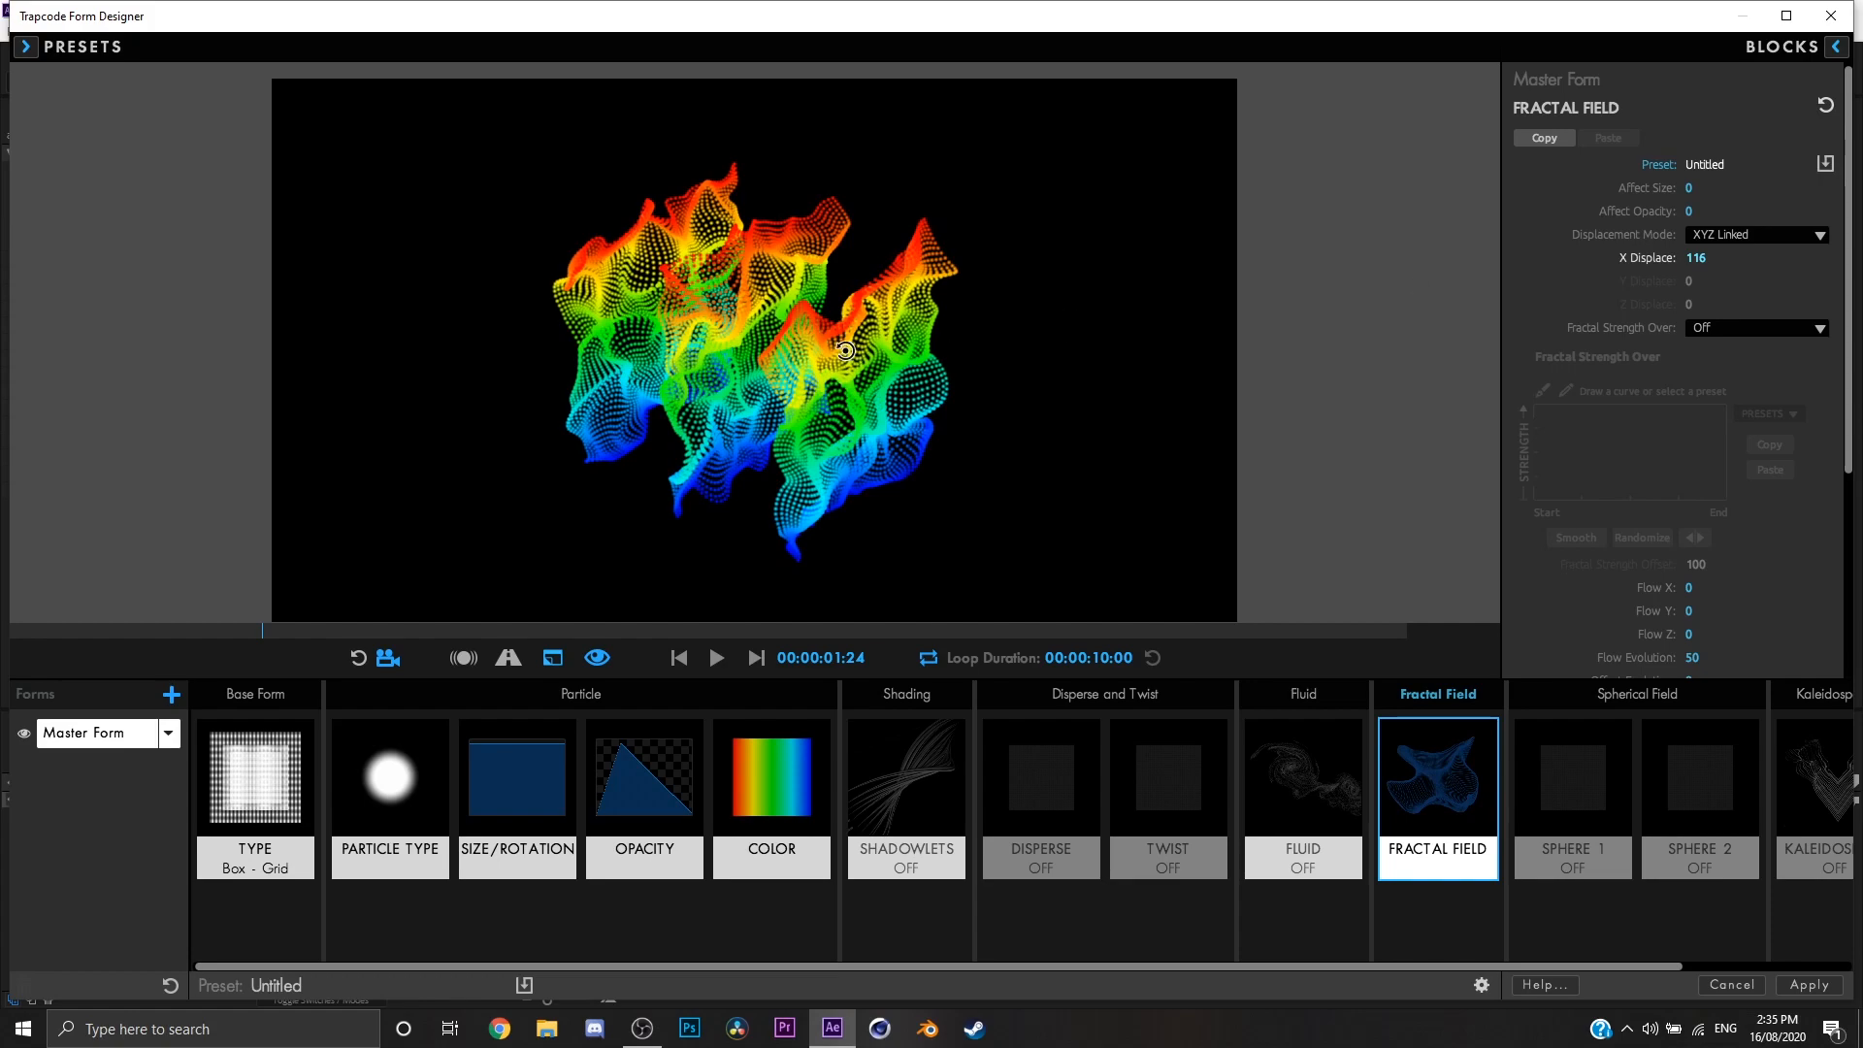
mouse_move(844, 351)
mouse_down()
mouse_move(923, 278)
mouse_move(970, 333)
mouse_move(927, 387)
mouse_move(821, 359)
mouse_up()
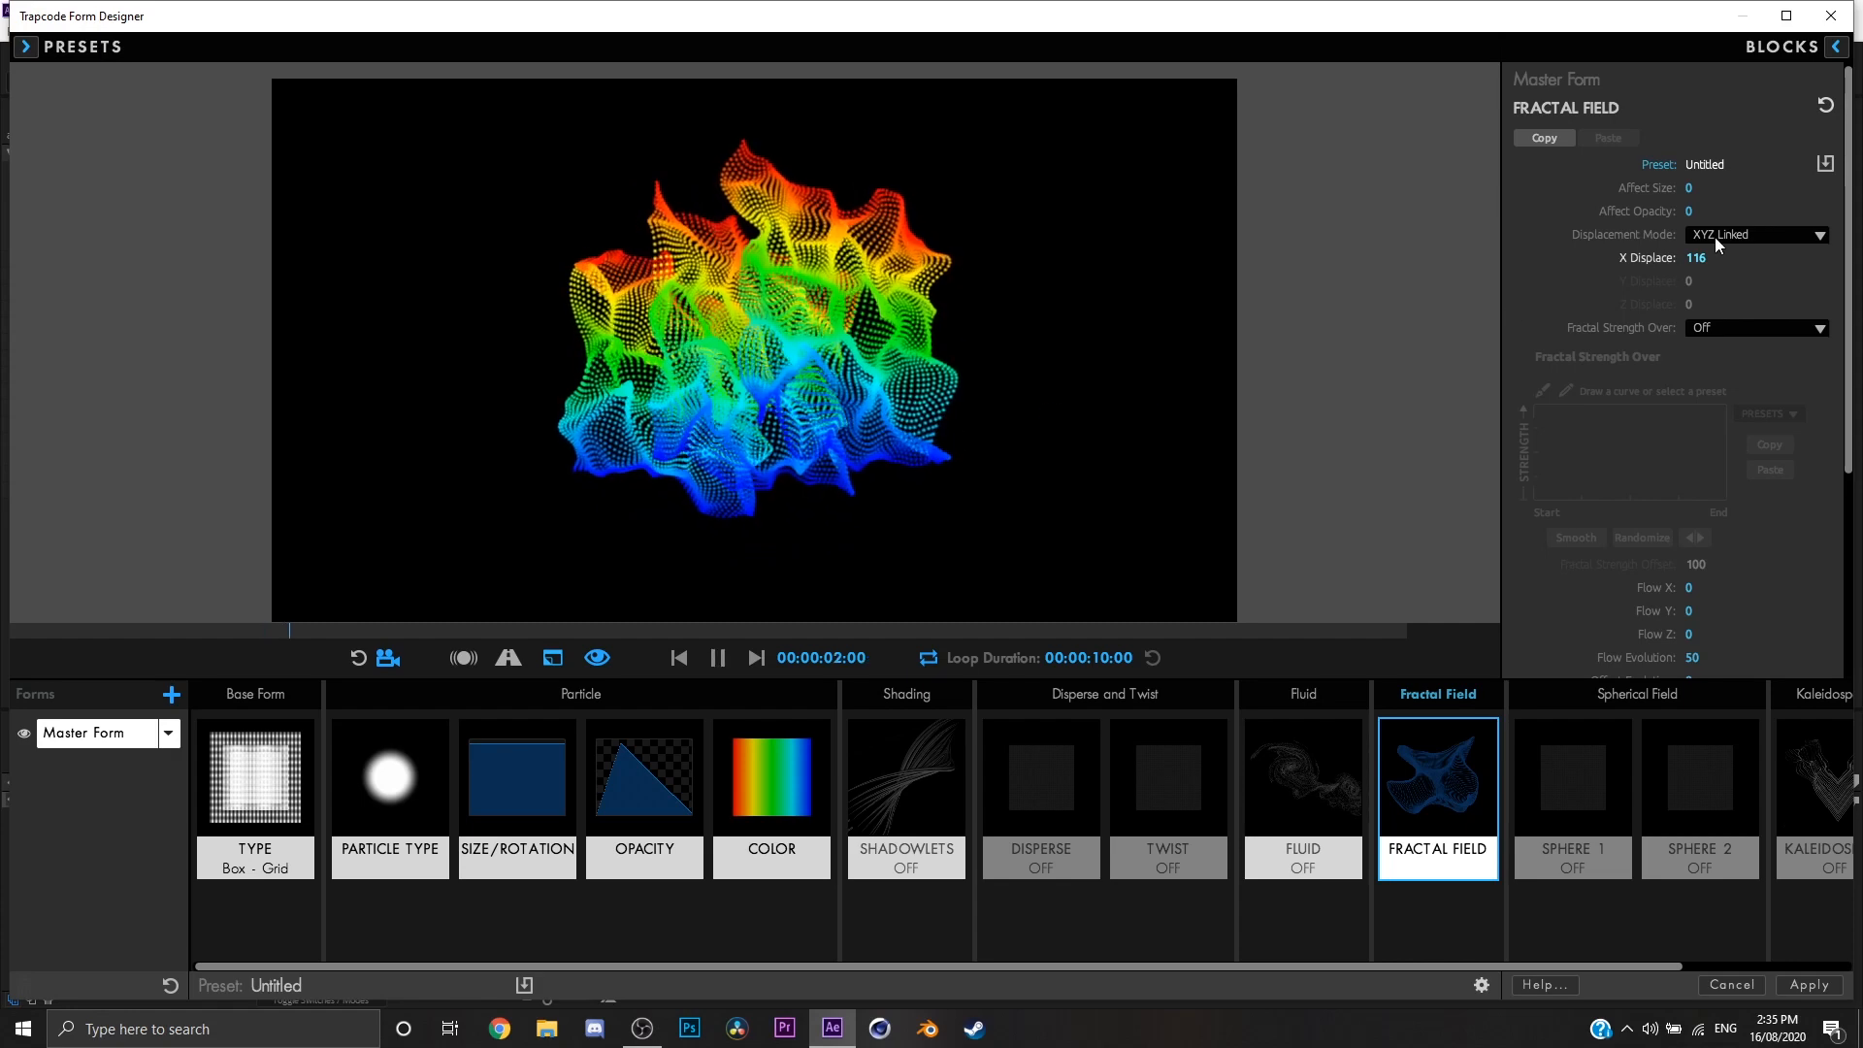
drag(1693, 259, 1701, 258)
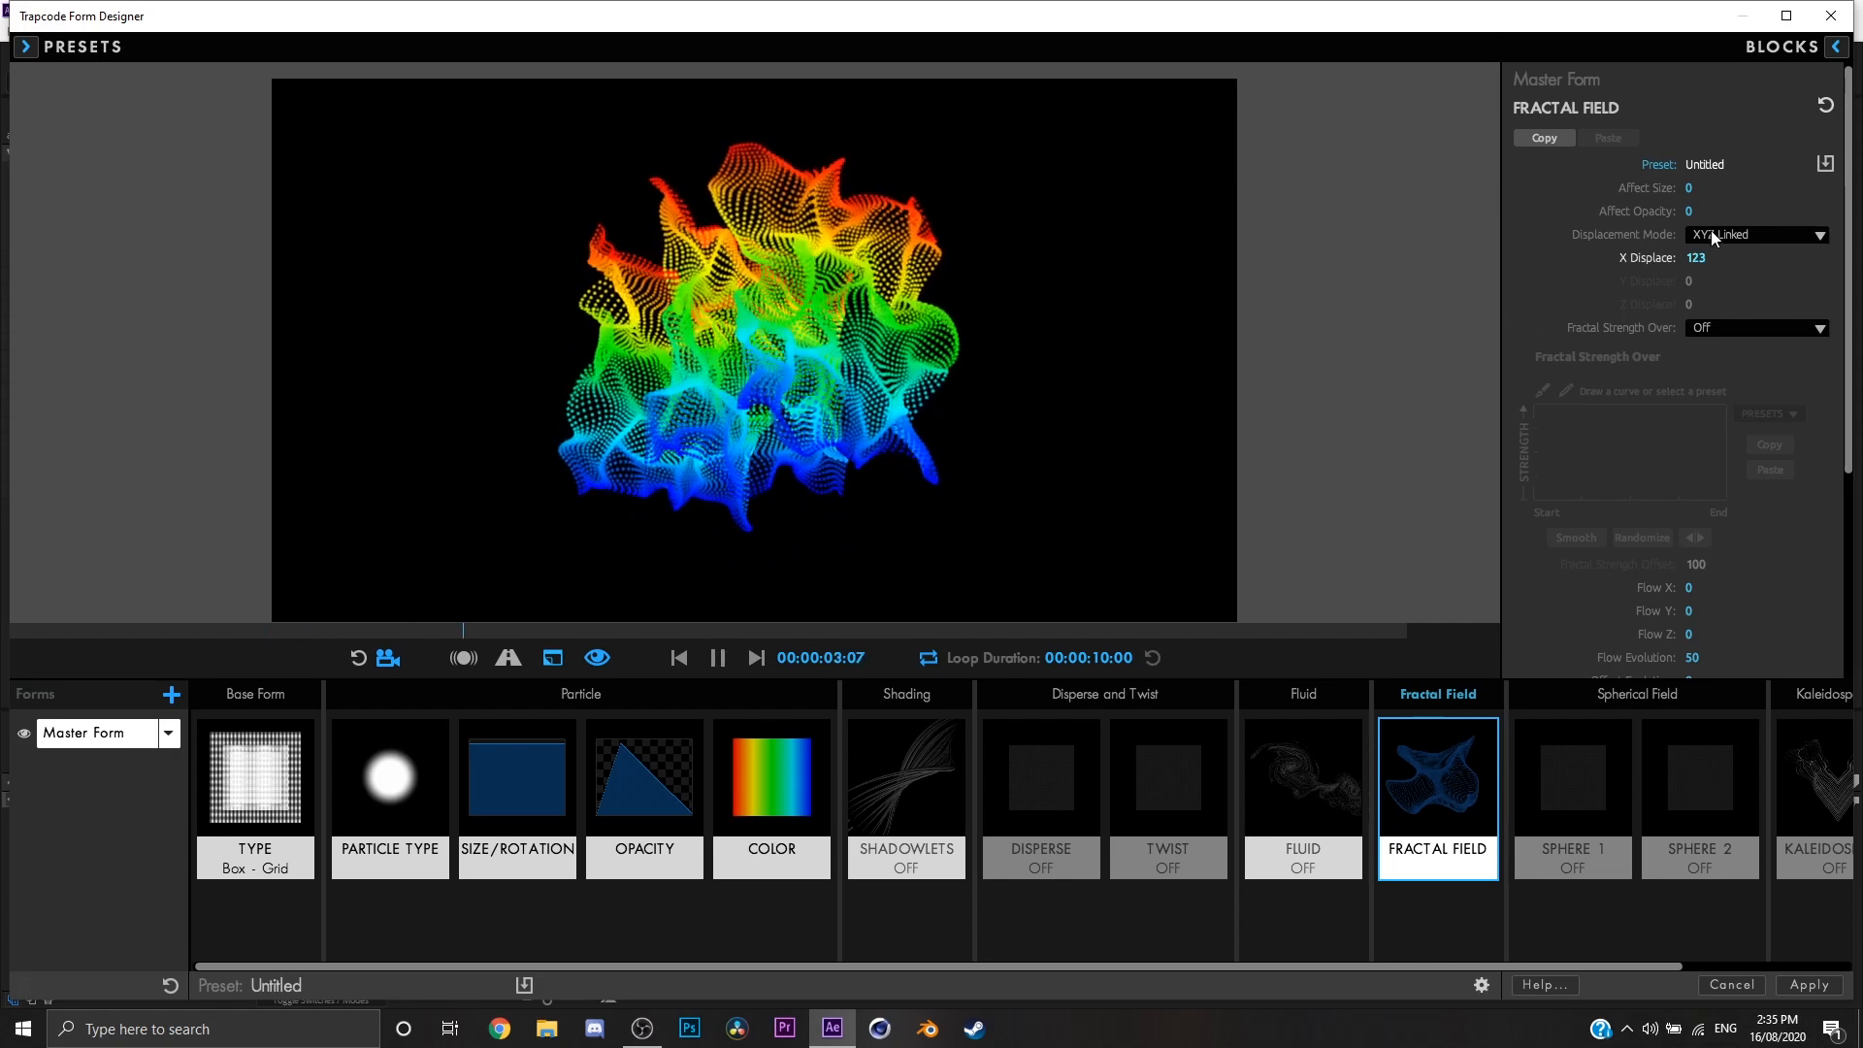
drag(1690, 188, 1697, 188)
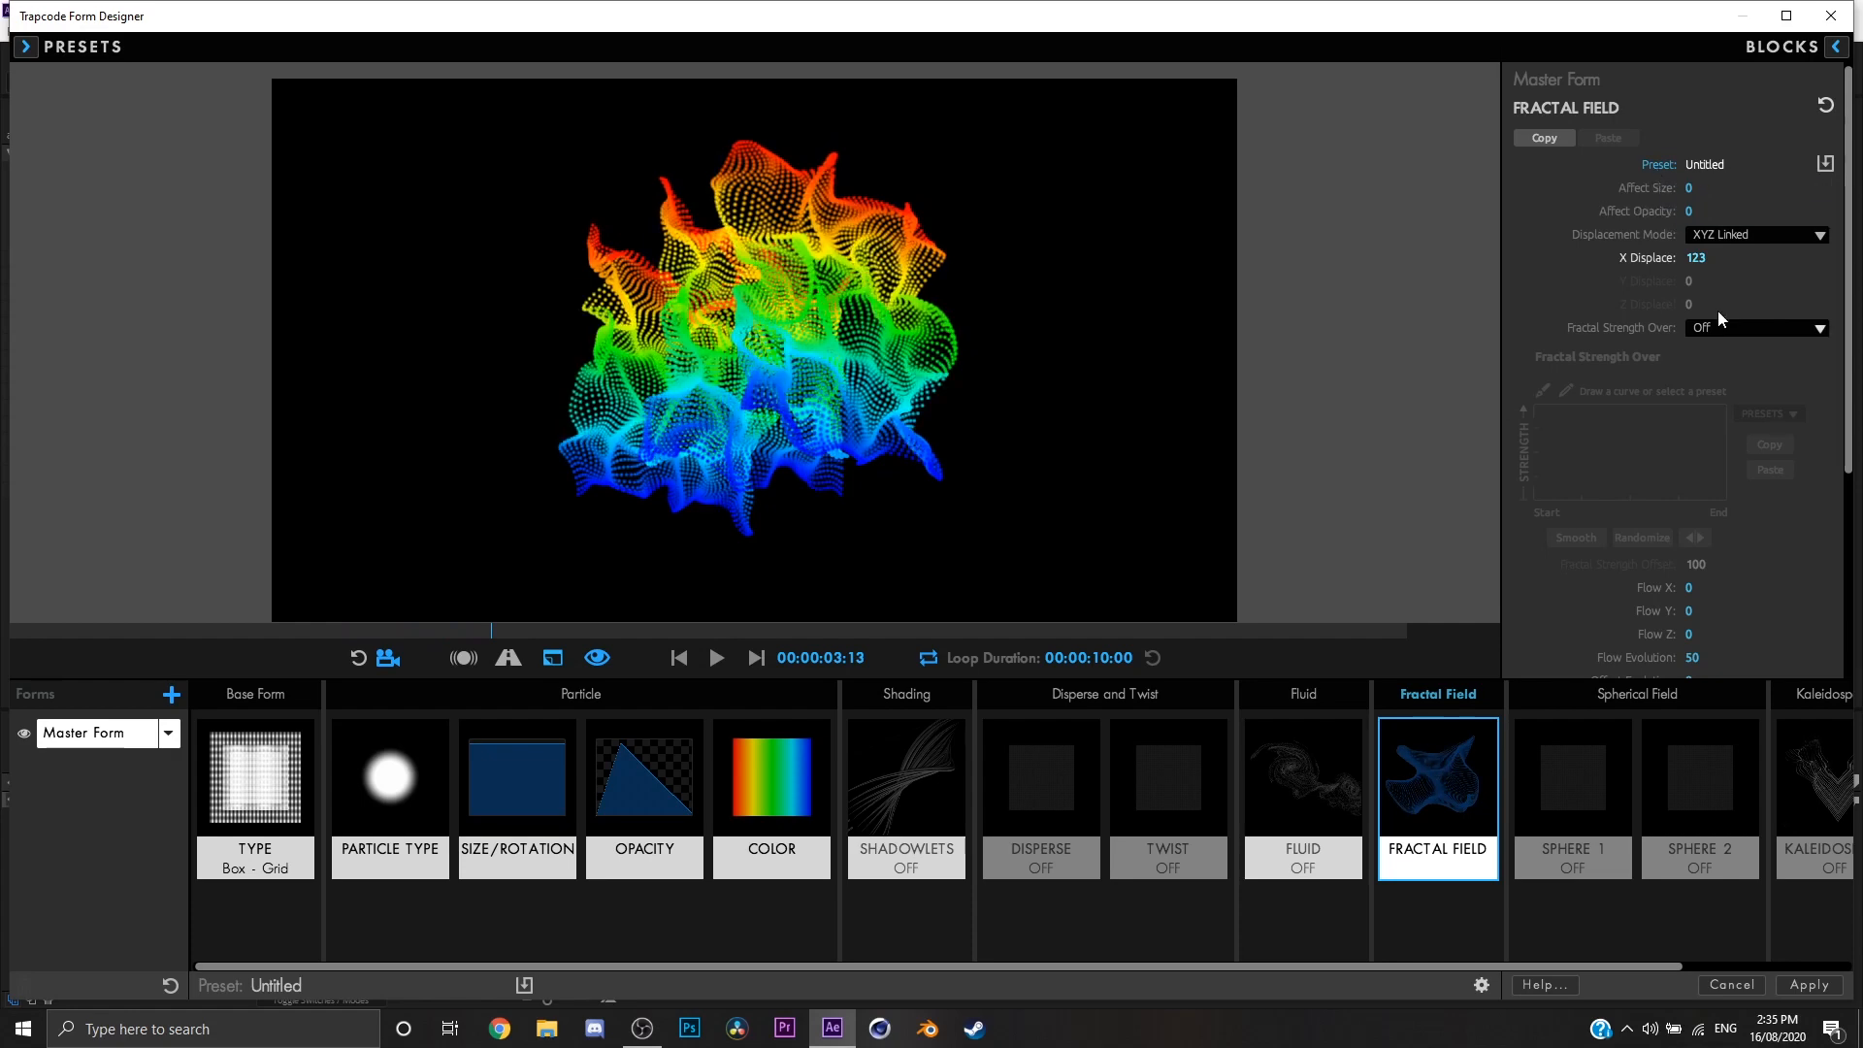
Step: Change the box grid base form to a single, larger and denser sheet, and return to the Fractal Field settings
scroll(1718, 311, down, 2)
drag(1147, 452, 1422, 464)
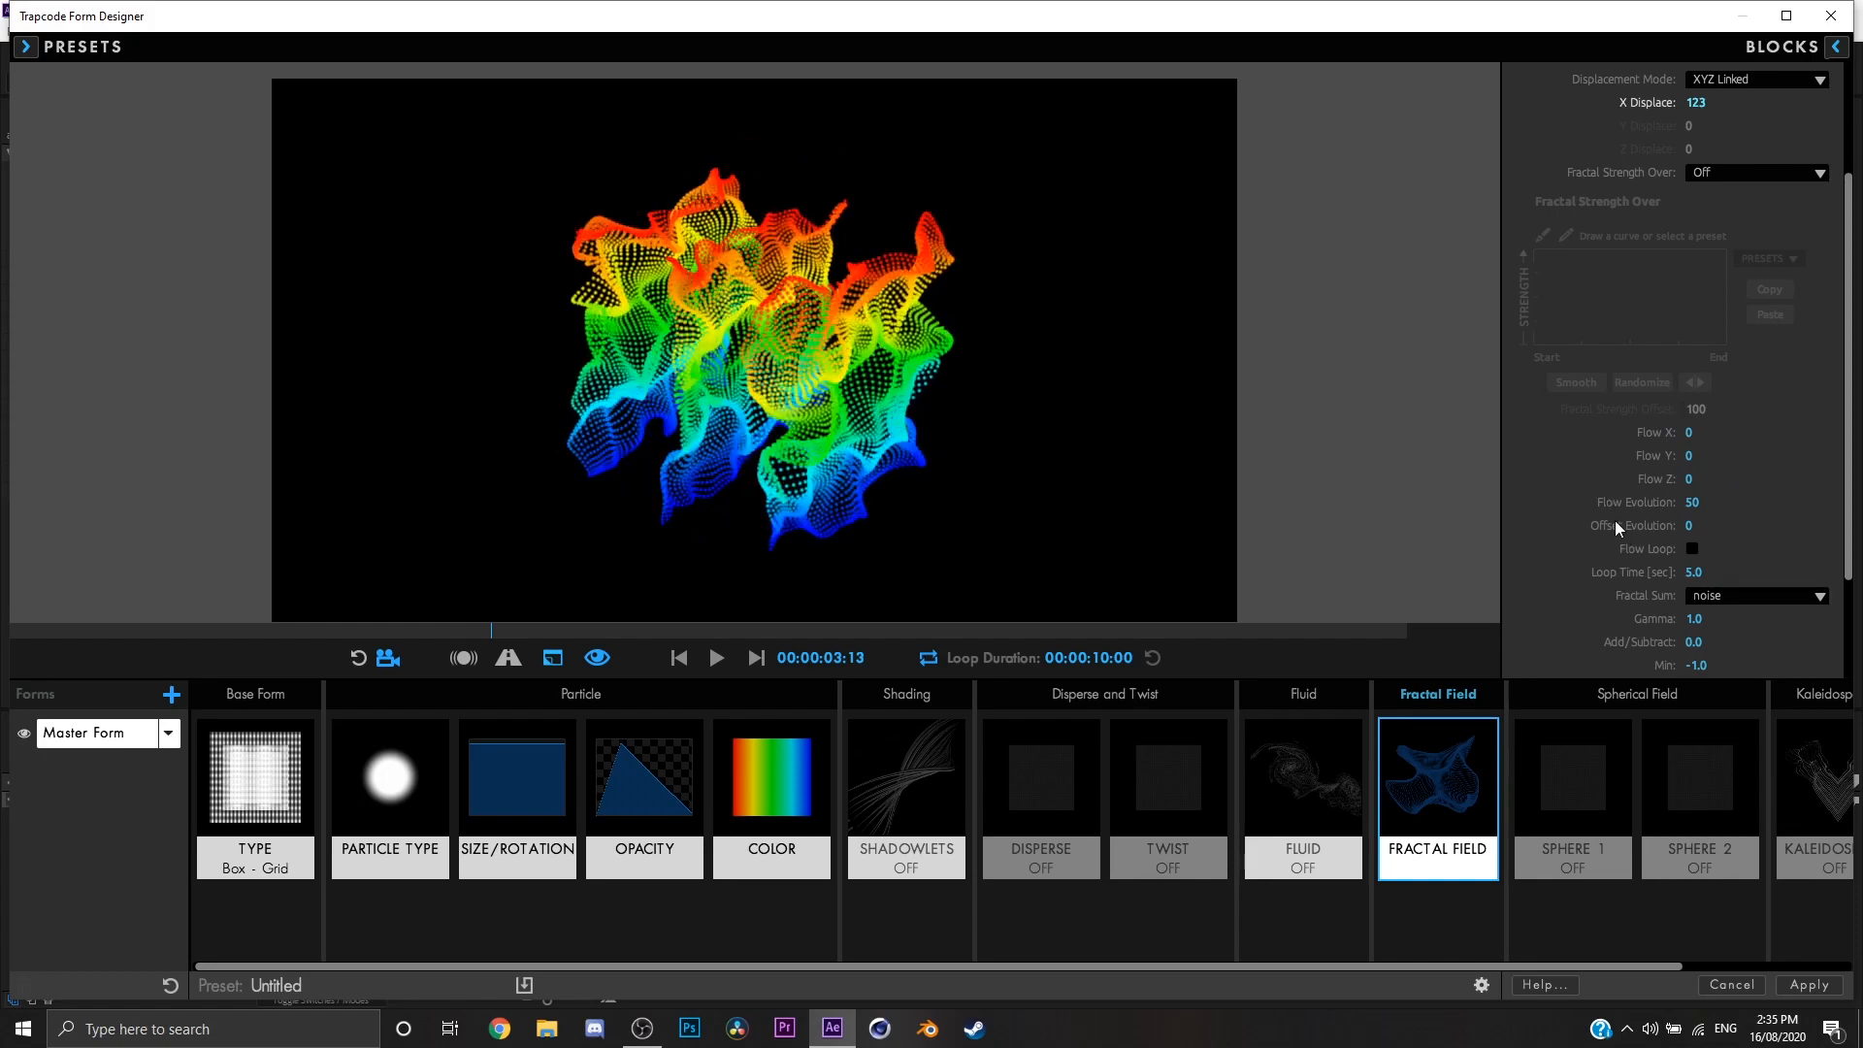
drag(1412, 497, 921, 496)
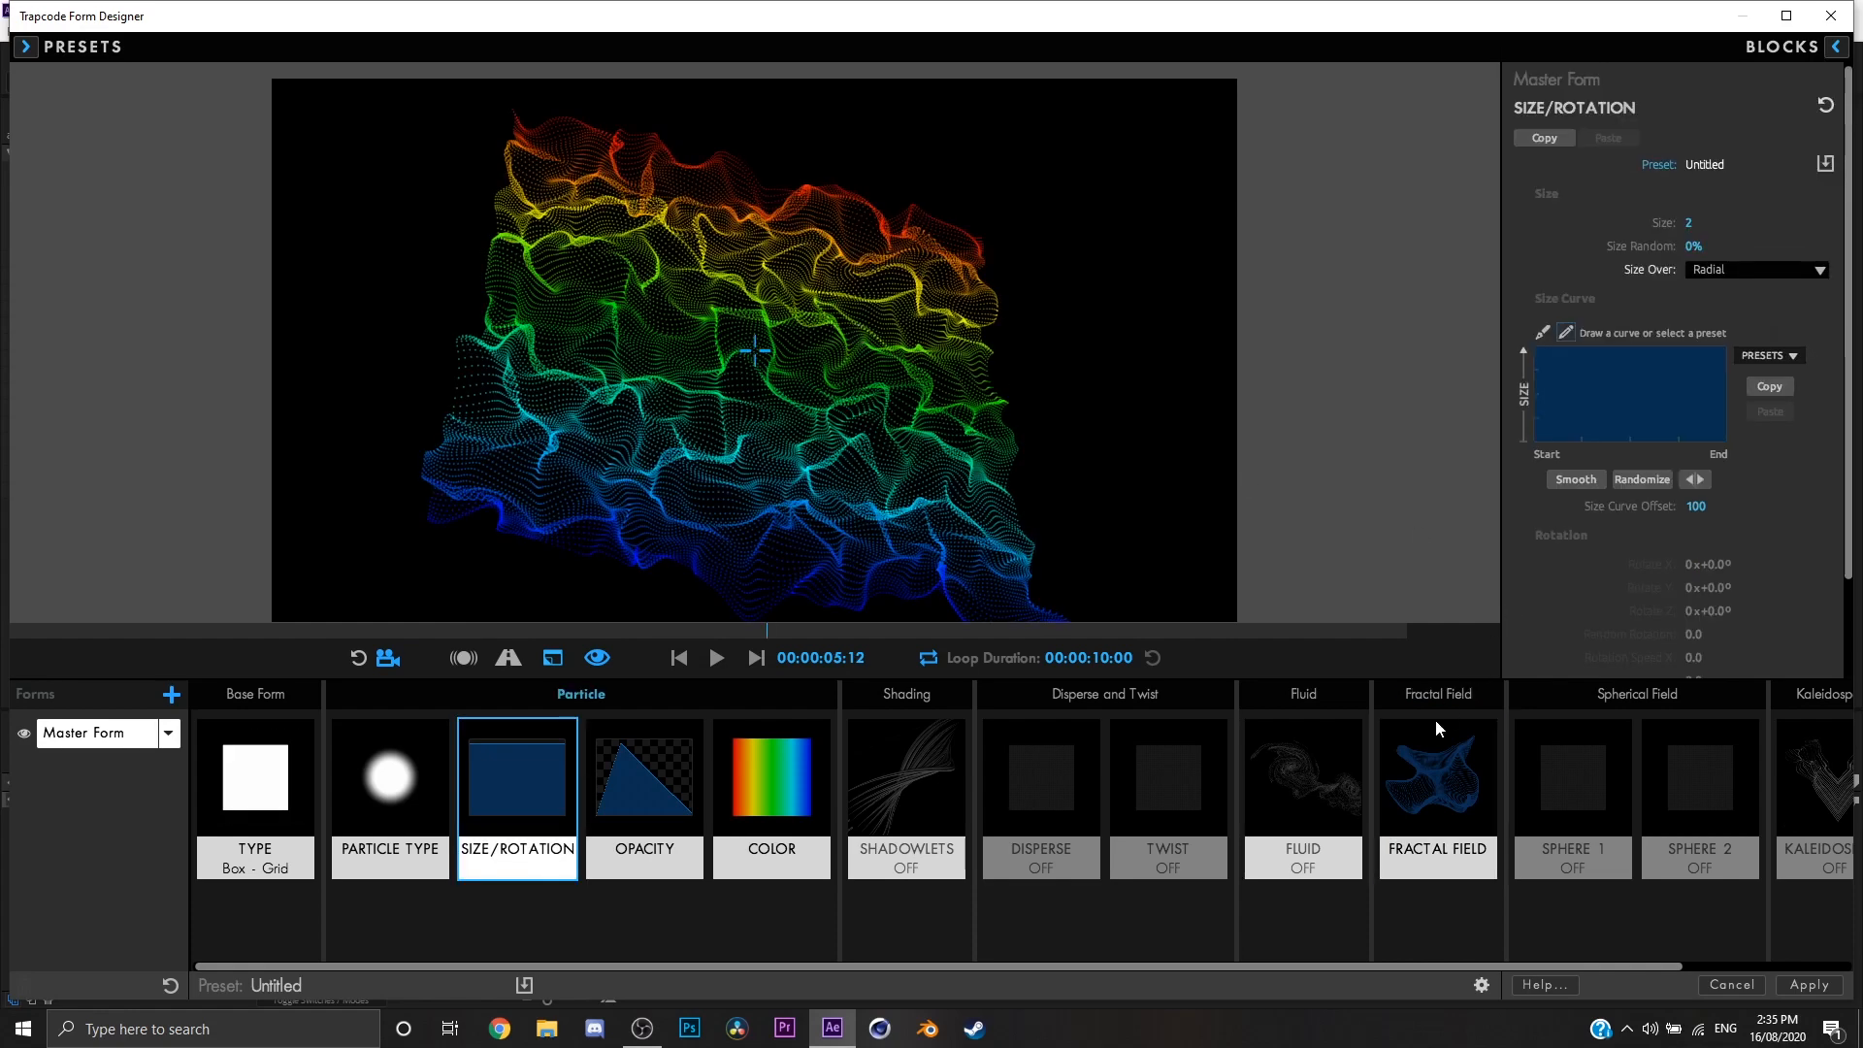
click(1438, 730)
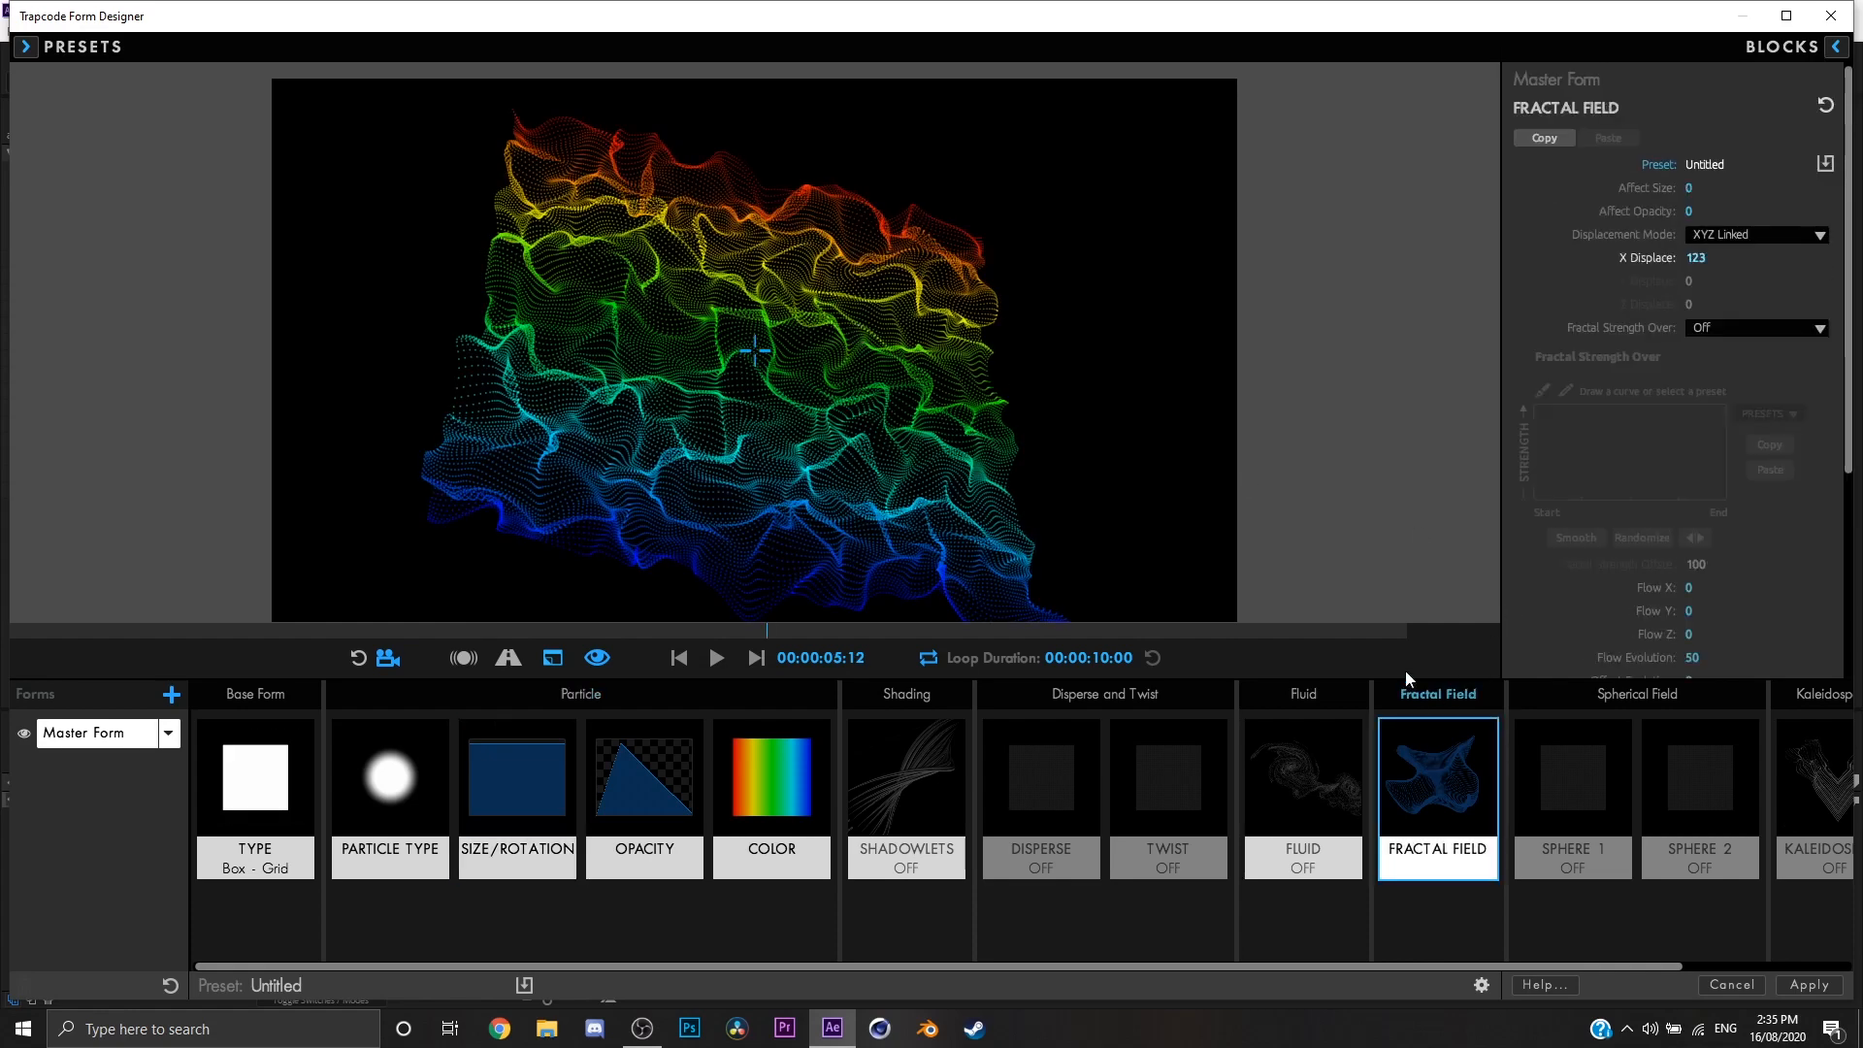
Step: Set the fractal field's Flow X to 39, Flow Y to 48 and Flow Z to 28
drag(732, 506, 959, 478)
scroll(1708, 583, down, 1)
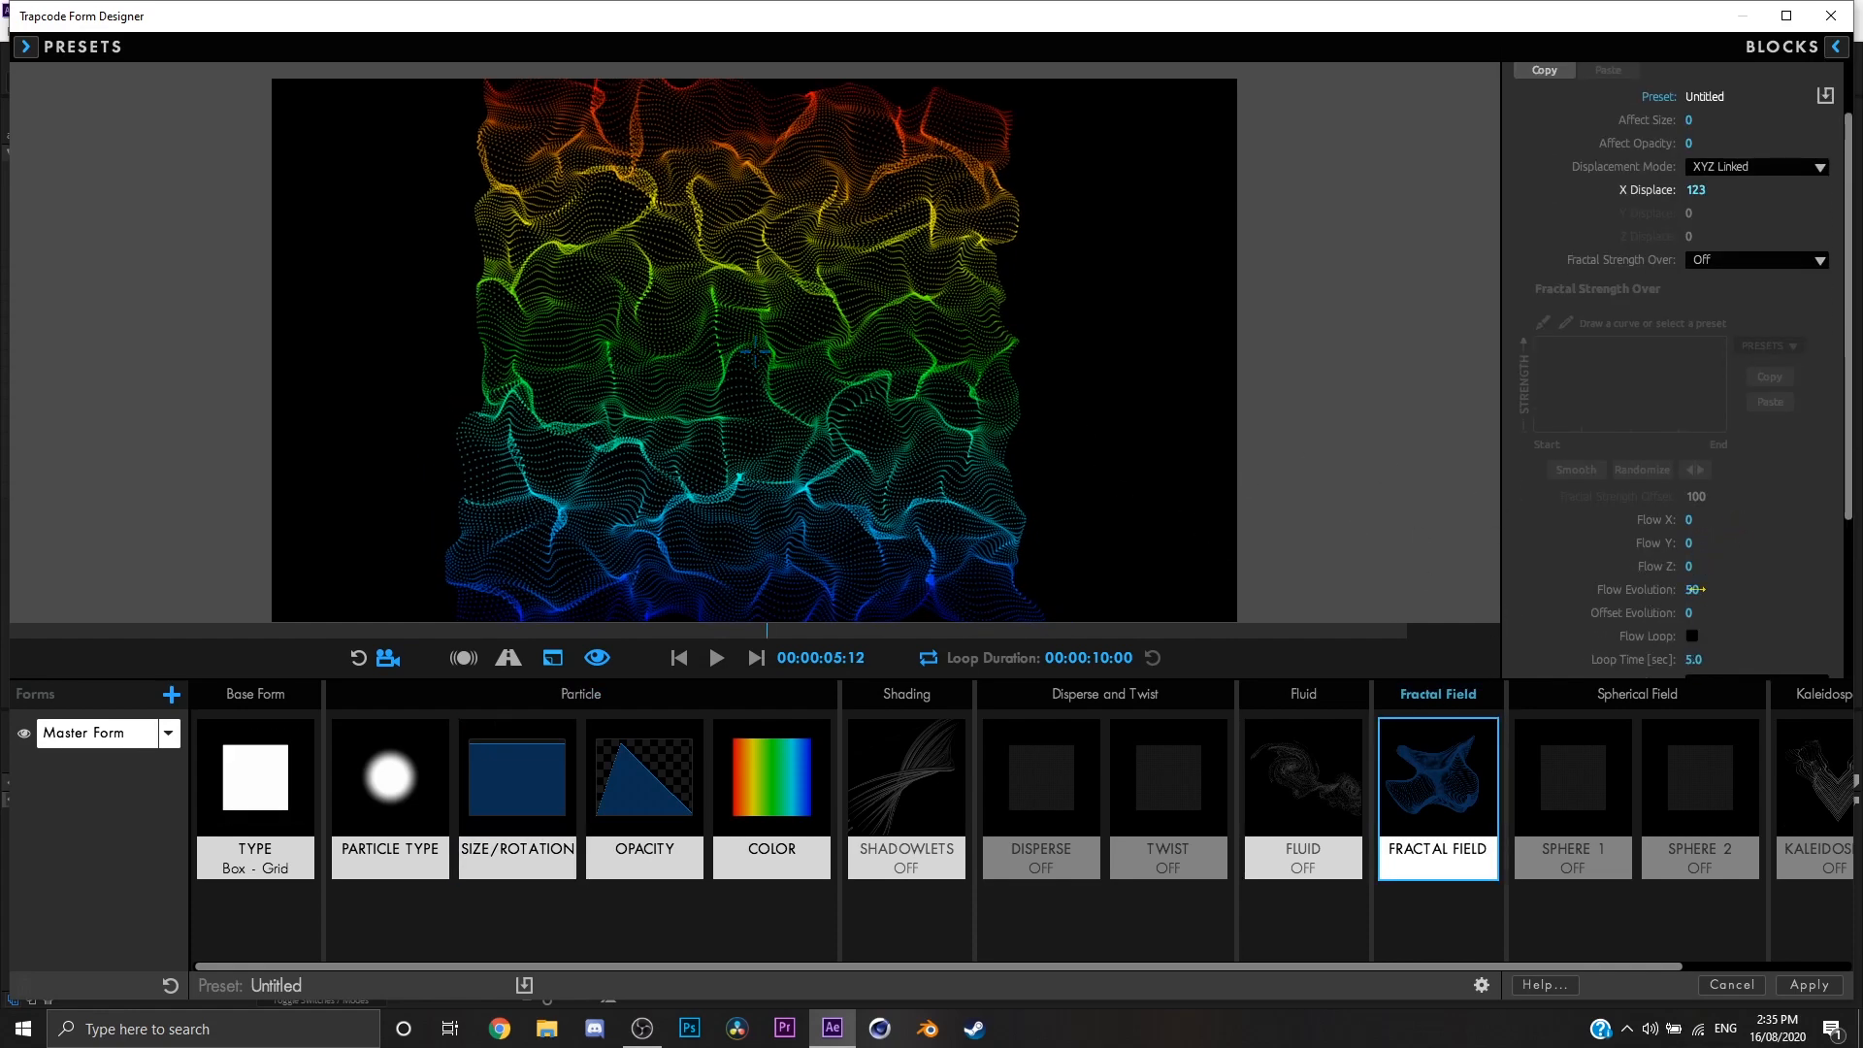
drag(1690, 565, 1698, 524)
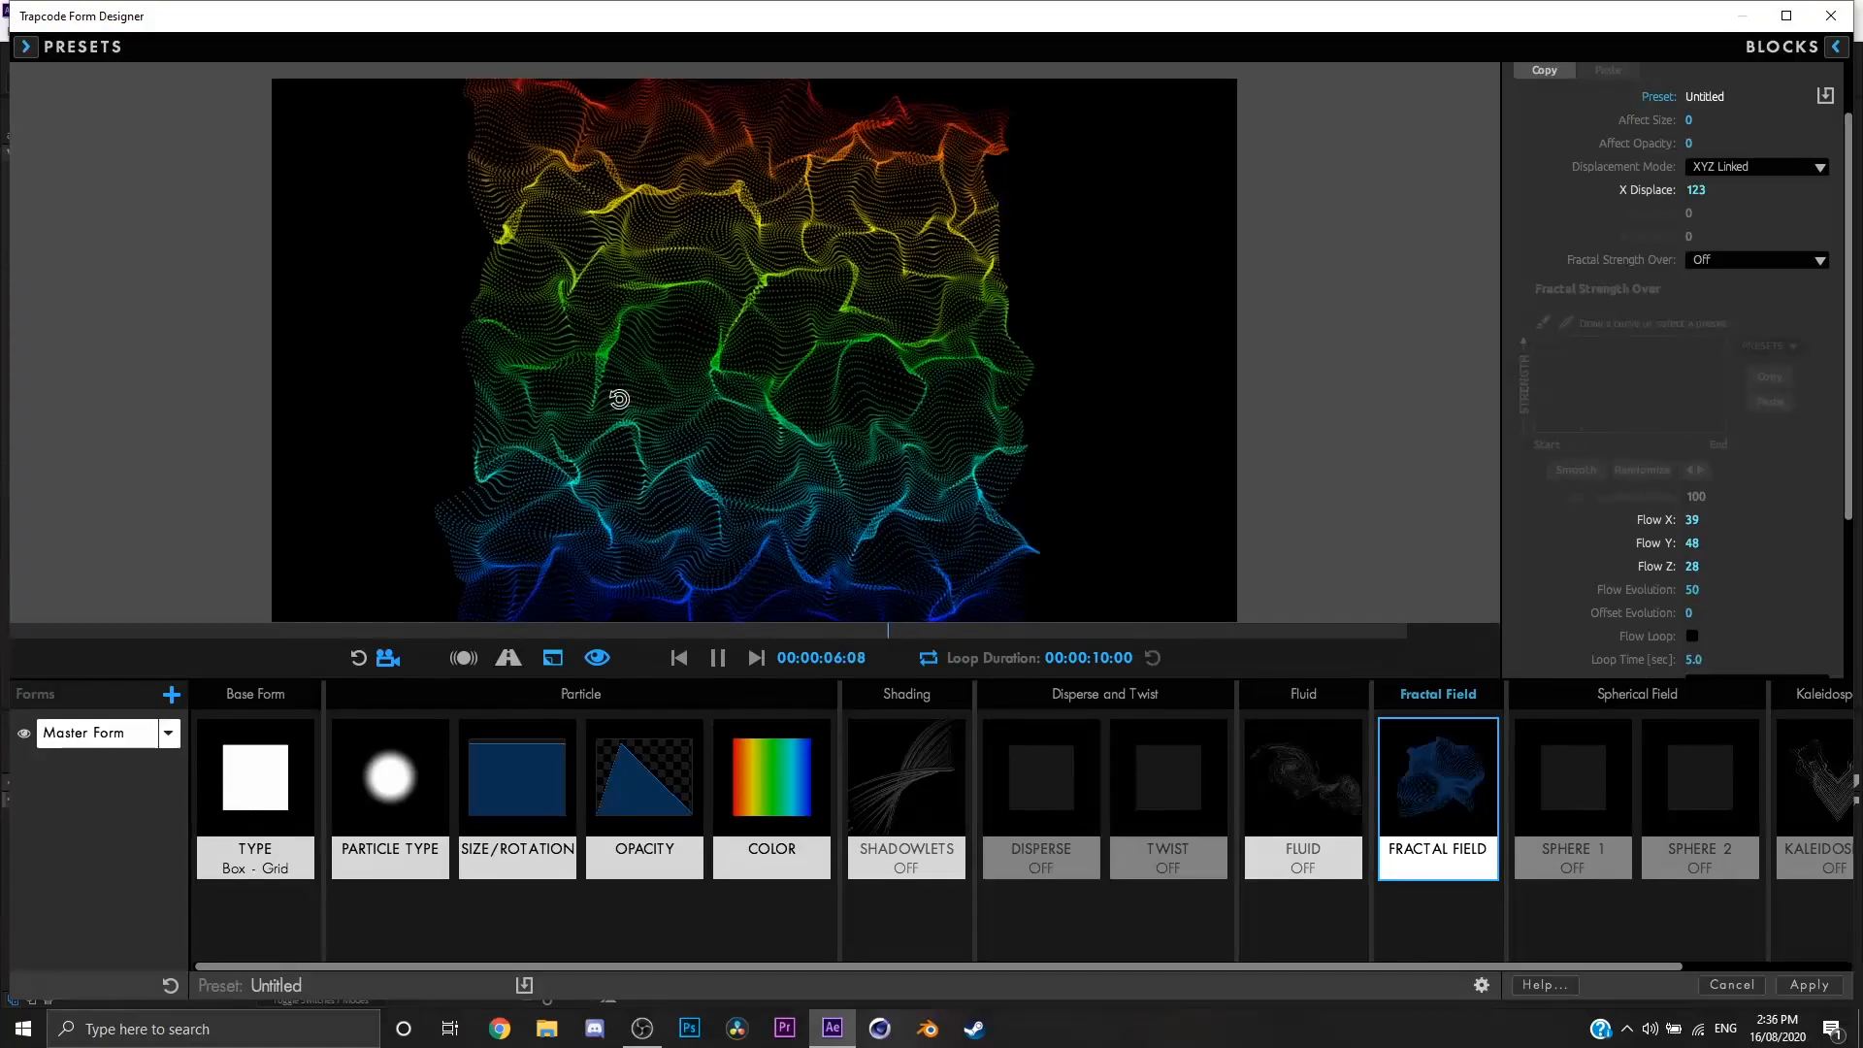
Step: Set Flow Evolution to 10 and preview the flow on the sheet
drag(1690, 589, 1710, 589)
click(1698, 589)
text(1)
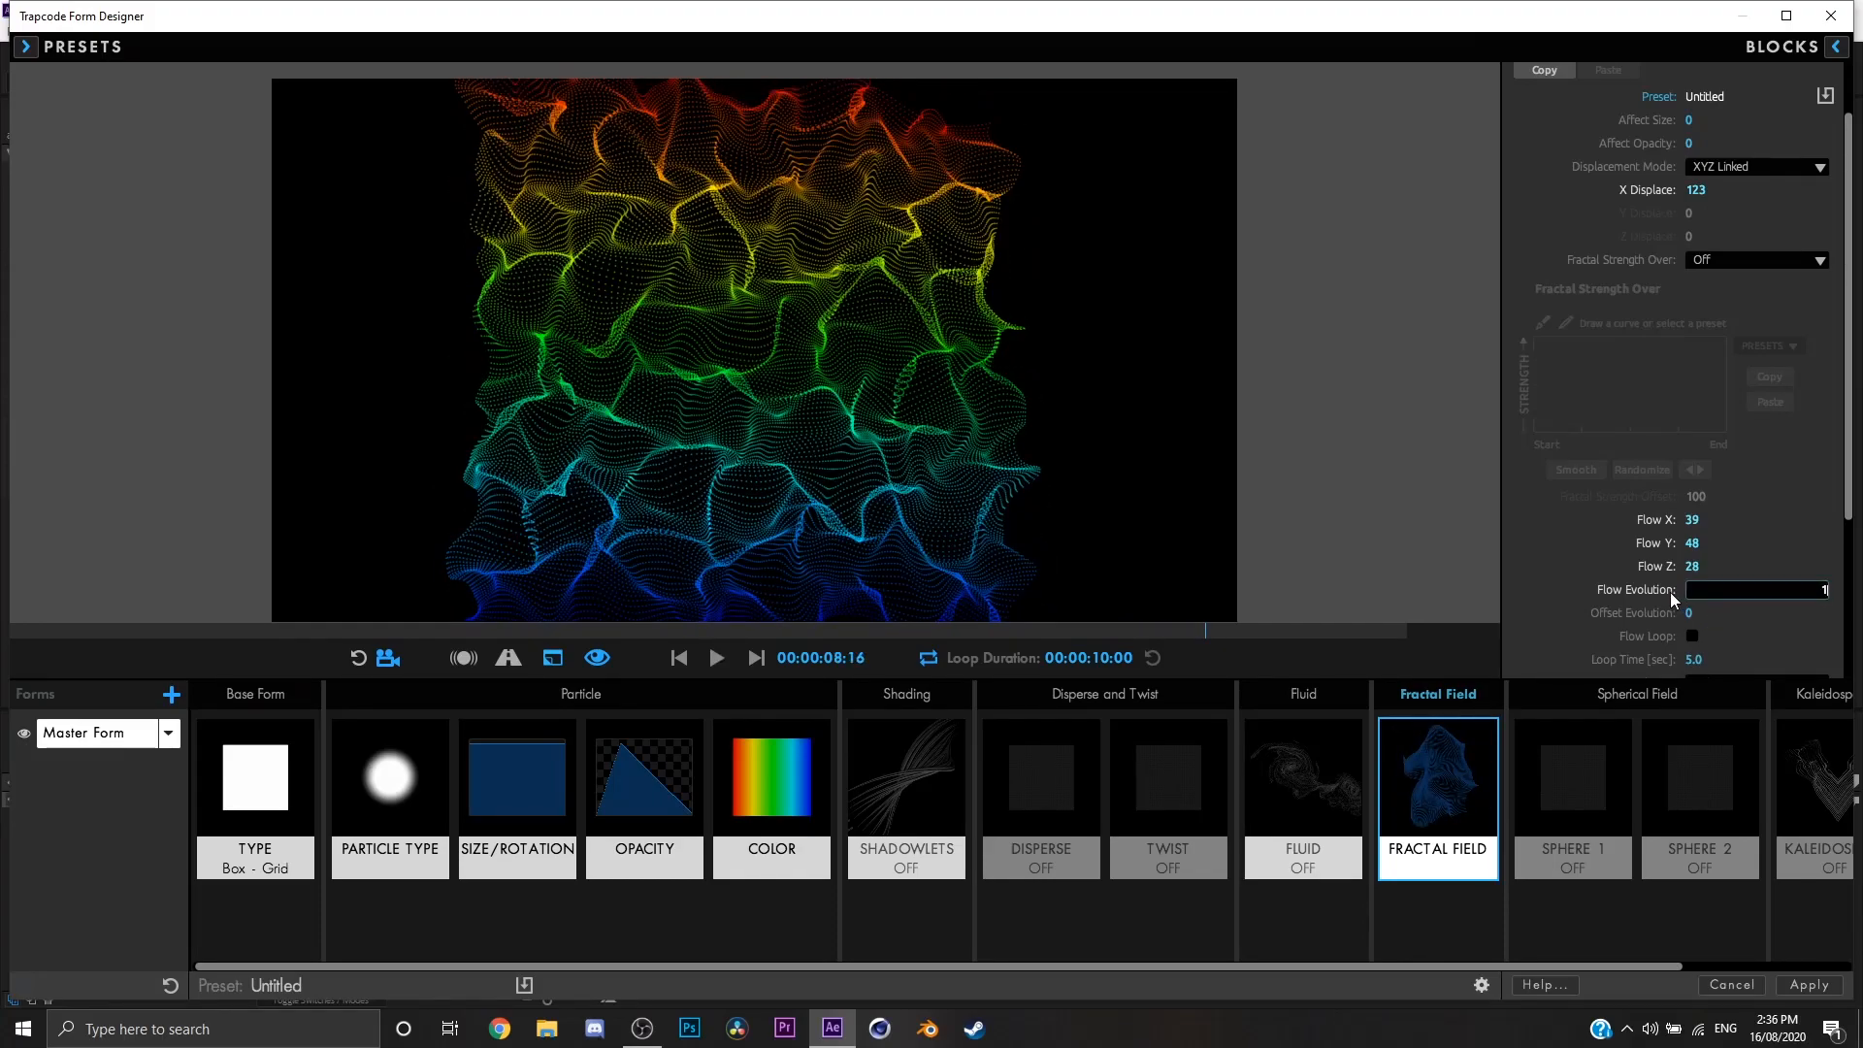
text(0)
key(Return)
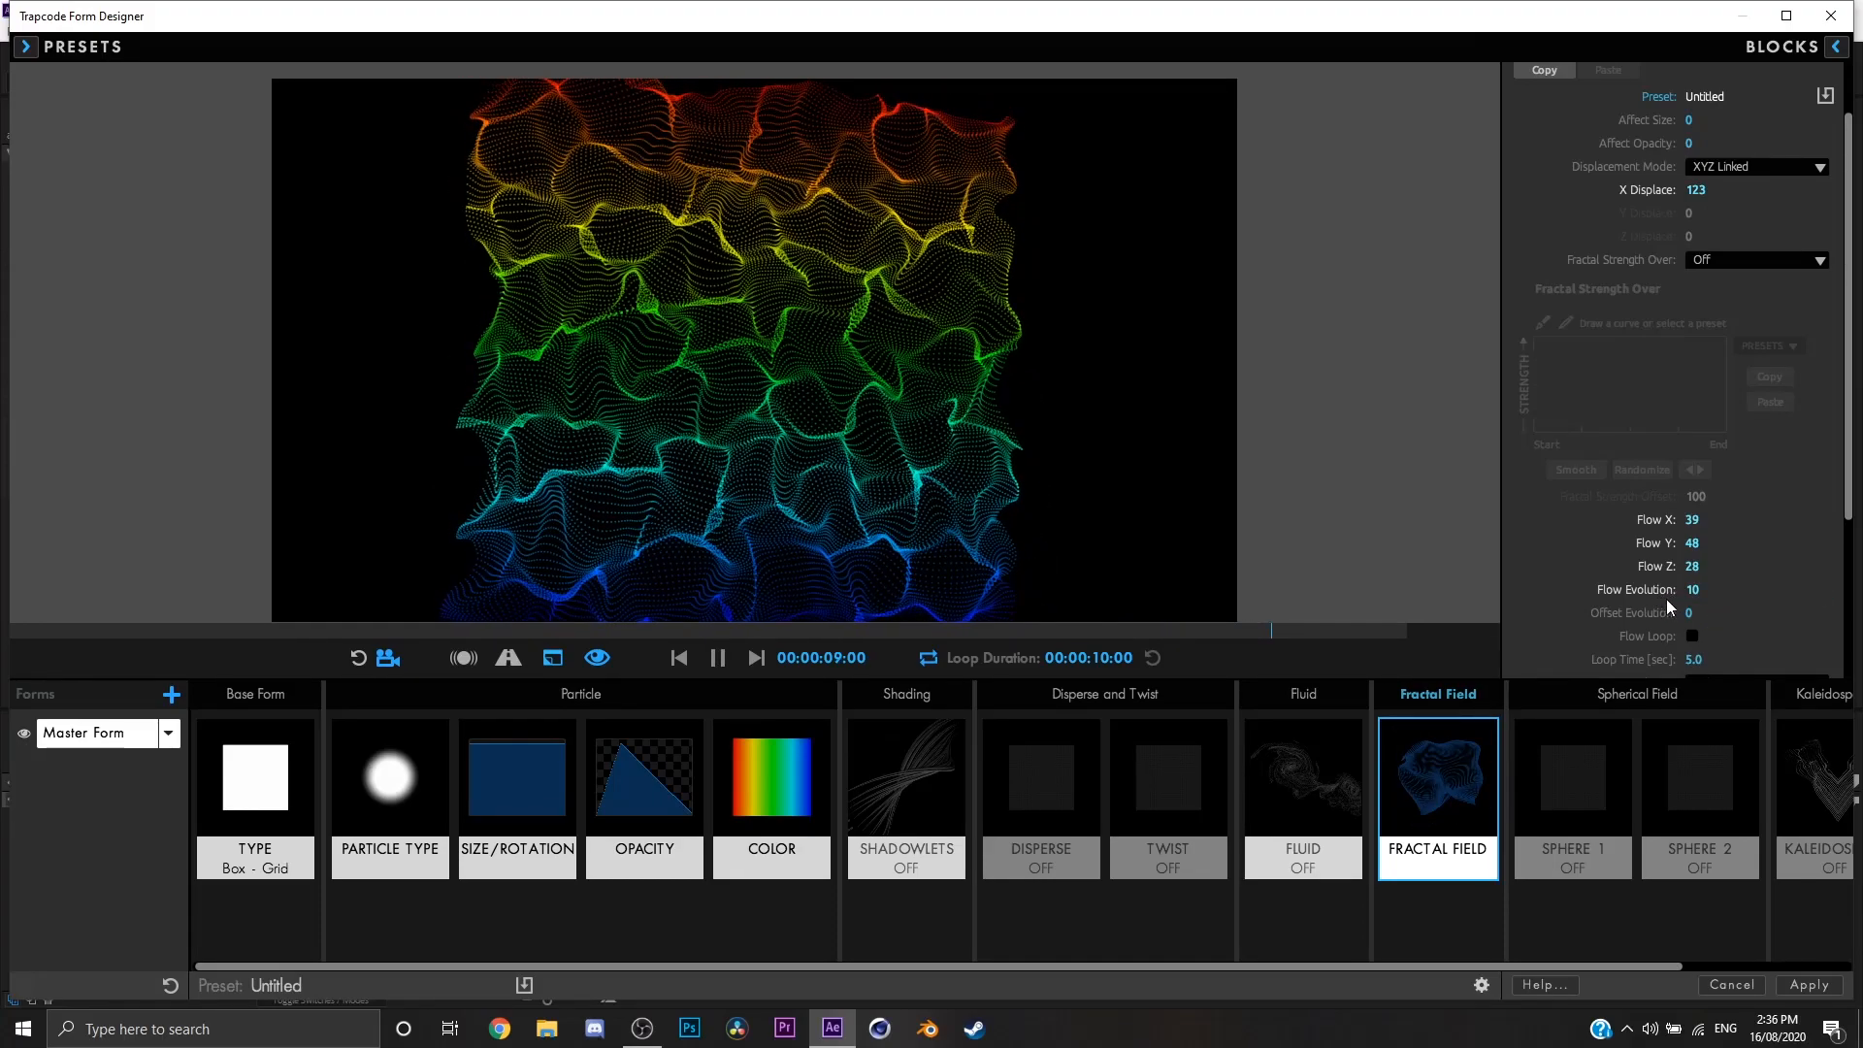
drag(1100, 535, 1100, 535)
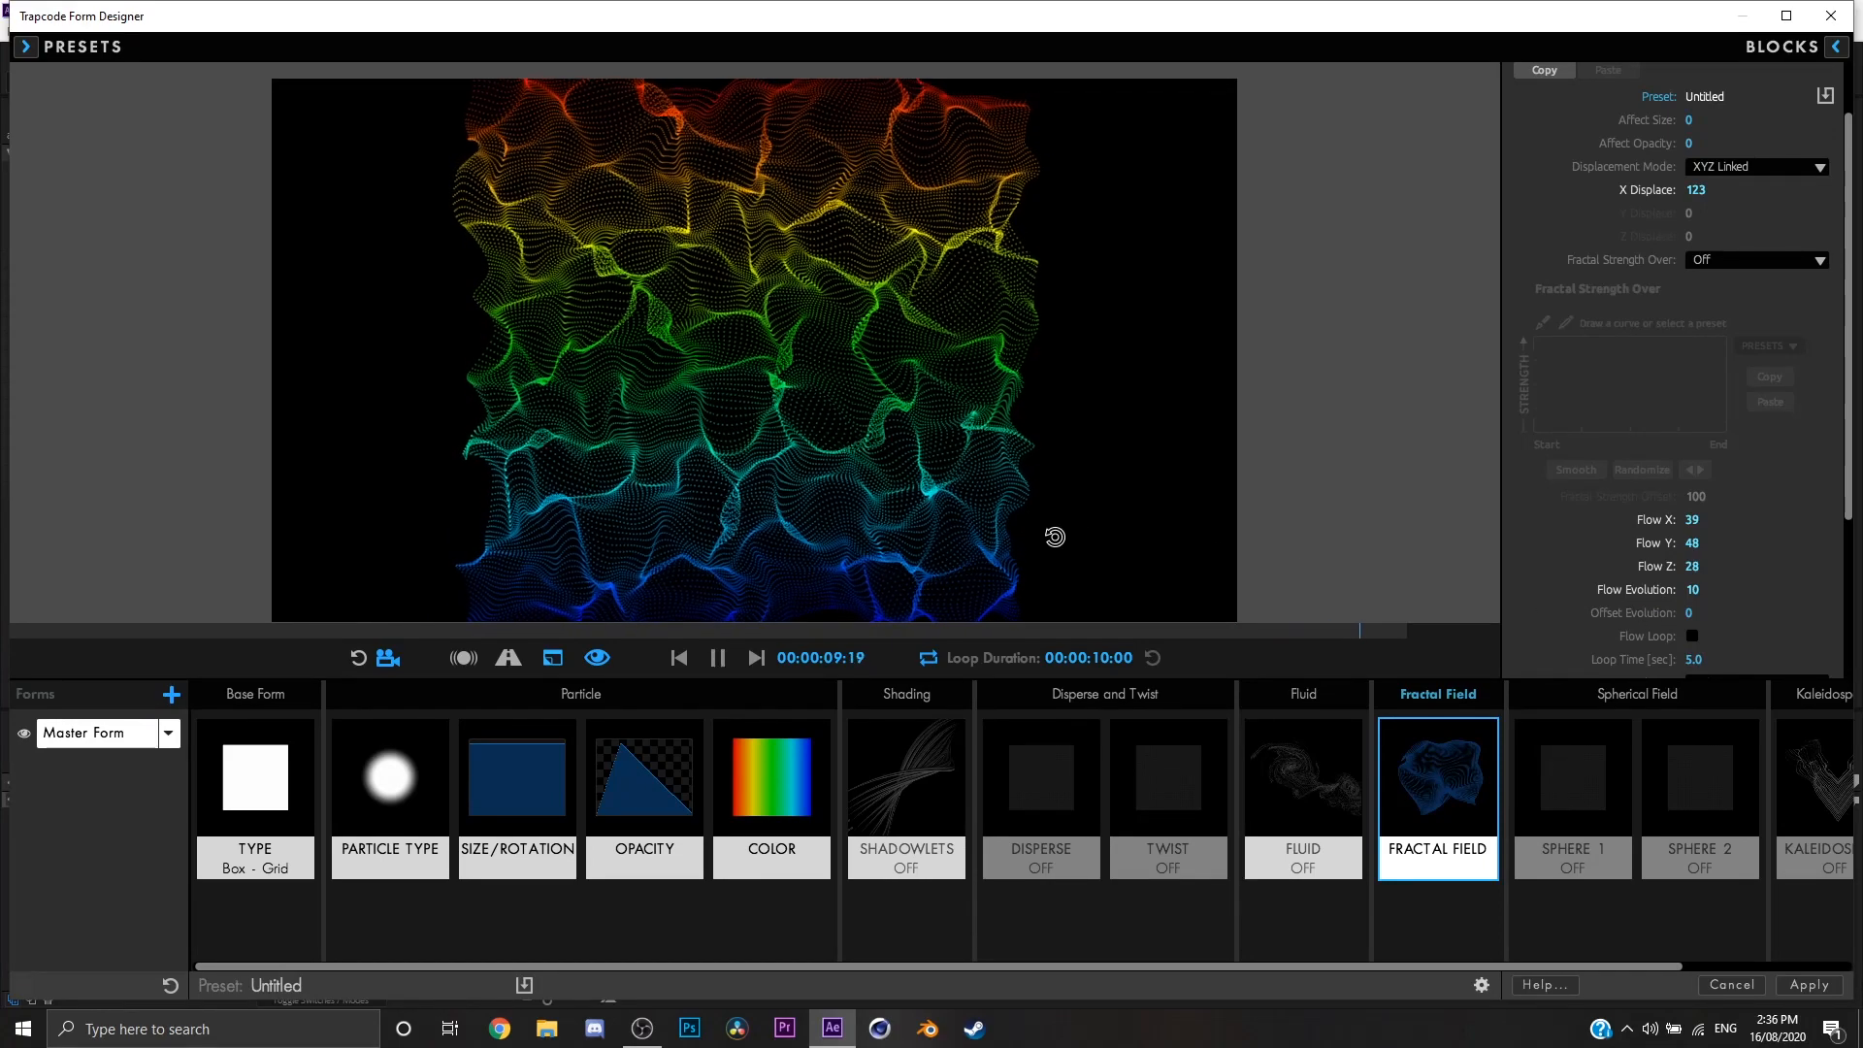
Step: Set the fractal field's Flow Evolution to 111 and Offset Evolution to 174
scroll(1586, 602, down, 1)
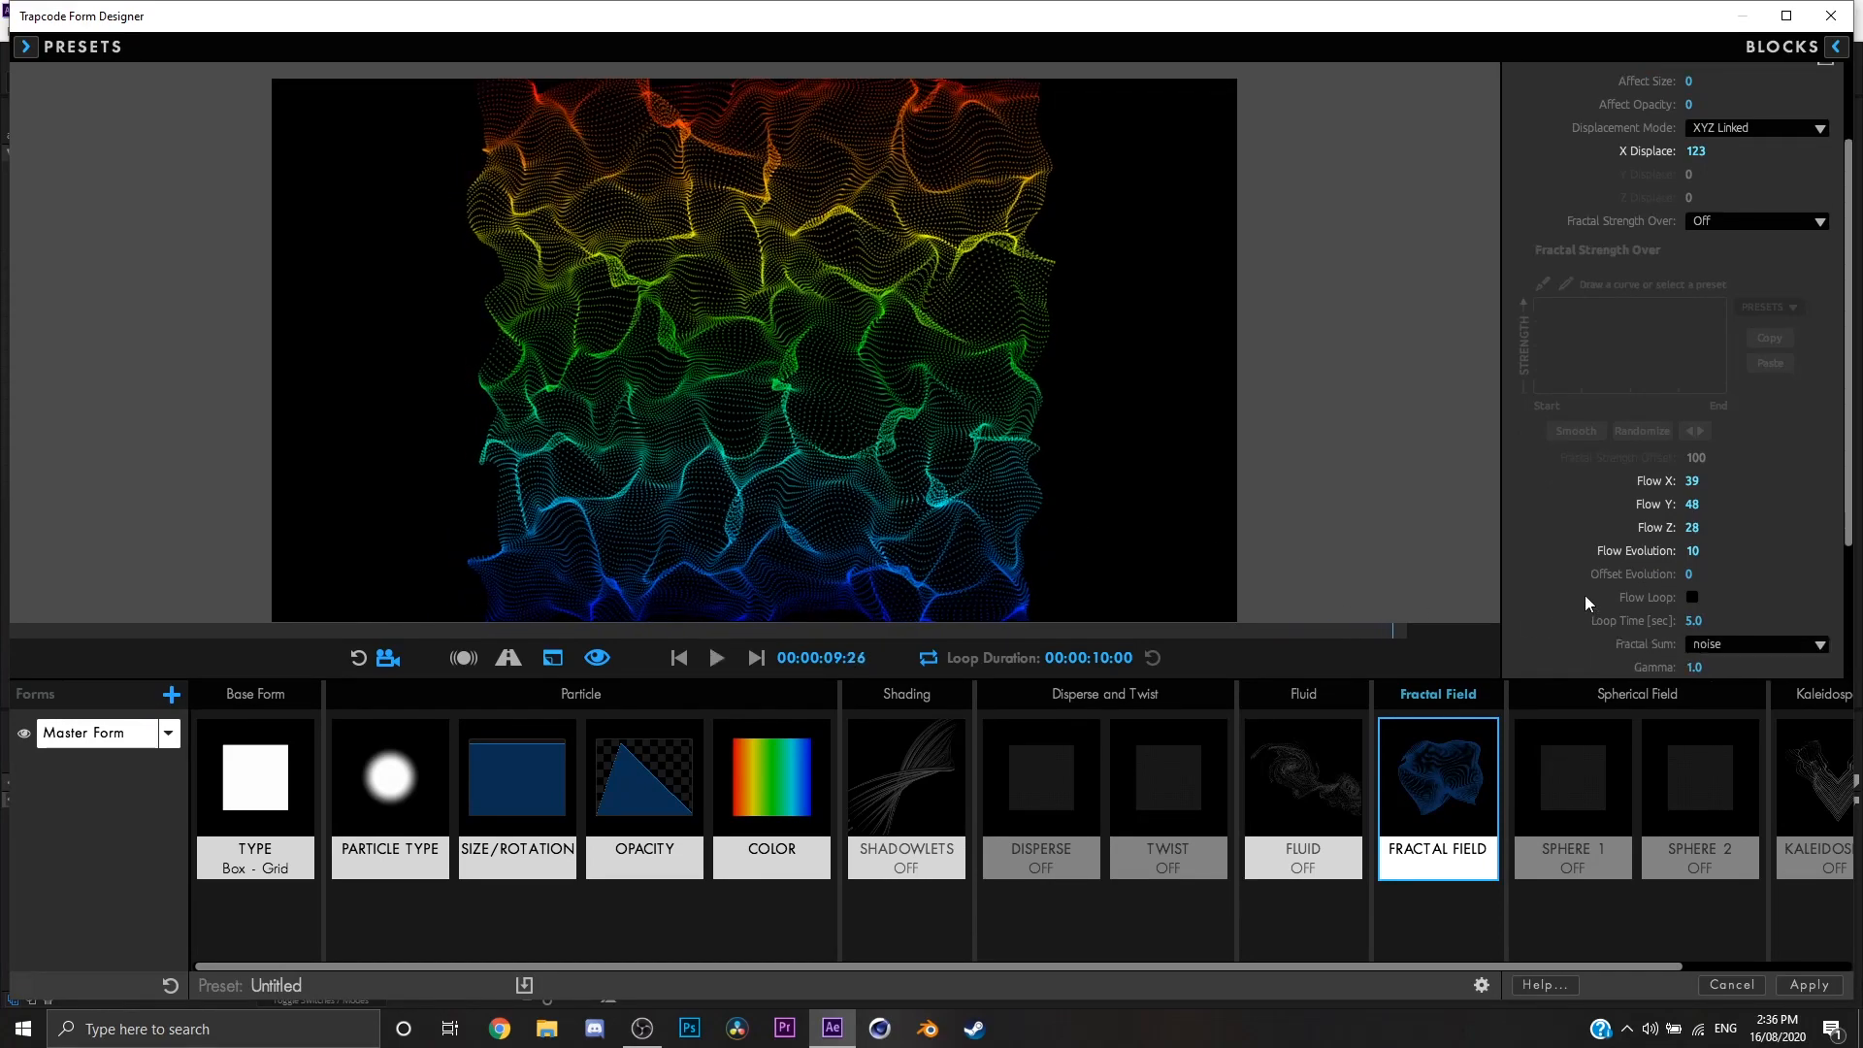
click(1688, 574)
text(1)
key(Return)
mouse_move(1722, 579)
mouse_down()
mouse_move(1694, 585)
mouse_move(1700, 553)
mouse_up()
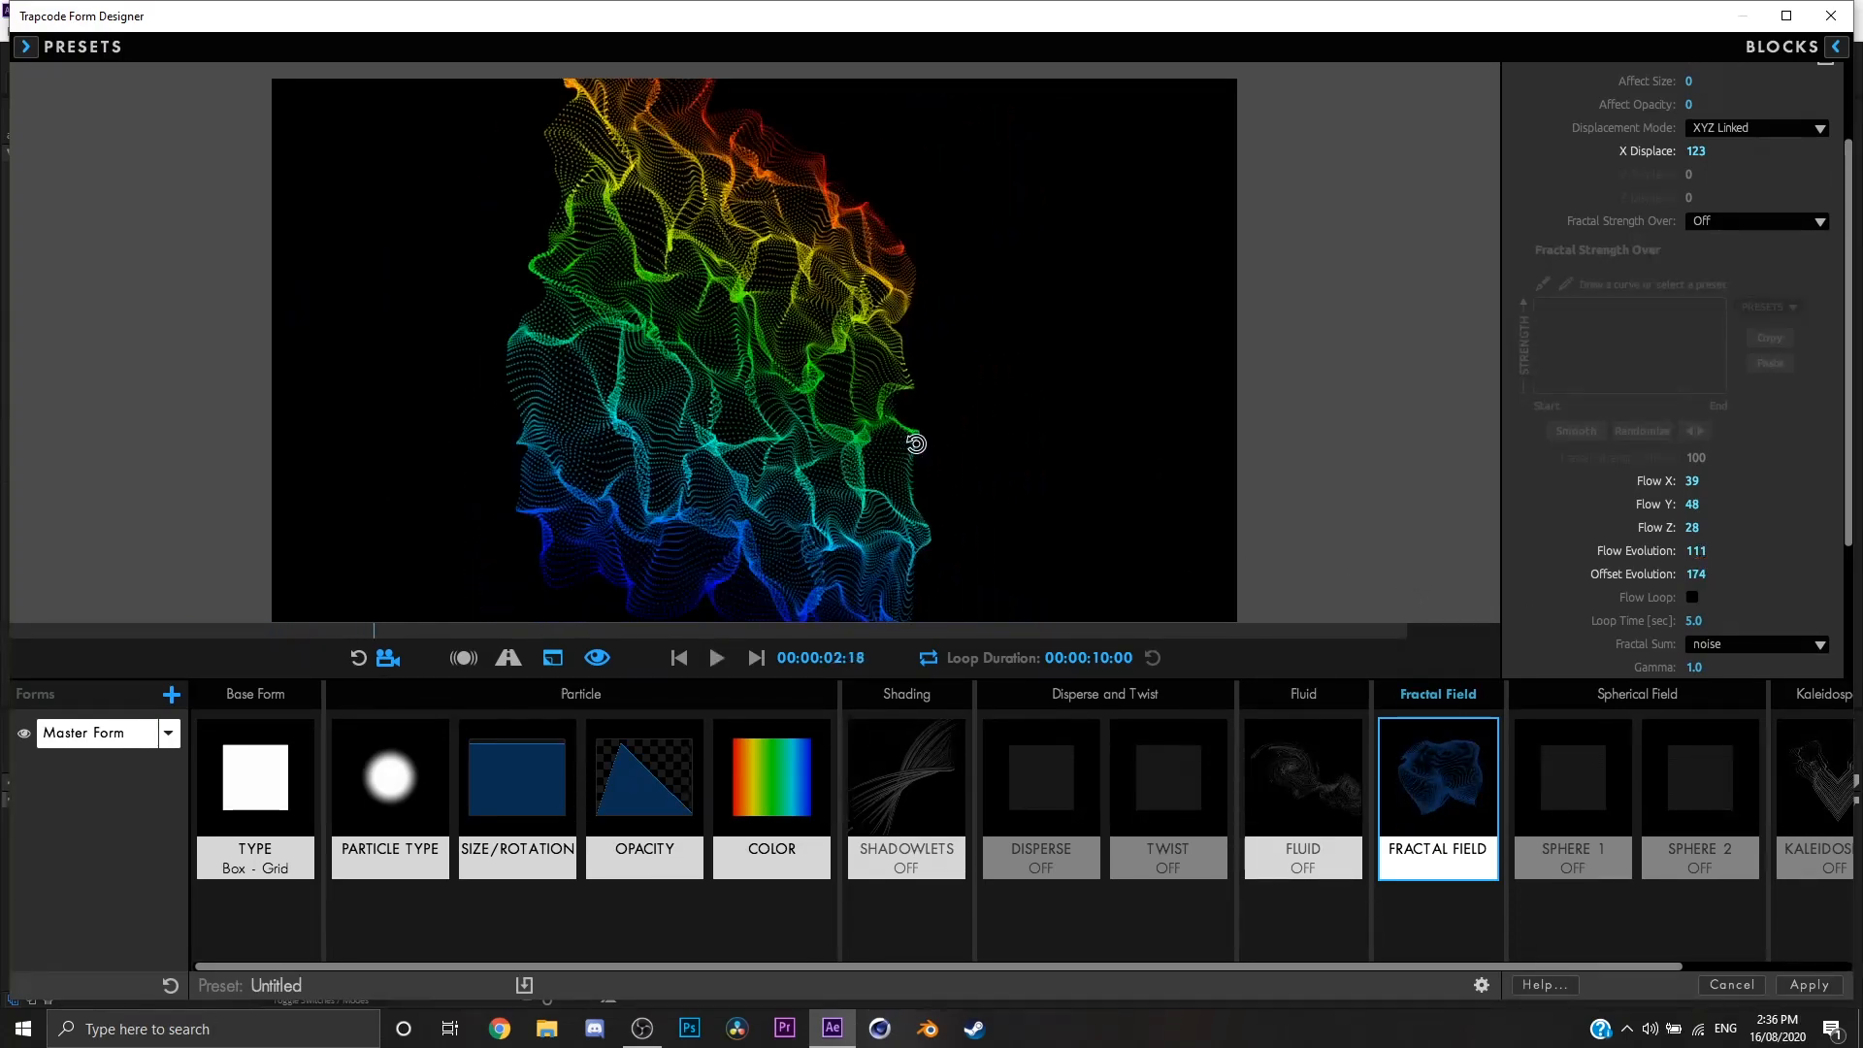
Step: Examine the evolving fractal displacement by playing the animation in short stretches and viewing the sheet from several angles
drag(916, 443, 874, 505)
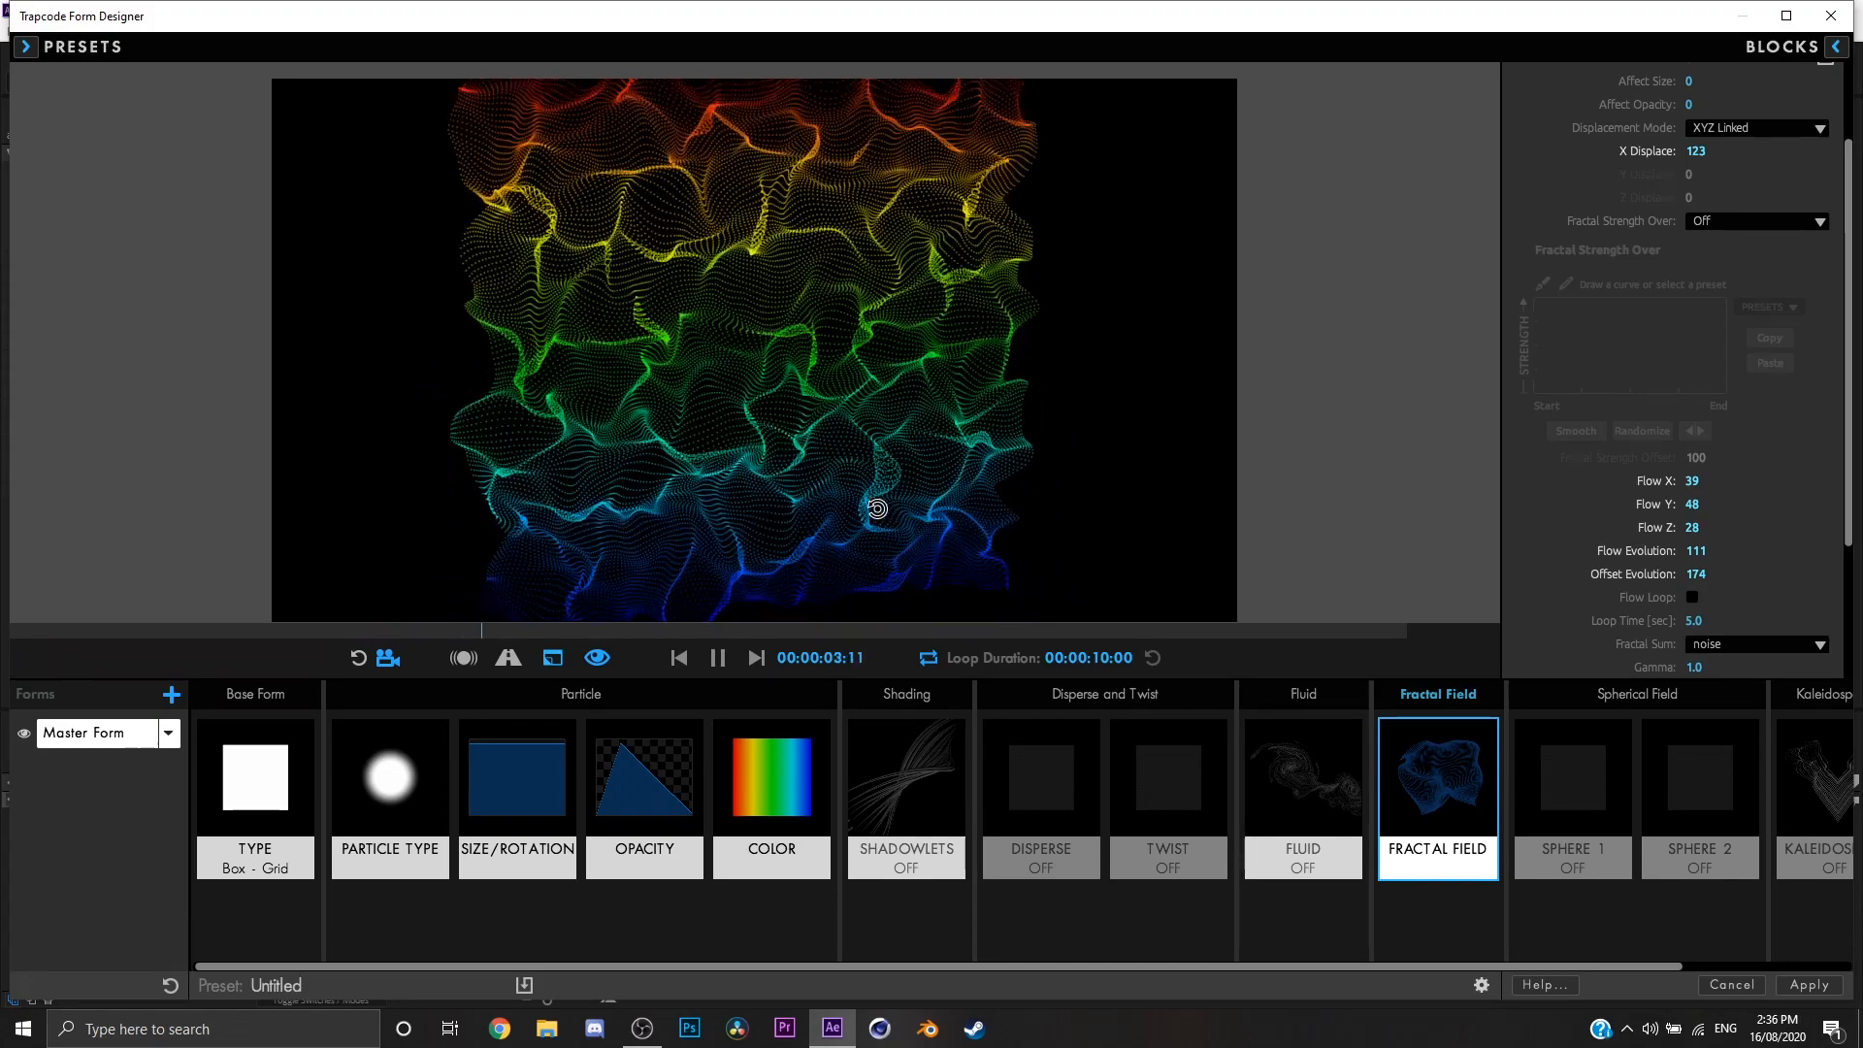
drag(1036, 452, 935, 479)
scroll(1696, 525, down, 1)
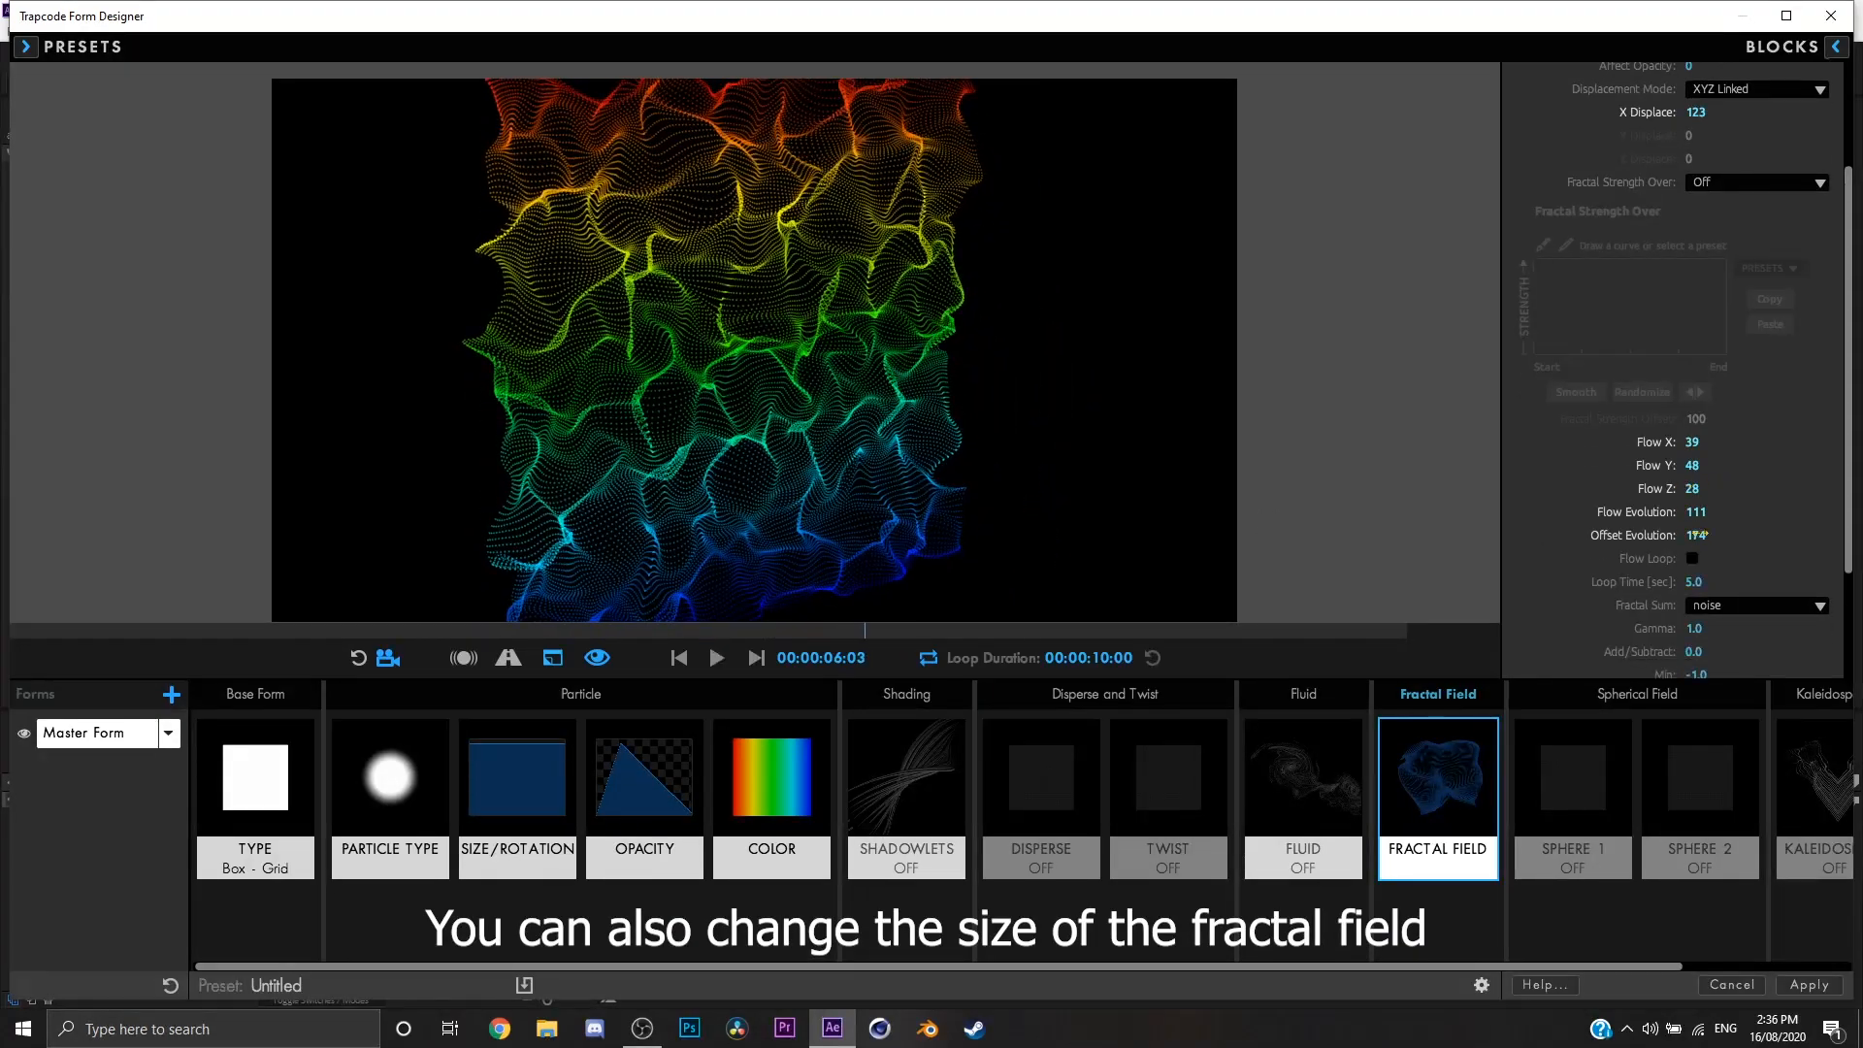
scroll(1697, 556, down, 1)
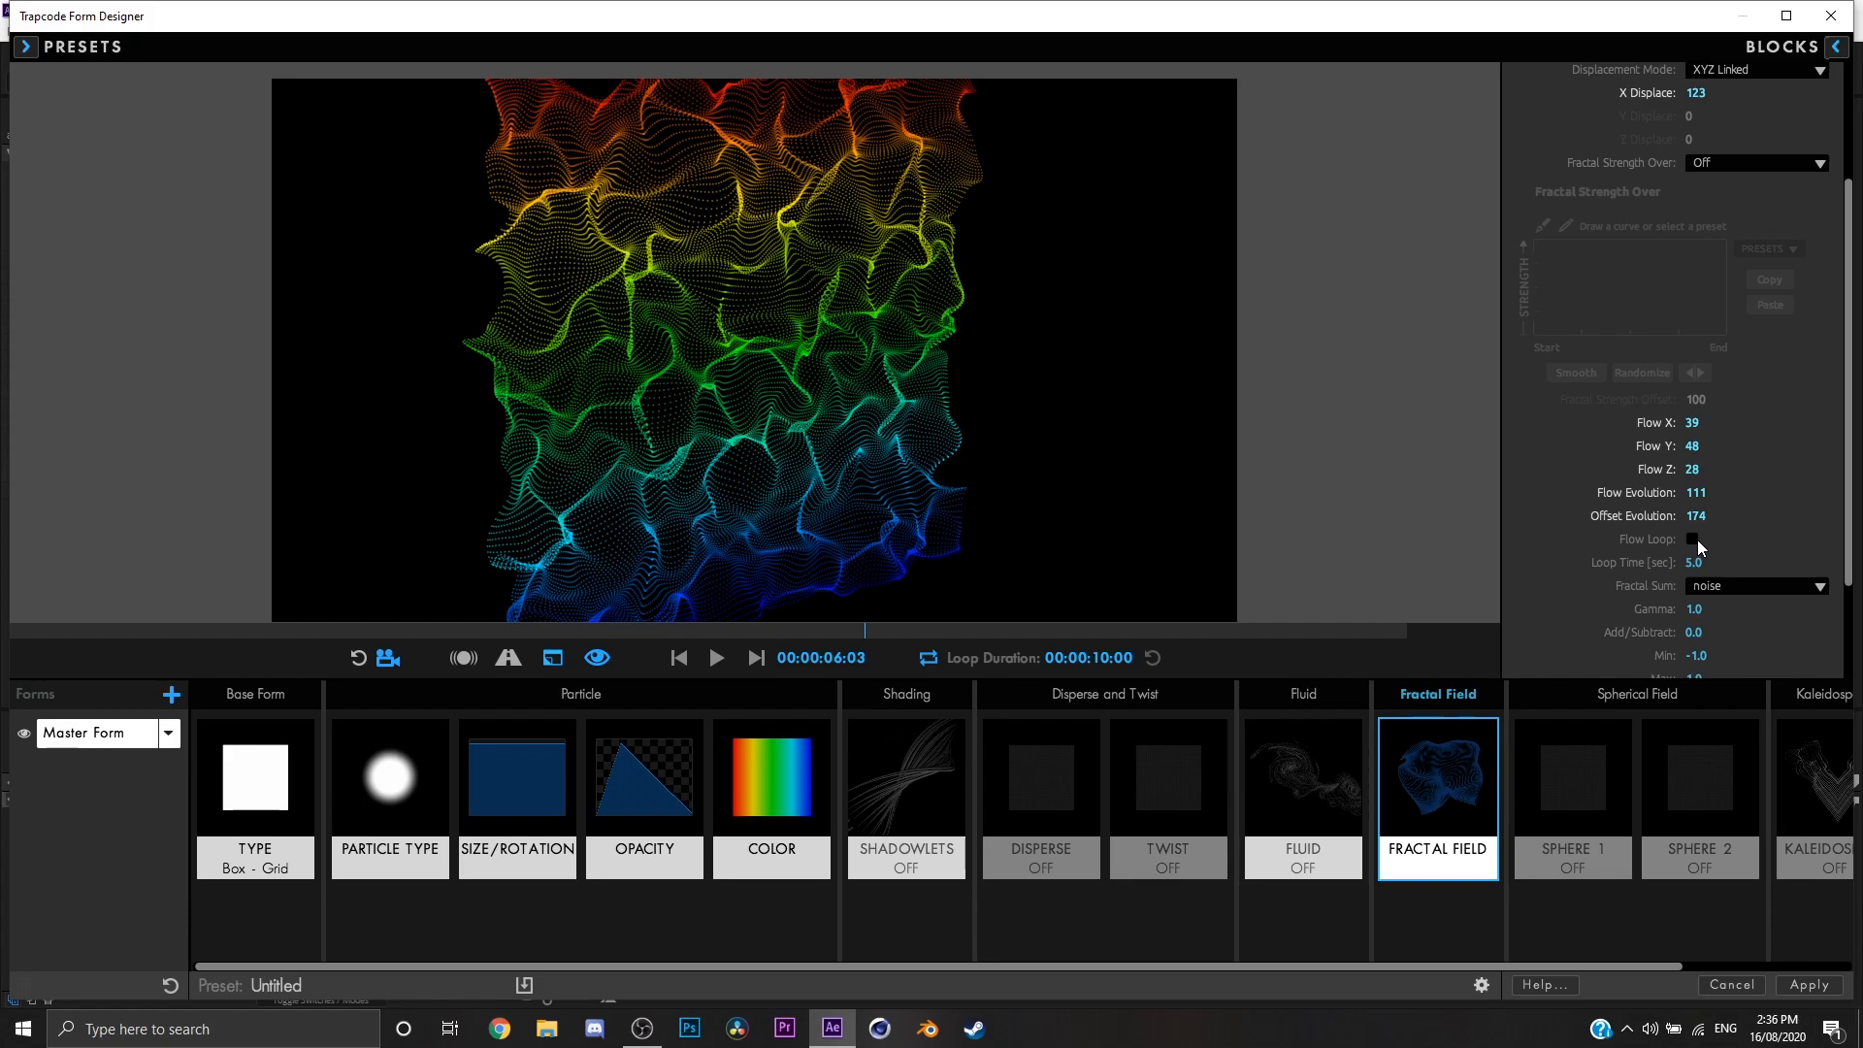
key(space)
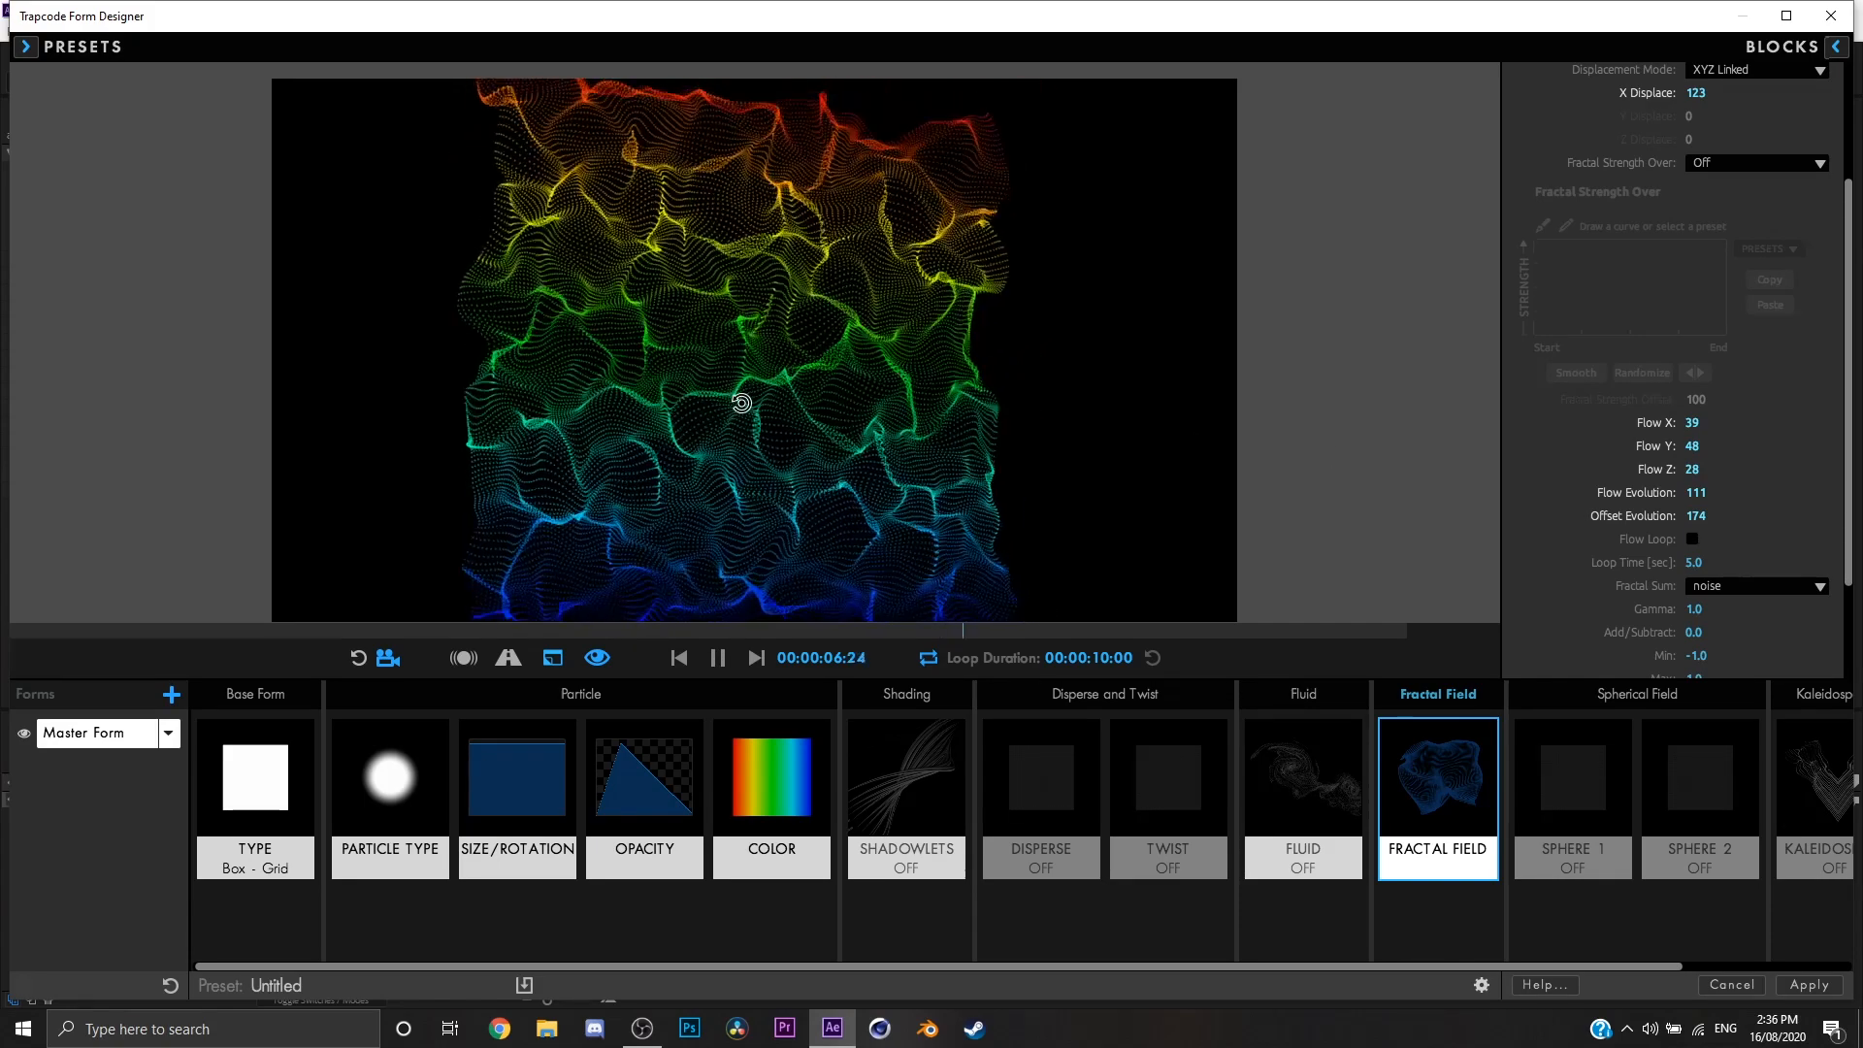
key(space)
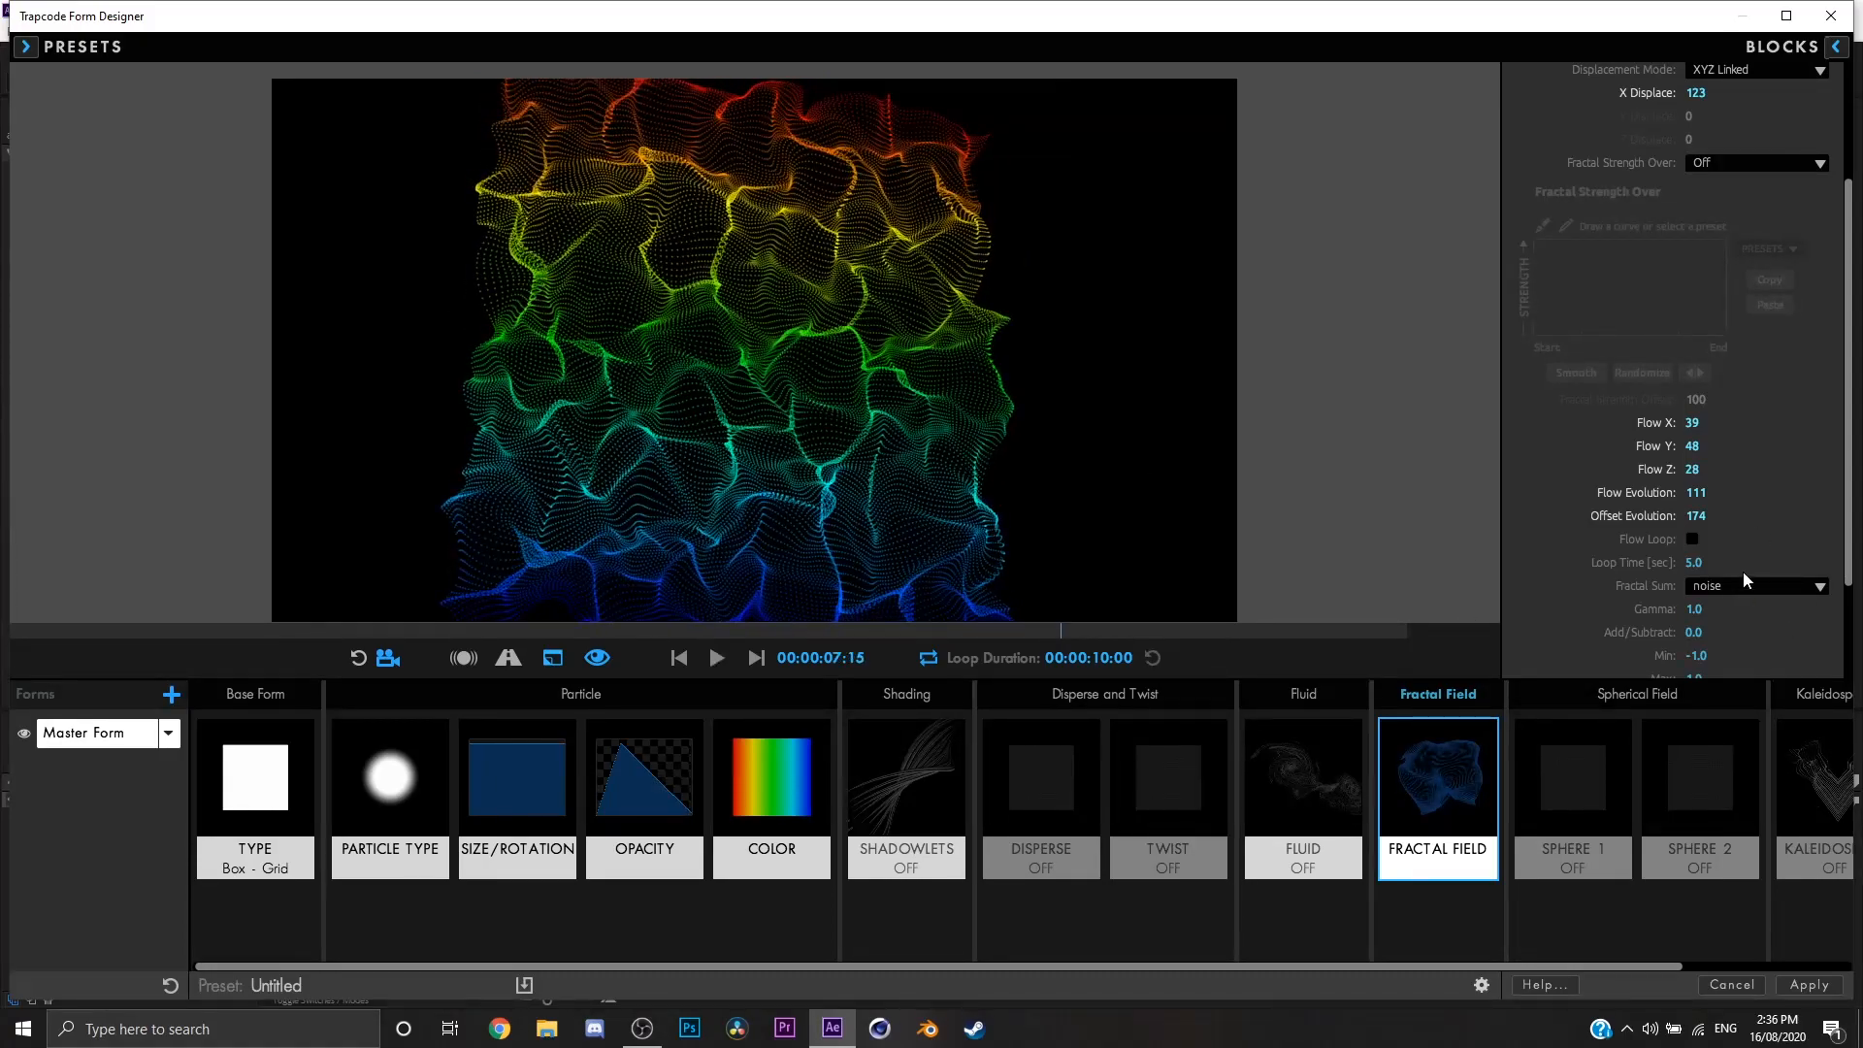
drag(825, 447, 820, 408)
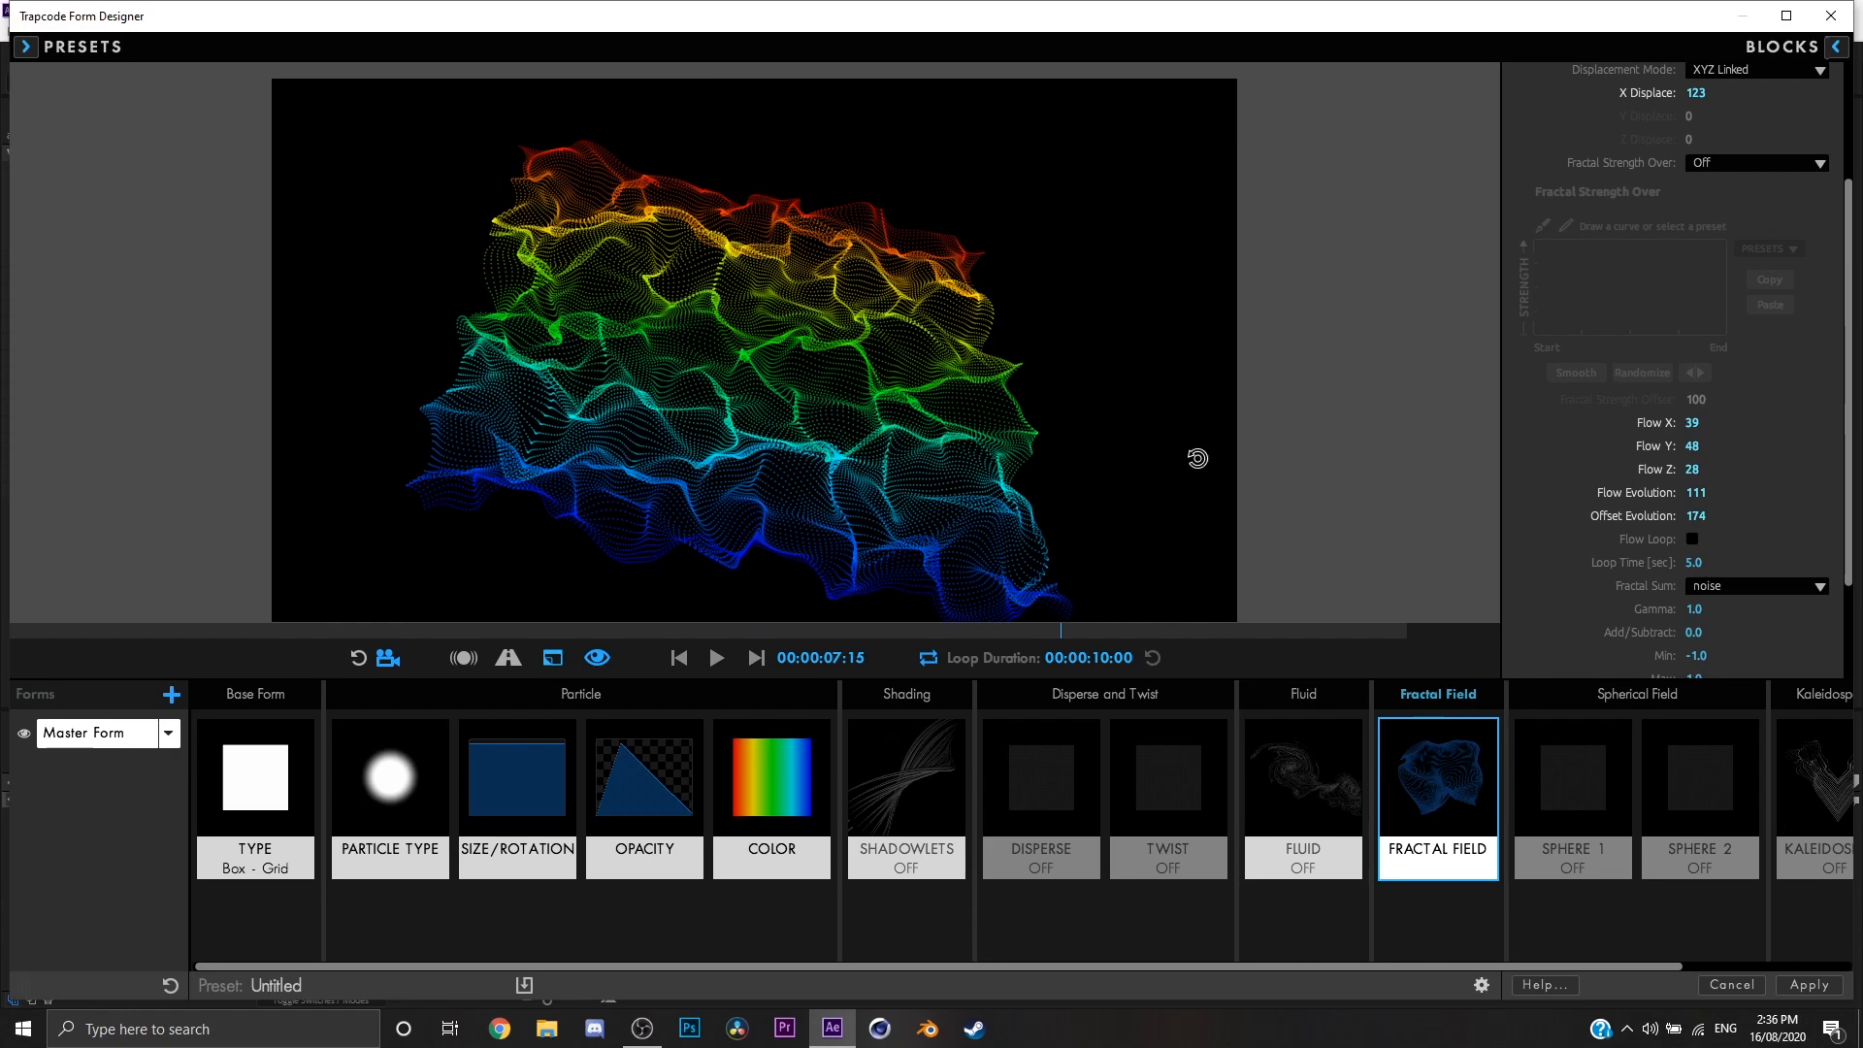
Step: Try the Flow Loop option on the fractal field, view the sheet, and turn the option back off
click(1693, 539)
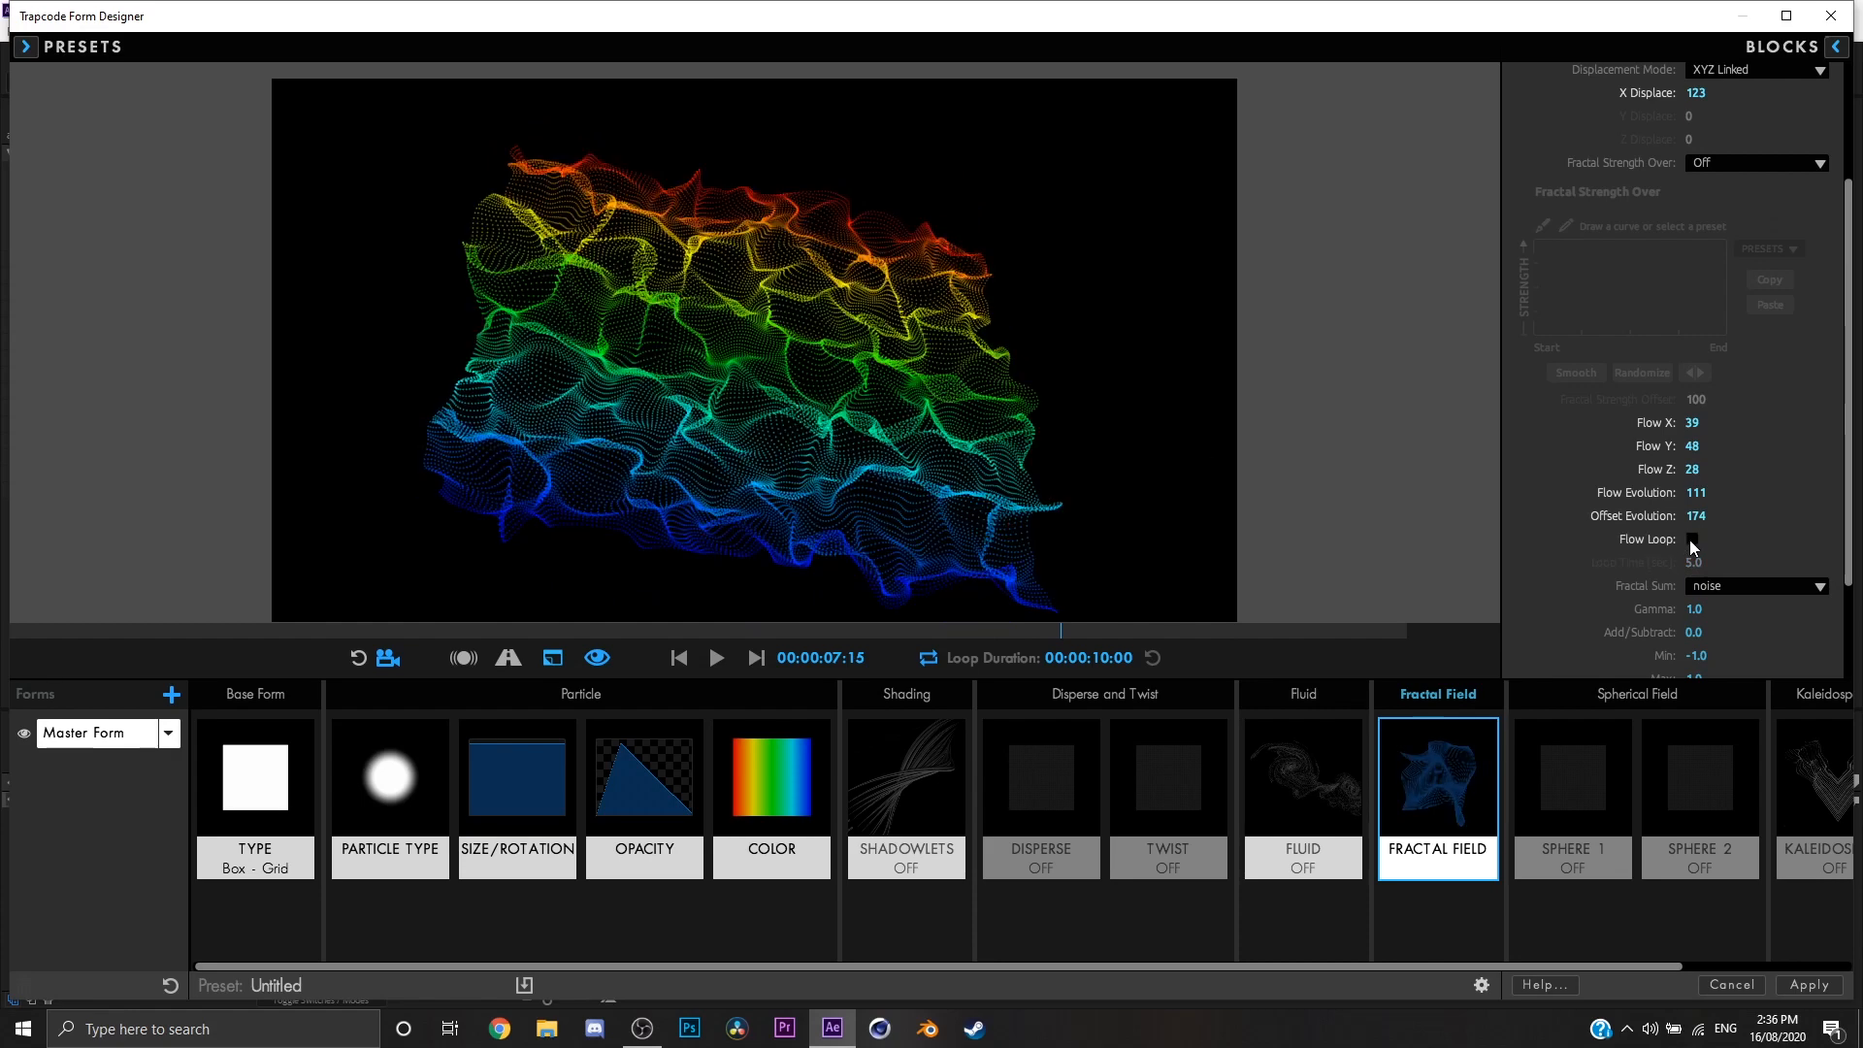
drag(830, 393, 811, 387)
drag(1143, 532, 1040, 472)
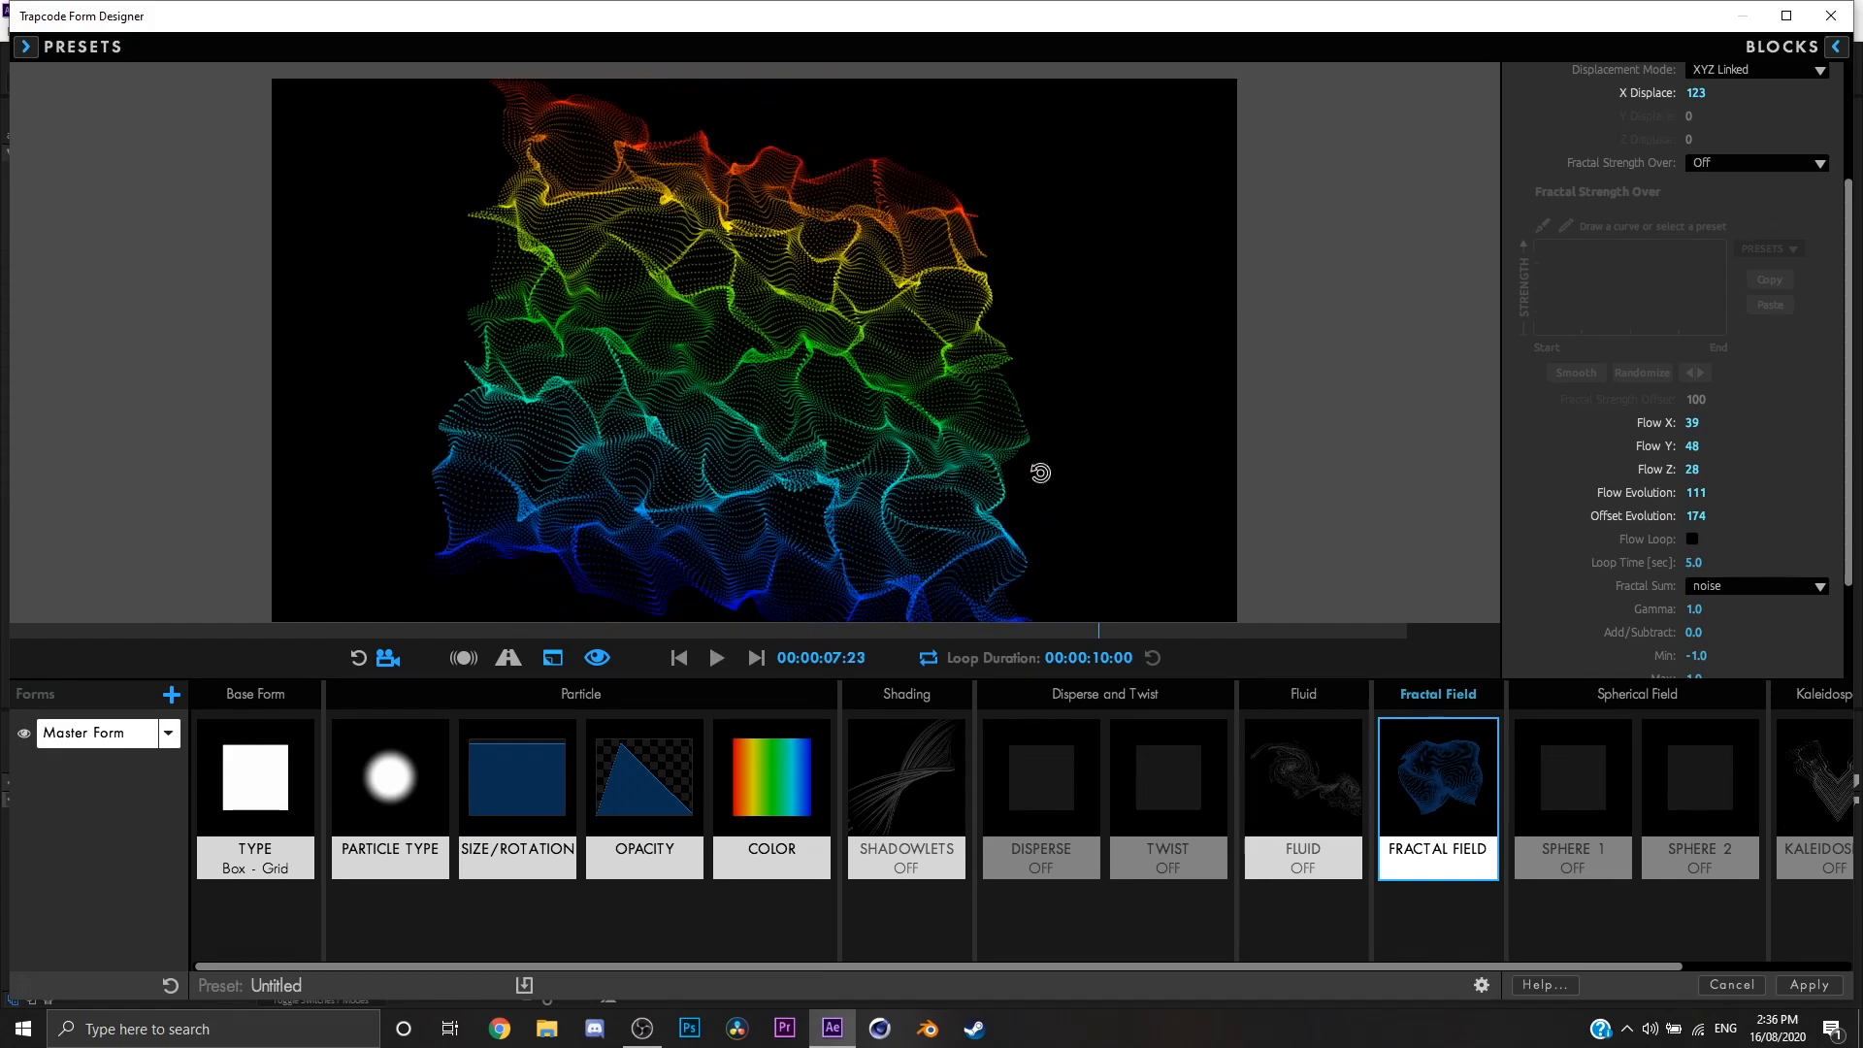
Step: Try abs(noise) as the Fractal Sum, and switch it back to noise
scroll(1617, 562, down, 3)
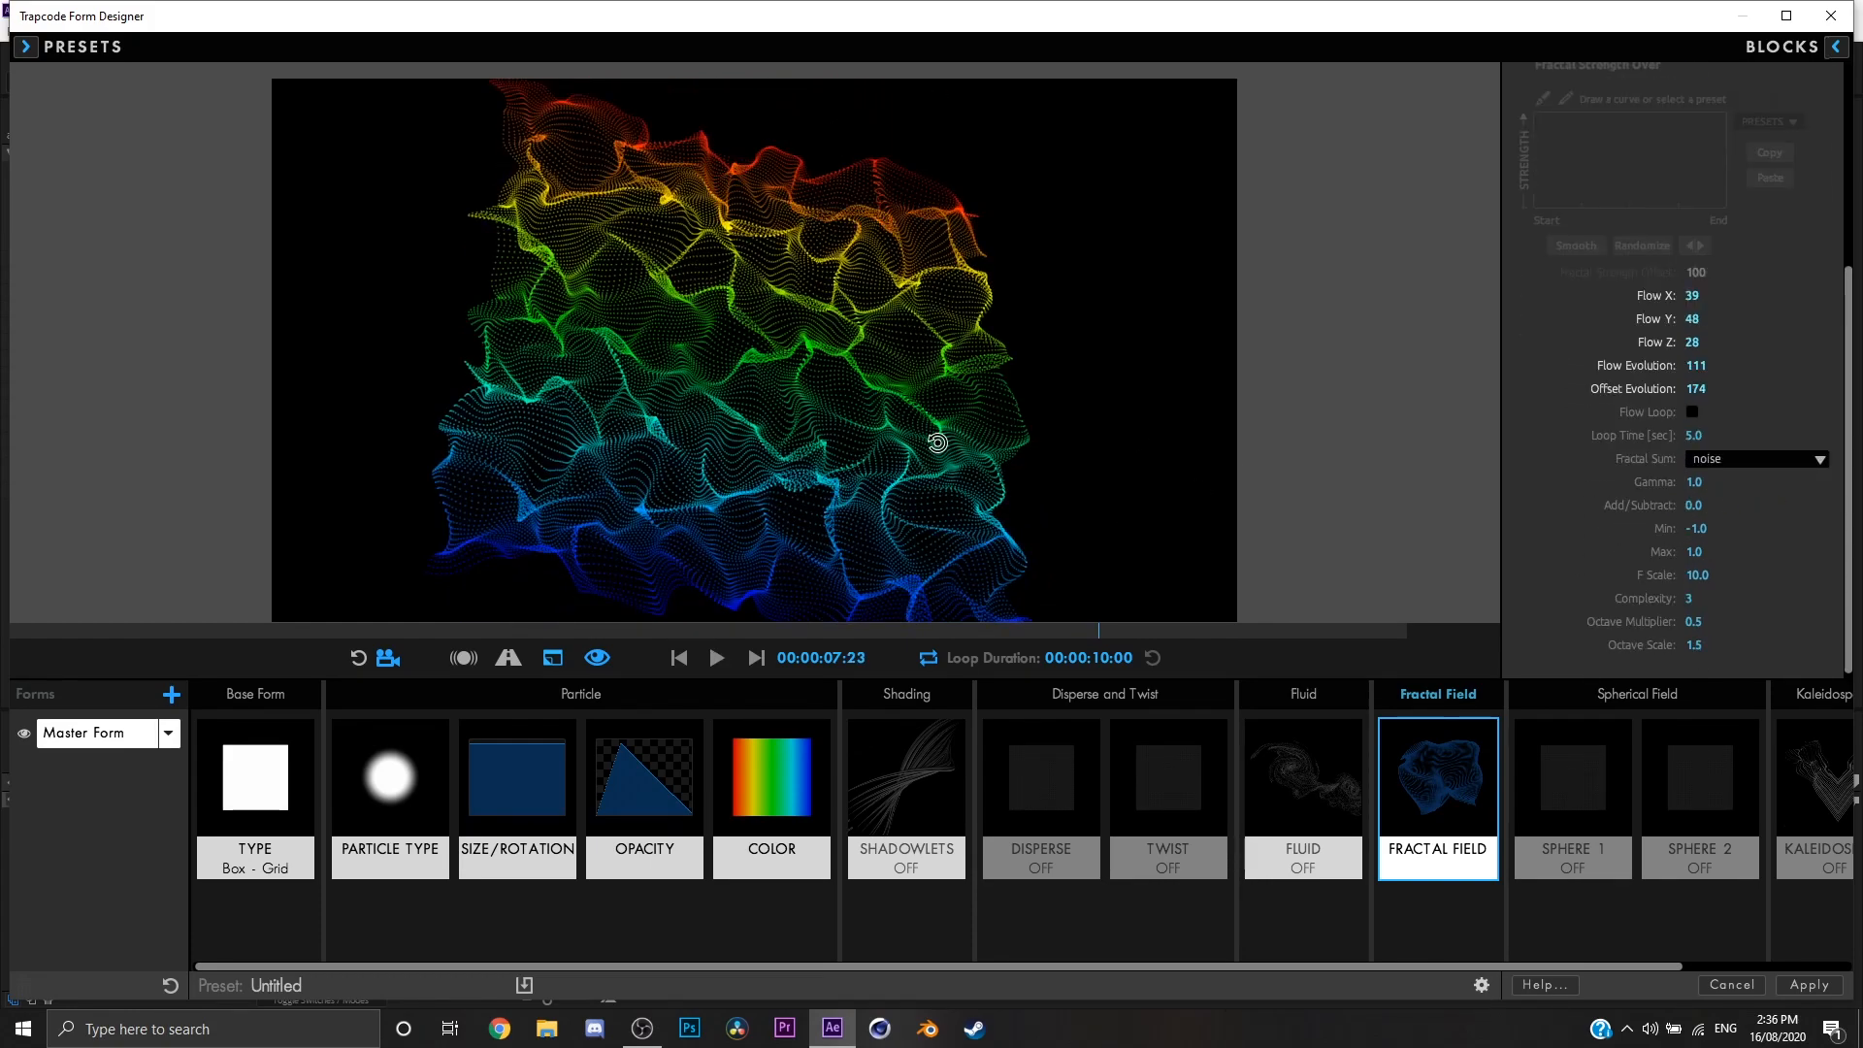
click(1747, 459)
click(1743, 503)
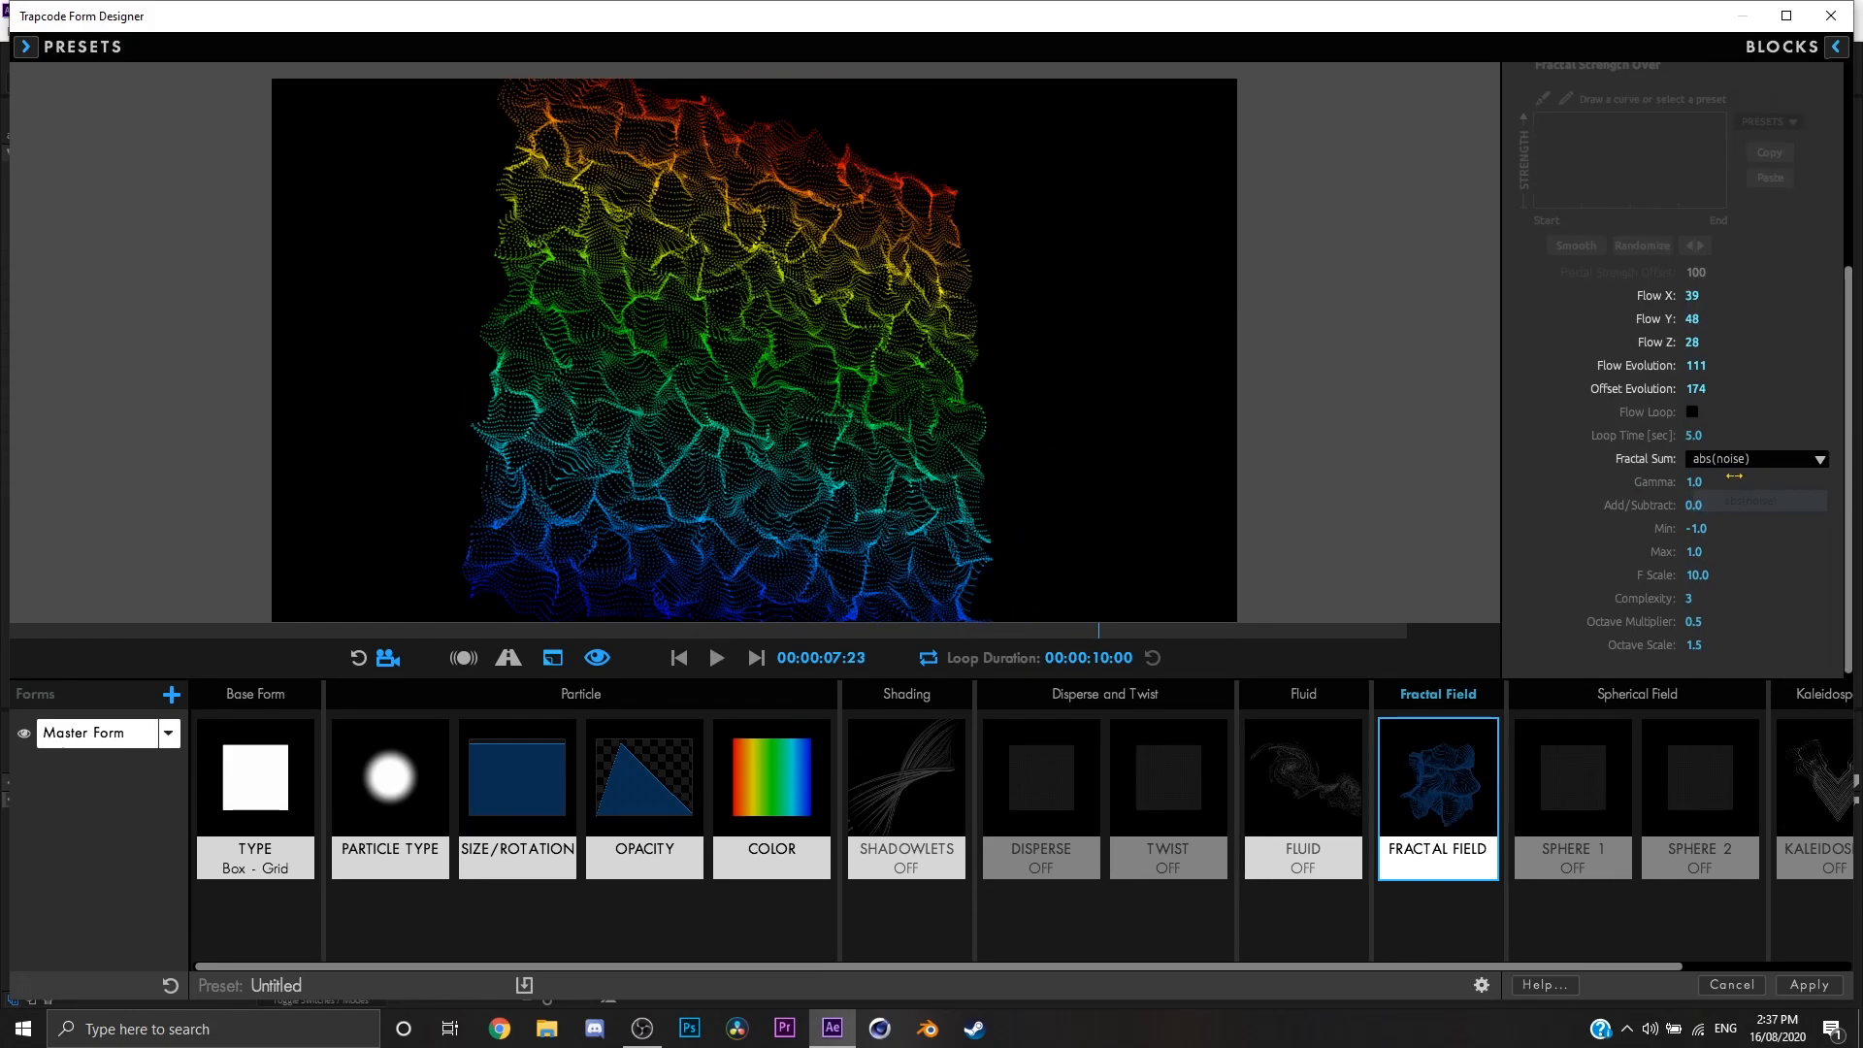
click(1741, 454)
click(1741, 481)
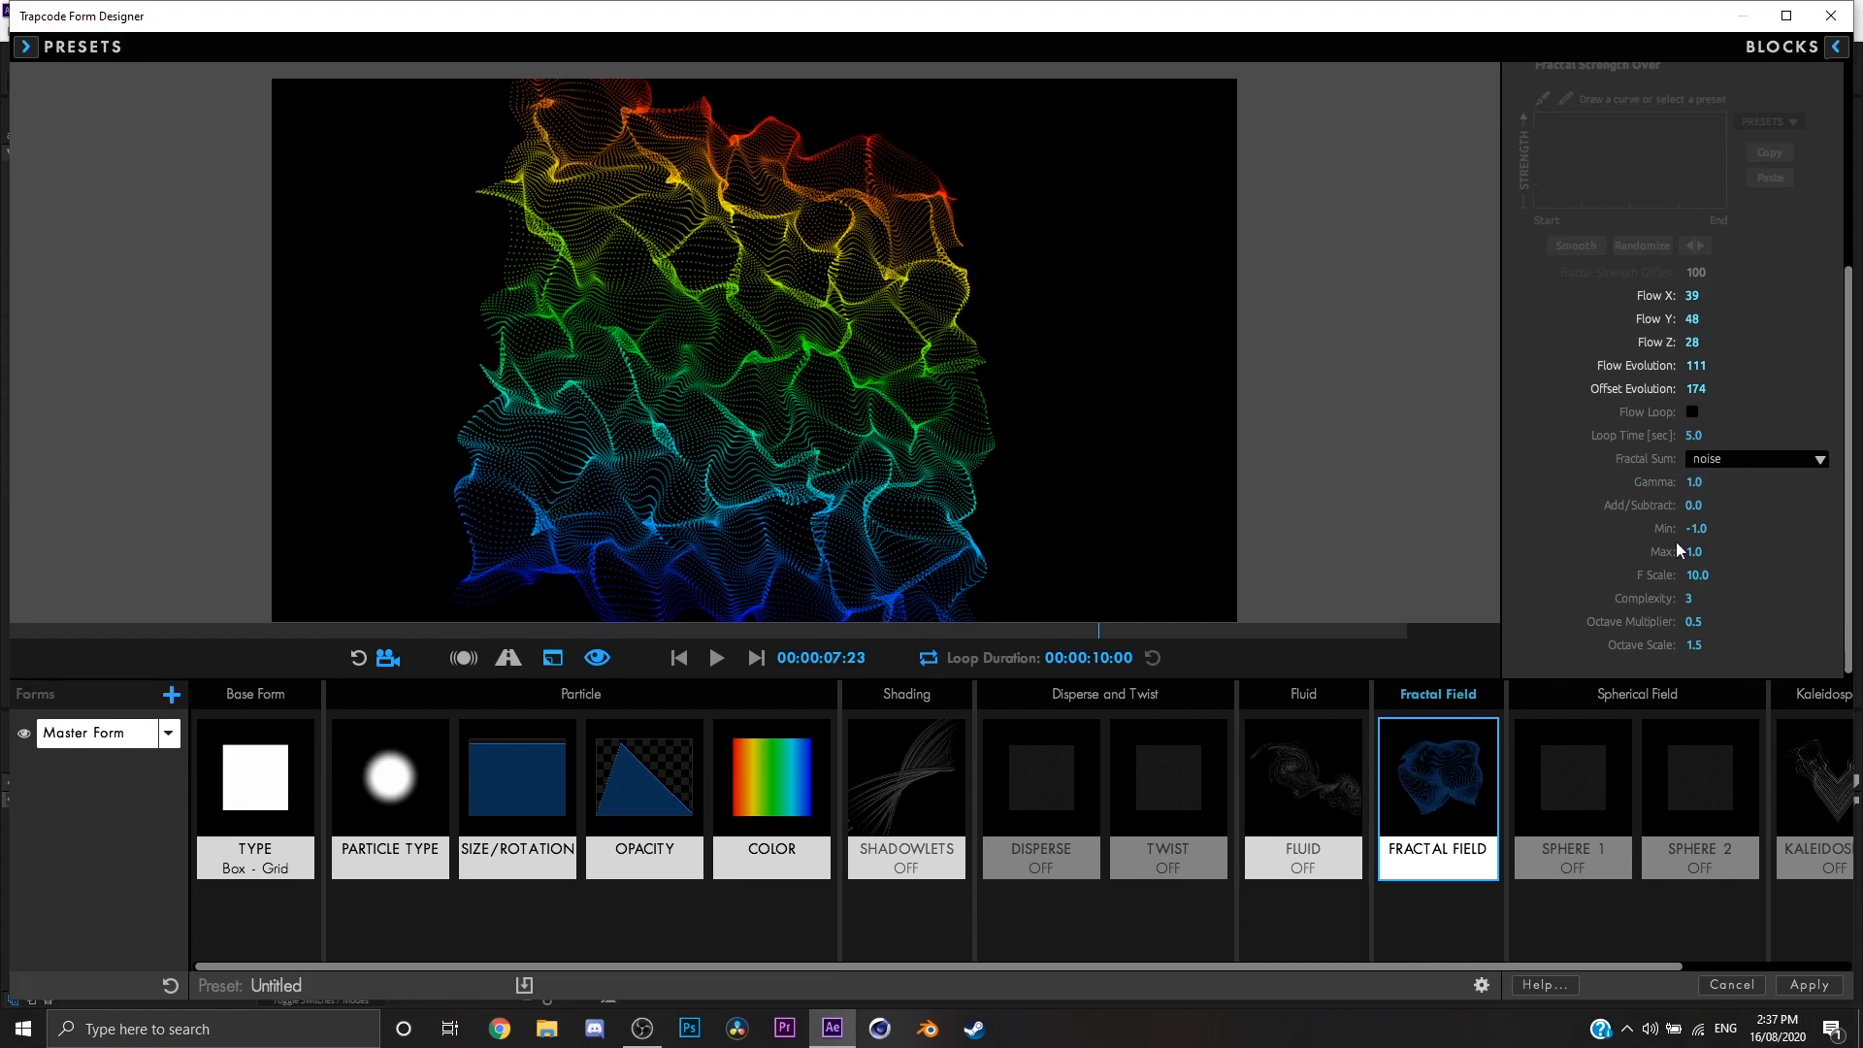
Step: View the displaced sheet from several angles, and switch the Fractal Field off
drag(761, 403, 903, 395)
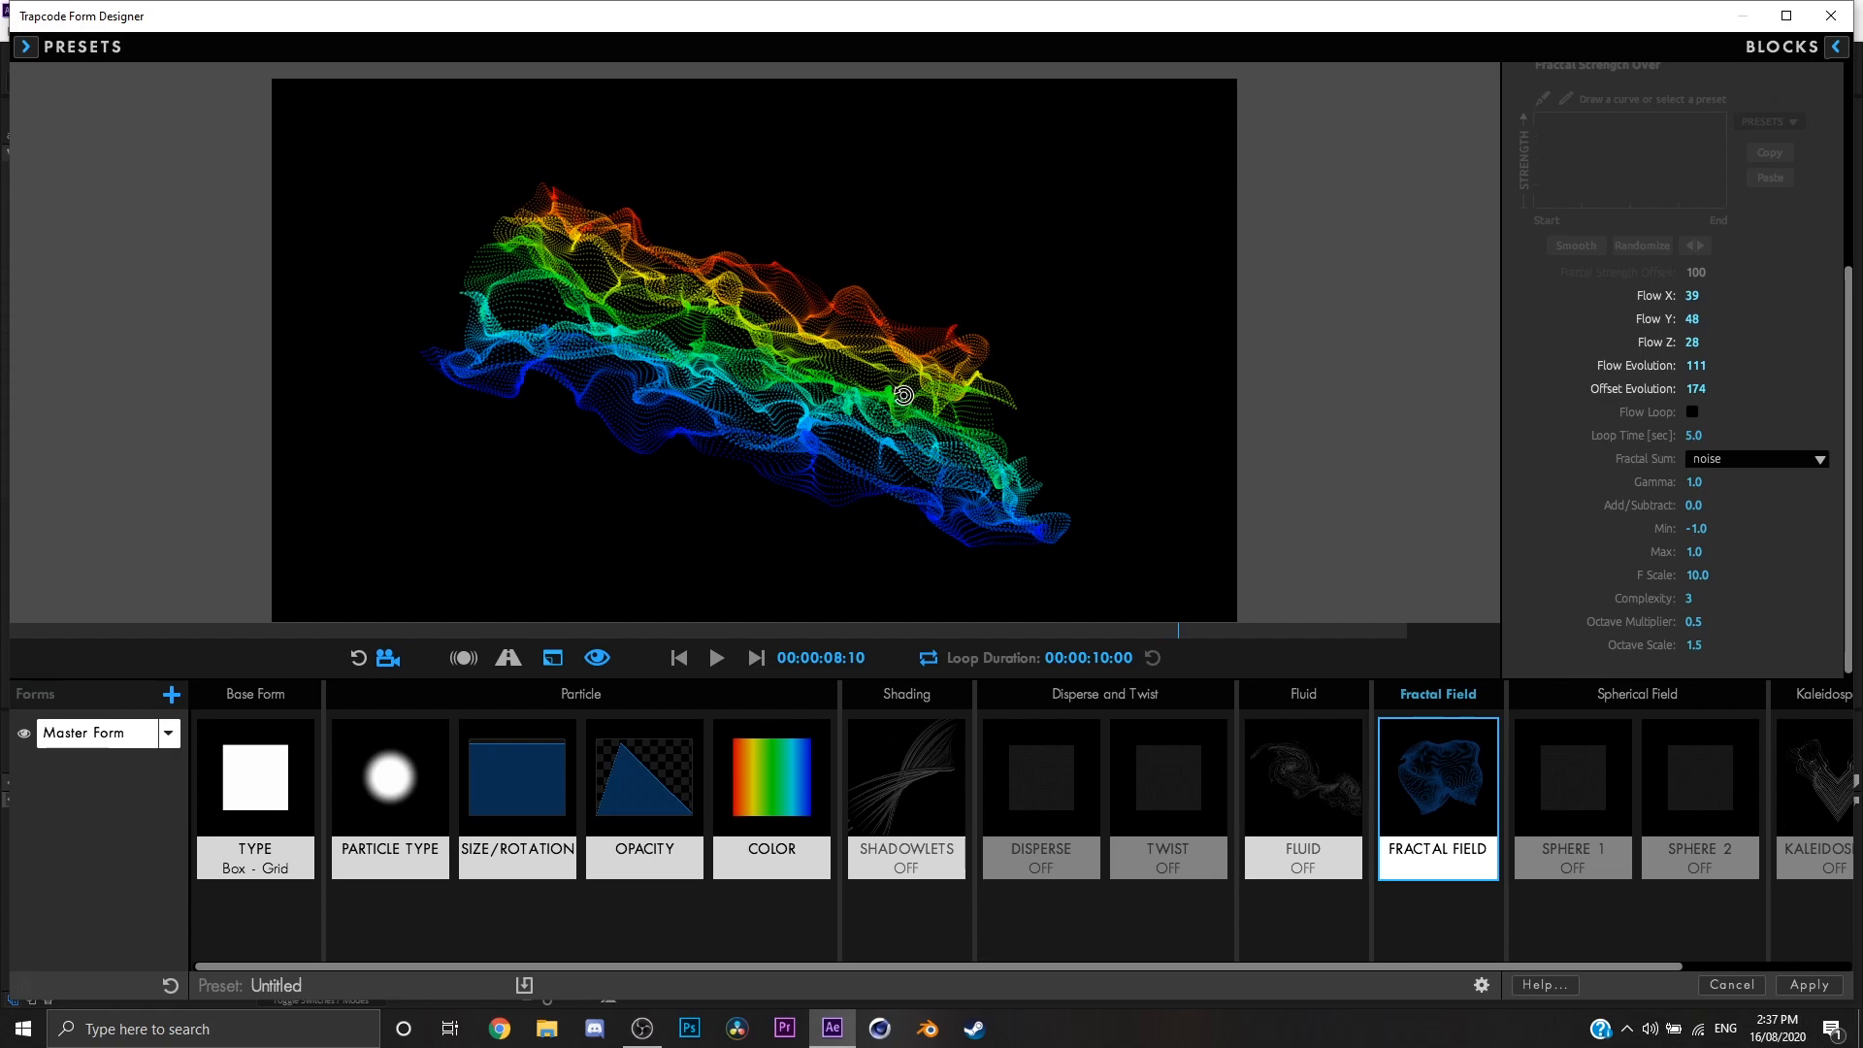
drag(903, 395, 877, 475)
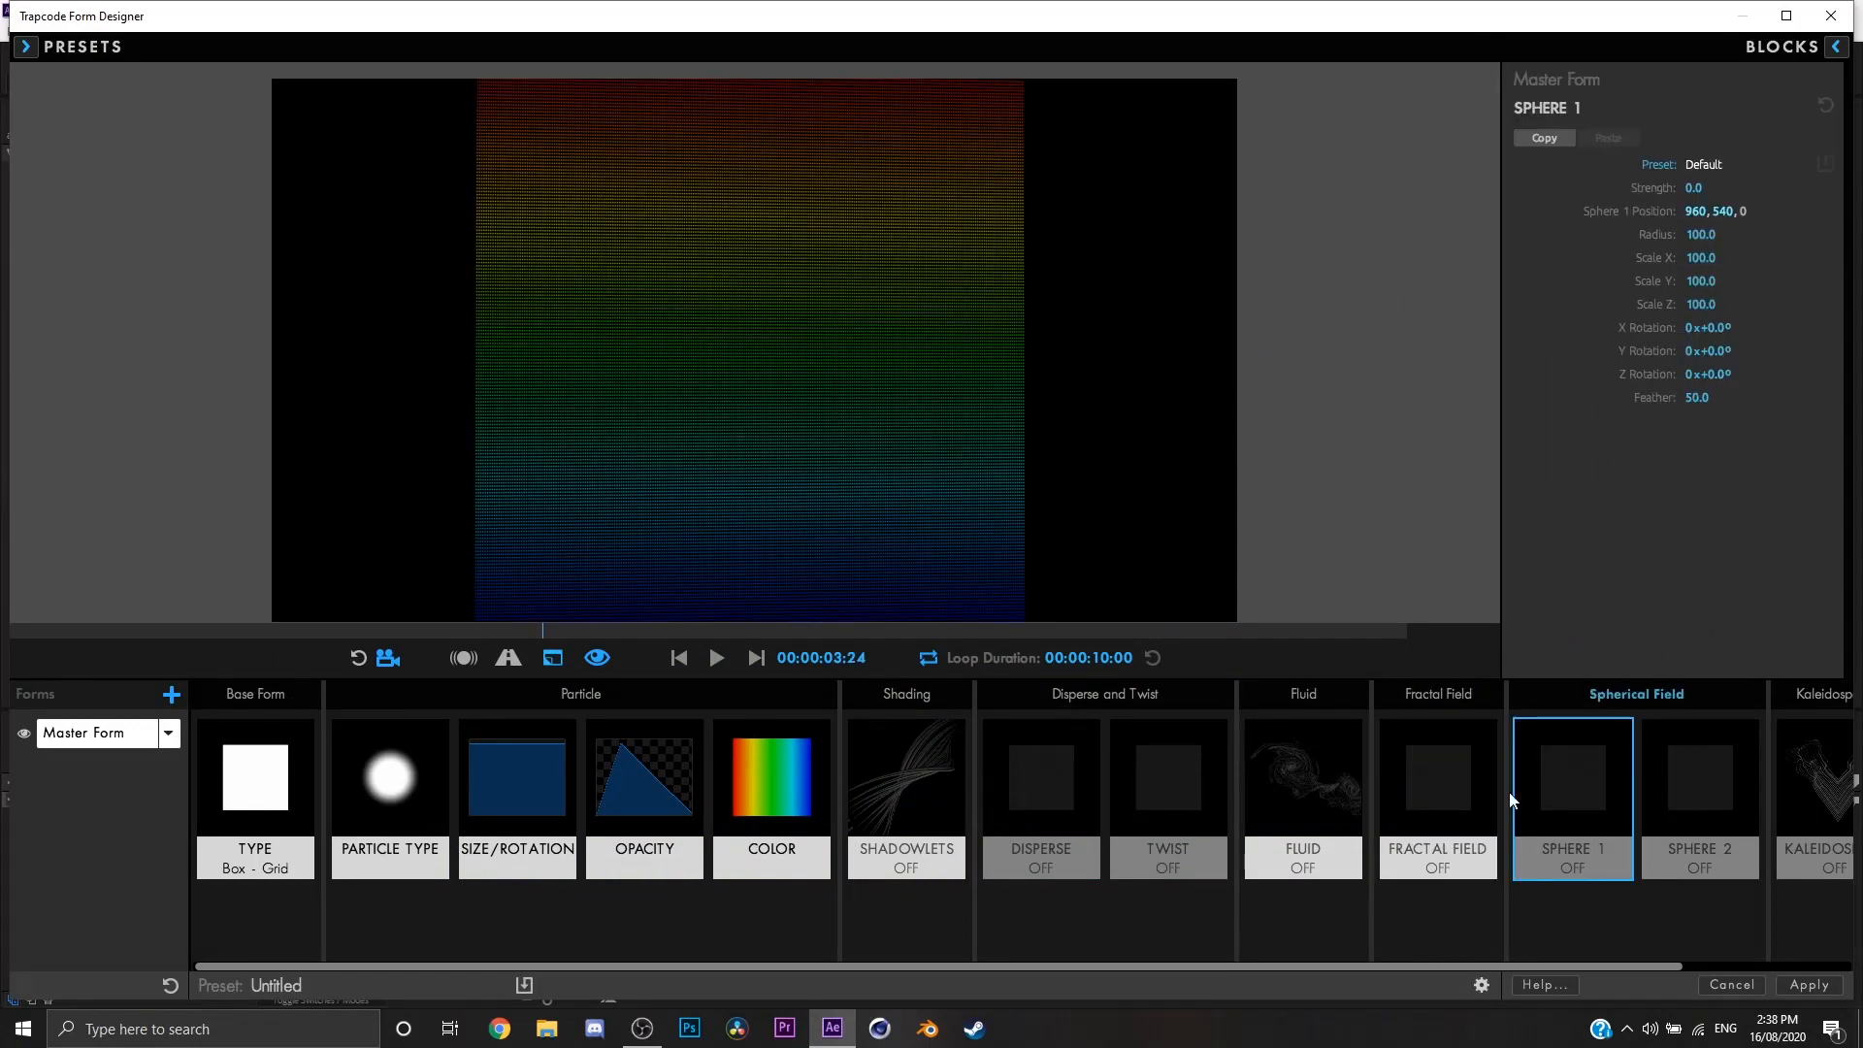
Step: Set Sphere 1's Strength to 63, Radius to 218, X/Y/Z scale to 247, 86, 77 and X/Y/Z rotation to -160°, -9°, 59°
drag(1033, 452, 1079, 427)
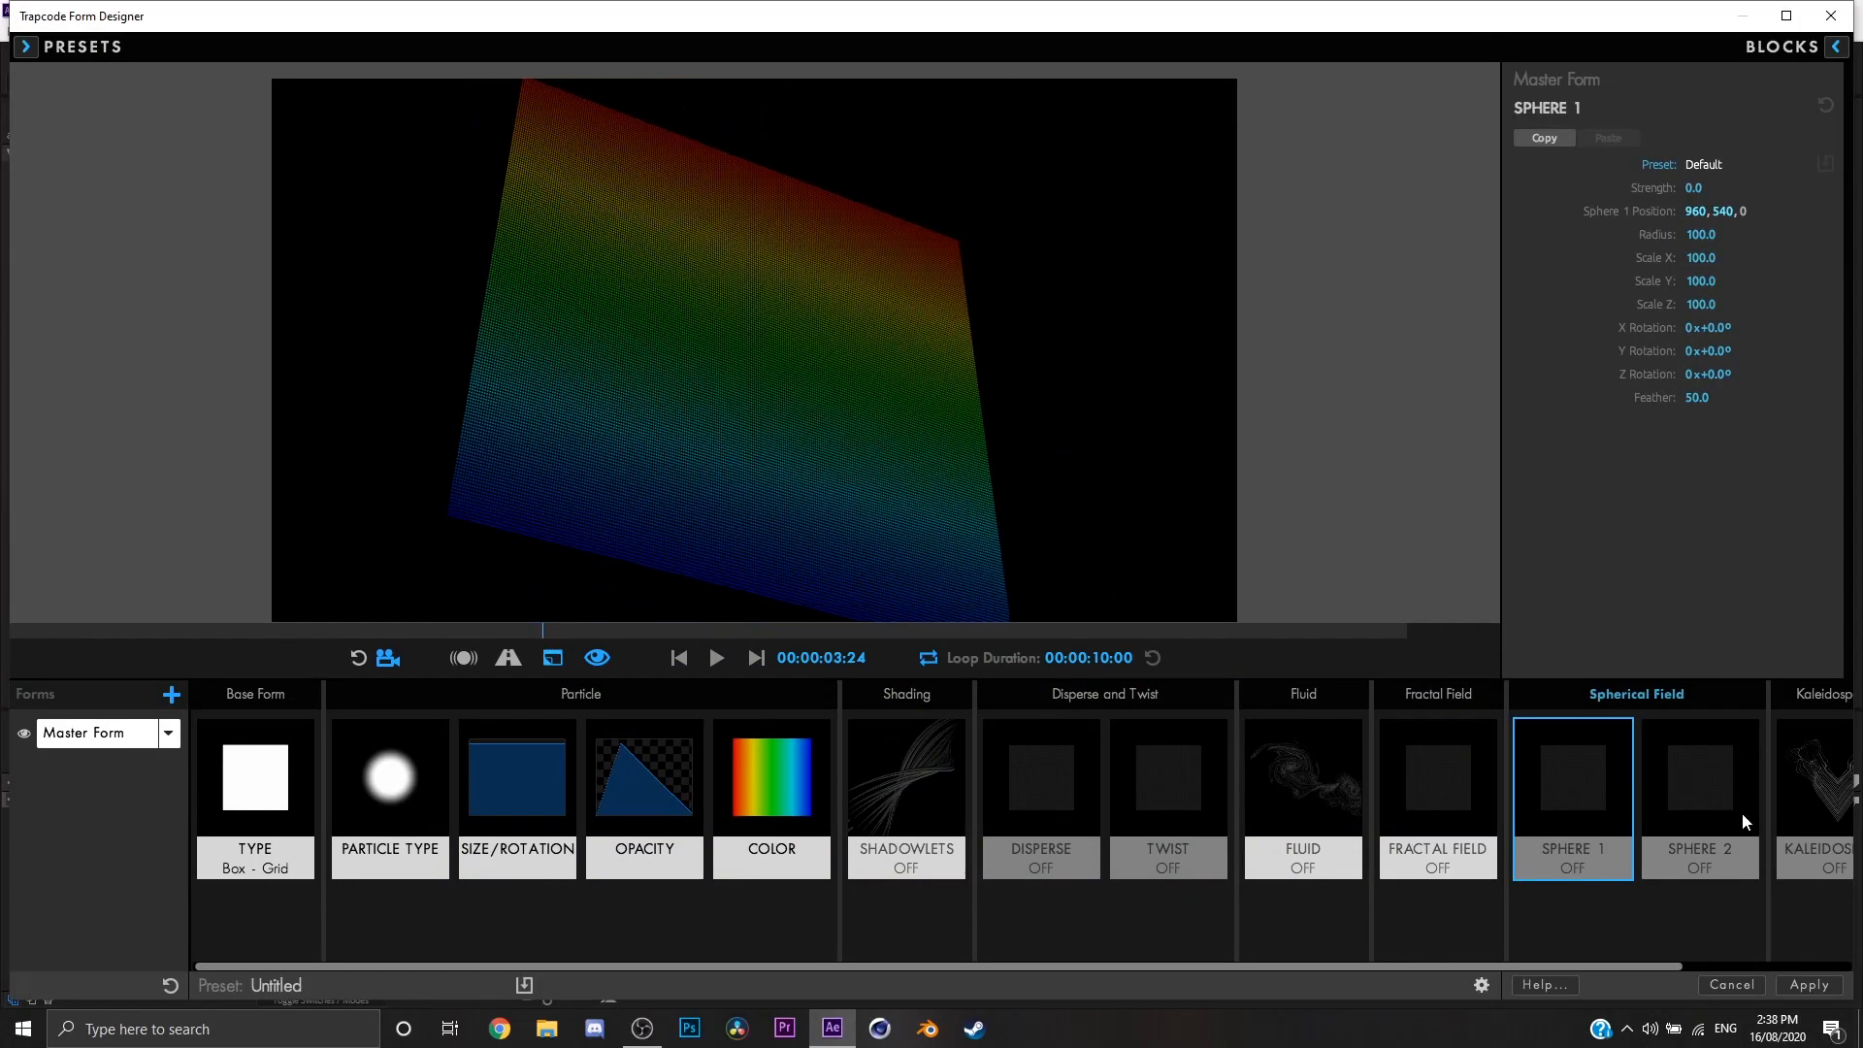
drag(1510, 968, 1677, 968)
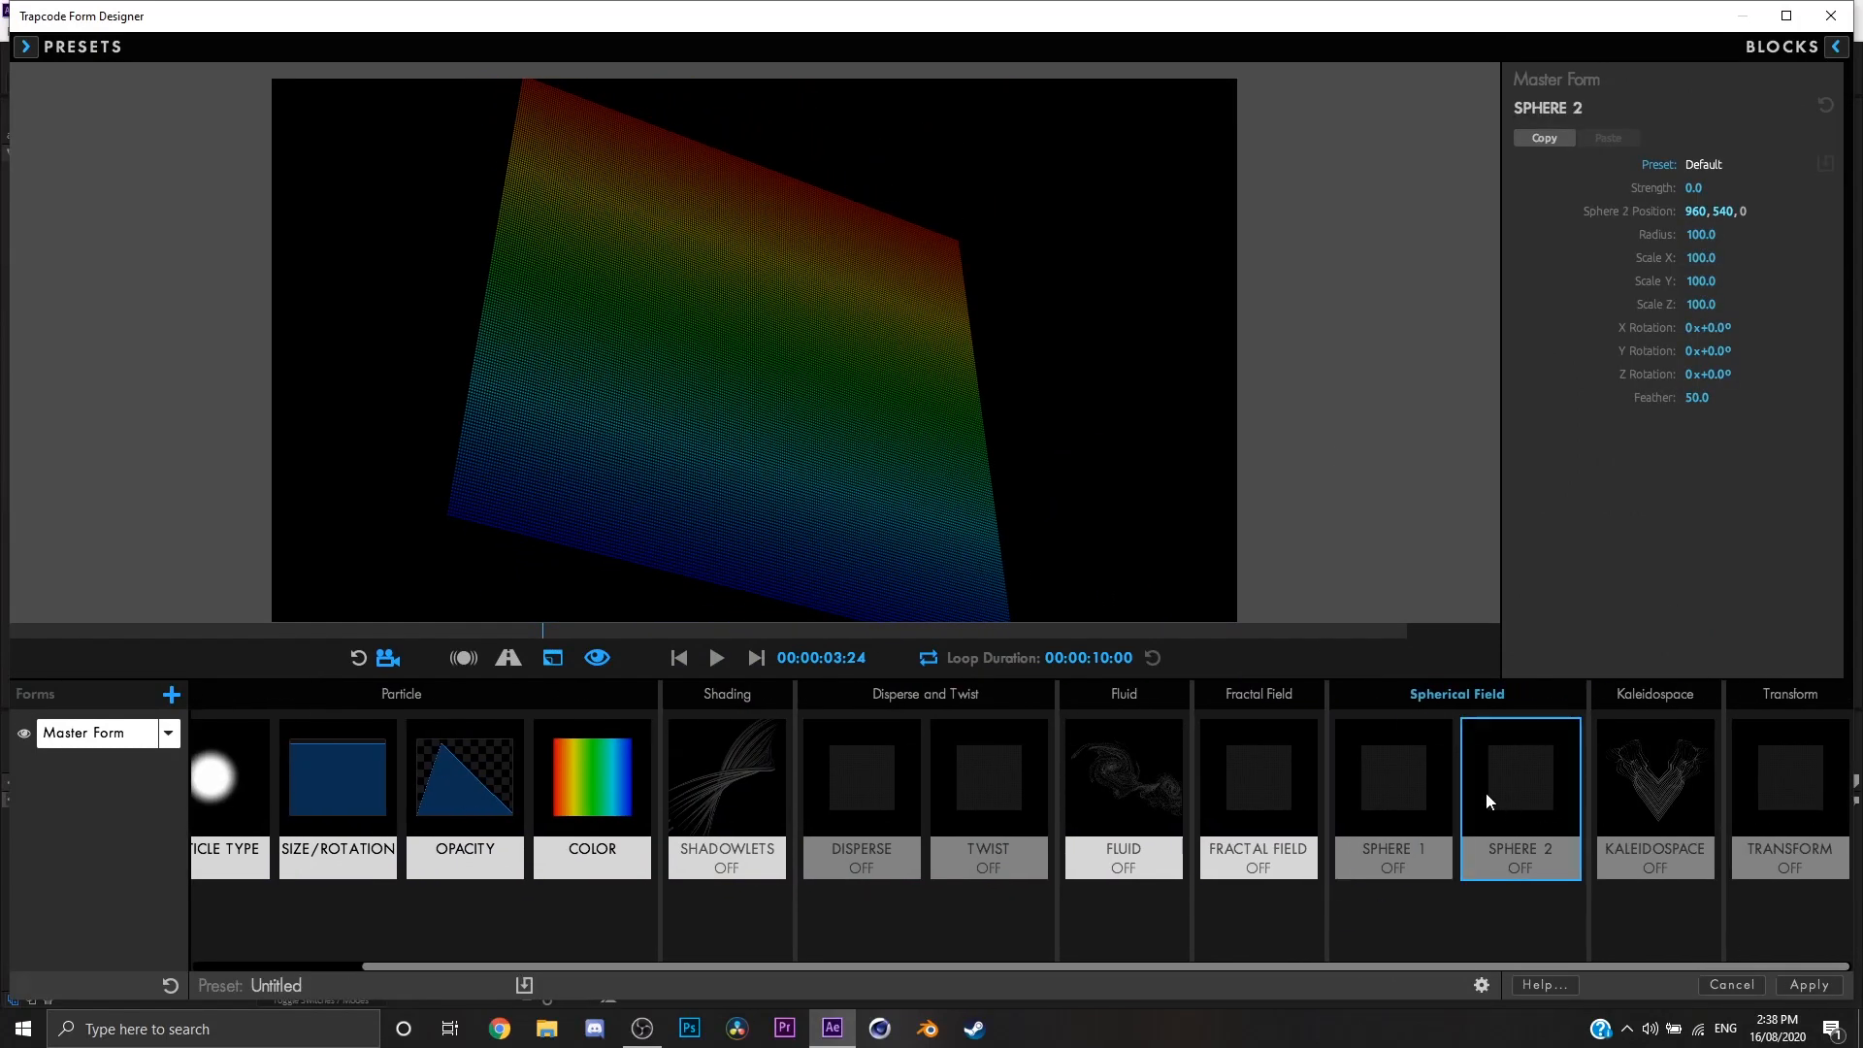
drag(1693, 188, 1565, 328)
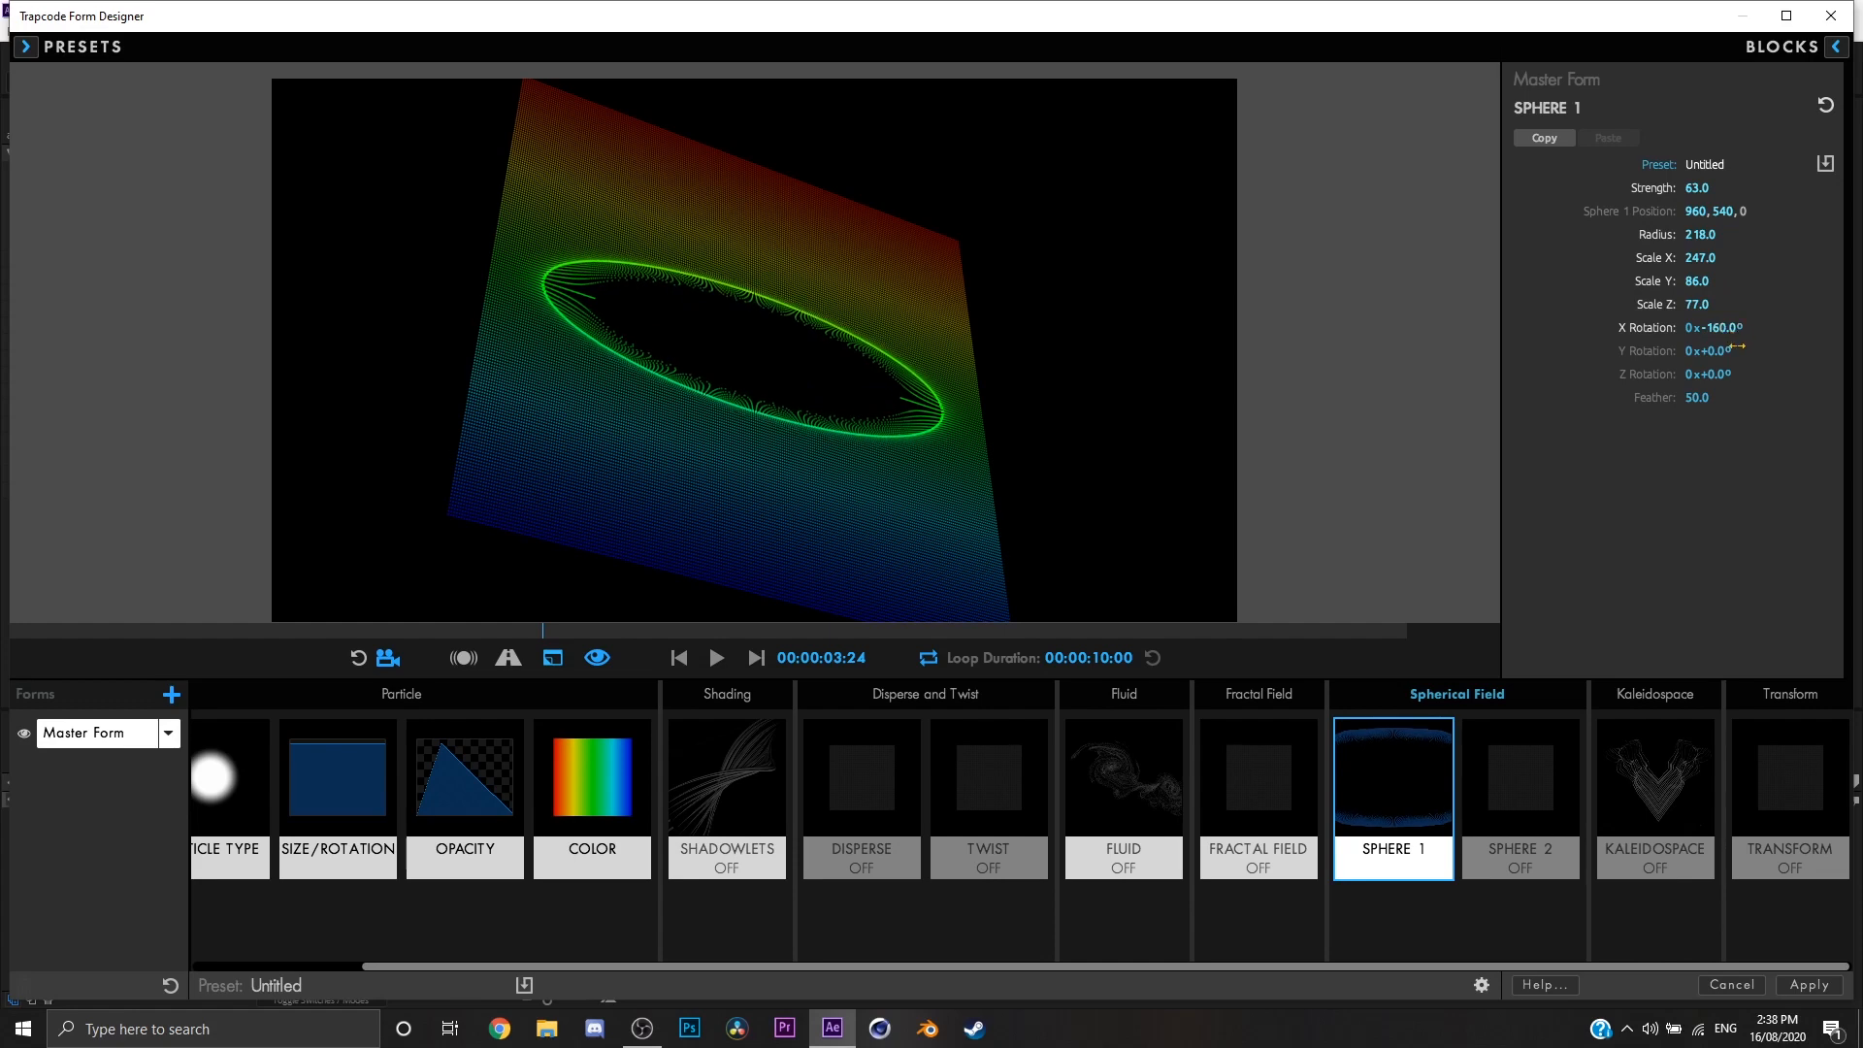
drag(1720, 351, 1777, 374)
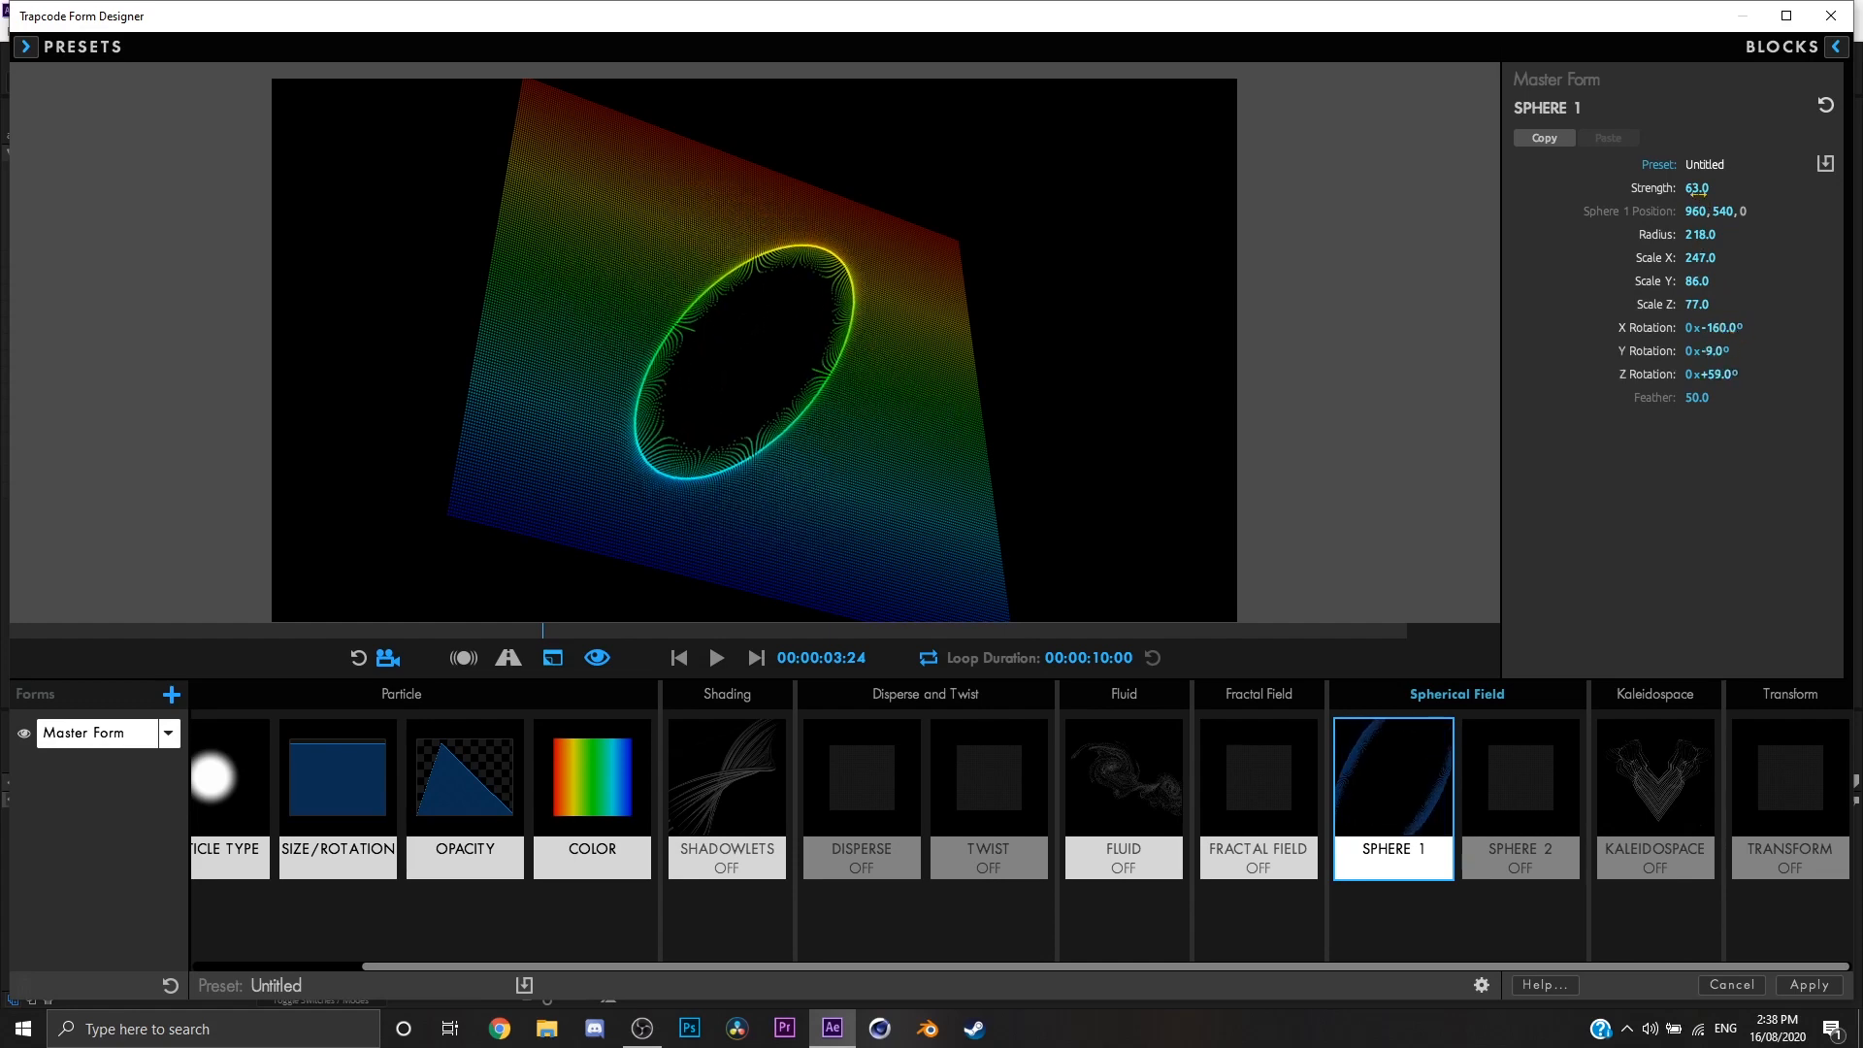
Step: Move Sphere 1 to the upper left area of the sheet and lower its Feather
drag(1670, 213, 1856, 202)
drag(1735, 213, 1841, 304)
drag(1697, 397, 1676, 398)
Step: Set Sphere 2's Strength to 78, position to 1117, 815, 2, Radius to 154, Feather to 0 and X Rotation to 149°
click(1500, 796)
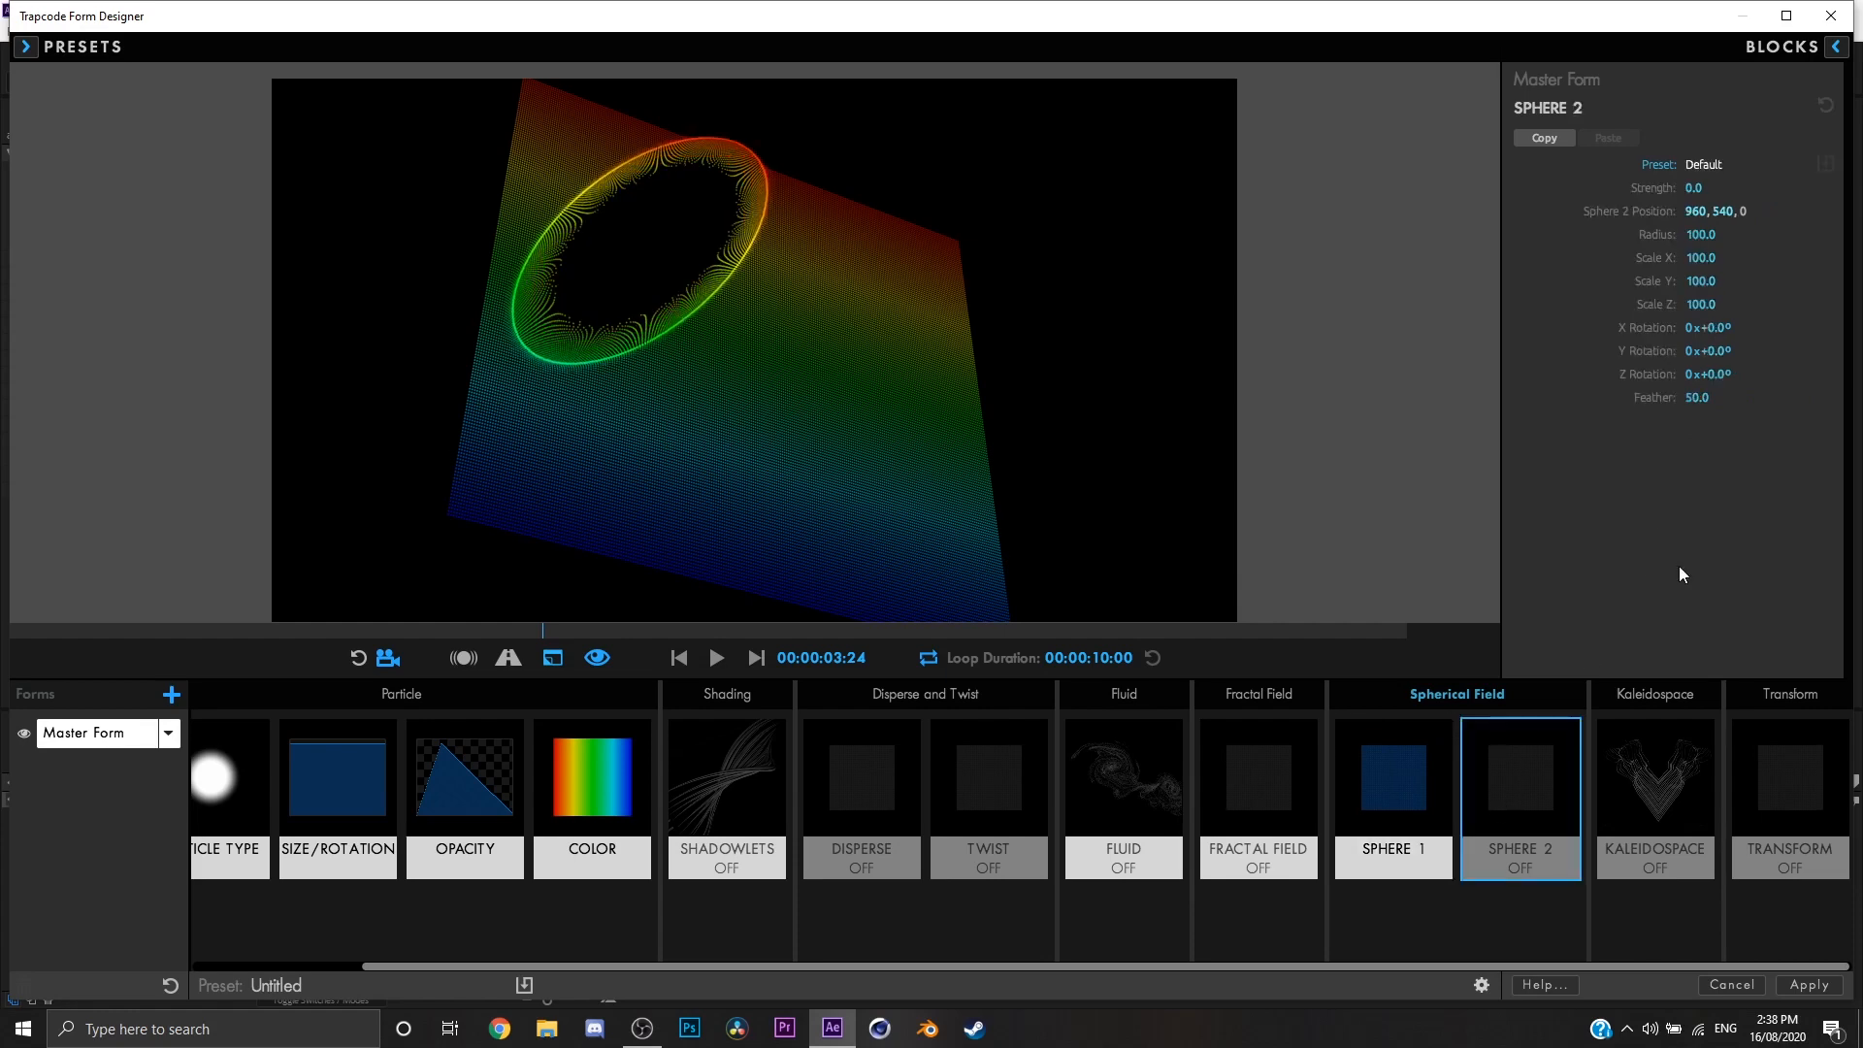
drag(1706, 189, 1829, 212)
drag(1700, 235, 1753, 235)
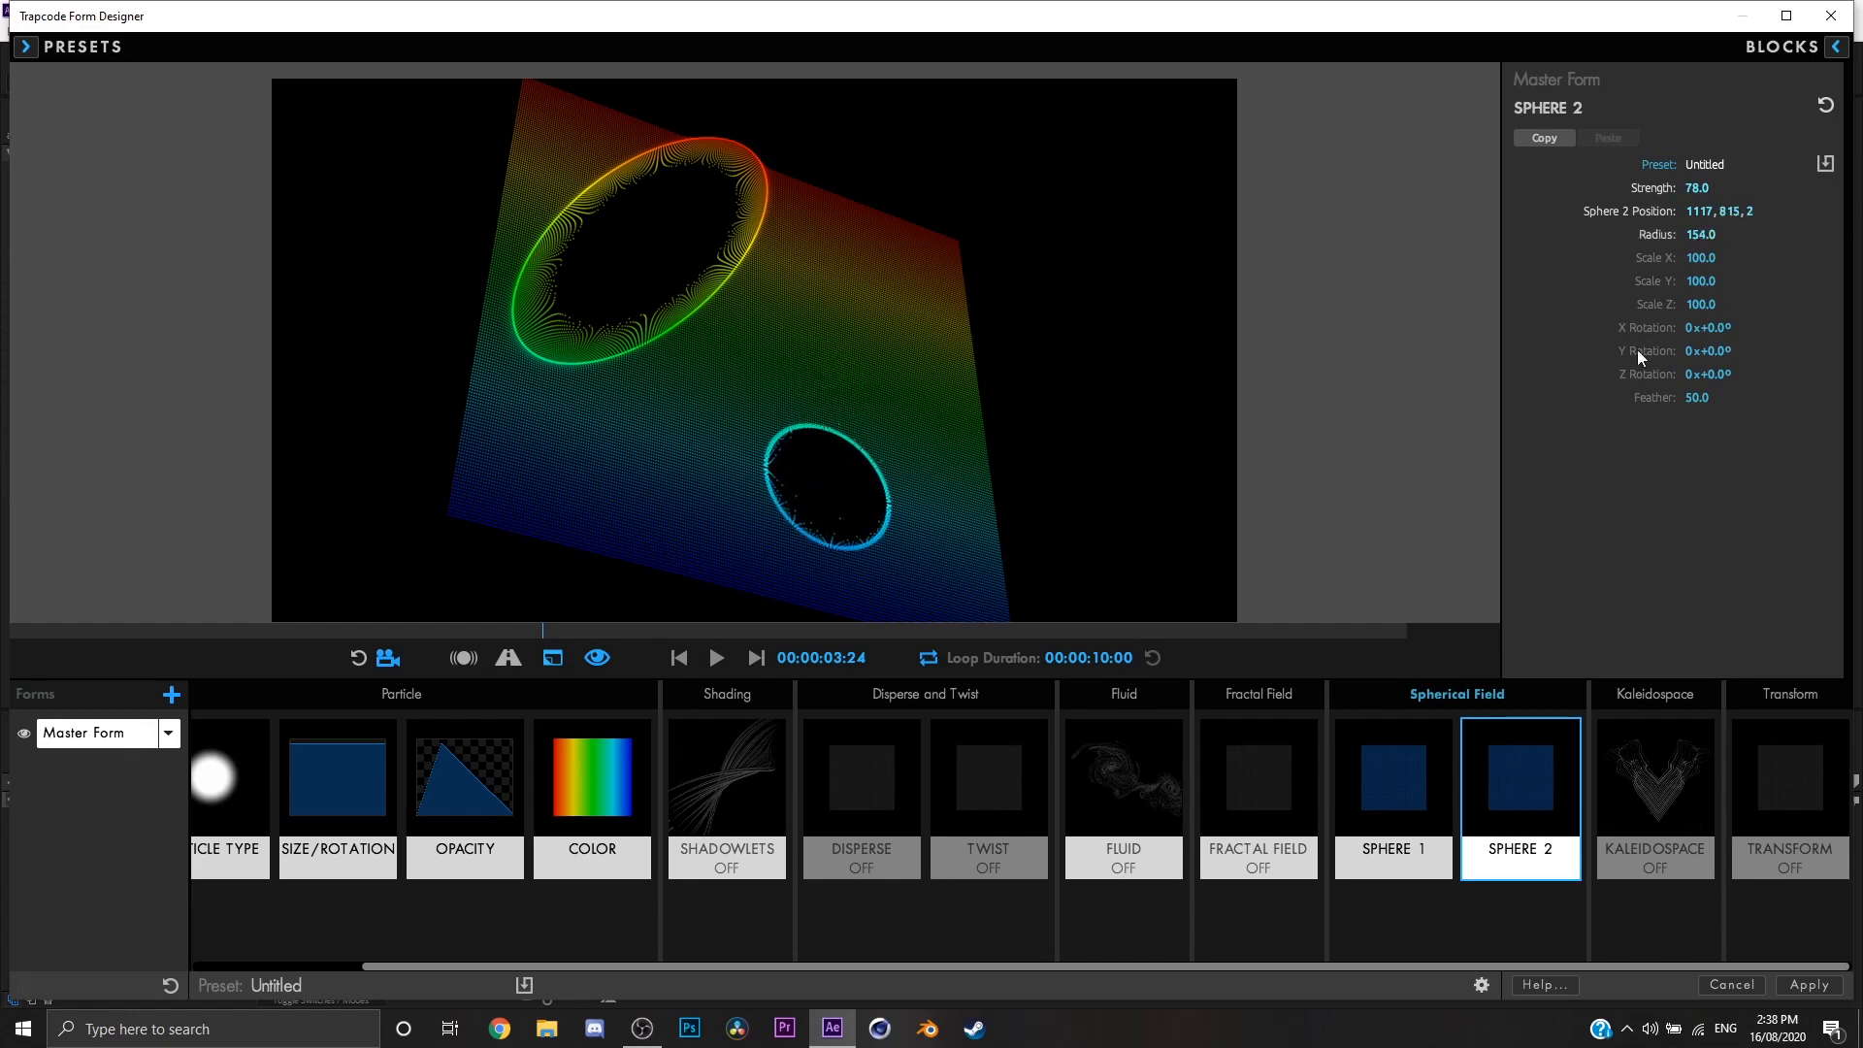
drag(1687, 398, 1640, 397)
drag(1073, 499, 1125, 456)
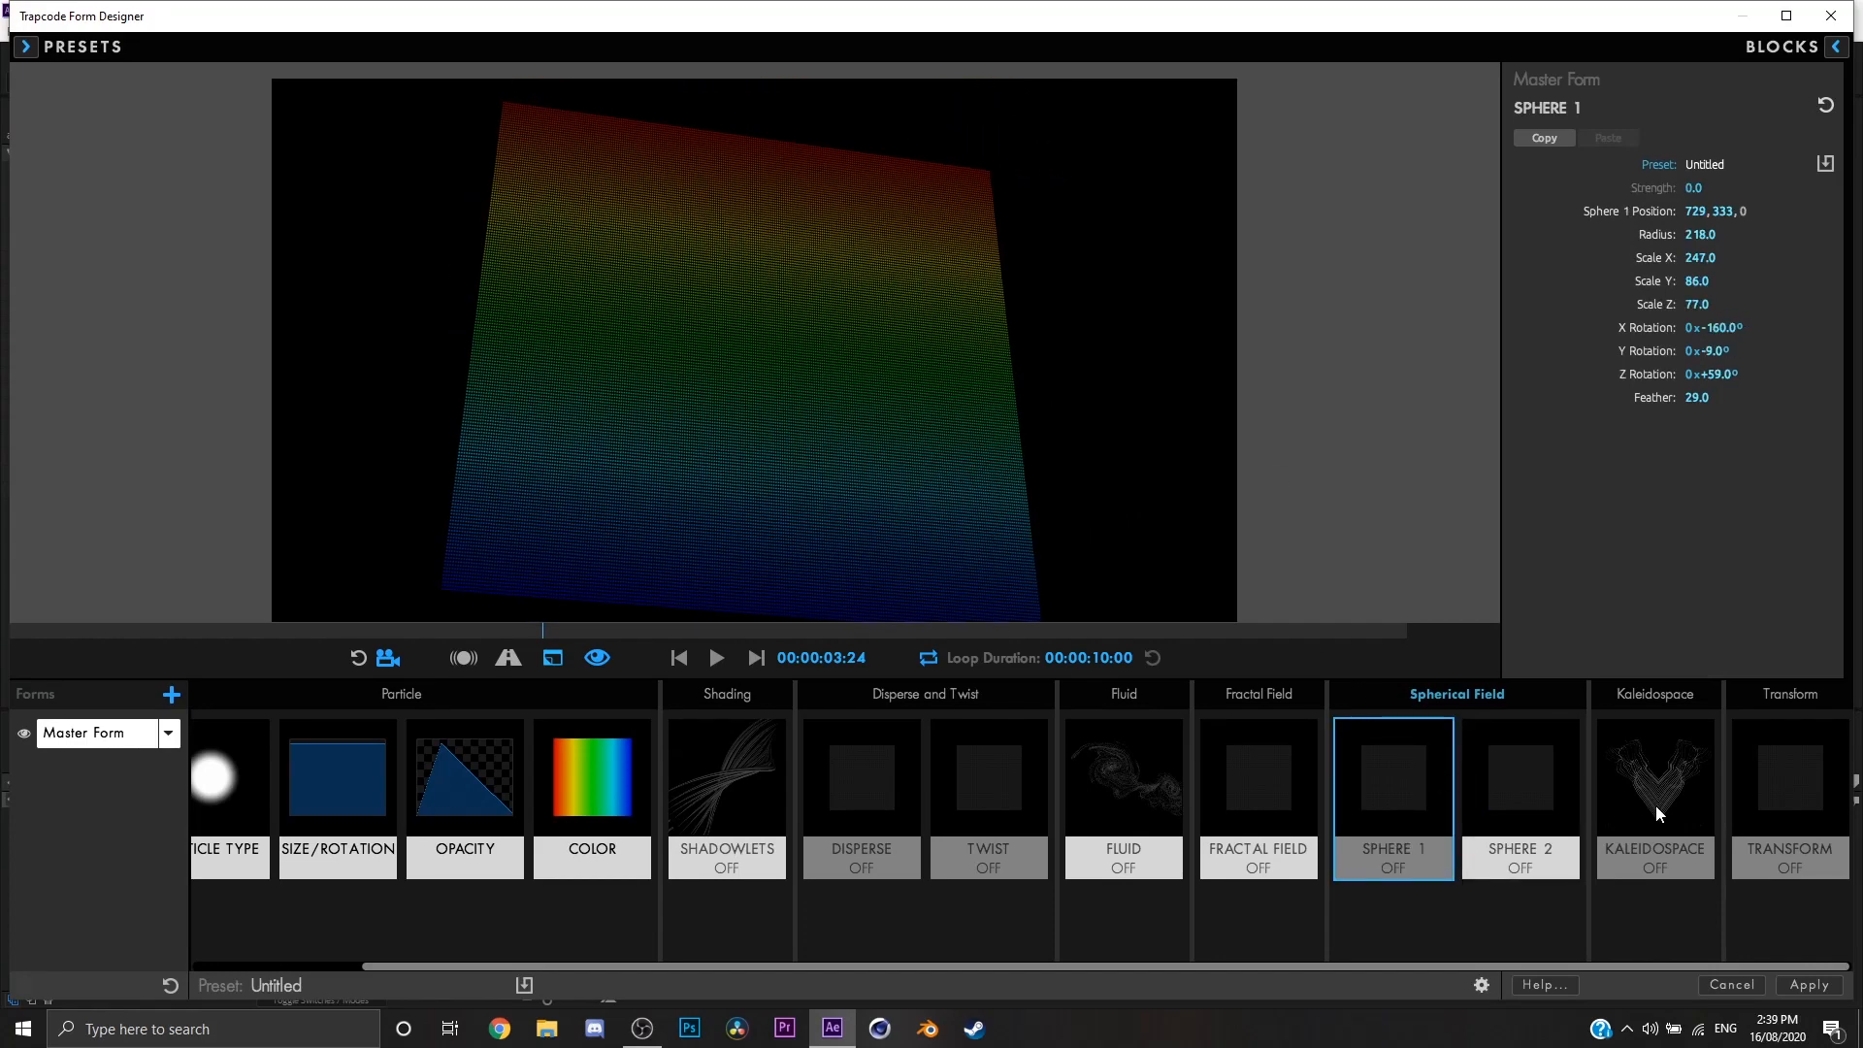
Step: Switch both spheres off and displace the sheet by raising the Fractal Field's linked XYZ displacement
click(1657, 814)
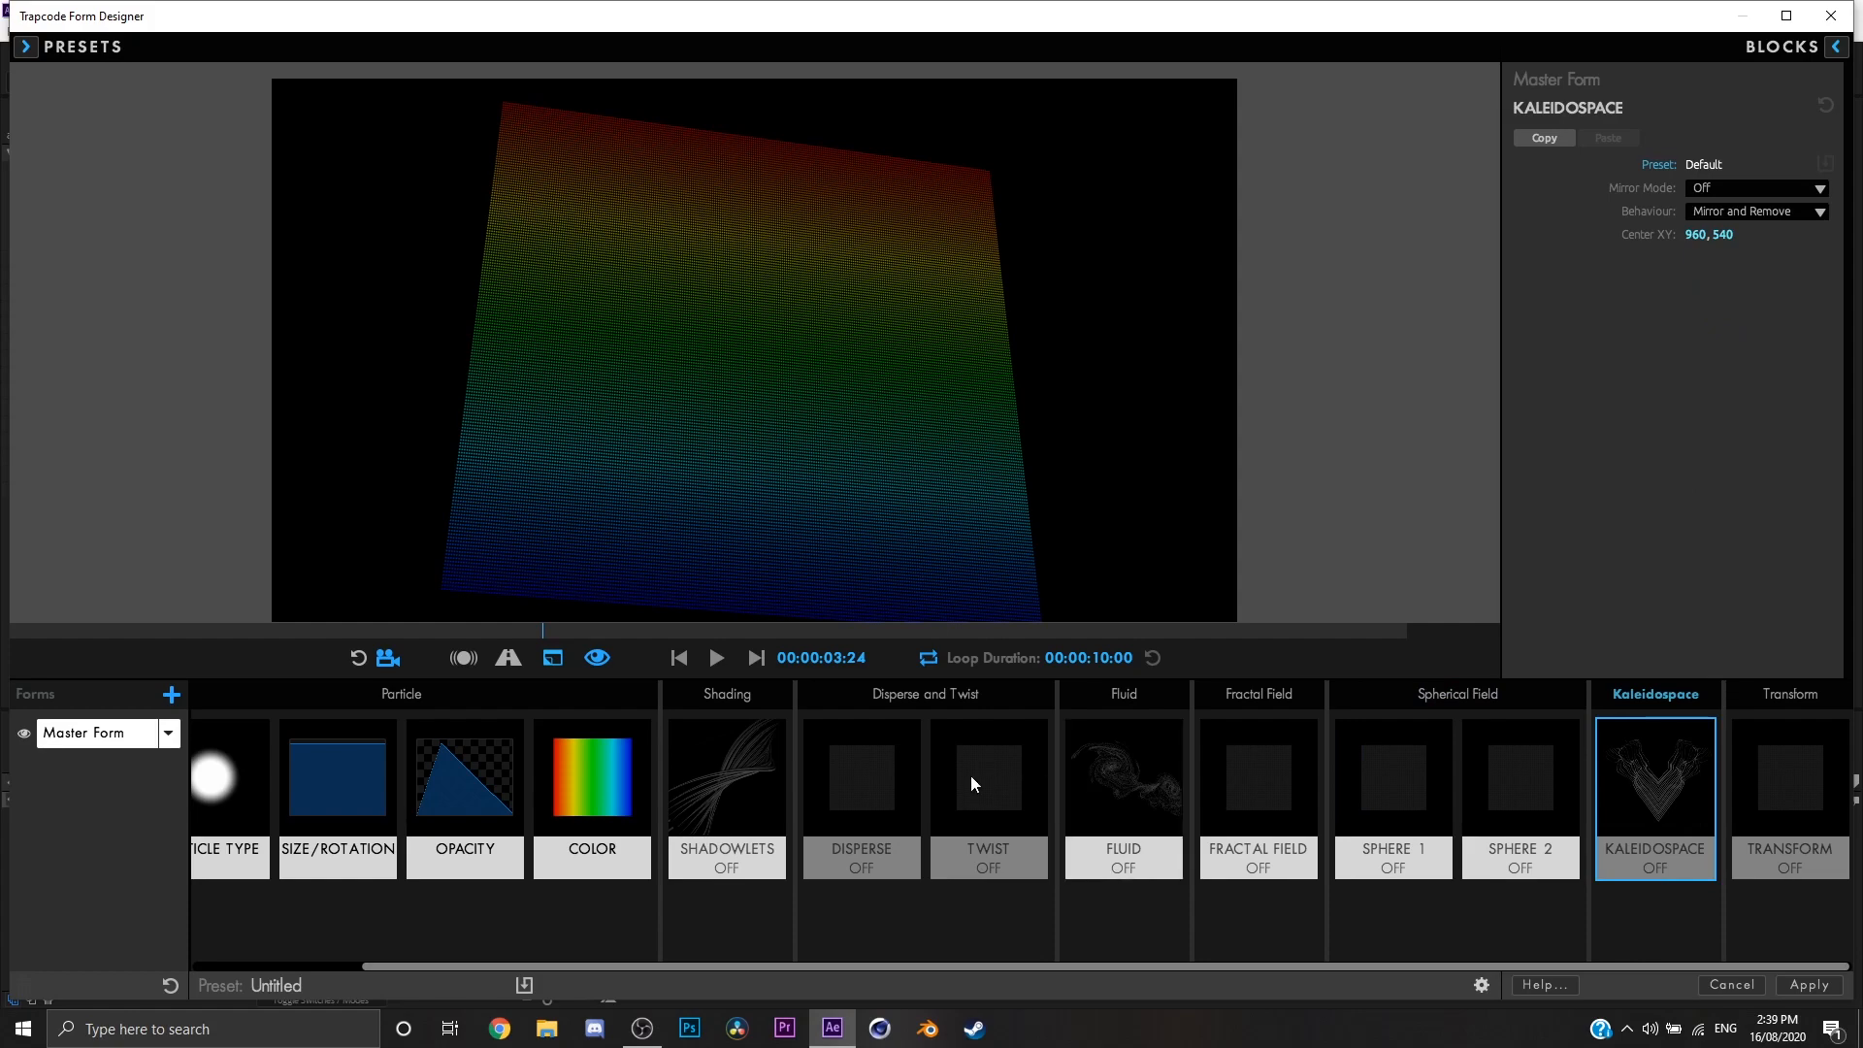
click(1107, 782)
click(1245, 755)
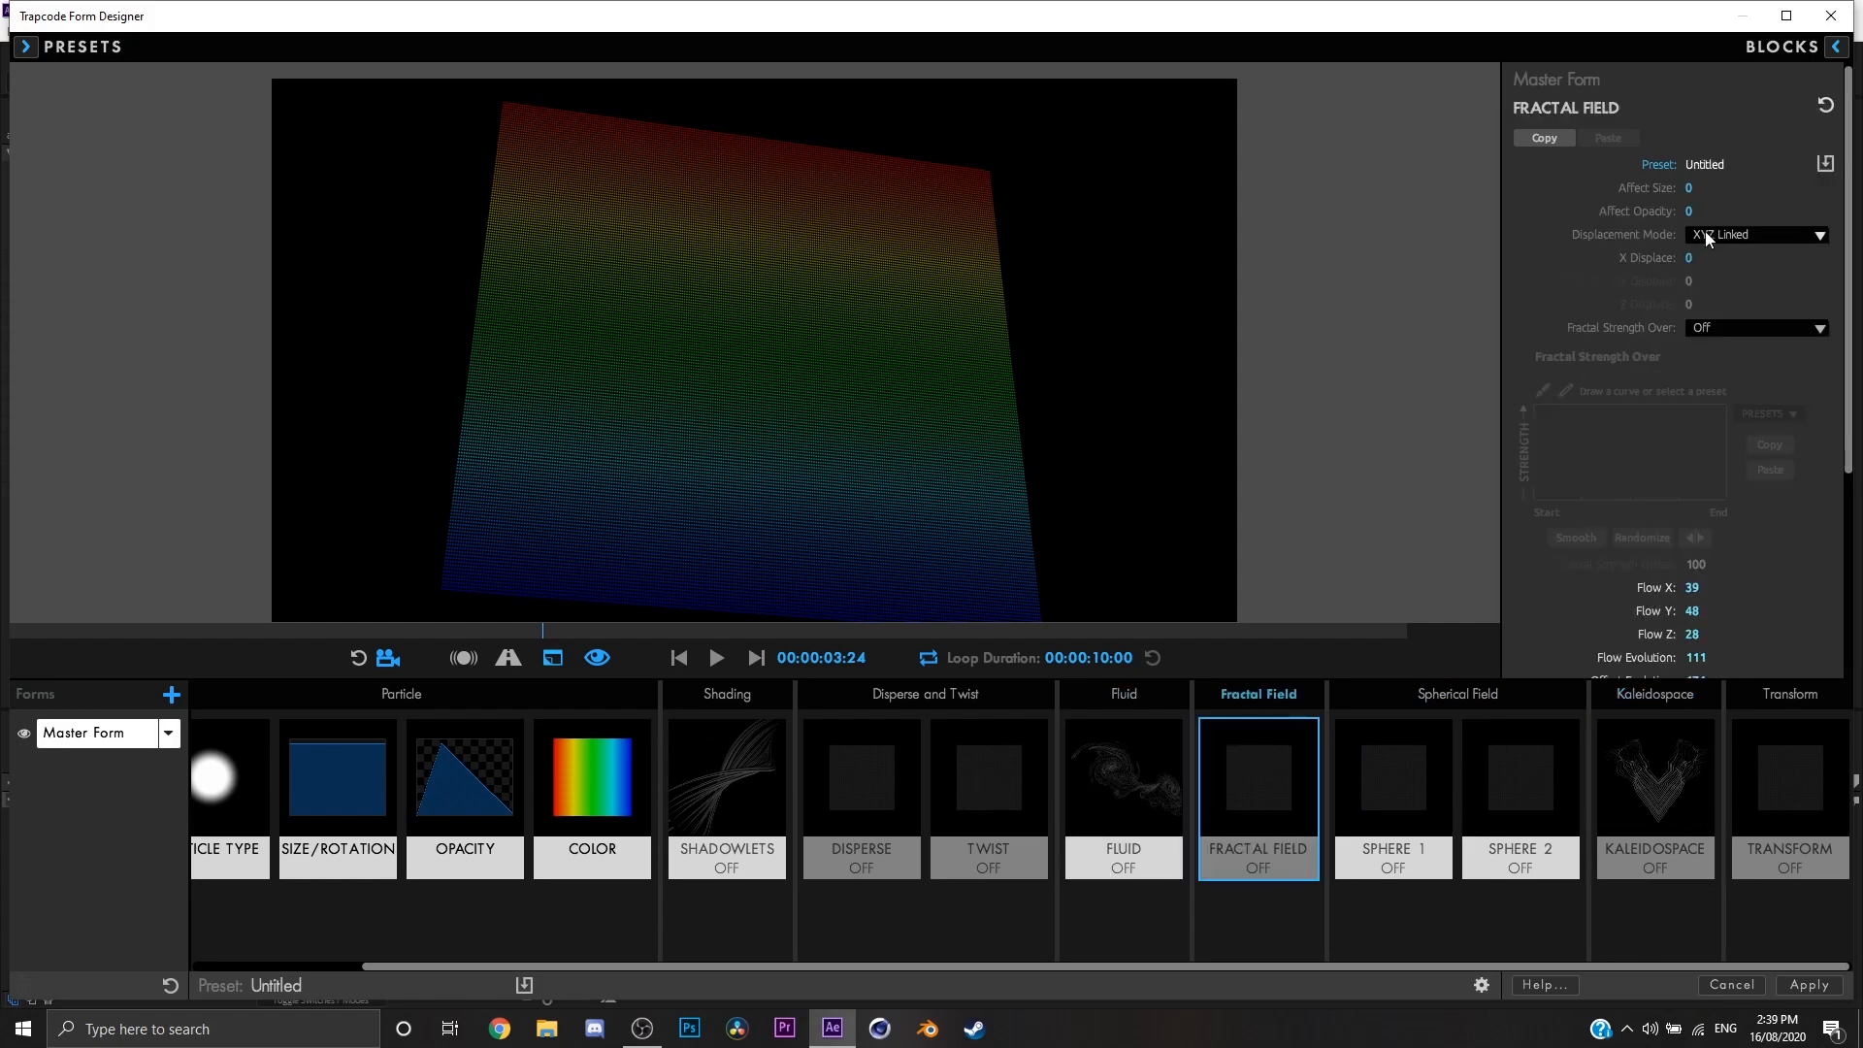
drag(1690, 257, 1808, 257)
drag(831, 416, 1143, 553)
Step: Set the Kaleidospace Mirror Mode to Horizontal and play the mirrored form while viewing it from several angles
click(1672, 780)
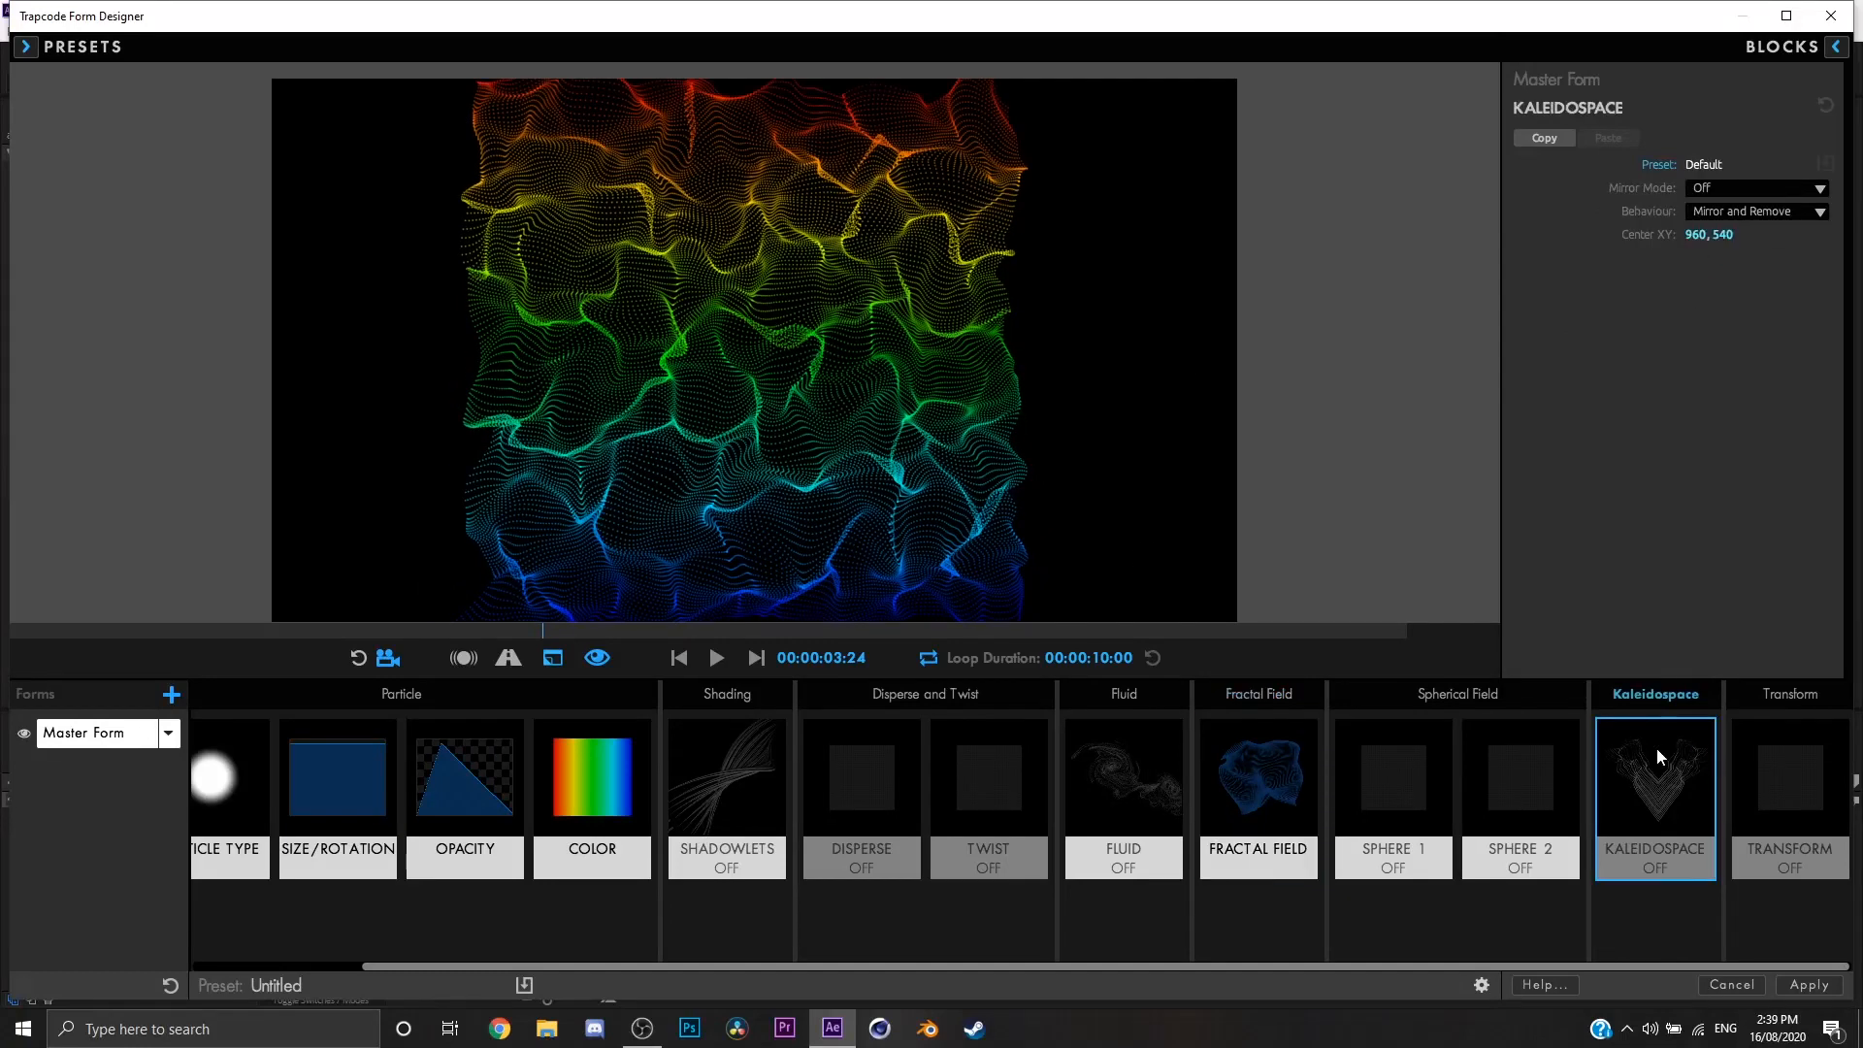
mouse_move(1072, 590)
mouse_down()
mouse_move(1056, 528)
mouse_move(1065, 590)
mouse_up()
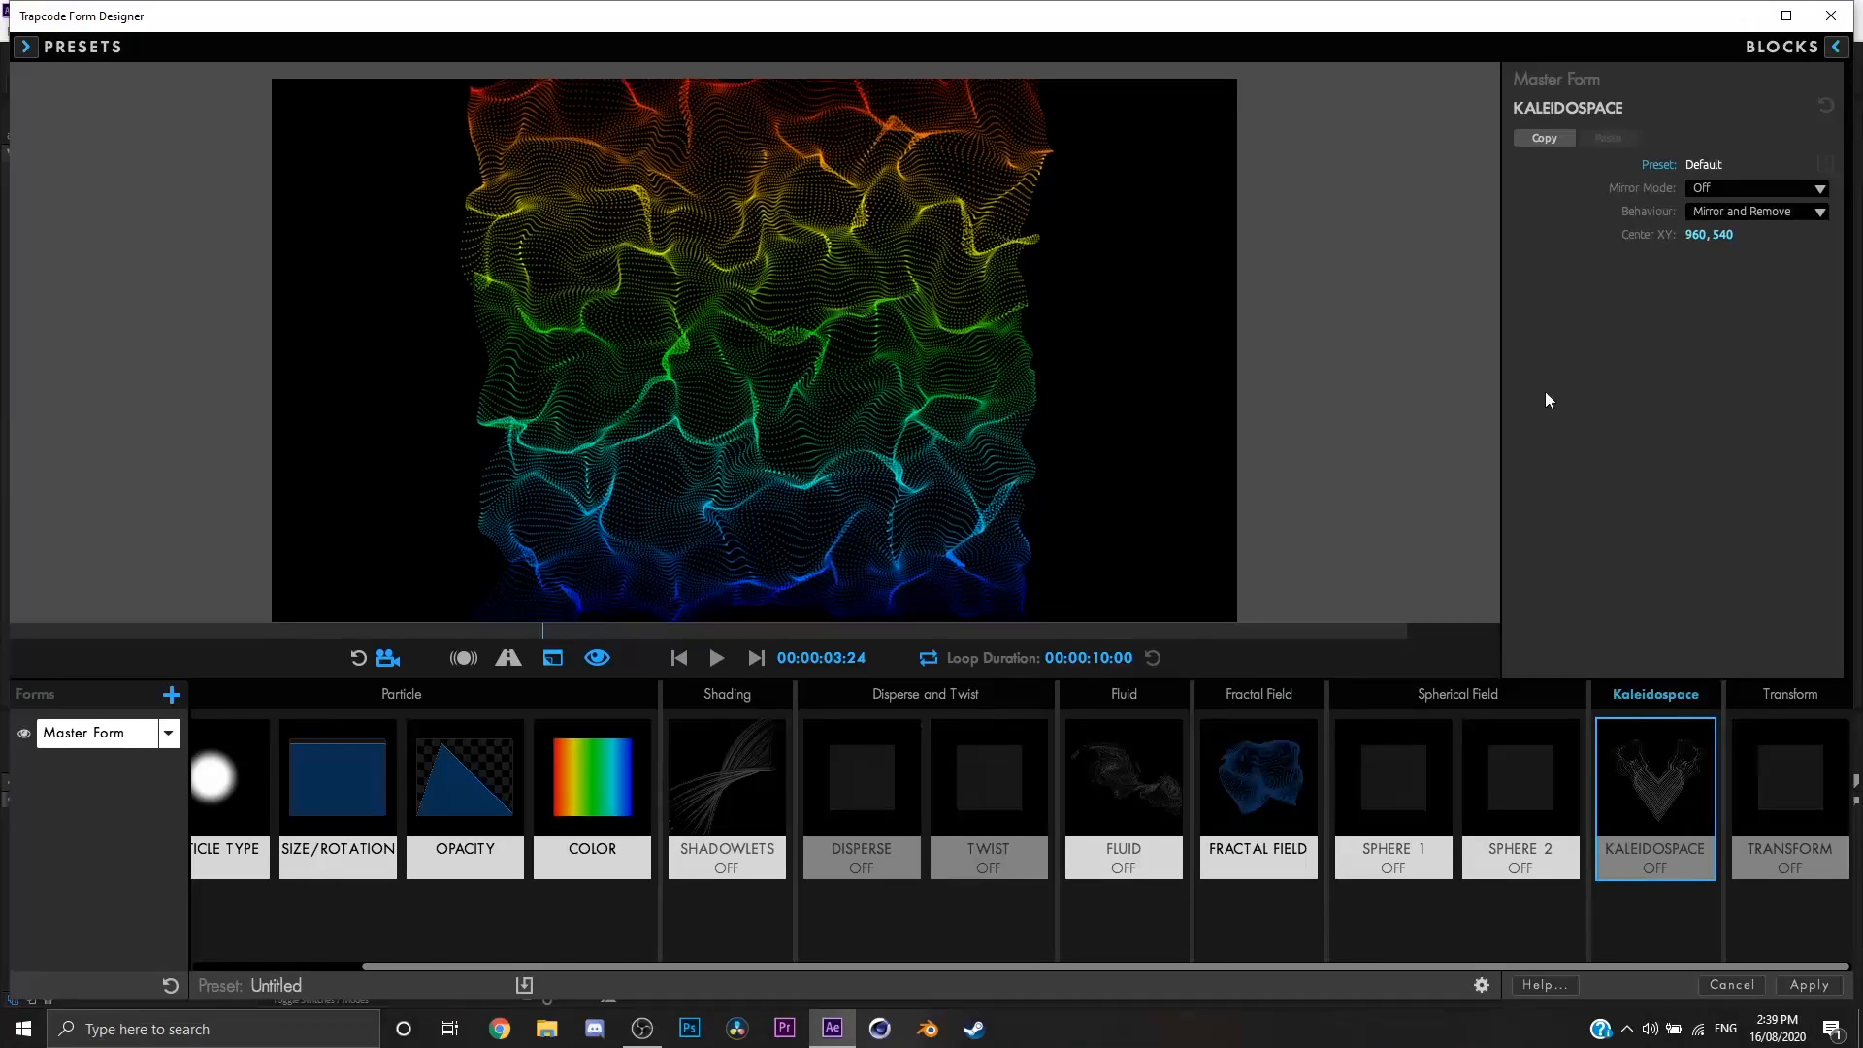
click(1753, 188)
click(1757, 241)
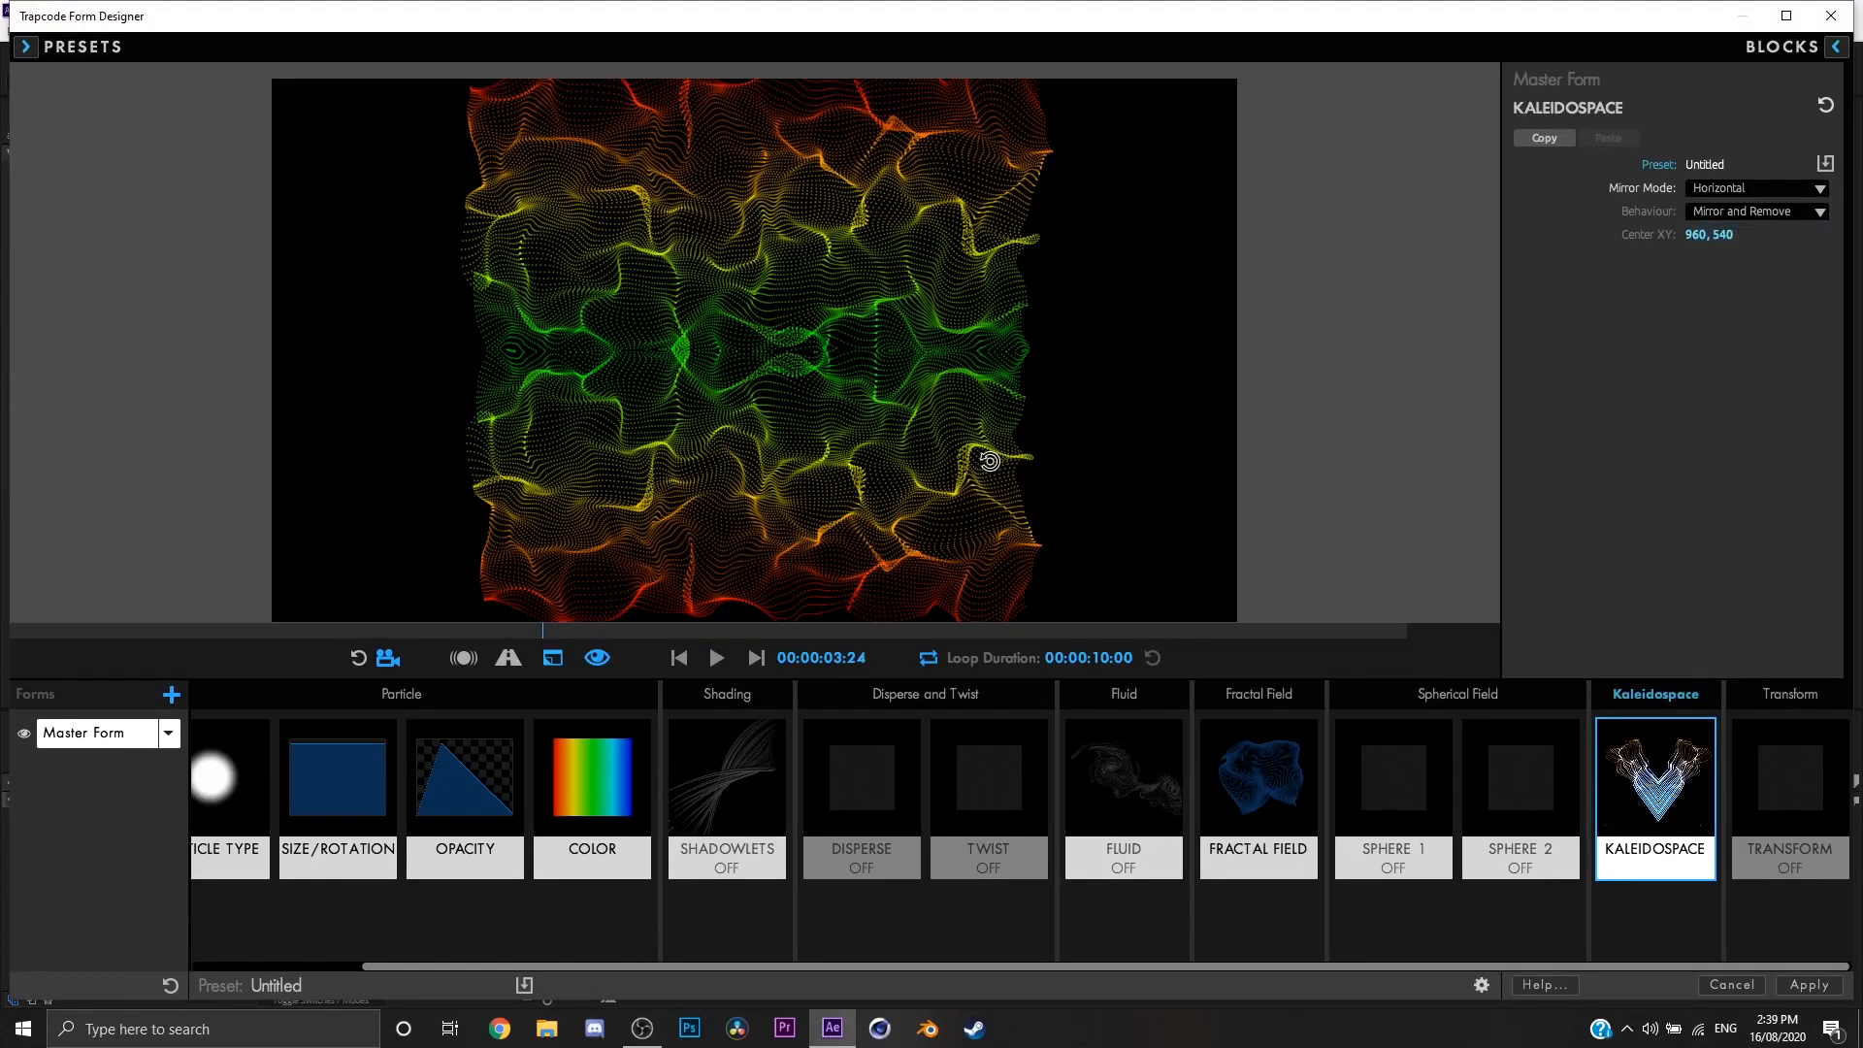
drag(971, 417, 820, 490)
key(space)
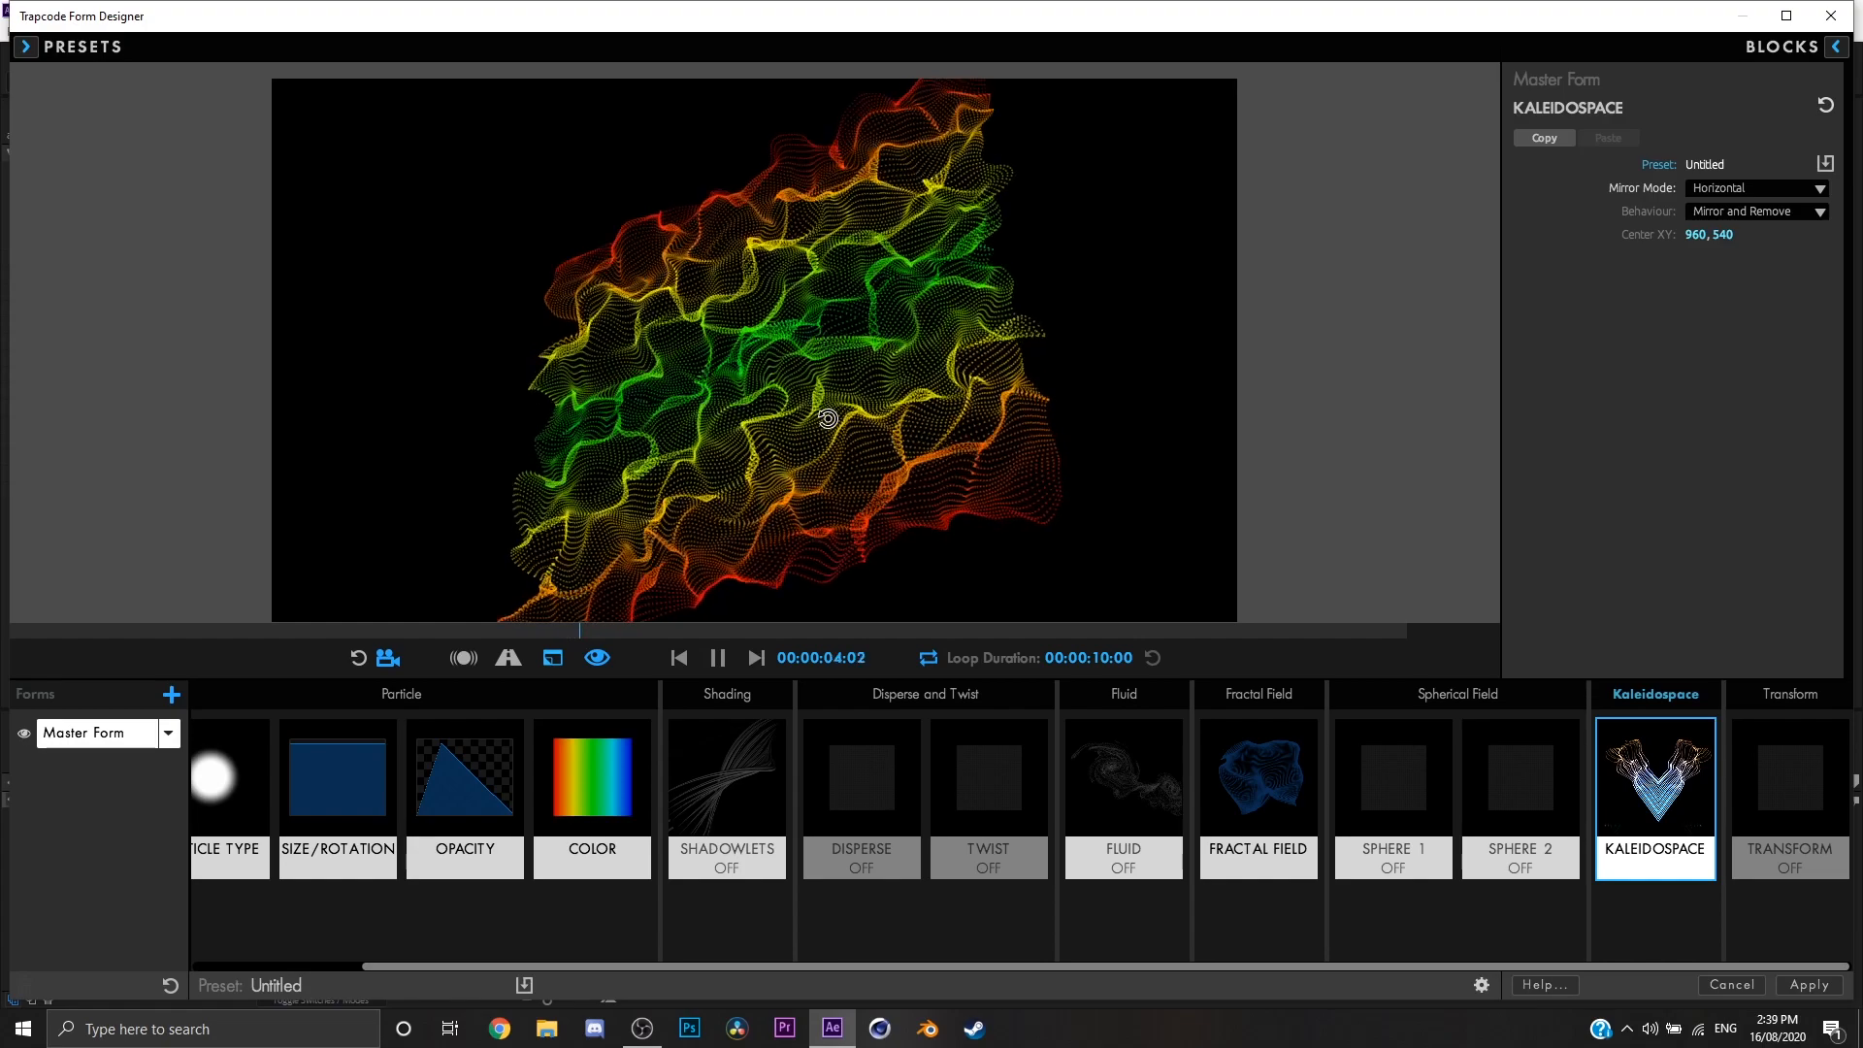
drag(828, 418, 698, 367)
drag(890, 350, 957, 346)
key(space)
key(space)
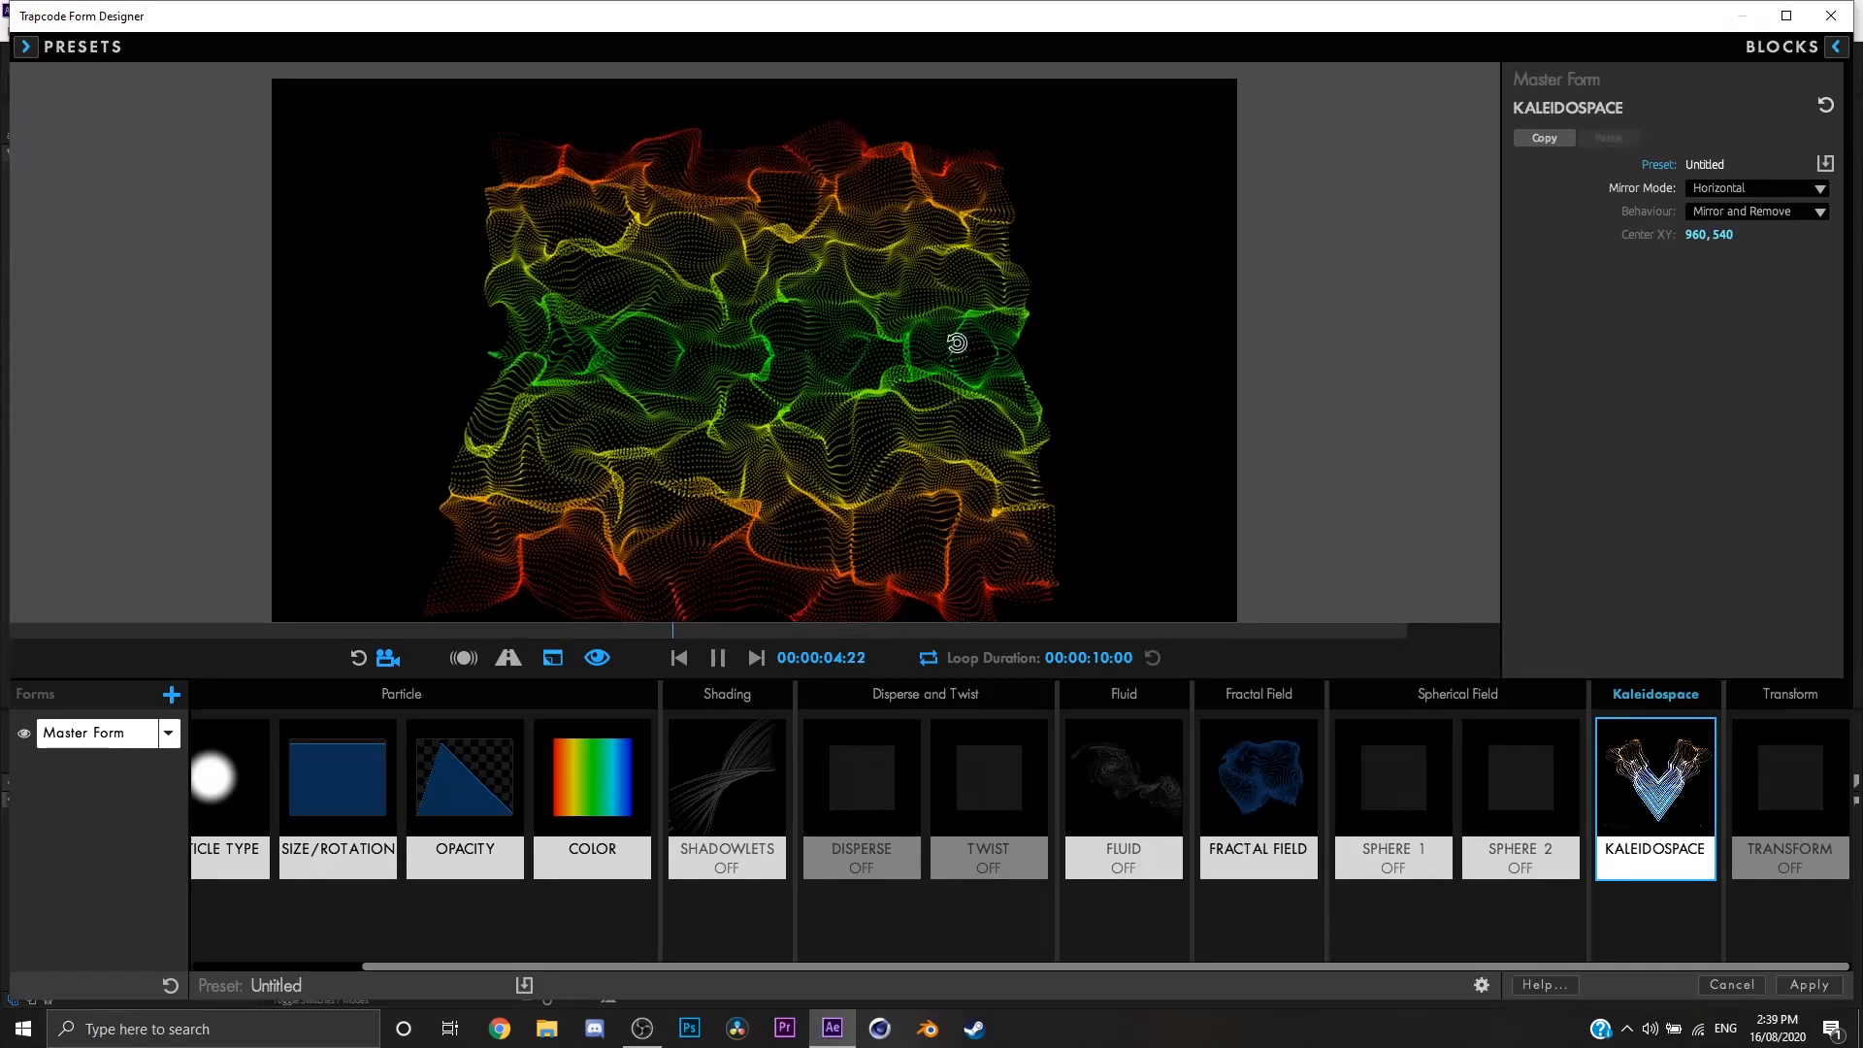
Step: Preview the Kaleidospace Mirror Mode as Vertical, and switch it to H+V
click(1753, 188)
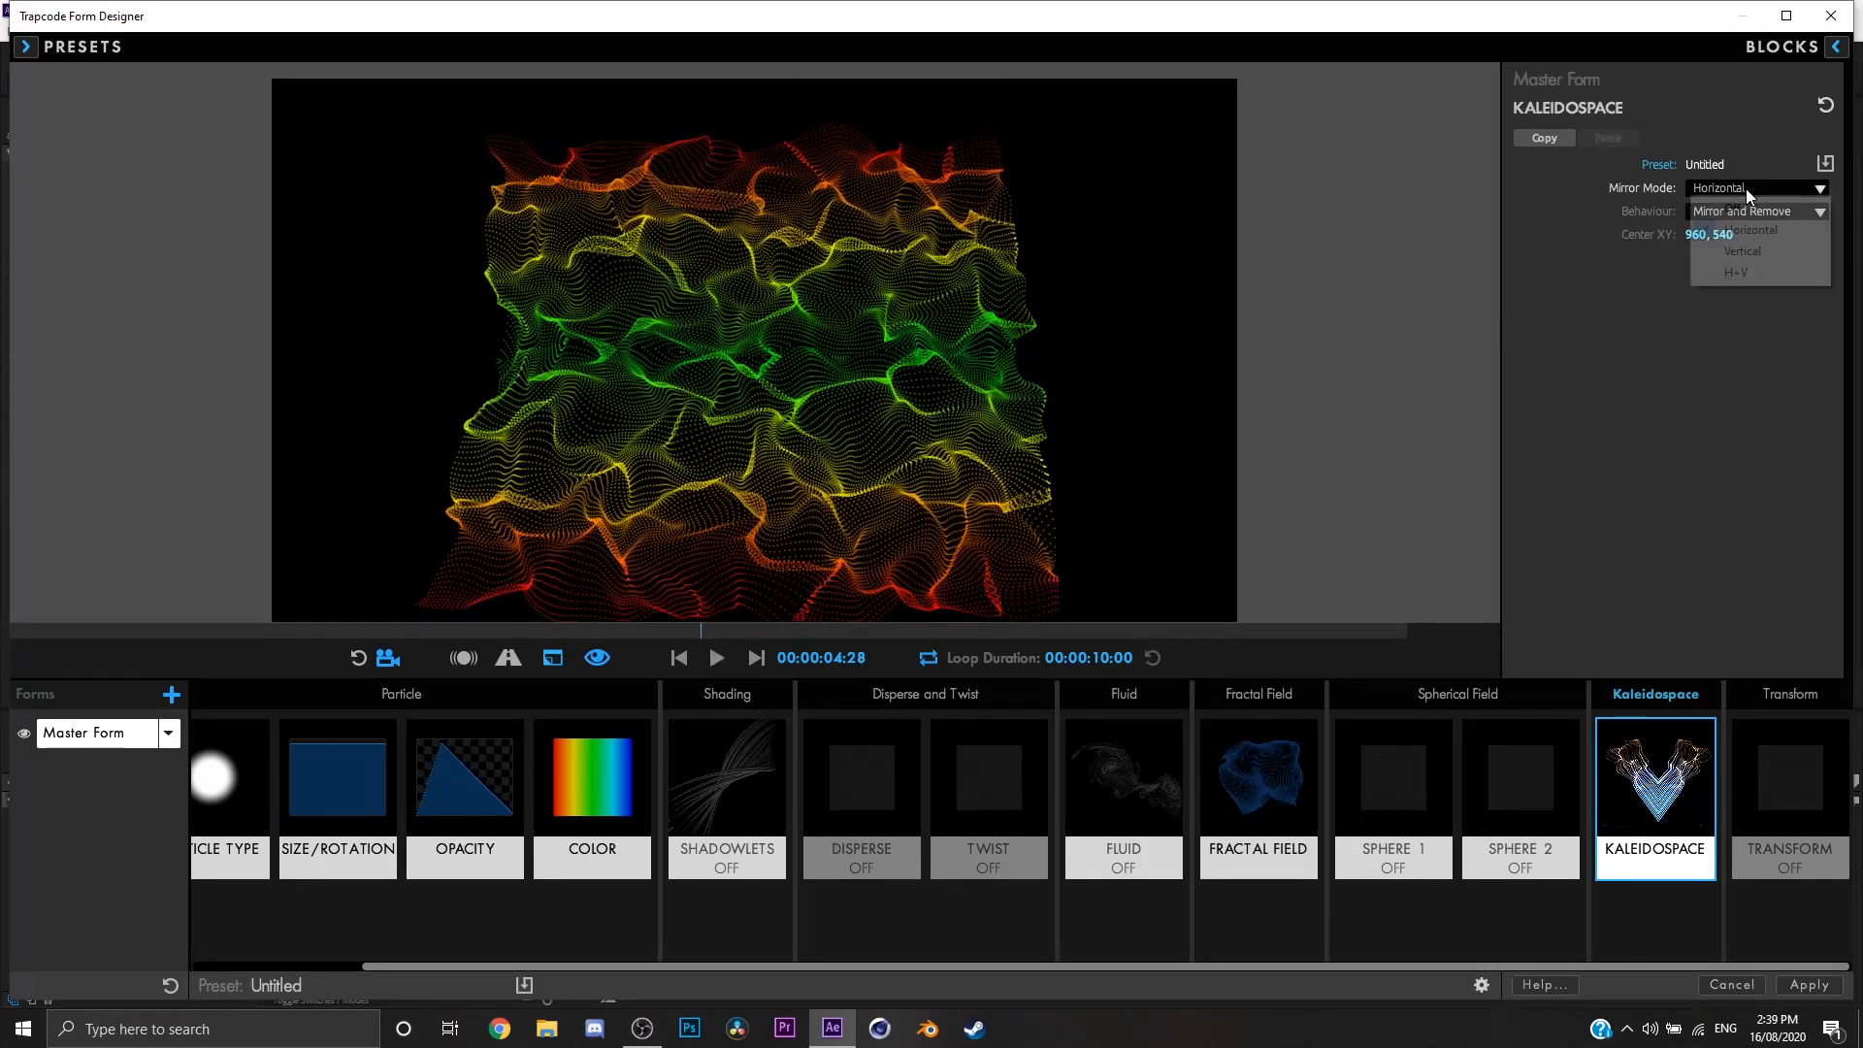
click(1737, 249)
key(space)
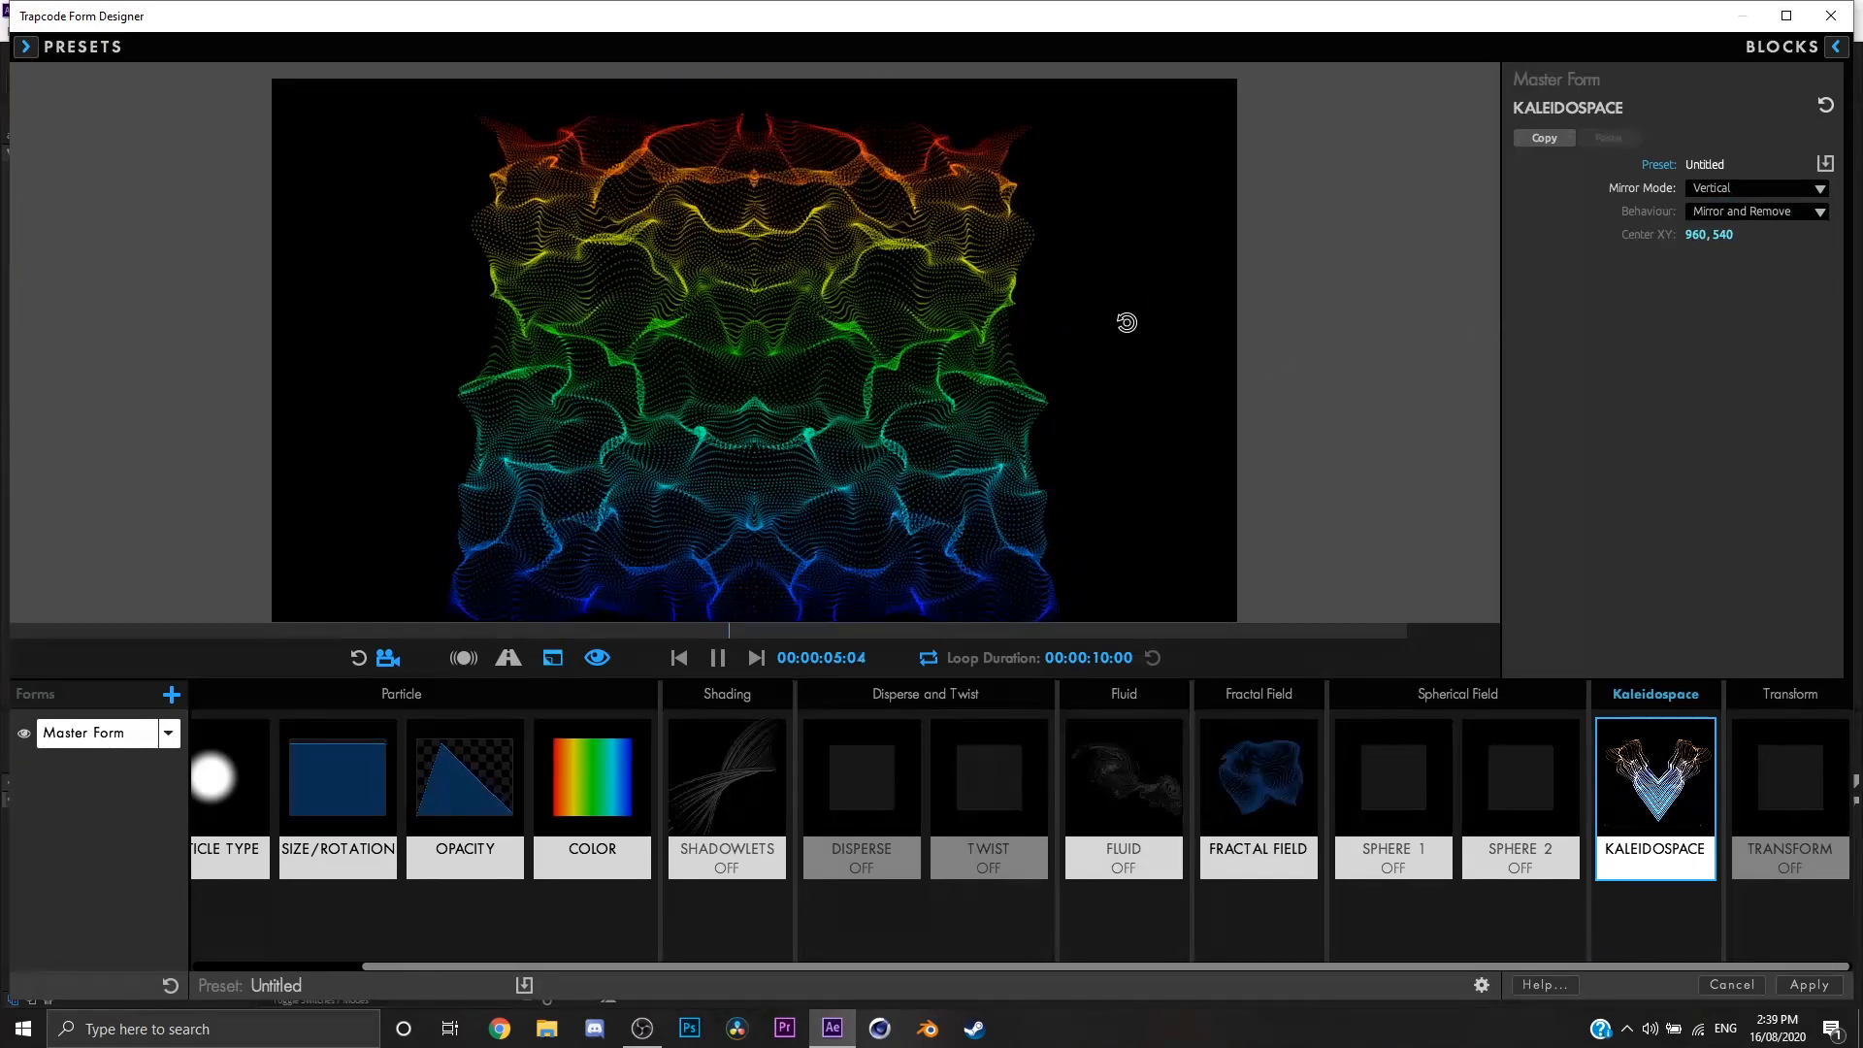
click(1744, 195)
click(1737, 273)
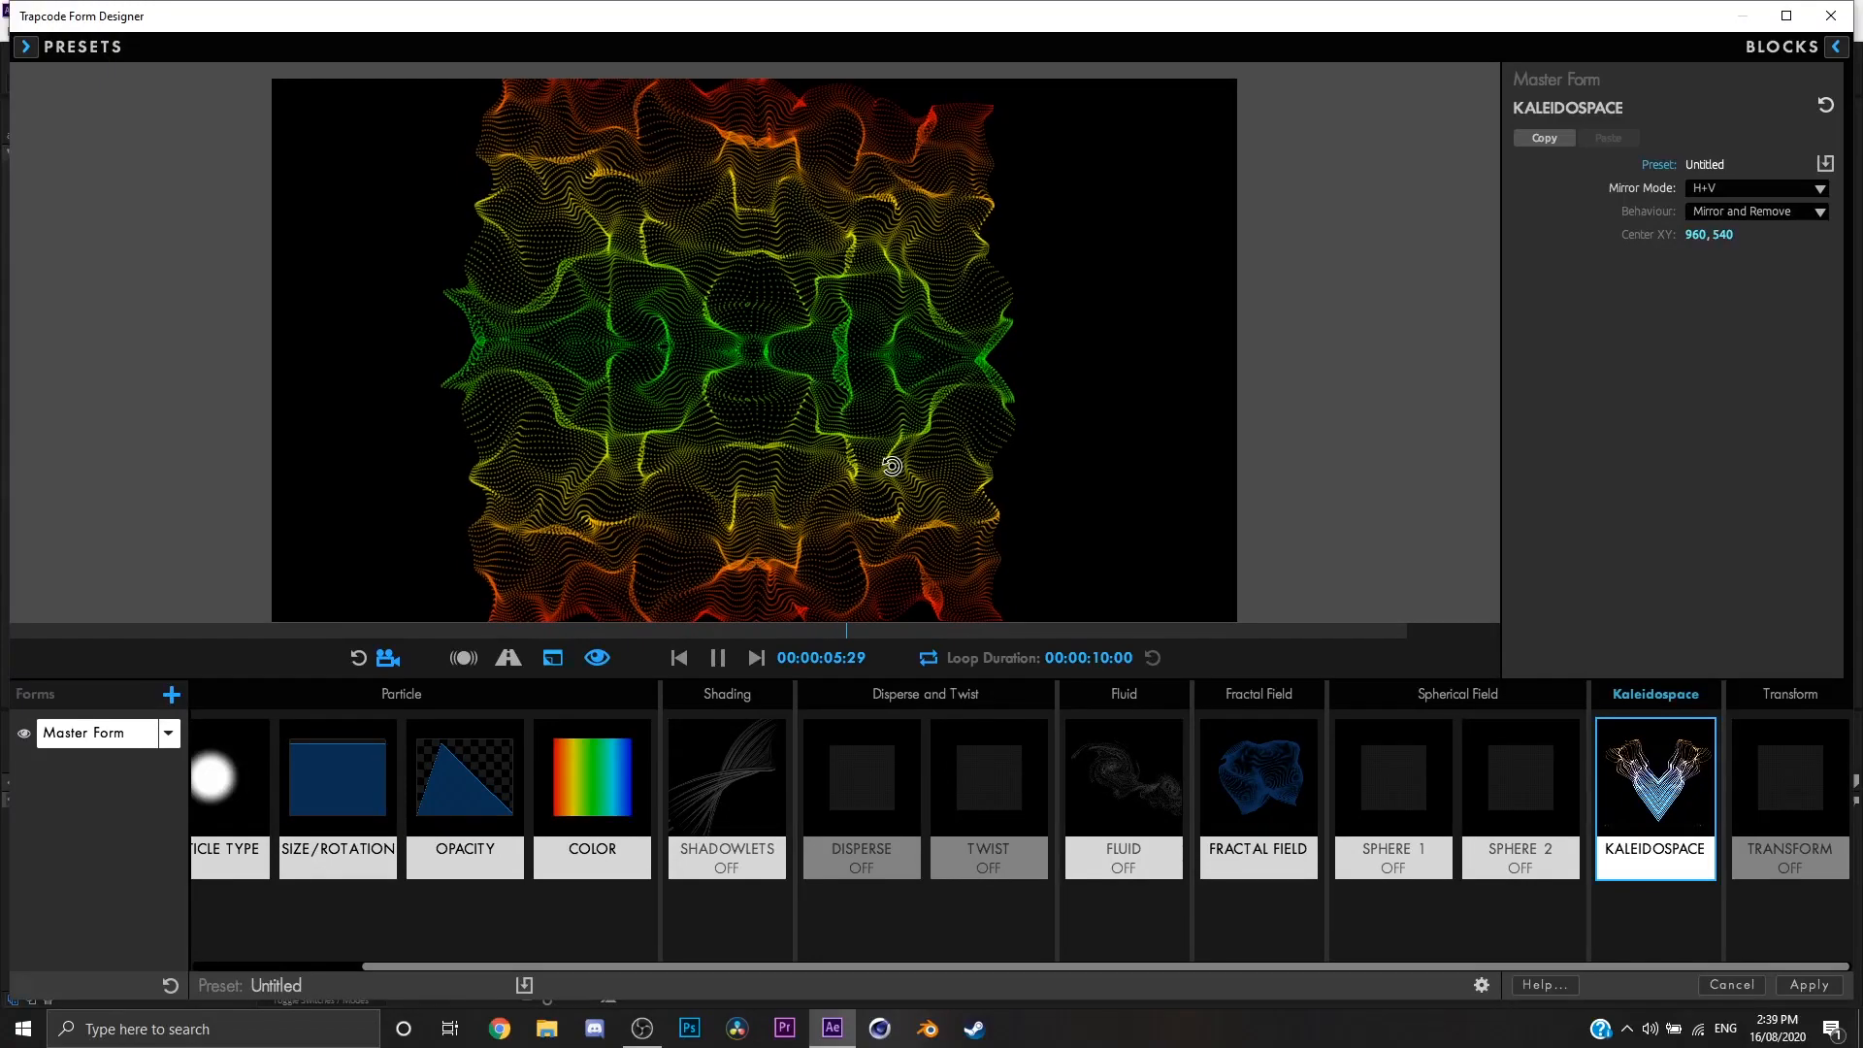
Step: Set the Kaleidospace Behaviour to Mirror Everything with Mirror Mode Horizontal, and view the form from the side
click(1789, 213)
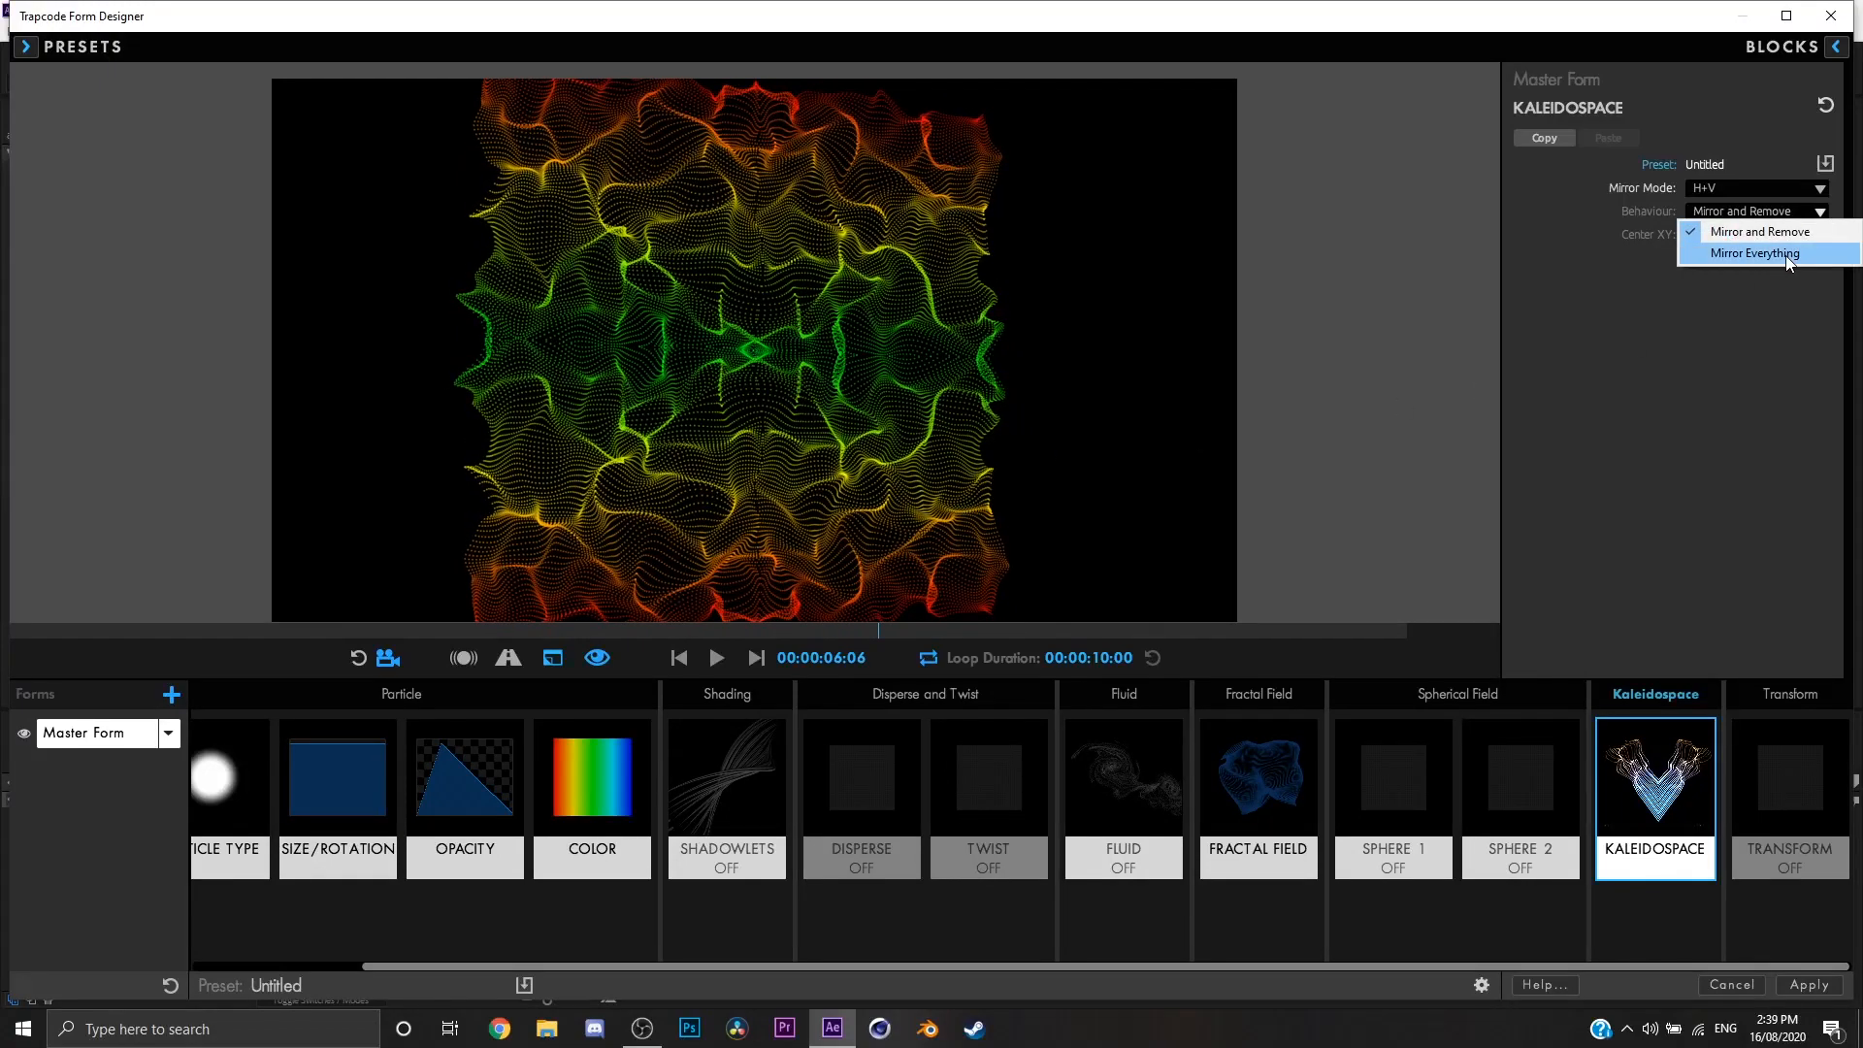
click(1785, 253)
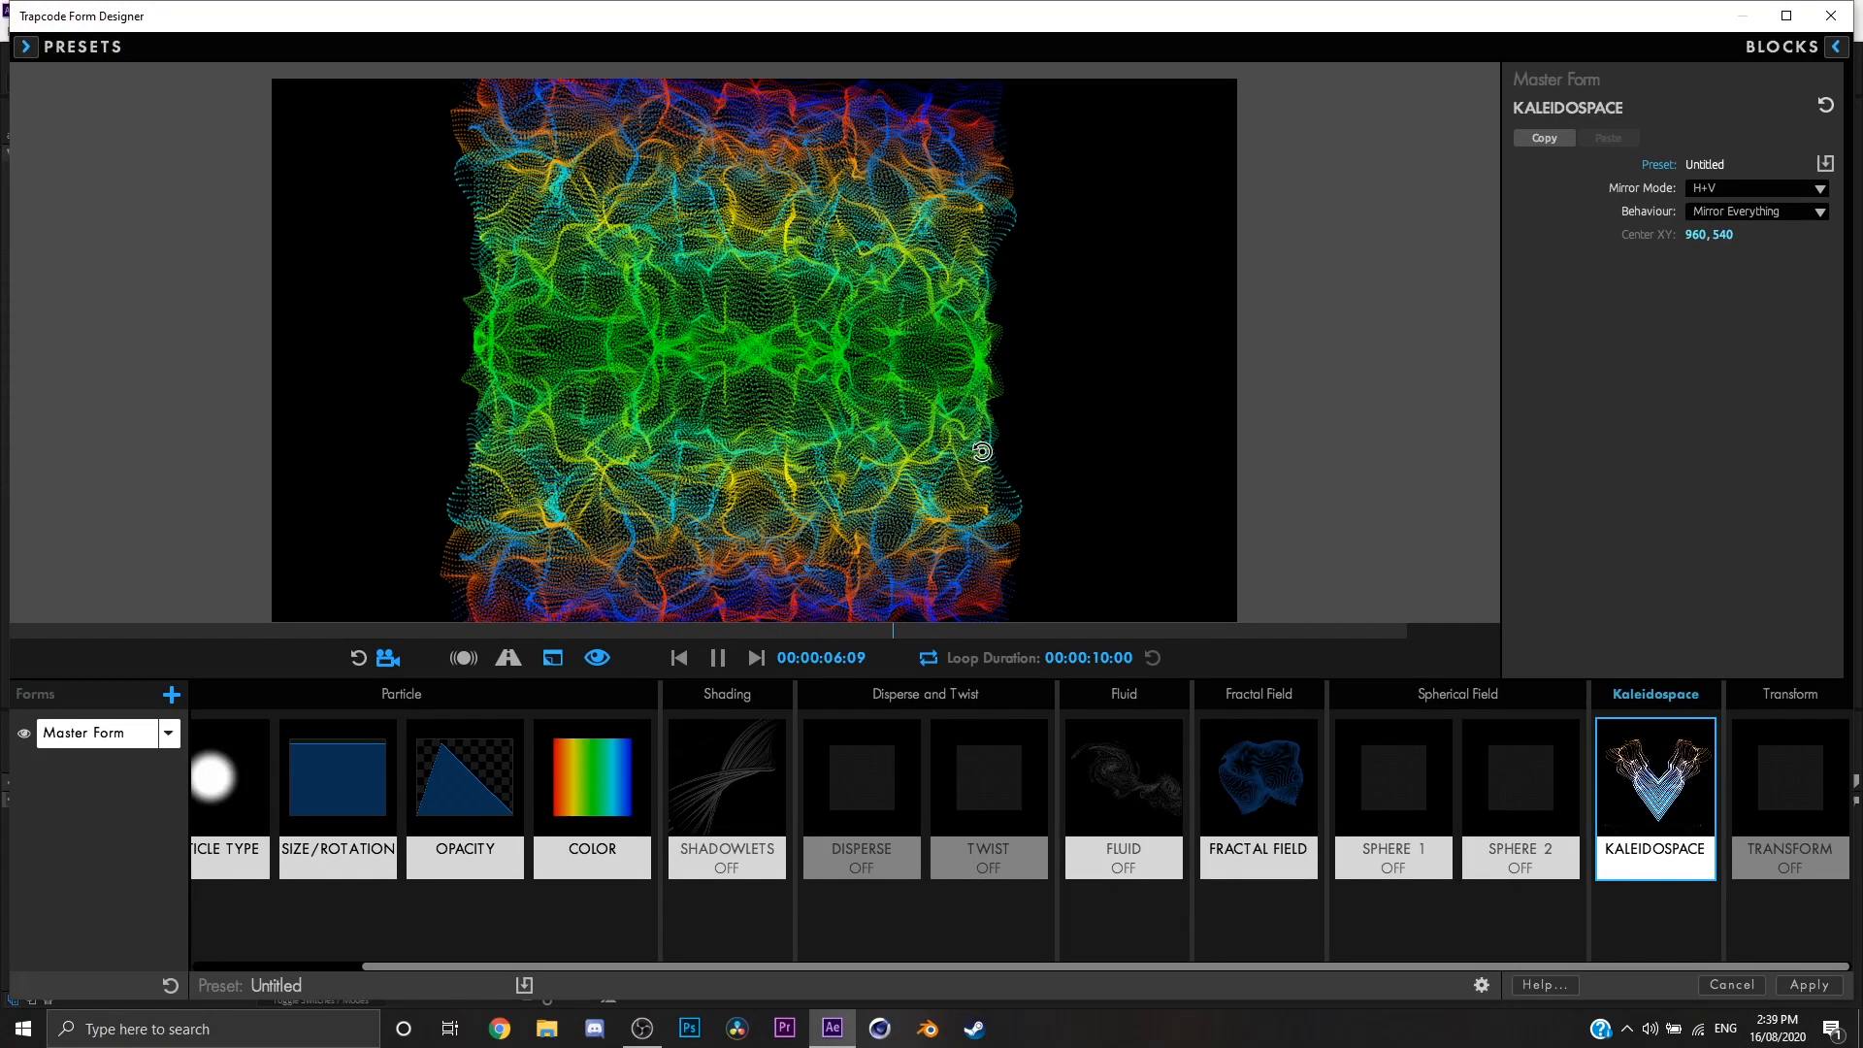
click(1739, 213)
click(1737, 213)
click(1739, 191)
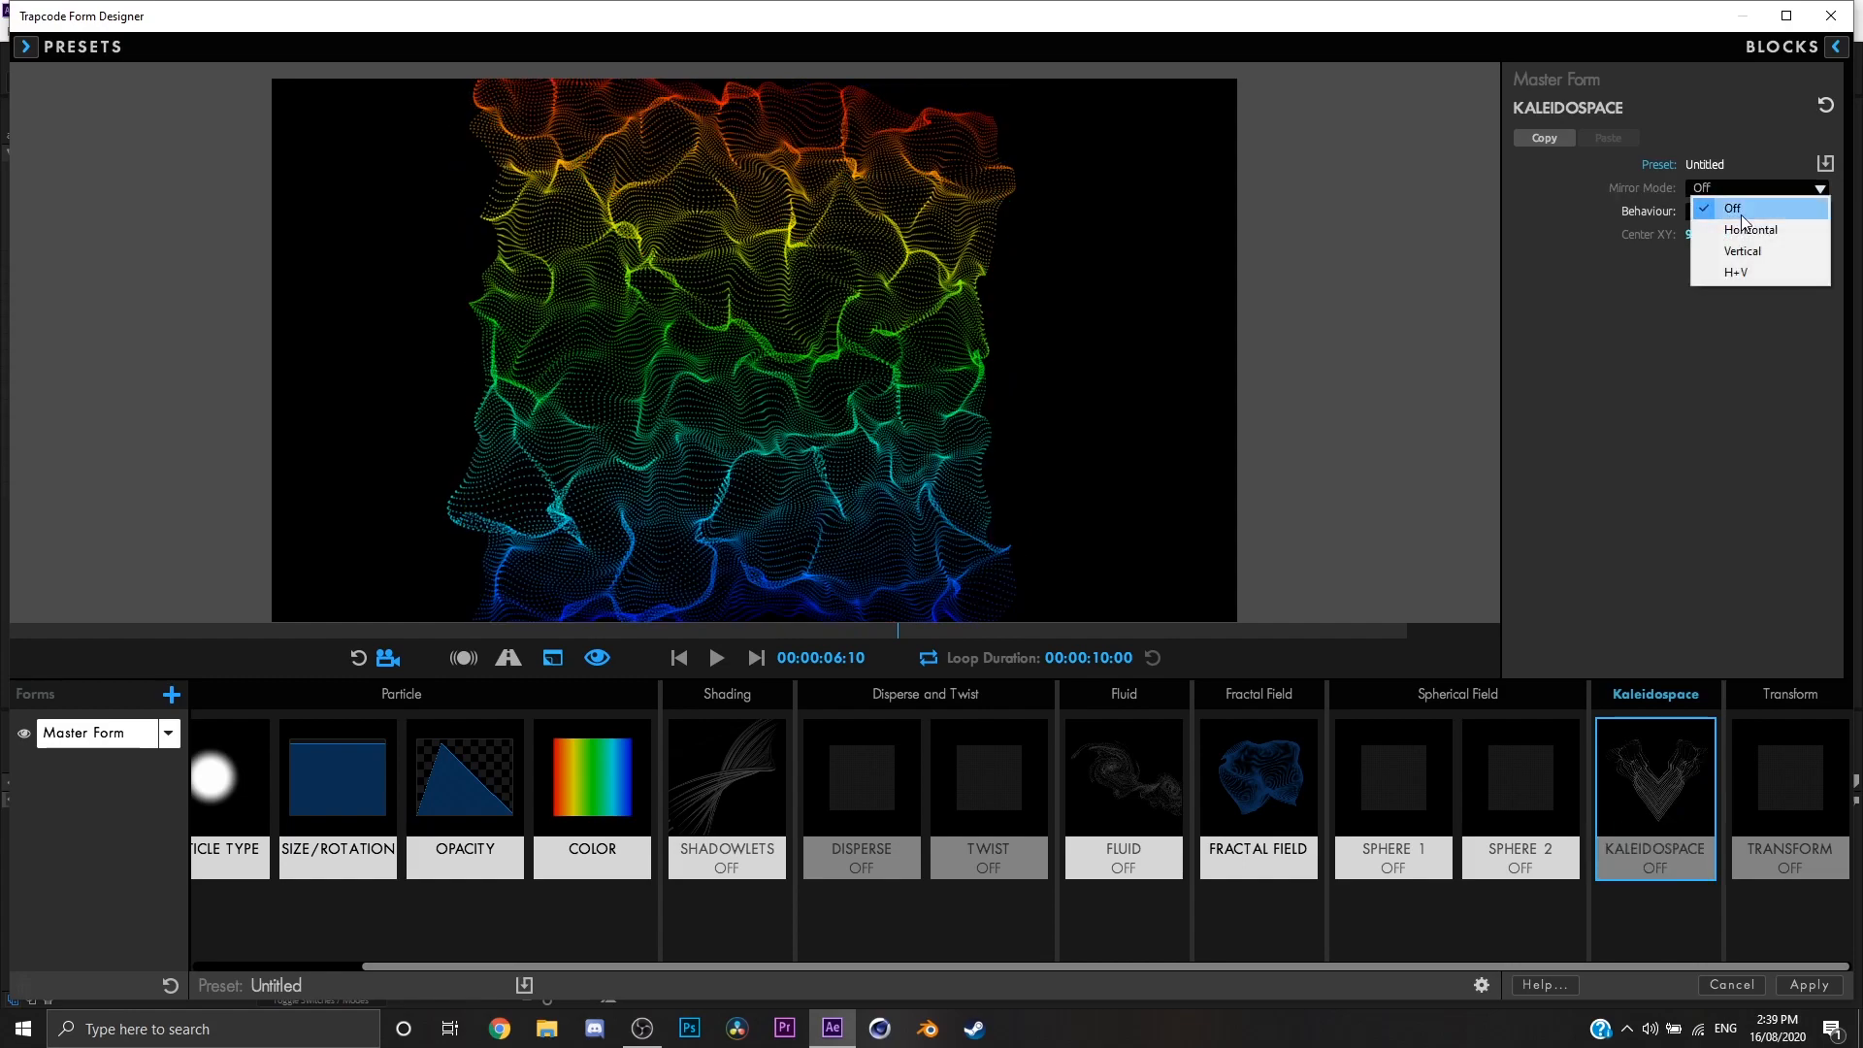
click(1744, 229)
drag(1011, 395, 1065, 373)
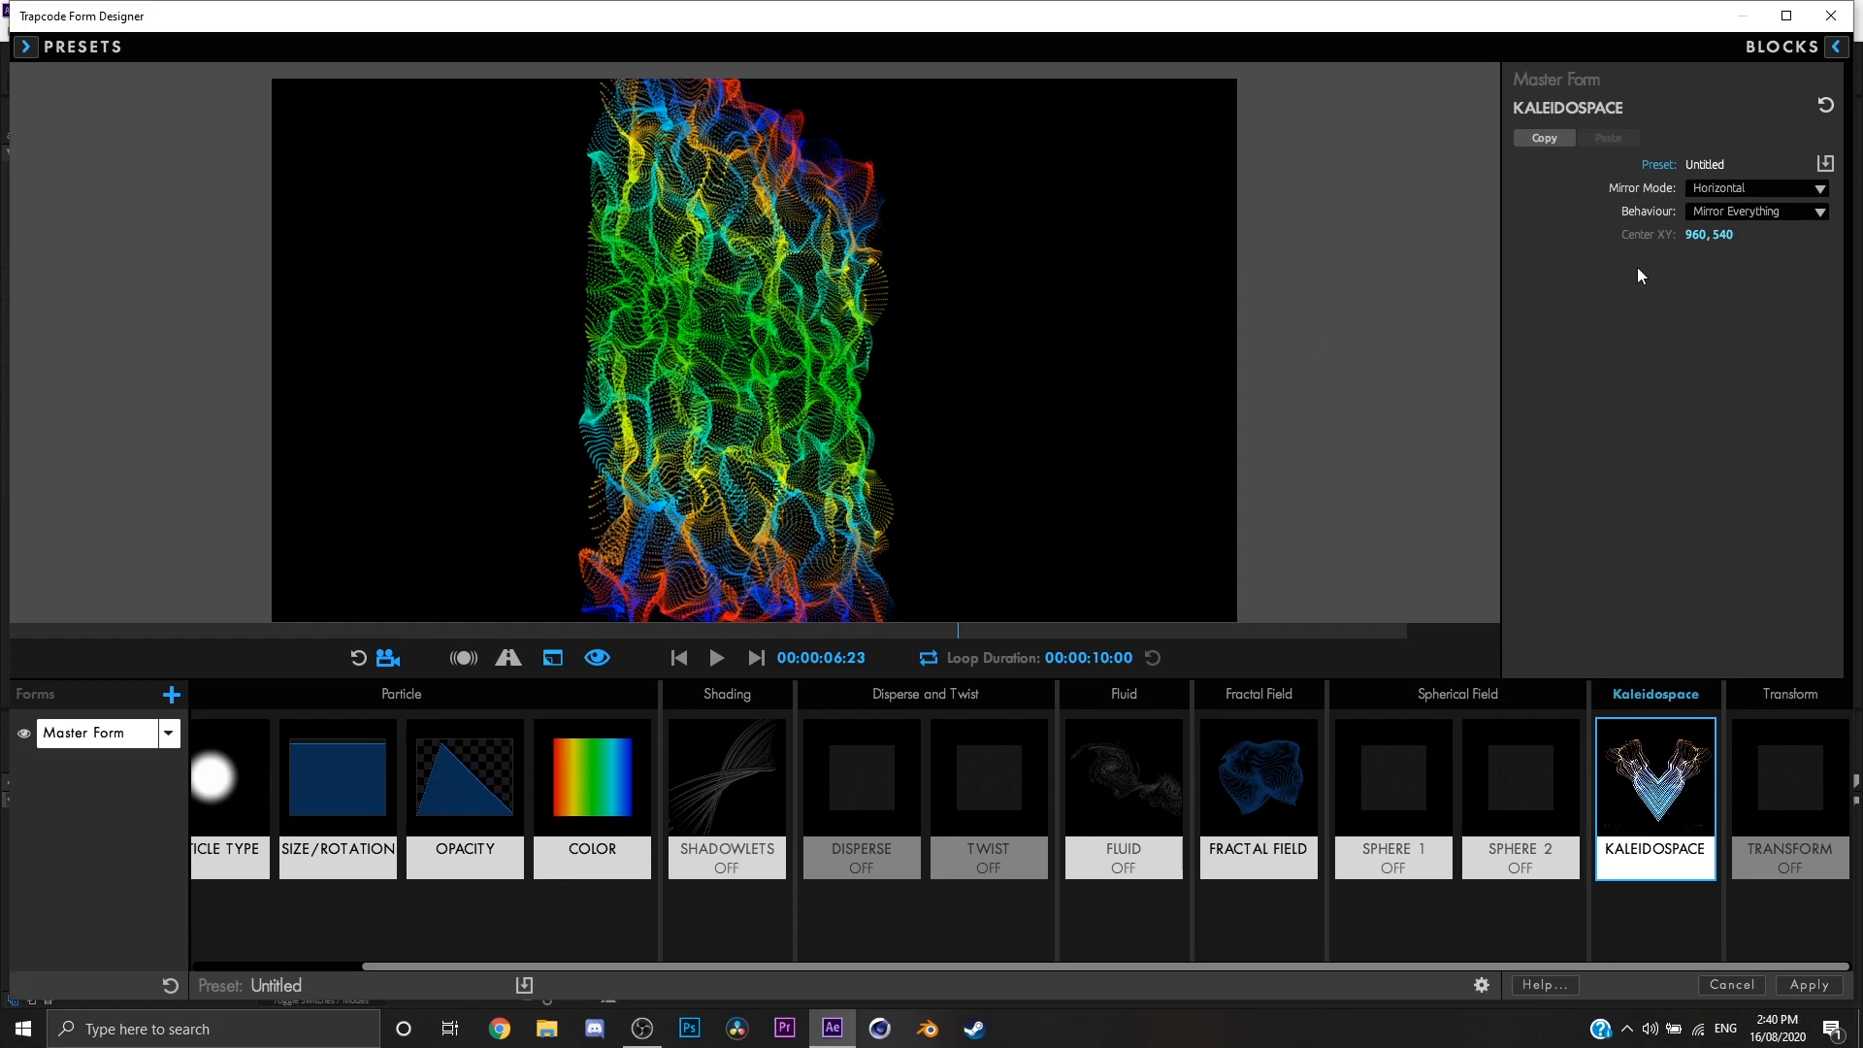
Step: Shift the Kaleidospace Center XY to 1003, 540 and set the Mirror Mode to Off
mouse_move(1729, 233)
mouse_down()
mouse_move(1701, 235)
mouse_move(1724, 235)
mouse_up()
key(ctrl+z)
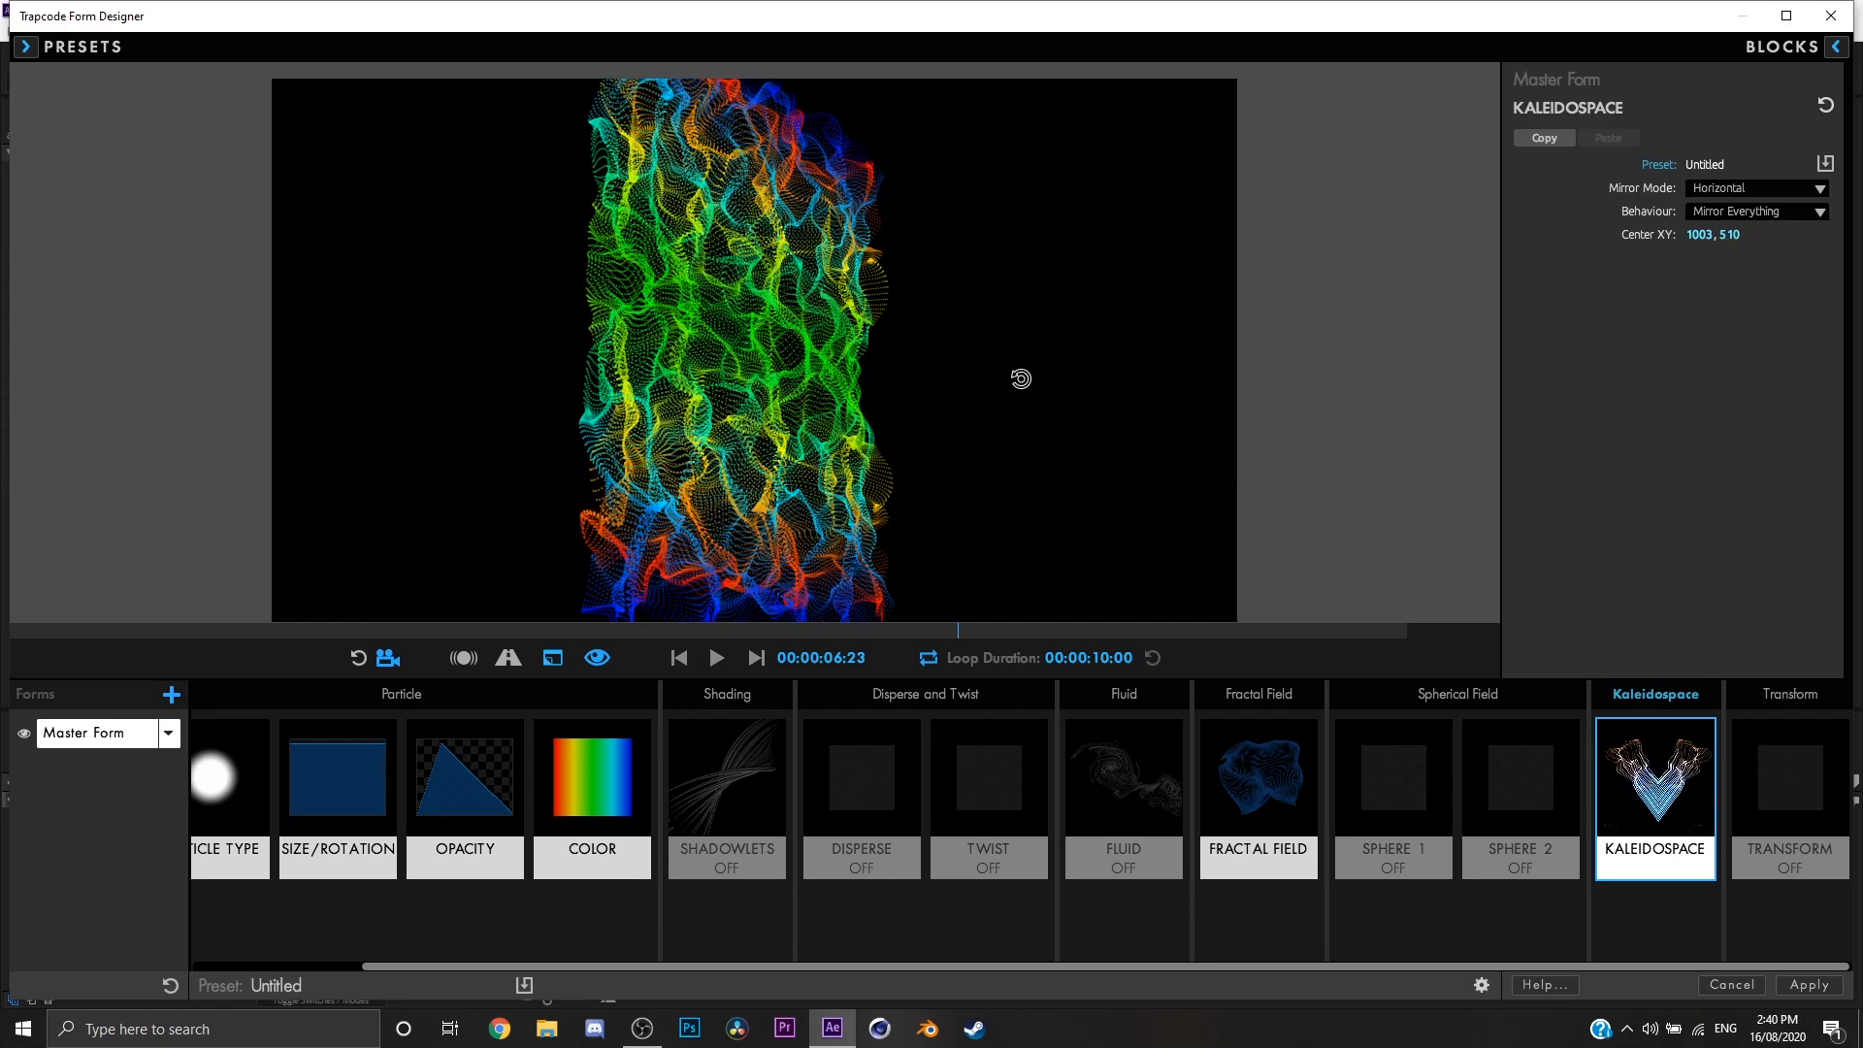
click(1773, 212)
click(1773, 212)
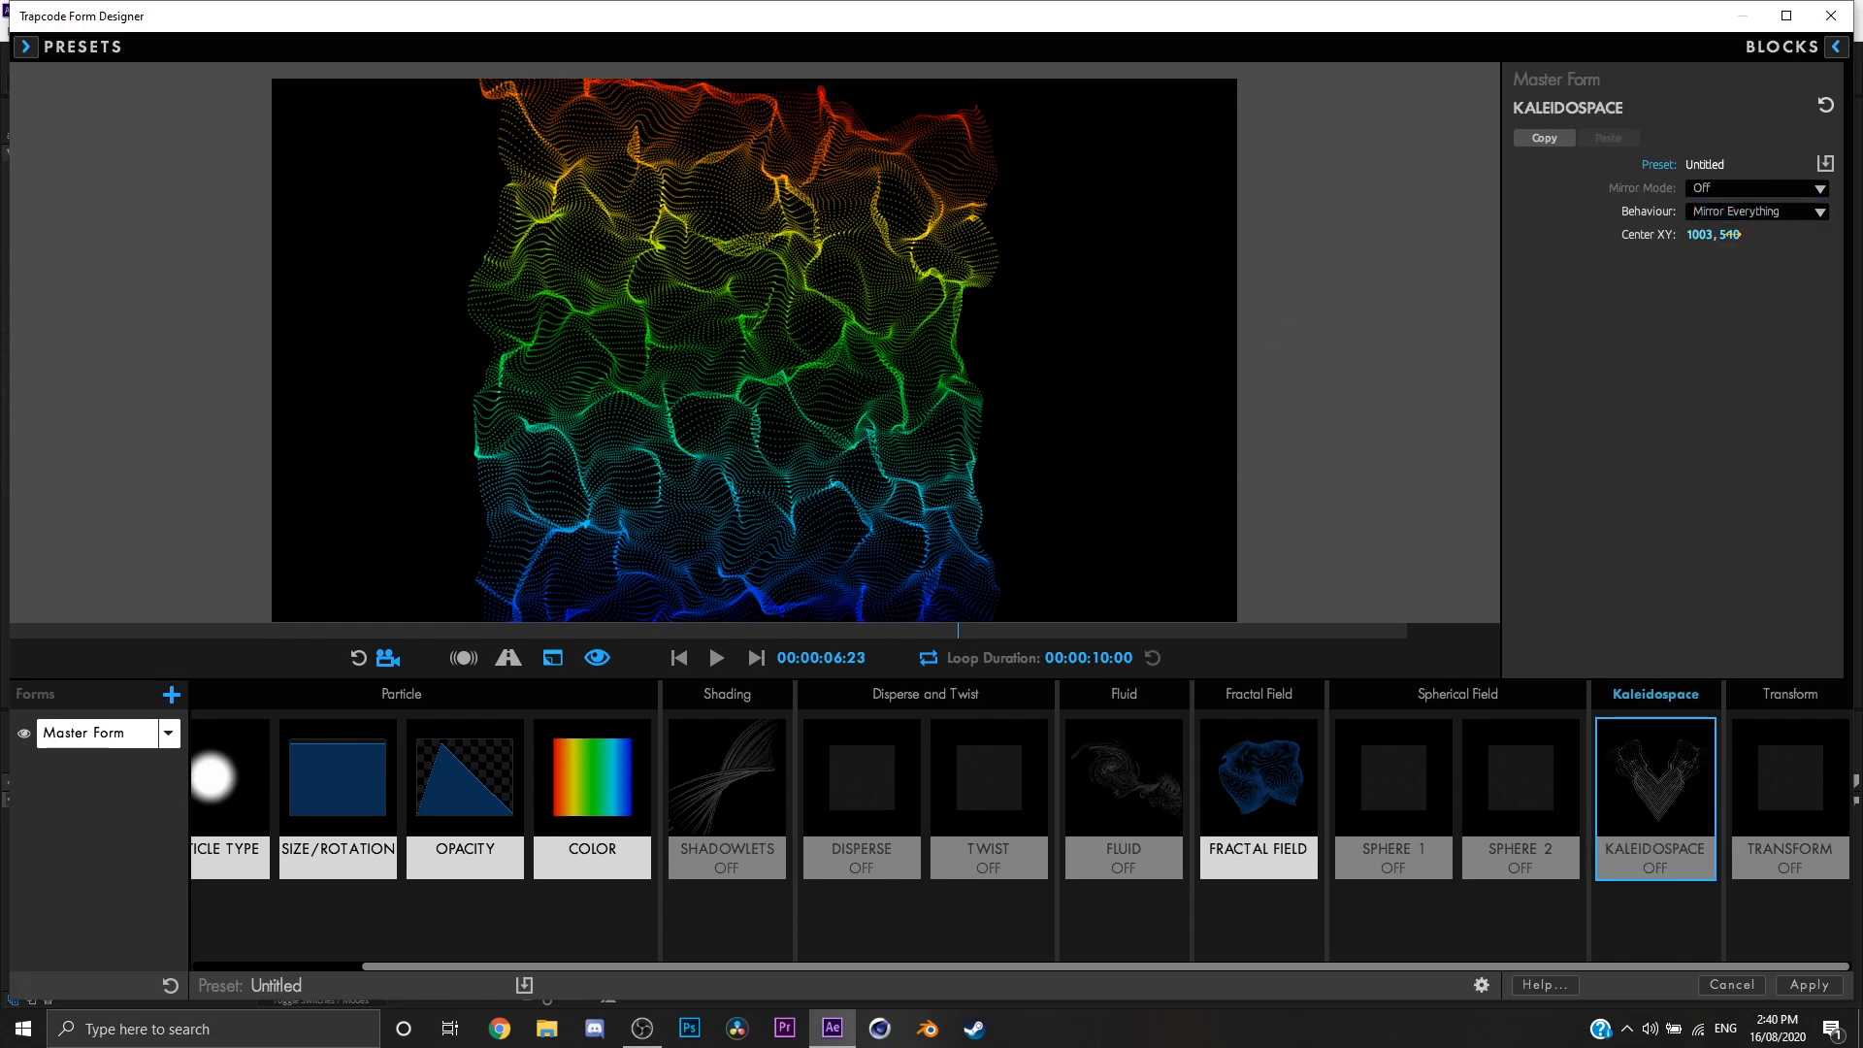
Step: Transform the form with Scale 67, Y Offset 100 and X/Y/Z Rotation W of -1x-212°, +1x+112° and 0x-52°
click(1813, 831)
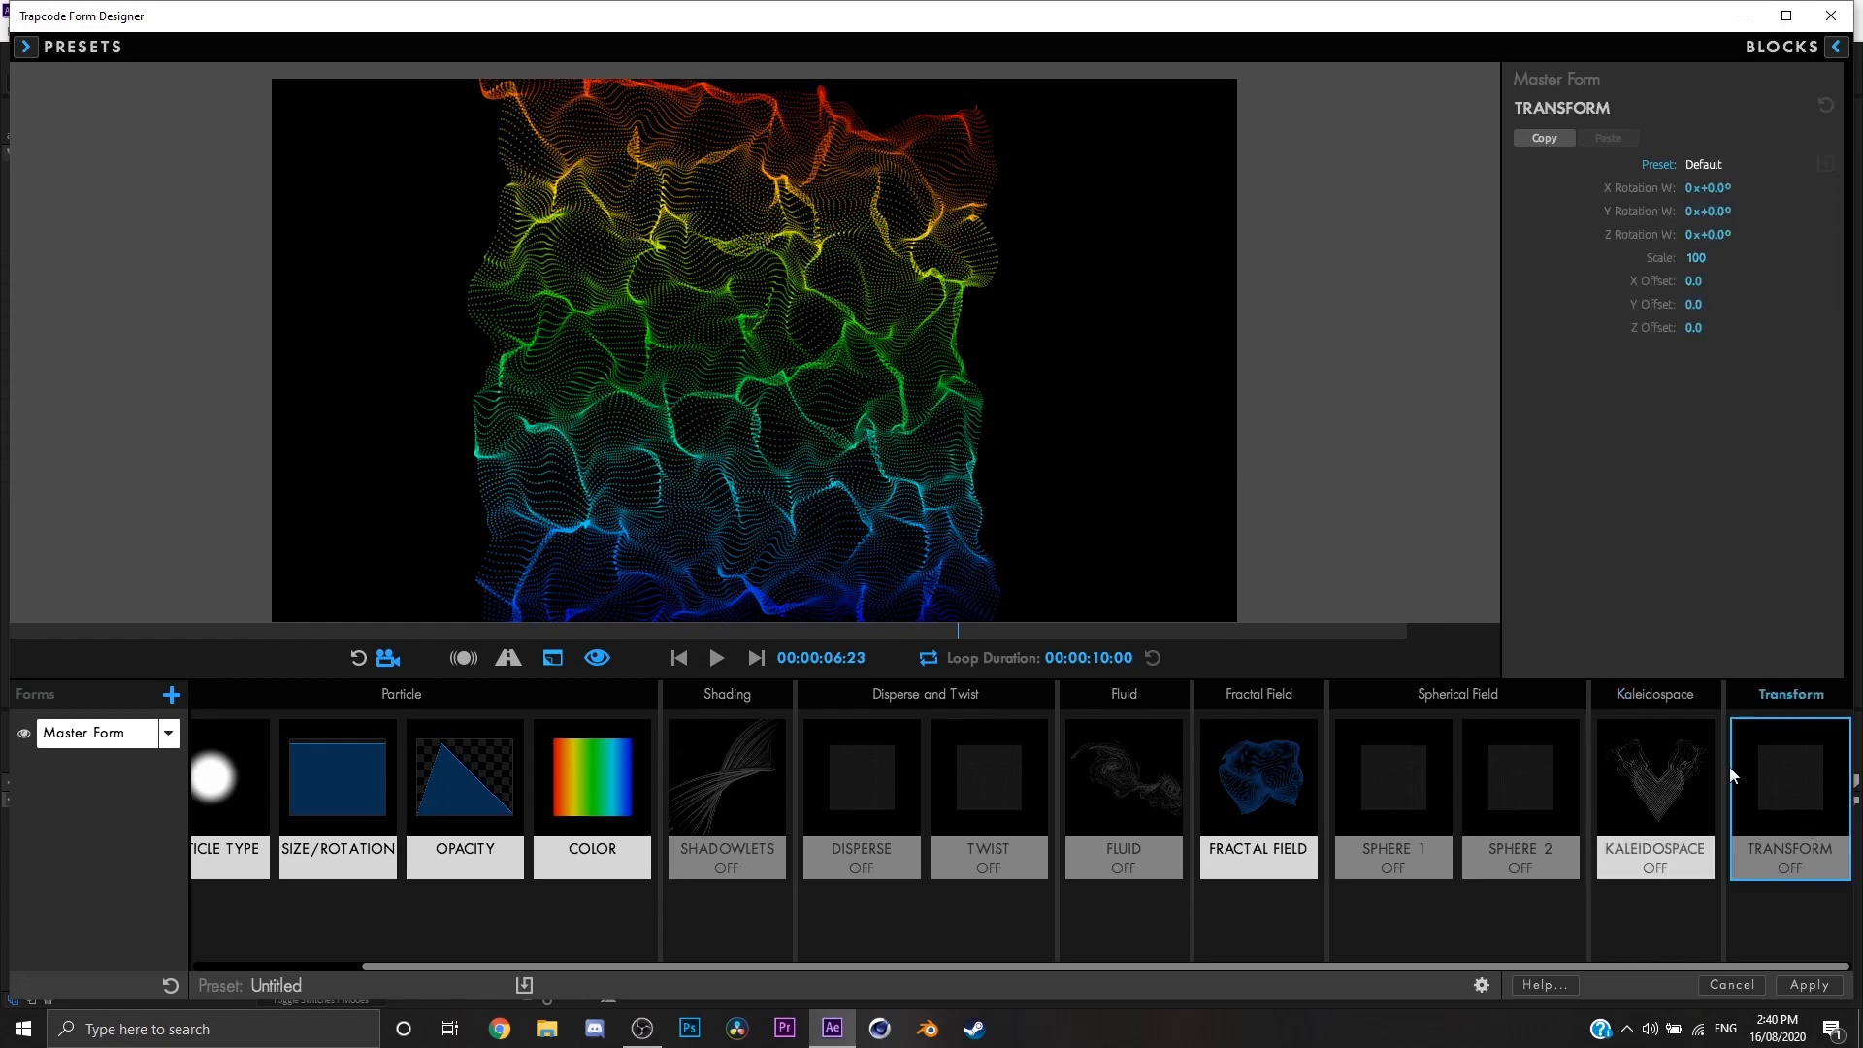
drag(1705, 280, 1589, 280)
key(ctrl+z)
drag(1713, 305, 1811, 304)
drag(1702, 258, 1859, 211)
drag(1716, 189, 1093, 477)
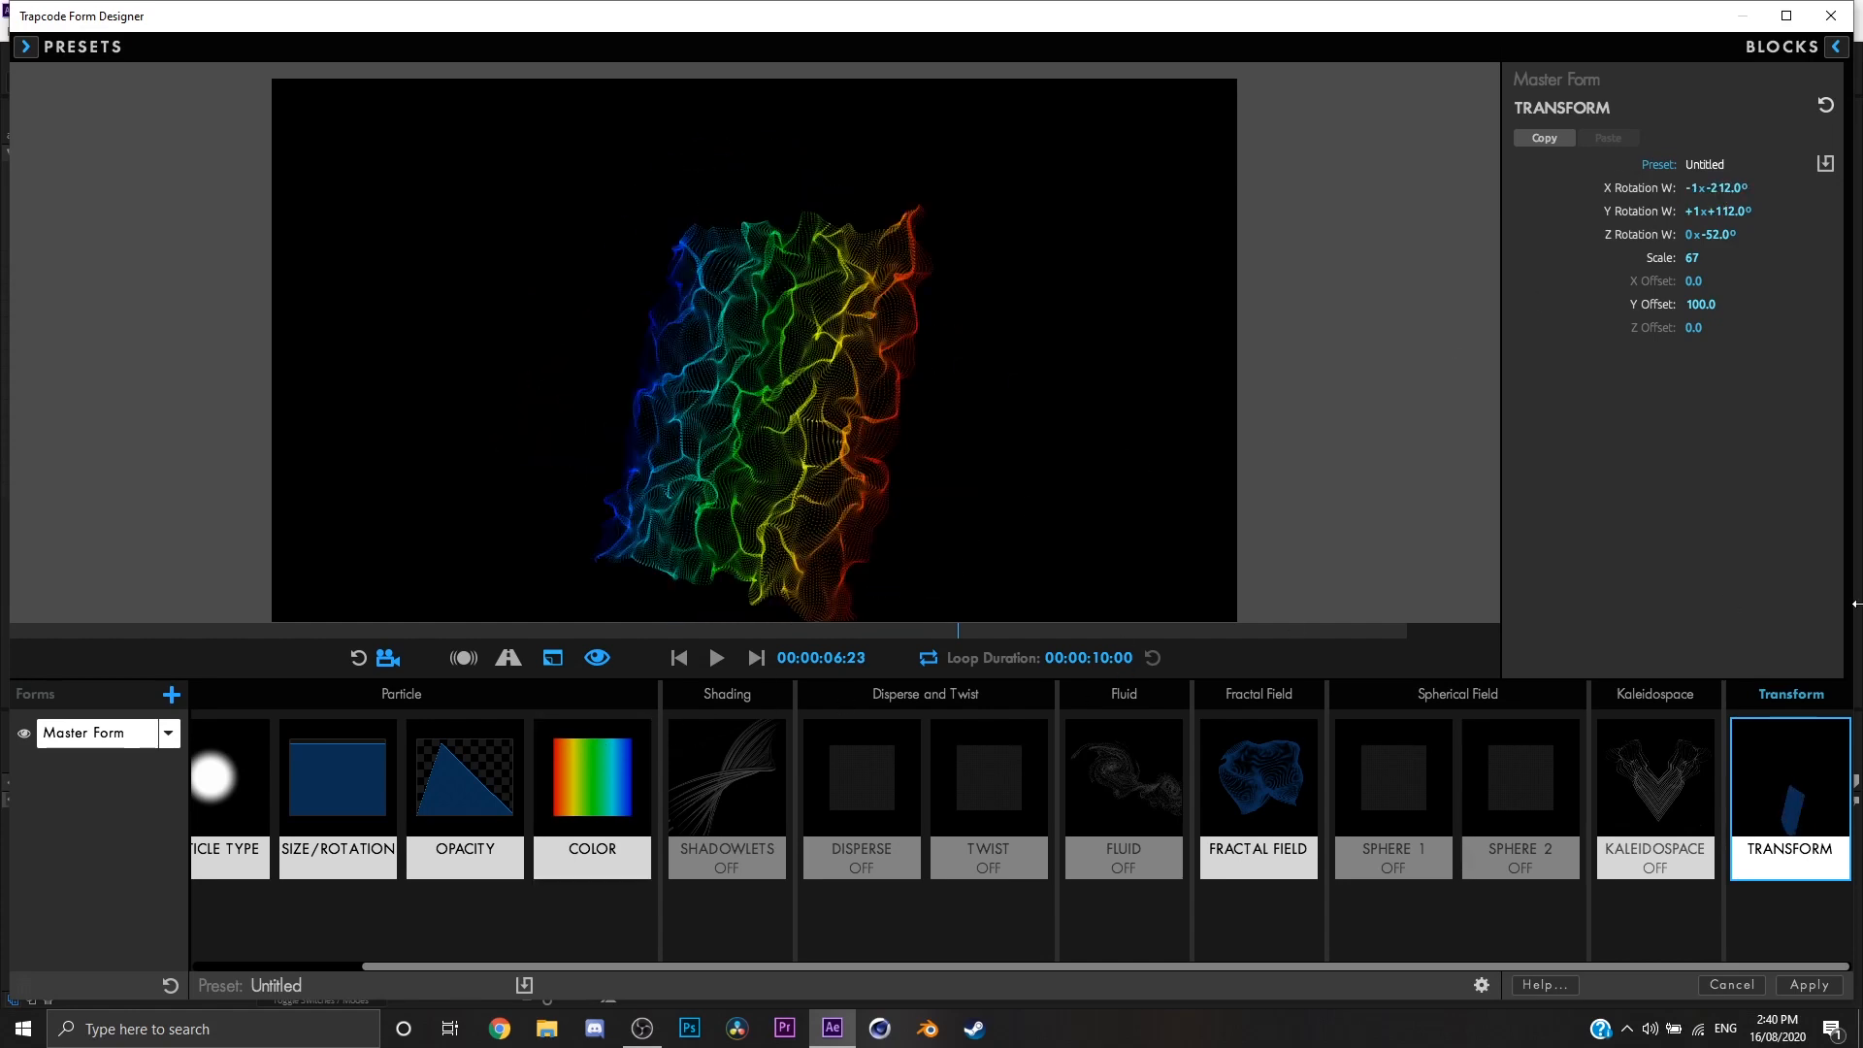
Step: Browse the single and multiple form presets and load the Rainbow Slant preset
click(23, 46)
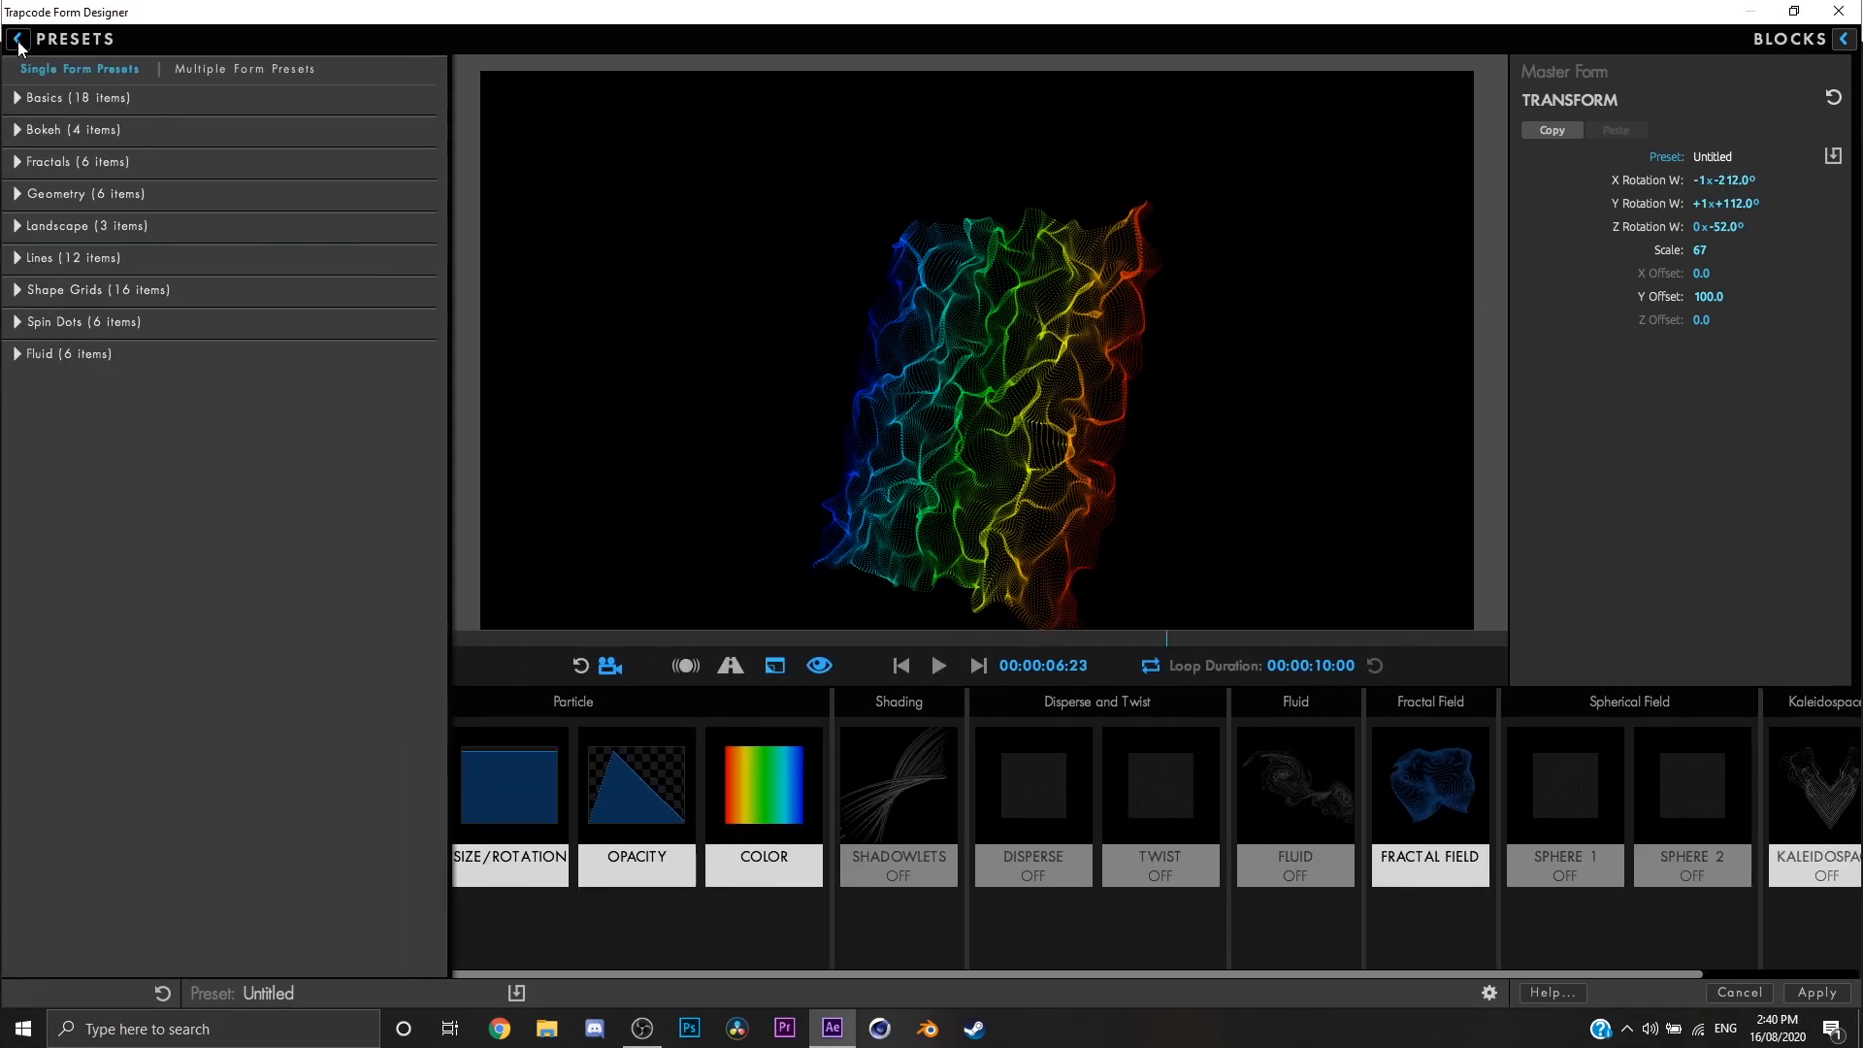
click(30, 165)
click(30, 165)
click(14, 355)
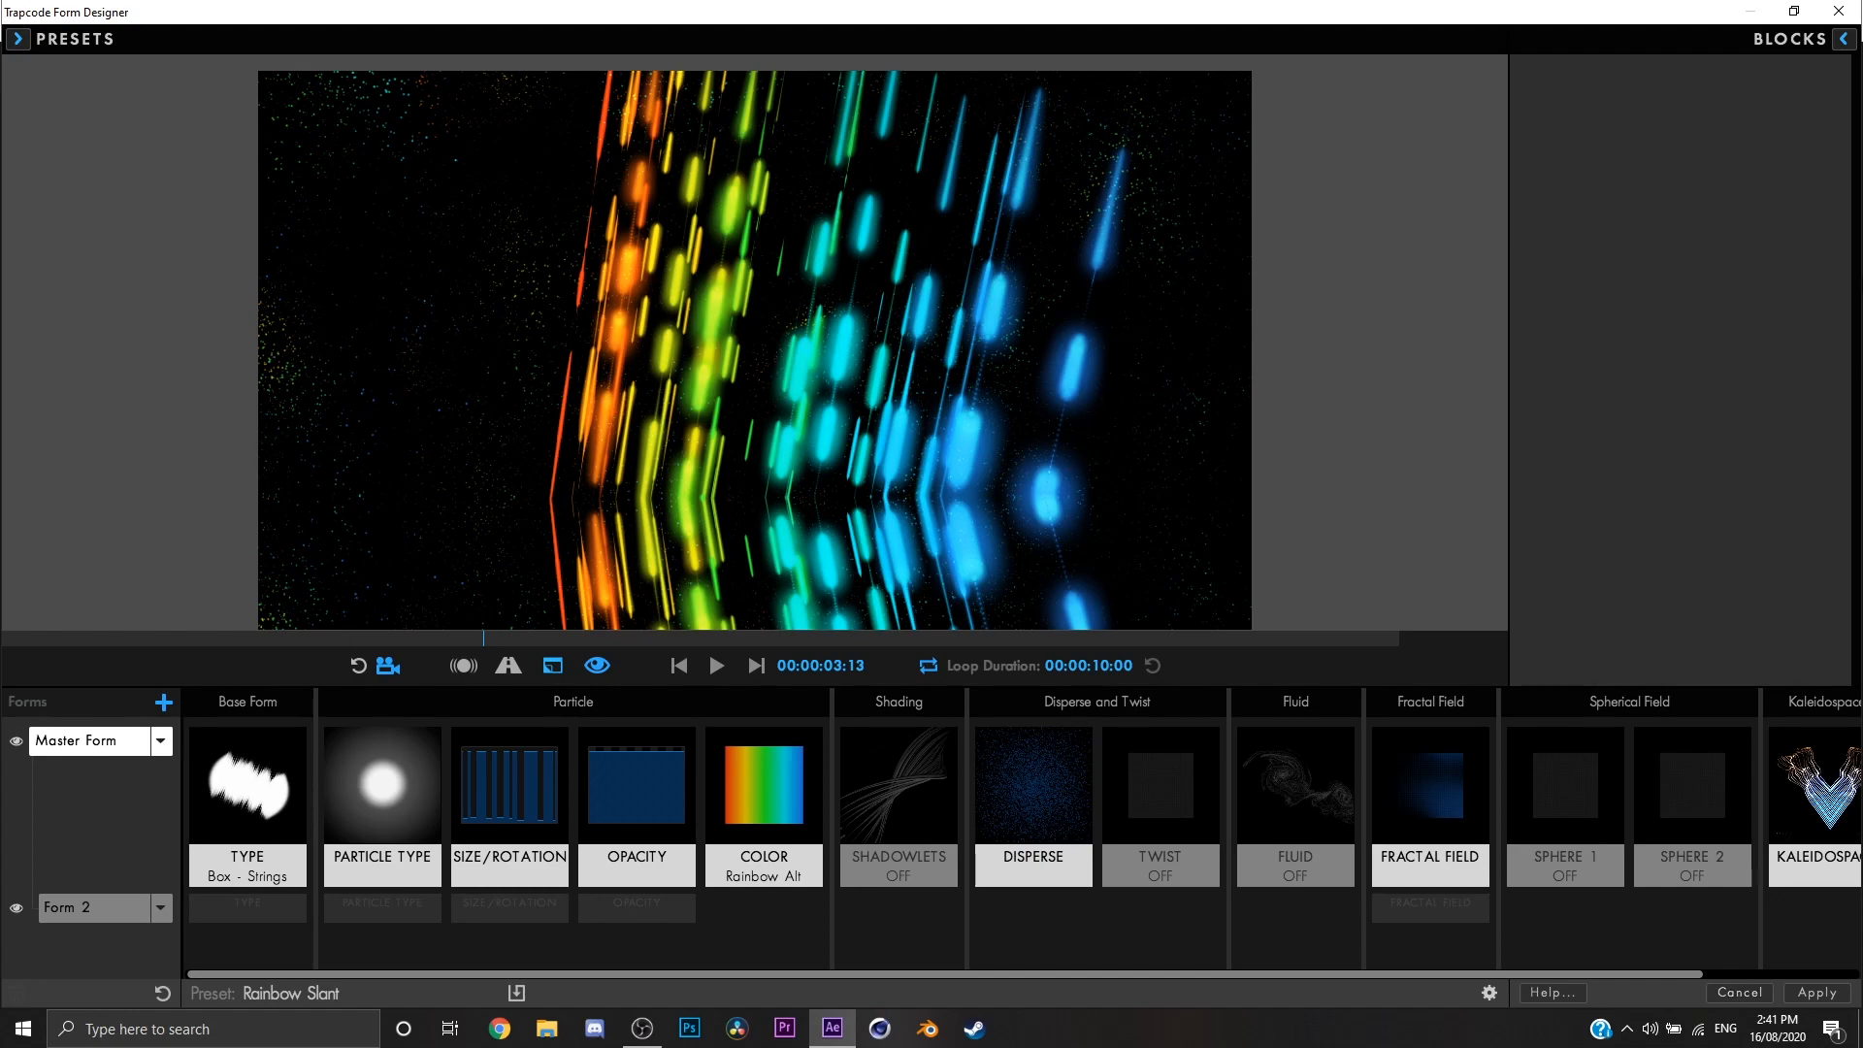
Step: Look through the Transform, Disperse and Twist, Shading and Particle block presets, including size, opacity and color
click(1841, 41)
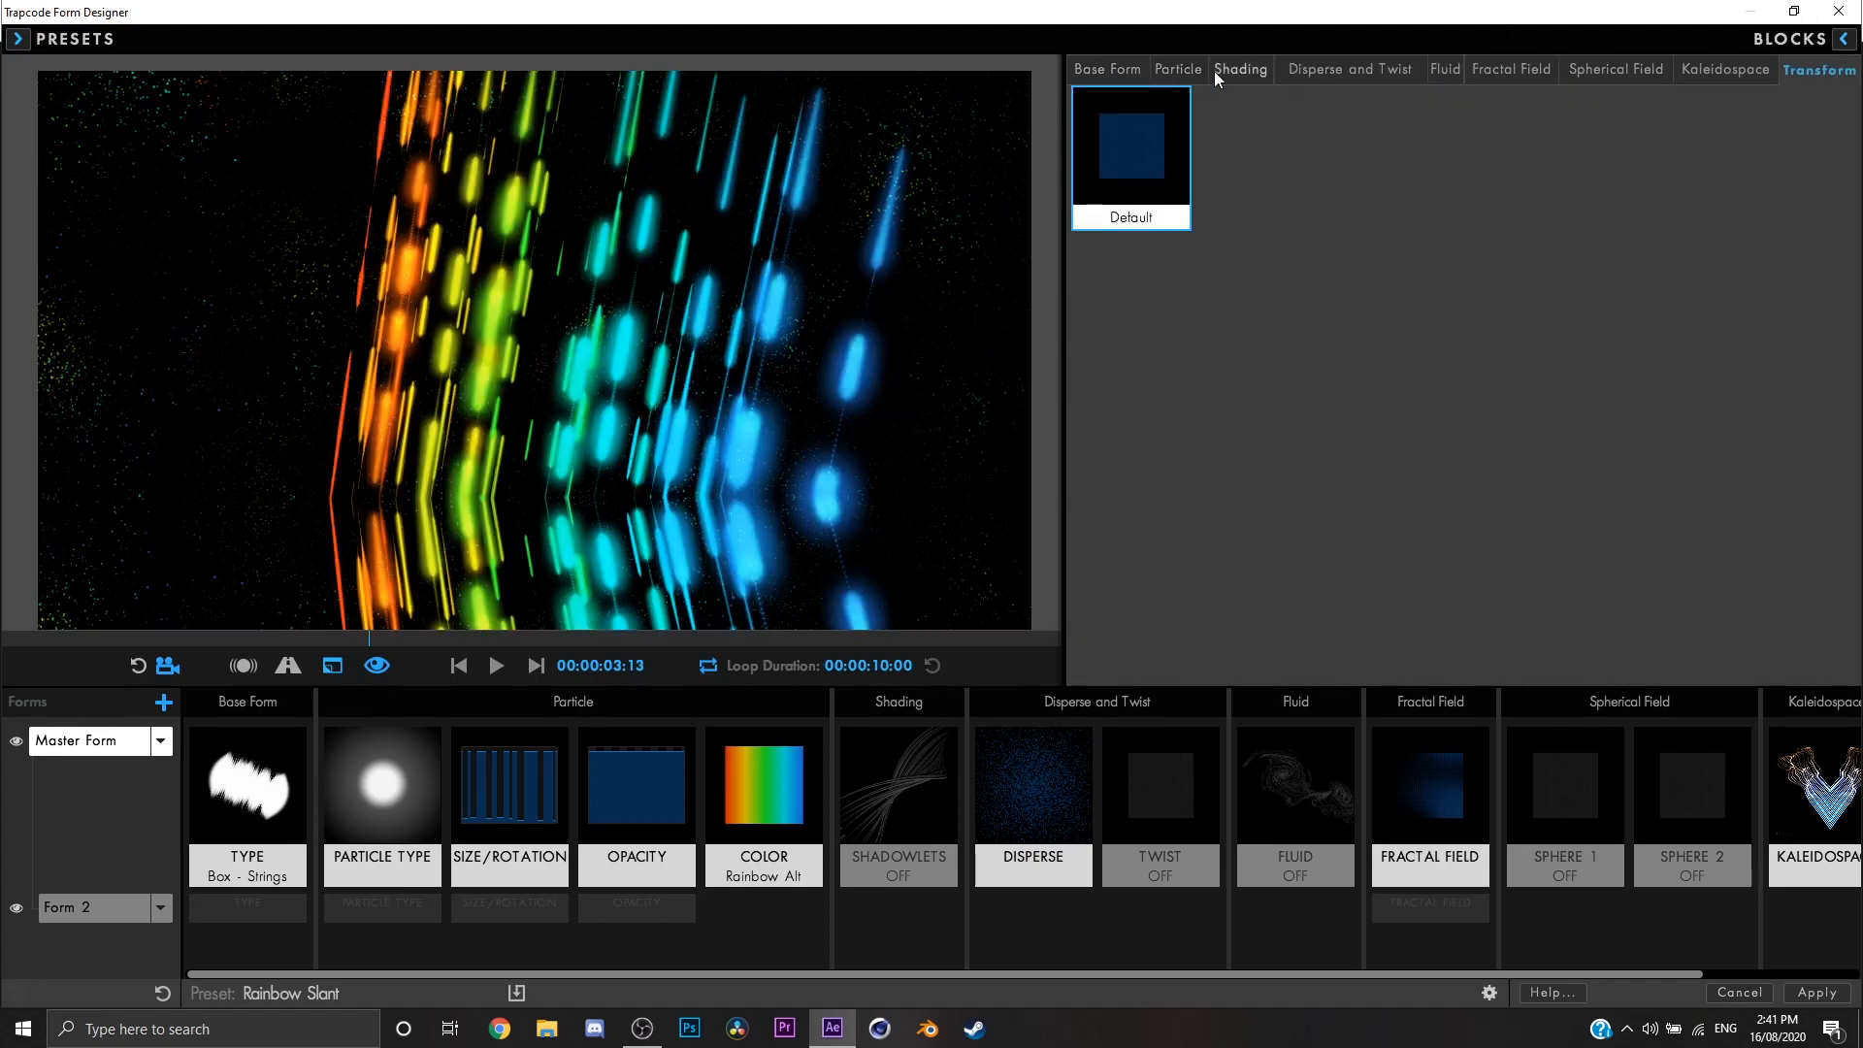
click(17, 40)
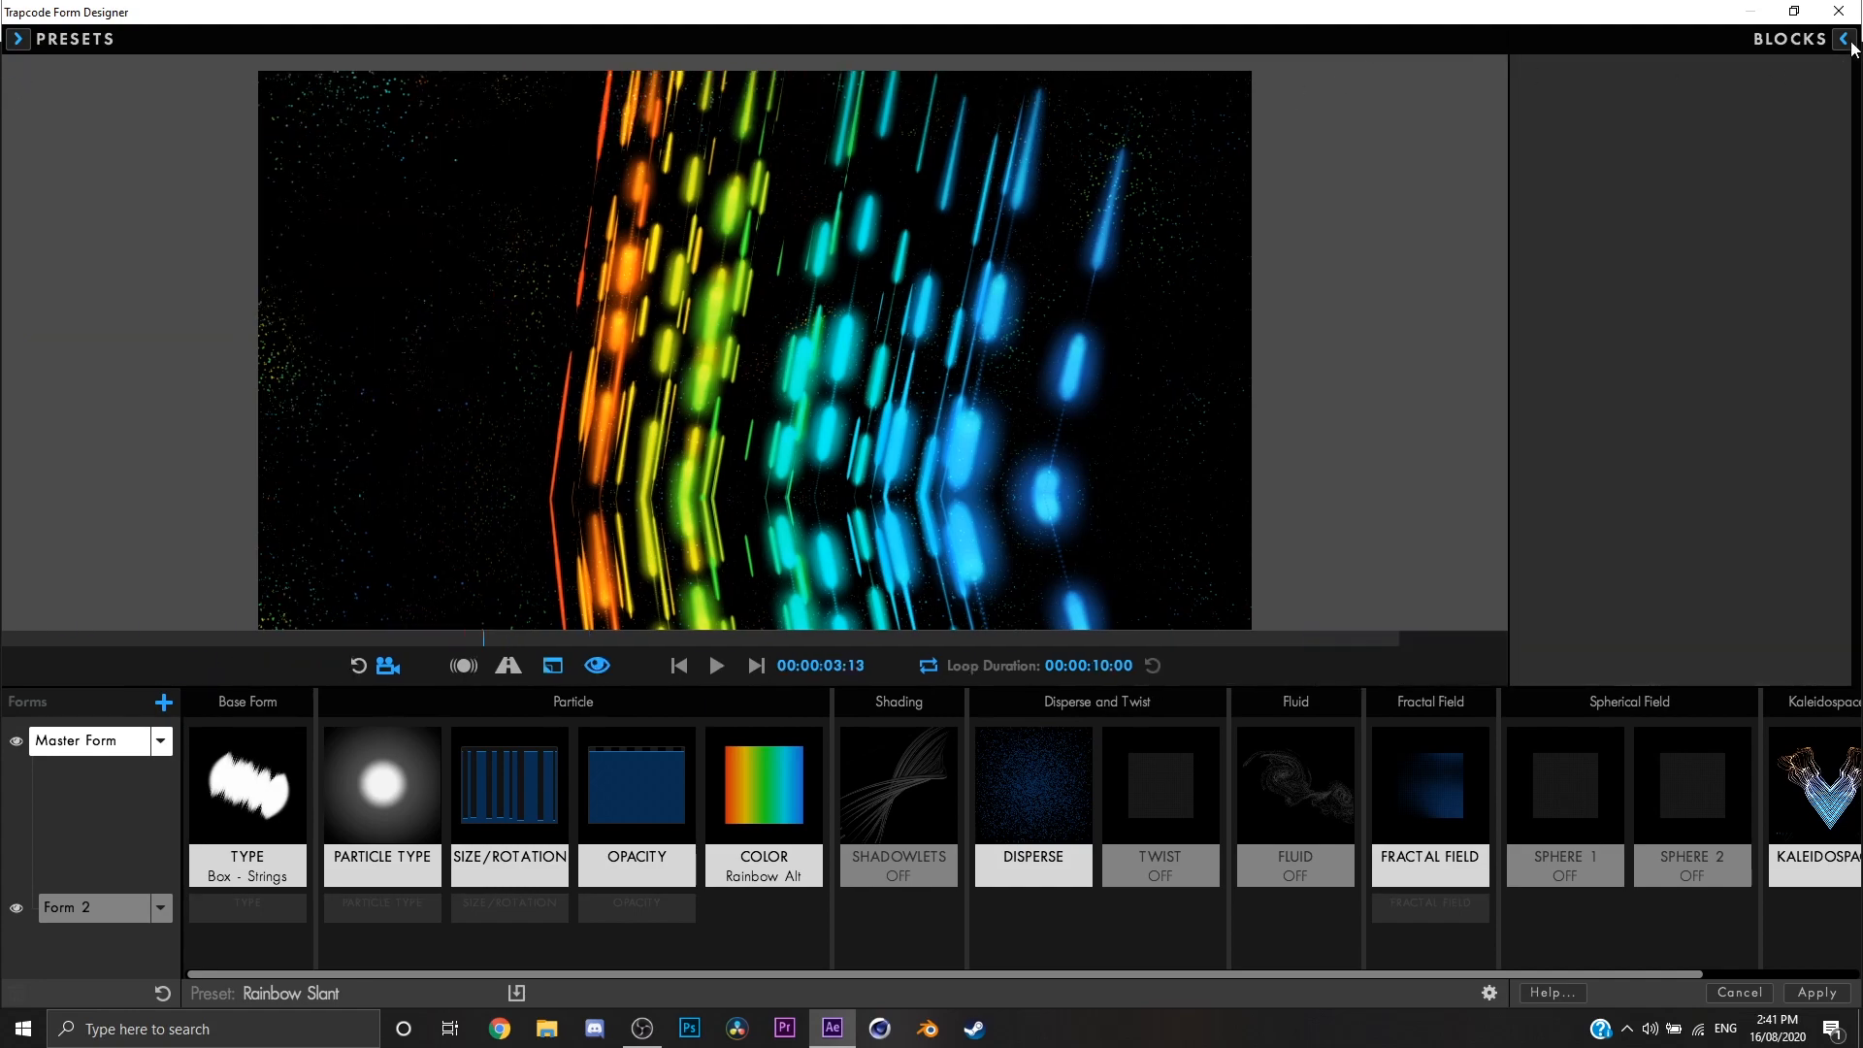
click(1848, 42)
click(1616, 64)
click(1401, 64)
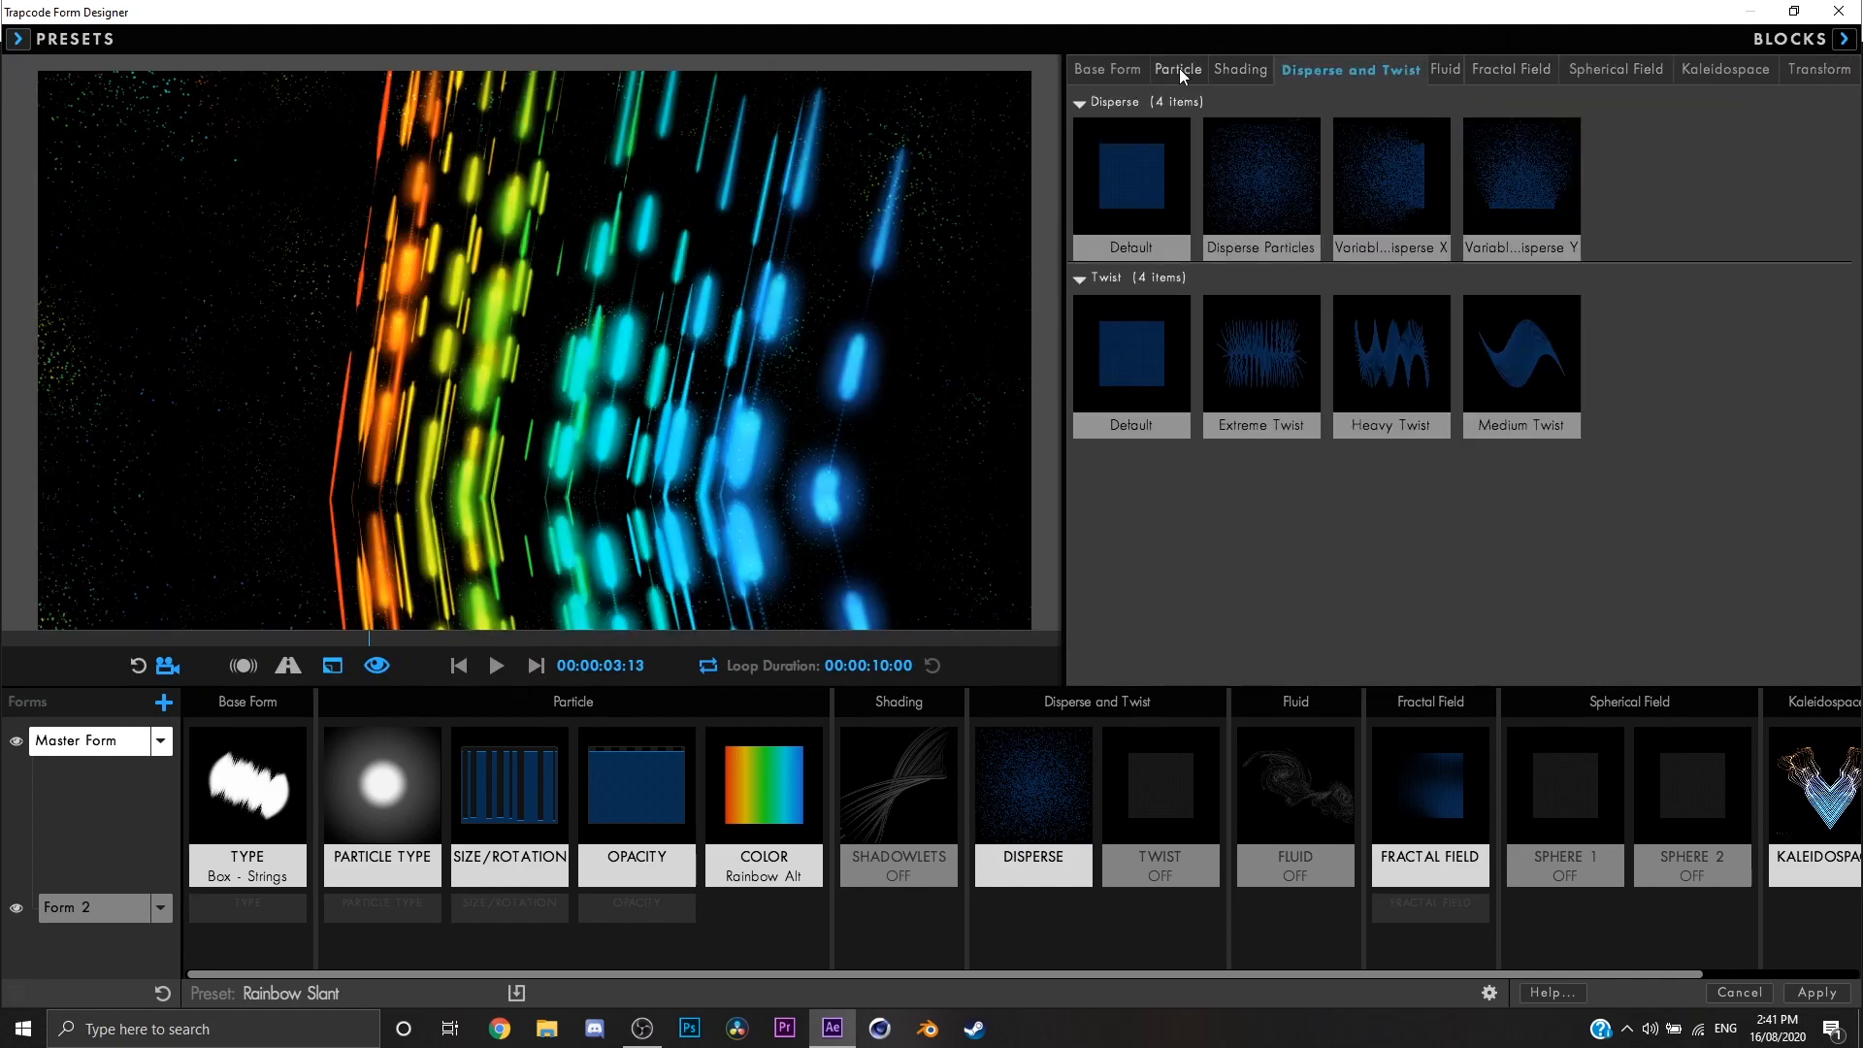
click(1215, 66)
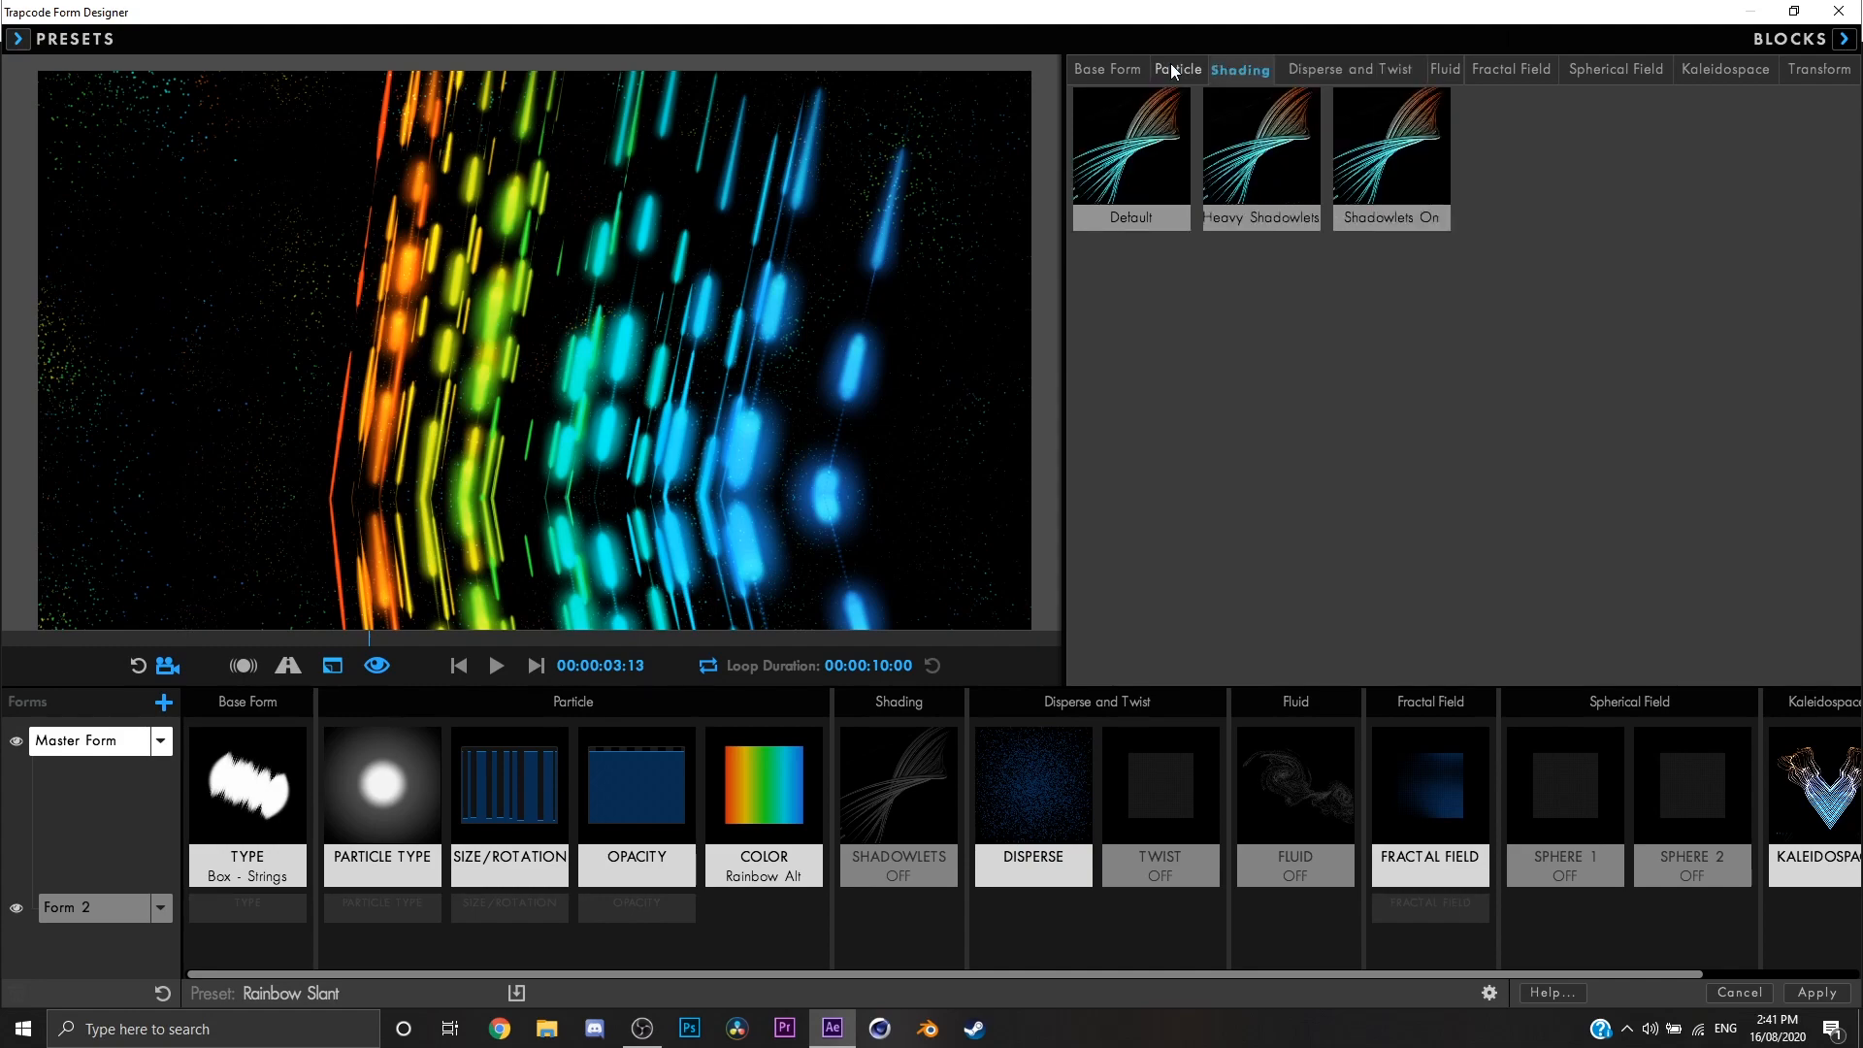
click(1174, 68)
scroll(1482, 405, down, 5)
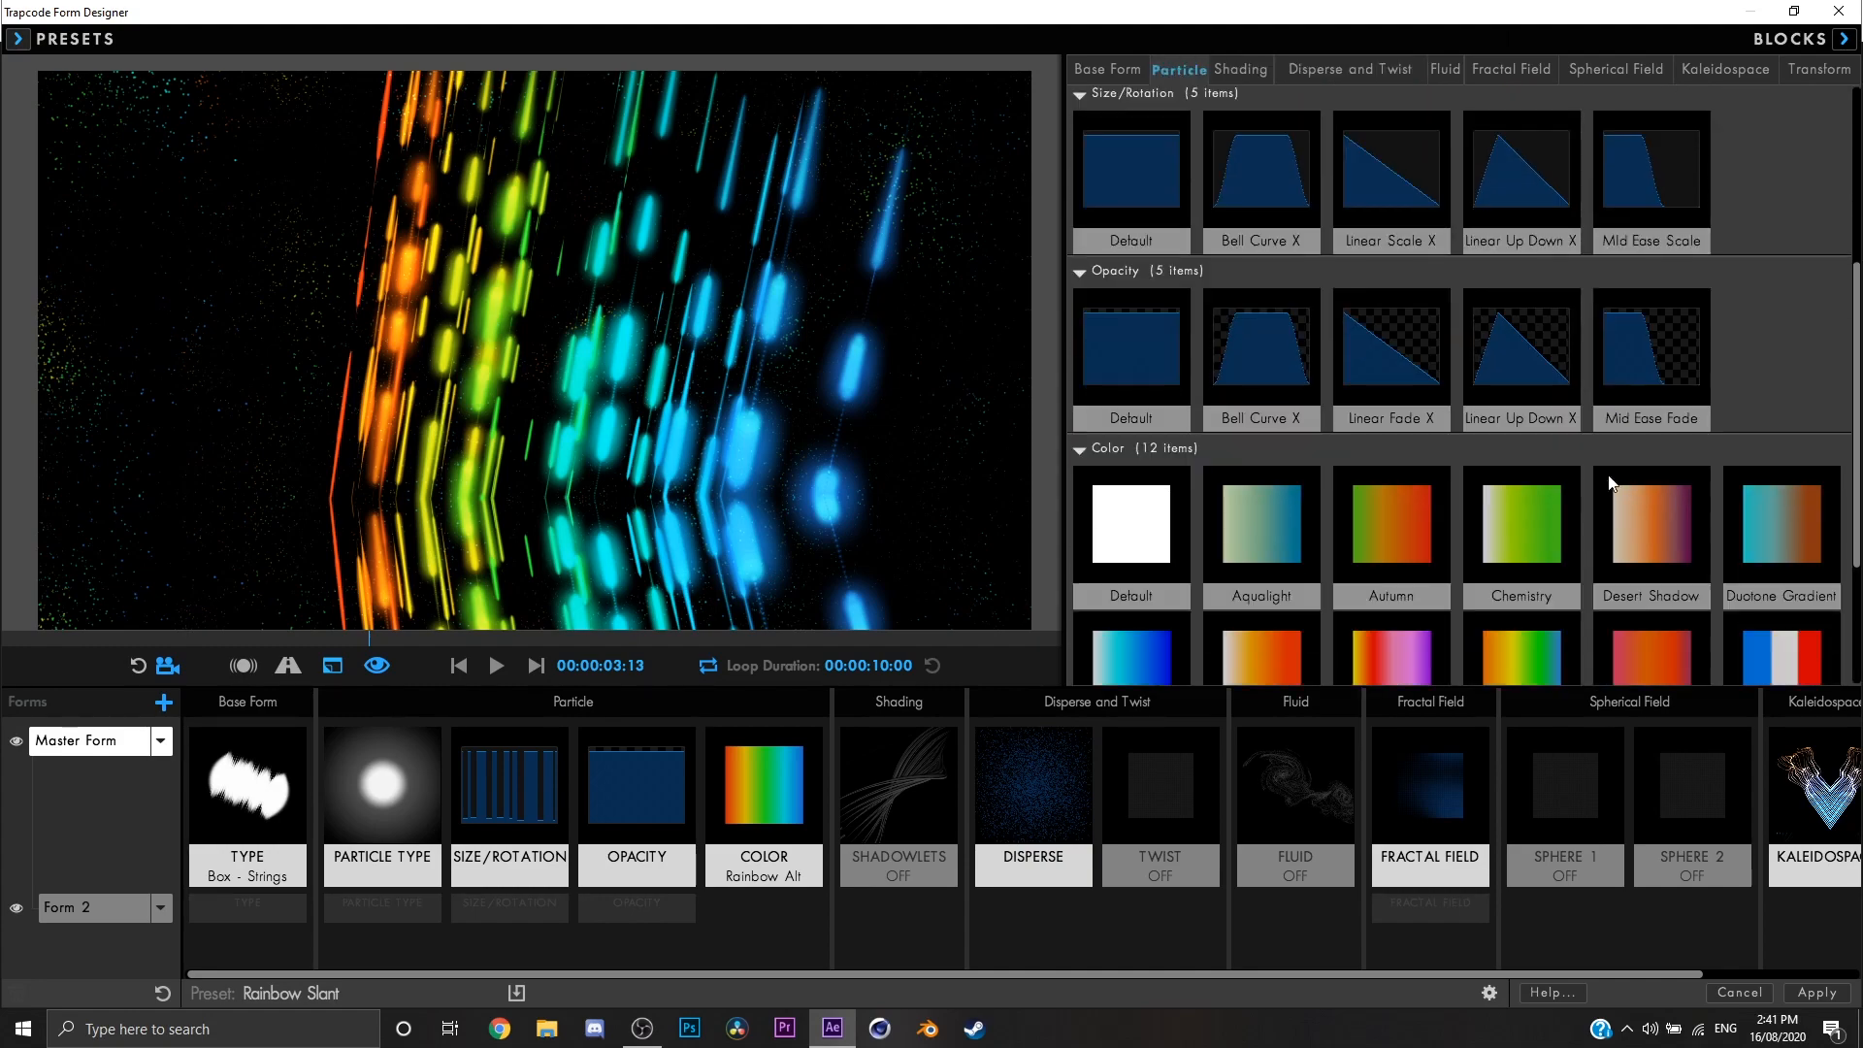
scroll(1589, 573, up, 5)
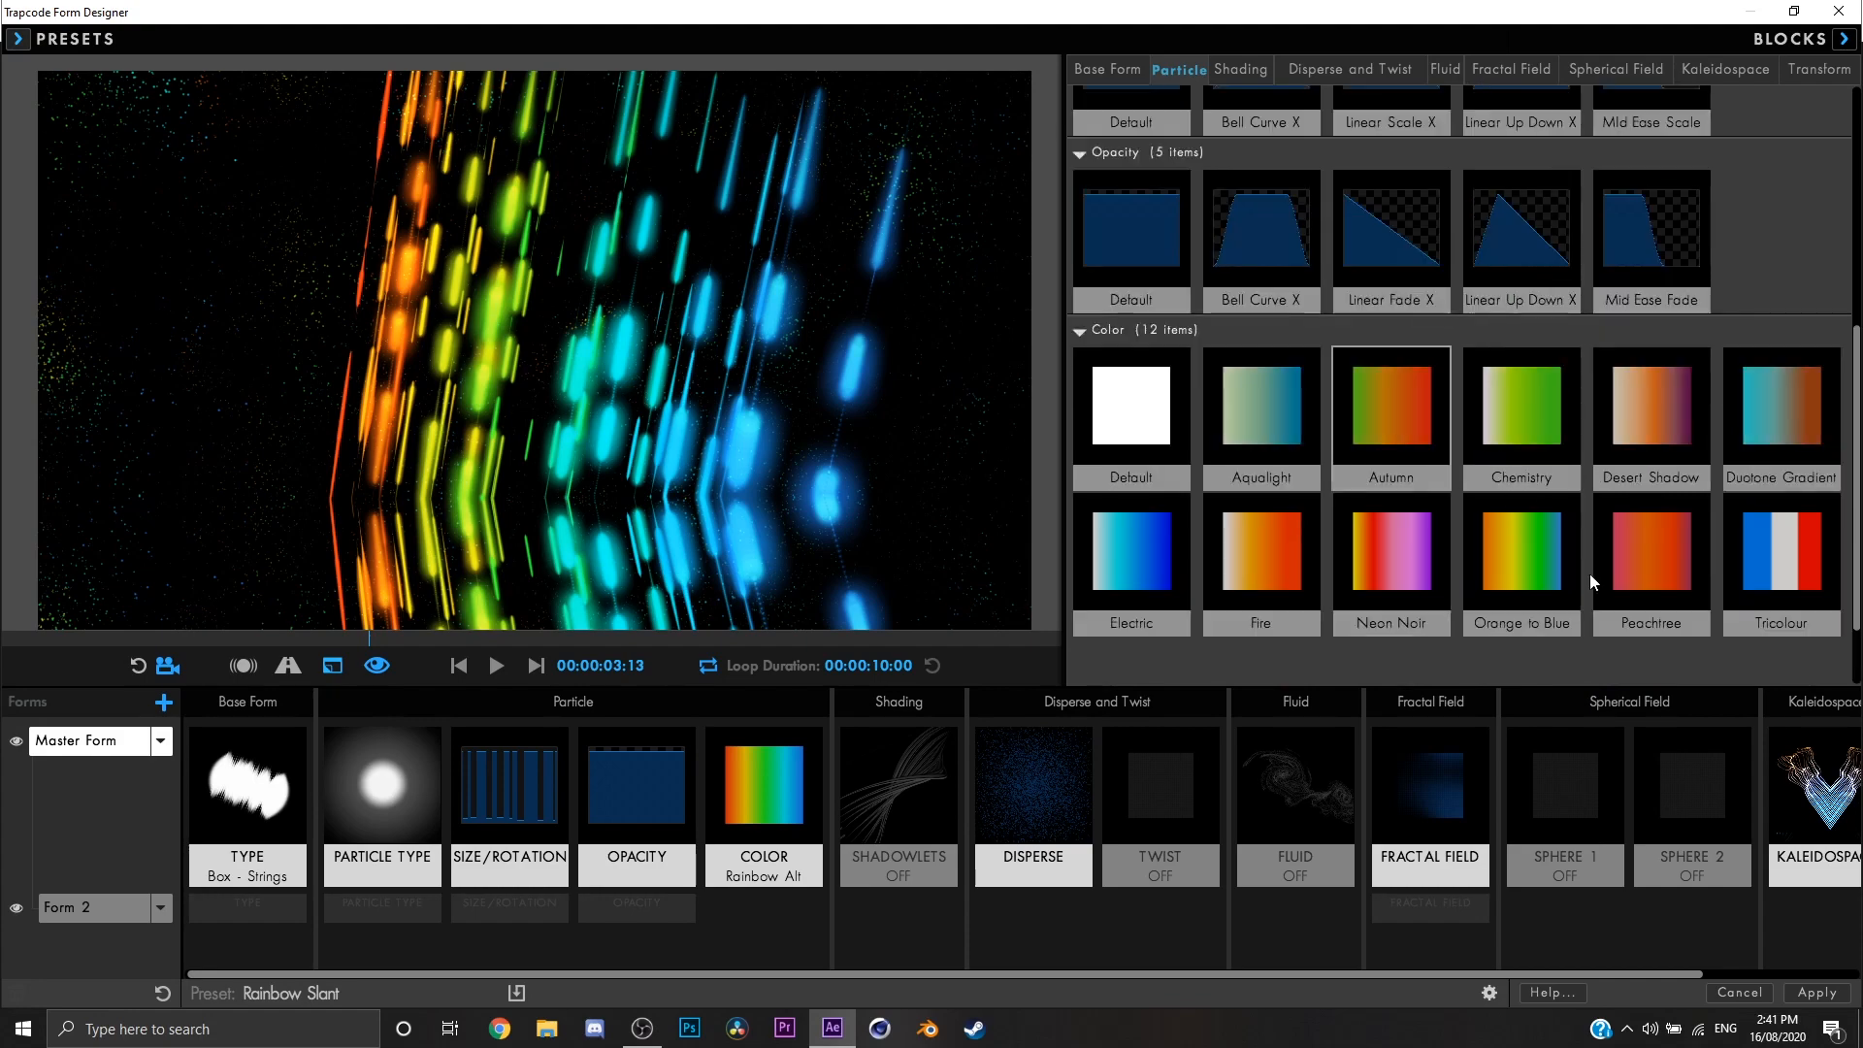
scroll(1556, 518, up, 2)
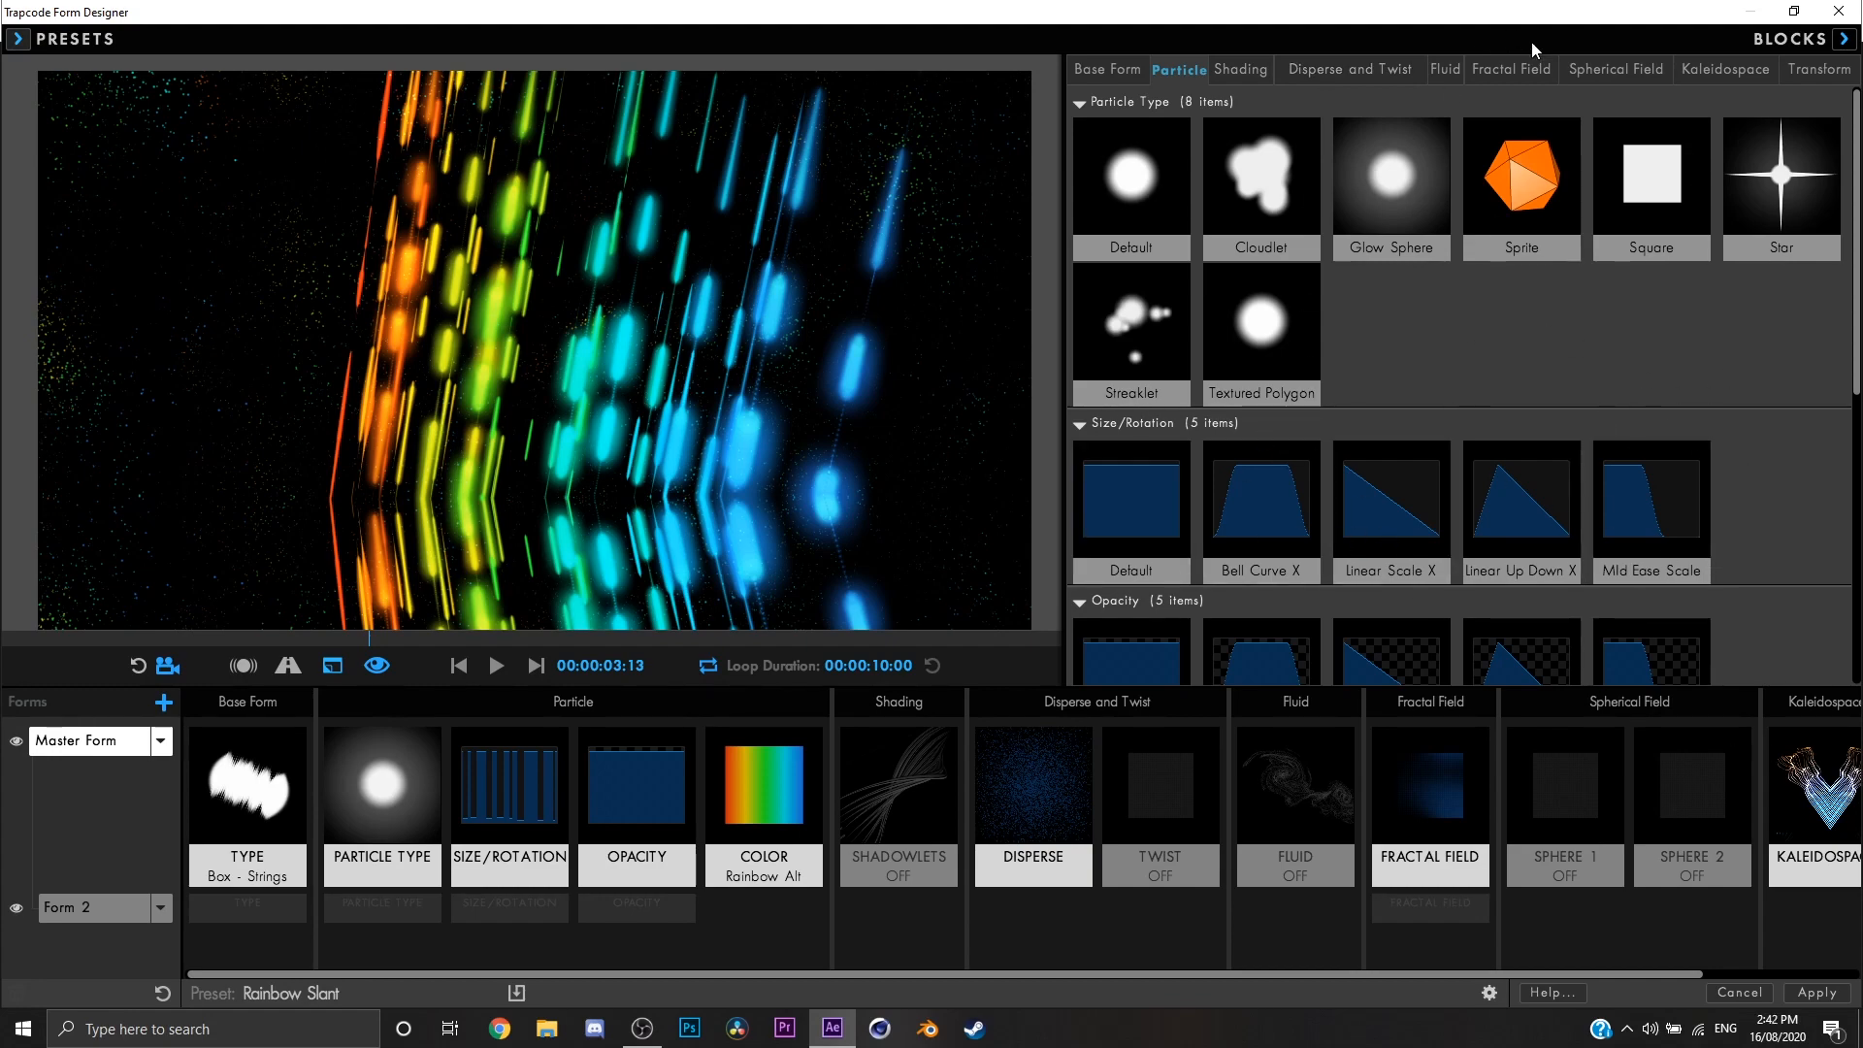
Step: Compare the block presets available for Fluid and Fractal Field
click(1445, 67)
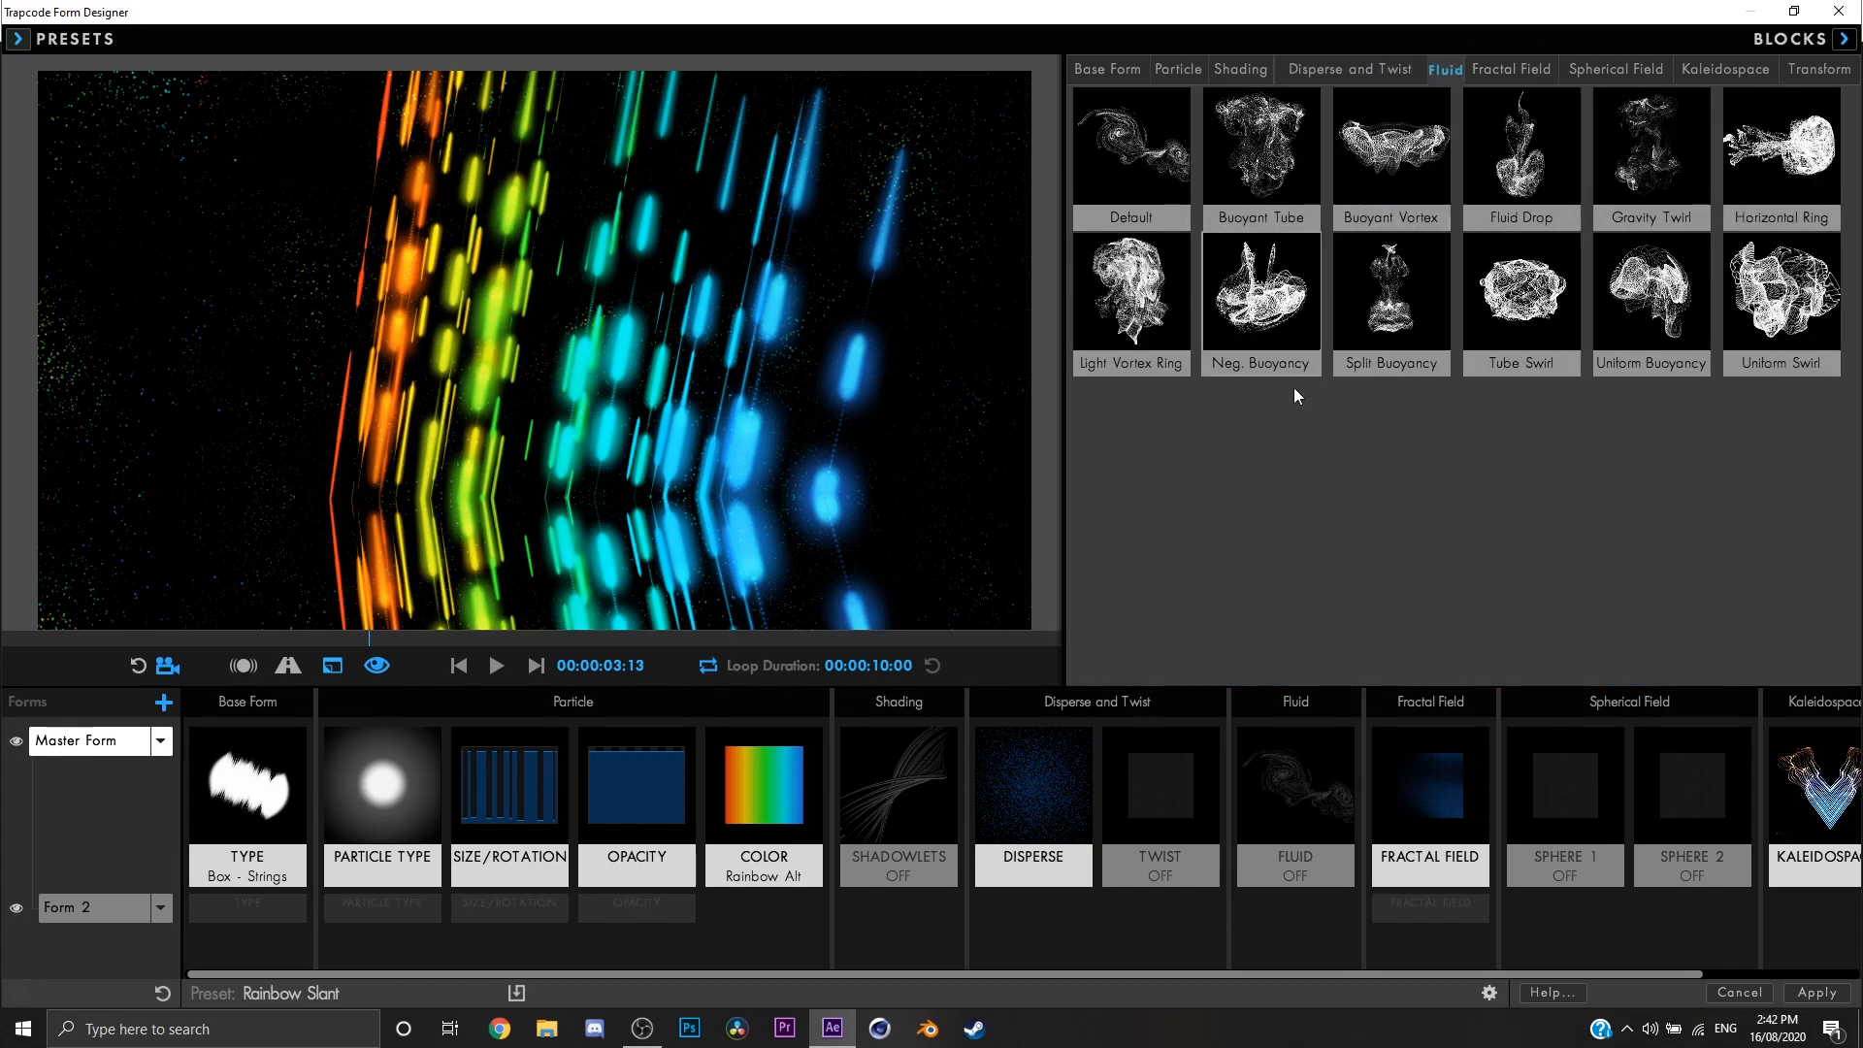
click(1511, 69)
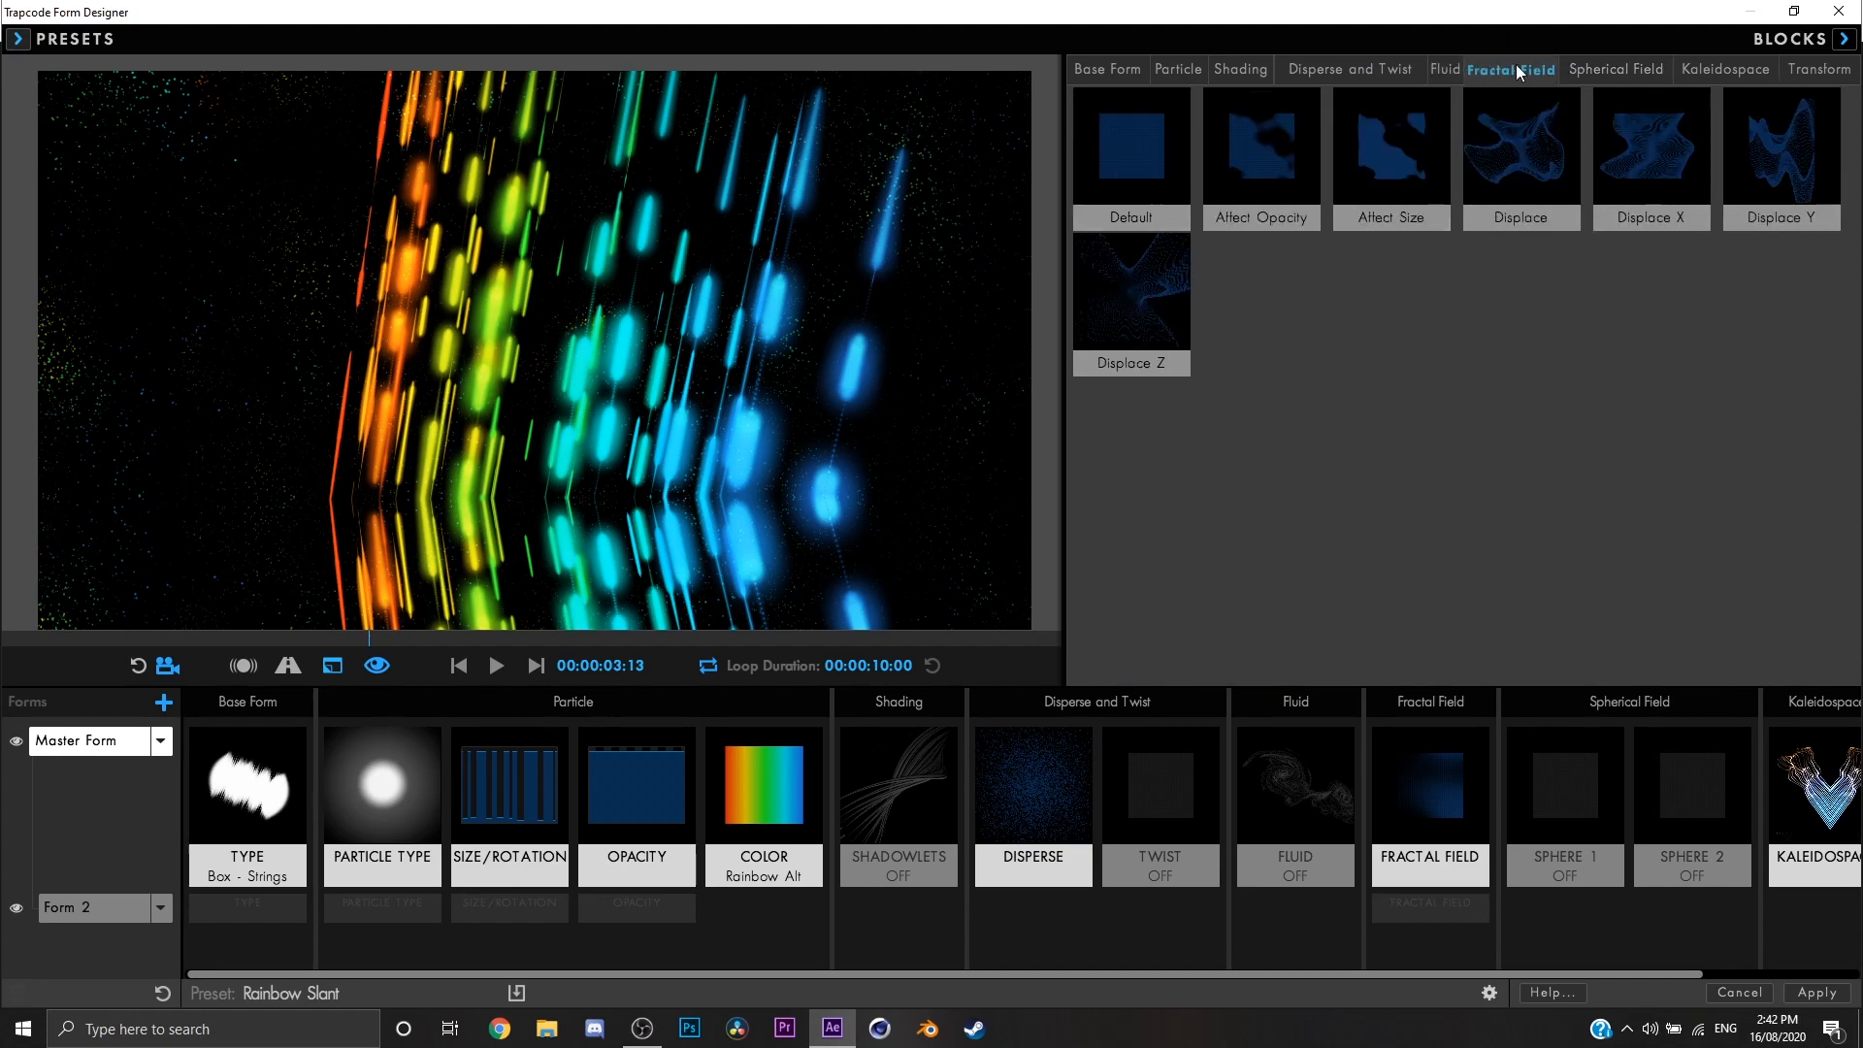
click(1447, 70)
click(1467, 72)
click(1460, 74)
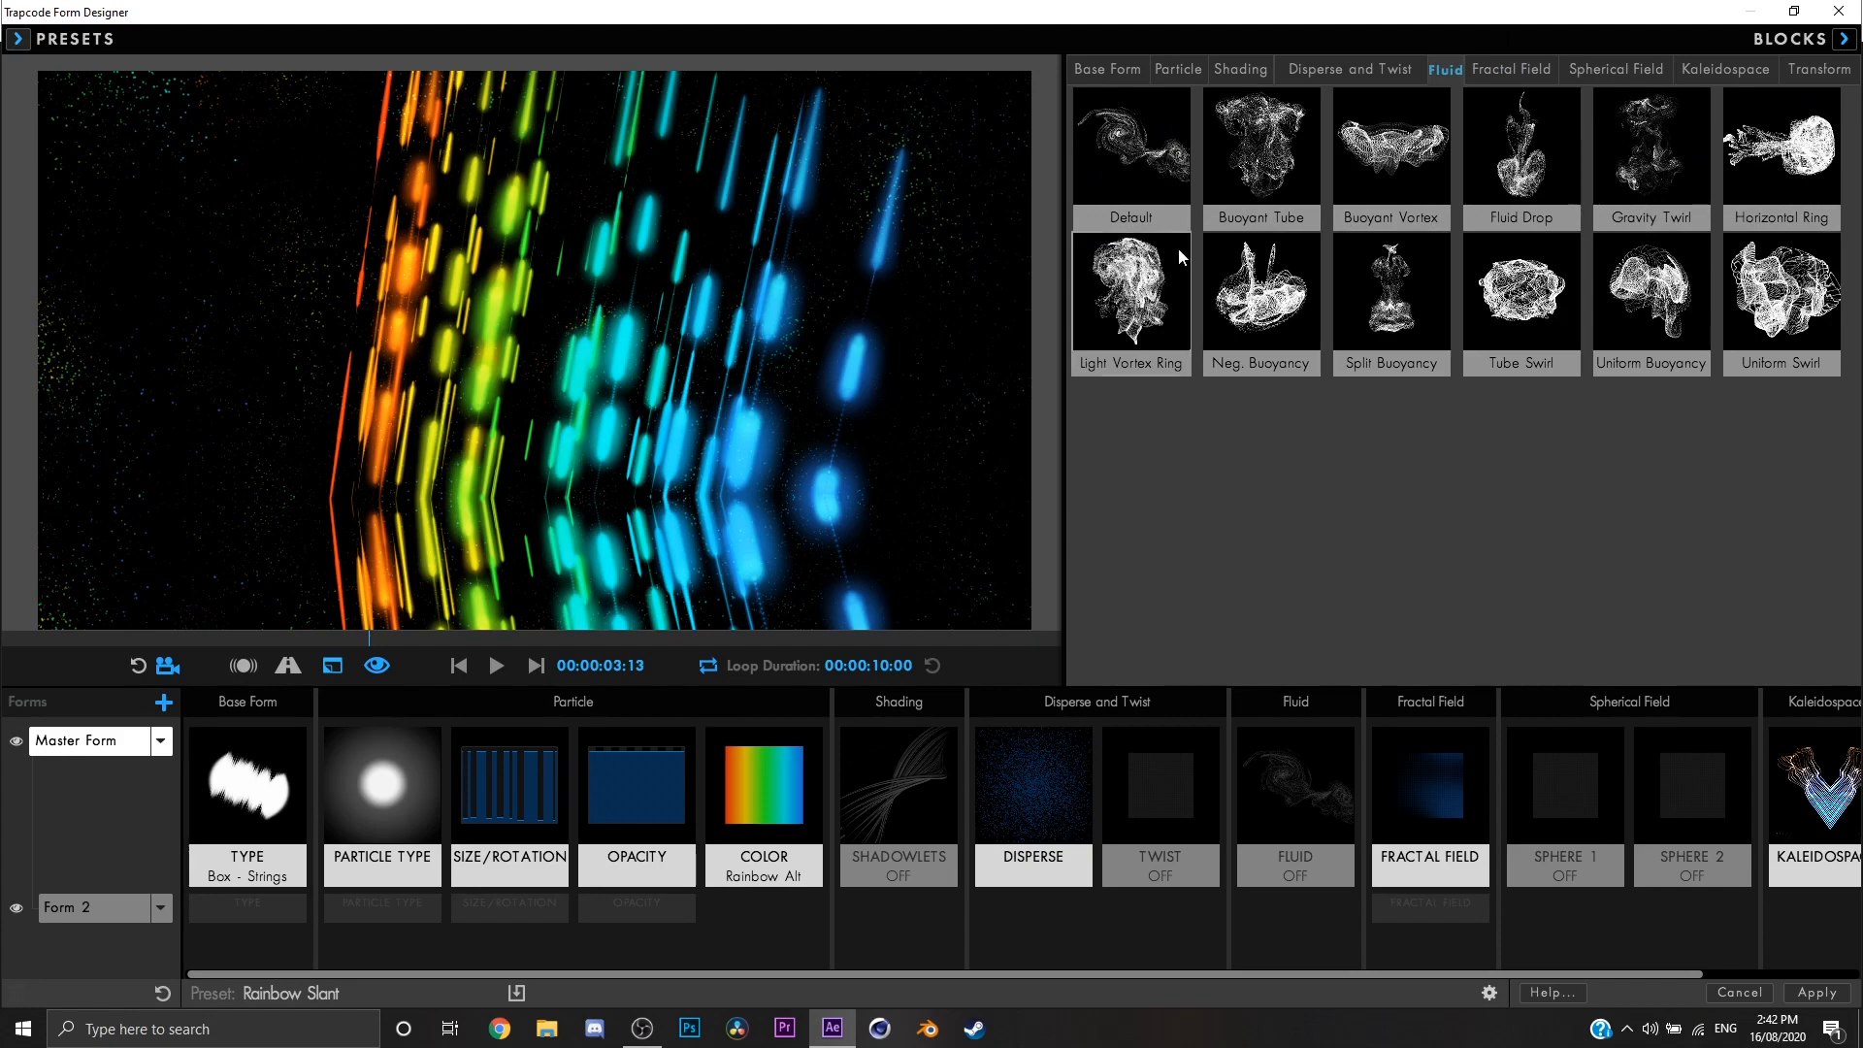
Step: Try the Orange to Blue color block on the Master Form, and replace it with Peachtree
click(764, 786)
click(1522, 454)
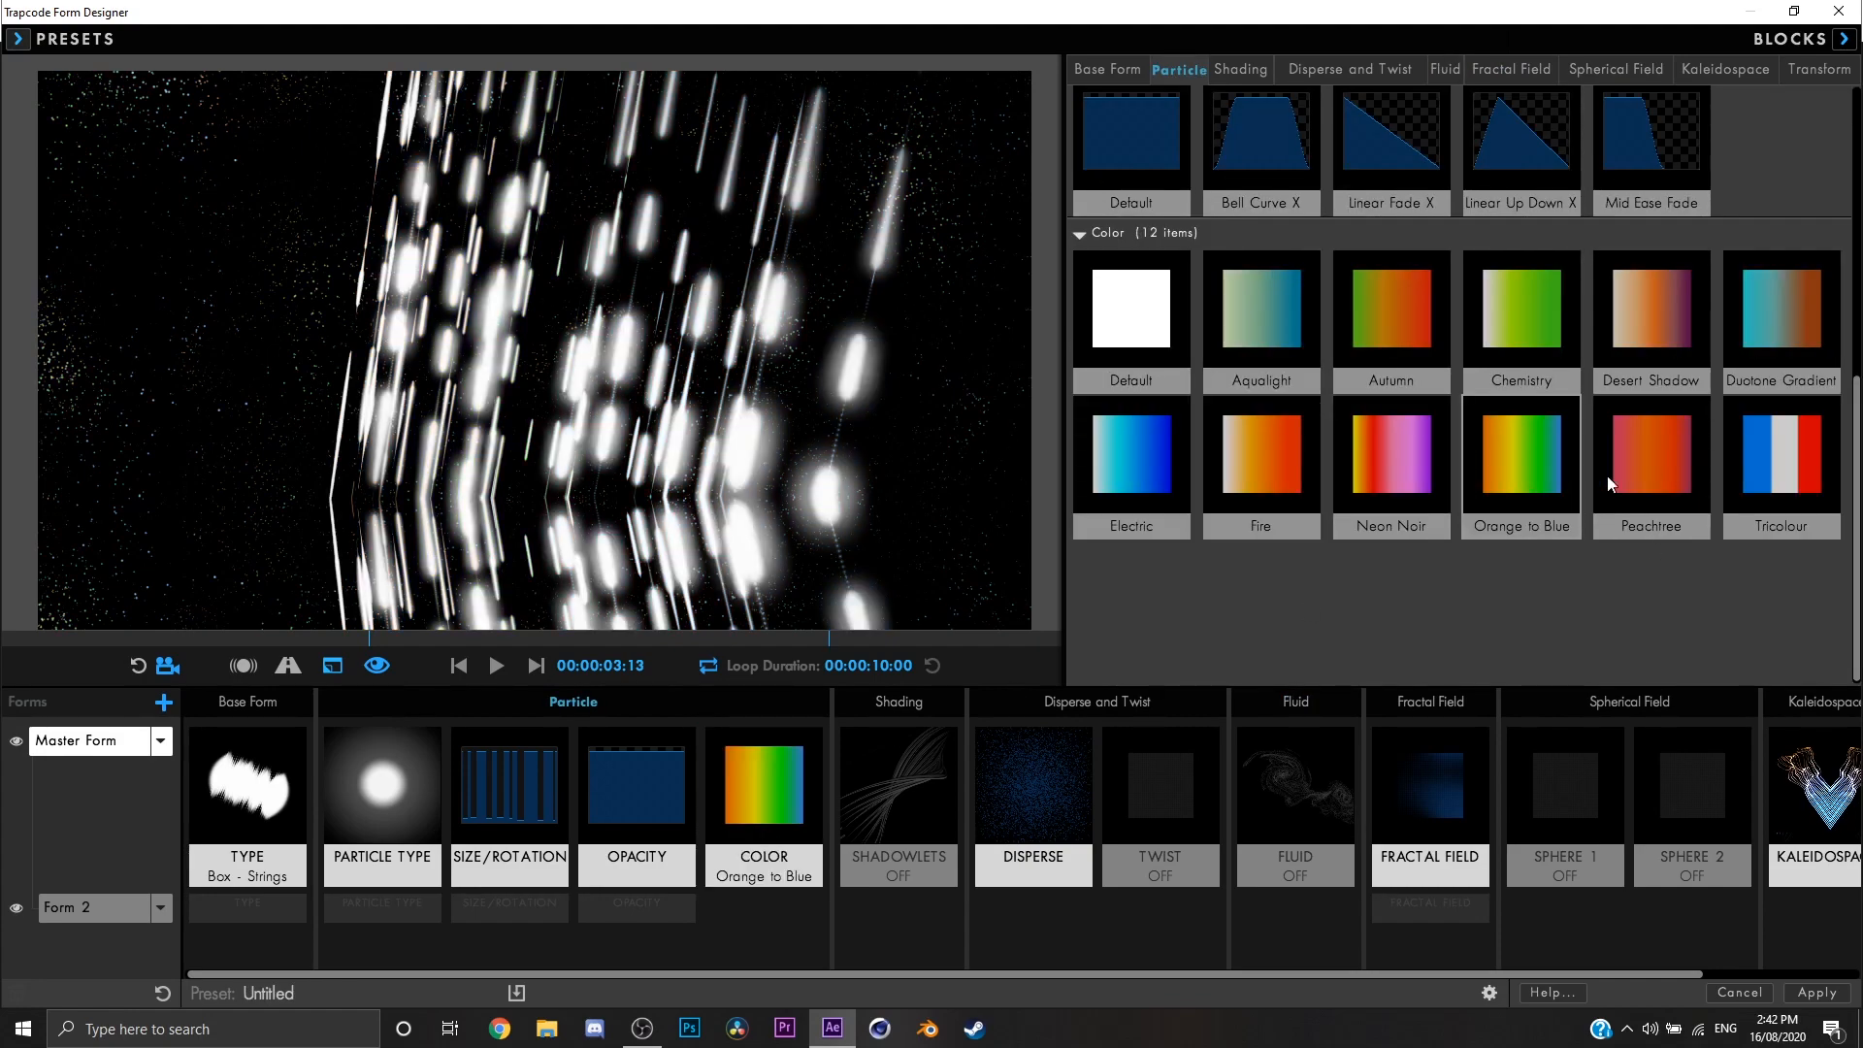
click(1607, 476)
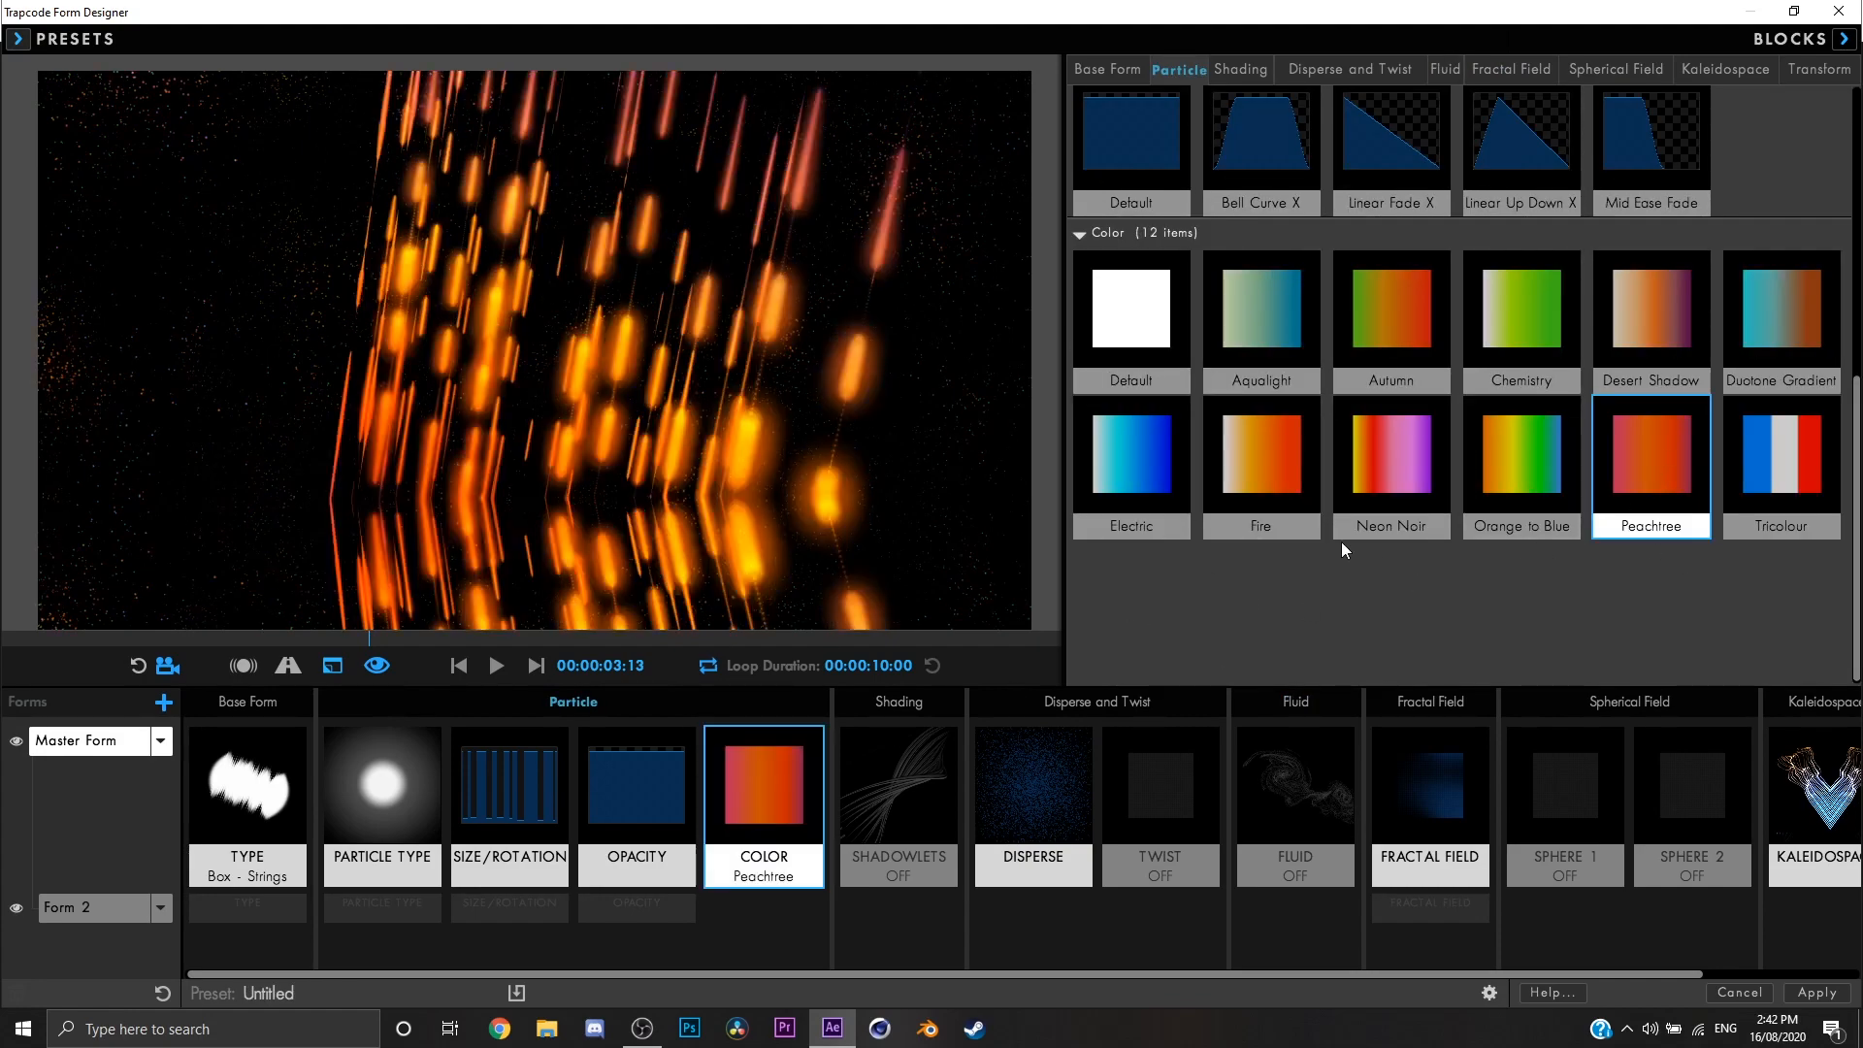
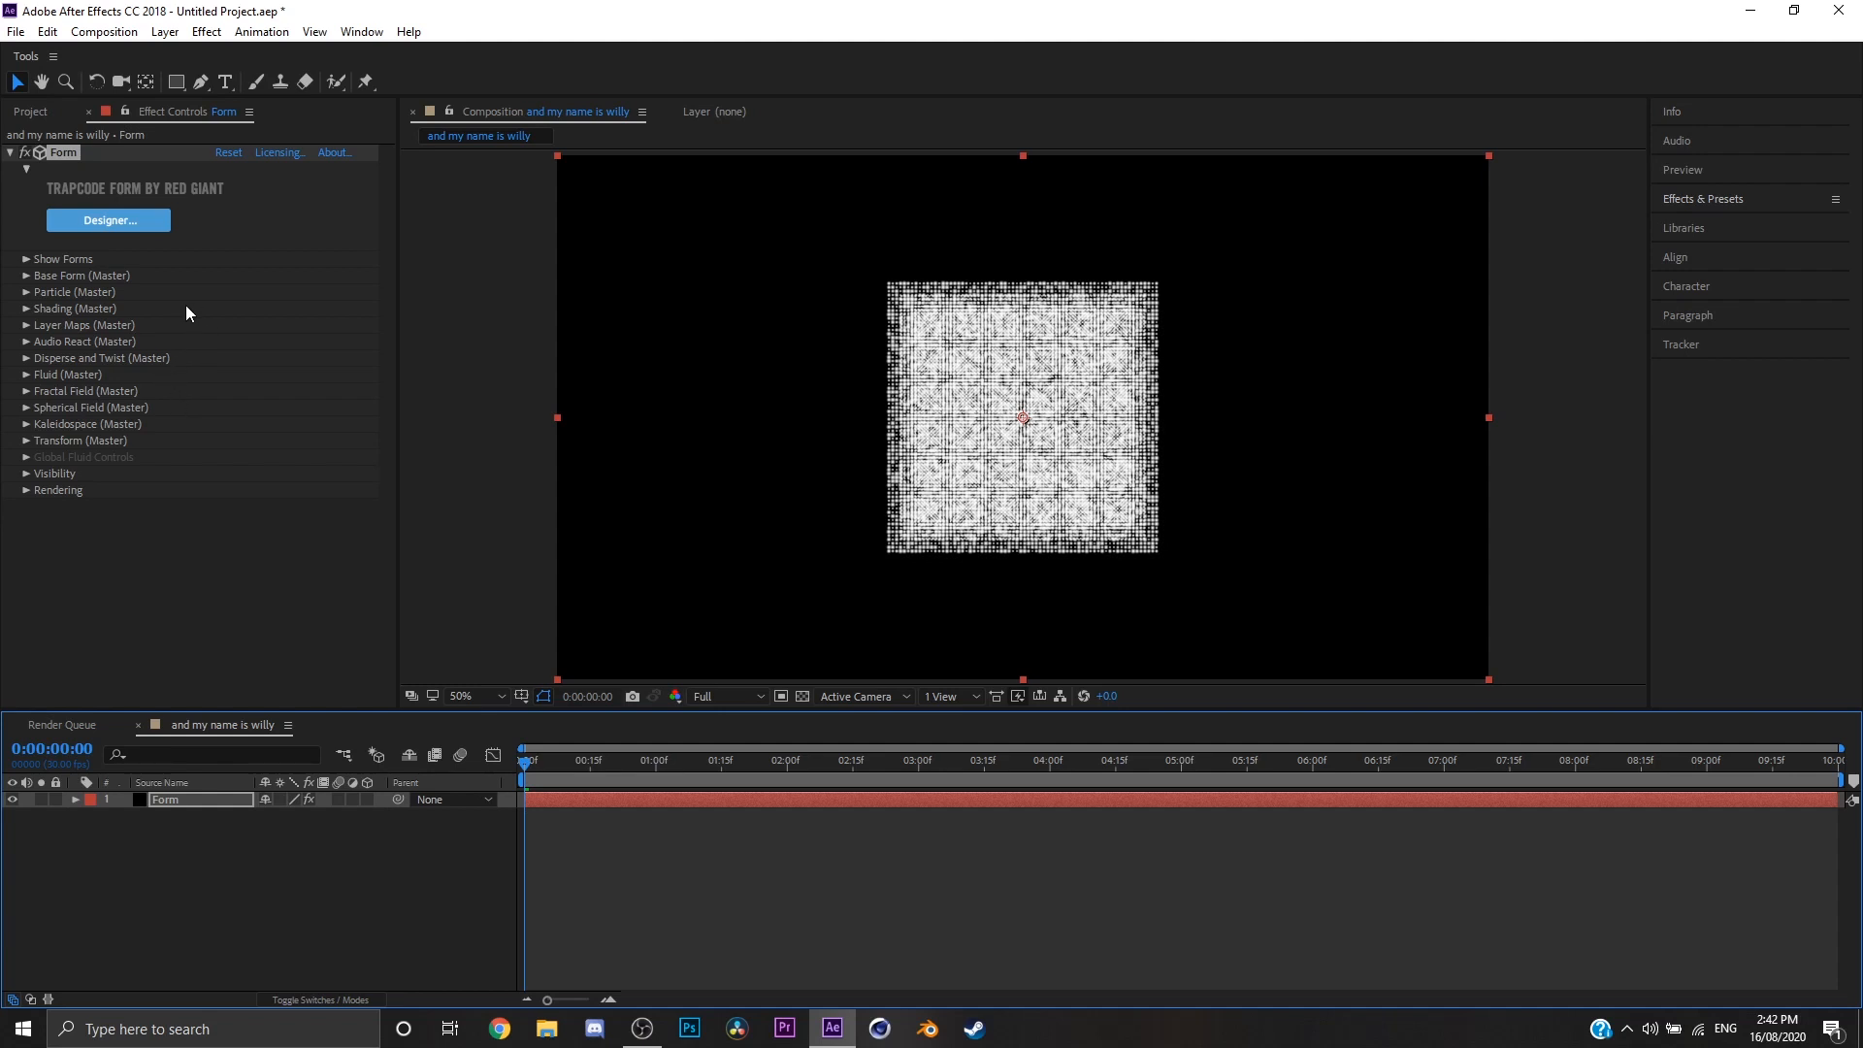
Step: Look through the Form effect's master setting groups, including Base Form, Fractal Field, Layer Maps and Particle
click(27, 310)
click(26, 308)
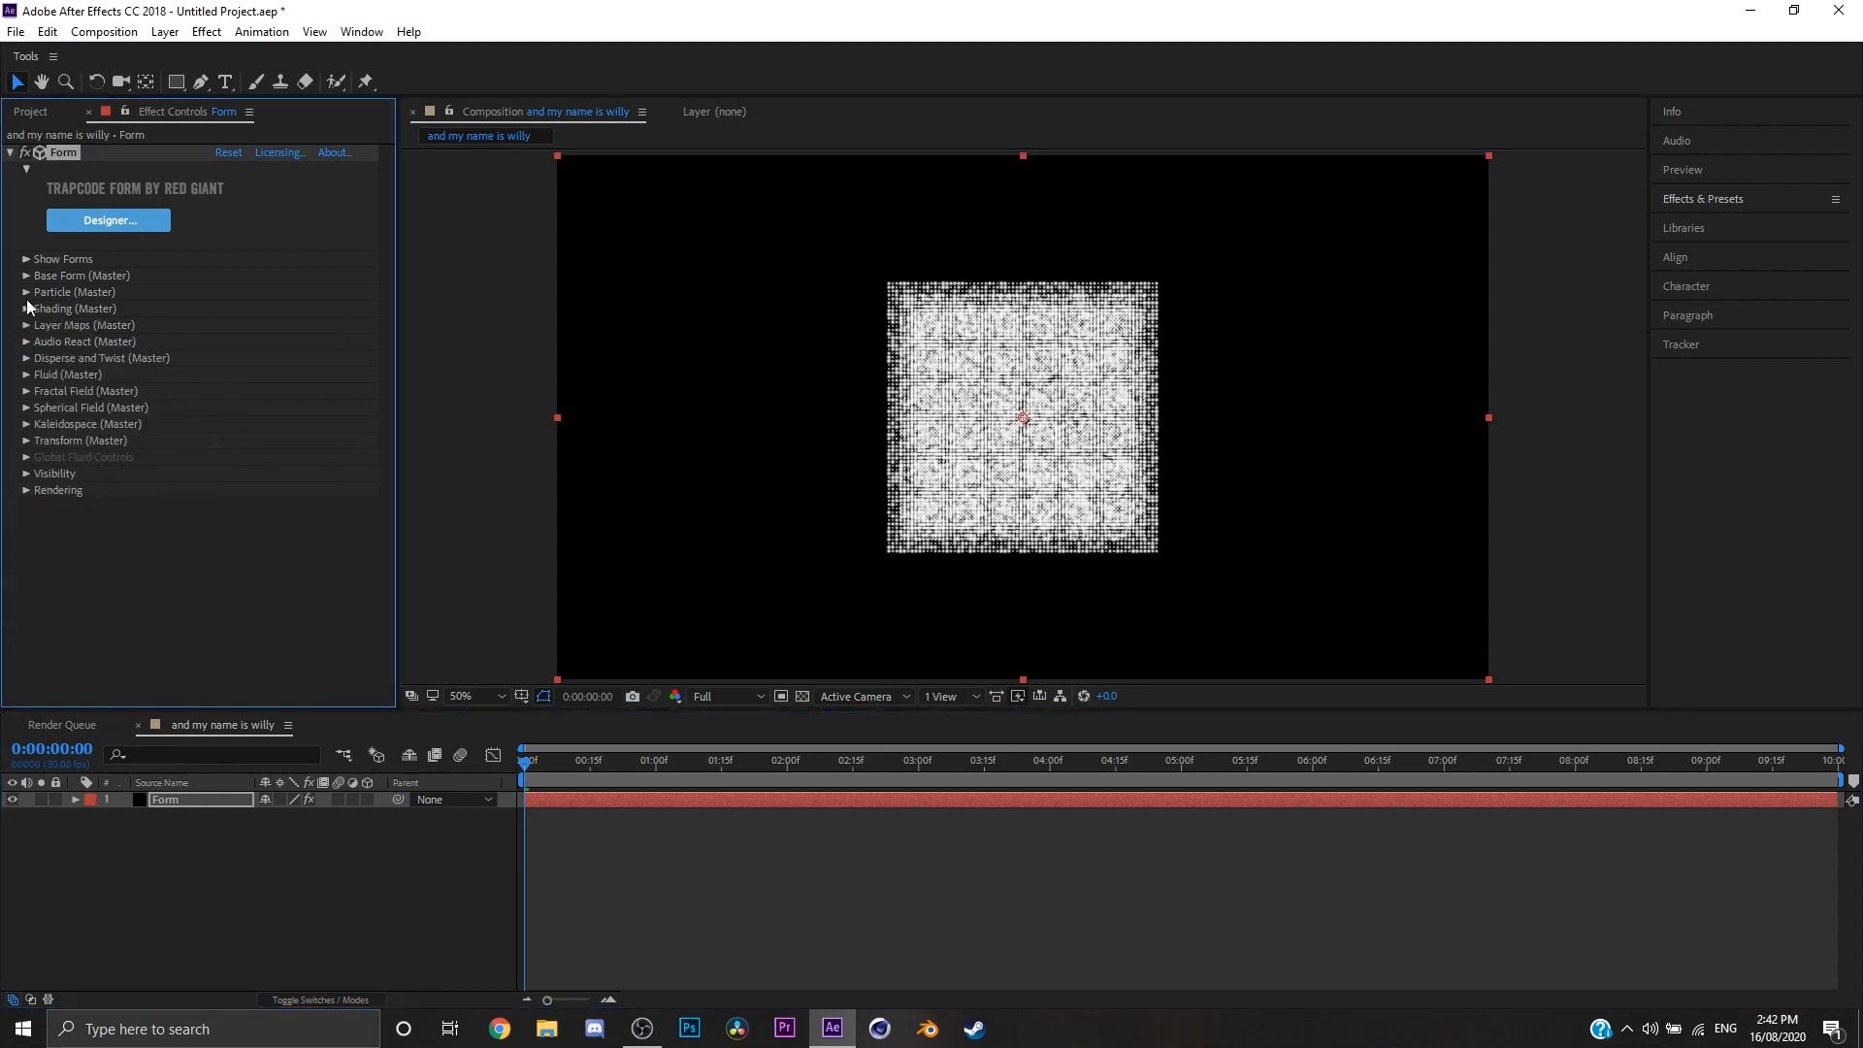
click(26, 275)
click(26, 276)
click(26, 275)
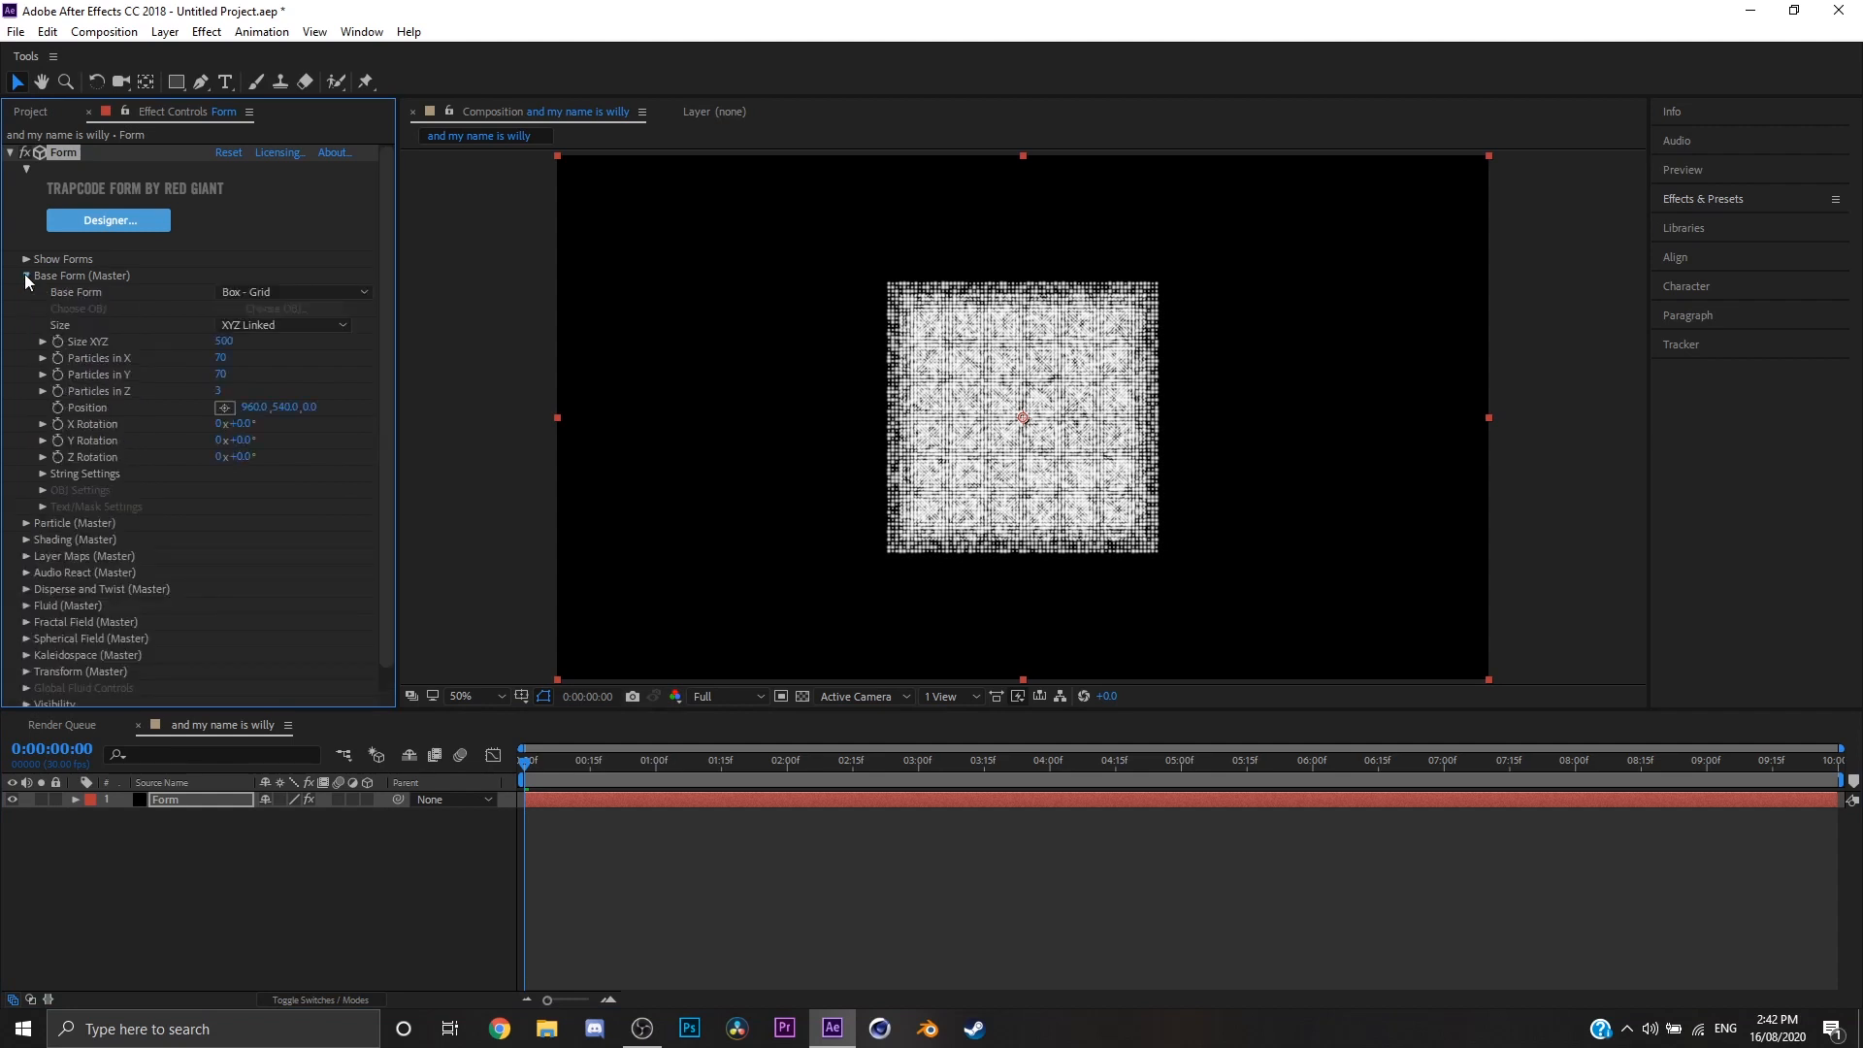
click(26, 275)
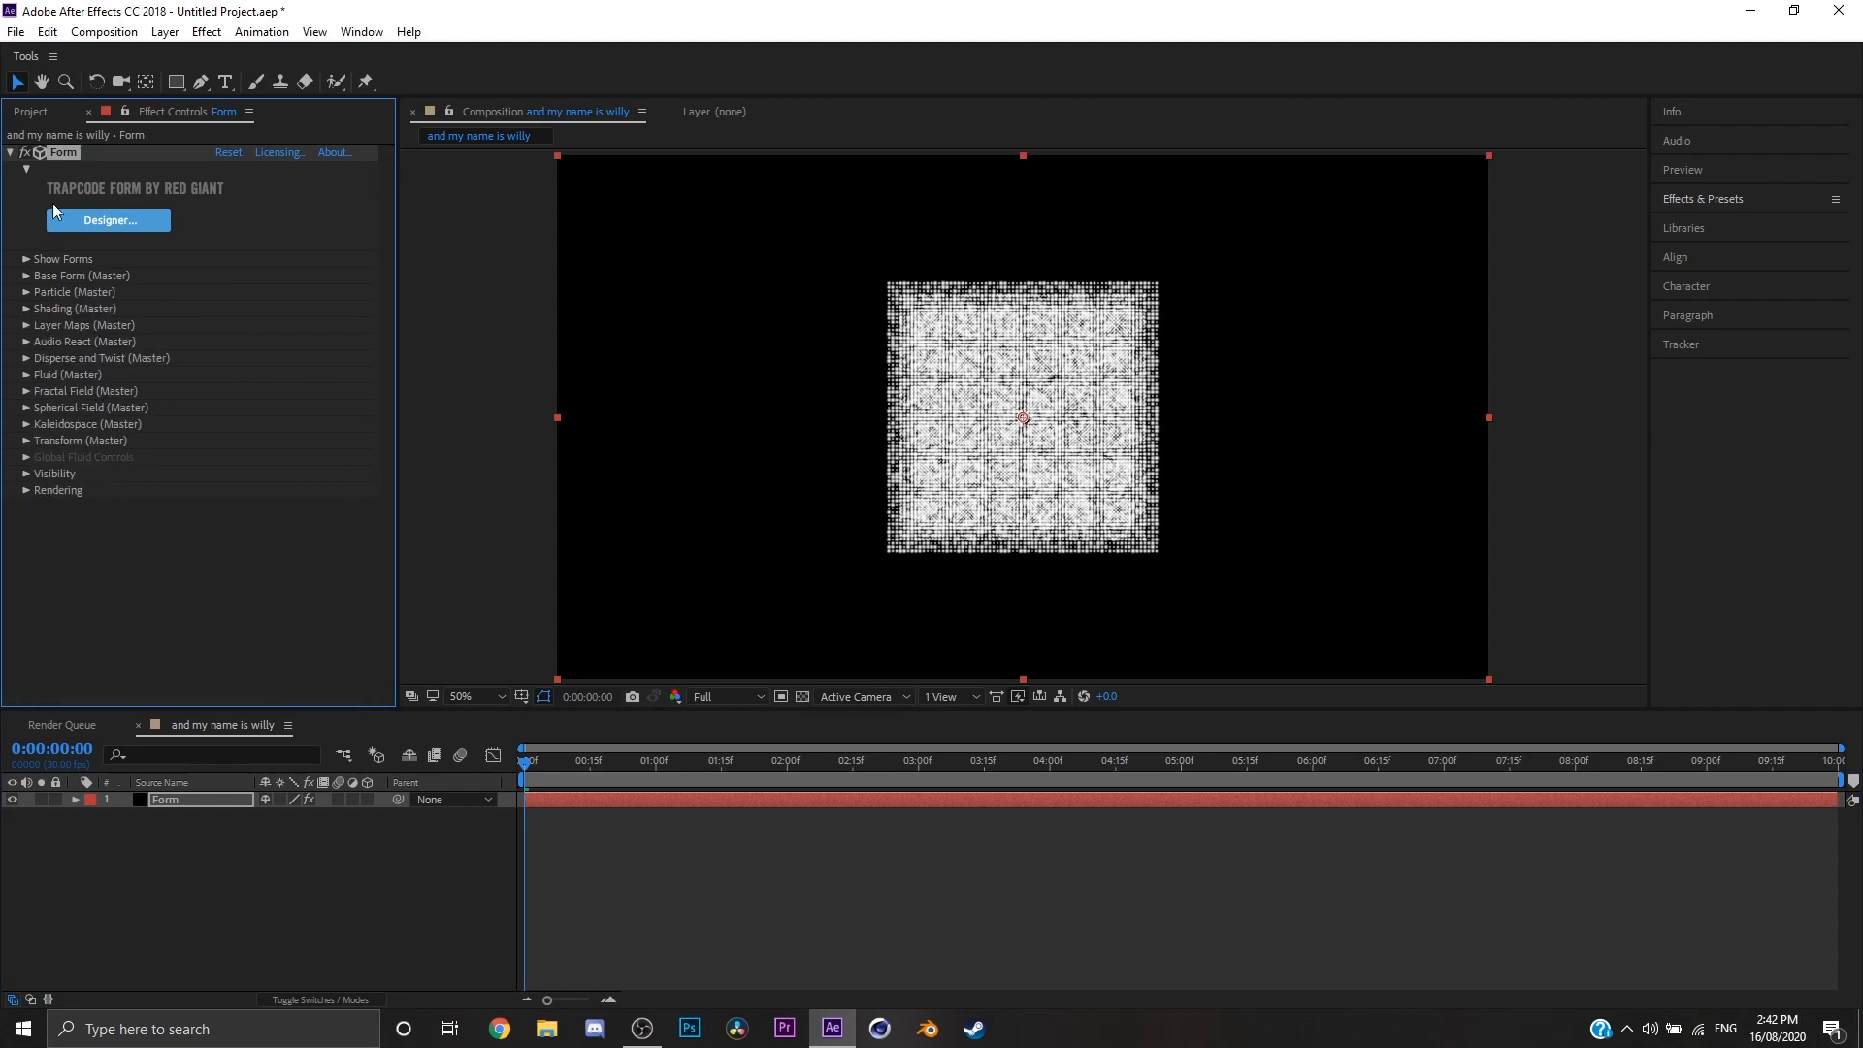
click(26, 391)
scroll(66, 376, down, 3)
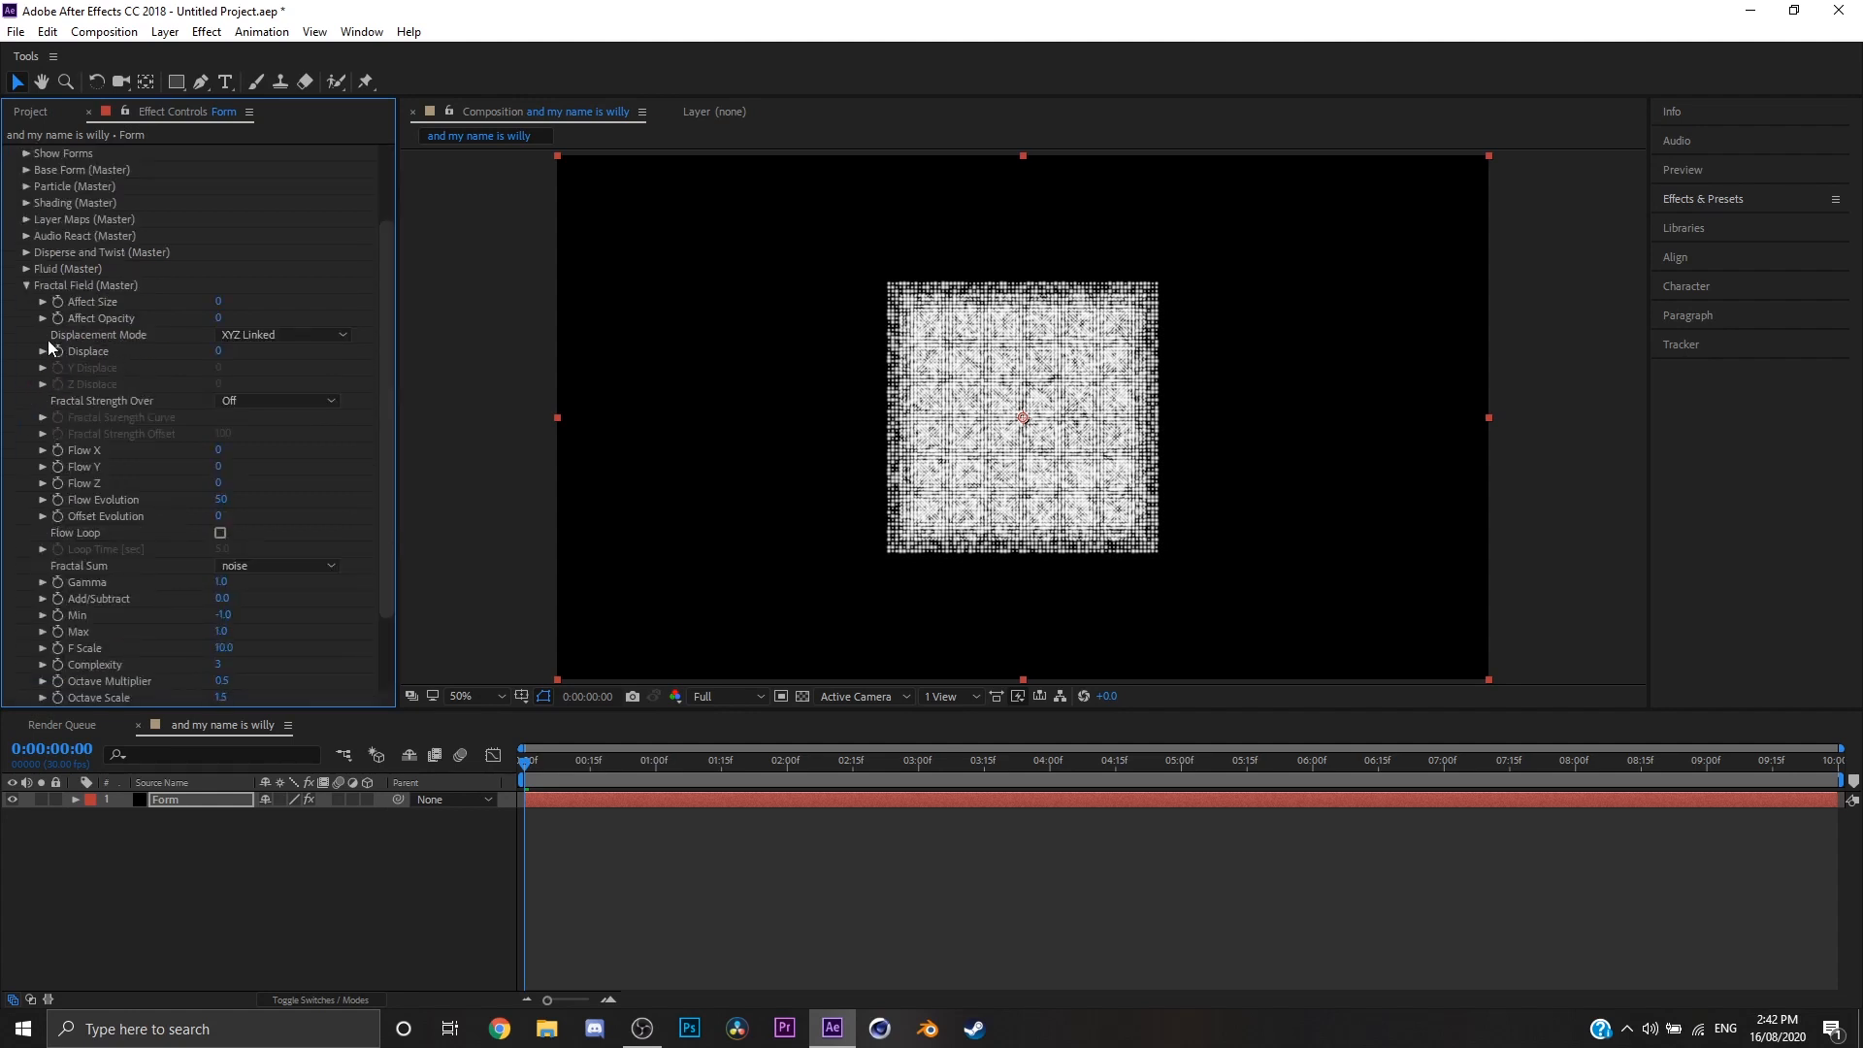
click(28, 285)
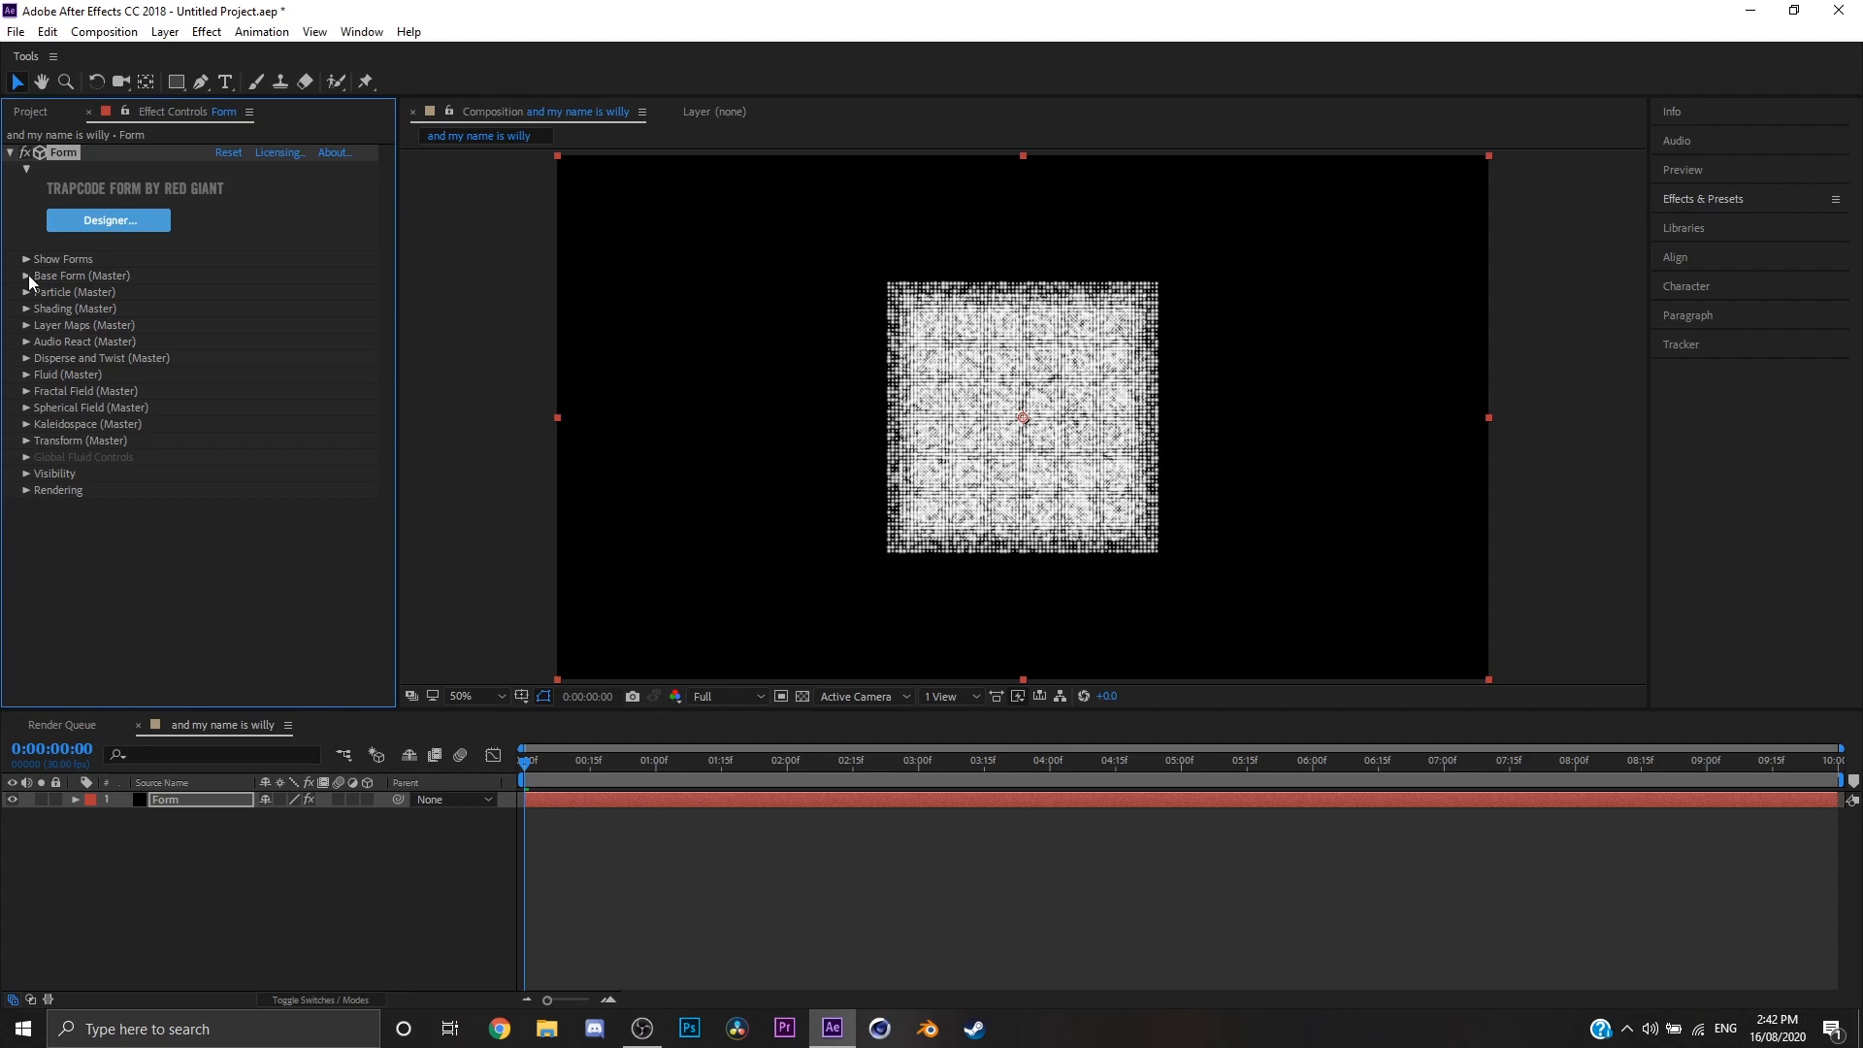
click(26, 325)
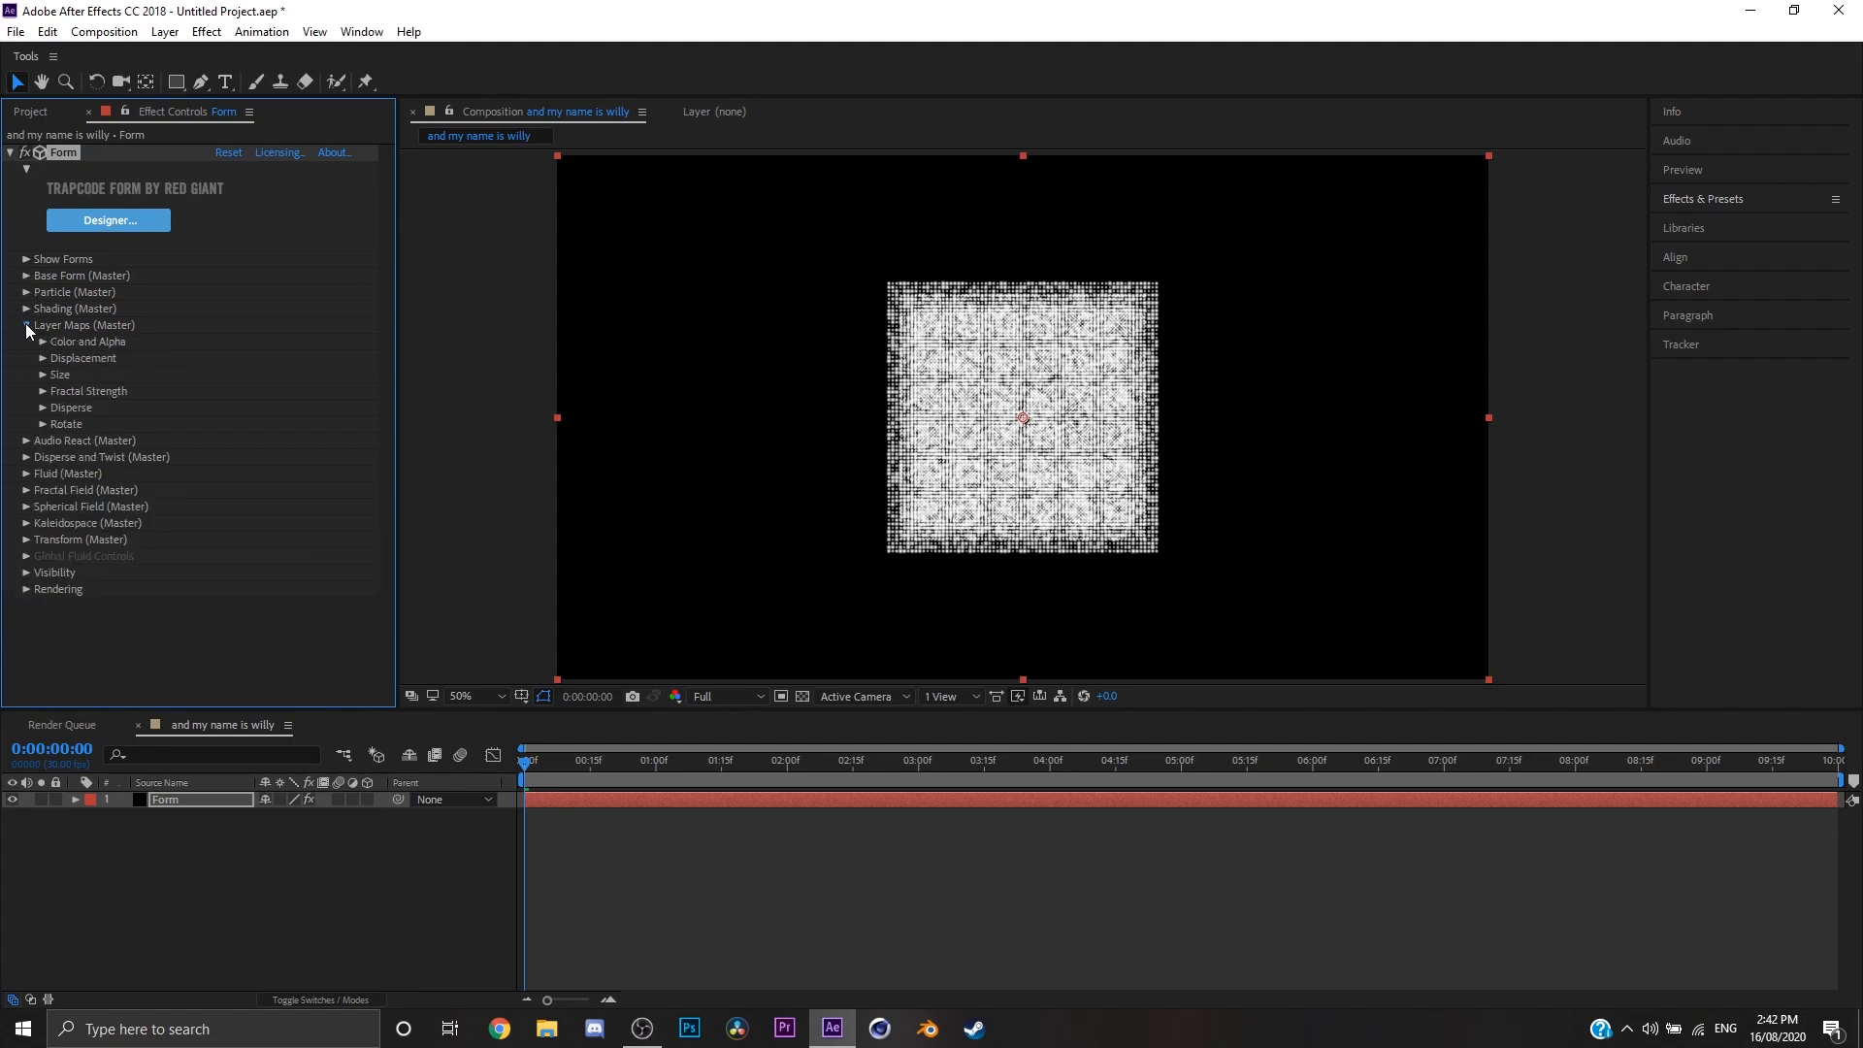
click(26, 325)
click(26, 276)
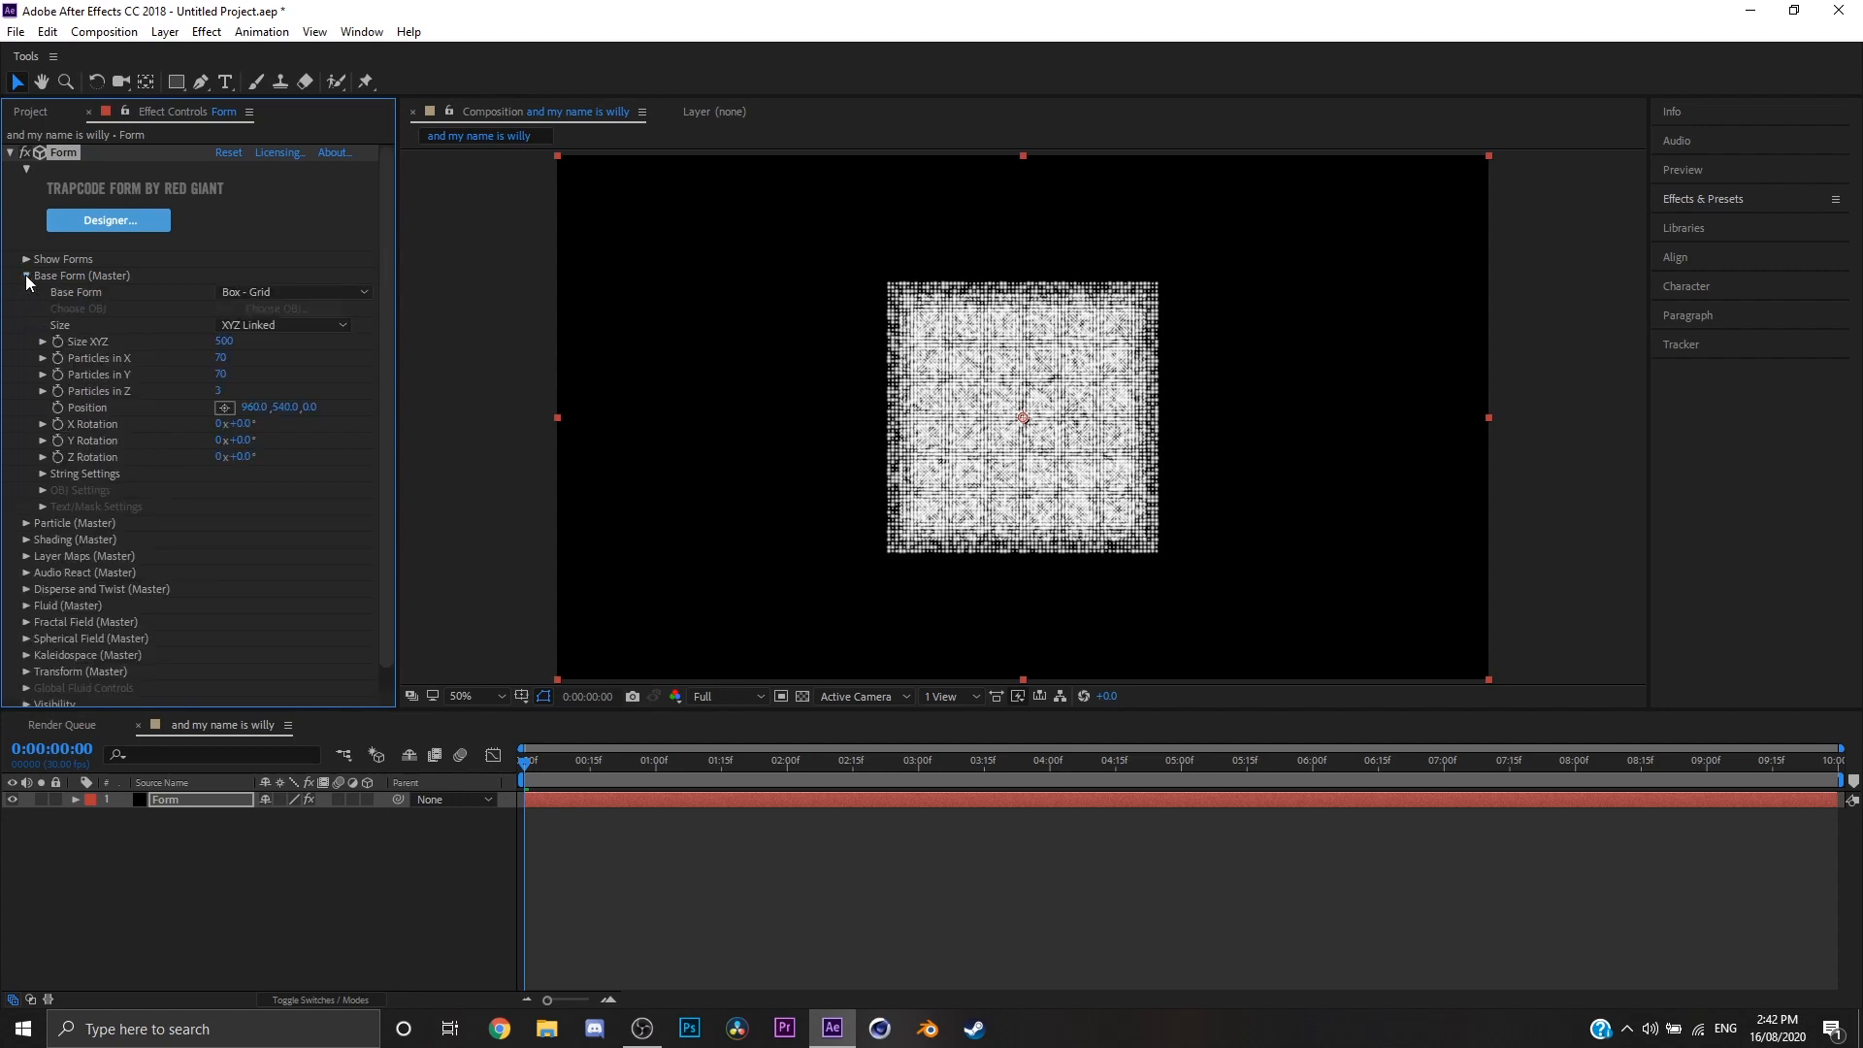
click(26, 276)
click(27, 292)
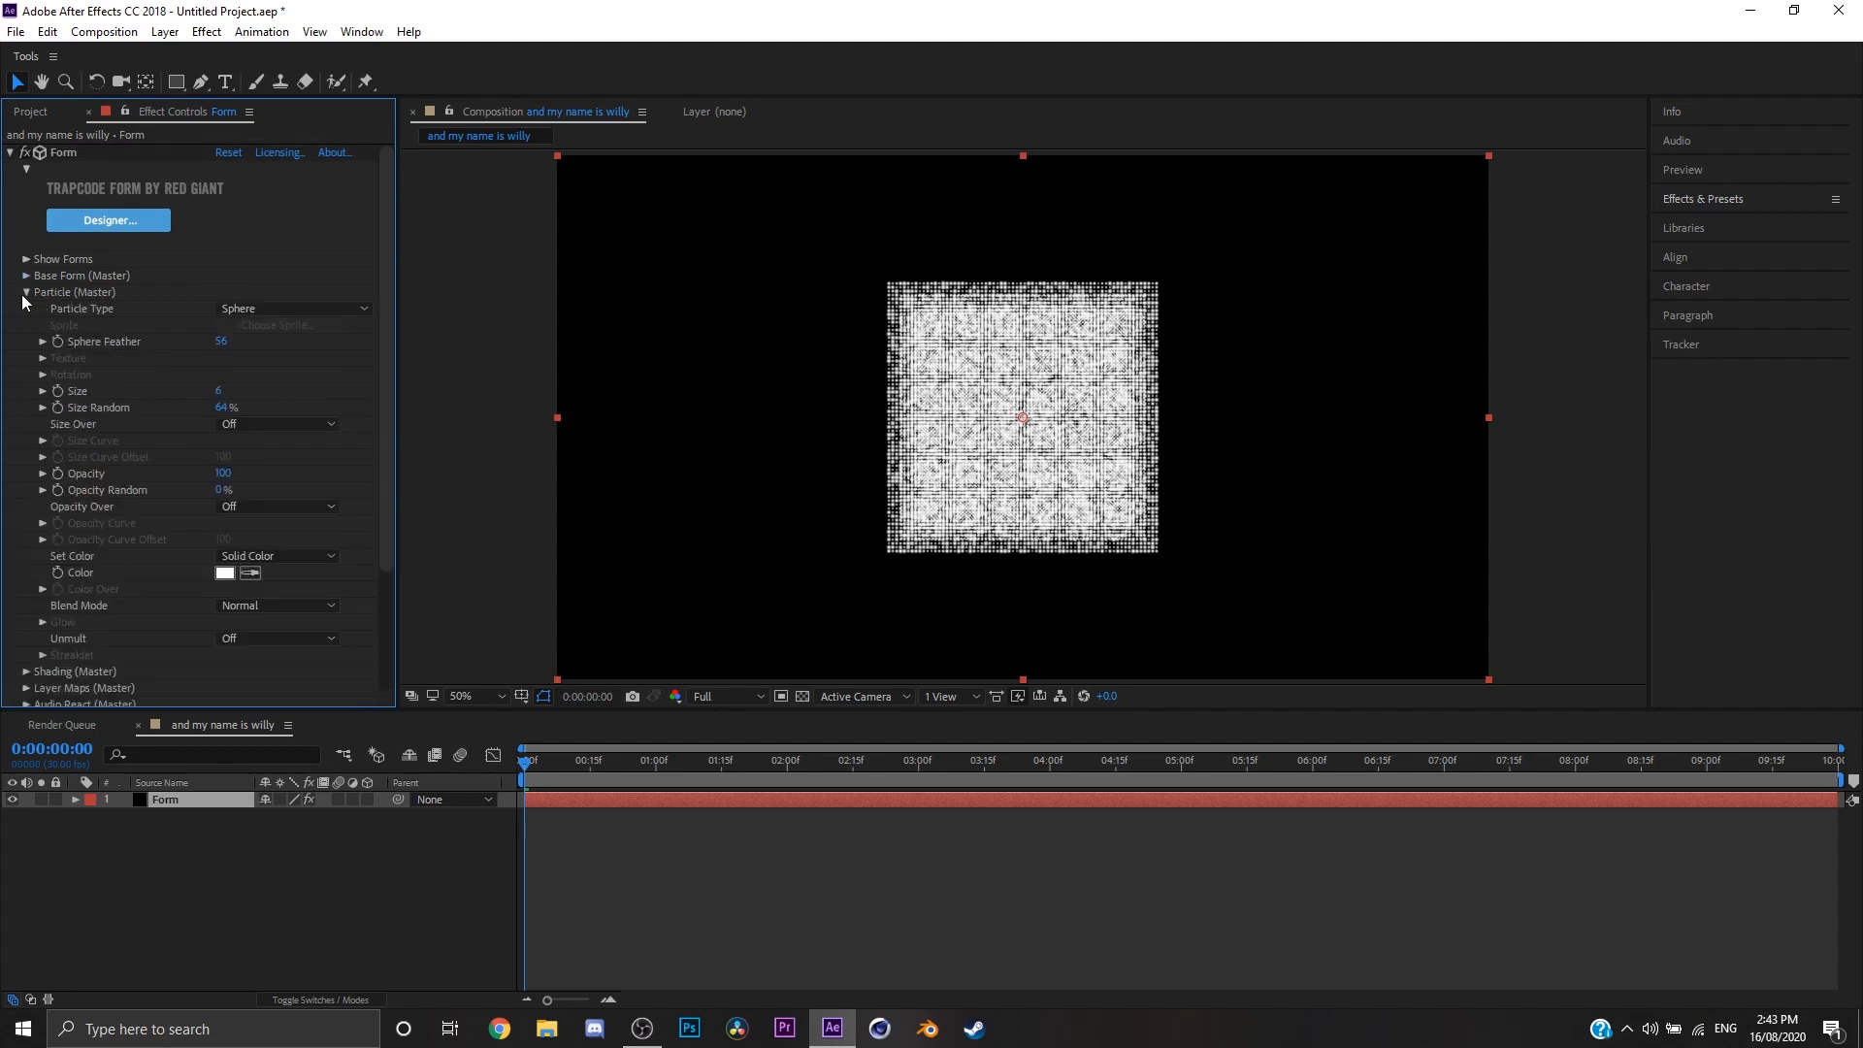
click(26, 292)
Step: Switch the Base Form size mode to XYZ Individual and set Size X to 1920
click(27, 275)
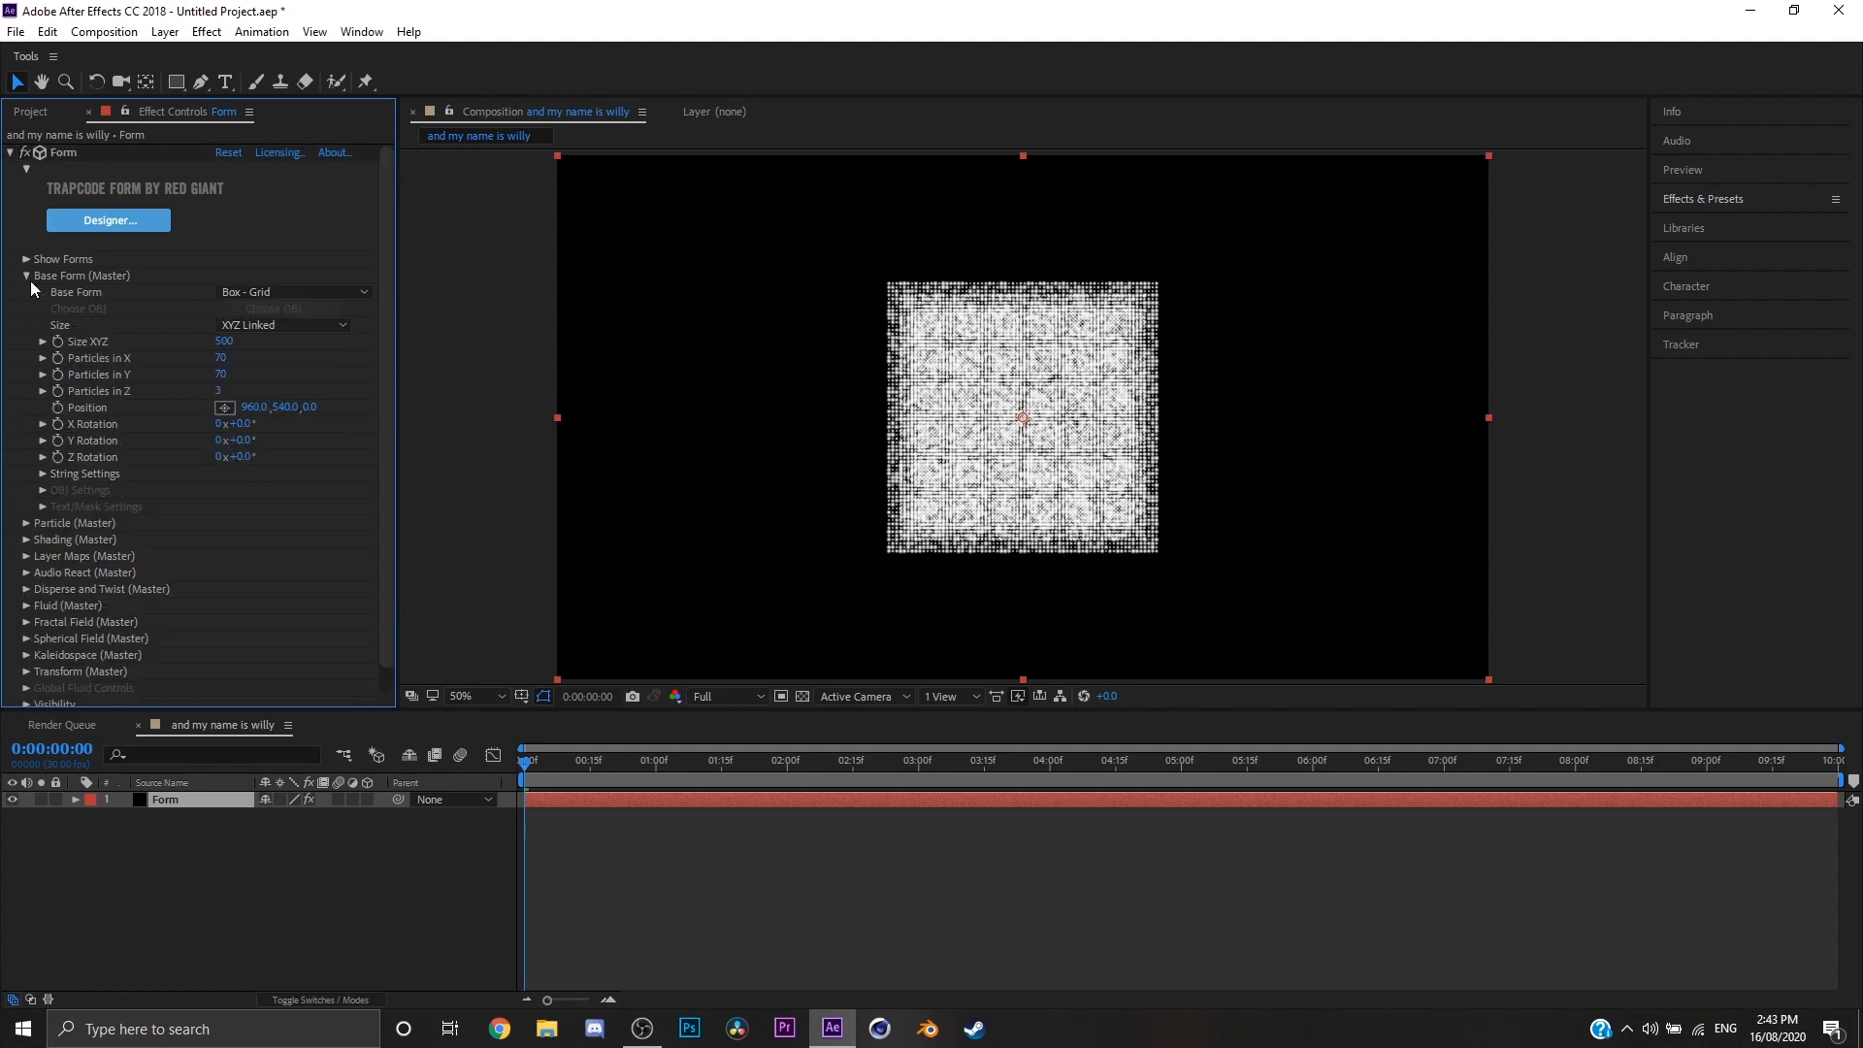
click(256, 327)
click(262, 369)
click(226, 340)
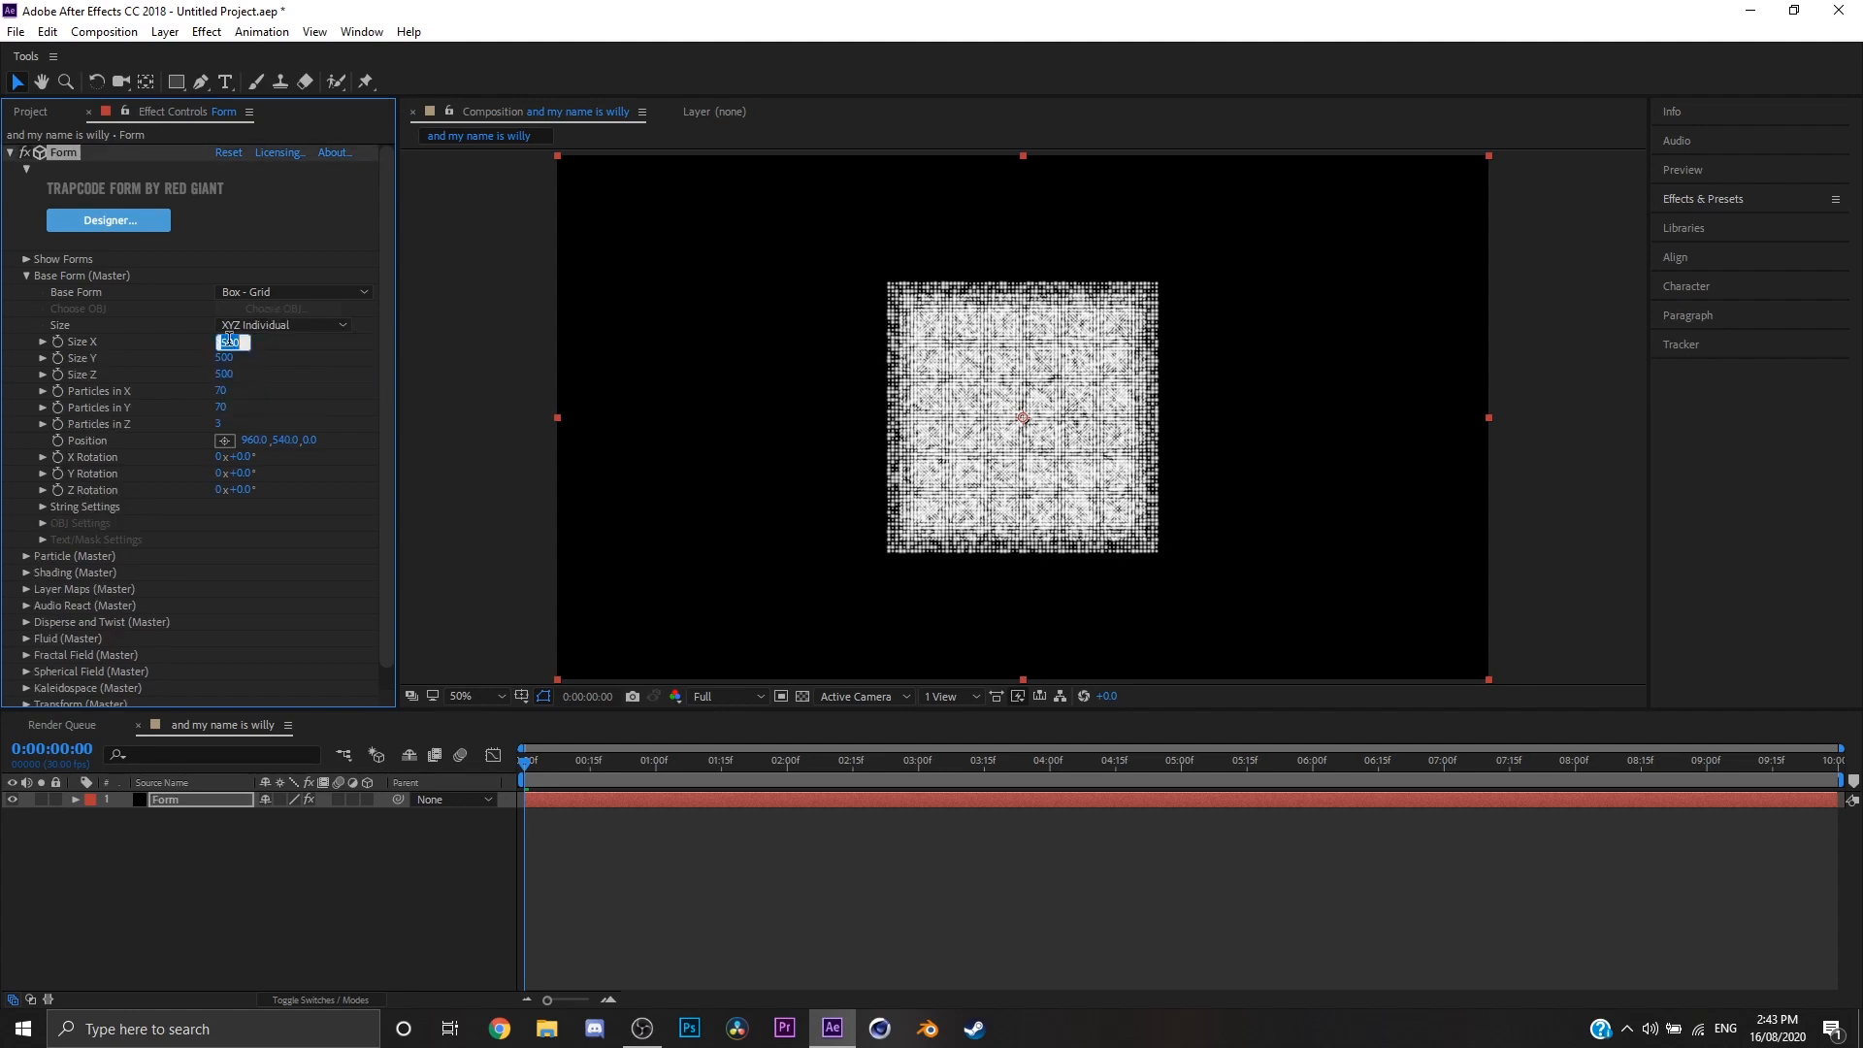
text(1929)
key(Return)
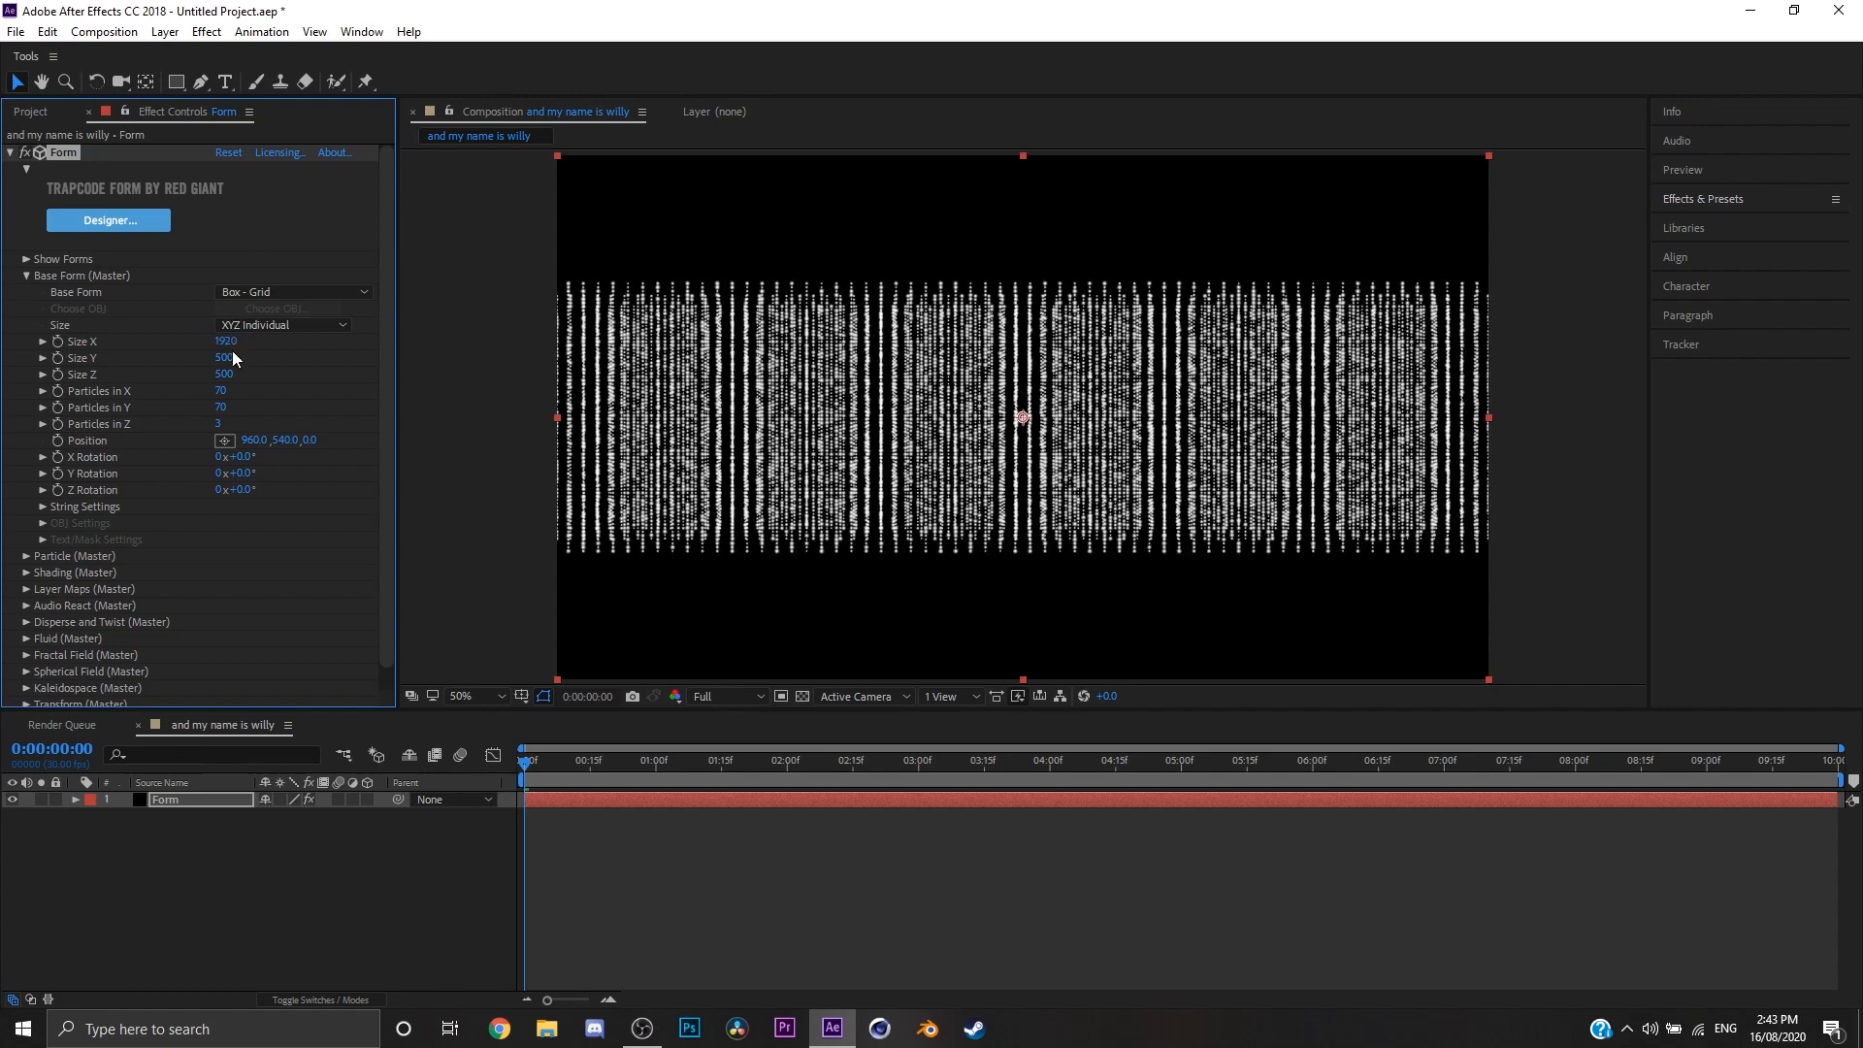
Step: Set the Base Form's Size Y to 1080 and Size Z to 1
click(246, 359)
click(225, 358)
text(1080)
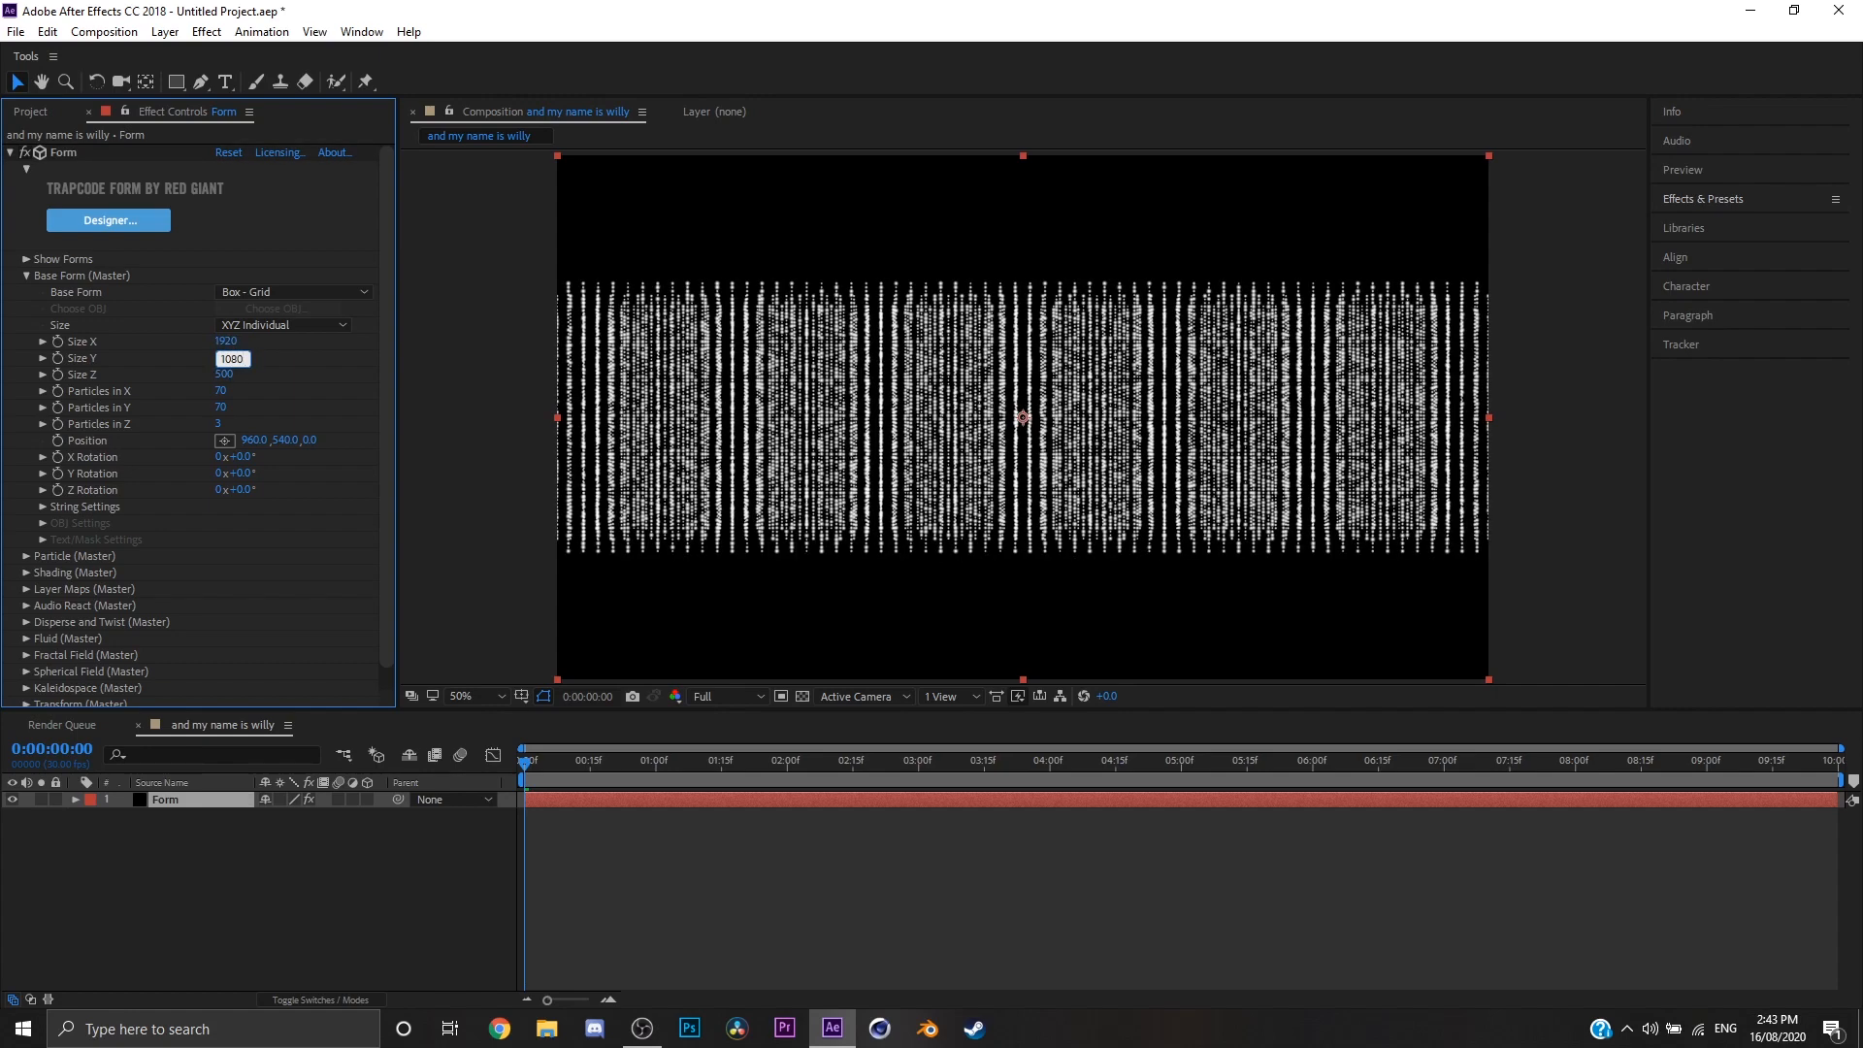
key(Tab)
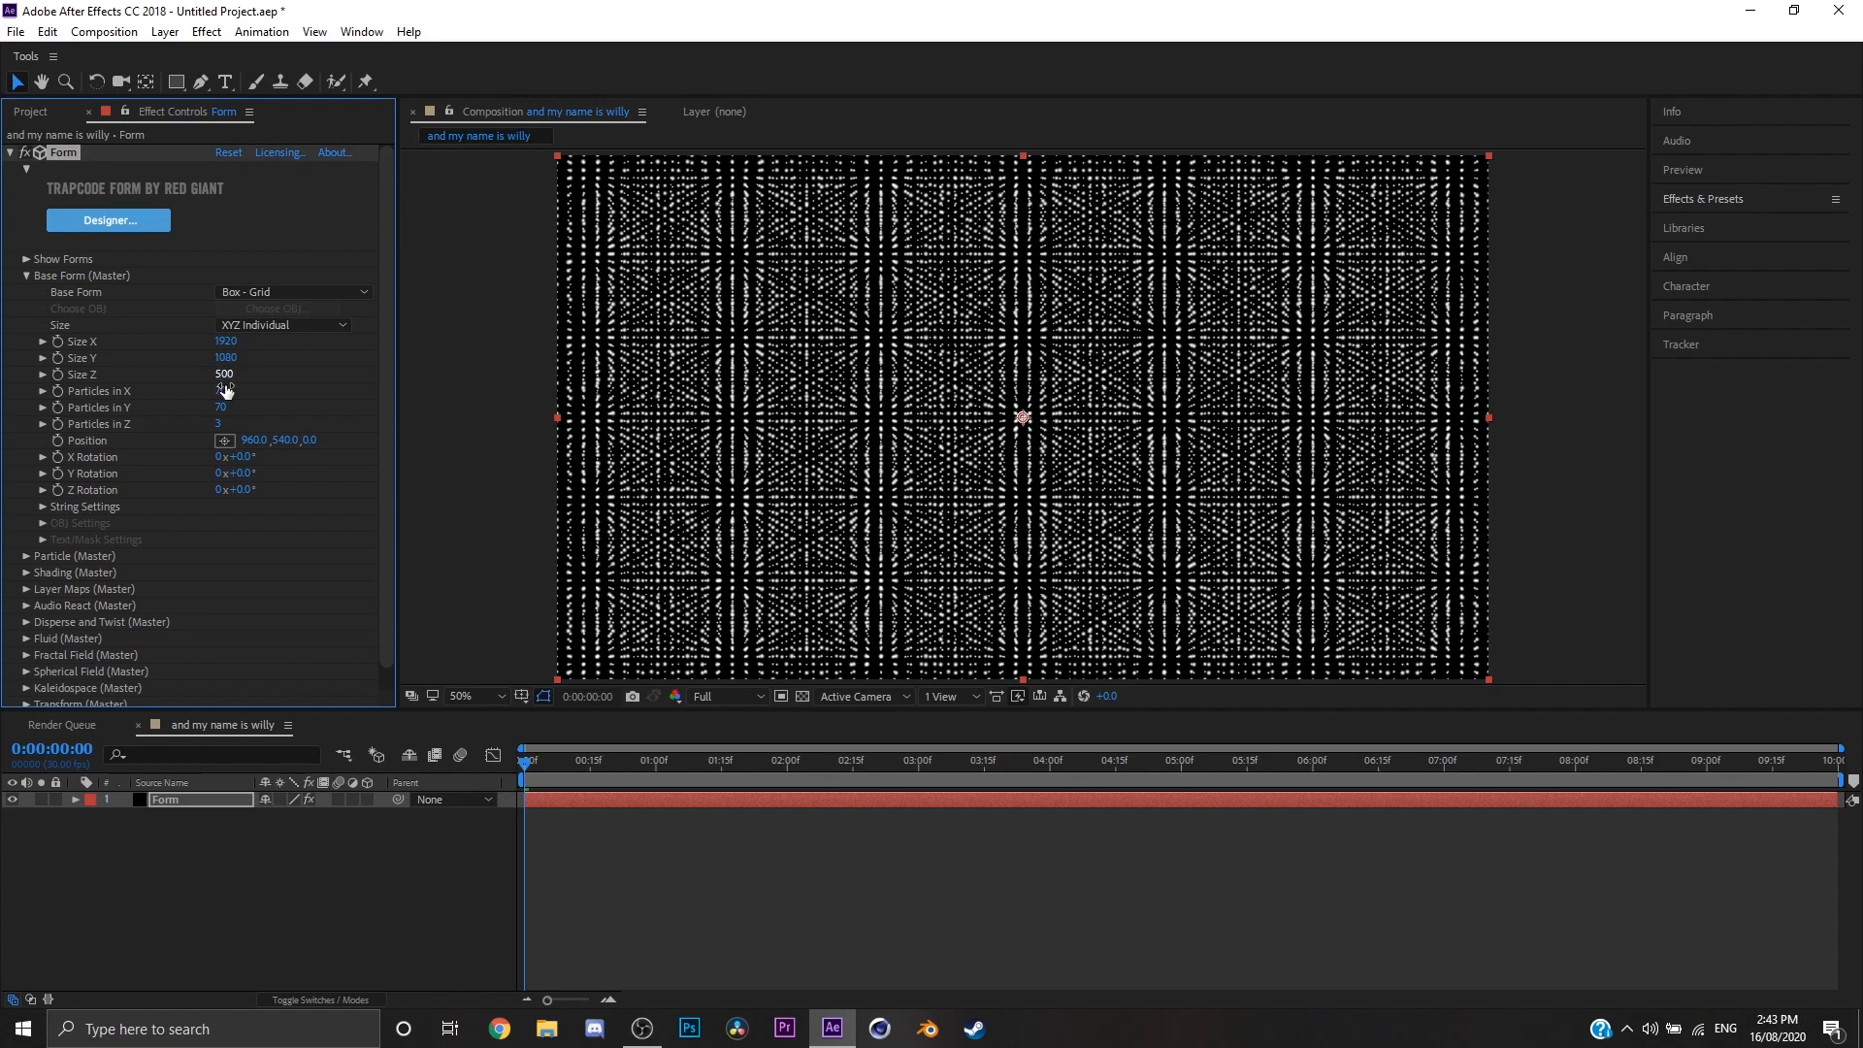
text(1)
key(Return)
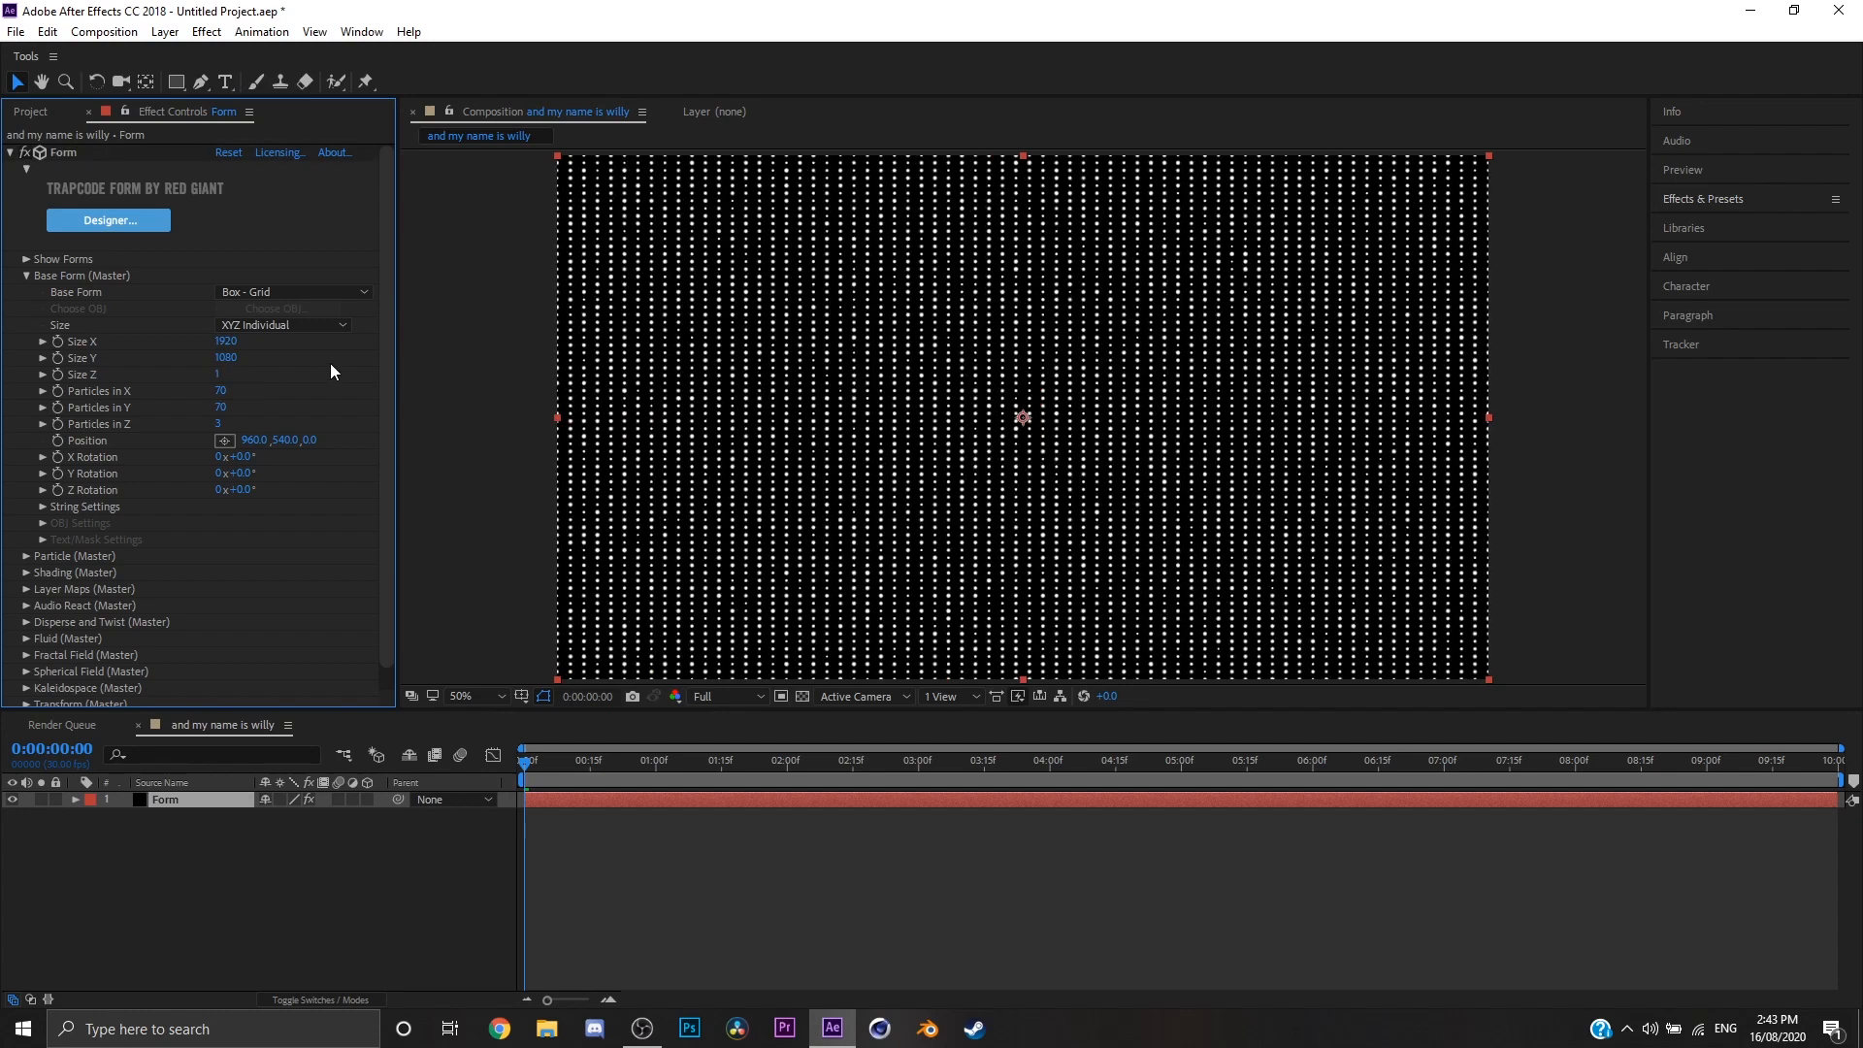
Step: Raise the Base Form's particle counts in X and Y to make a dense grid across the composition
drag(286, 382, 331, 387)
drag(221, 407, 266, 412)
click(26, 276)
Step: Set the particle Size to 3 and Size Random to 0%
click(26, 293)
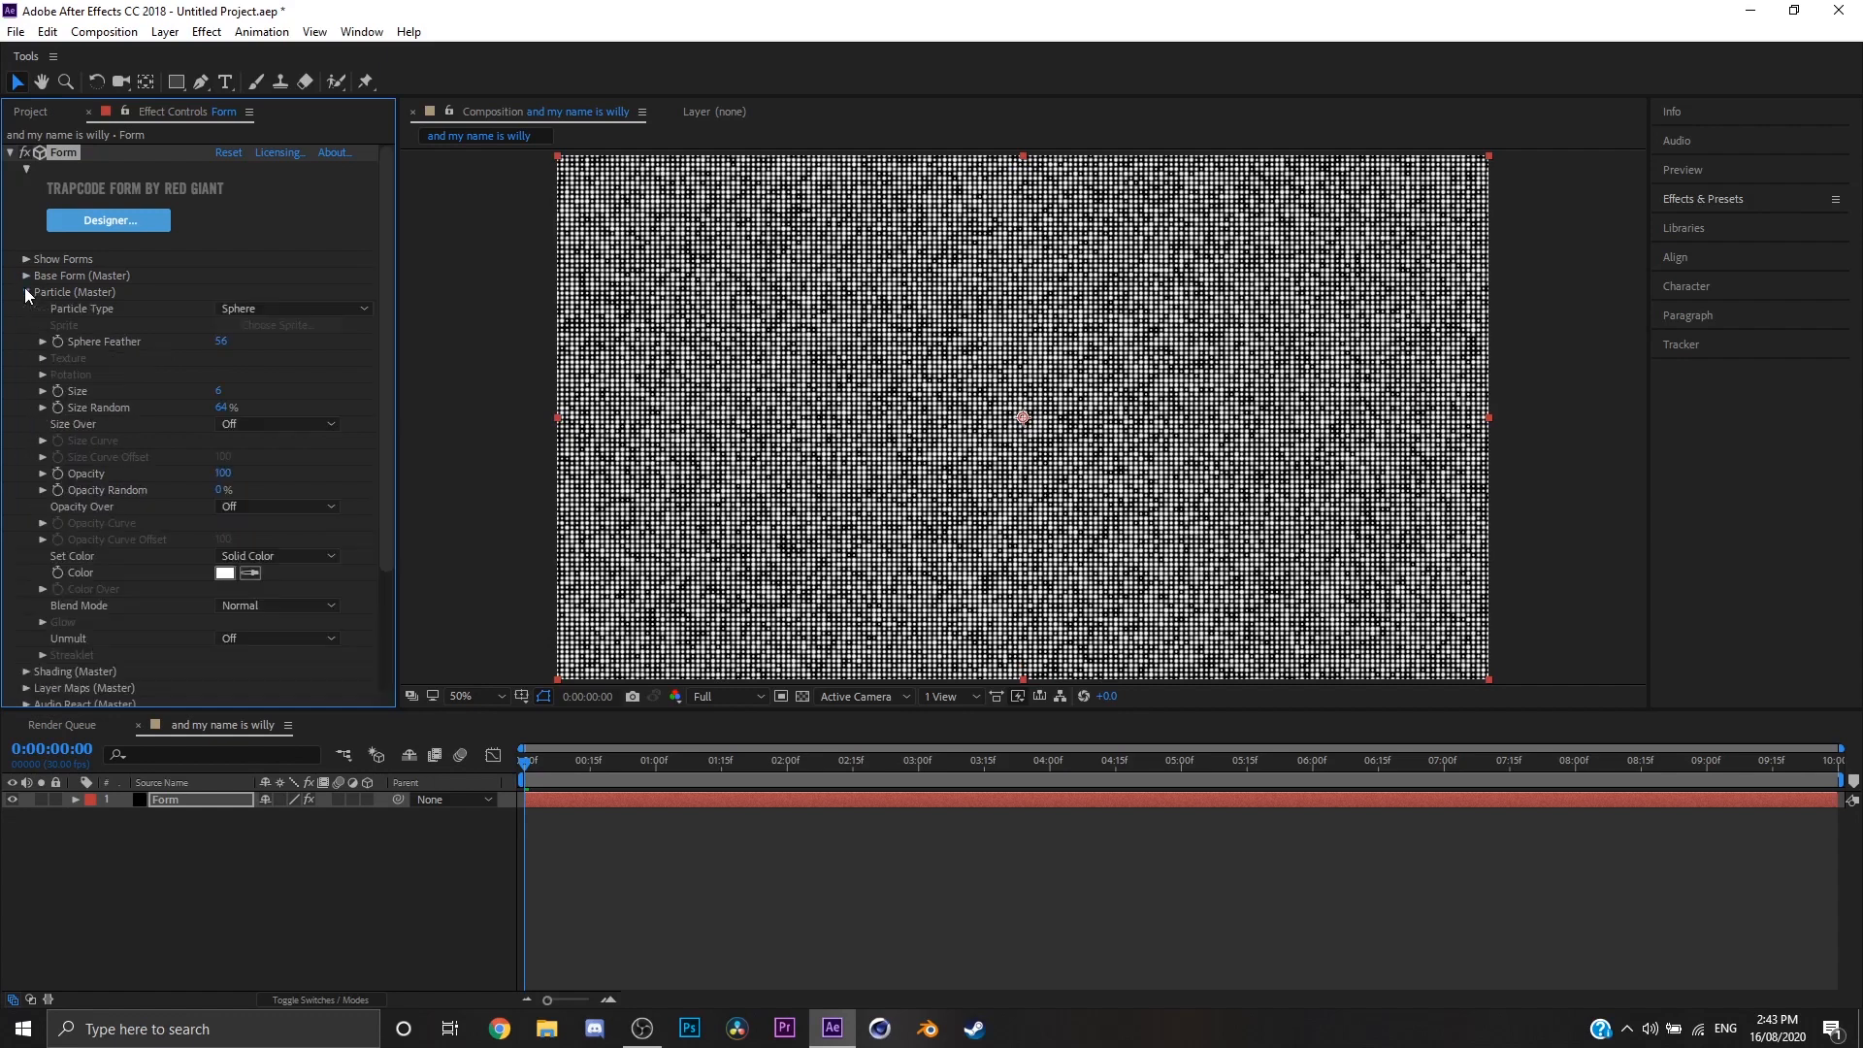
click(219, 391)
text(3)
key(Return)
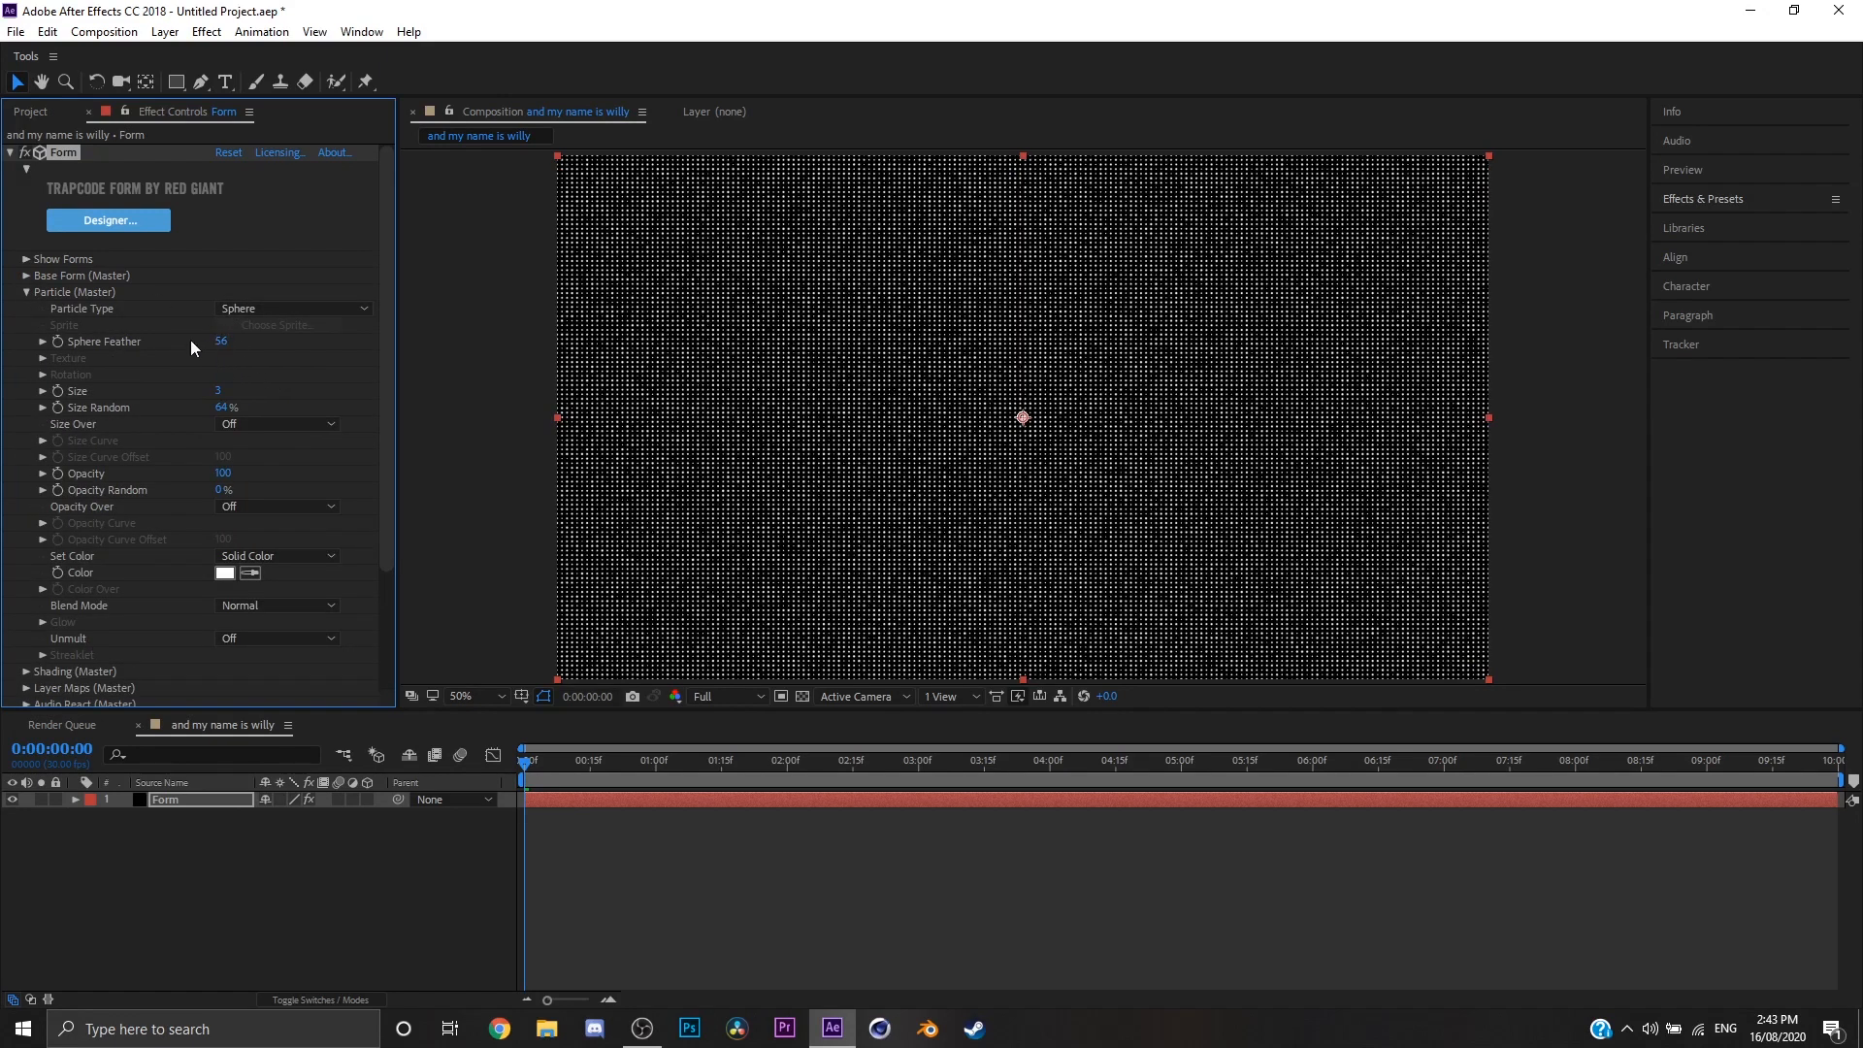
click(221, 406)
text(0)
key(Return)
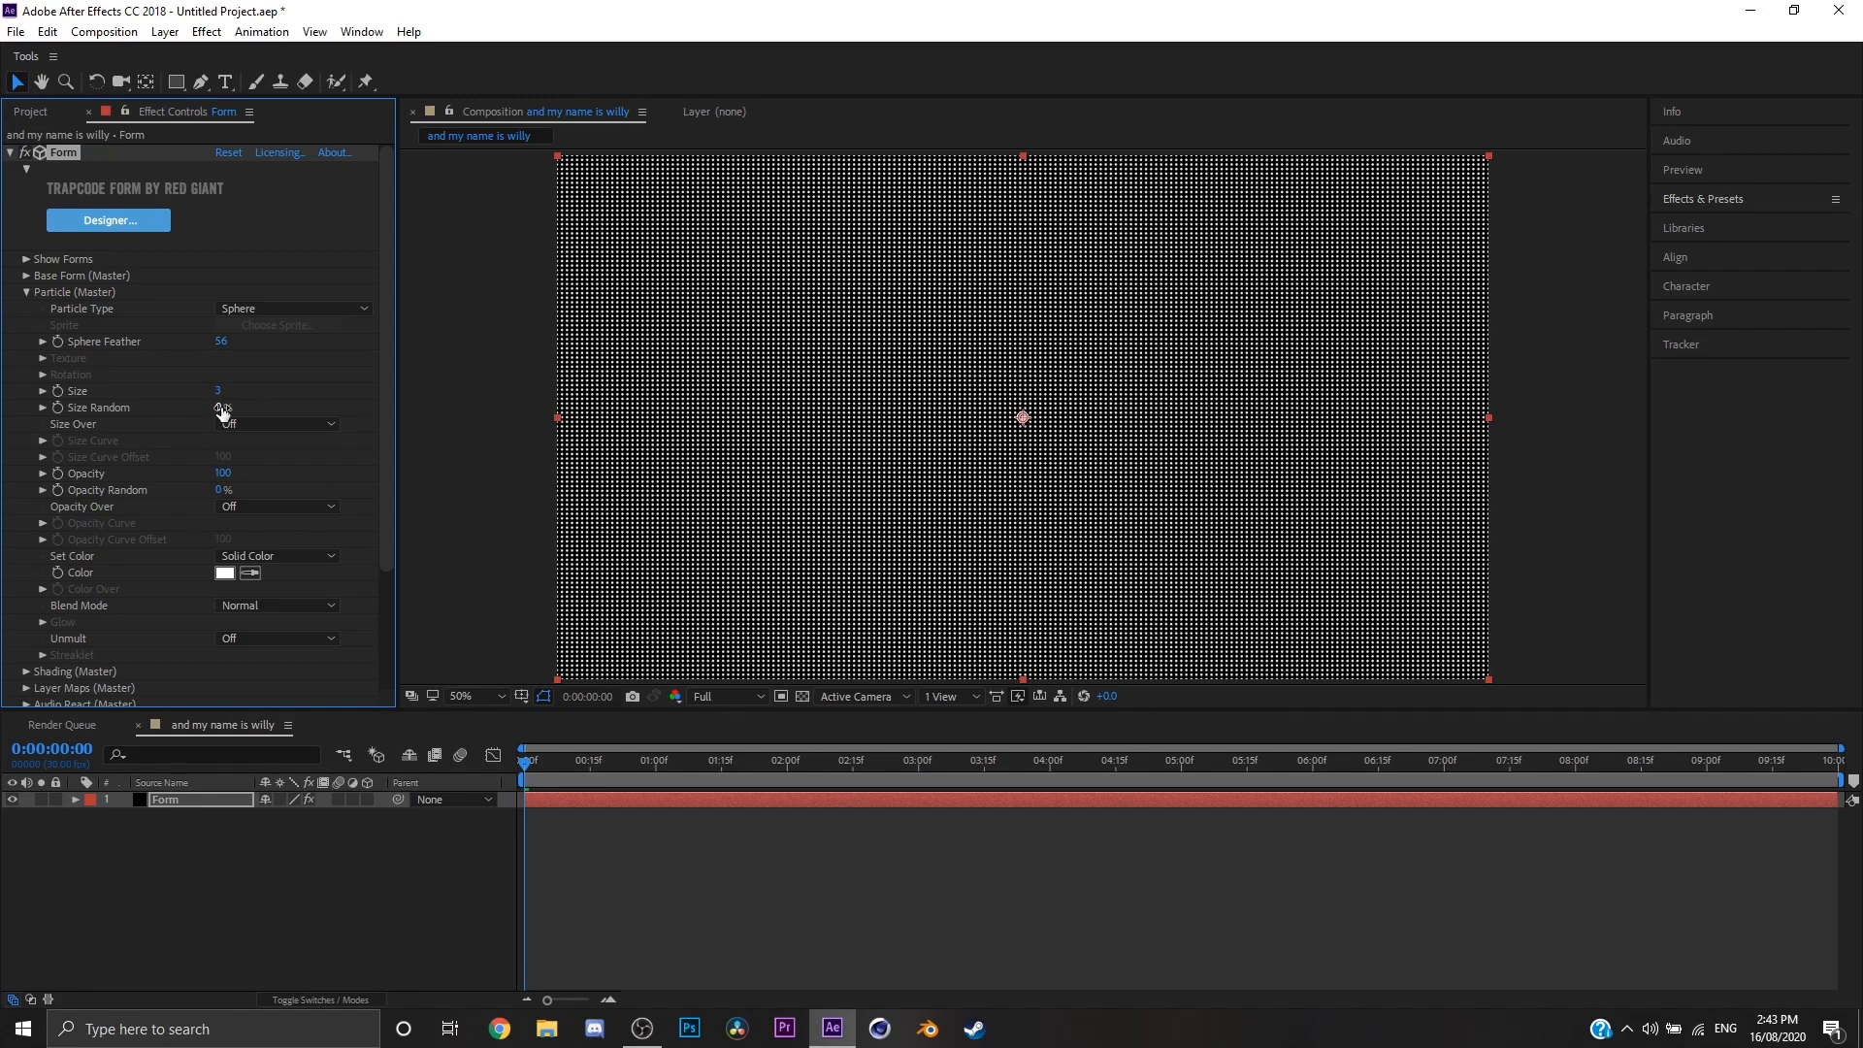
click(28, 293)
Step: Place the Yuru Camp - 06 comp beneath the Form layer in the timeline and hide its video
click(27, 325)
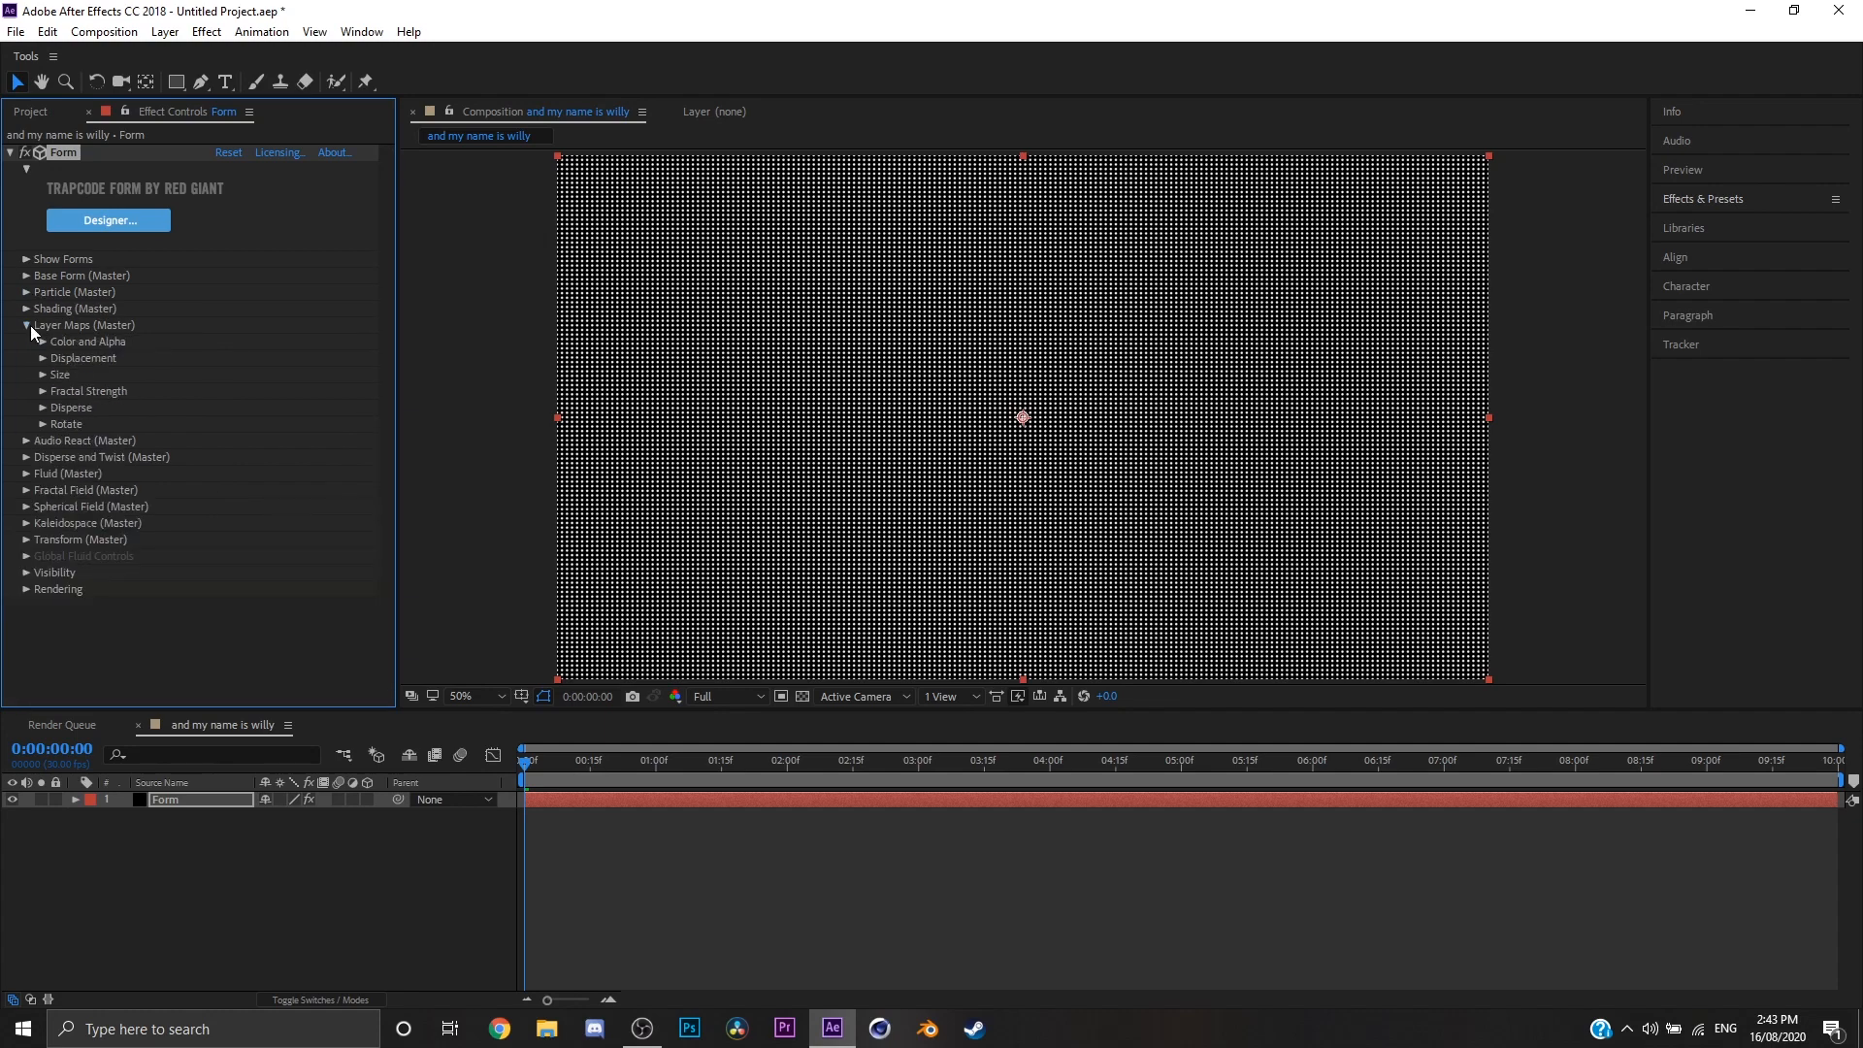
click(42, 342)
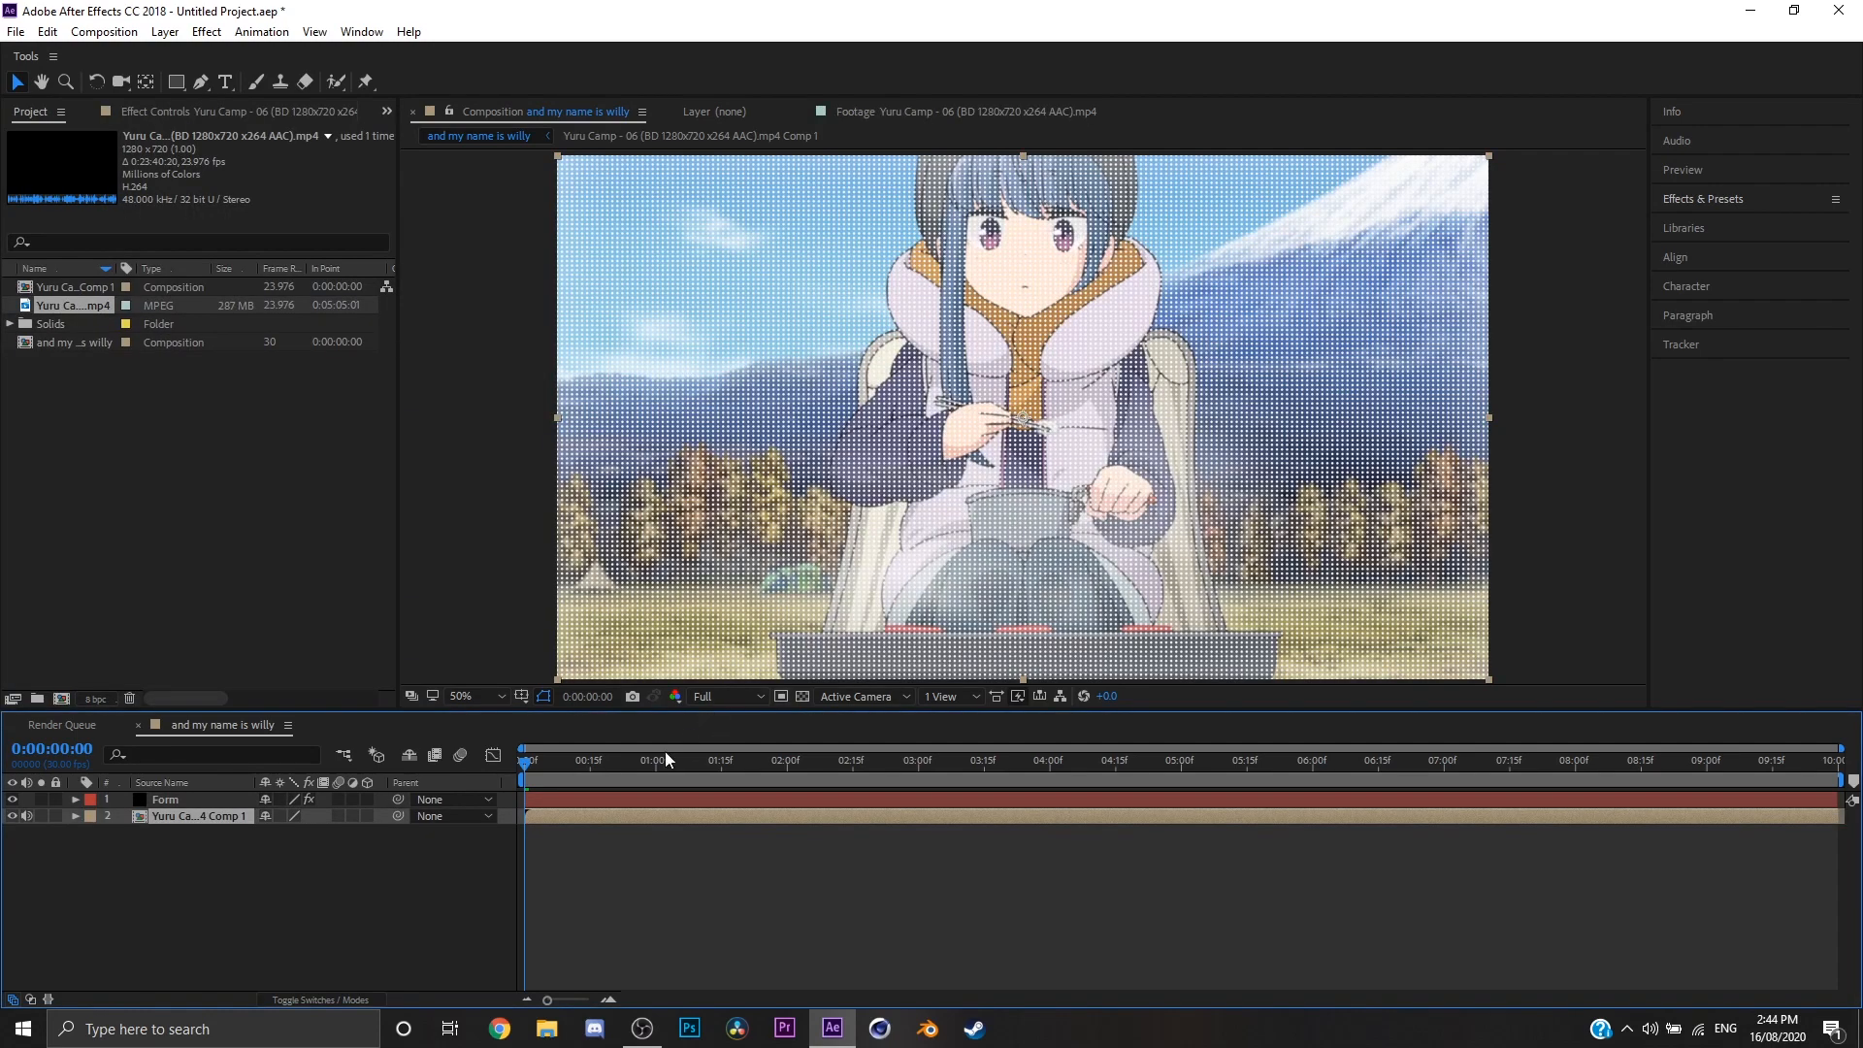
drag(666, 751, 282, 847)
key(Delete)
click(12, 816)
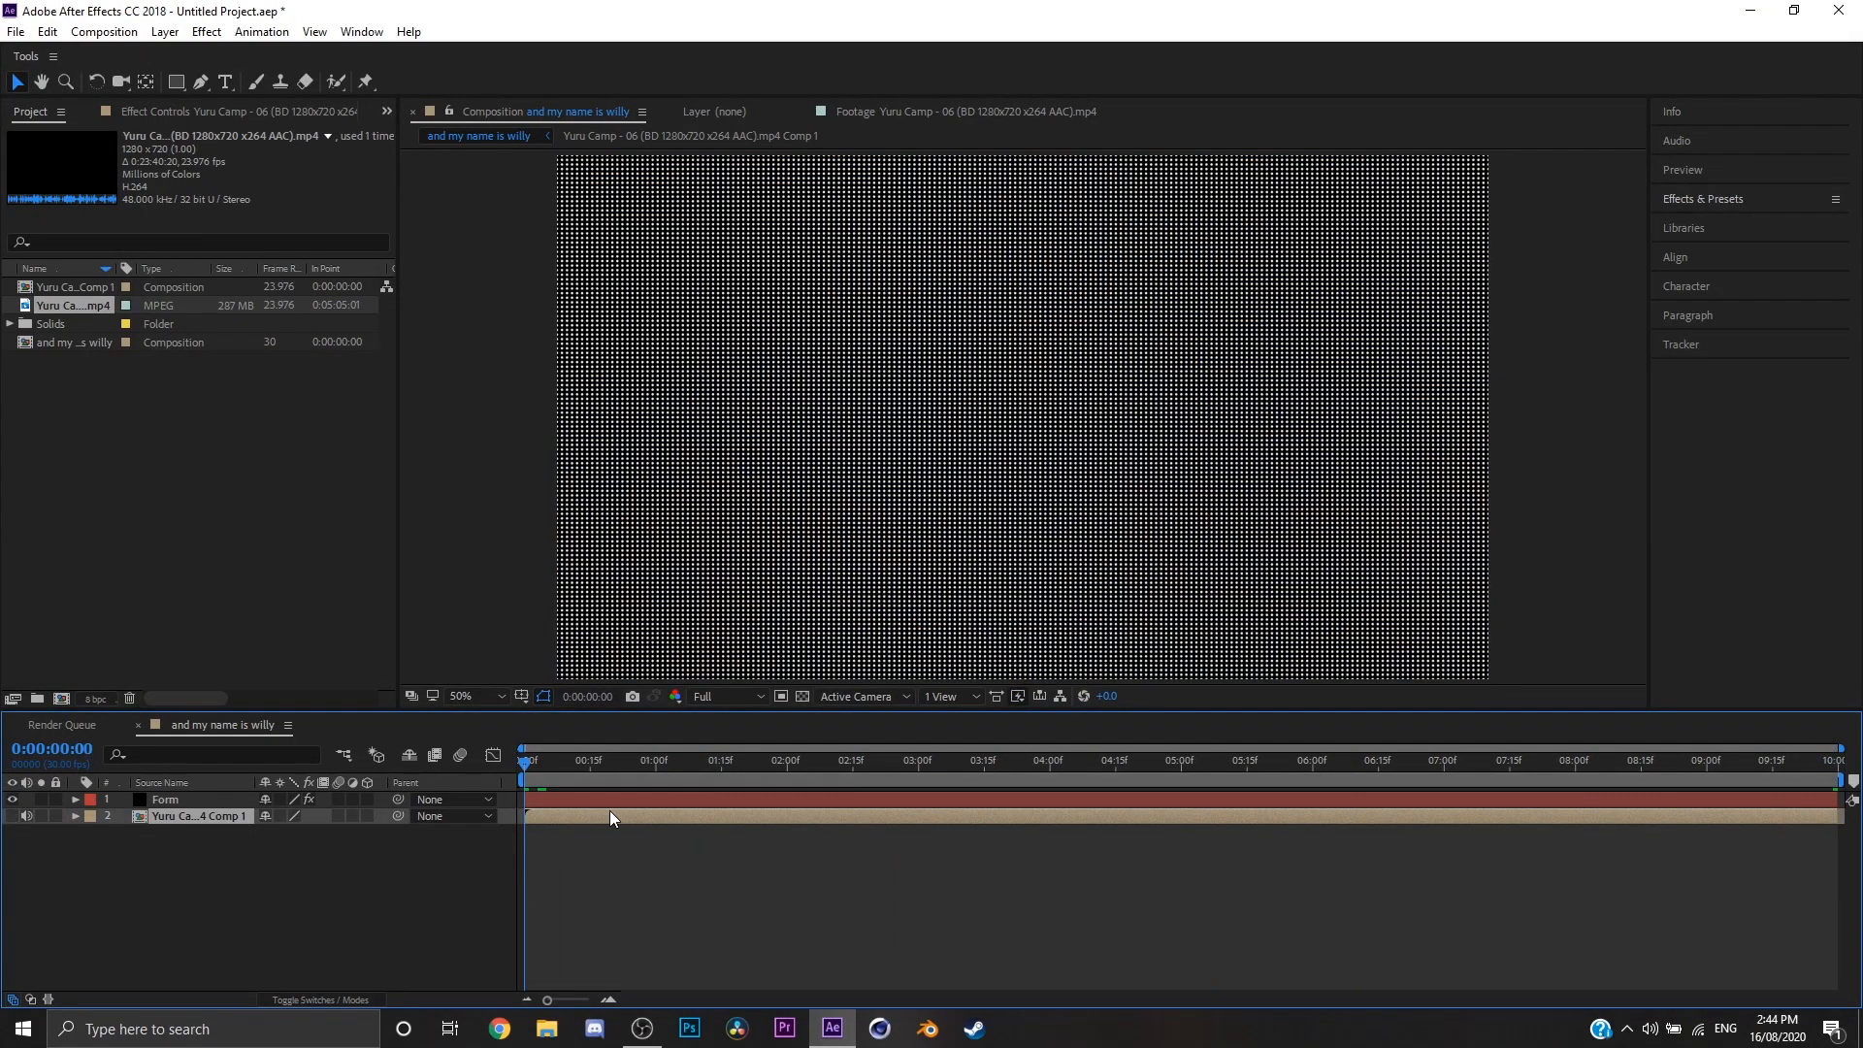
Step: Choose the Yuru Camp comp as the source layer for the Form's Color and Alpha layer map
click(625, 800)
click(176, 113)
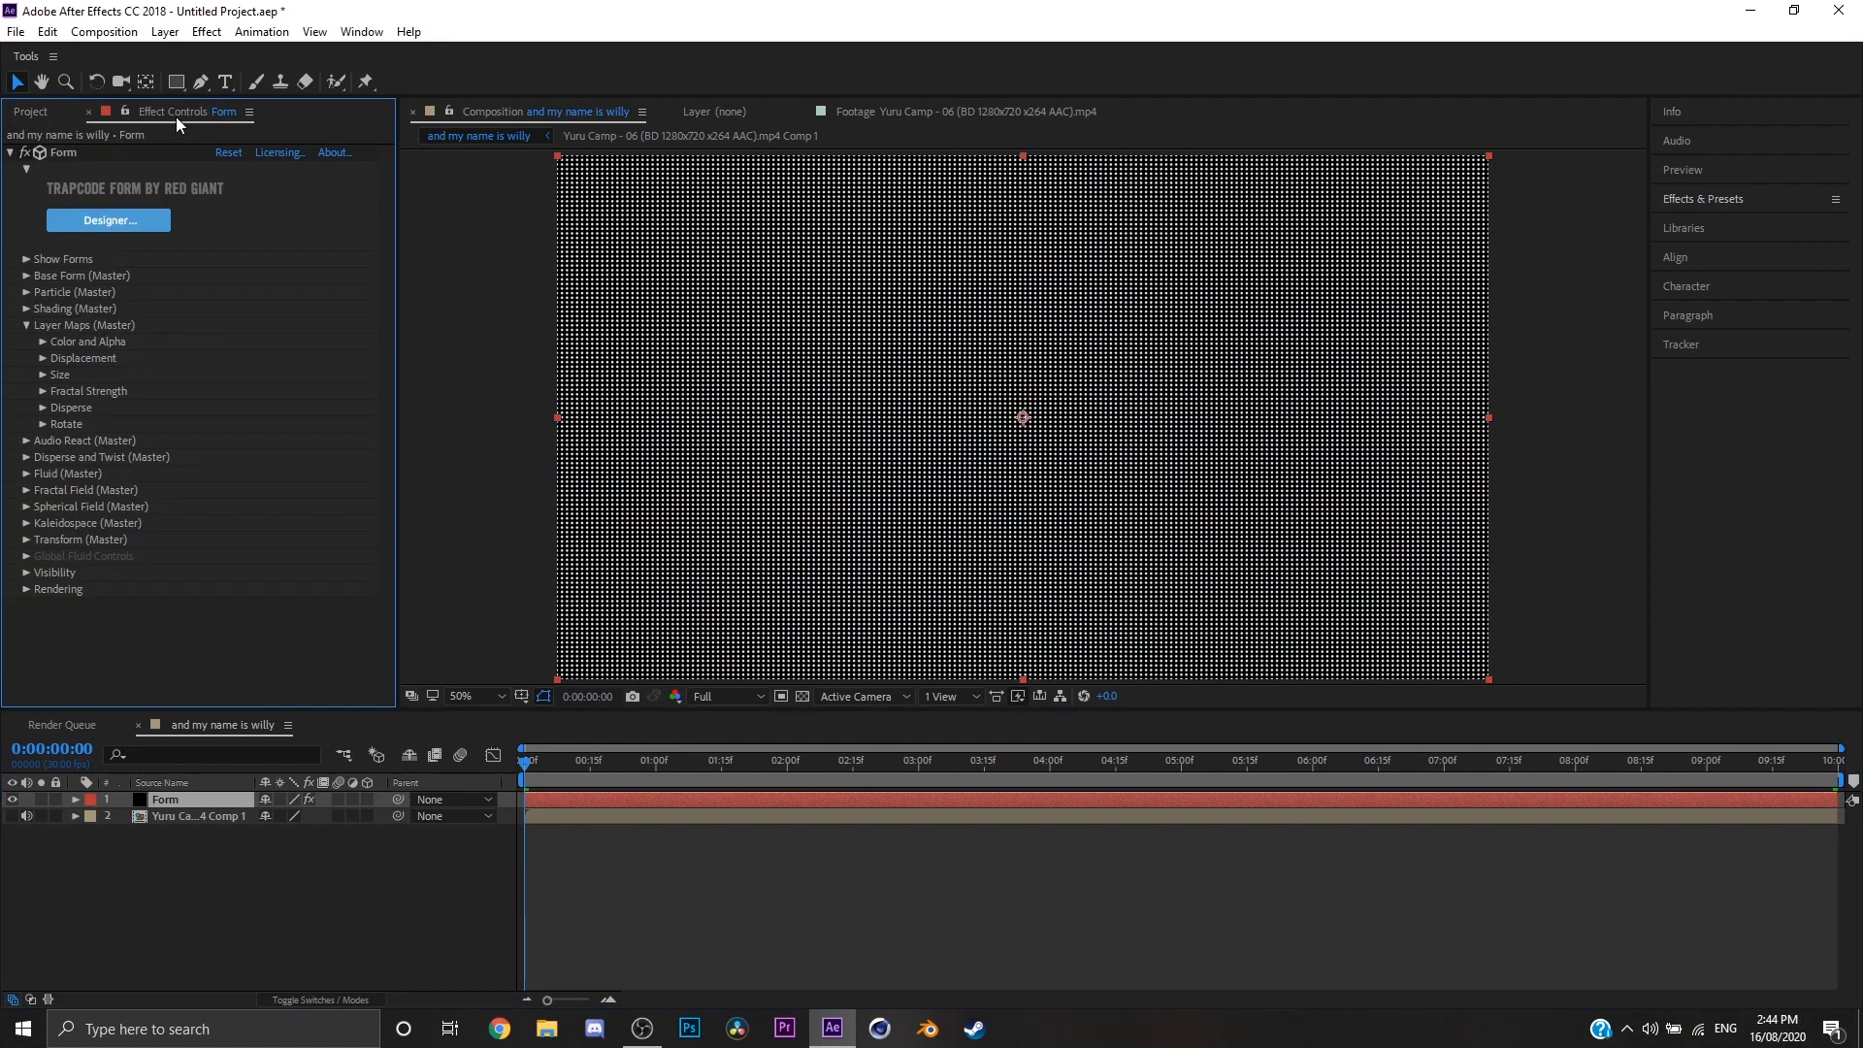
click(42, 342)
click(254, 358)
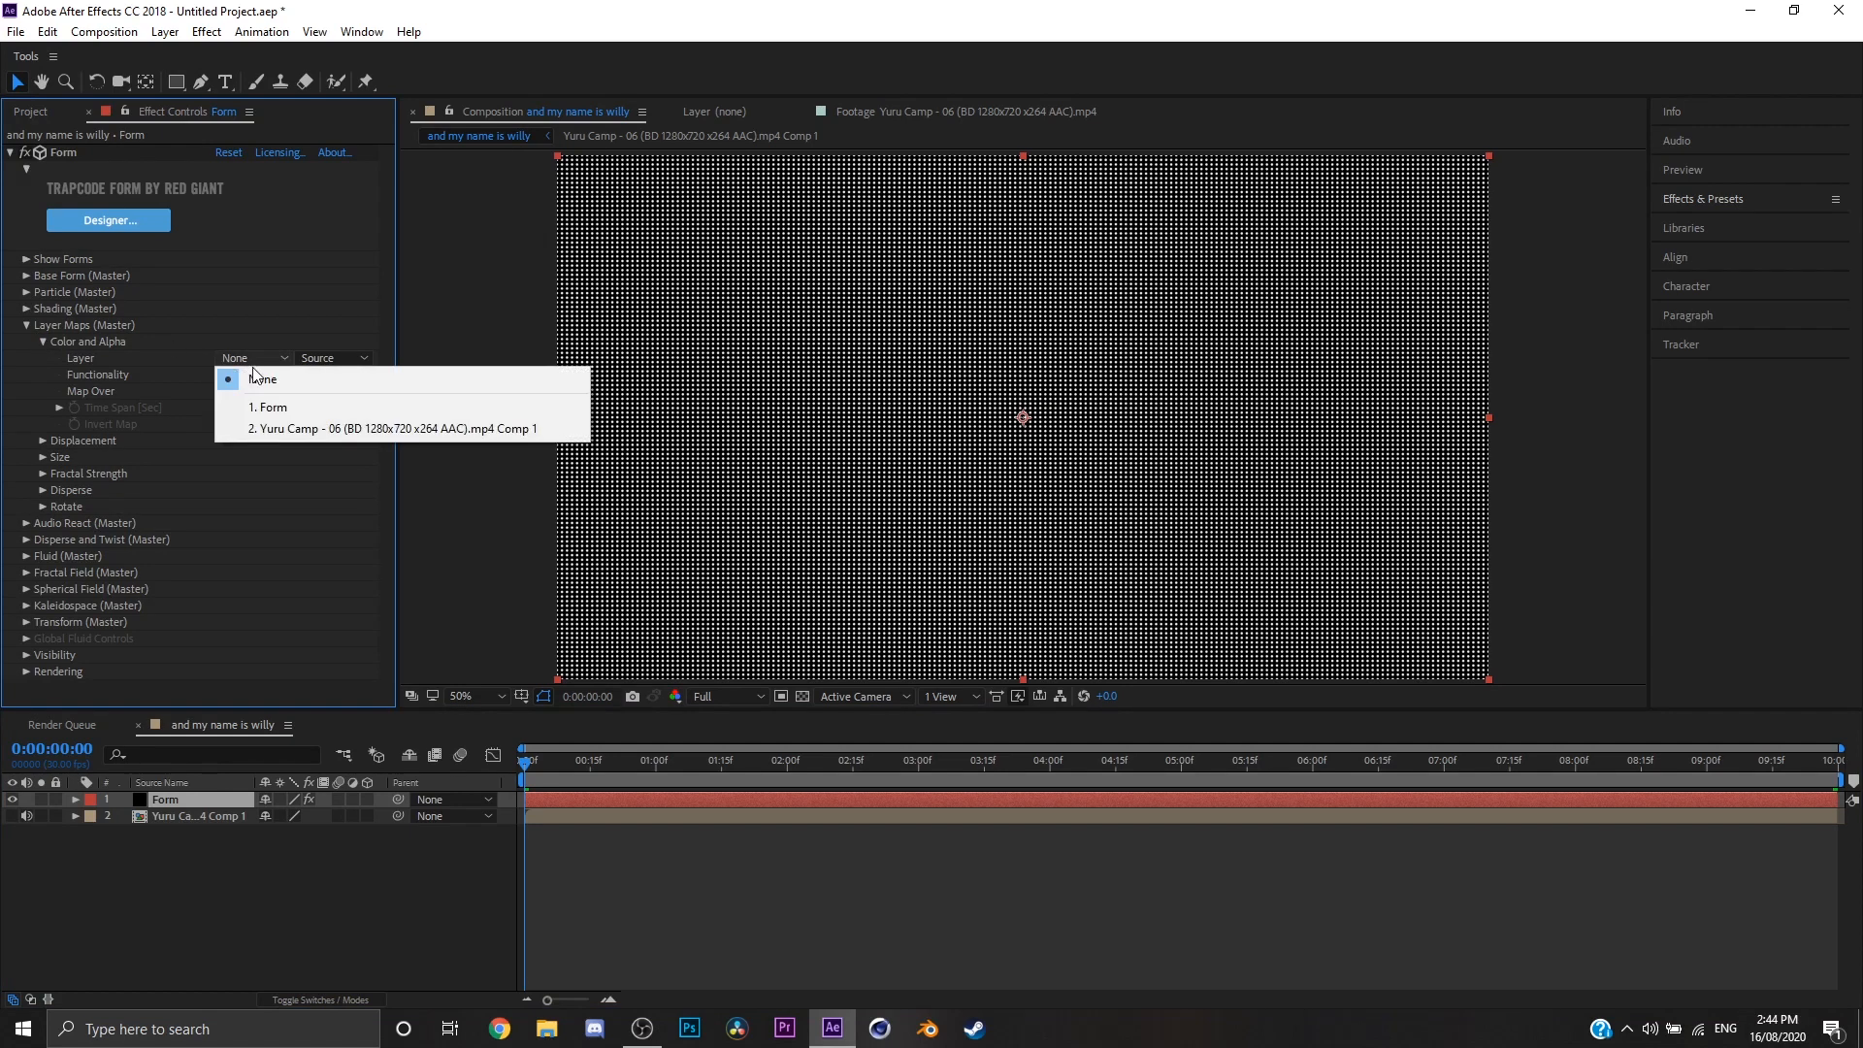
click(274, 428)
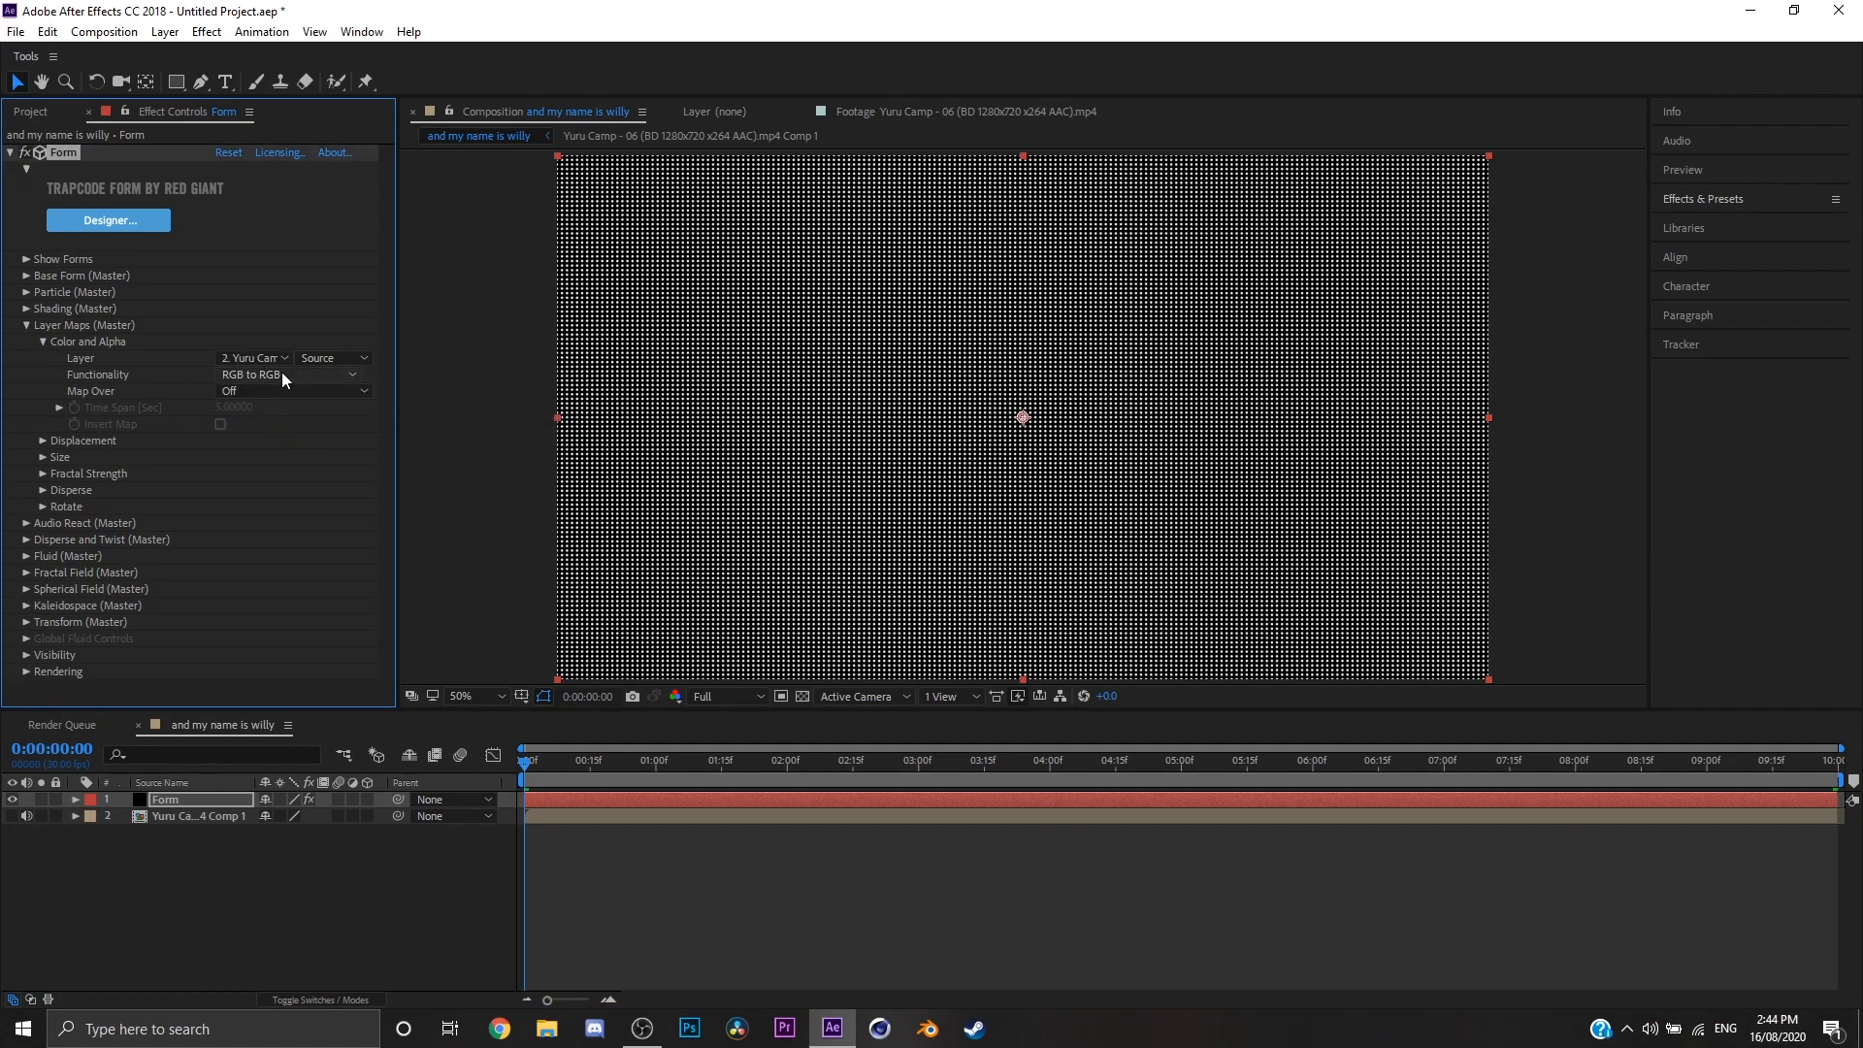
Step: Set the Color and Alpha map to RGBA to RGBA, mapped over XY, and preview the result
click(281, 376)
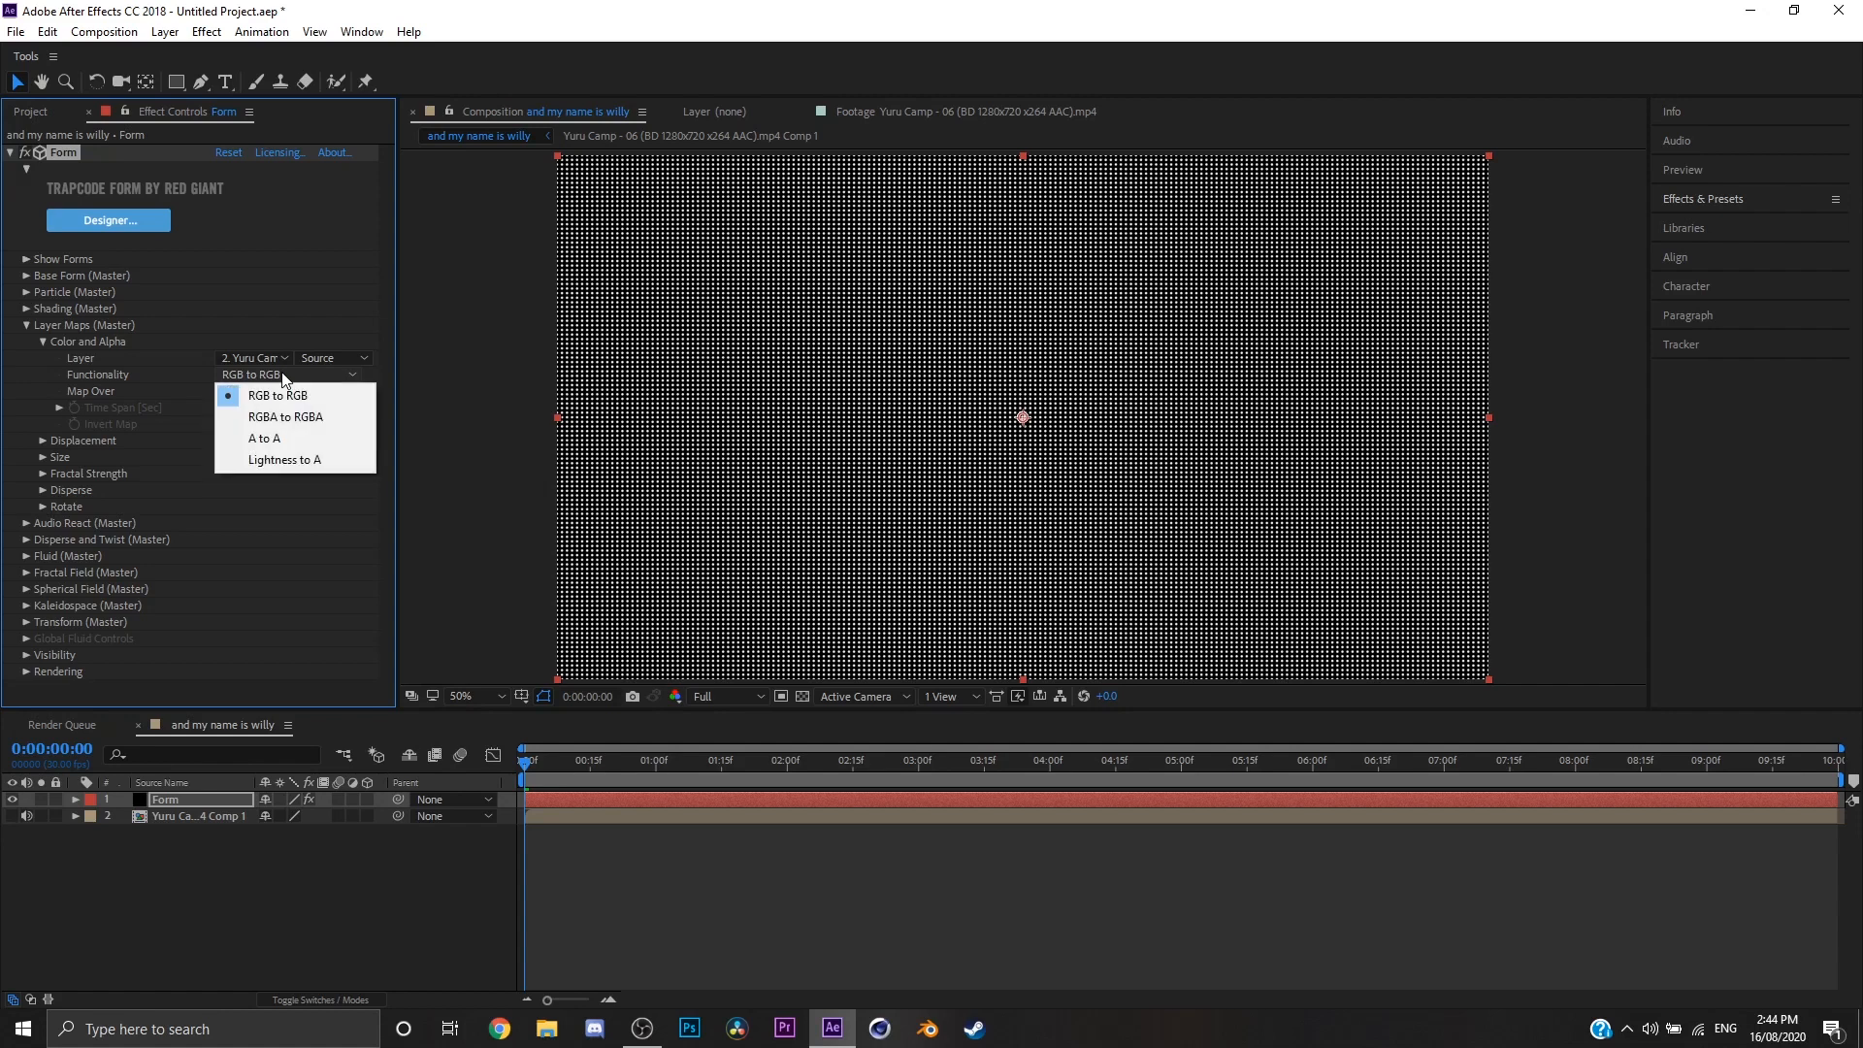
click(341, 419)
click(234, 389)
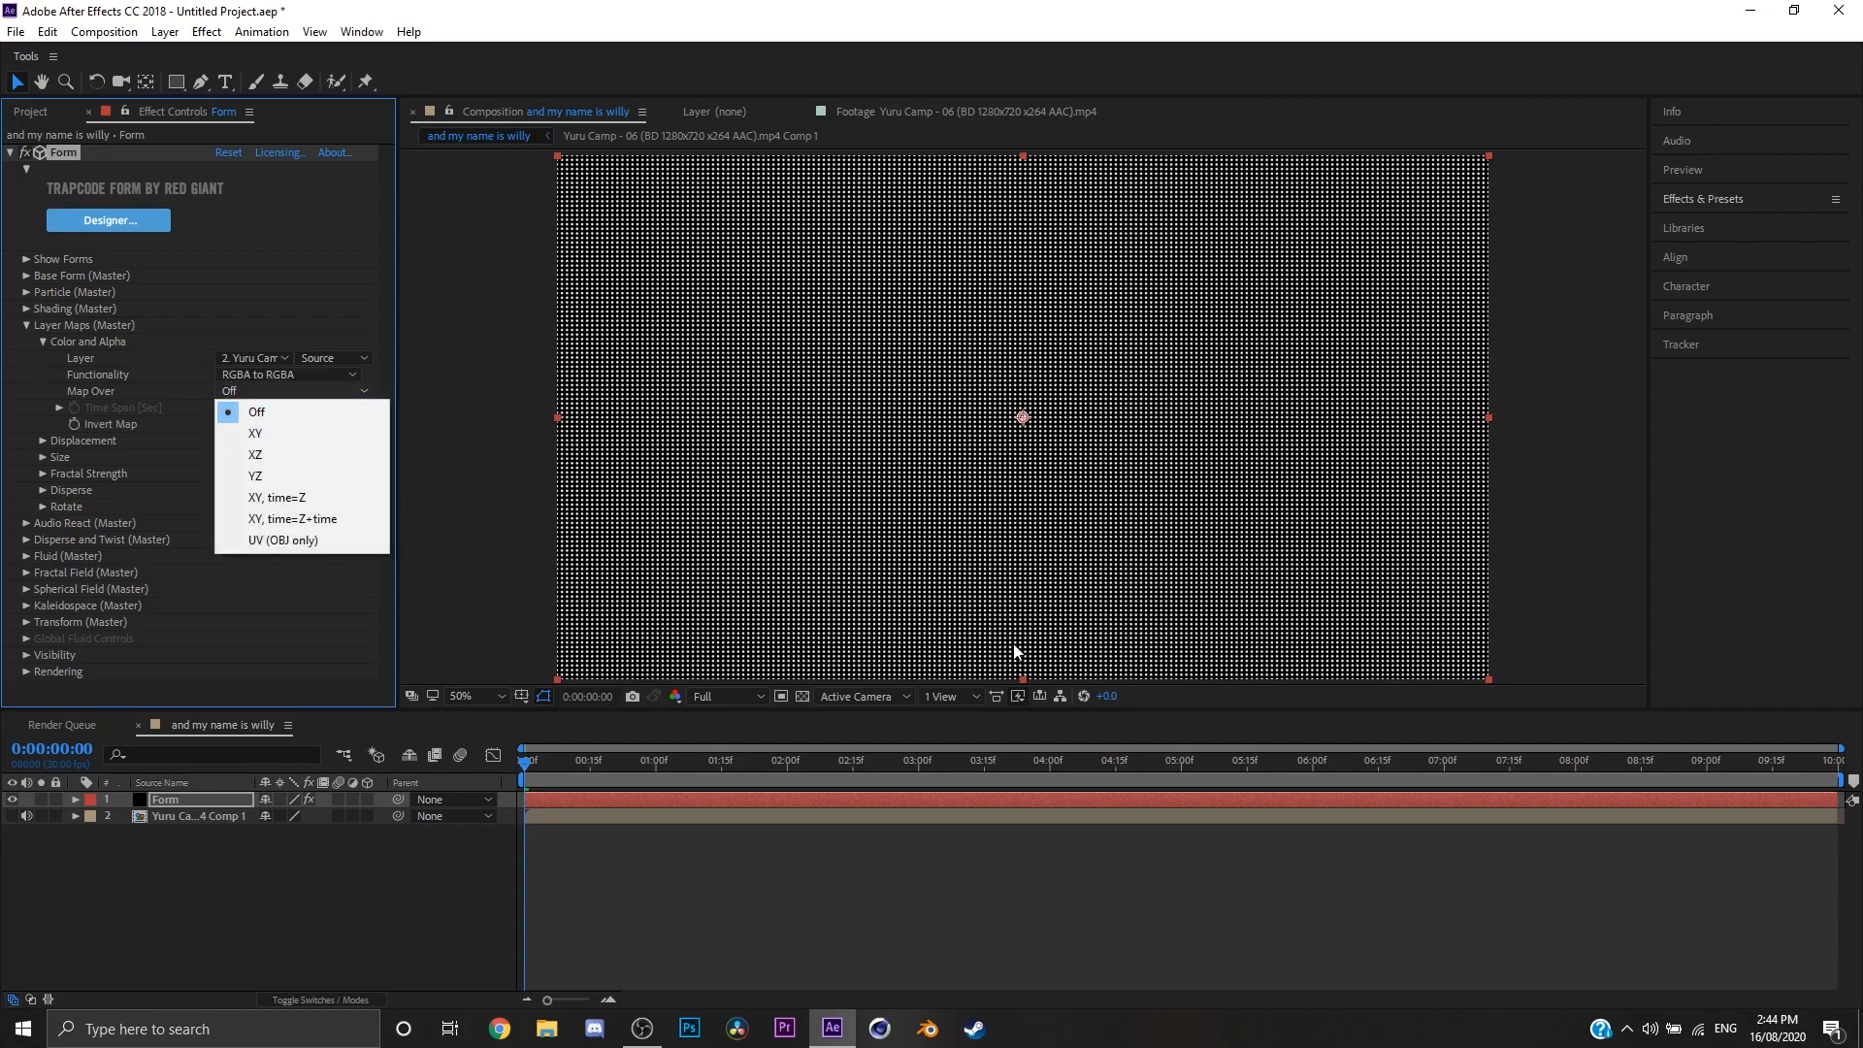
click(303, 437)
key(space)
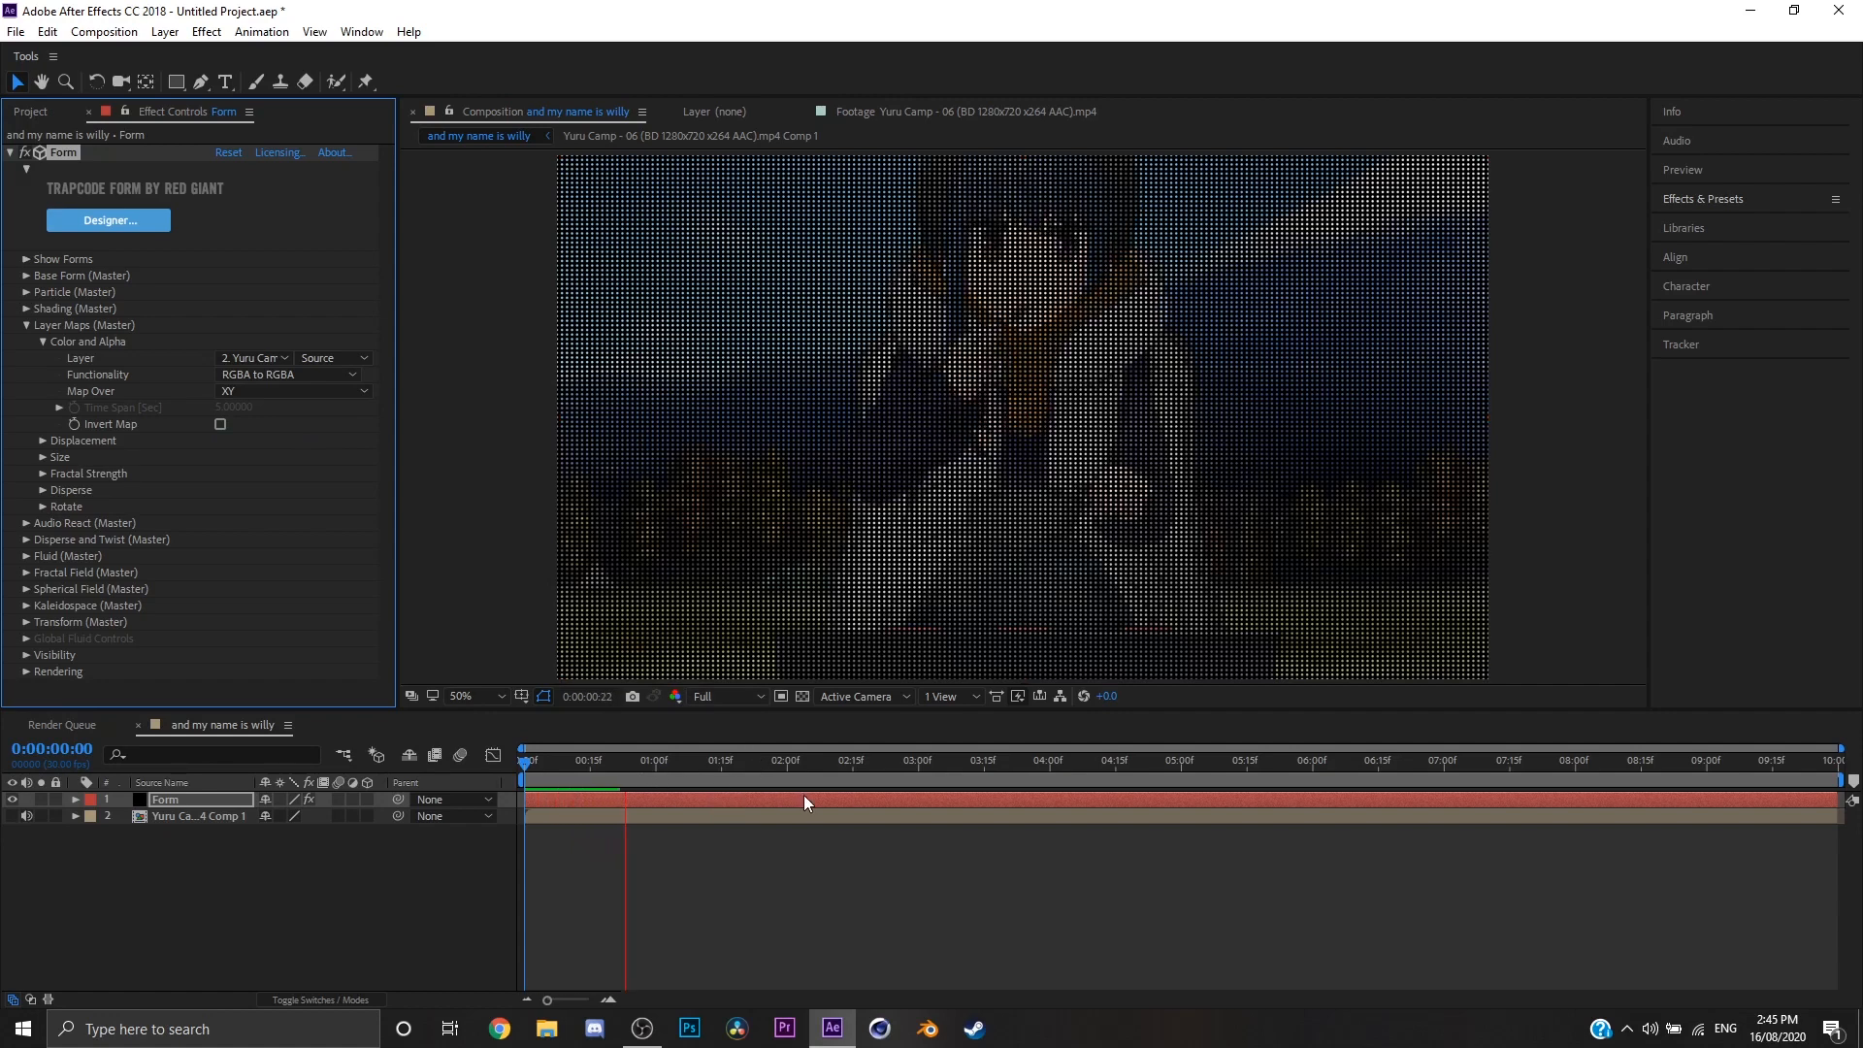
mouse_move(530, 762)
mouse_down()
mouse_move(480, 776)
mouse_move(564, 762)
mouse_up()
Step: Add a camera to the composition with its existing settings and orbit it slightly to view the Form at an angle
click(875, 701)
right_click(514, 931)
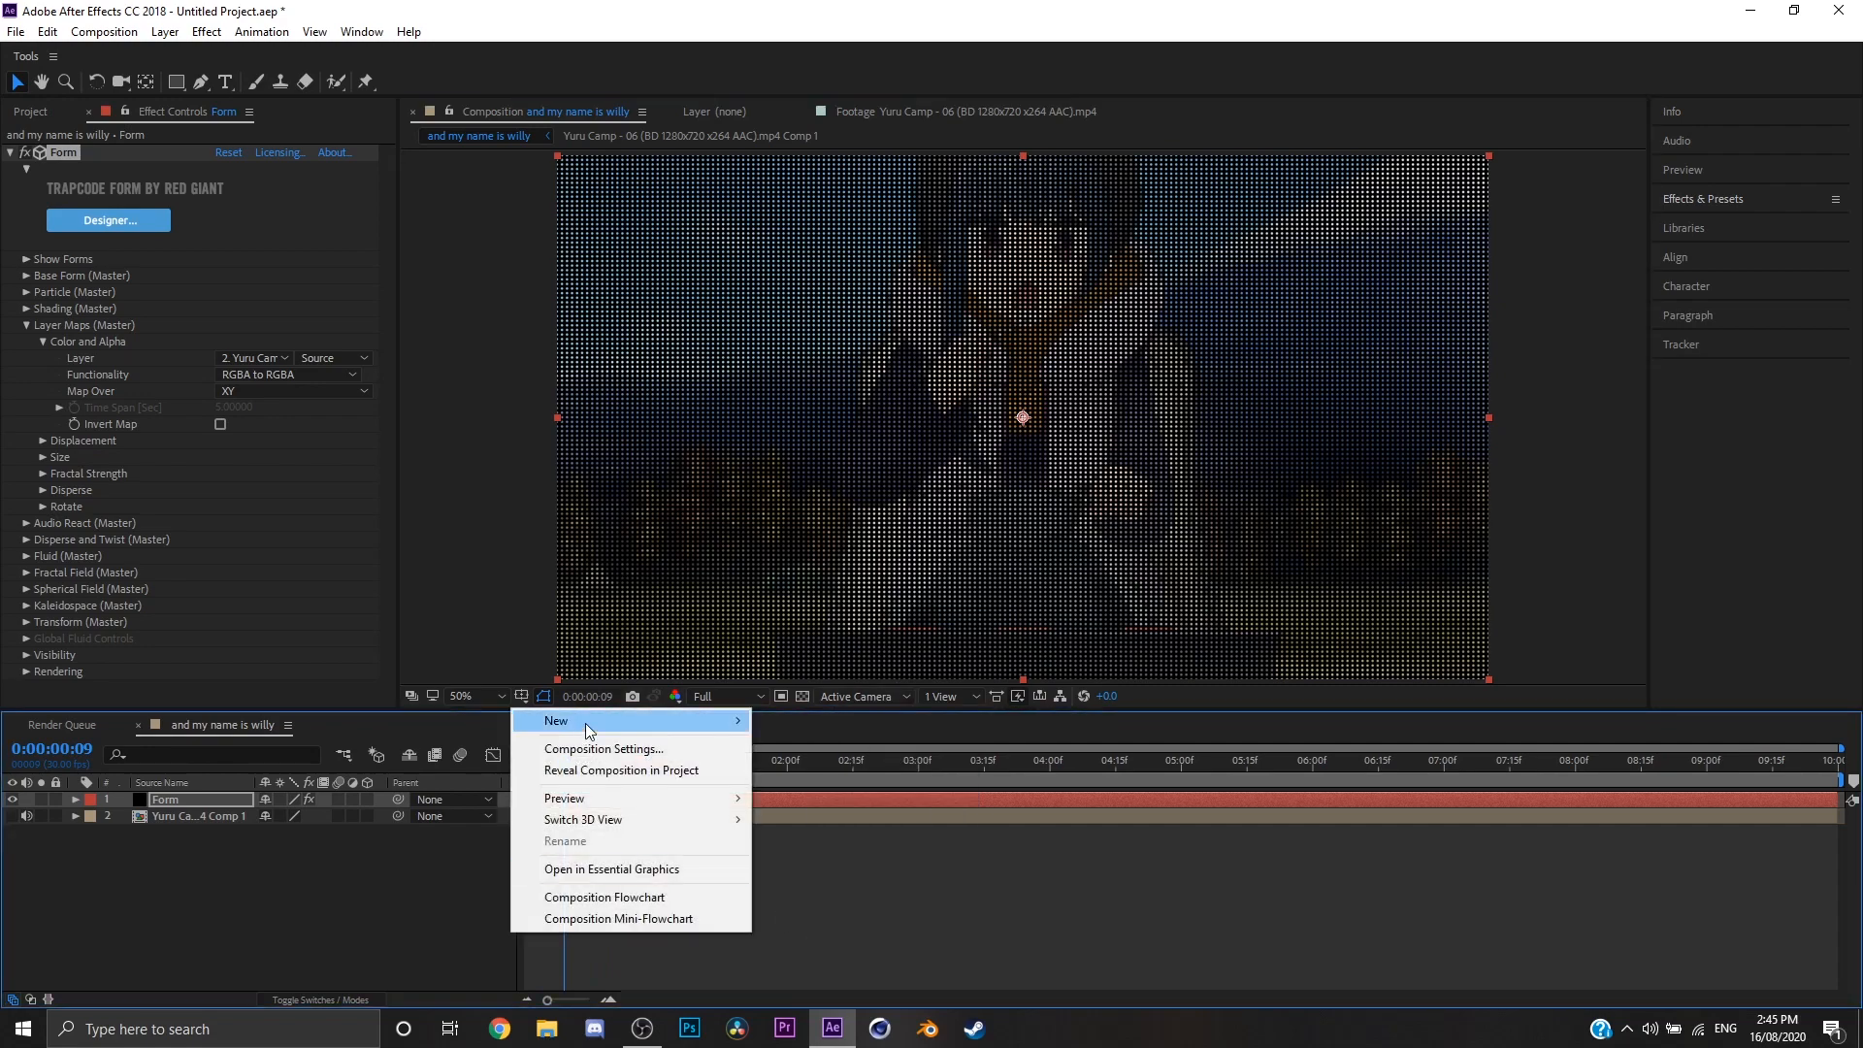
mouse_move(585, 724)
click(835, 813)
click(1141, 718)
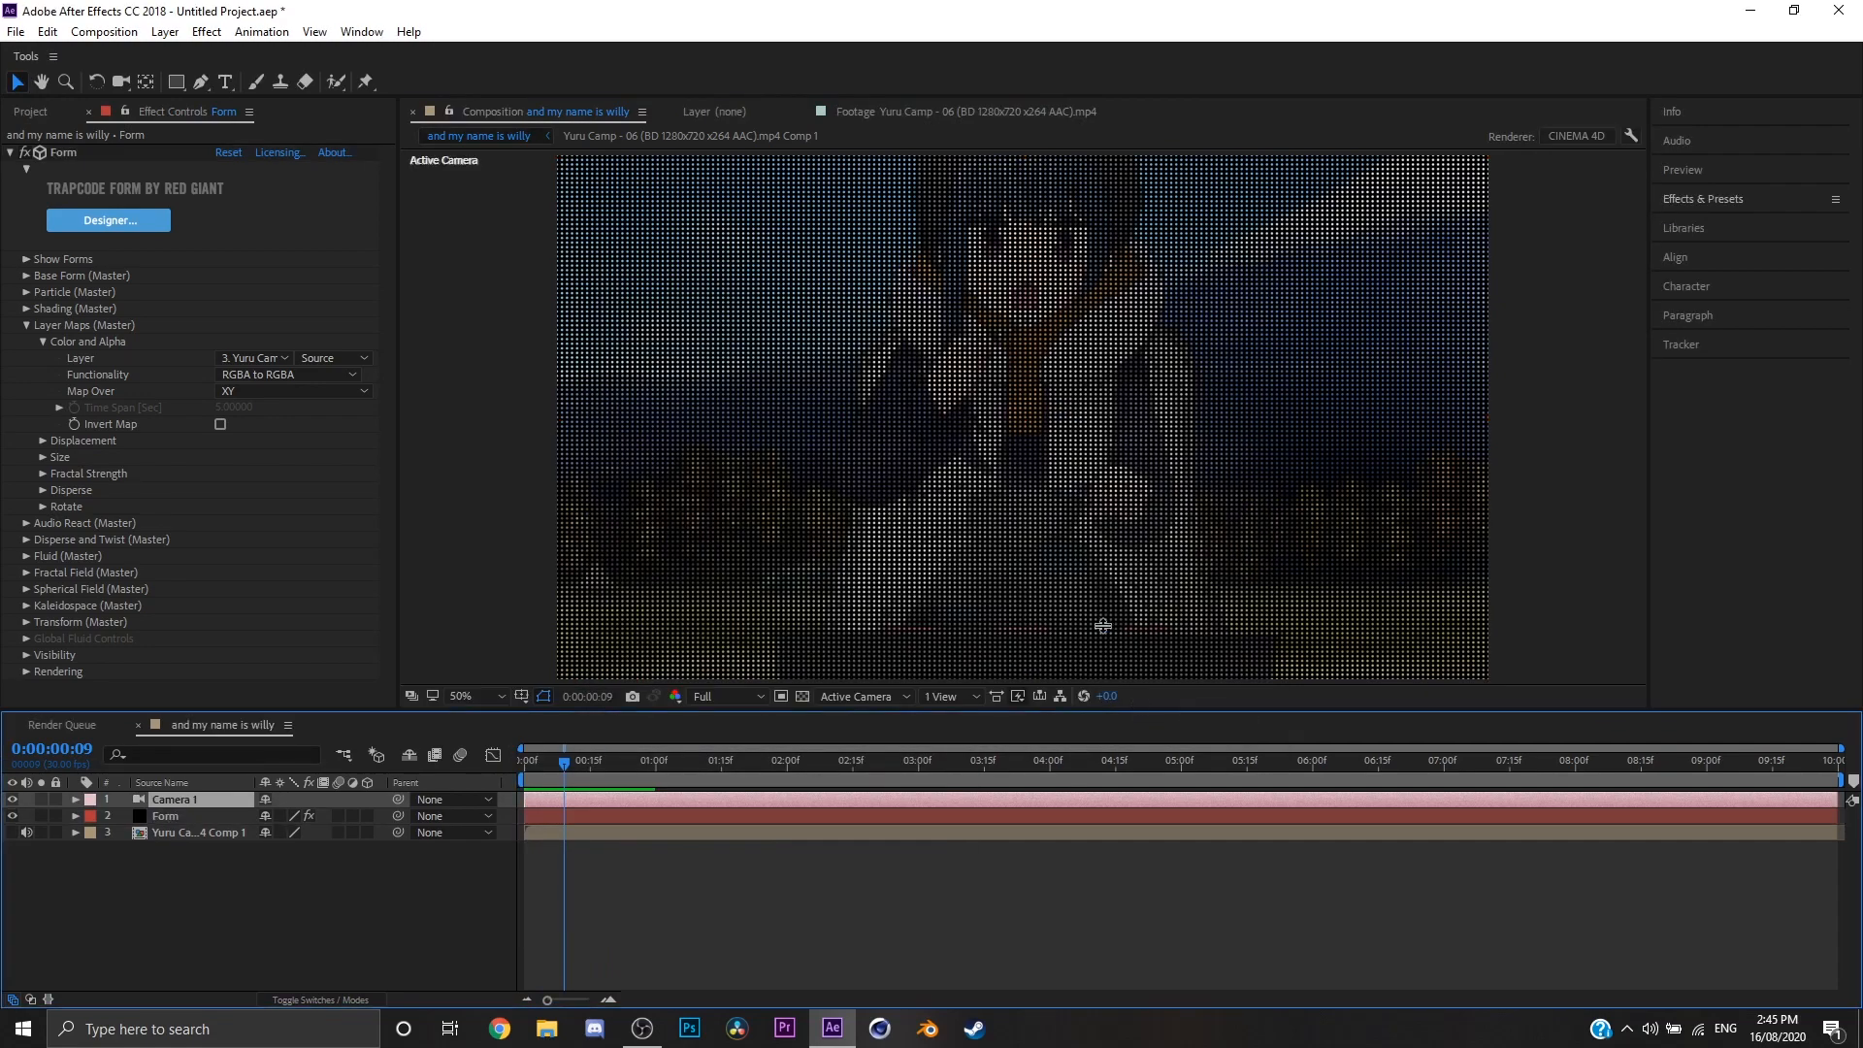
drag(1091, 601, 1035, 561)
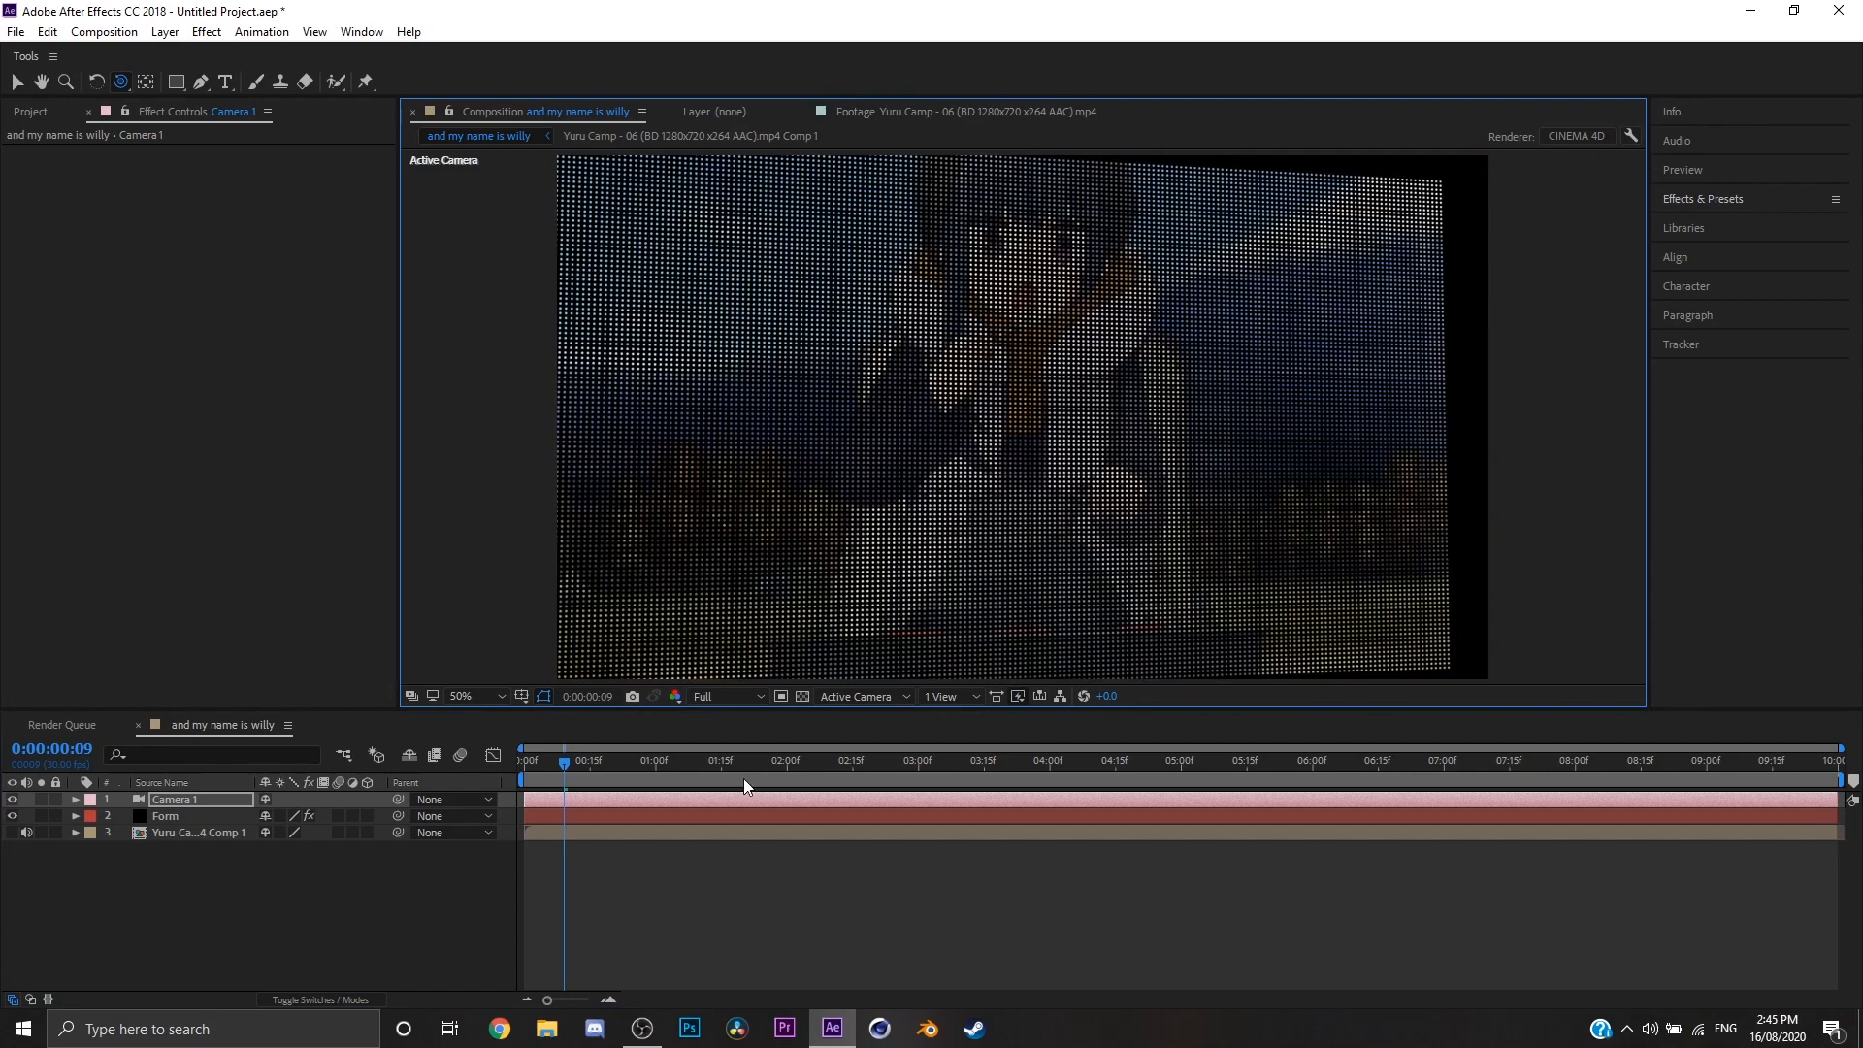
Step: Review the Form's Displacement layer map options, keeping RGB to XYZ, and set Map Over to XY
click(223, 817)
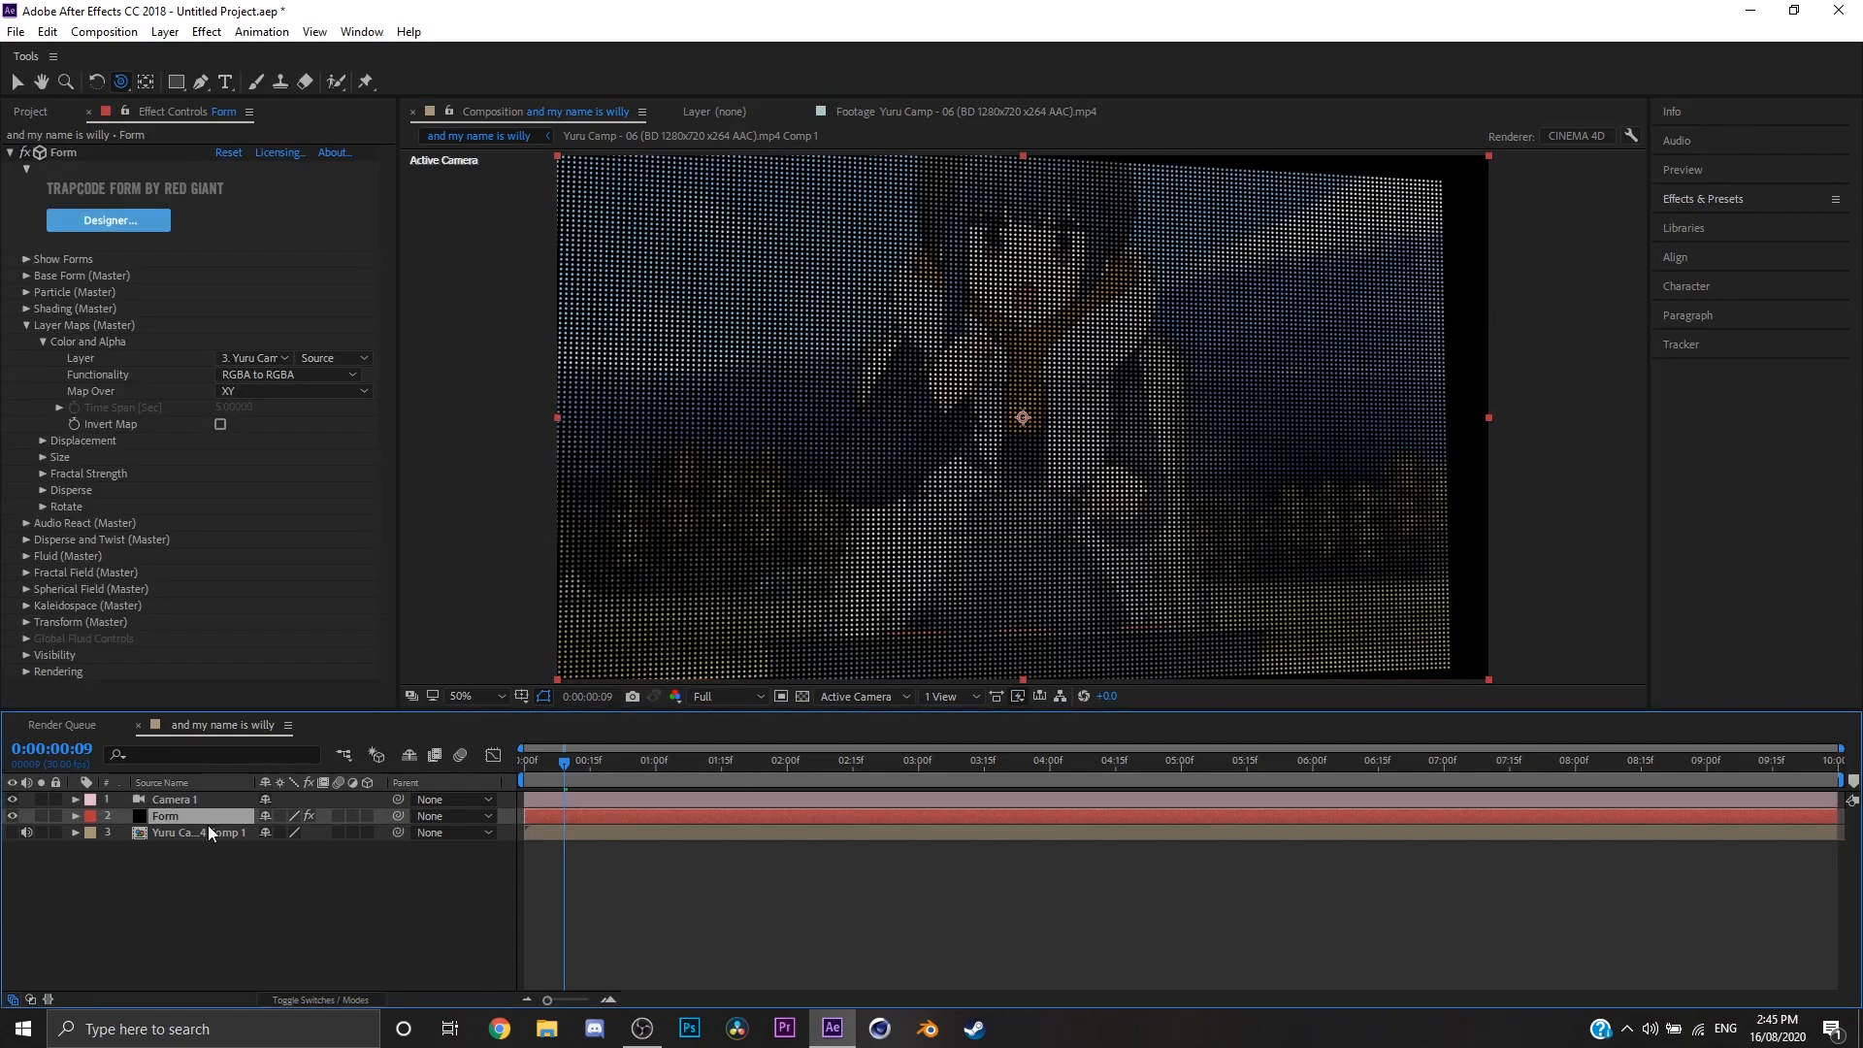
click(38, 439)
click(269, 457)
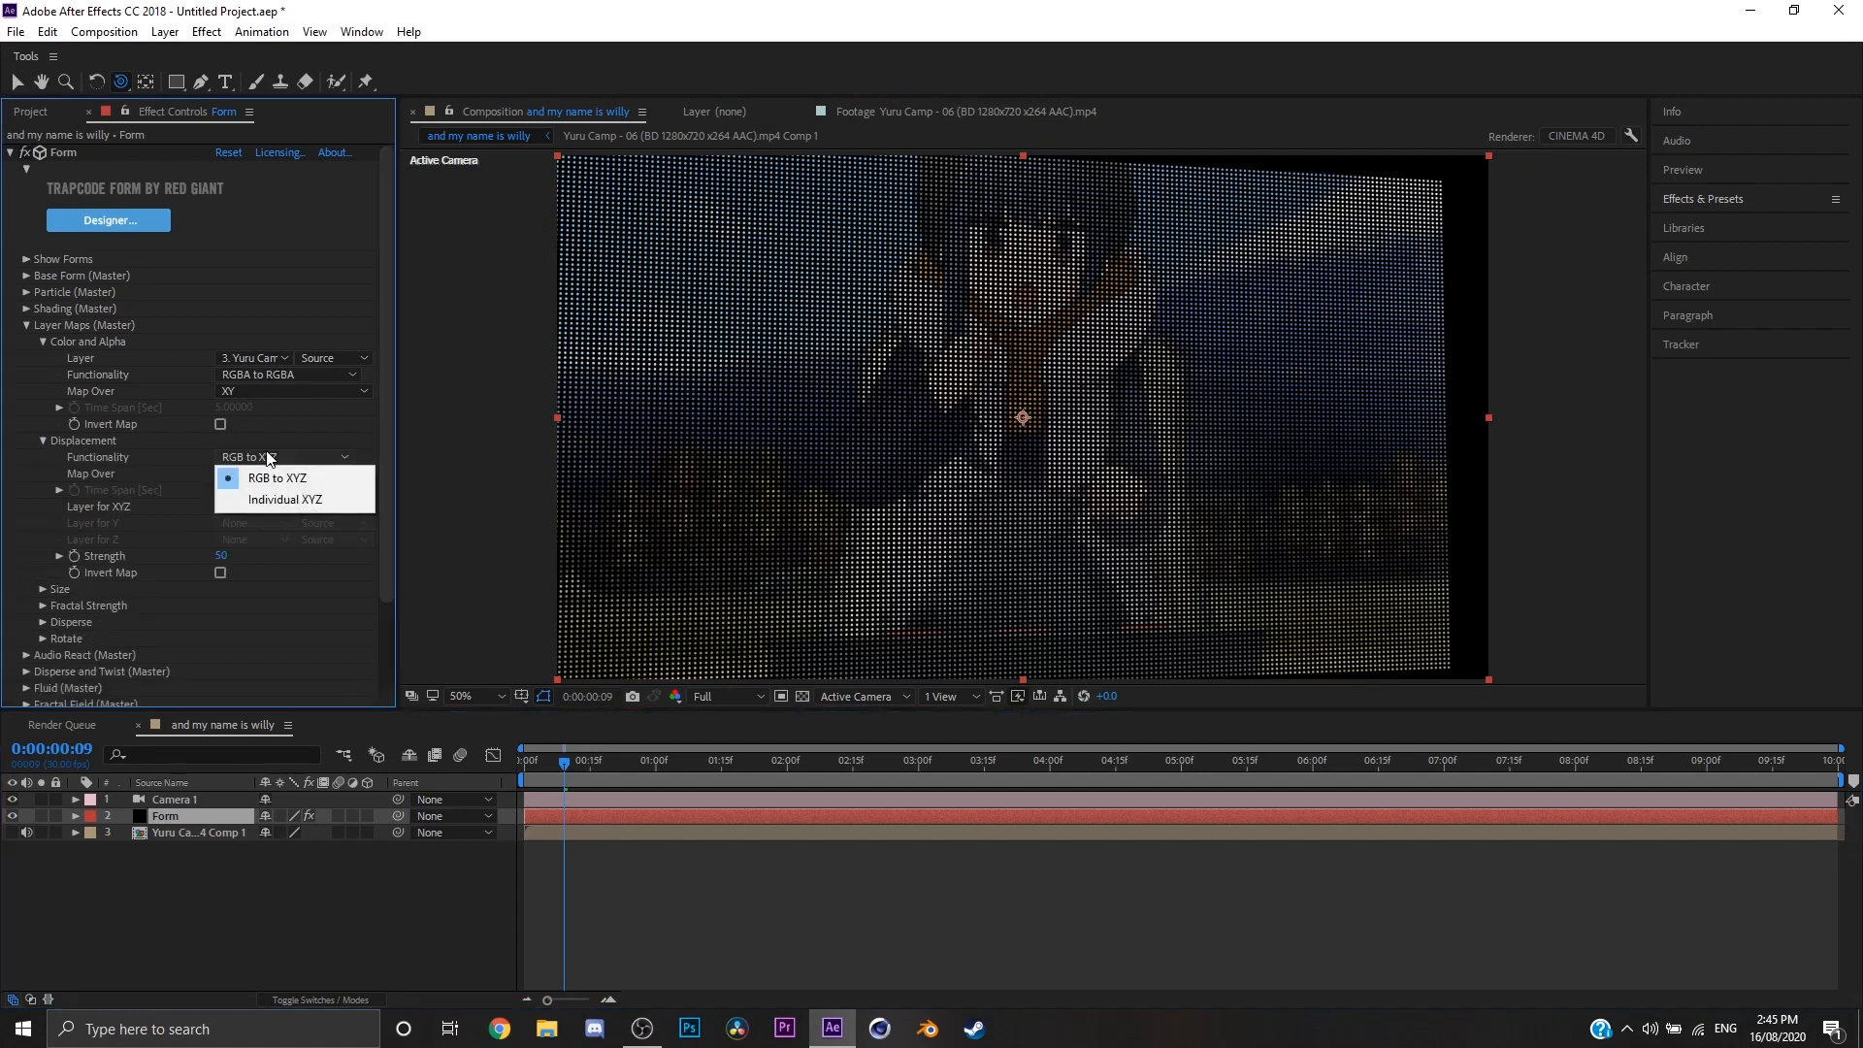
click(204, 832)
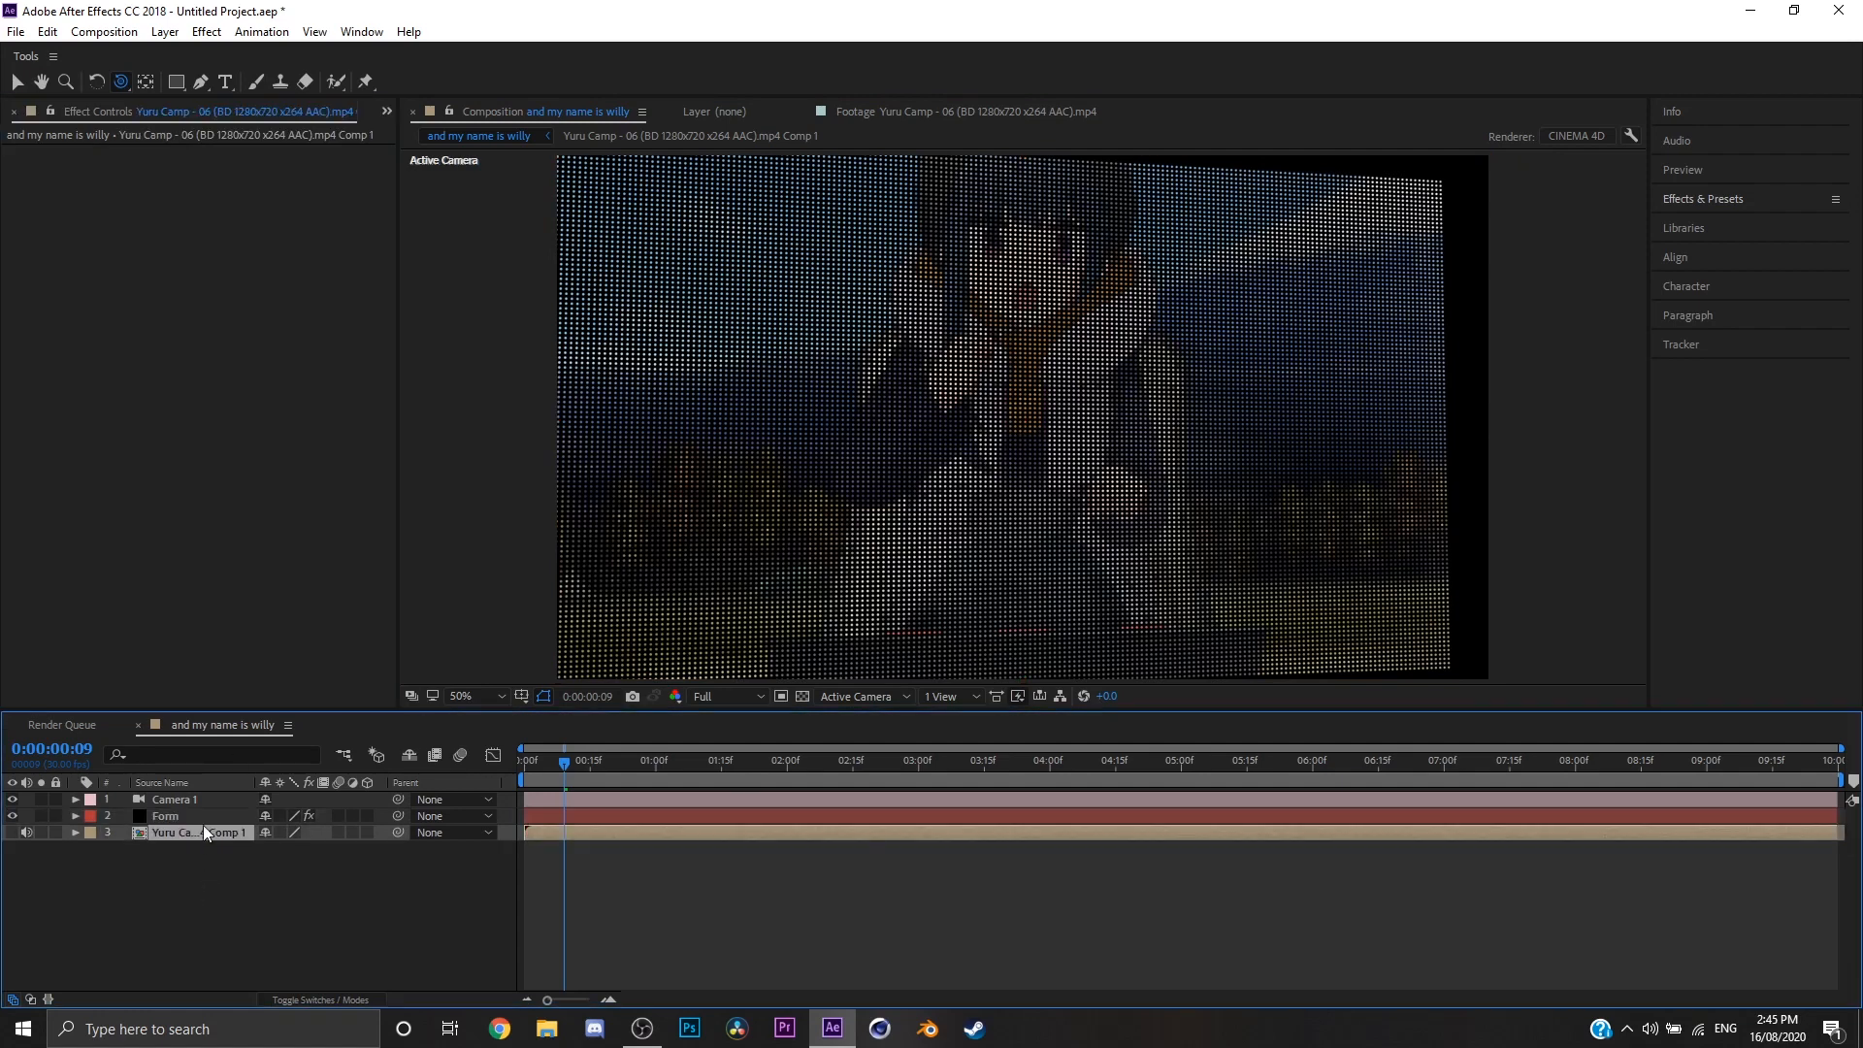
click(204, 819)
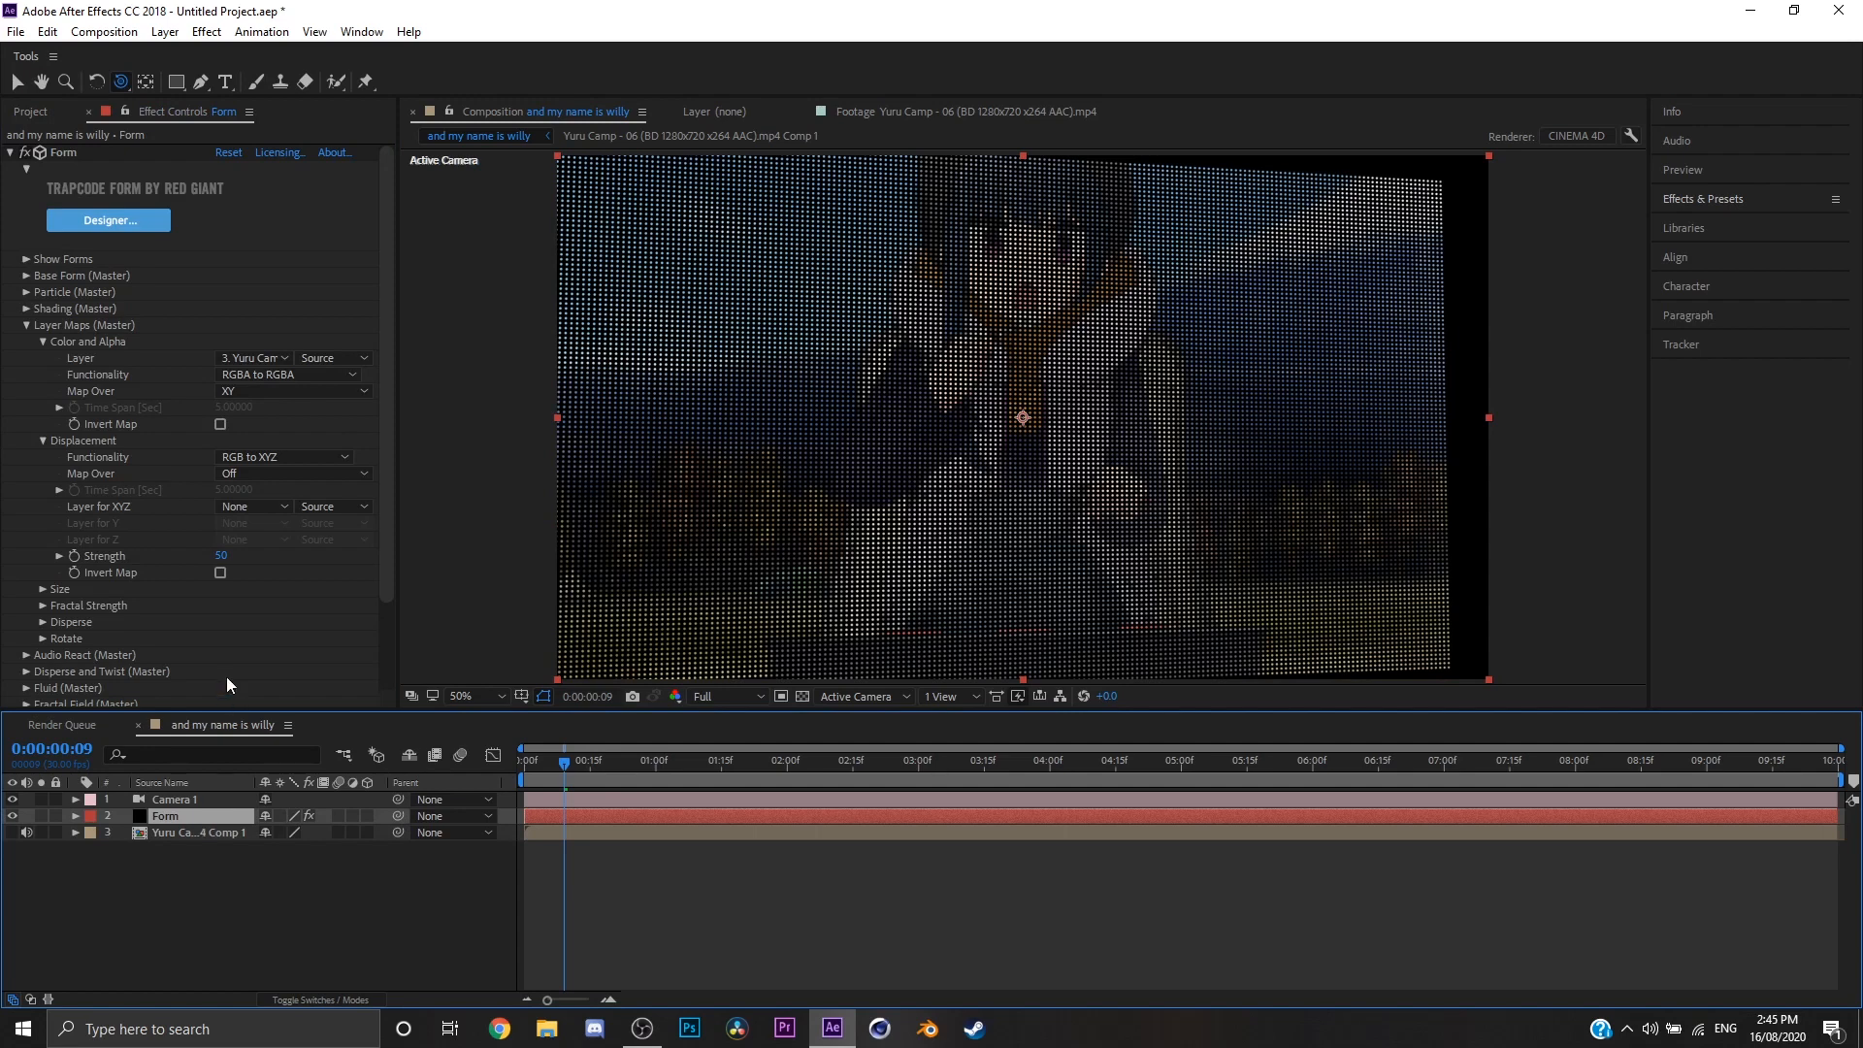
click(252, 473)
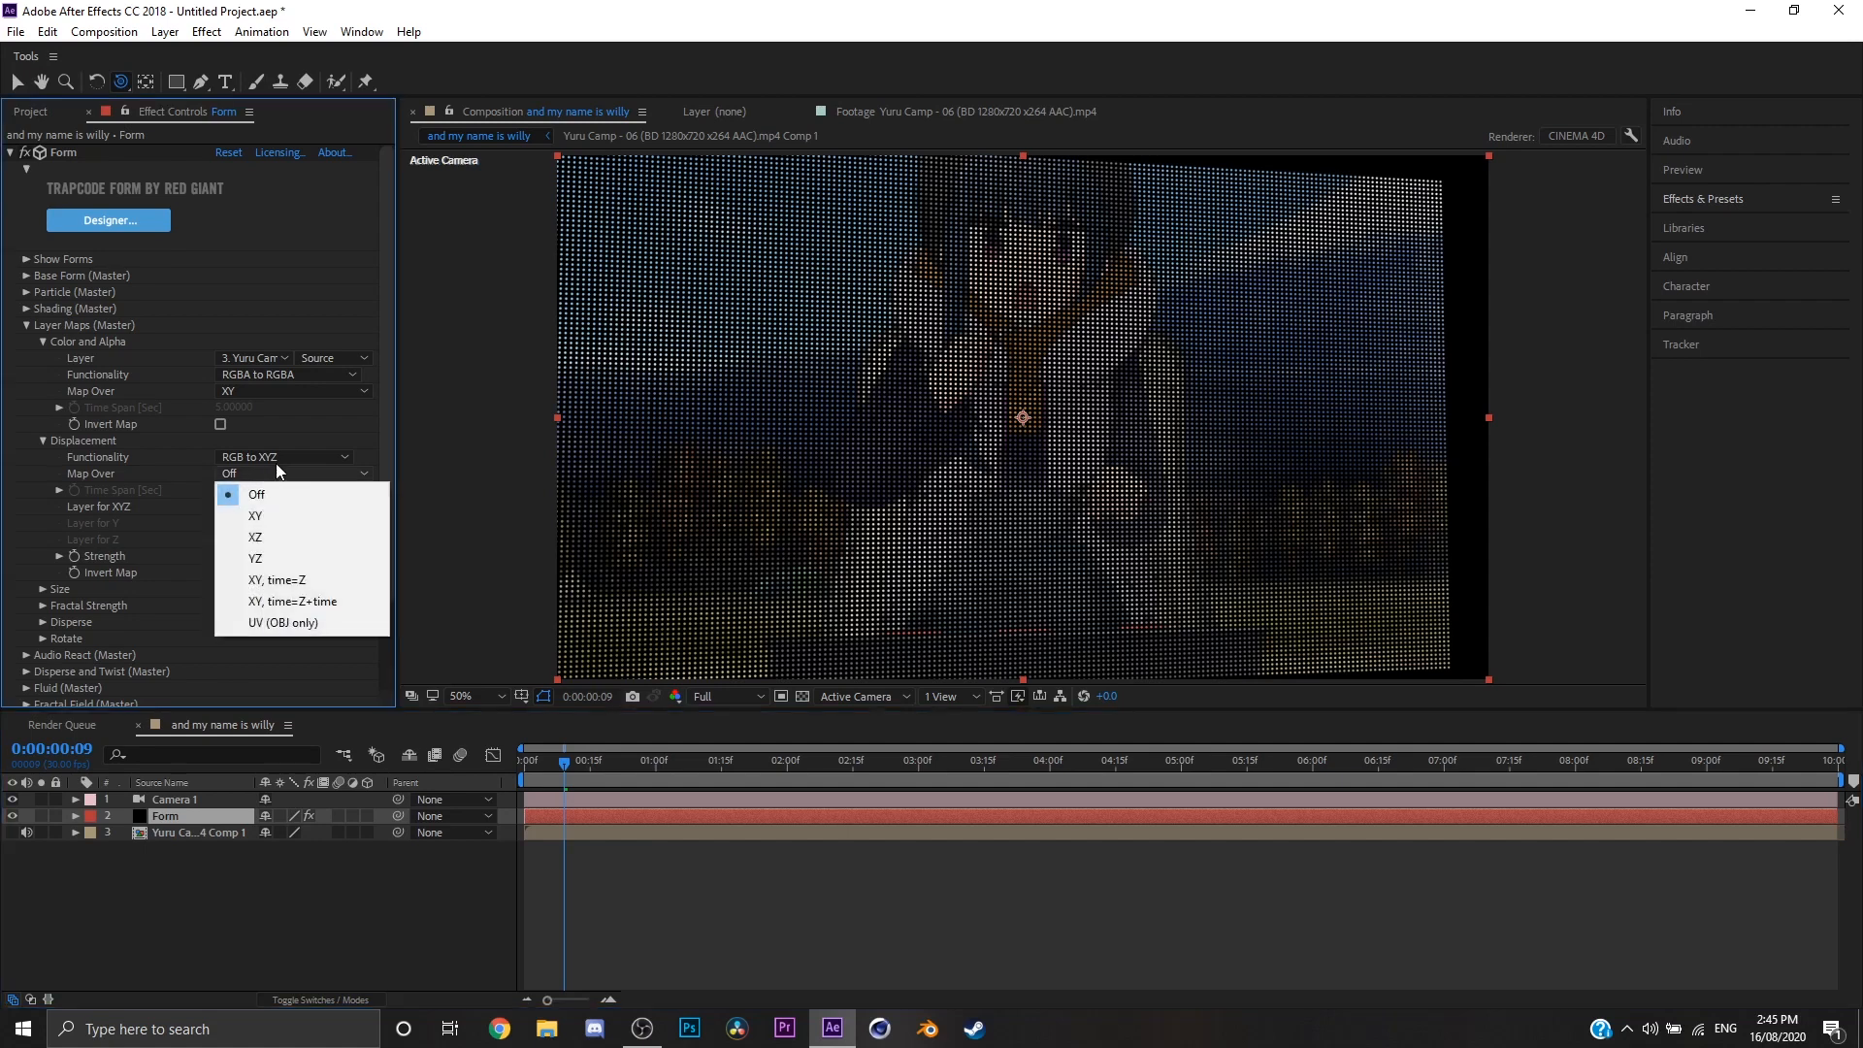
click(276, 463)
click(195, 537)
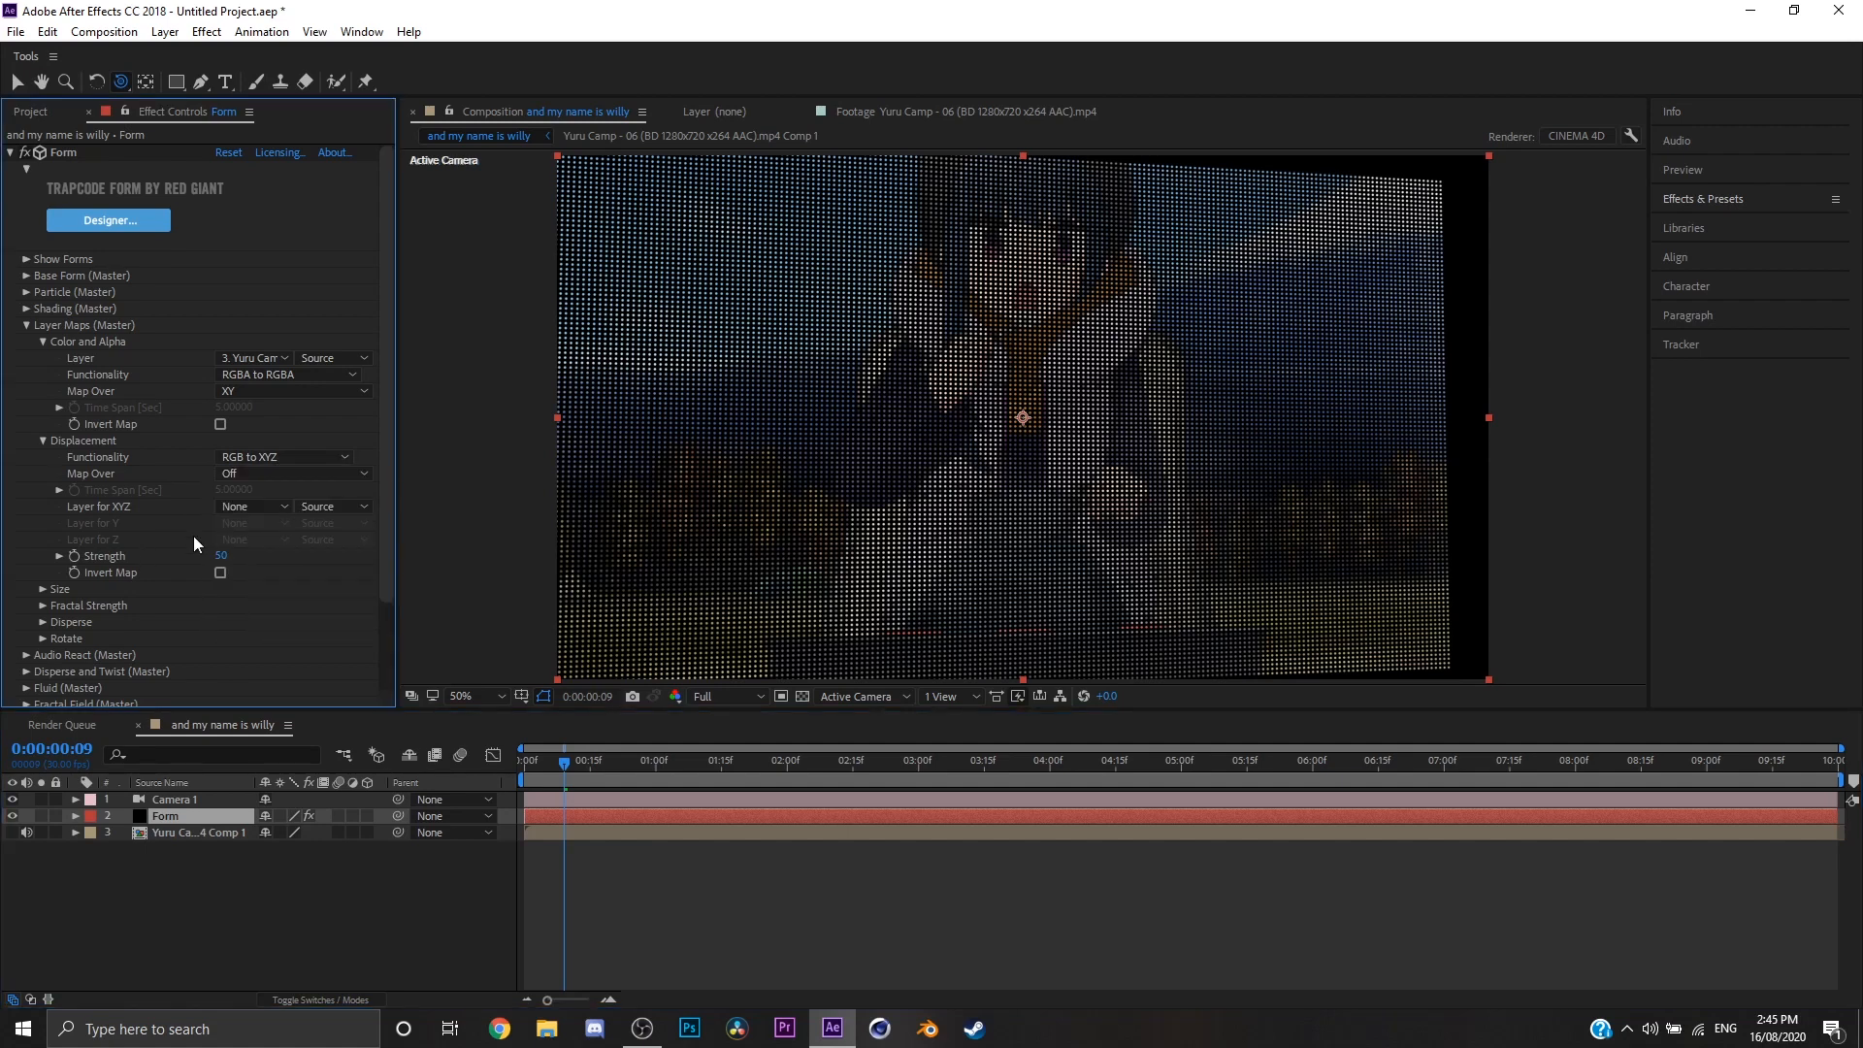
click(283, 469)
click(271, 515)
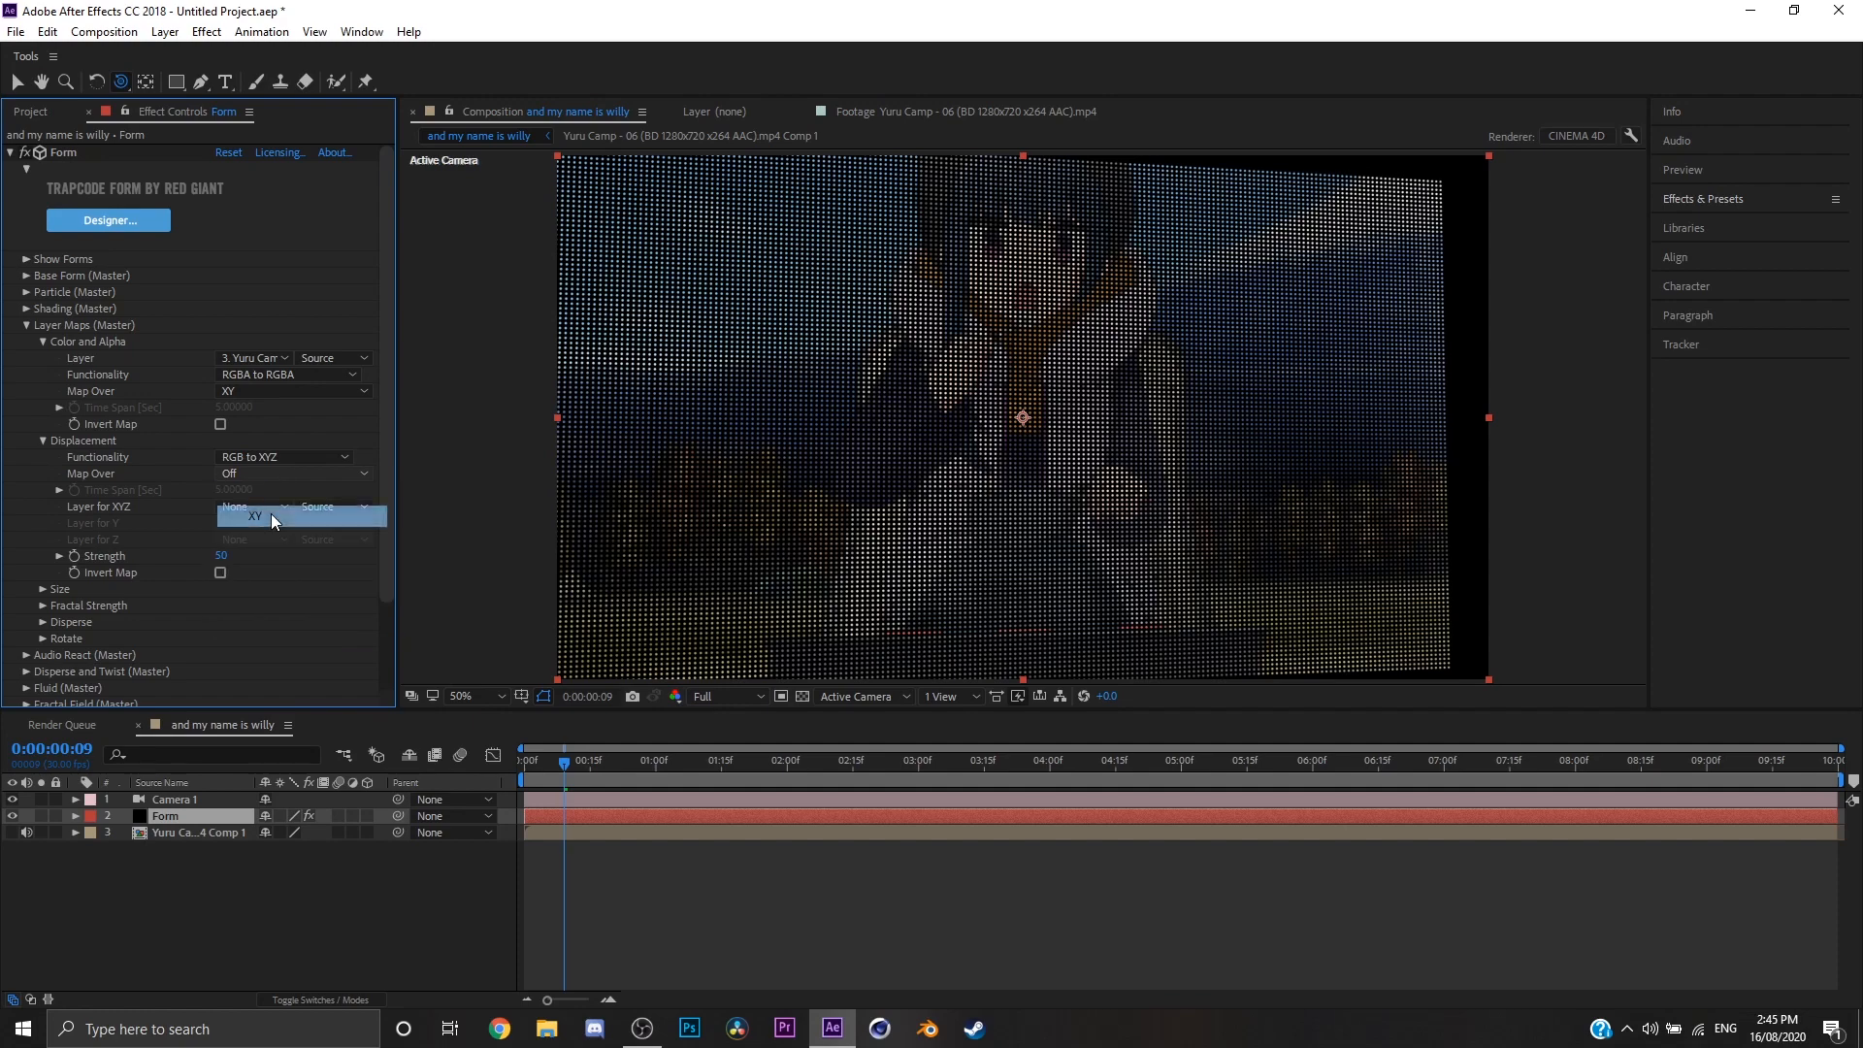
Step: Use the Yuru Camp comp as the Displacement layer for XYZ, toggle Invert Map on and off, and orbit the camera to inspect the relief
click(268, 508)
click(260, 575)
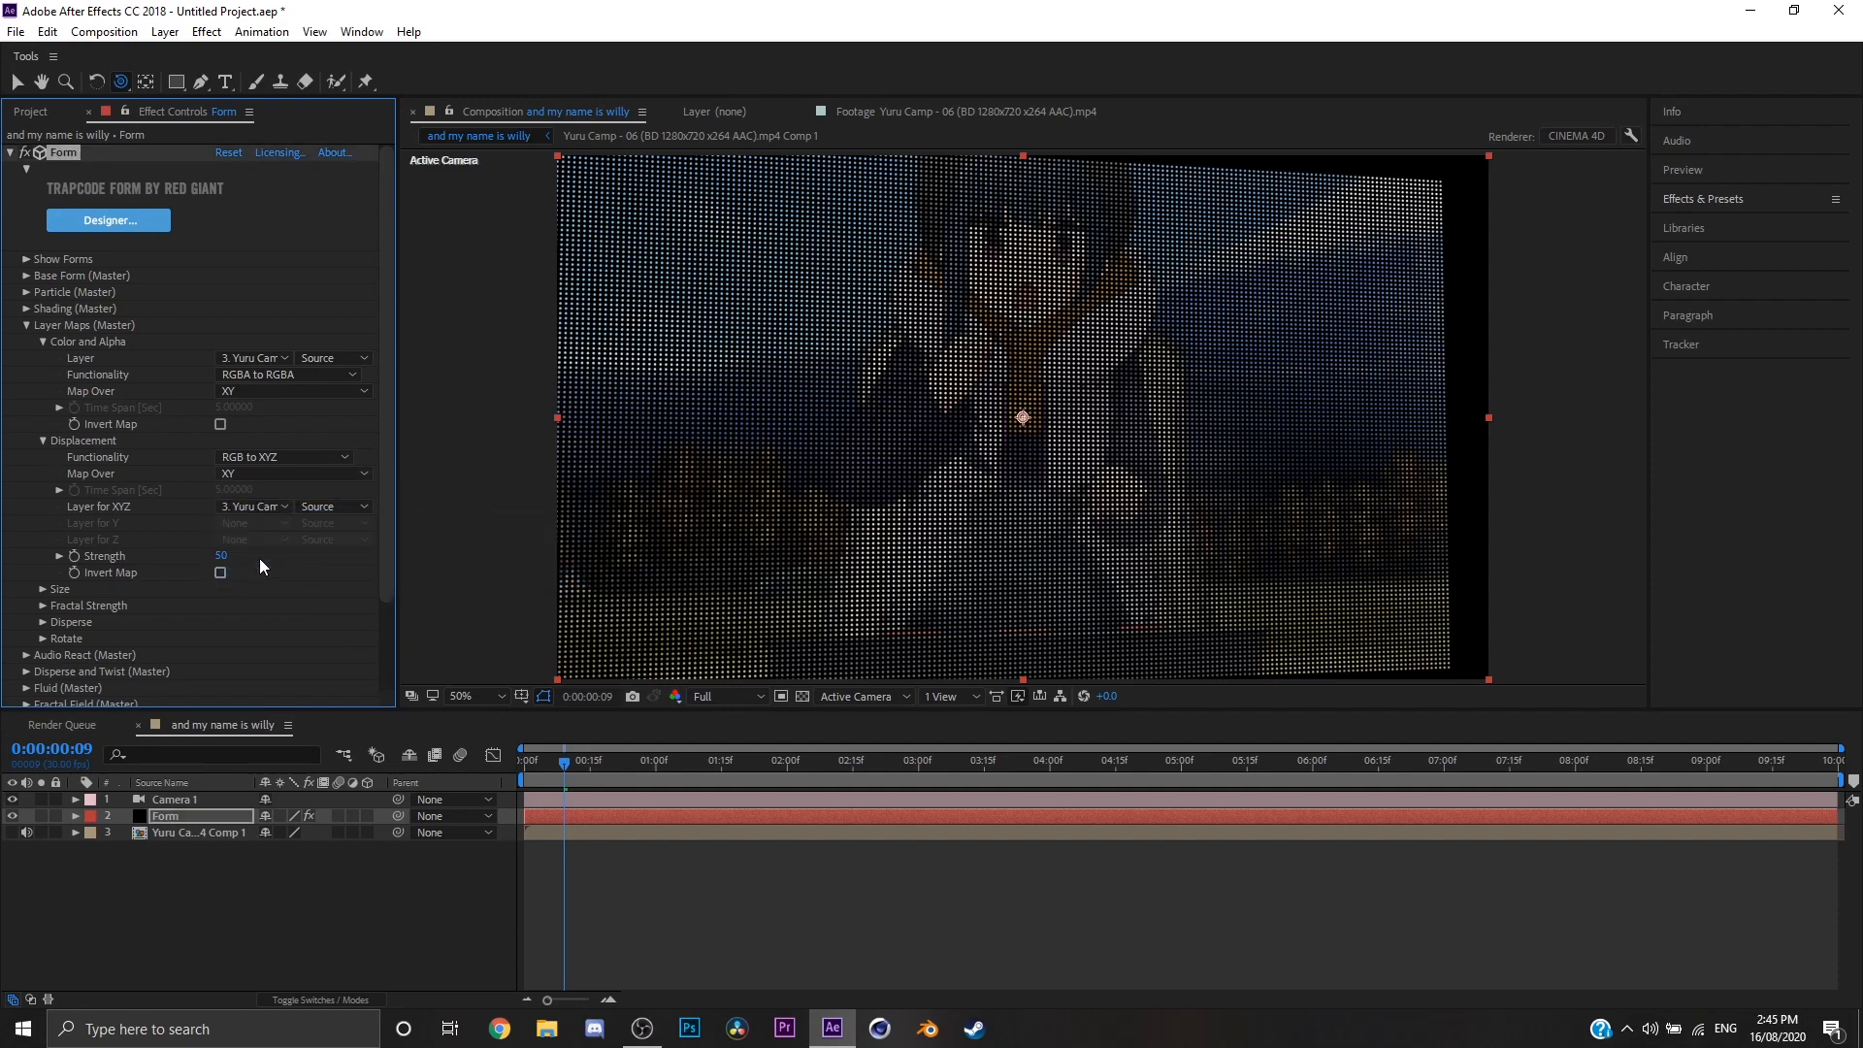
drag(965, 499, 1014, 509)
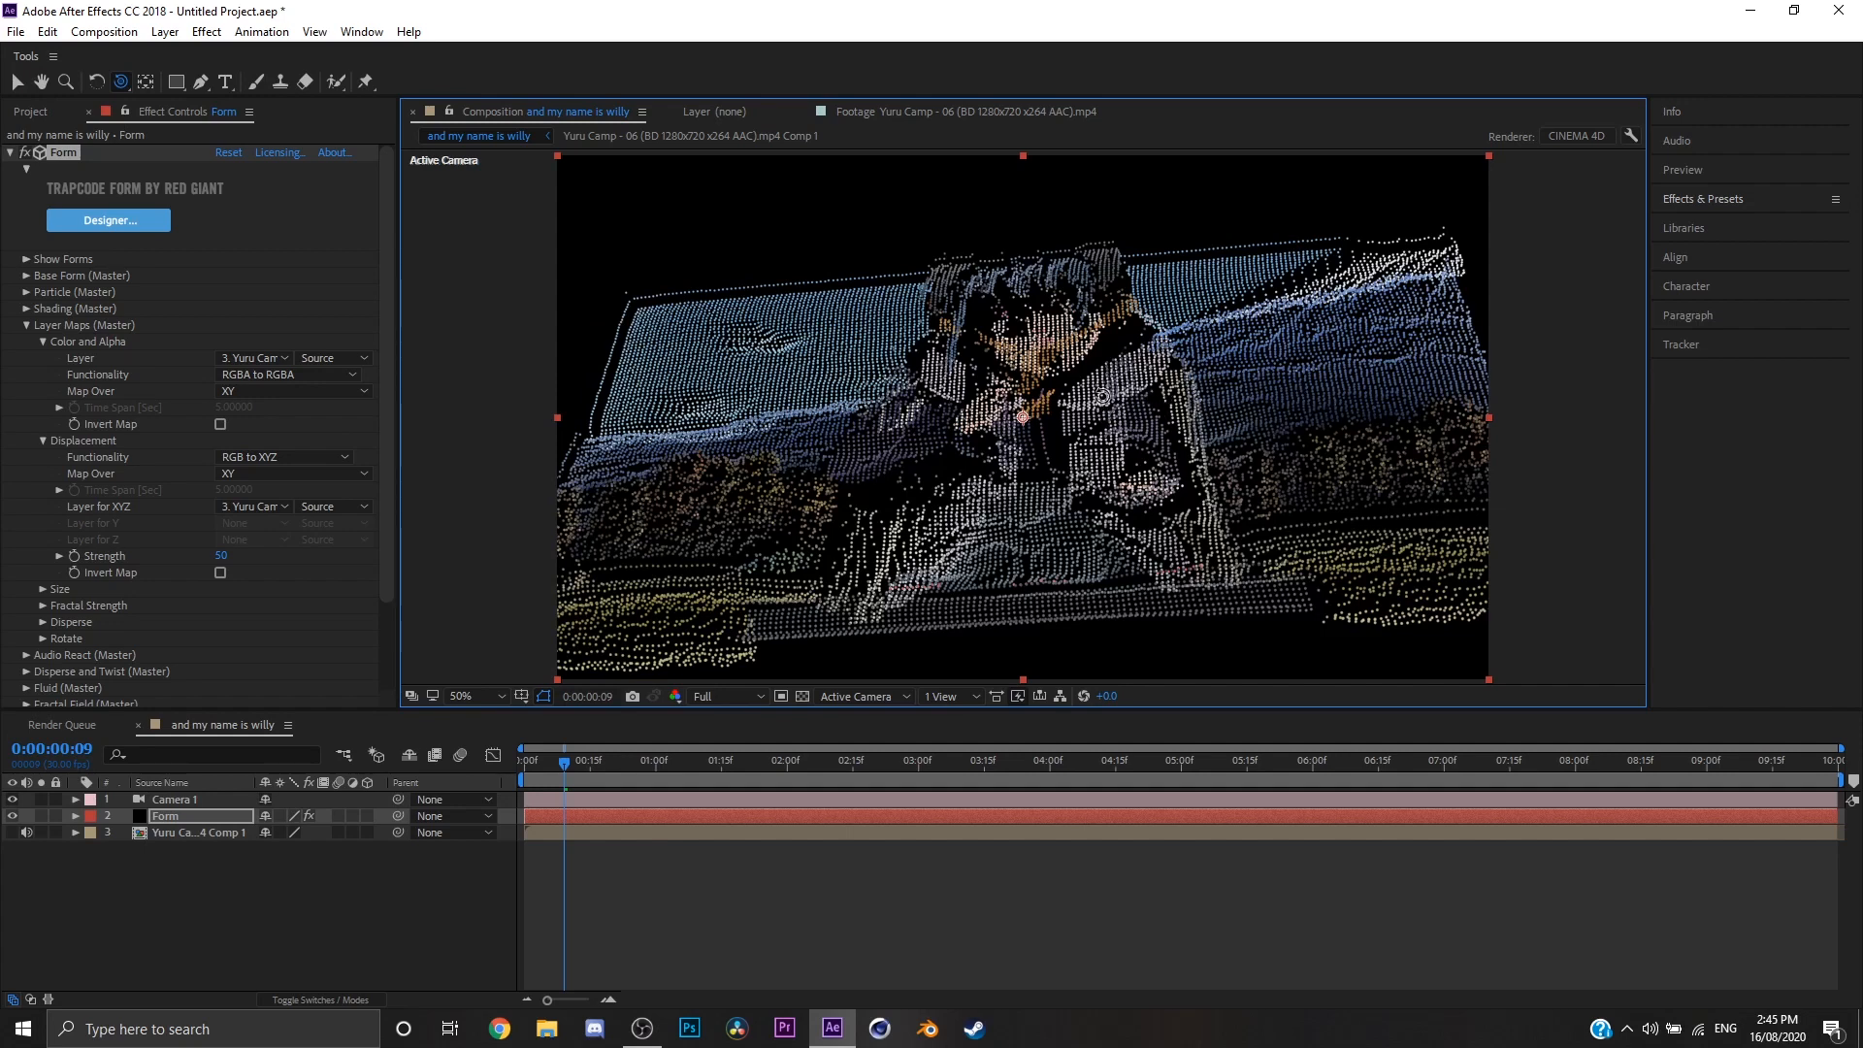
drag(1102, 397, 1331, 474)
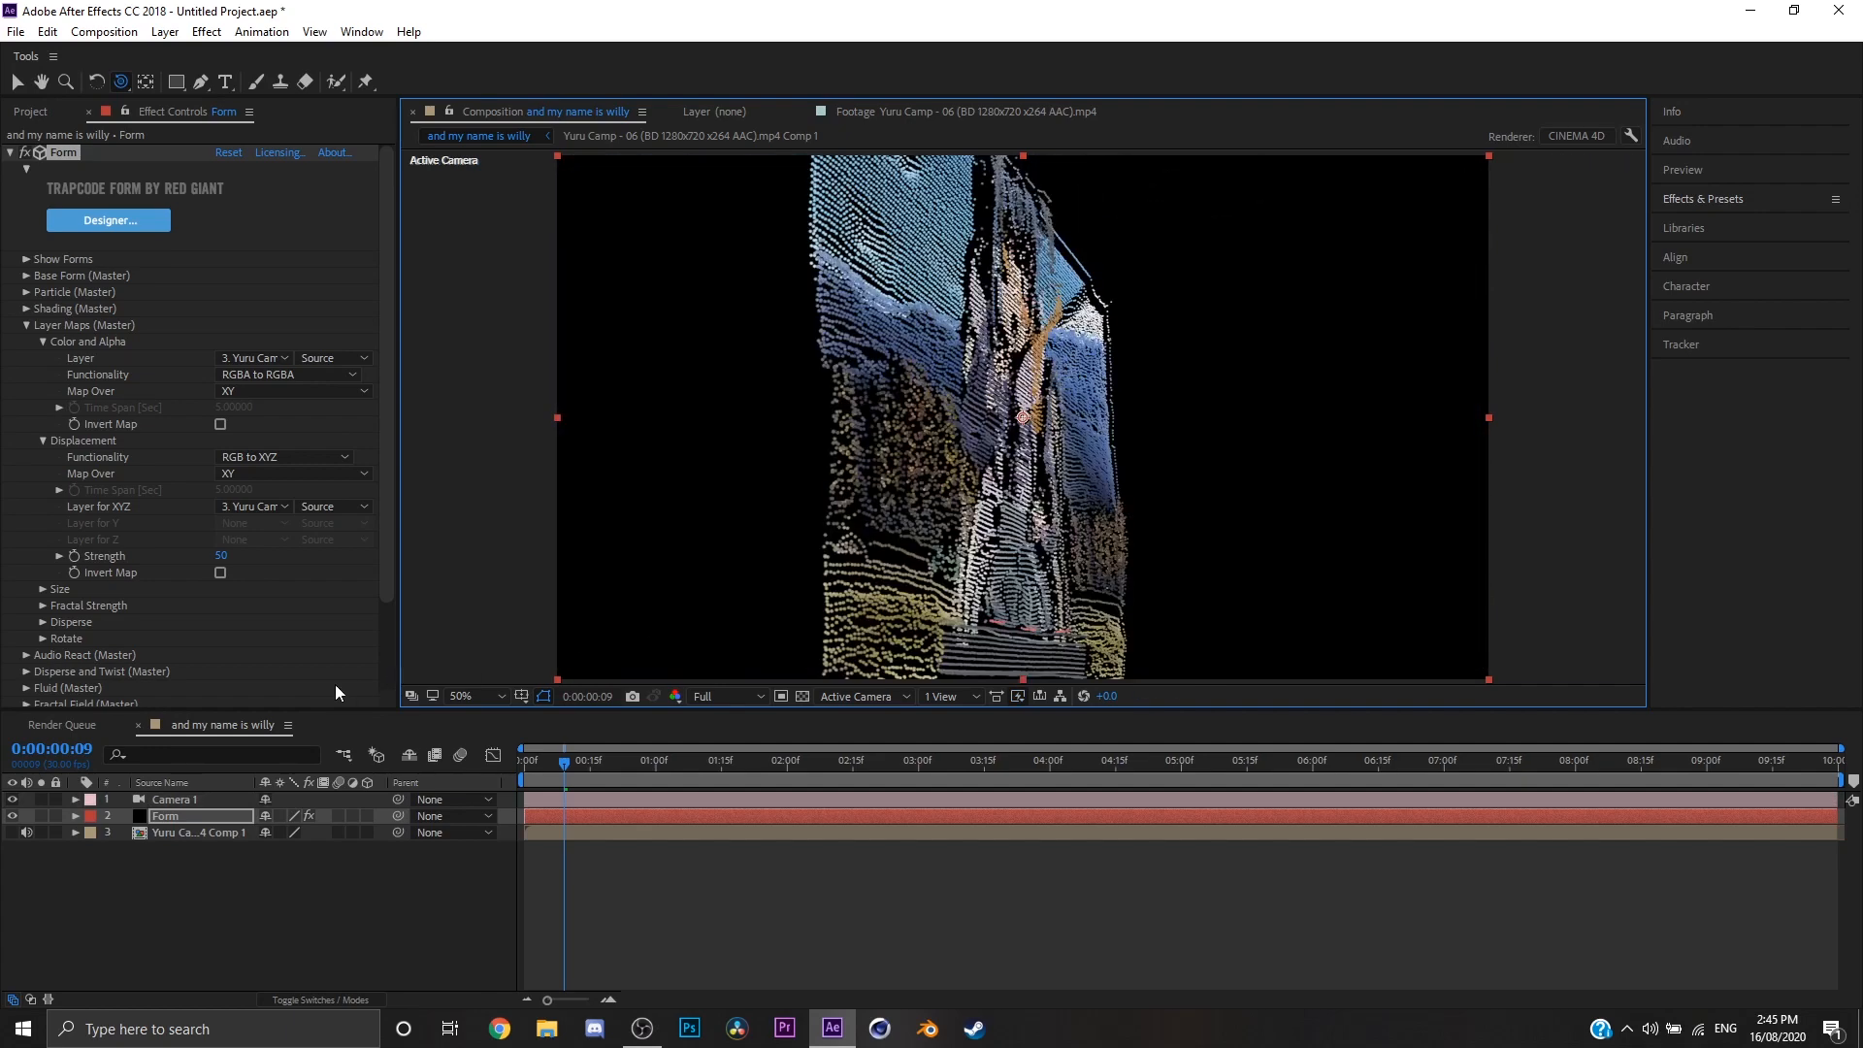
click(223, 573)
click(220, 574)
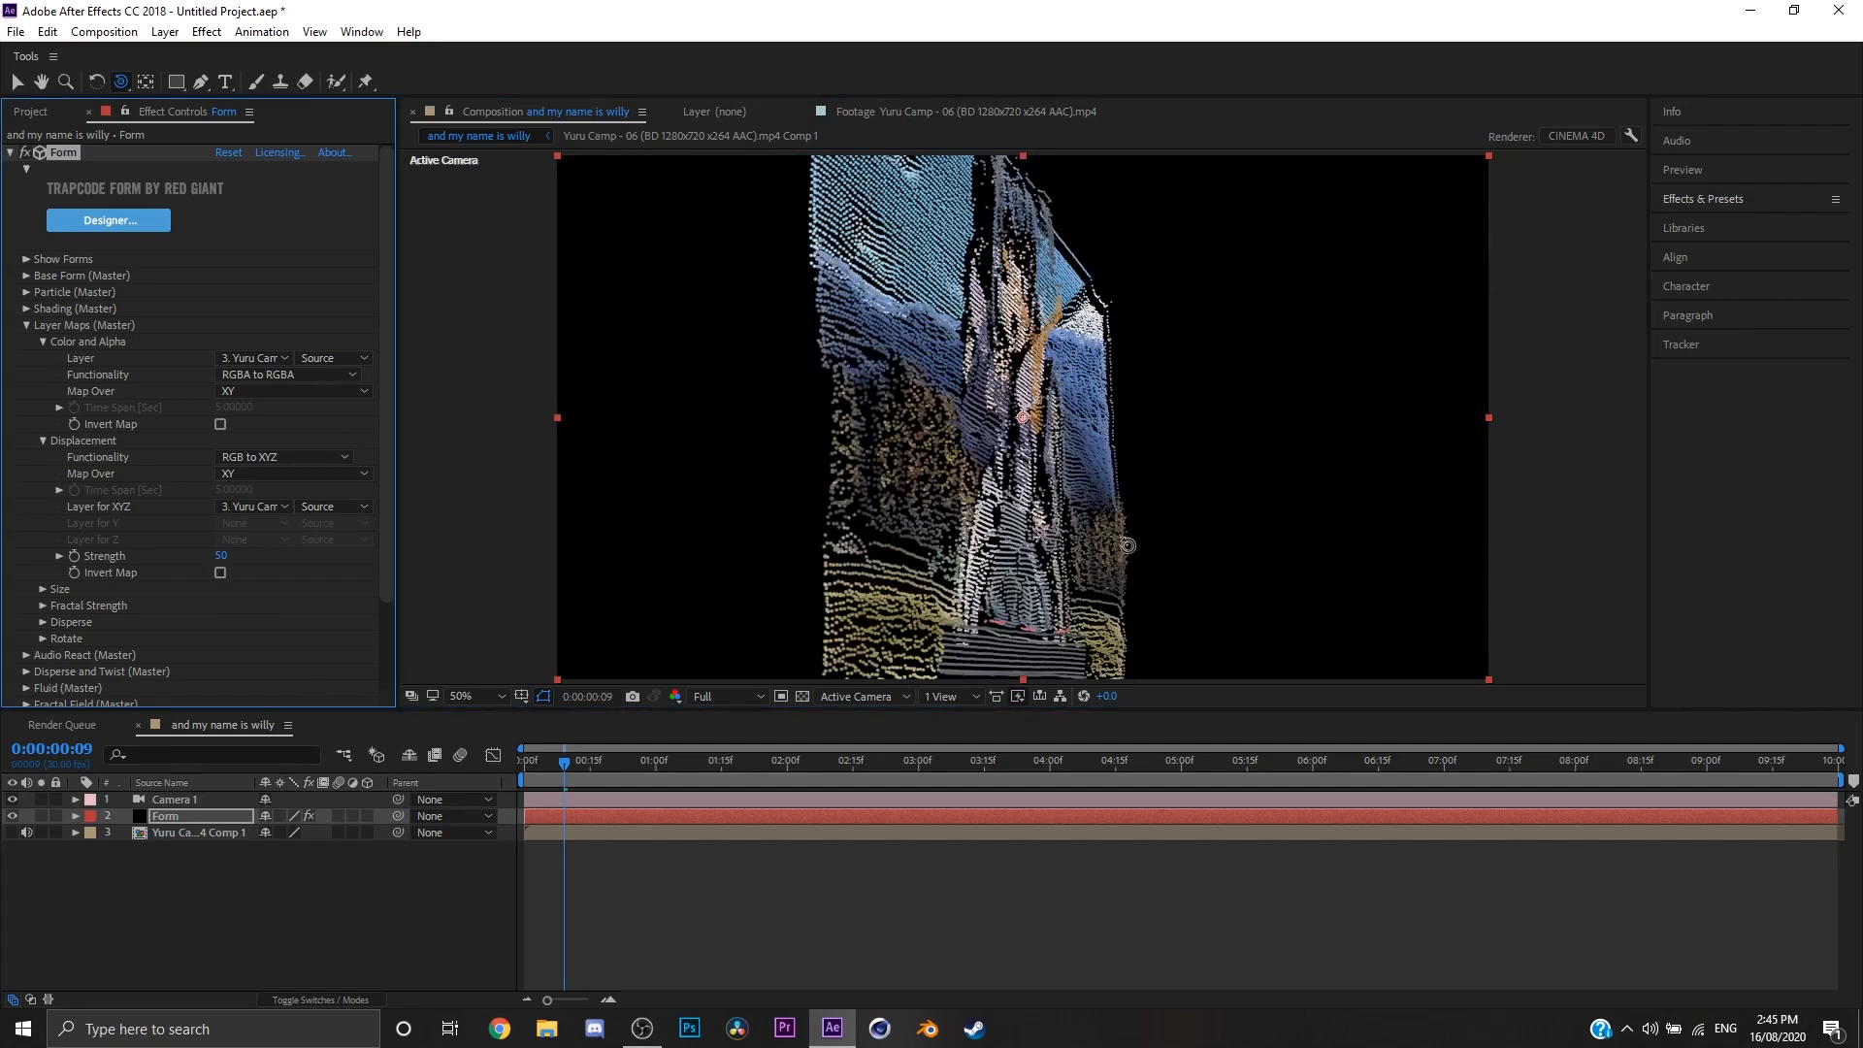
drag(1077, 554, 1031, 567)
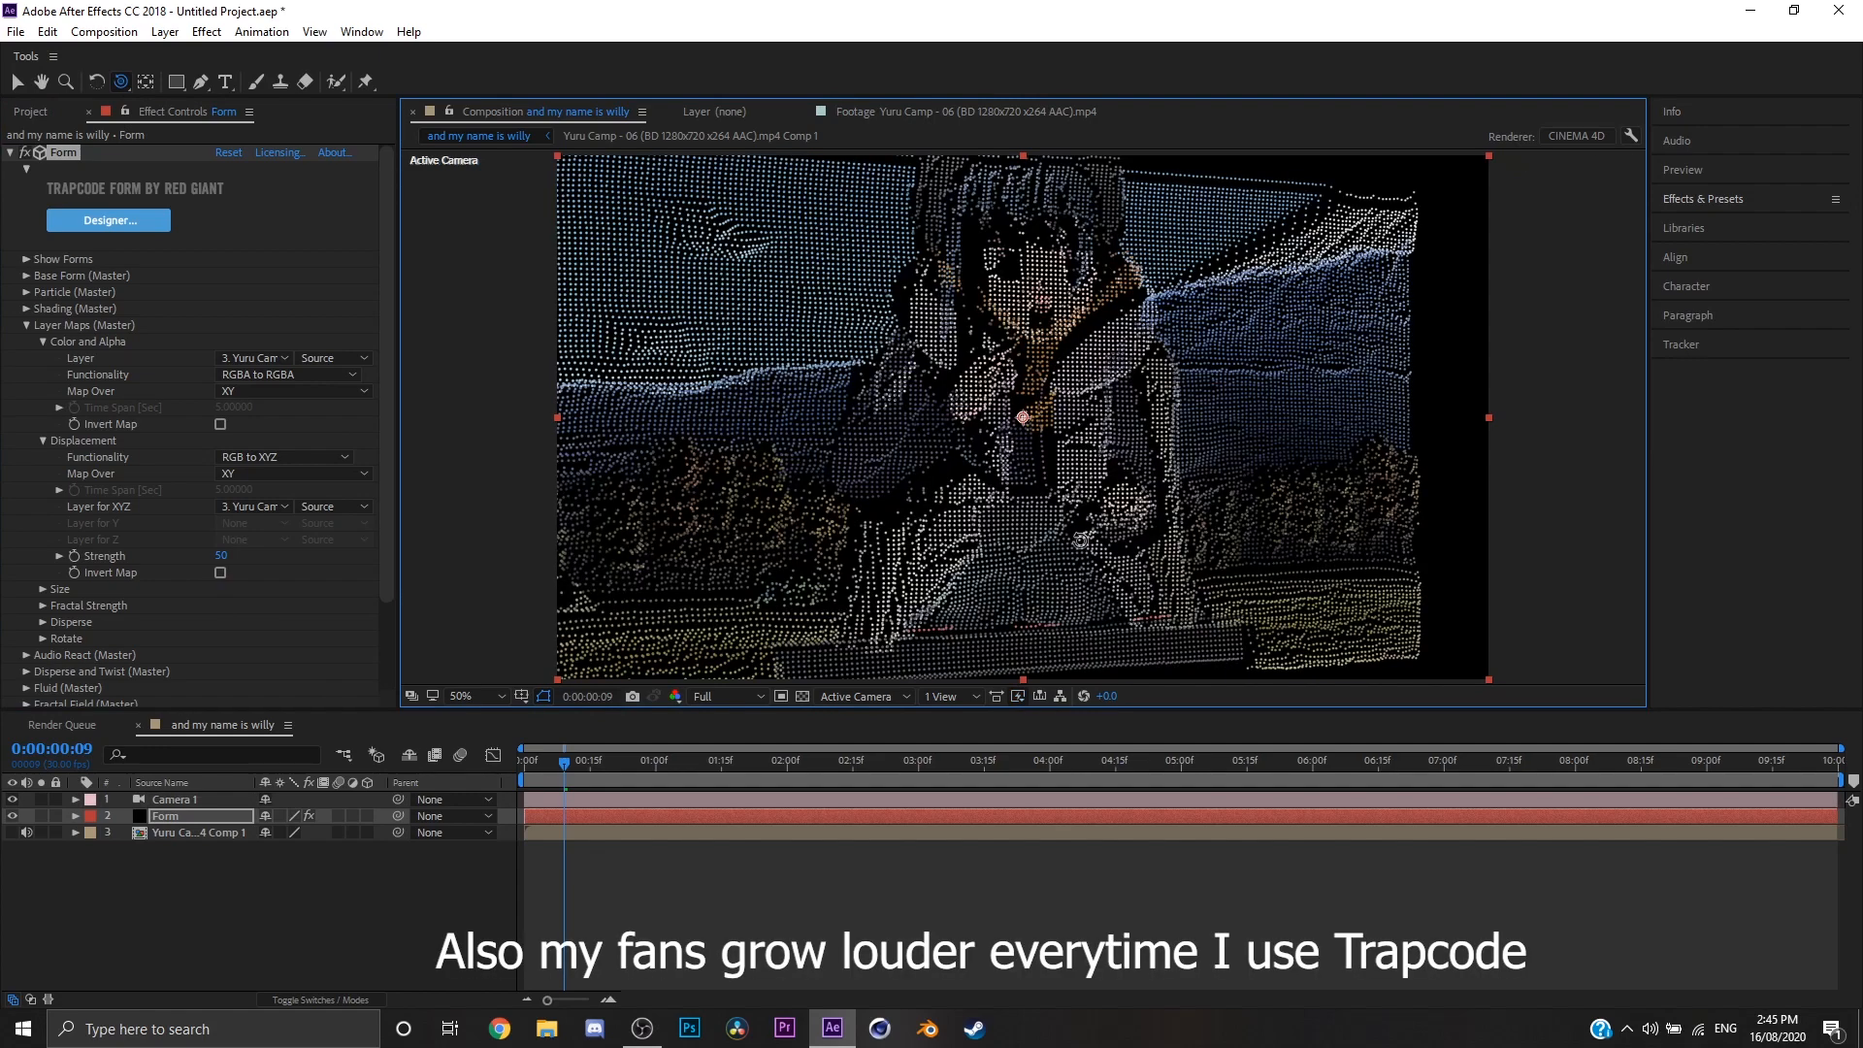
Step: Set the Form's Displacement map strength to 0
click(219, 556)
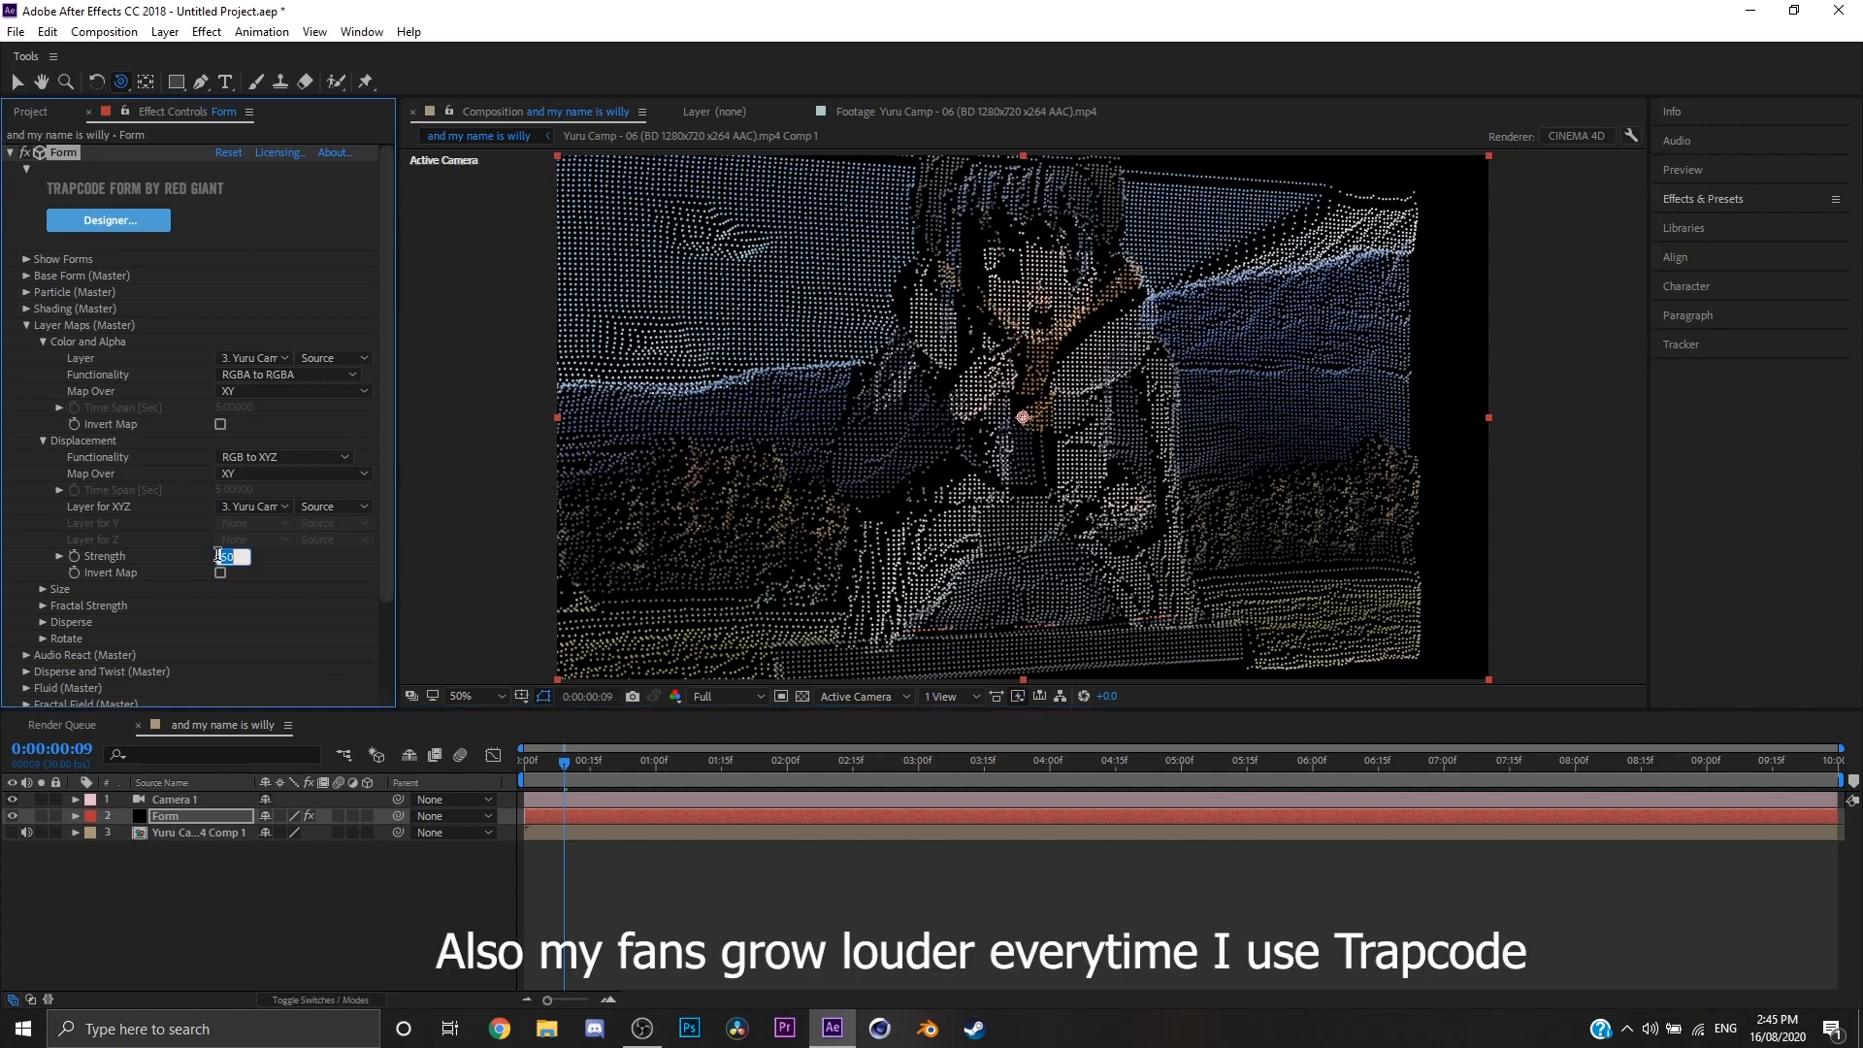
text(0)
key(Return)
Step: Delete the Camera 1 layer from the composition and reselect the Form layer
click(248, 799)
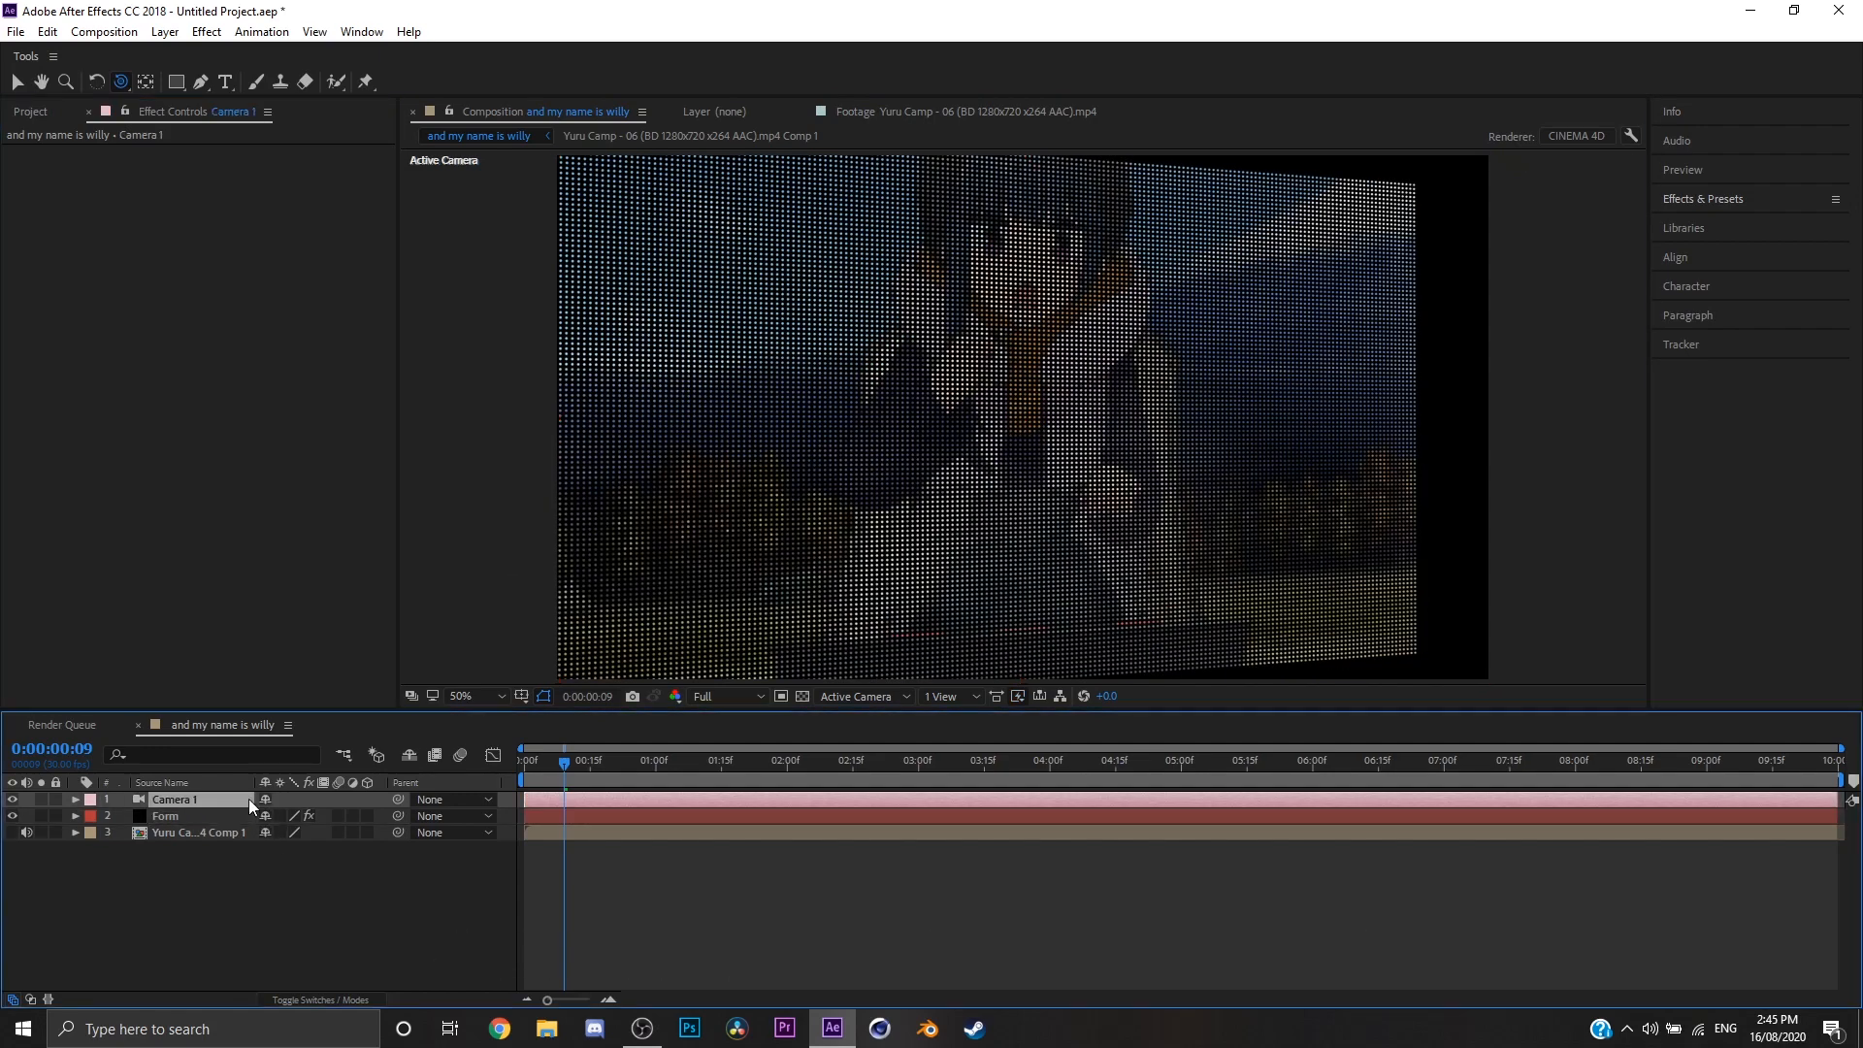
key(Delete)
click(224, 817)
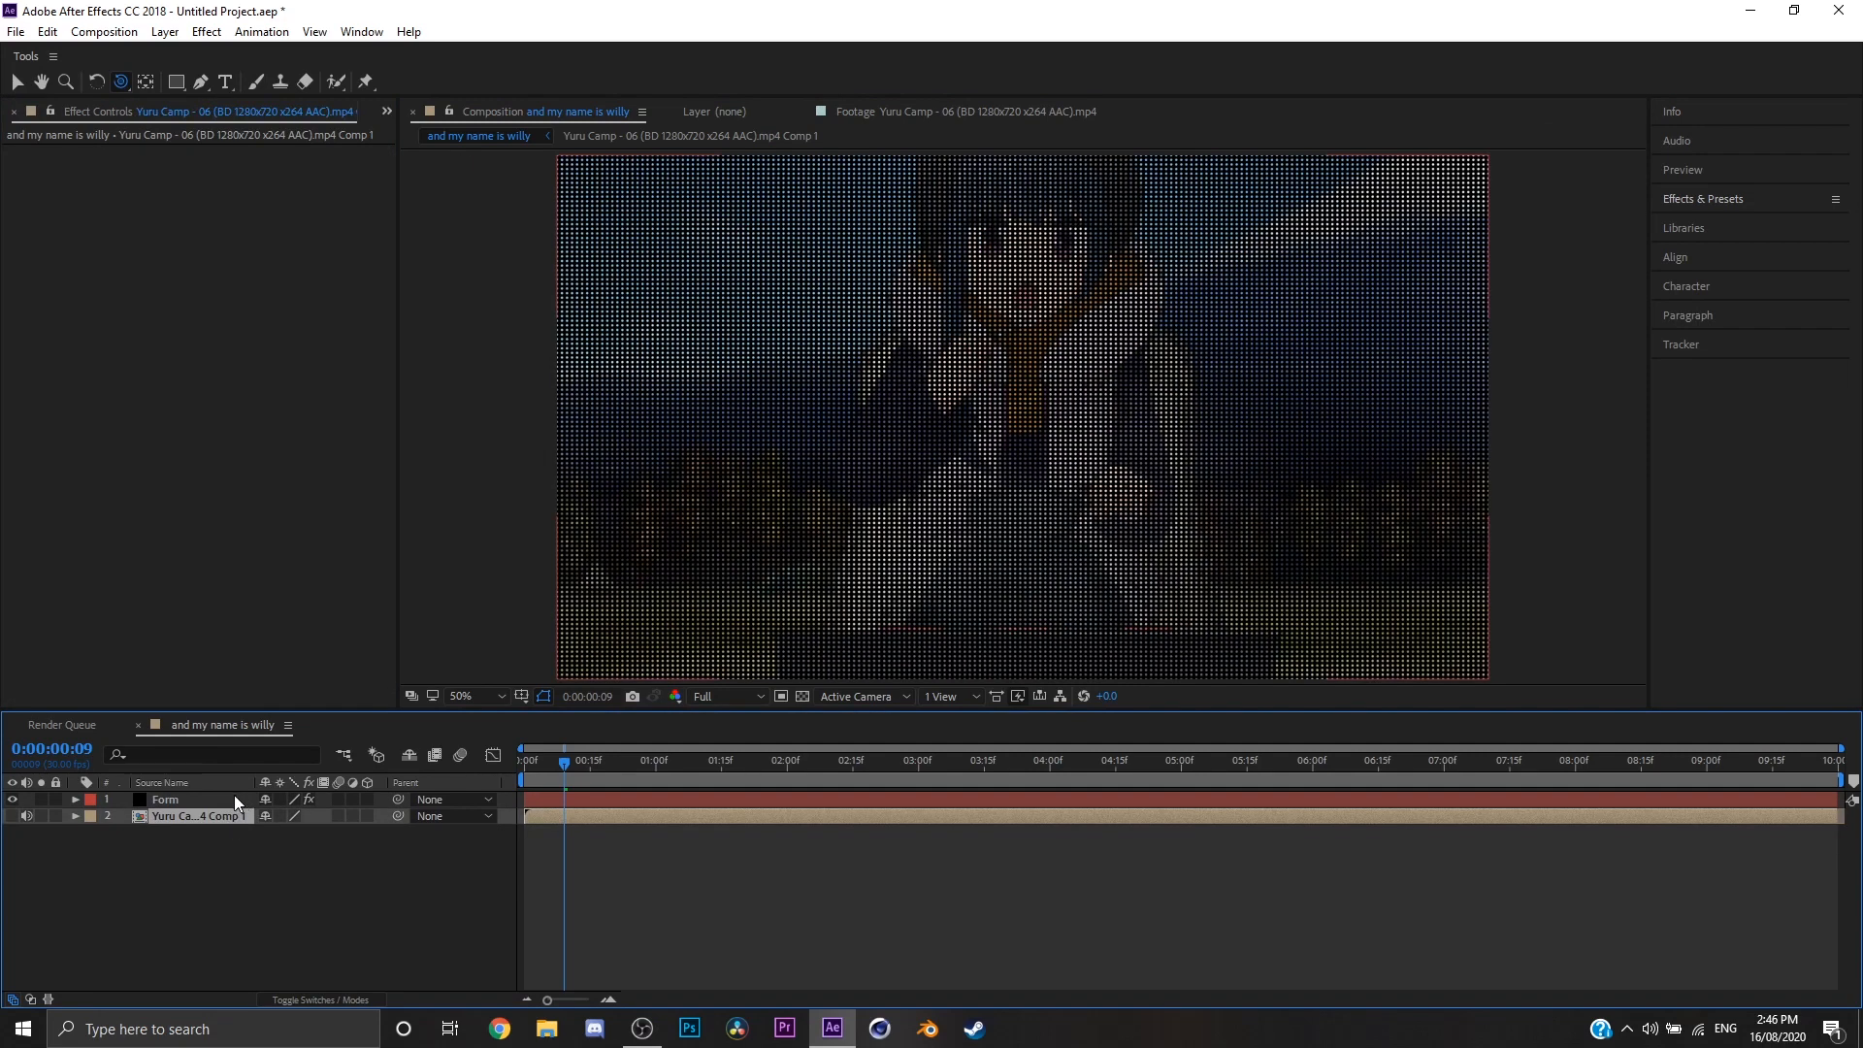
click(229, 799)
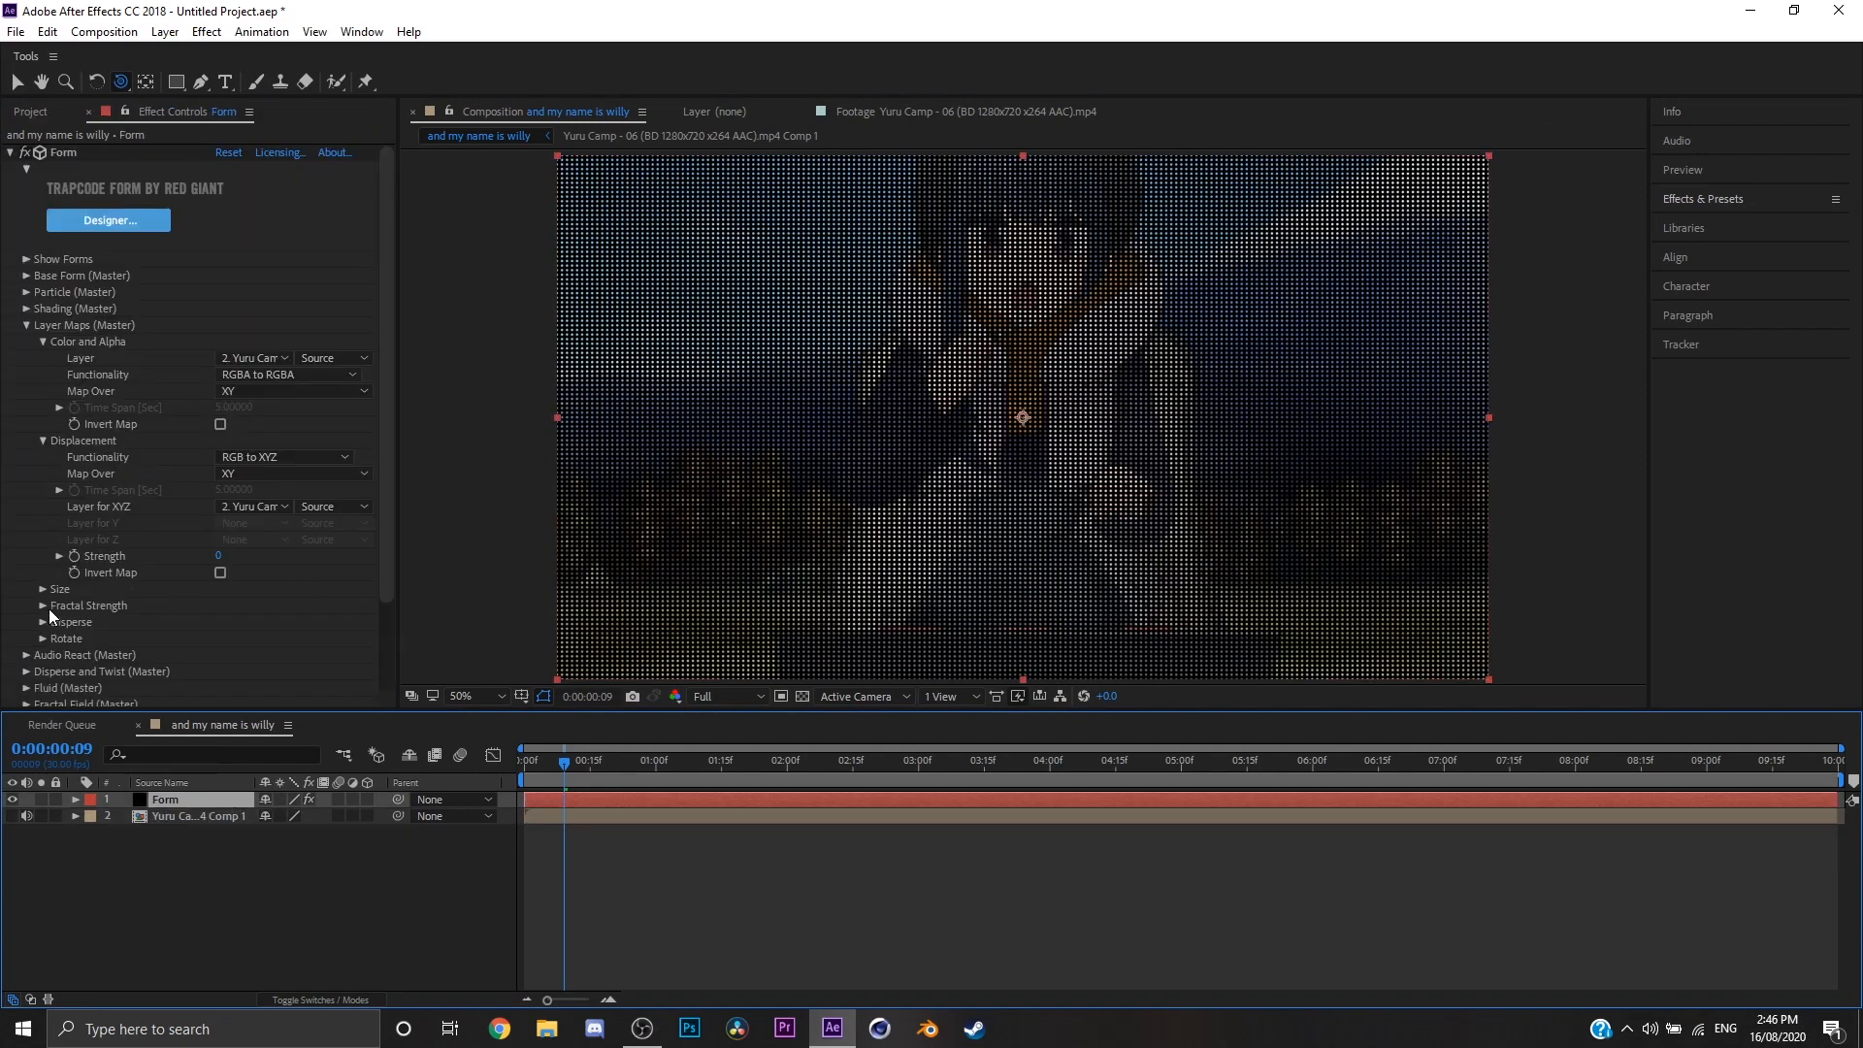
Step: Look over the remaining Layer Maps groups, such as Disperse and Rotate, and collapse the Layer Maps section
scroll(44, 603, down, 1)
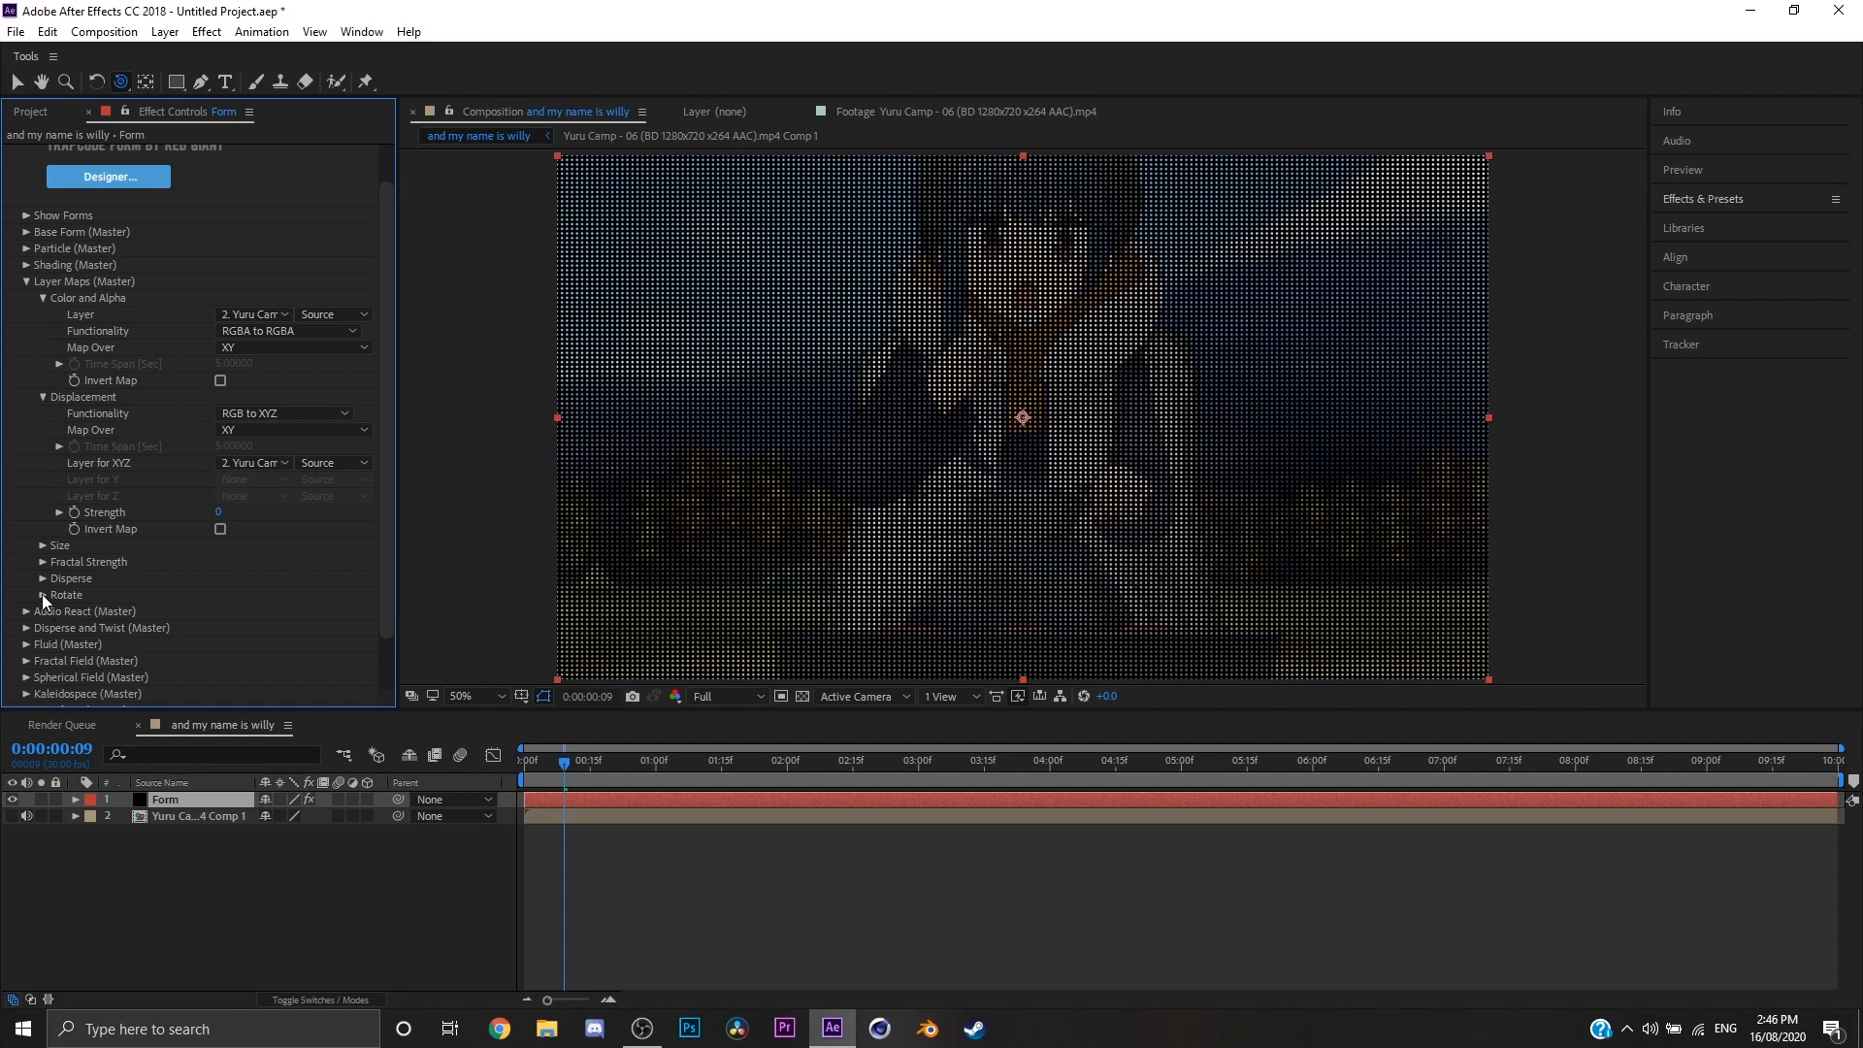
click(43, 593)
click(43, 584)
scroll(47, 472, up, 2)
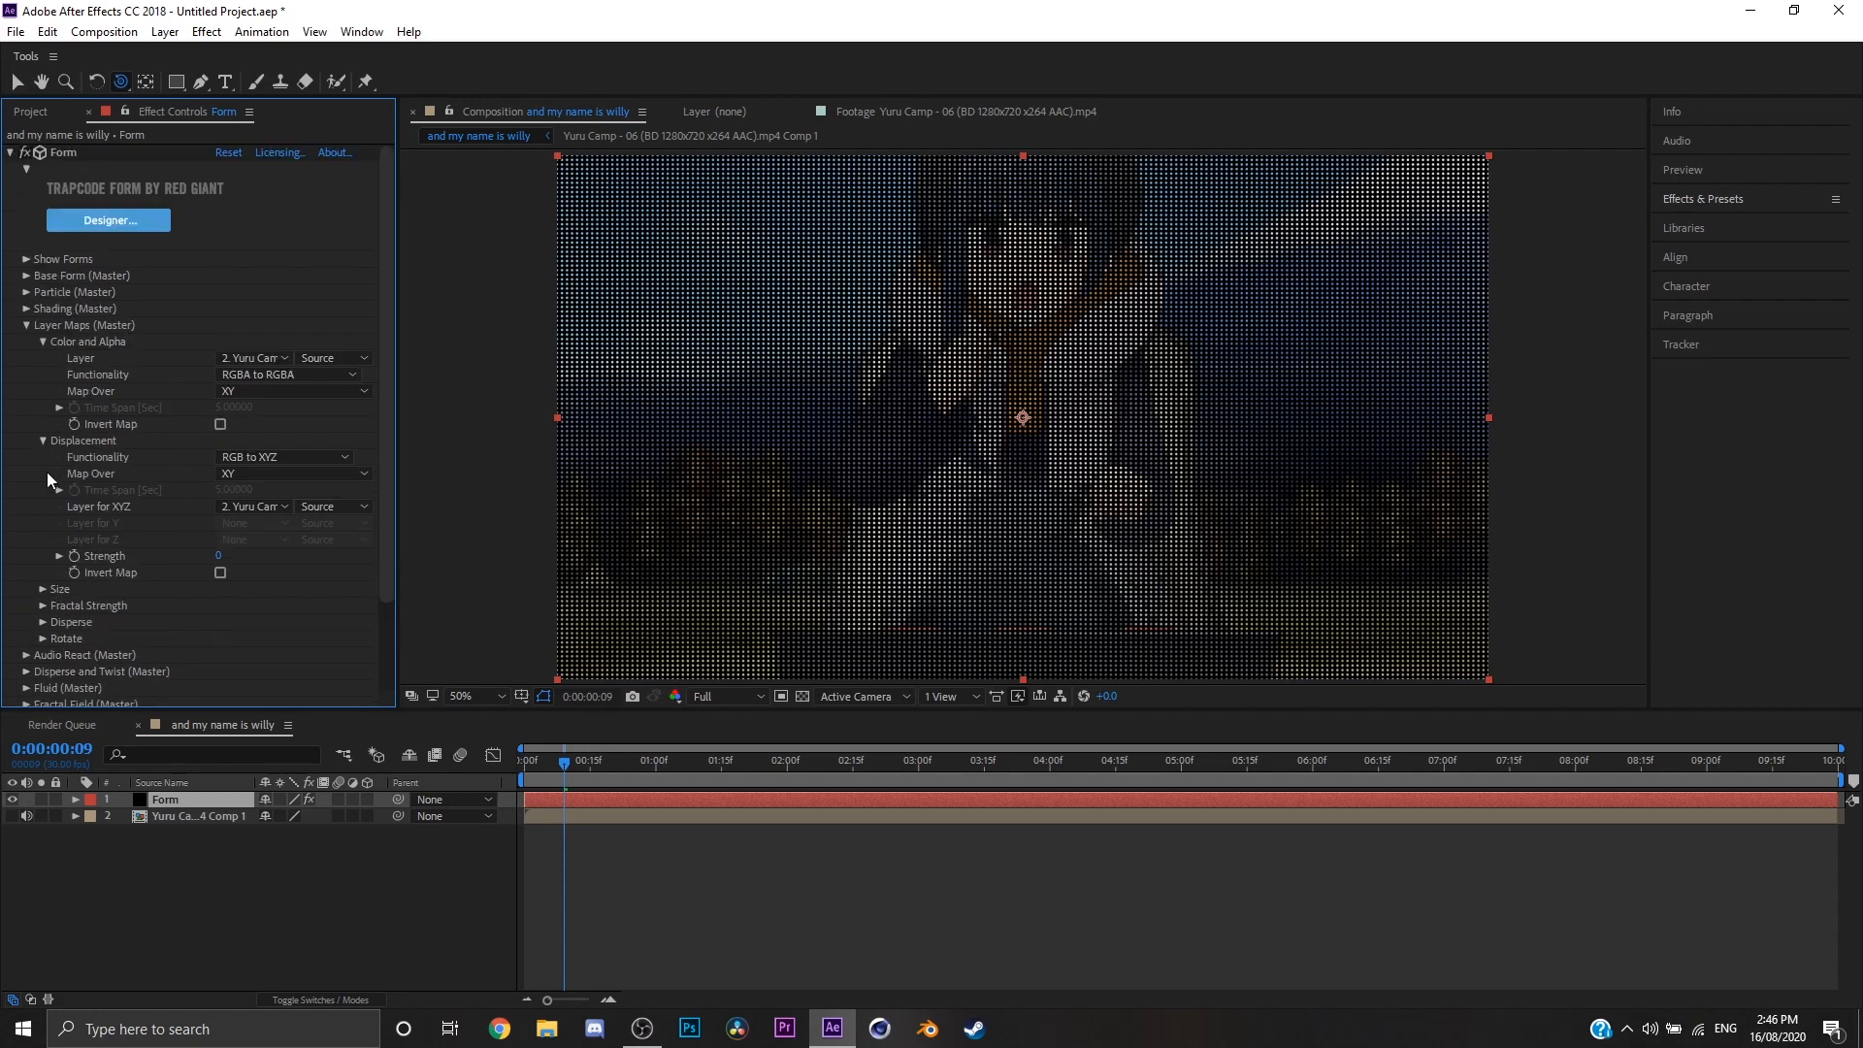
click(26, 326)
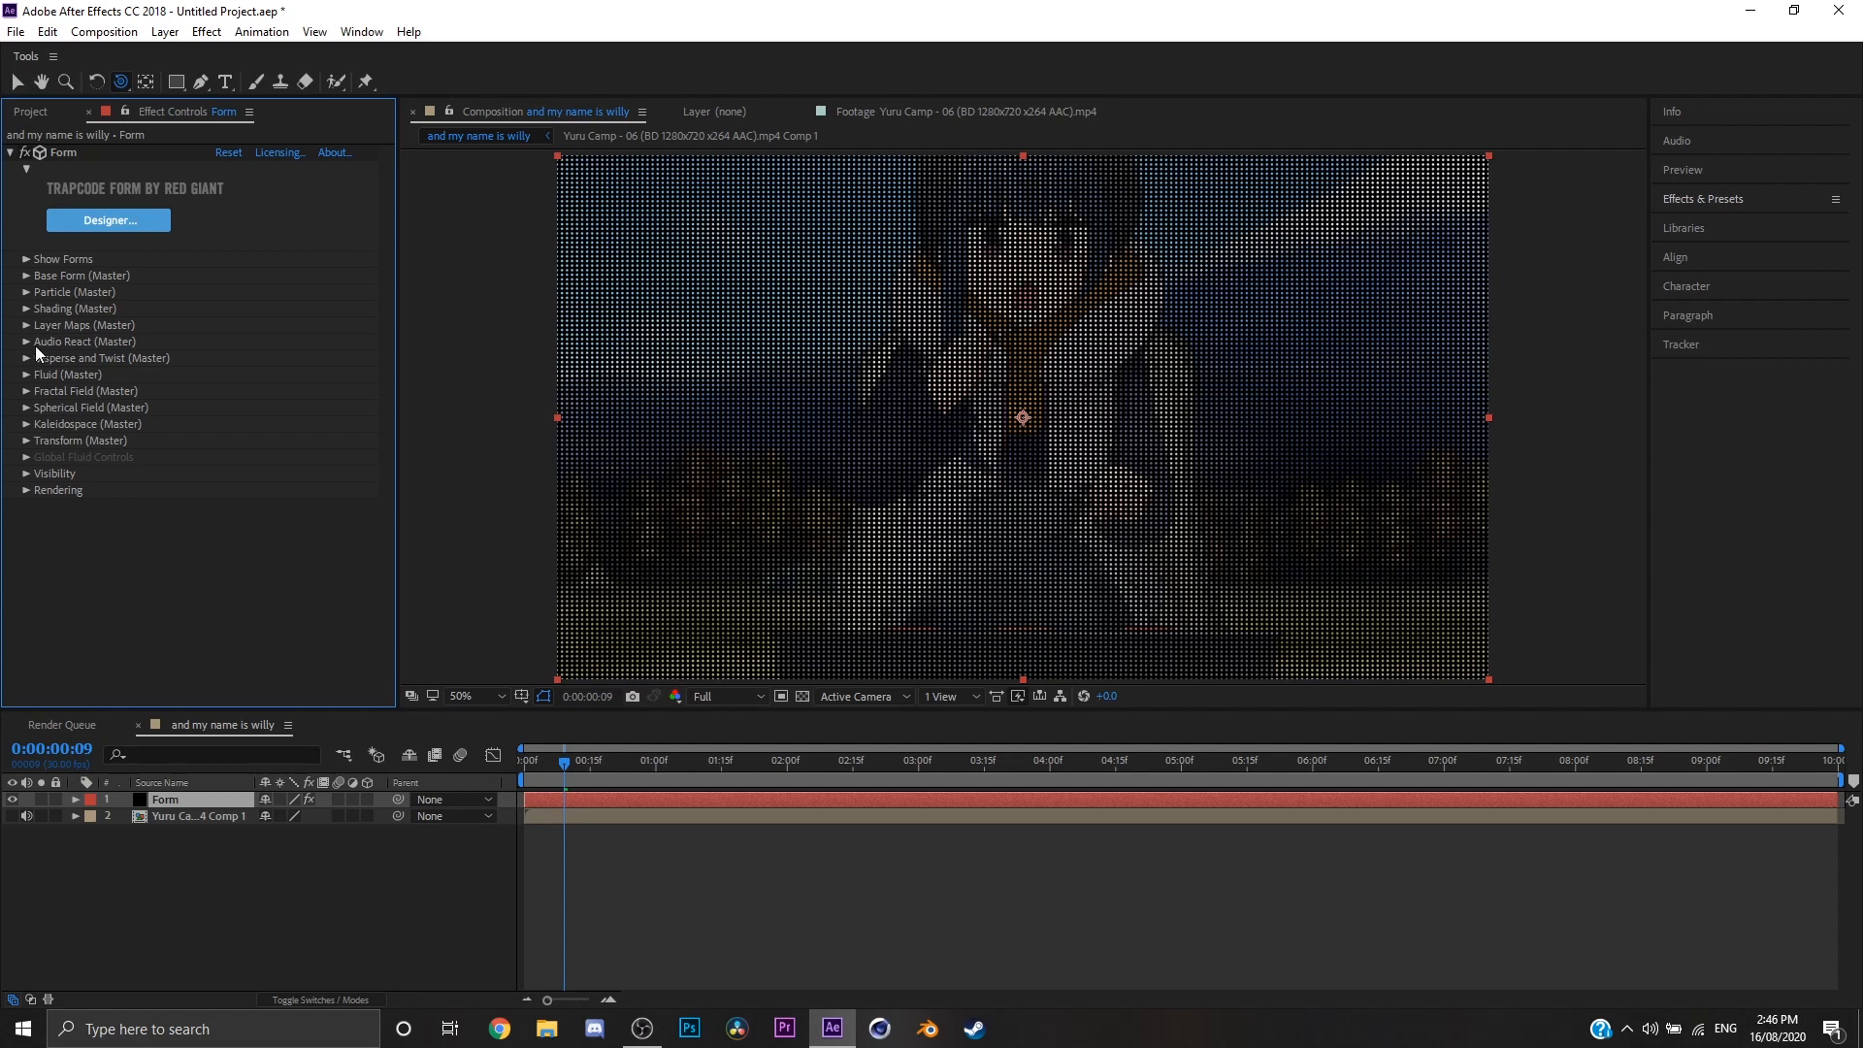
Step: Examine the Form's Audio React settings, including the Reactor 1 parameters and its Map To options
click(27, 342)
click(75, 799)
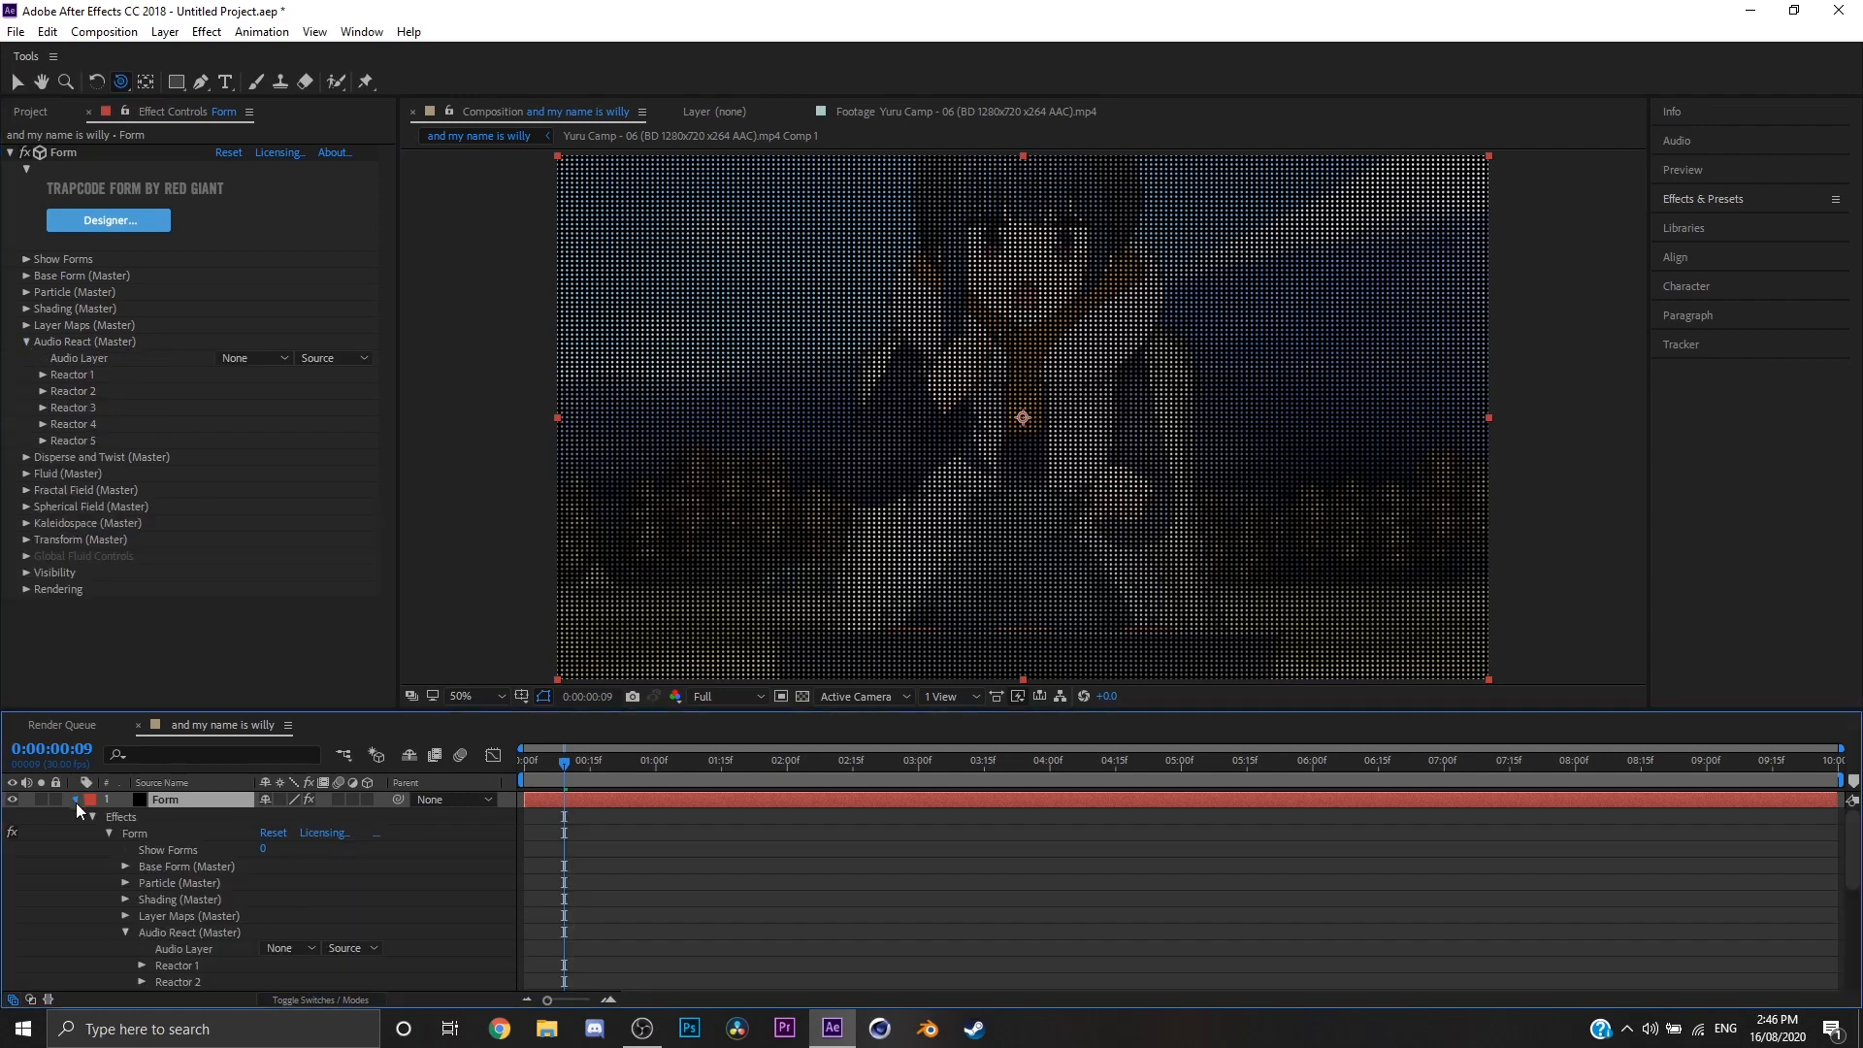
click(43, 375)
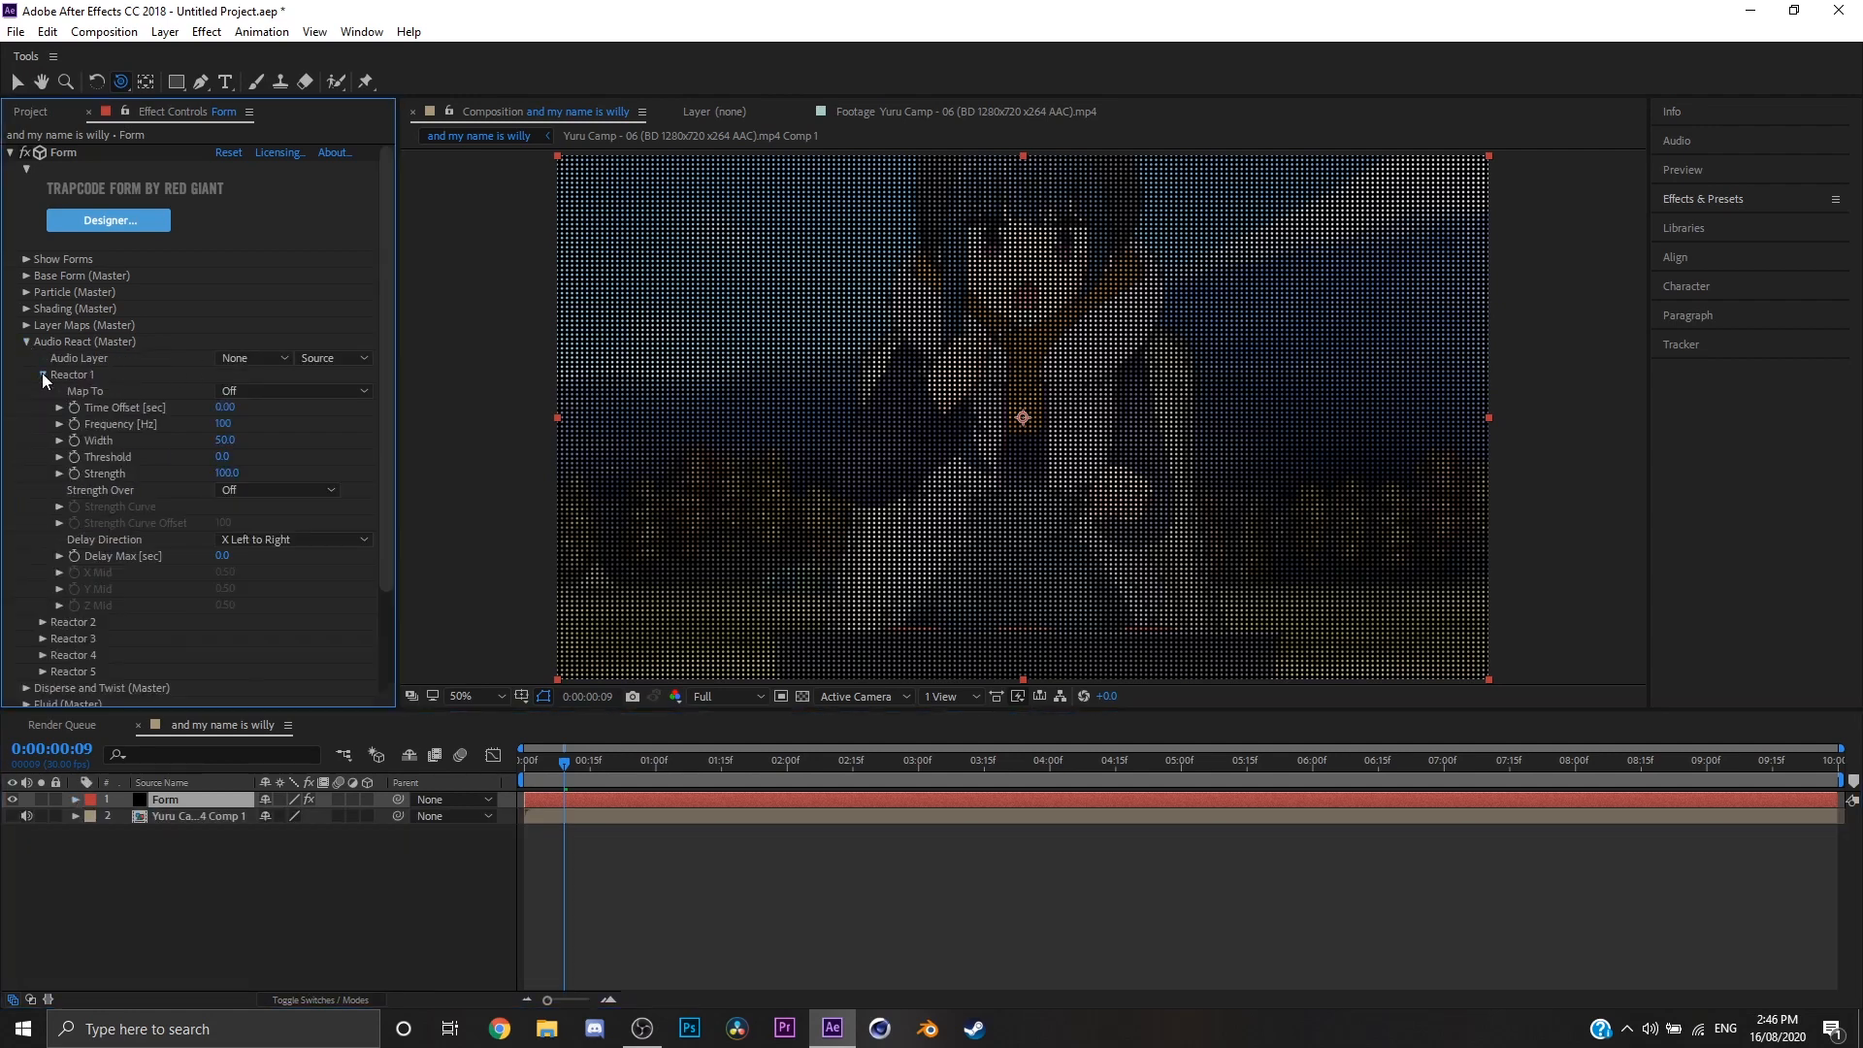
click(42, 376)
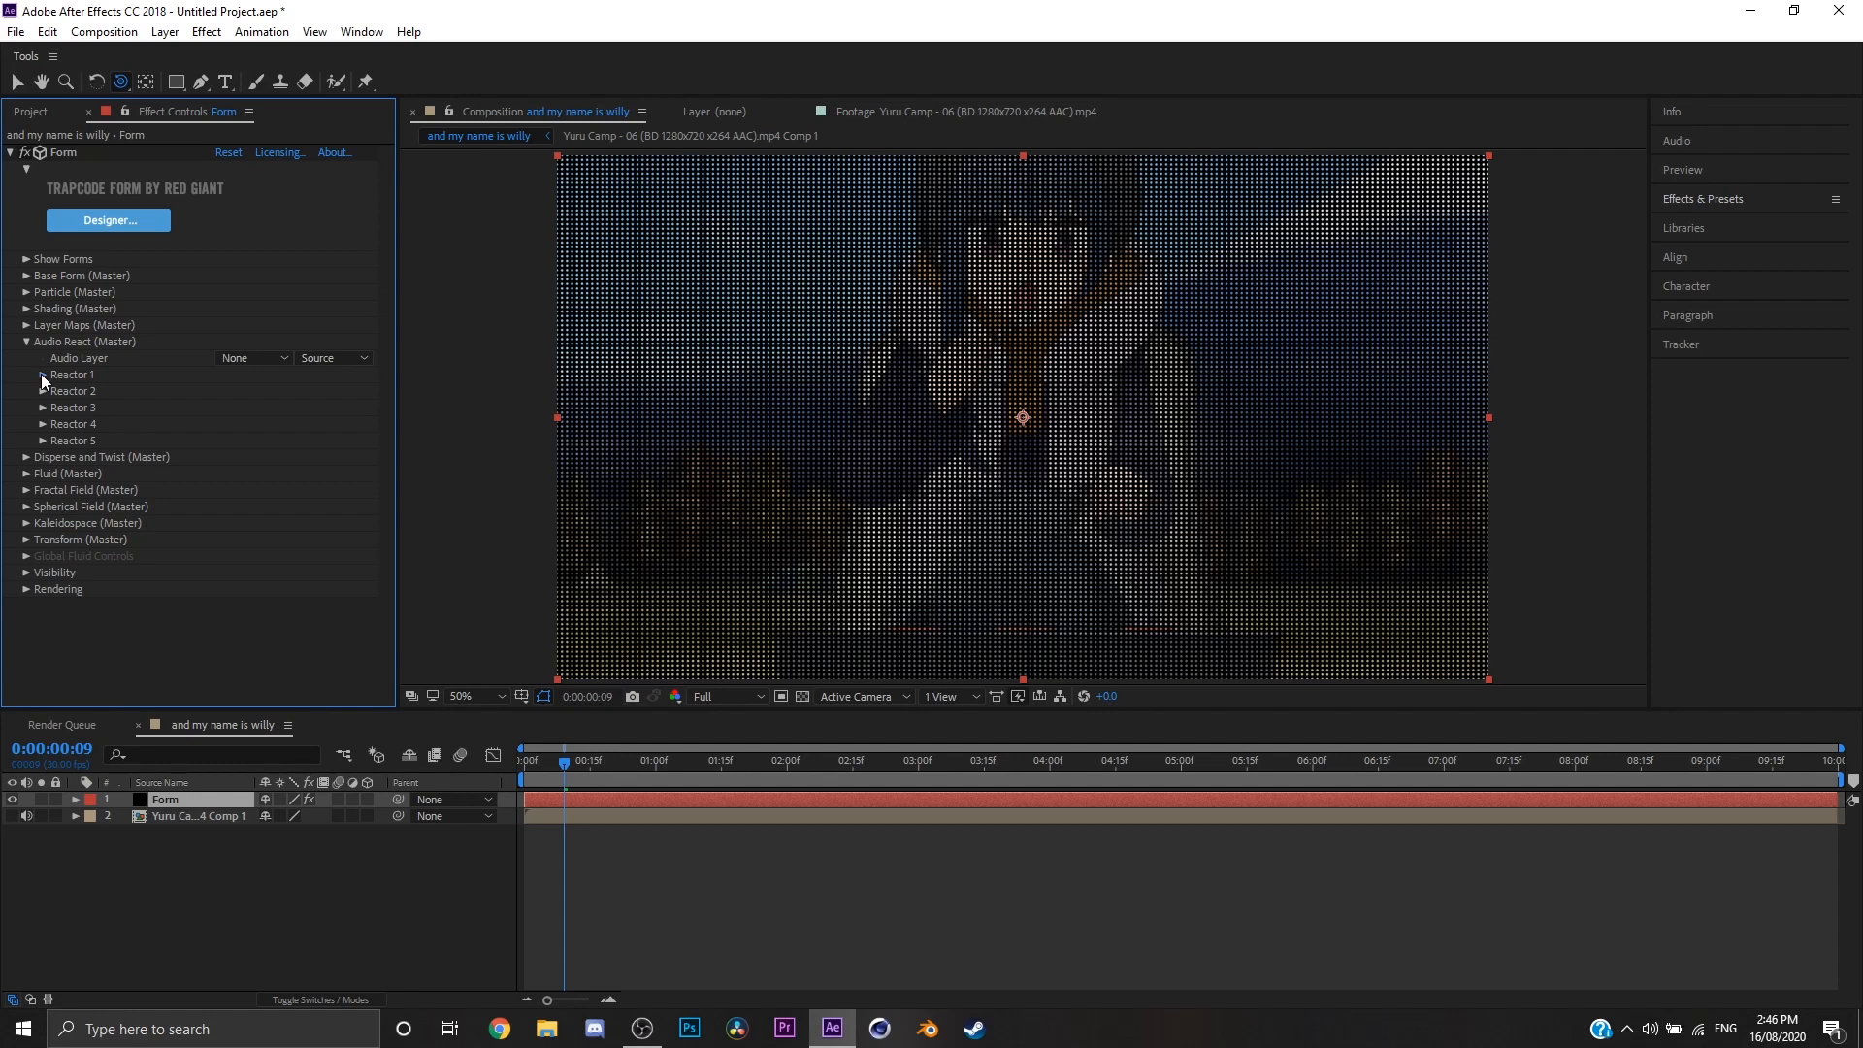
click(43, 375)
click(225, 389)
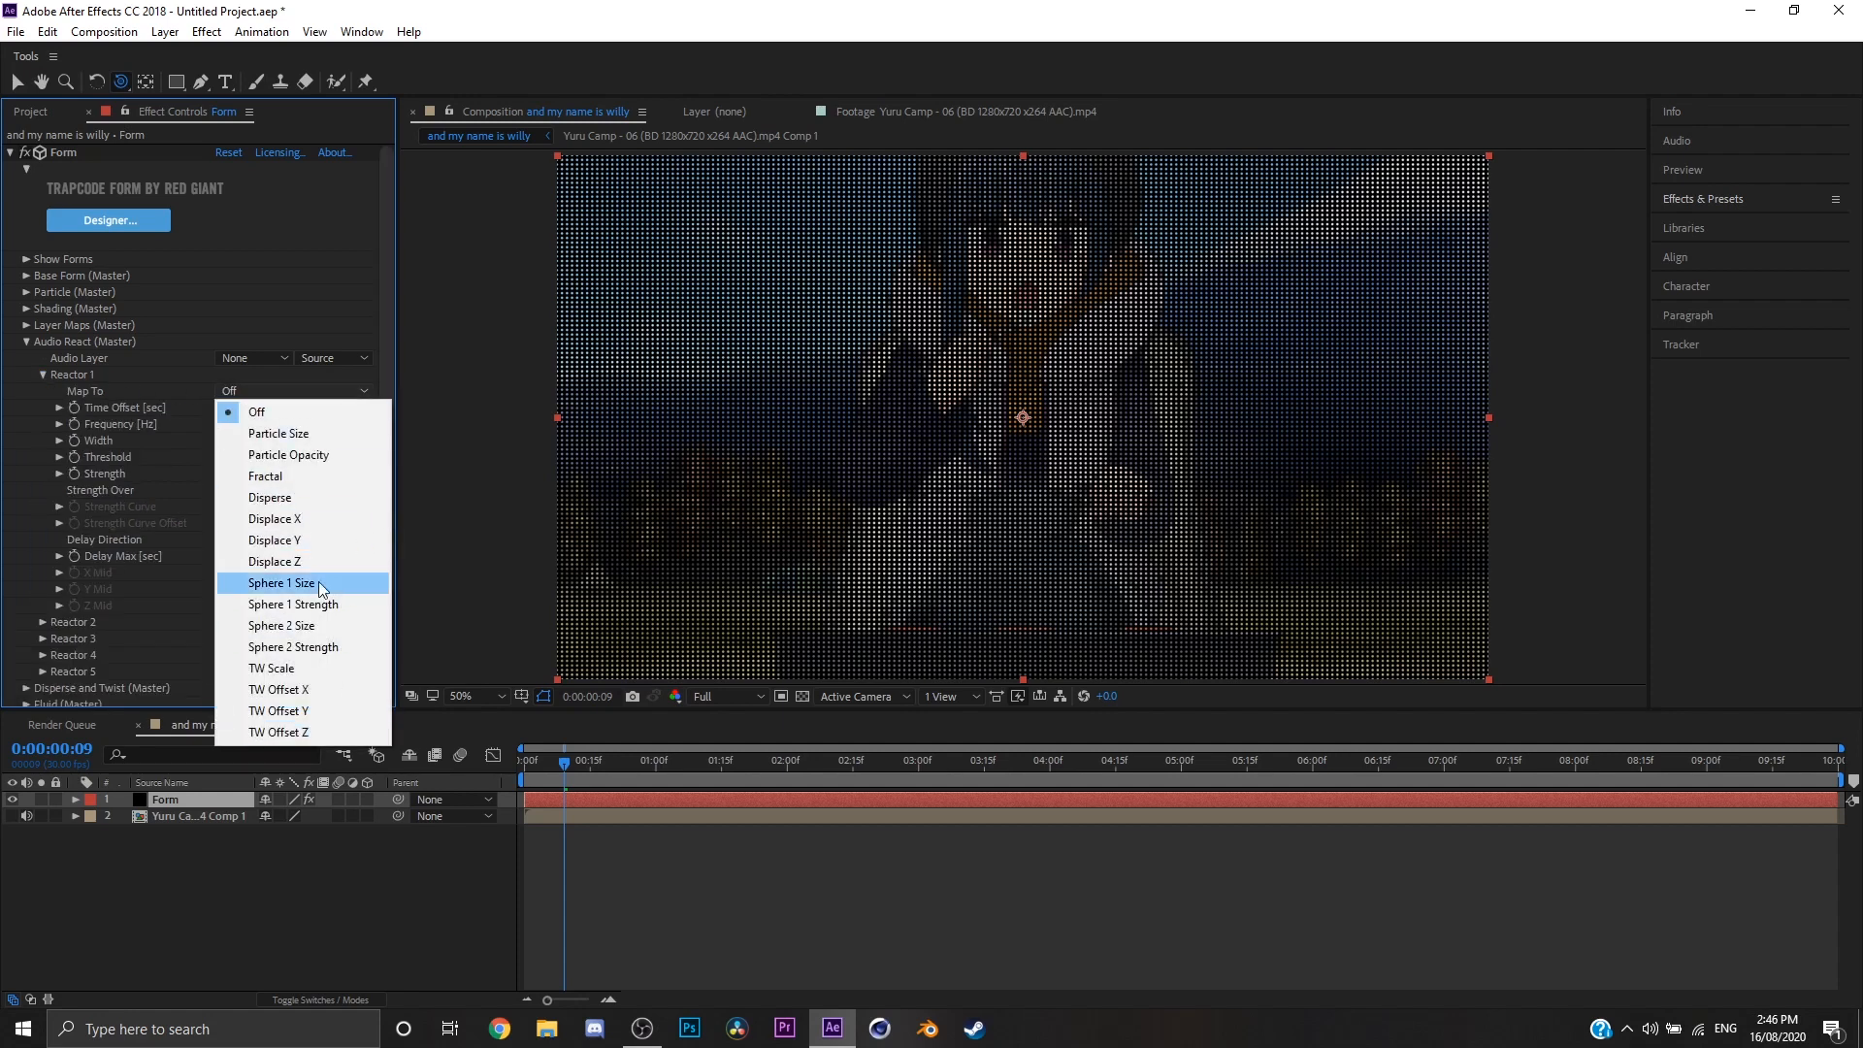
click(25, 588)
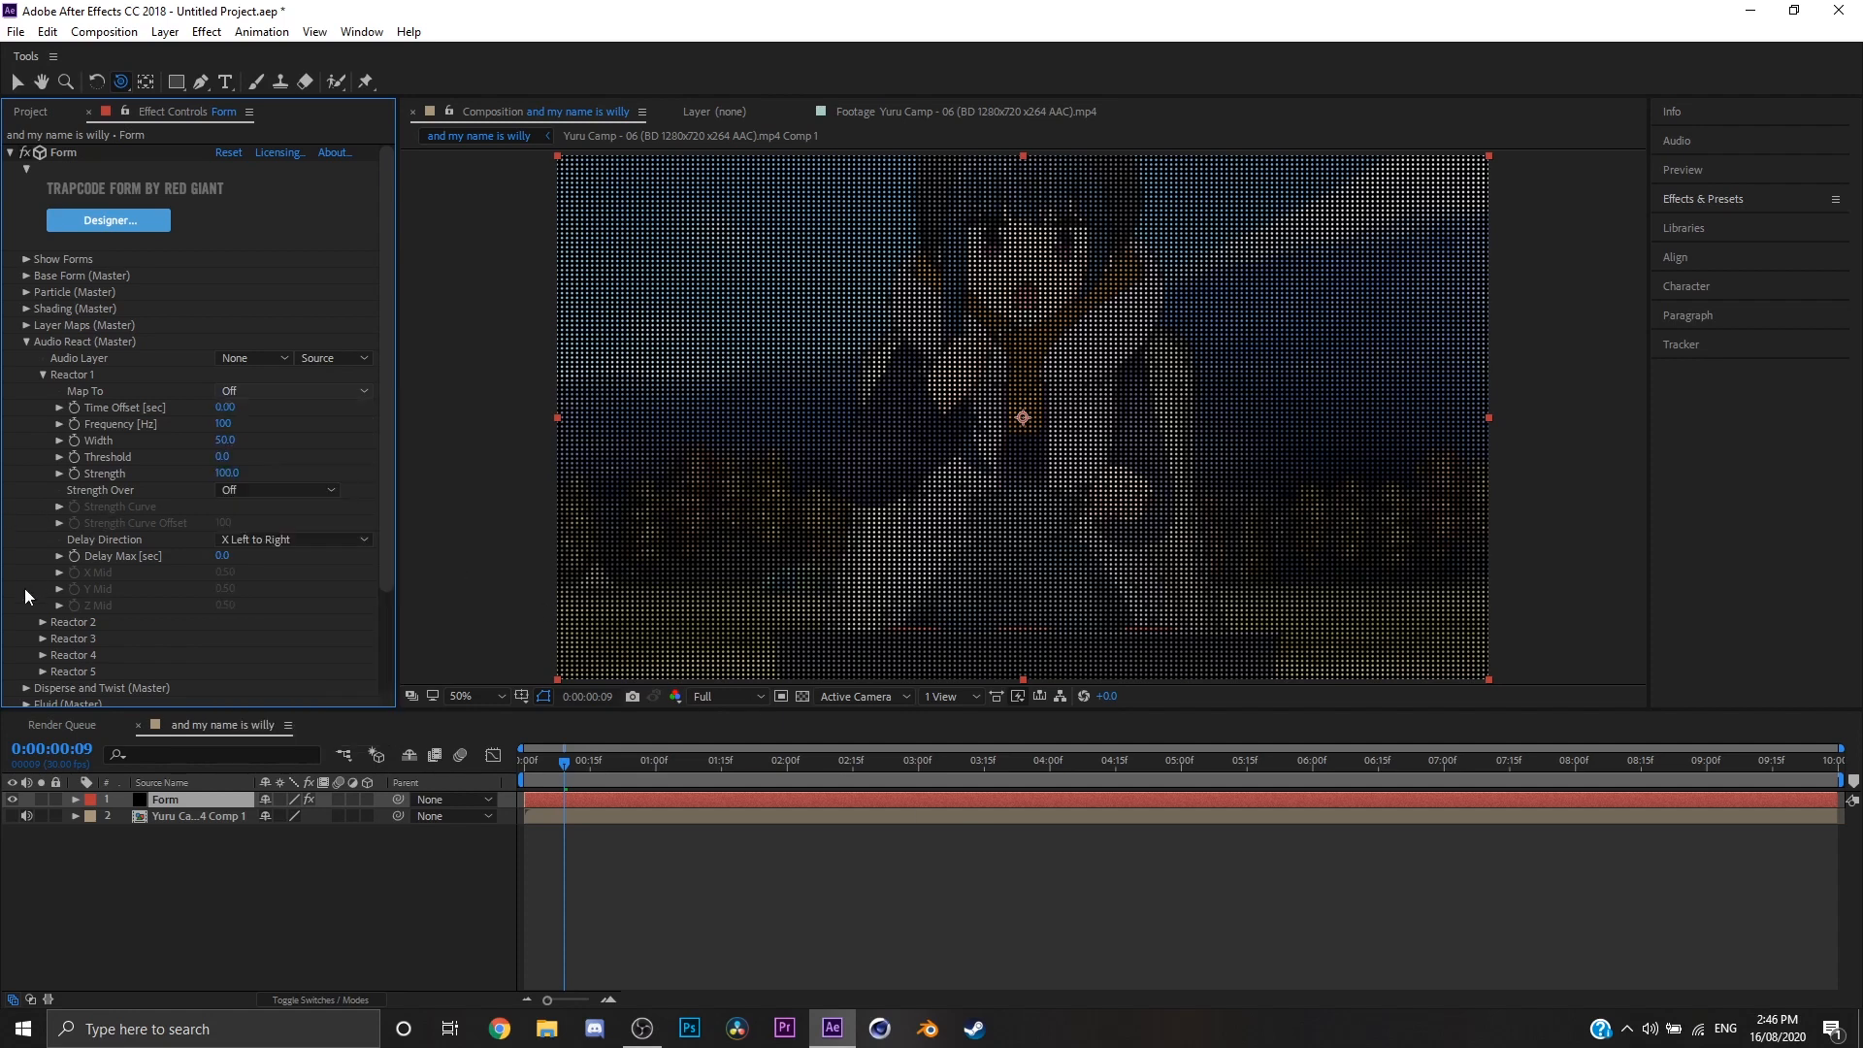
click(26, 341)
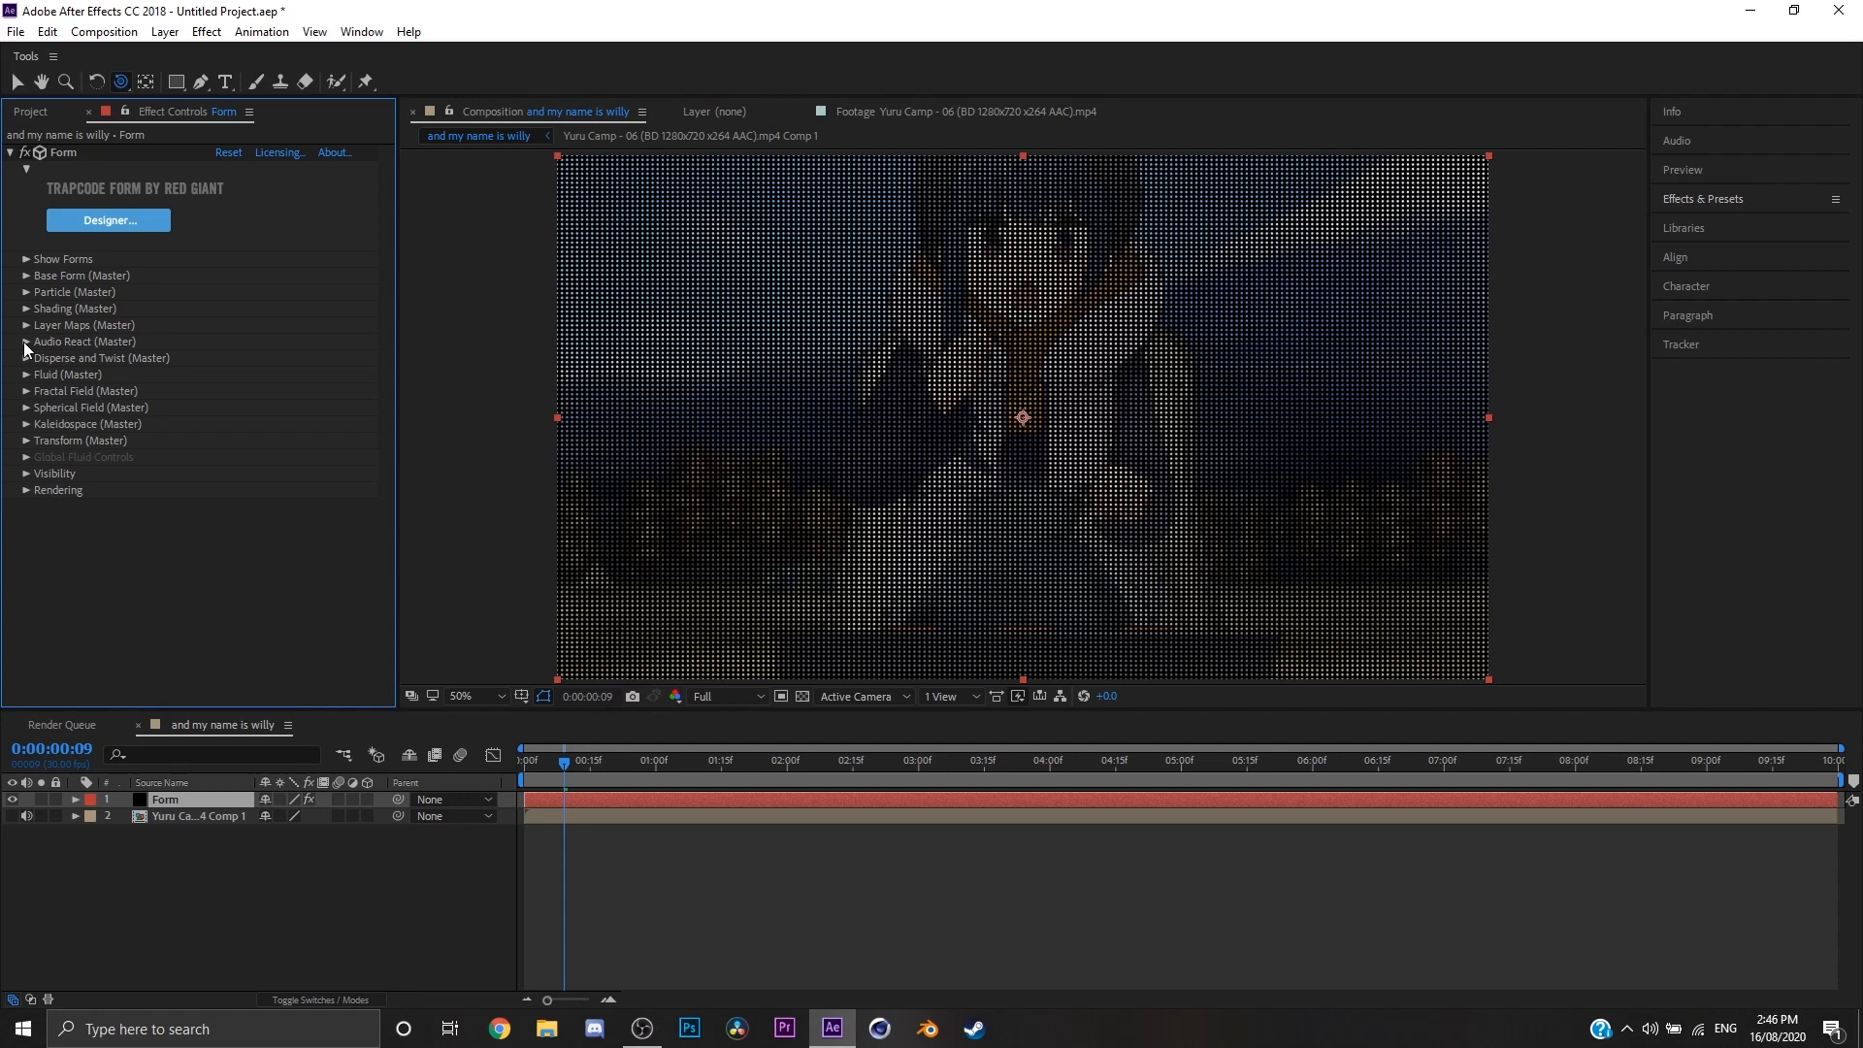
click(23, 341)
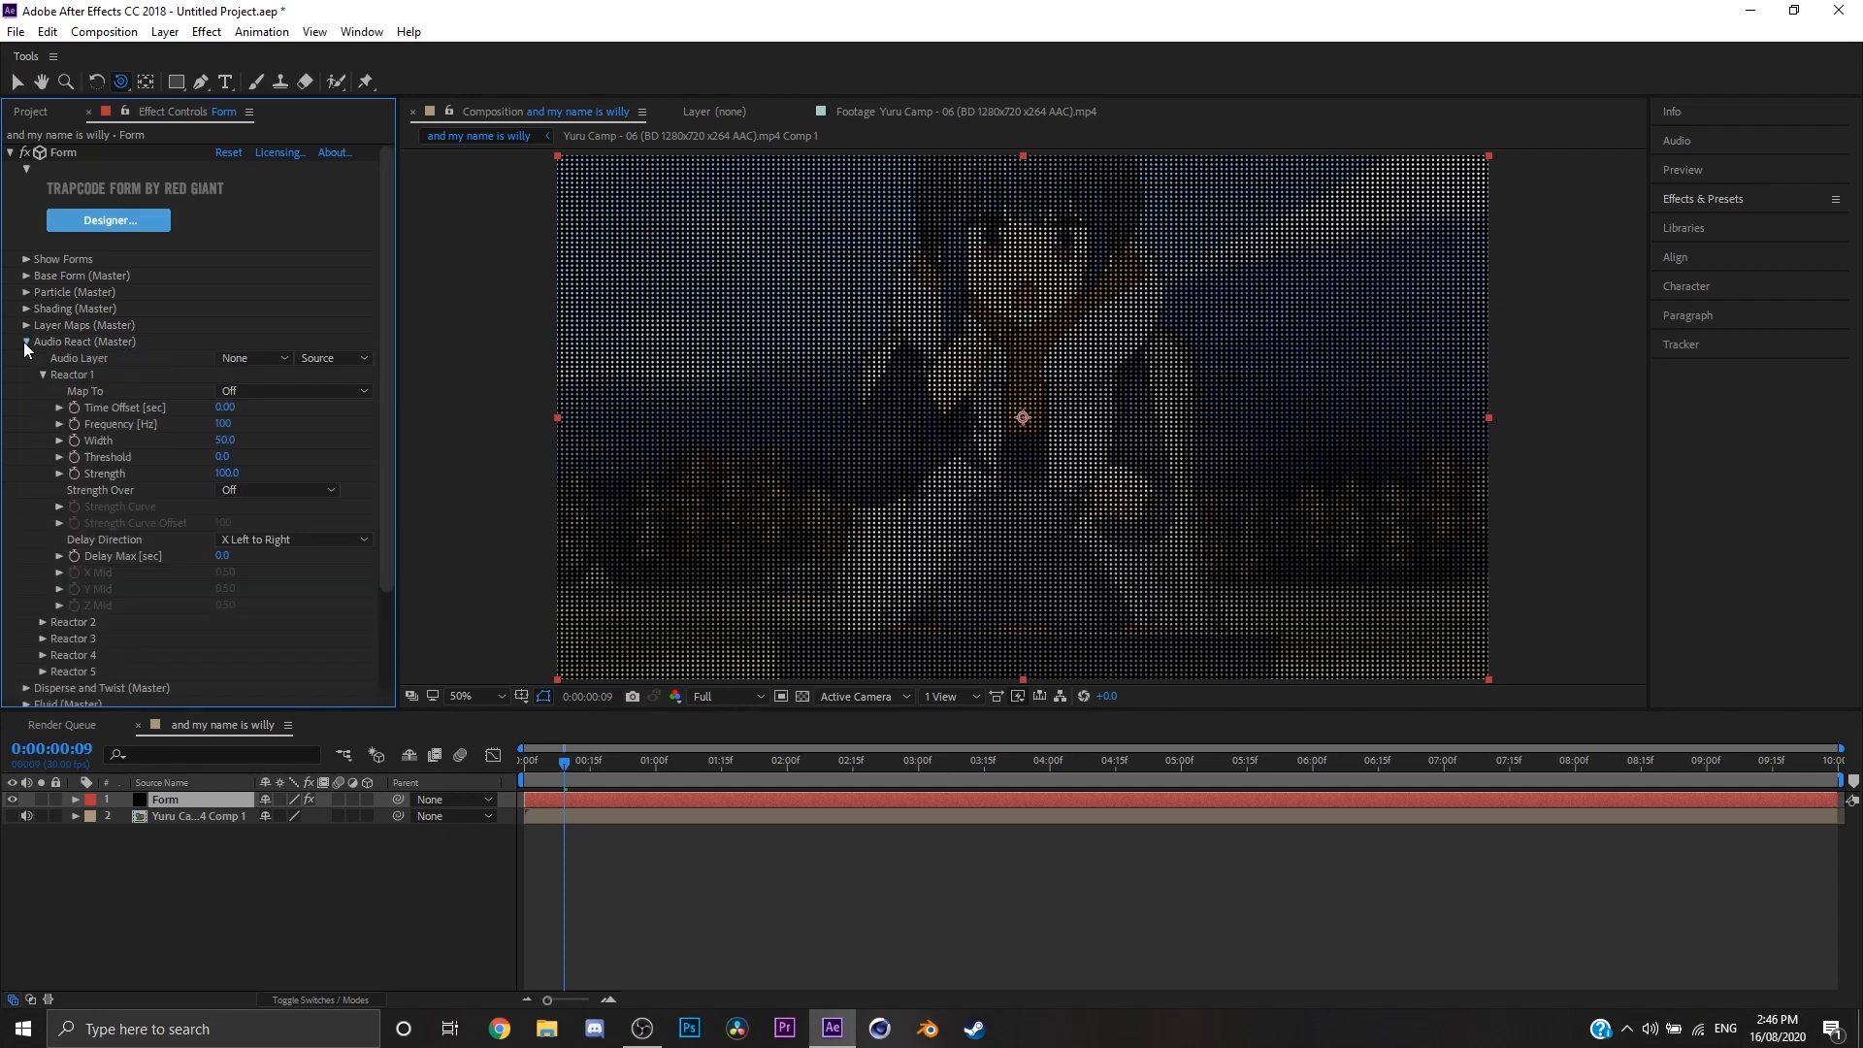
click(24, 341)
Step: Try a Fractal Field Displace value of 68 on the Form, reset it to 0 and collapse the section
click(26, 392)
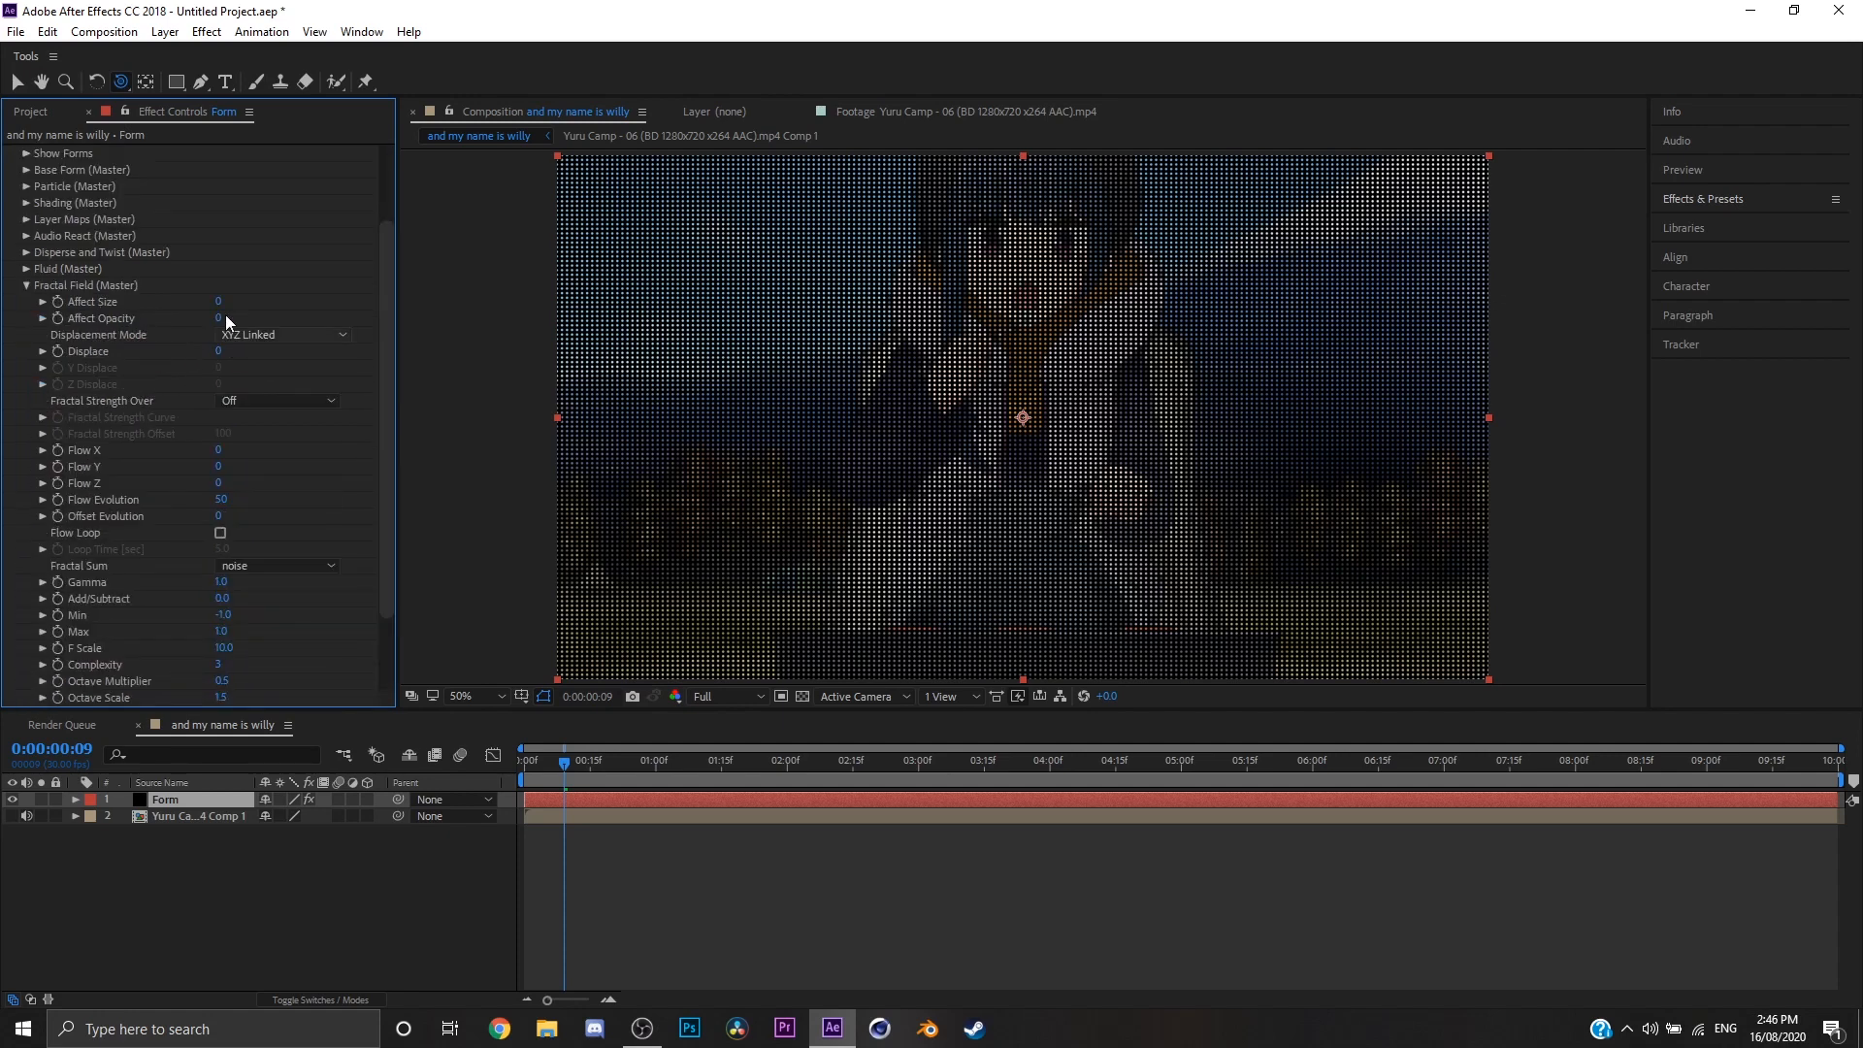
drag(219, 352, 291, 359)
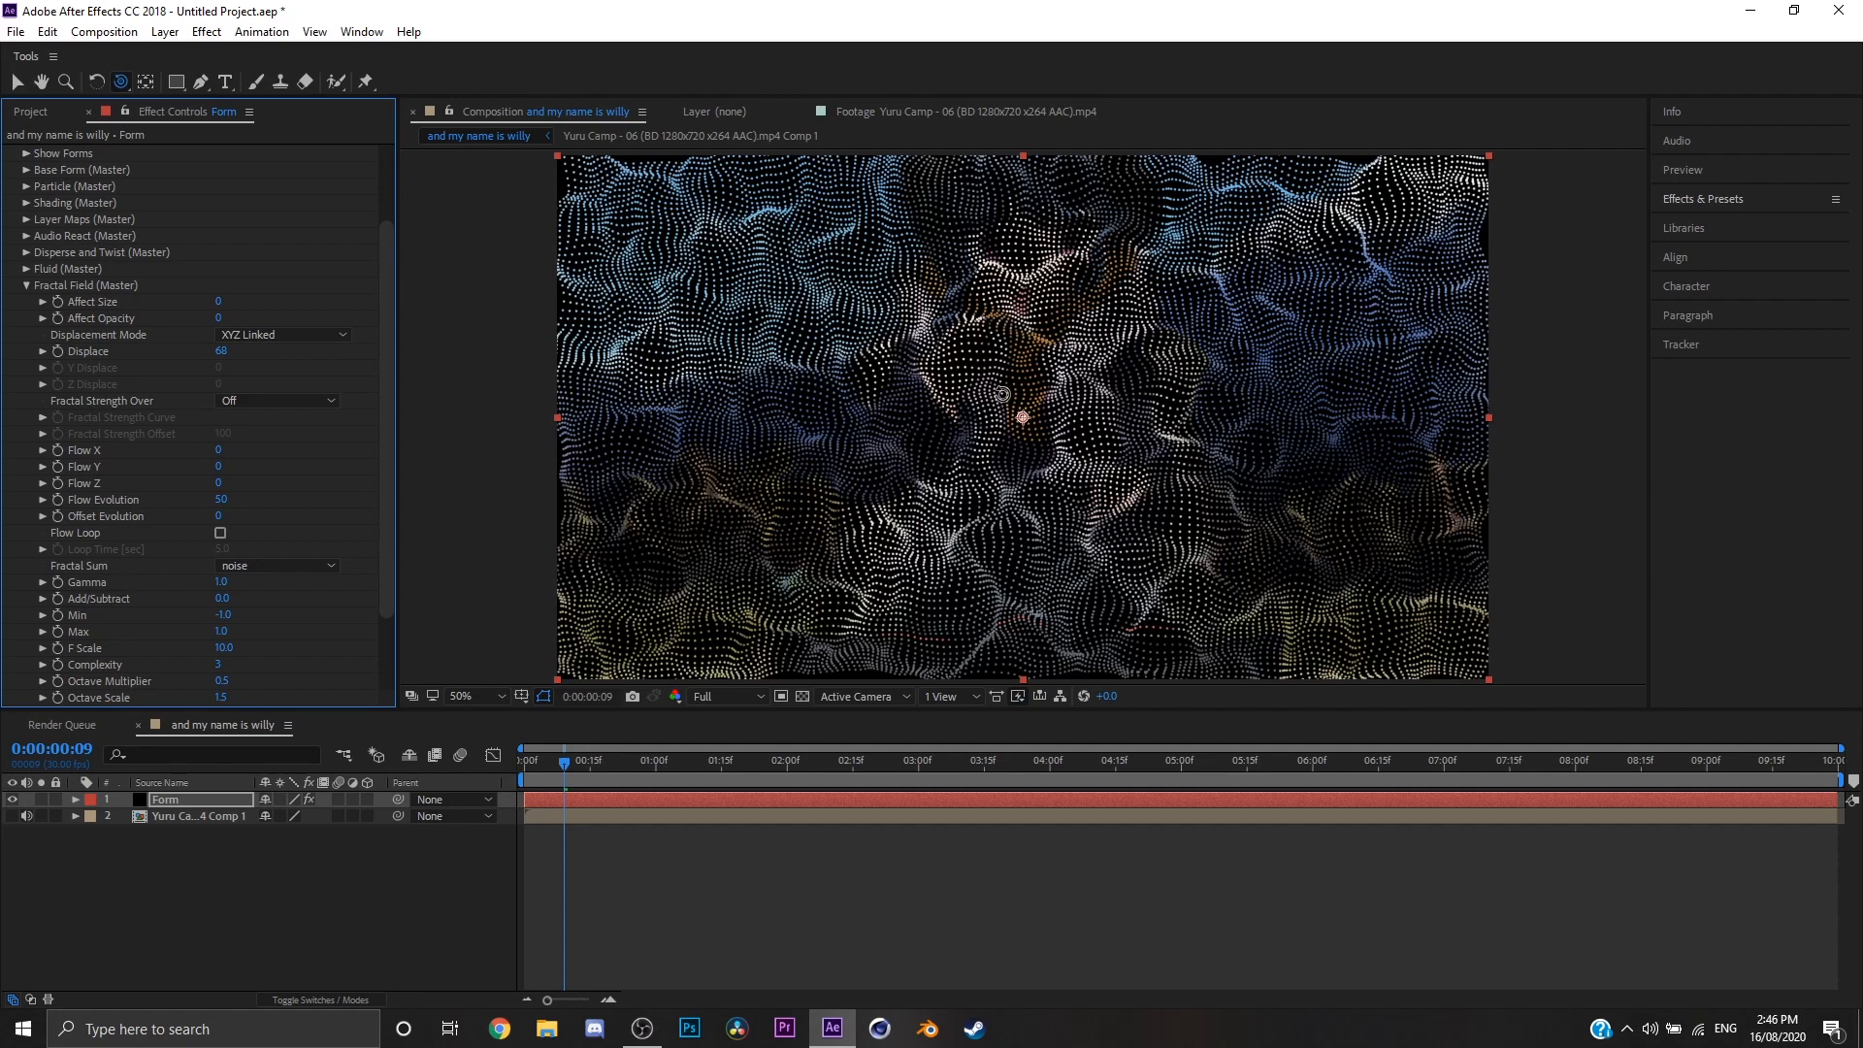
click(219, 352)
key(Return)
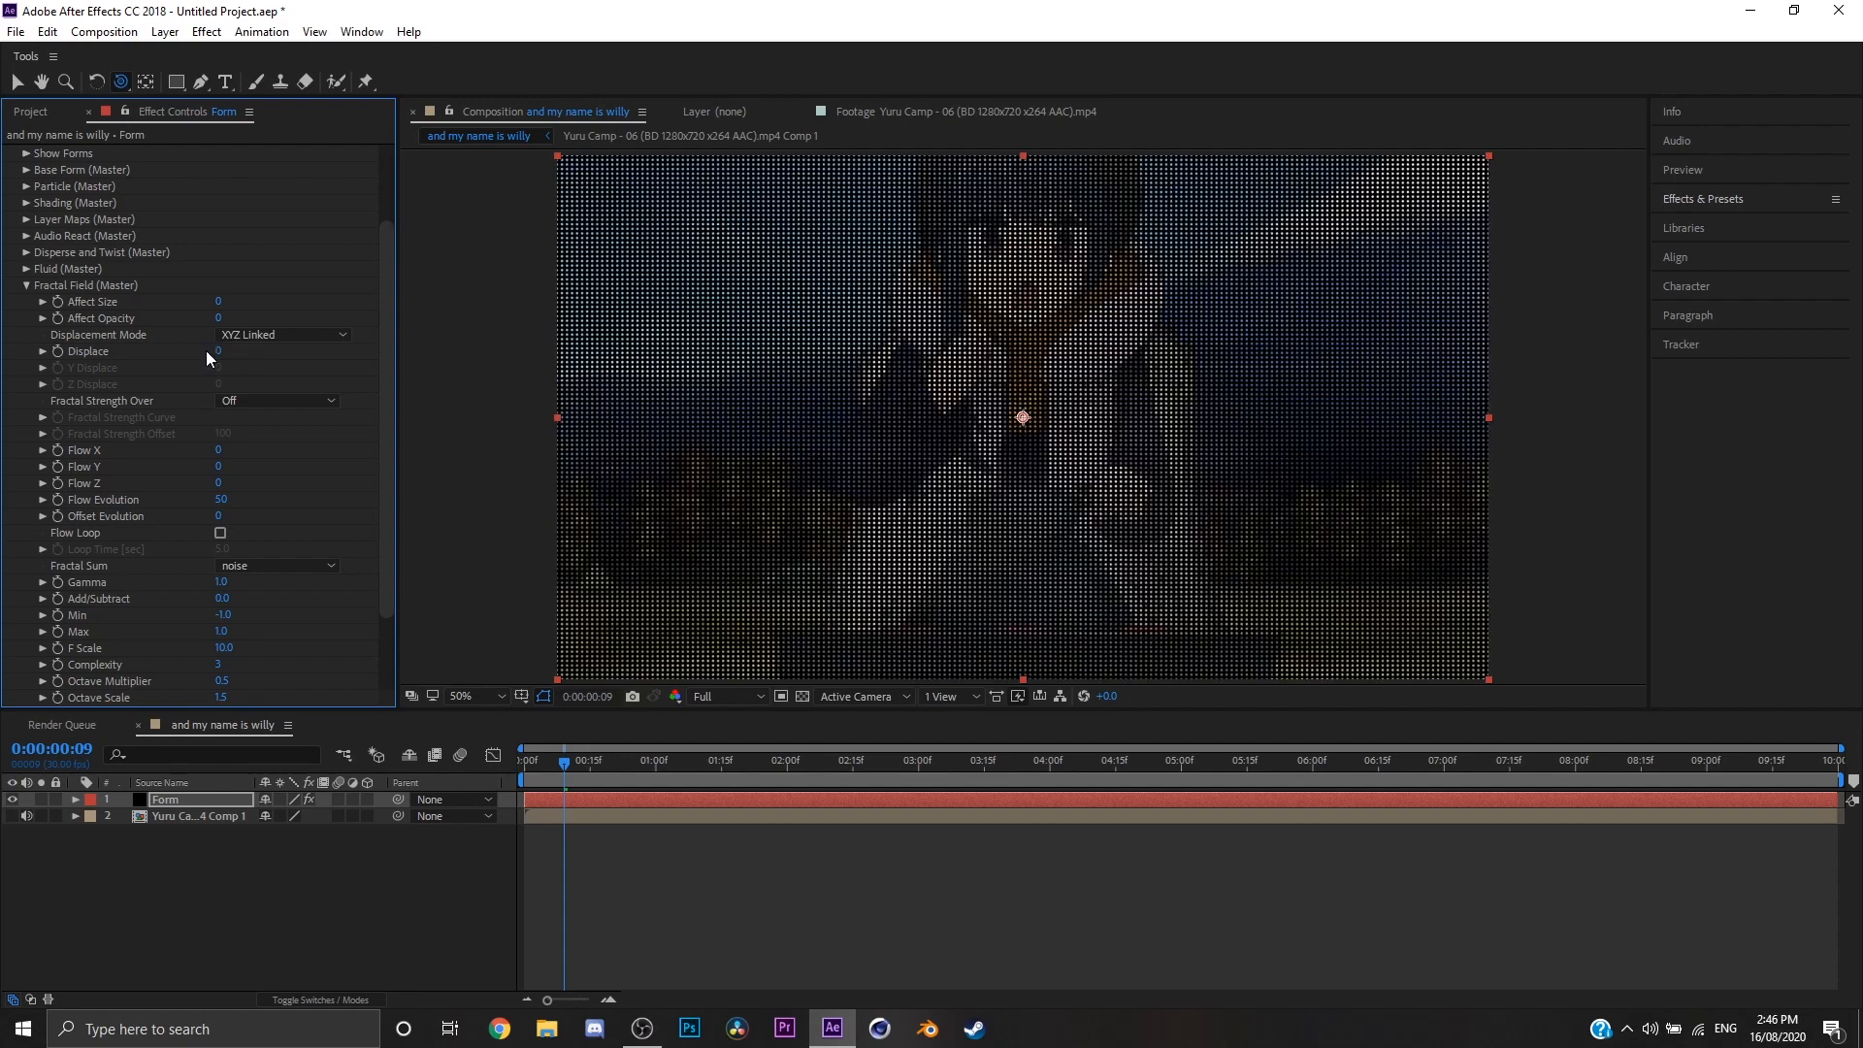
click(26, 285)
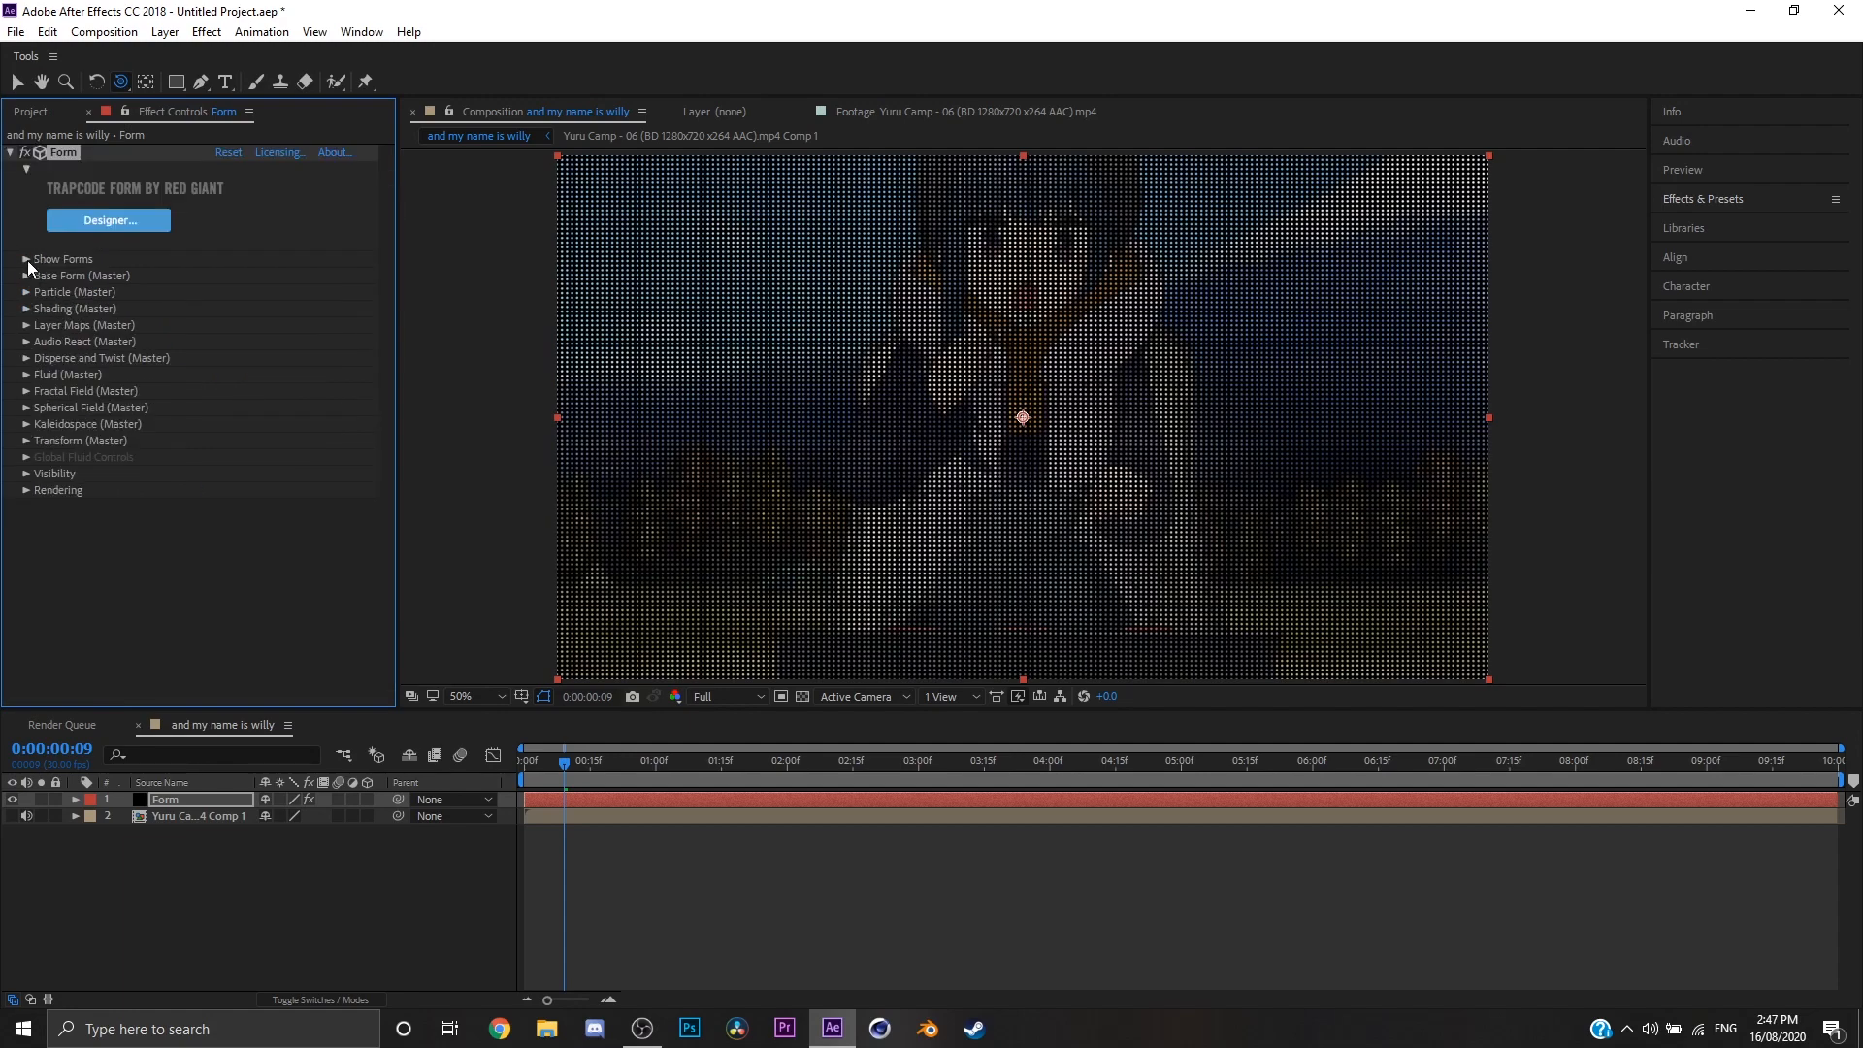
Step: Try dispersing the Form's particles with Disperse Strength Over set to Z and Disperse at 109
click(26, 358)
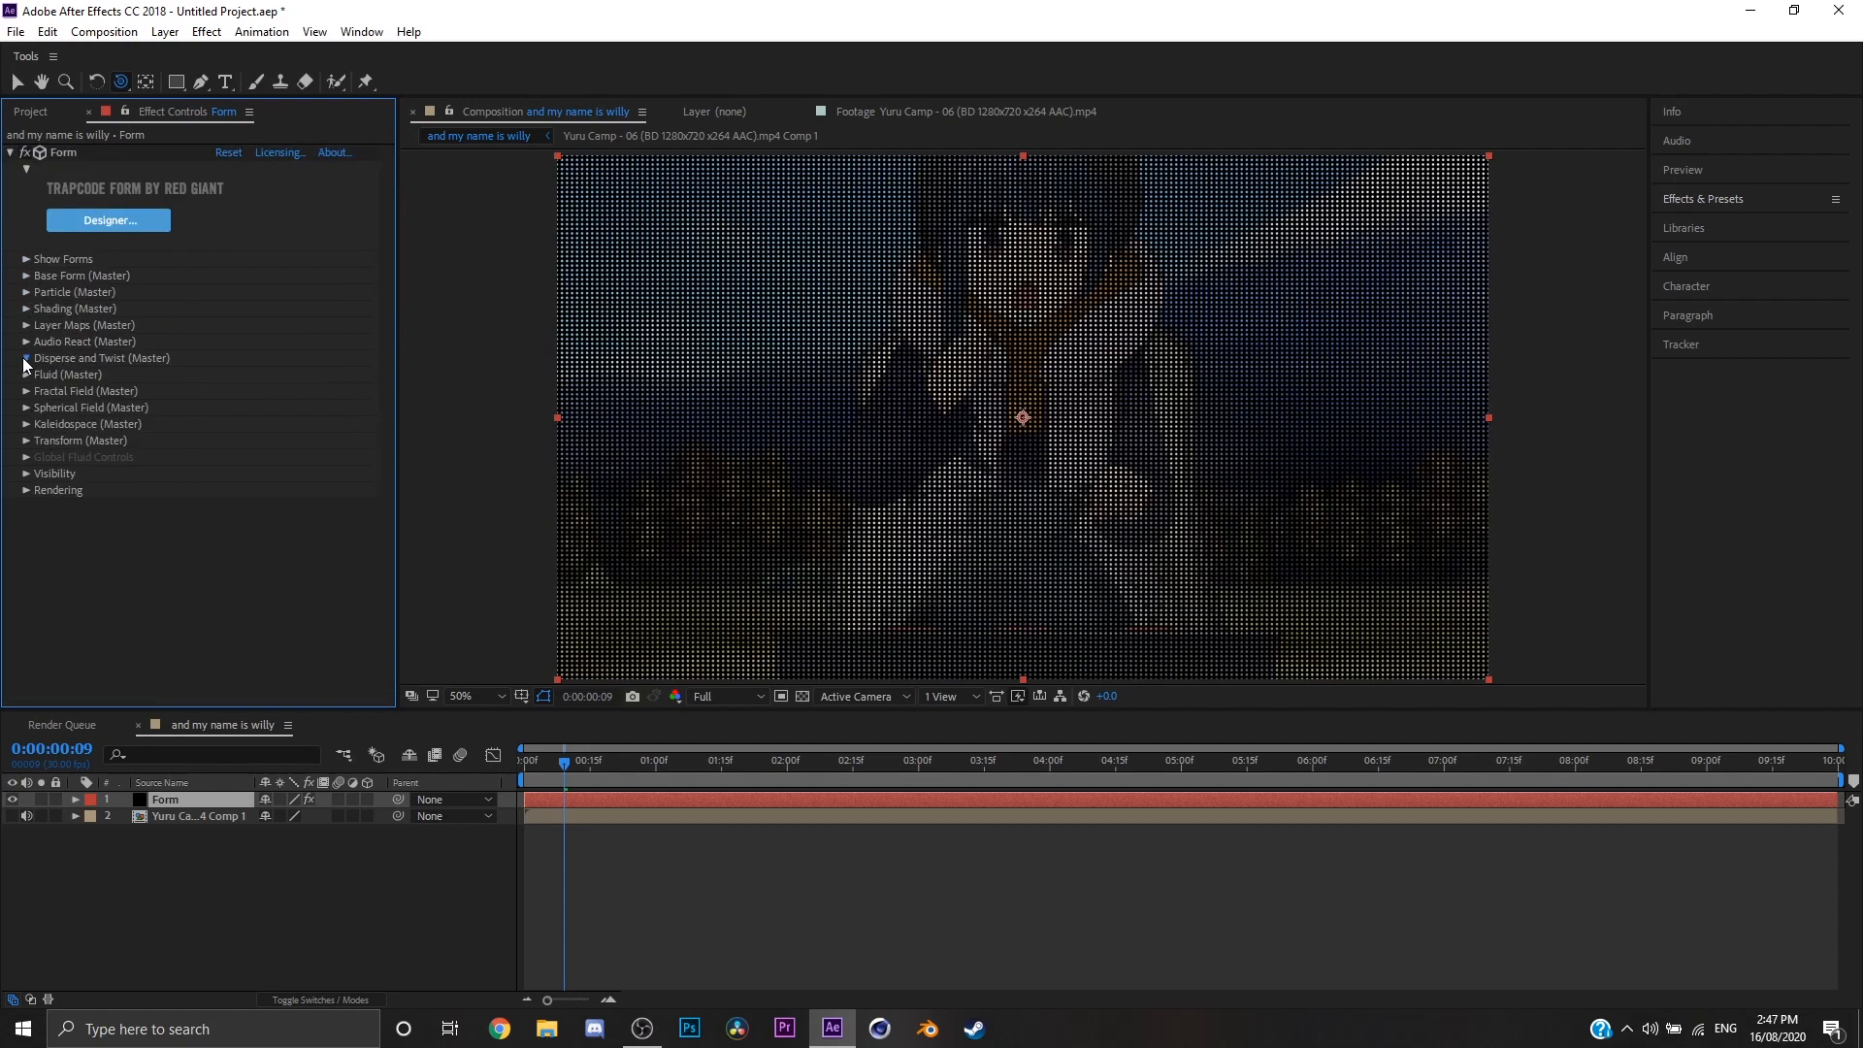
click(27, 358)
click(27, 359)
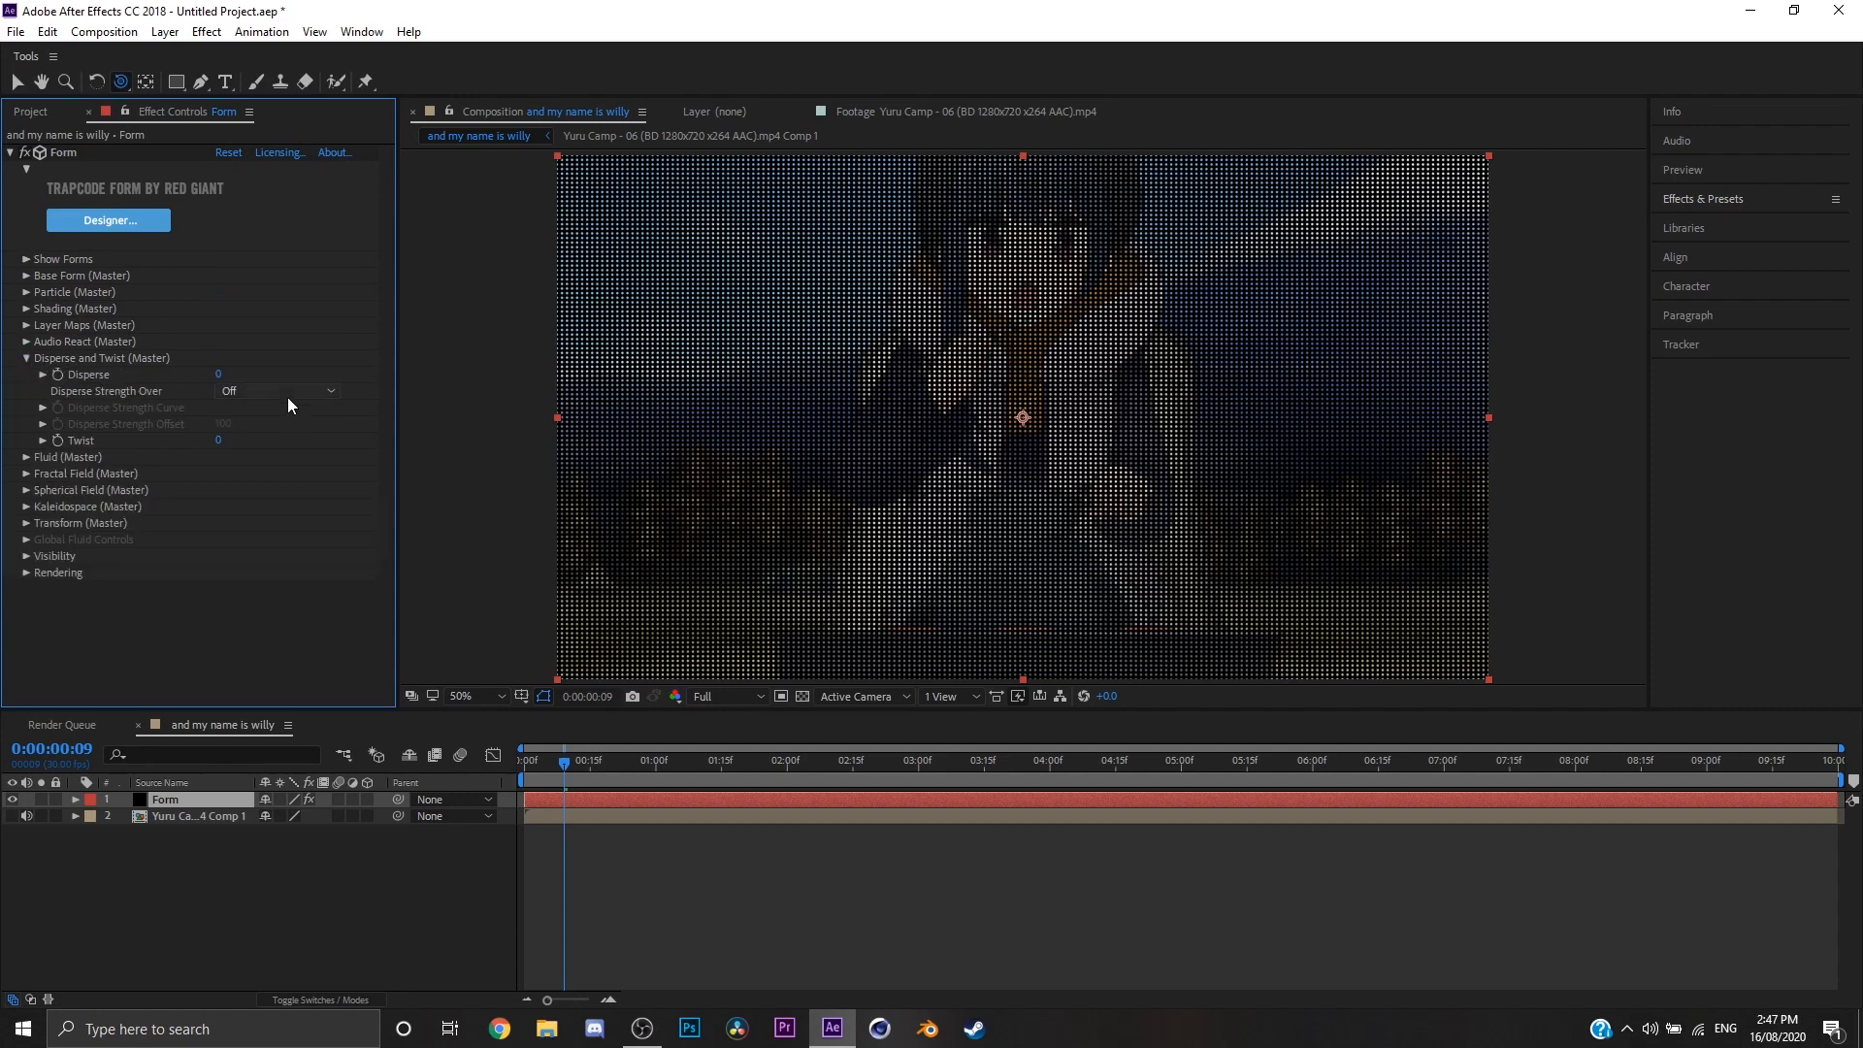
click(282, 391)
click(25, 387)
click(294, 393)
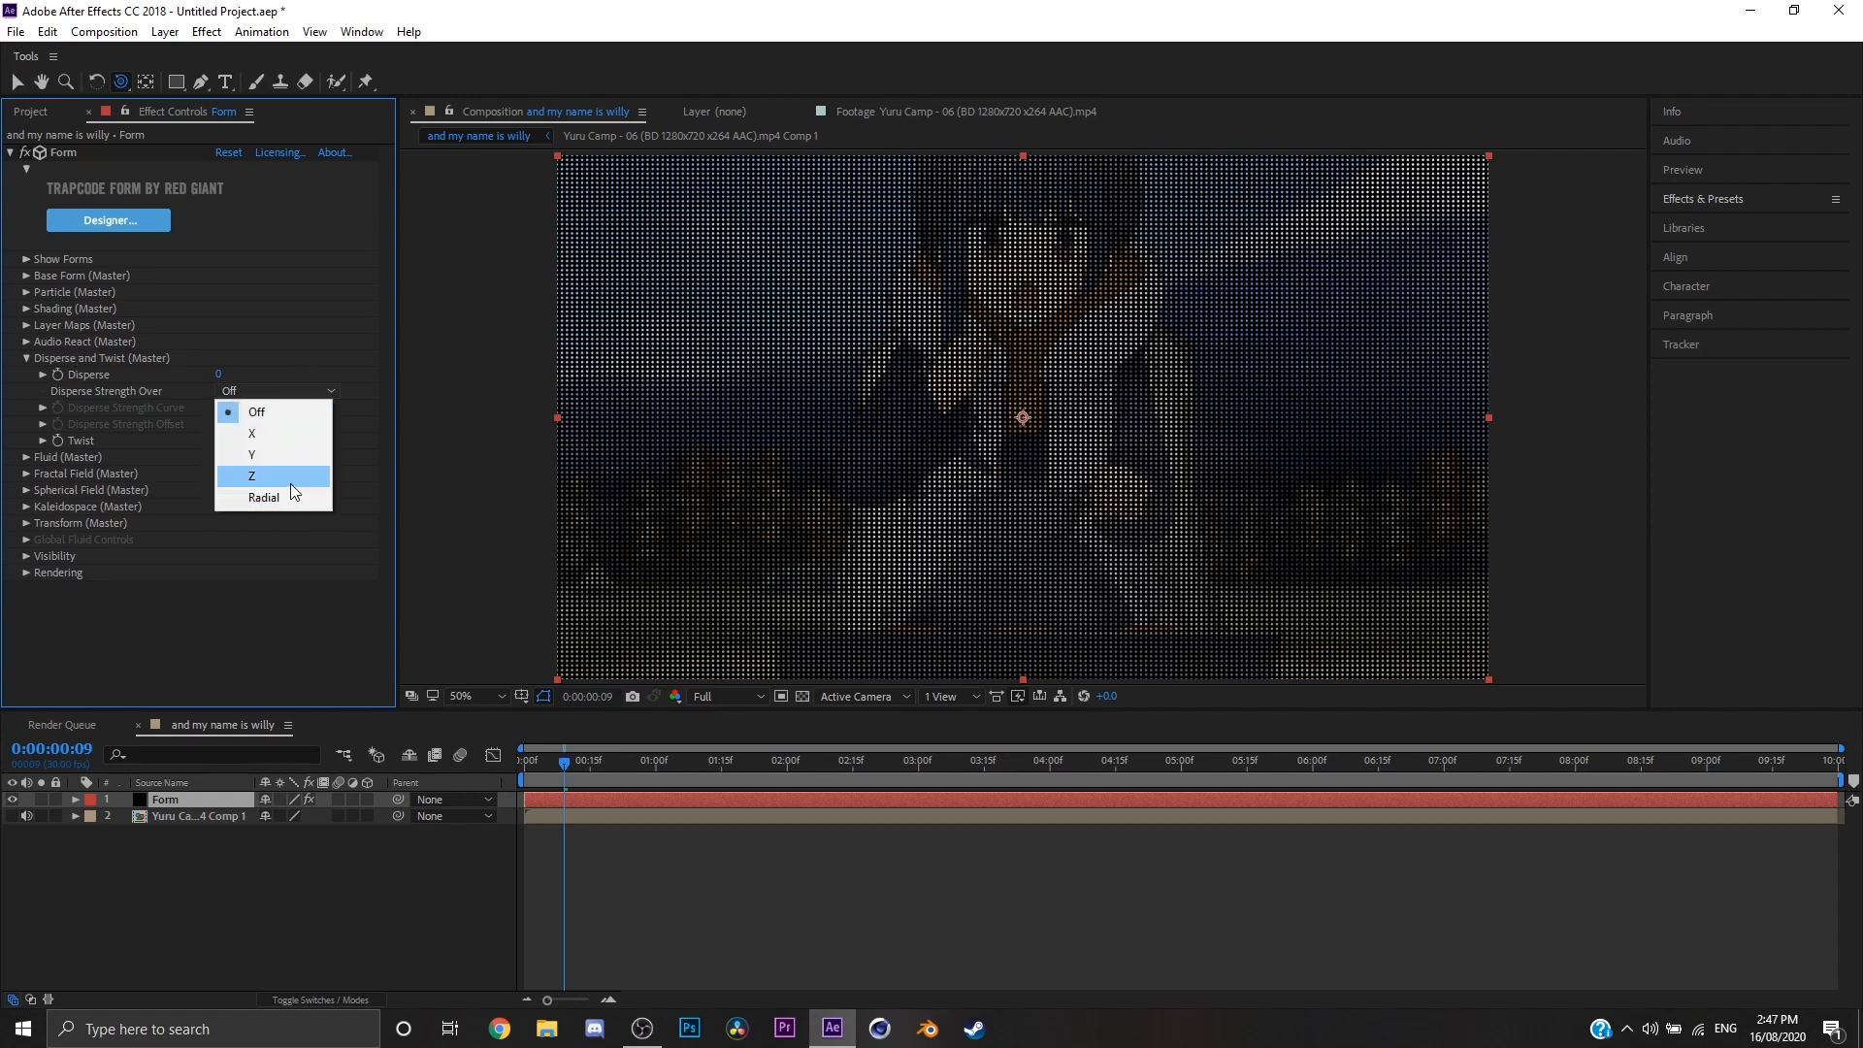
click(290, 477)
drag(220, 374, 330, 376)
click(1065, 476)
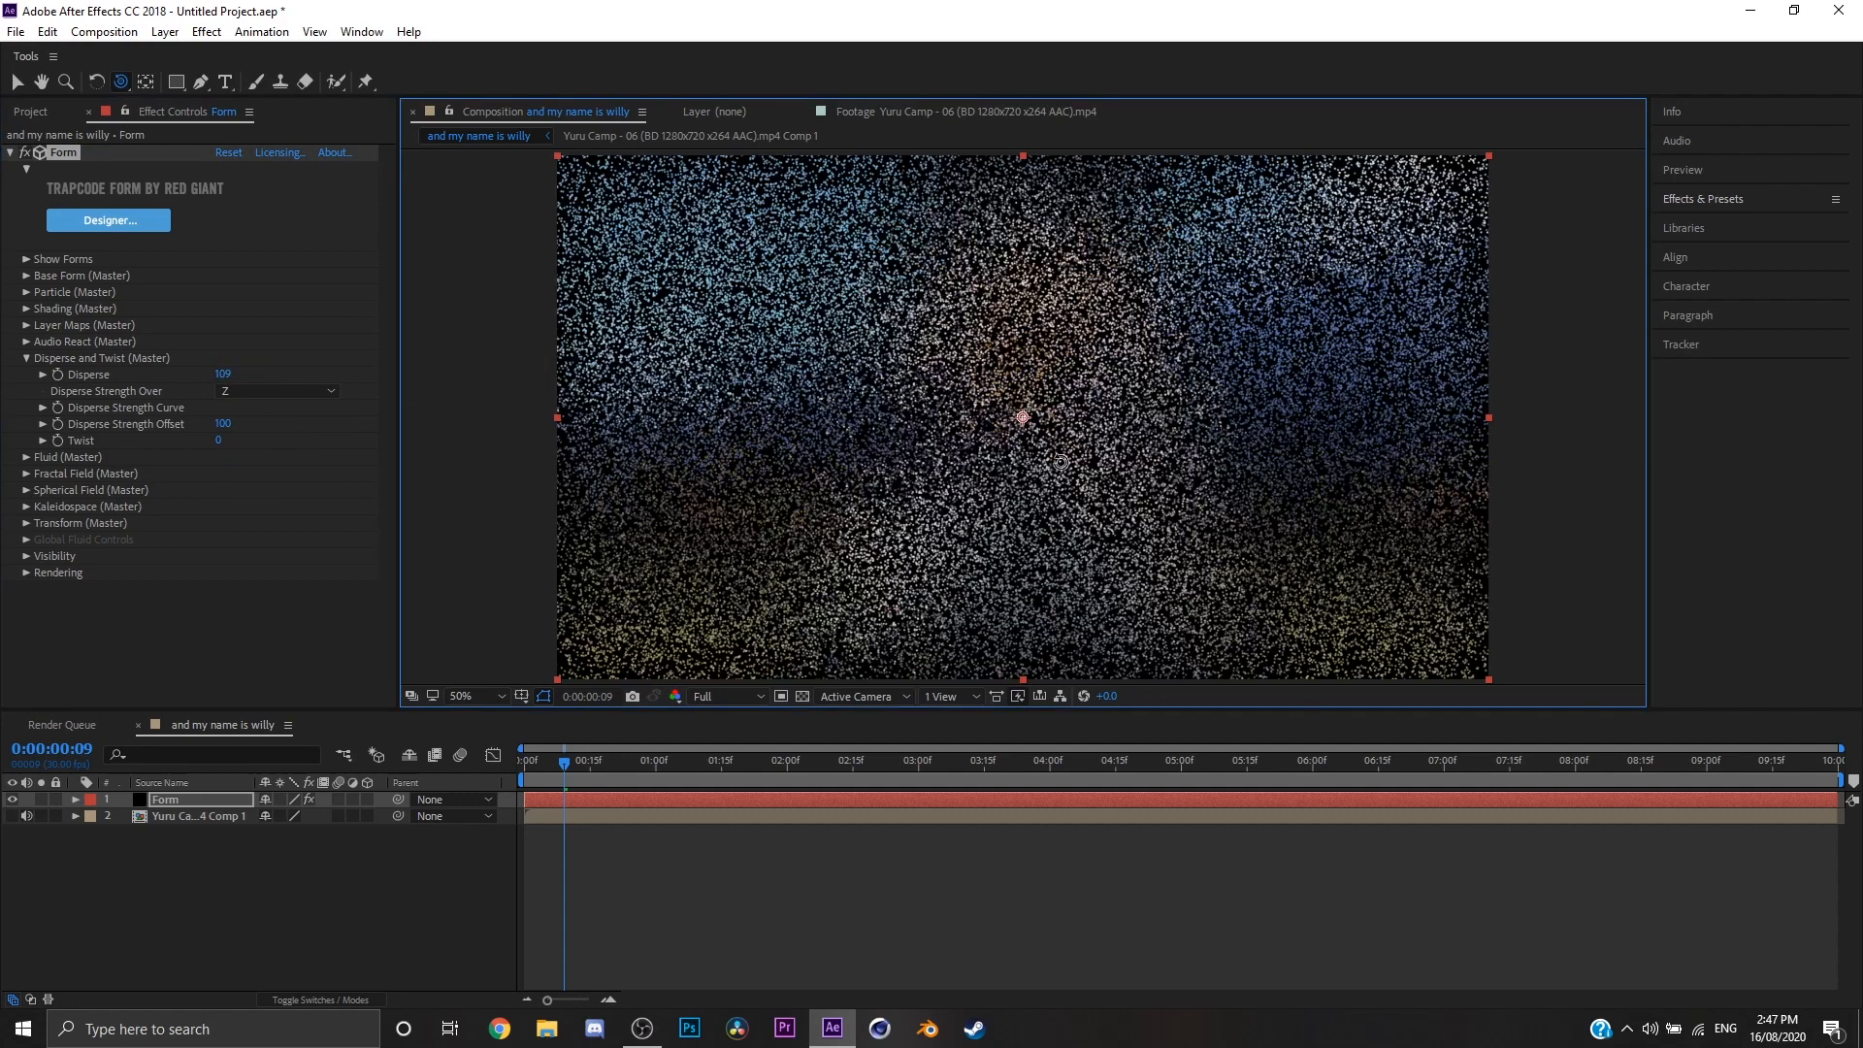
Step: Raise the Disperse Strength Offset to 200 and try other Disperse Strength Over axes, including Y, ending on Off
drag(223, 423, 351, 419)
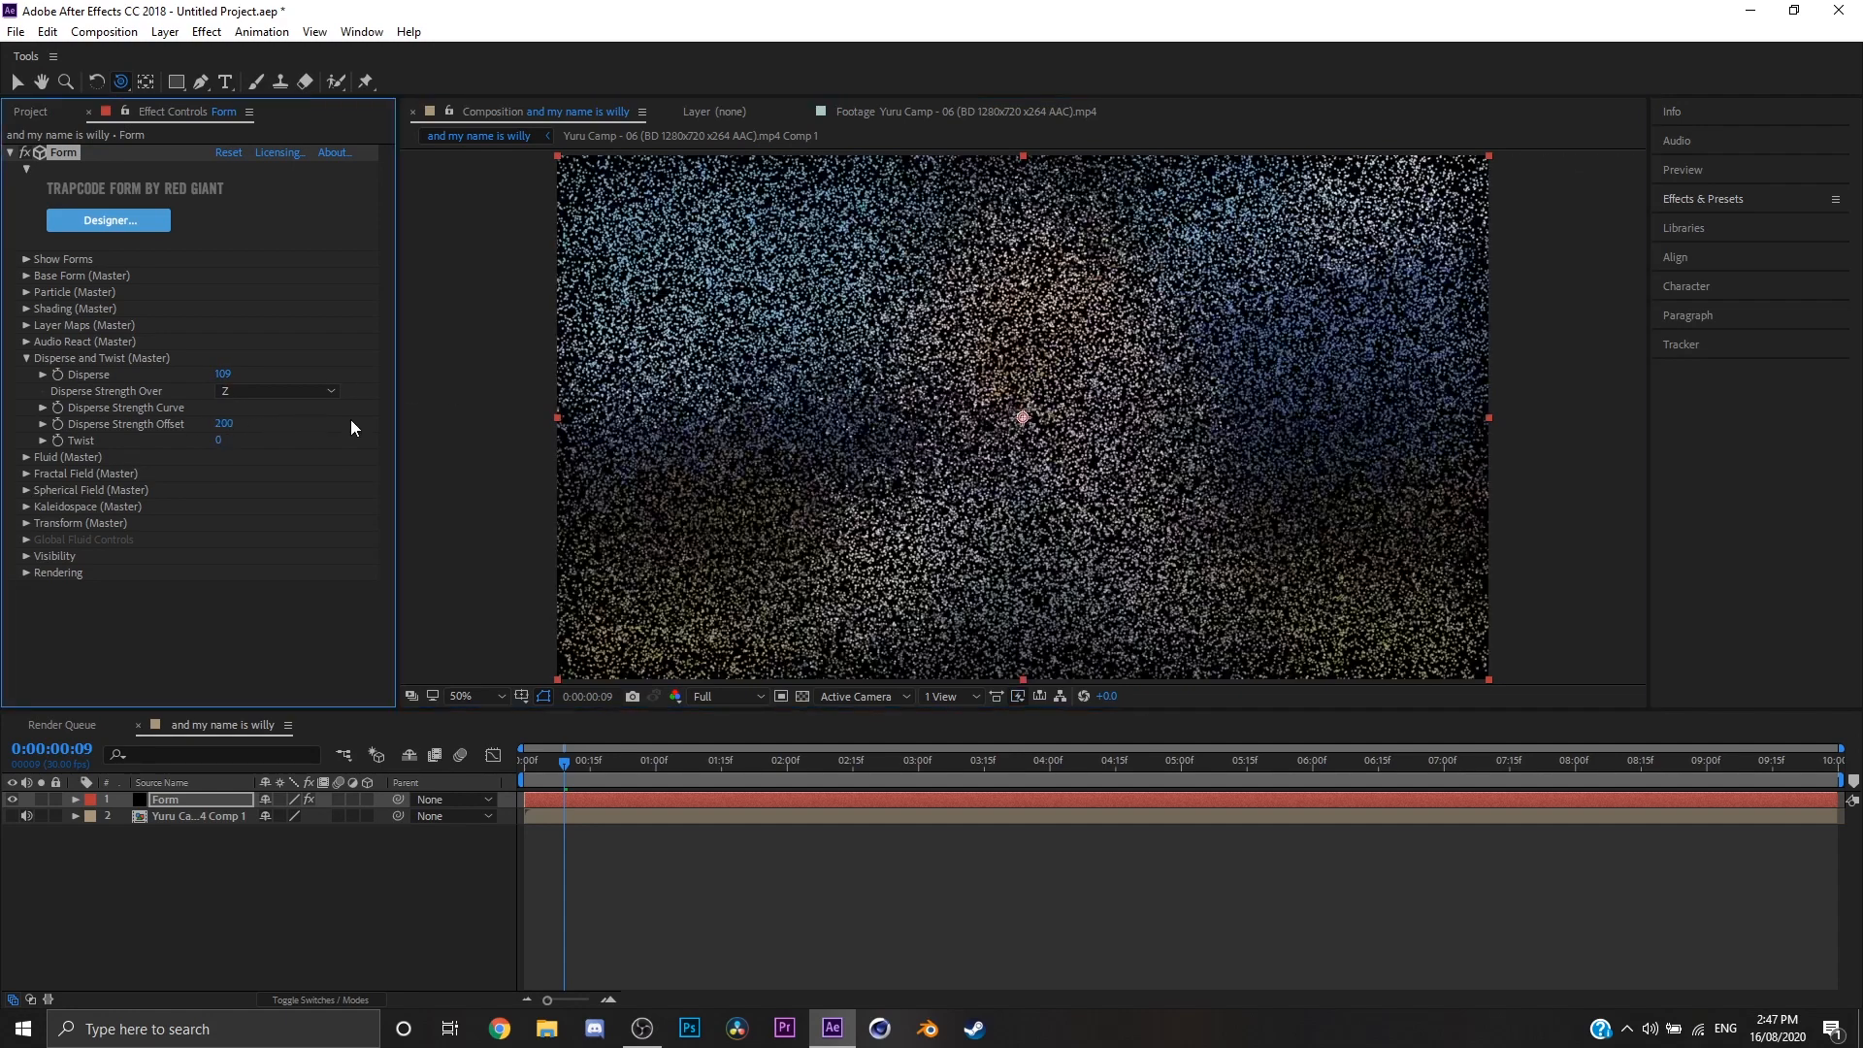
click(311, 392)
click(291, 457)
click(229, 390)
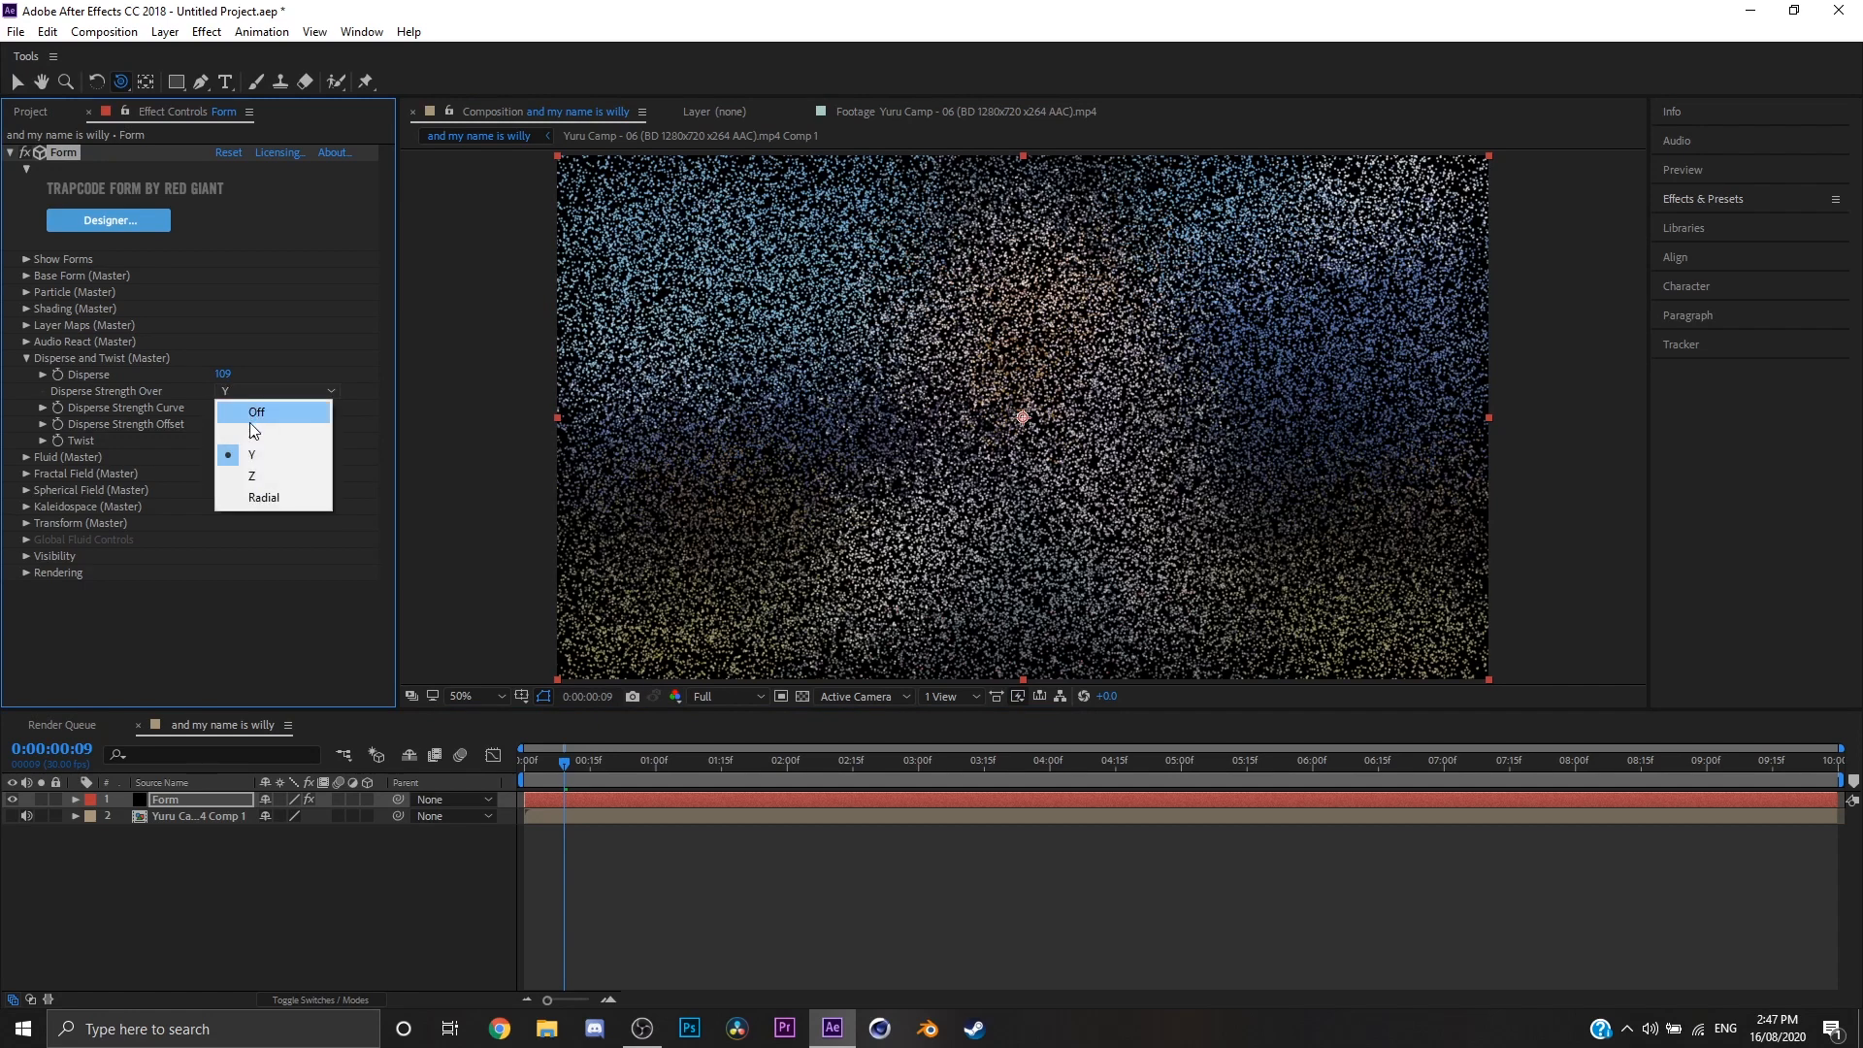
click(249, 428)
click(254, 391)
click(256, 416)
Step: Reset the Form's Disperse value to 0 and collapse the Disperse and Twist section
click(229, 374)
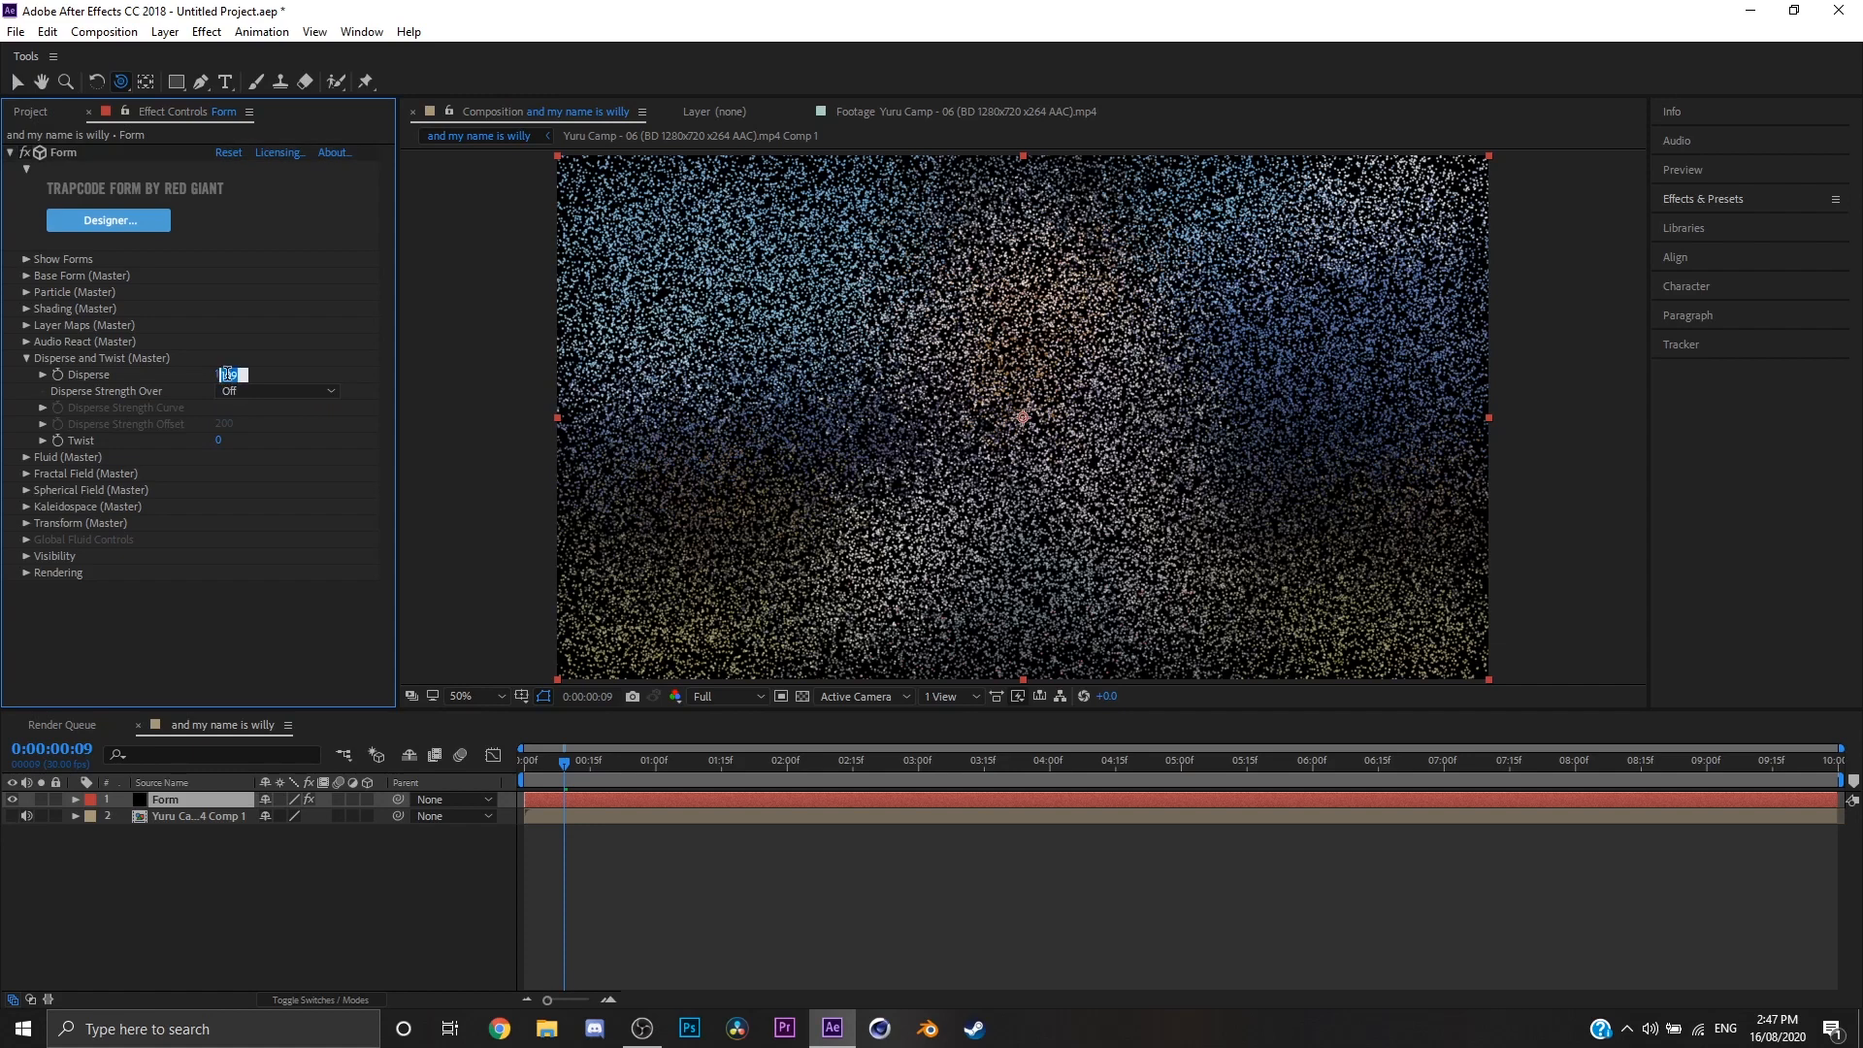
text(0)
key(Return)
click(28, 359)
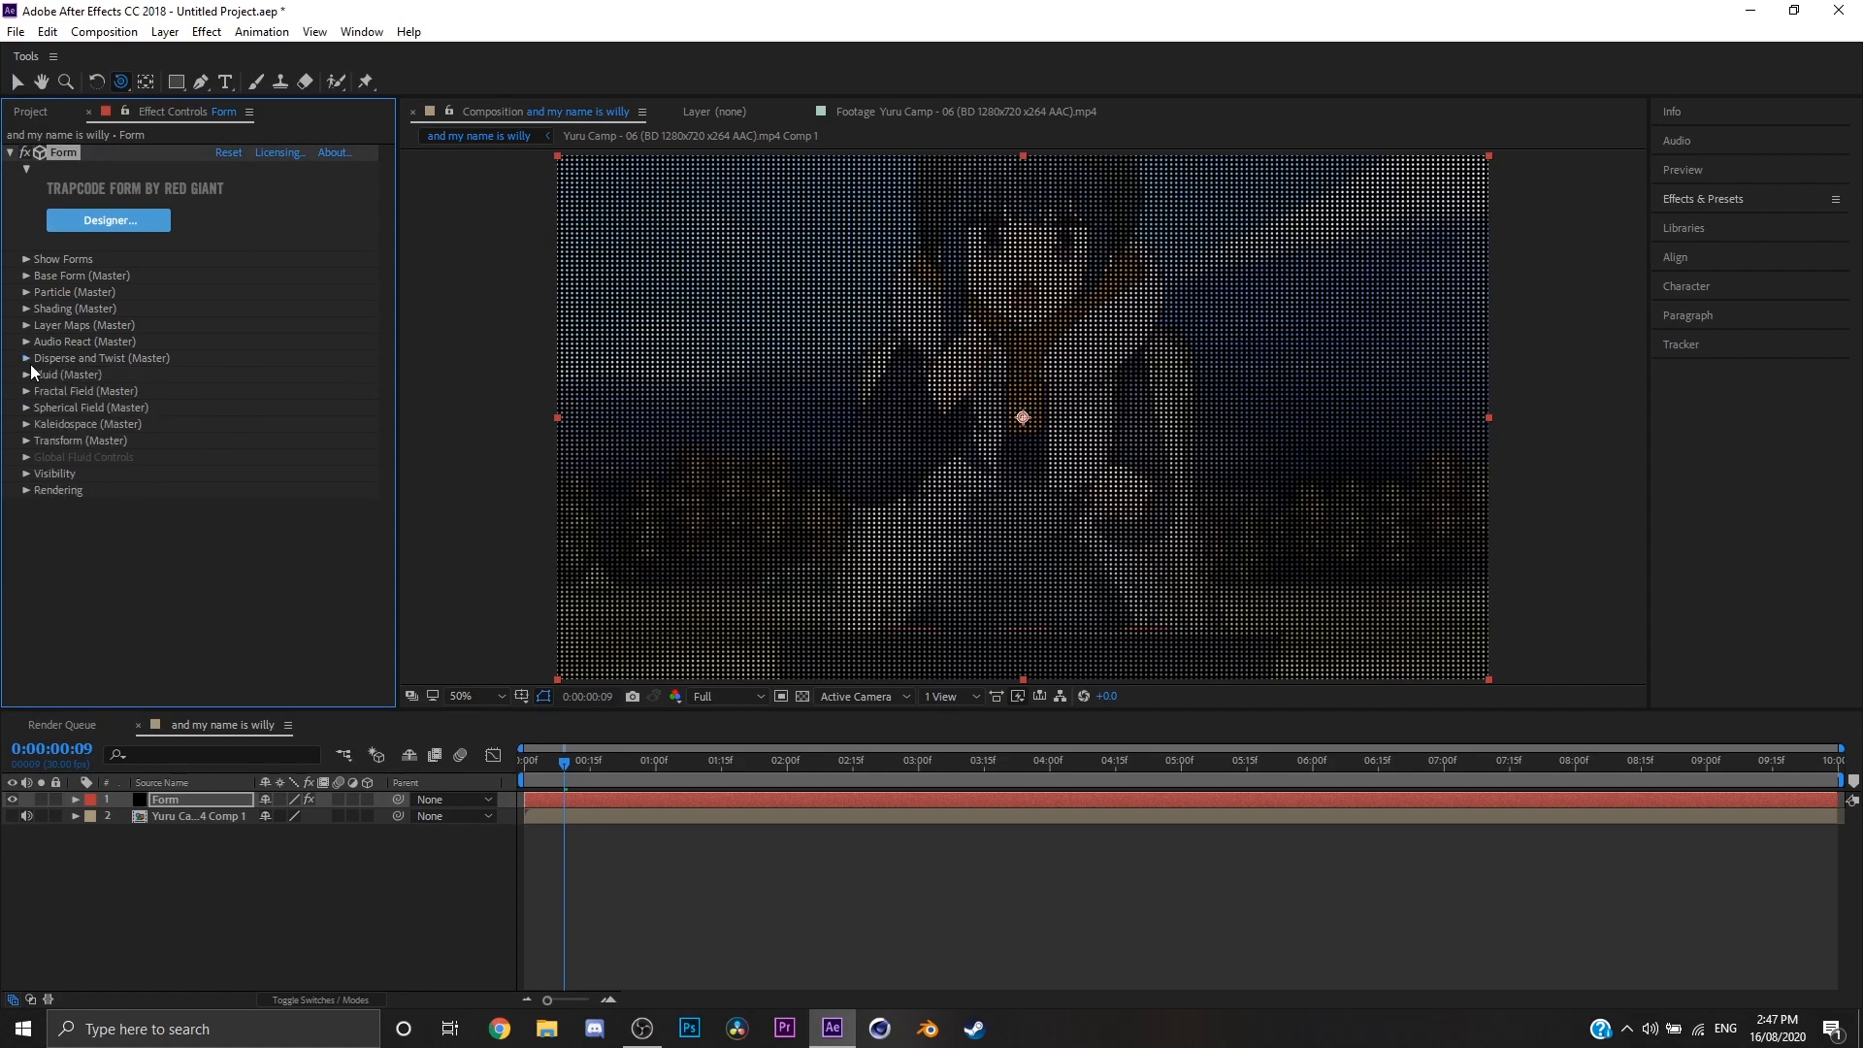
Step: Review the Form's Visibility settings for far and near vanish and fade distances, leaving their values as they are
click(27, 456)
click(26, 456)
click(27, 474)
drag(223, 506, 224, 511)
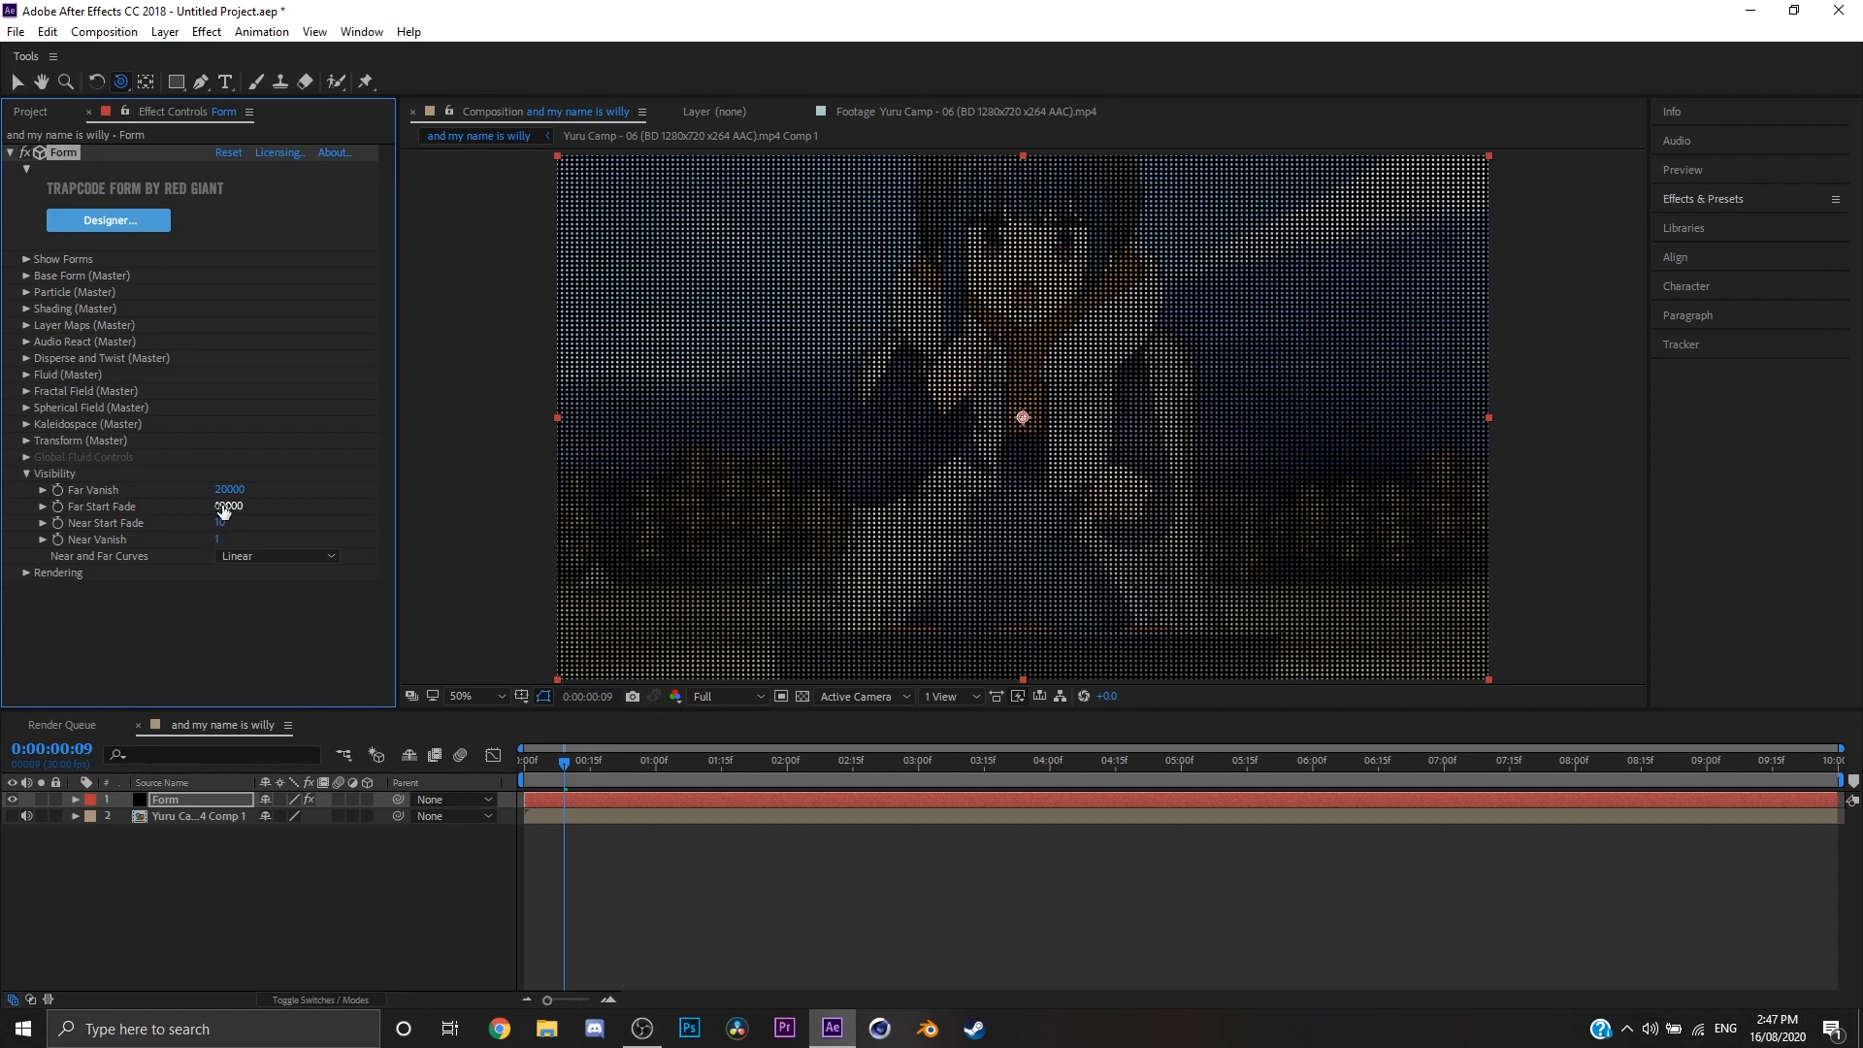
drag(223, 510, 225, 511)
click(1055, 485)
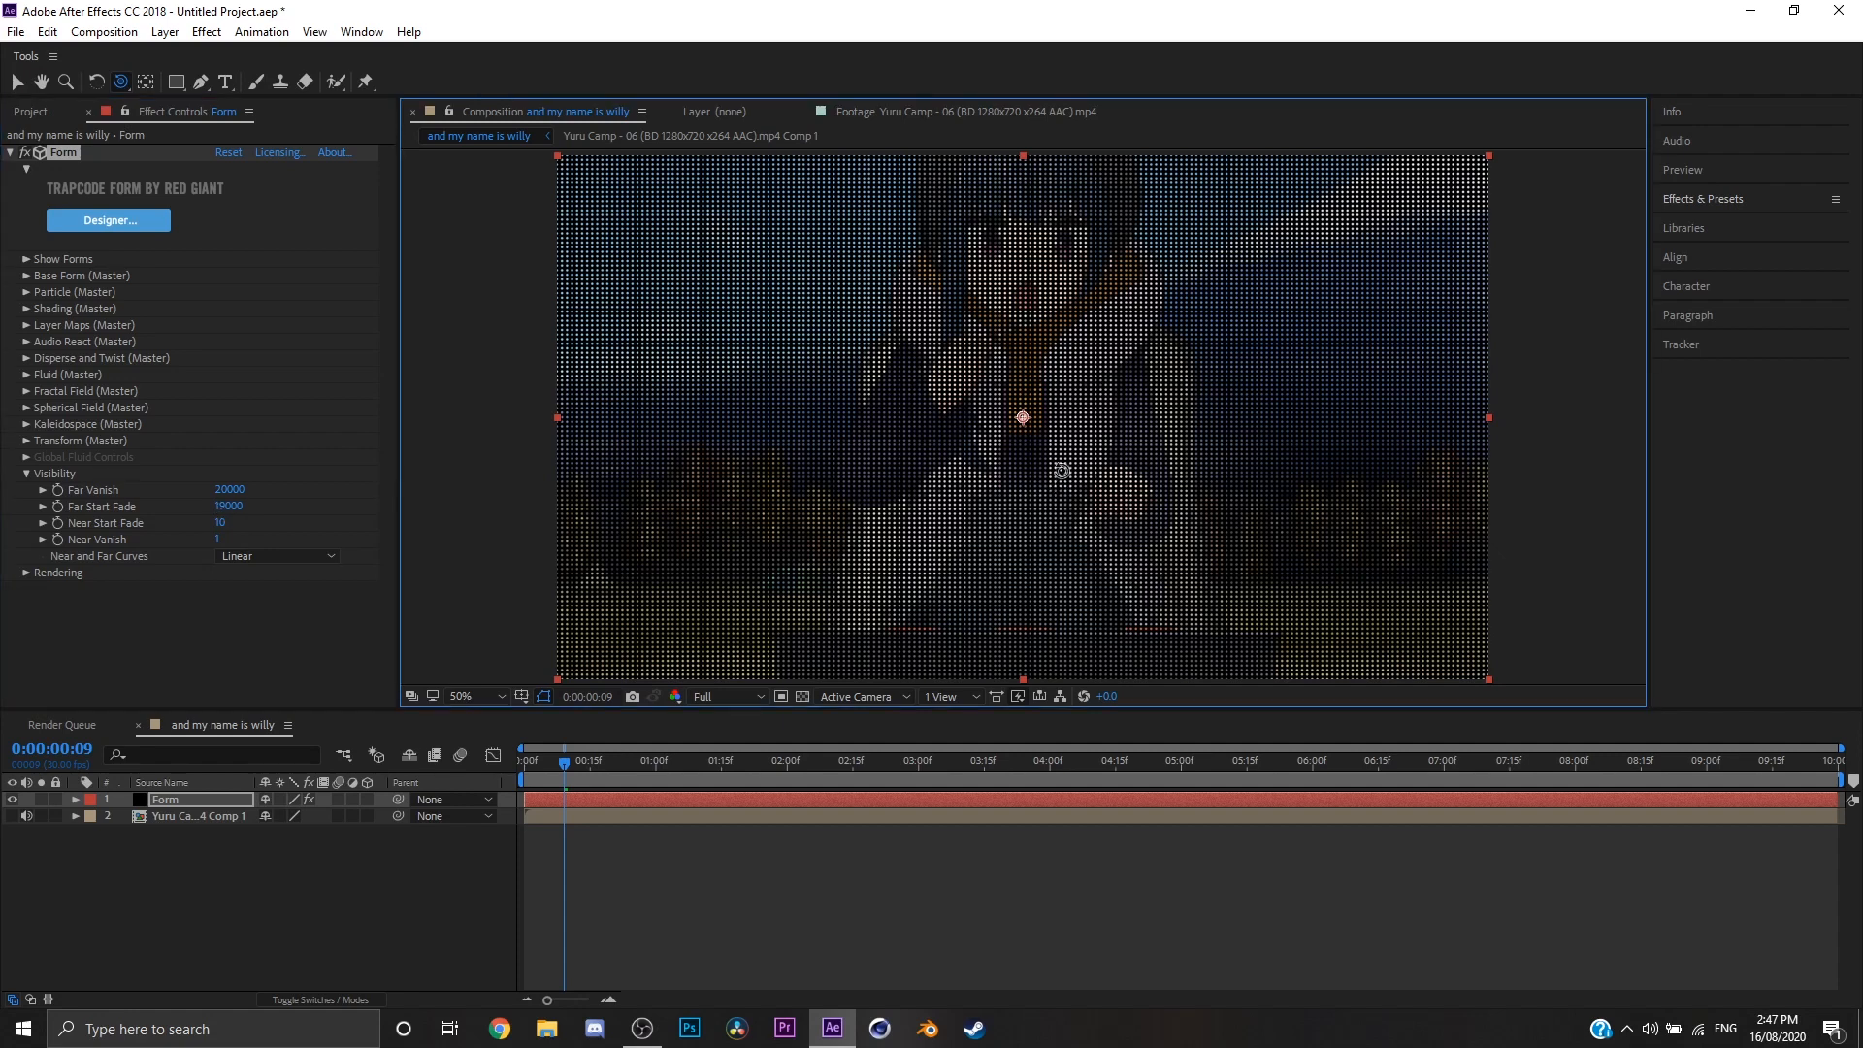
click(33, 467)
click(26, 474)
Step: Set the Form's rendering Acceleration to GPU, preview playback and check the GPU Particle Rendering options, keeping Direct
click(27, 490)
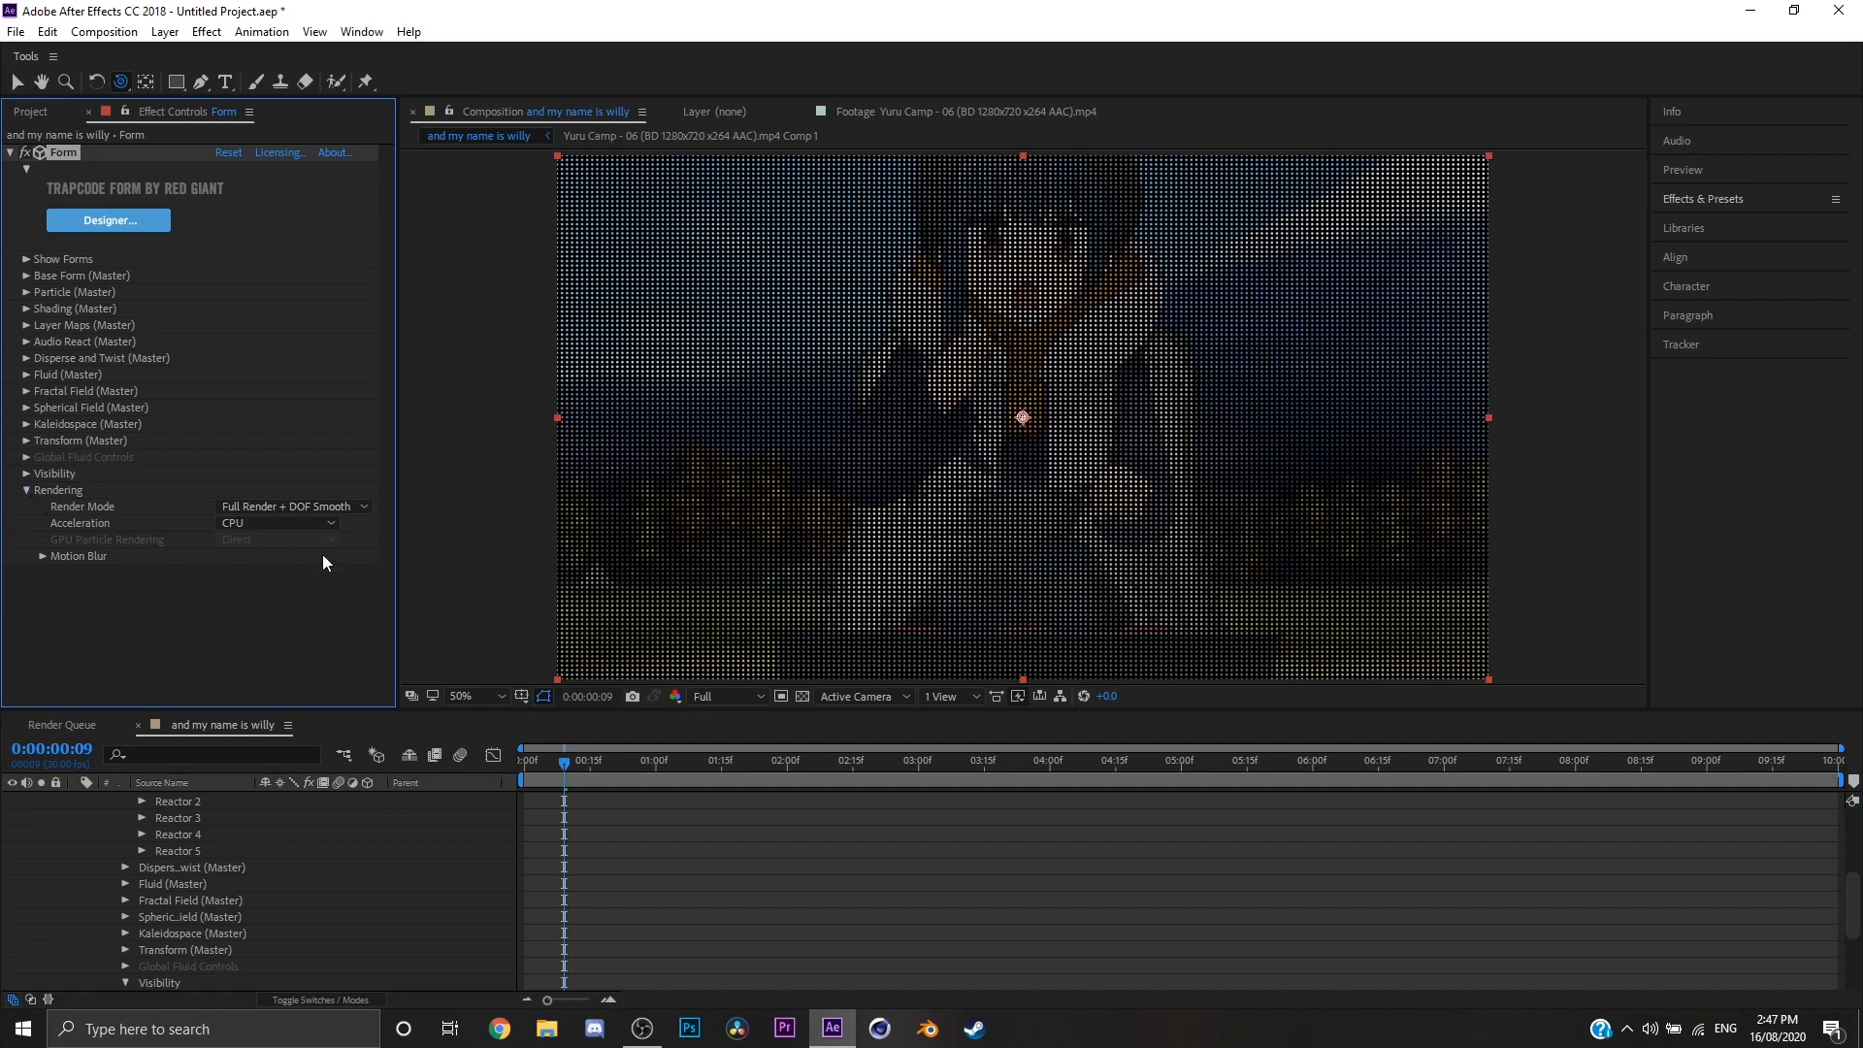
click(264, 525)
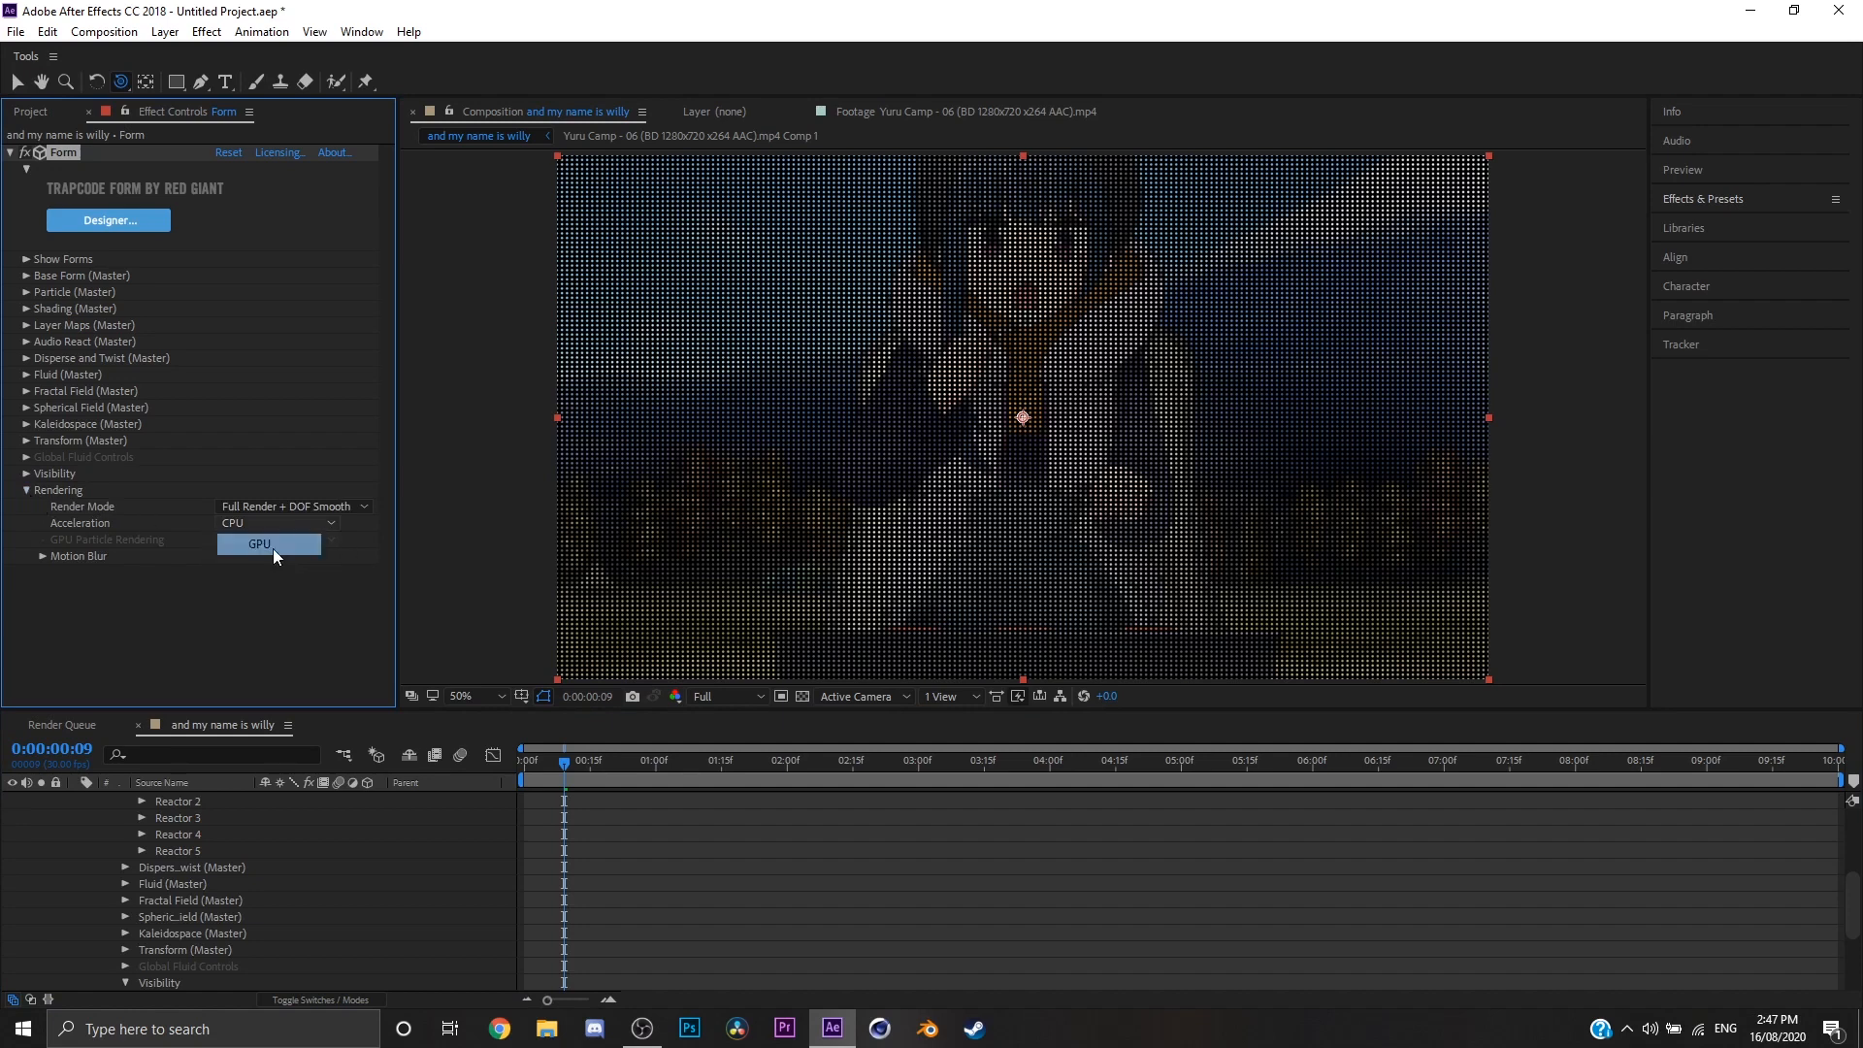
click(272, 548)
key(space)
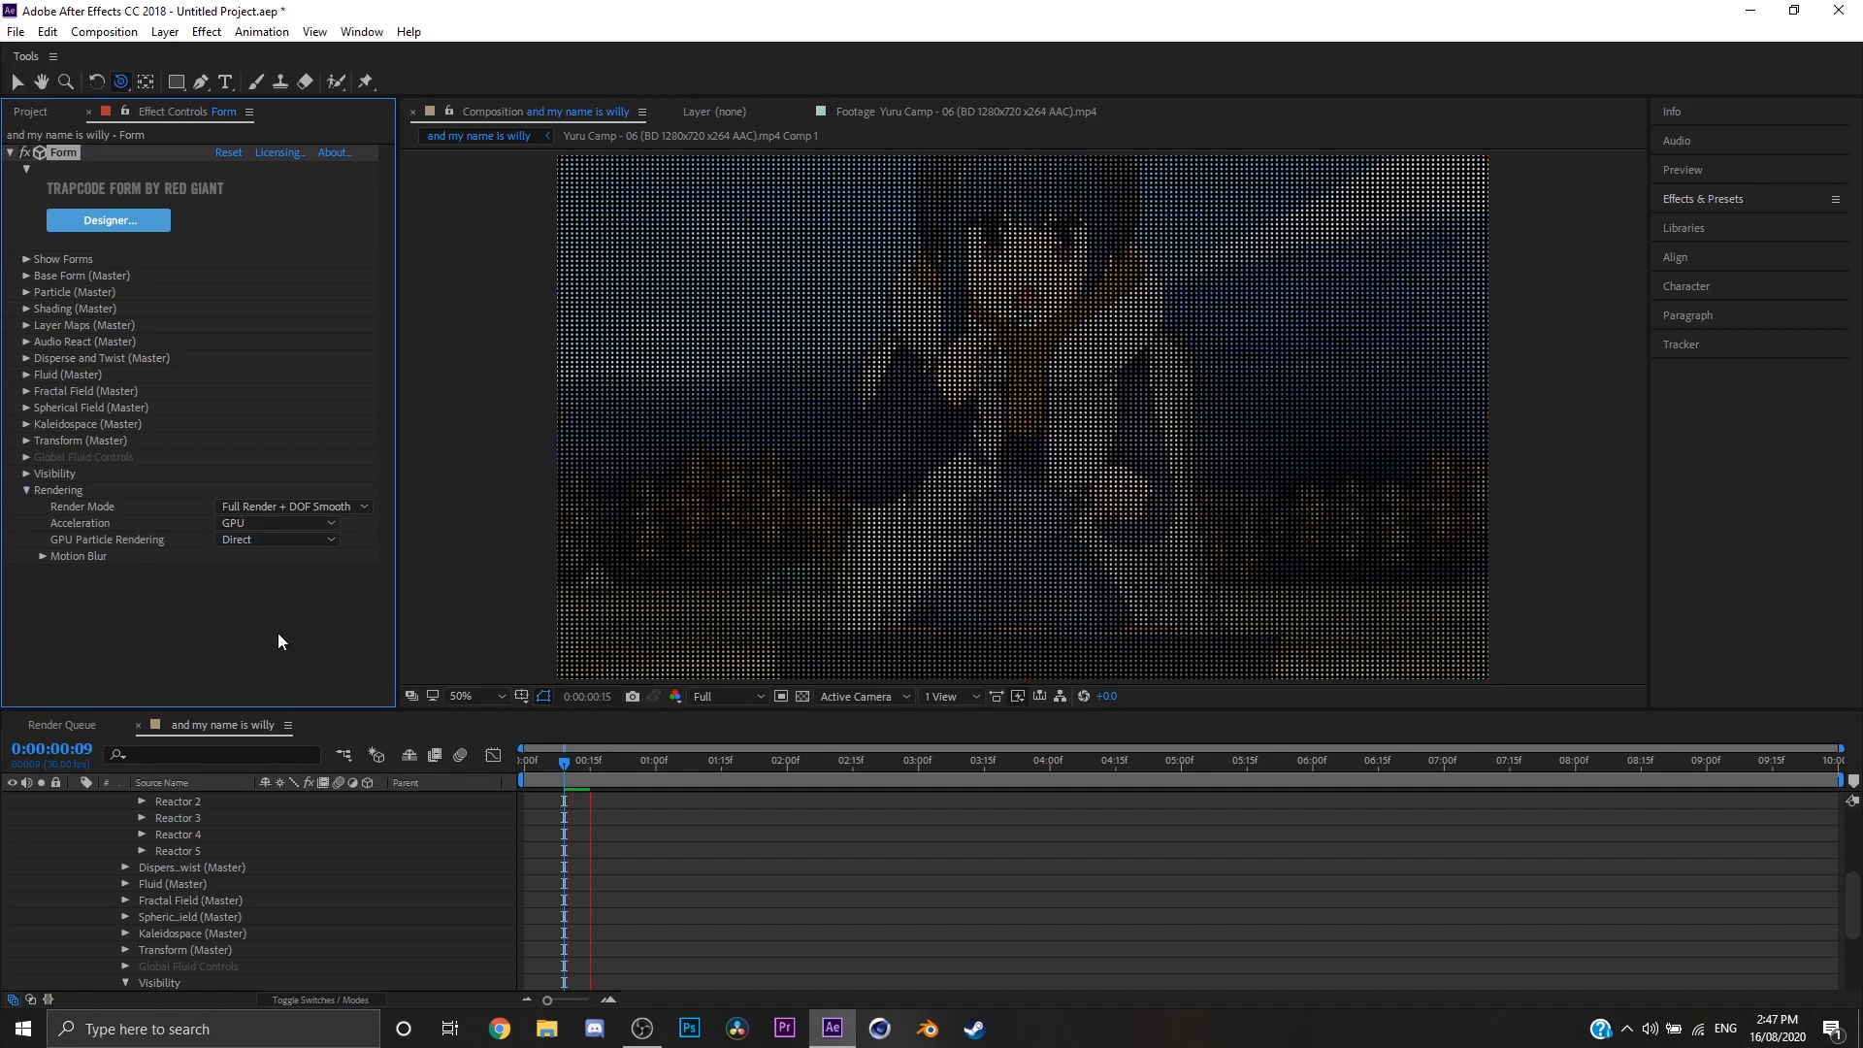
click(312, 525)
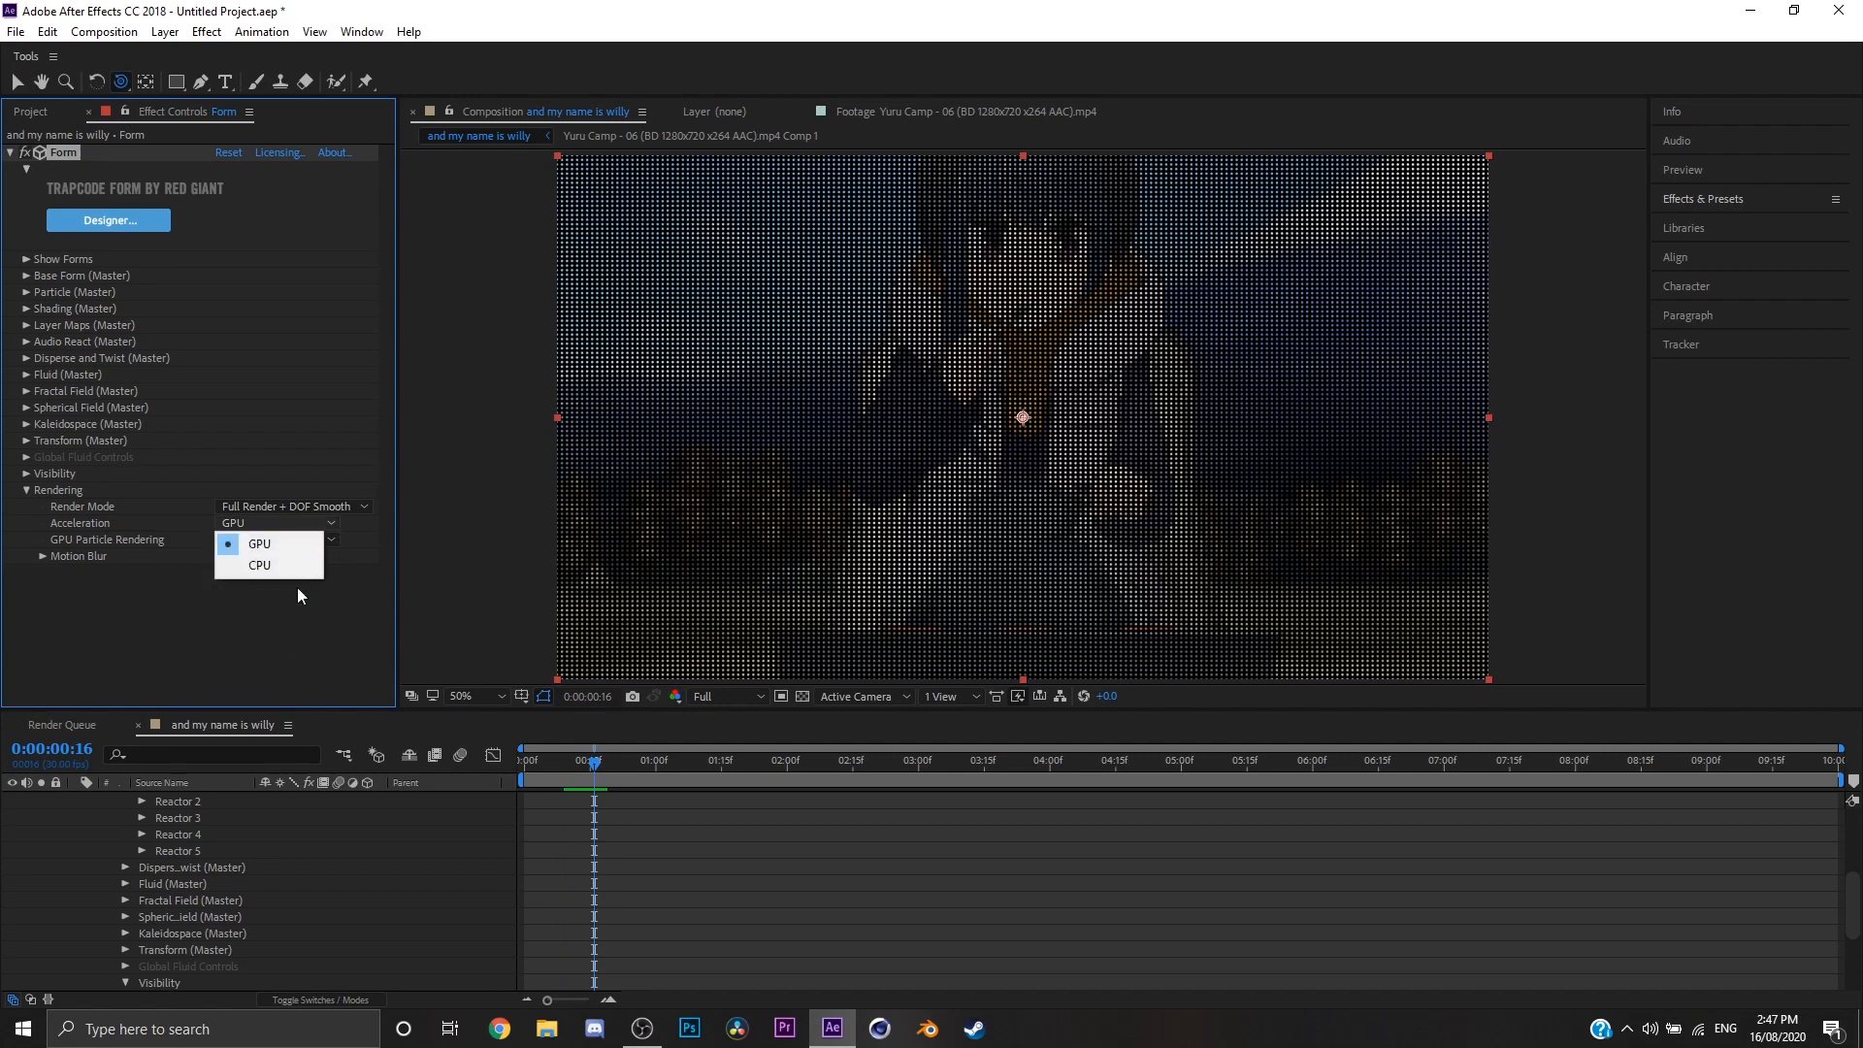
click(305, 509)
click(124, 627)
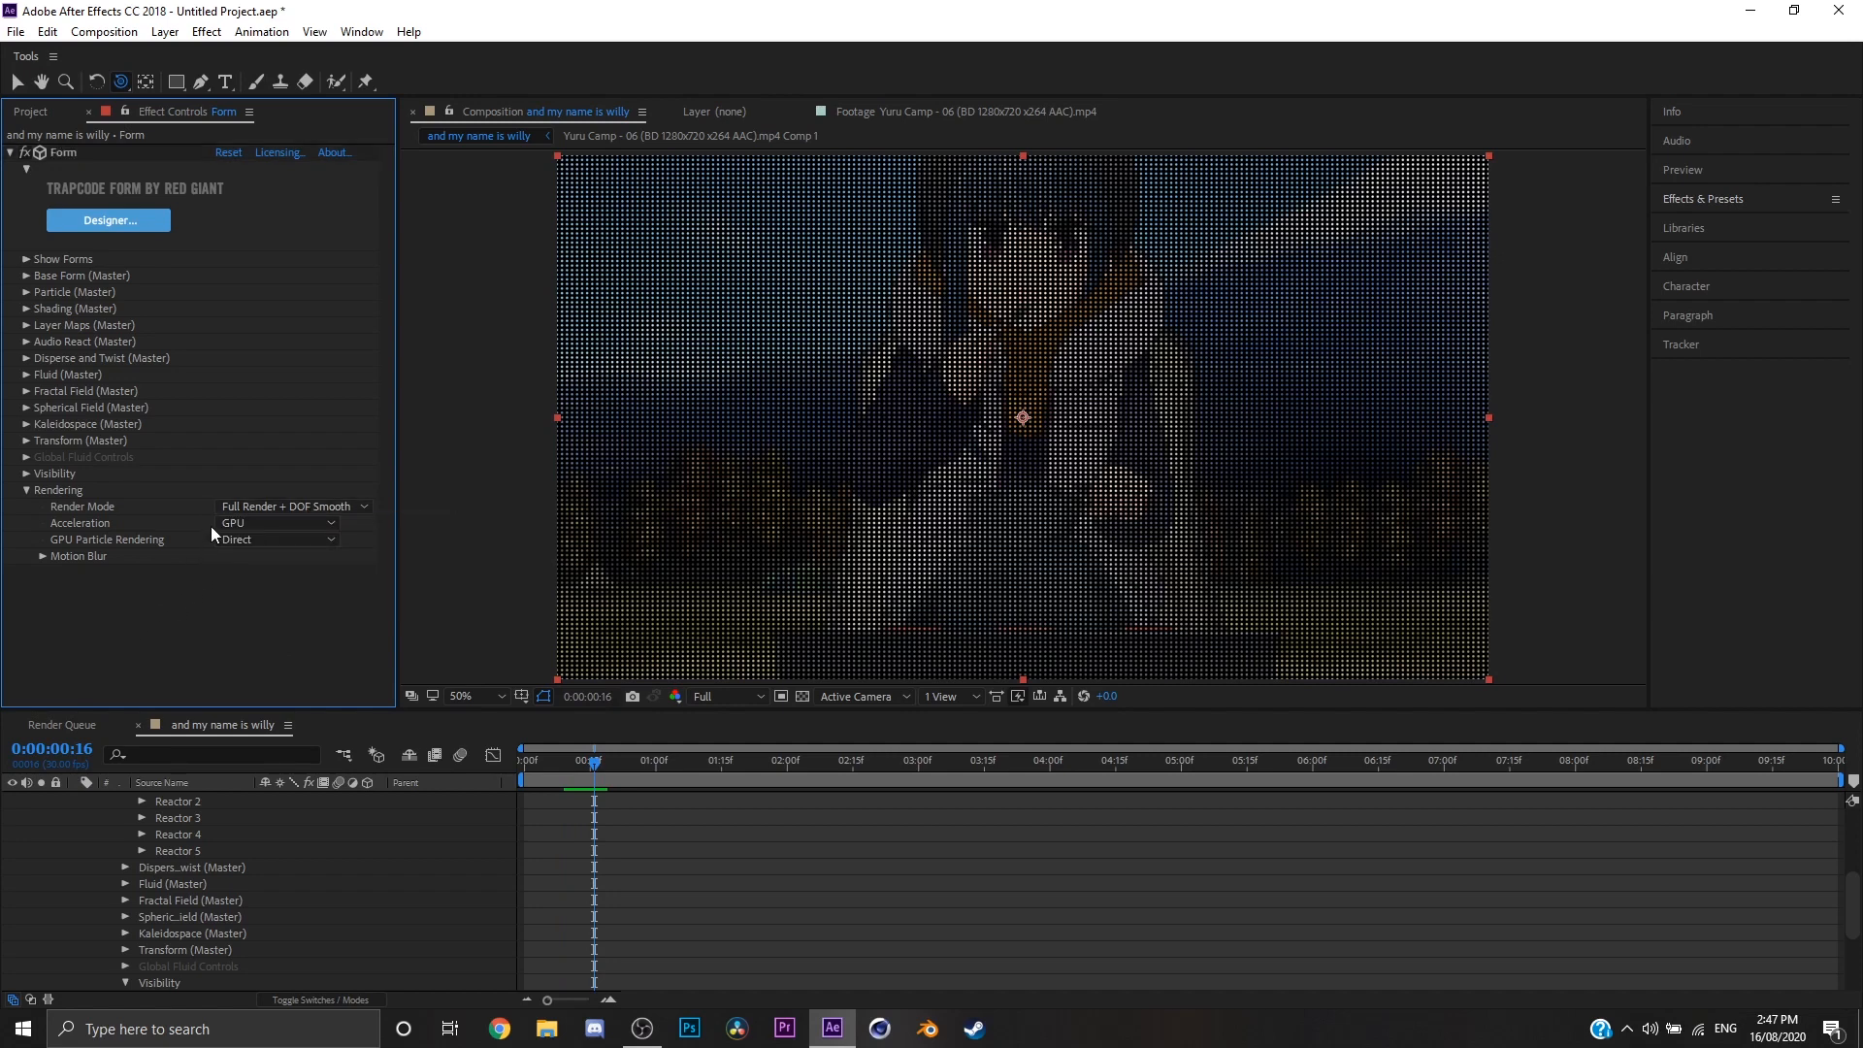
click(270, 541)
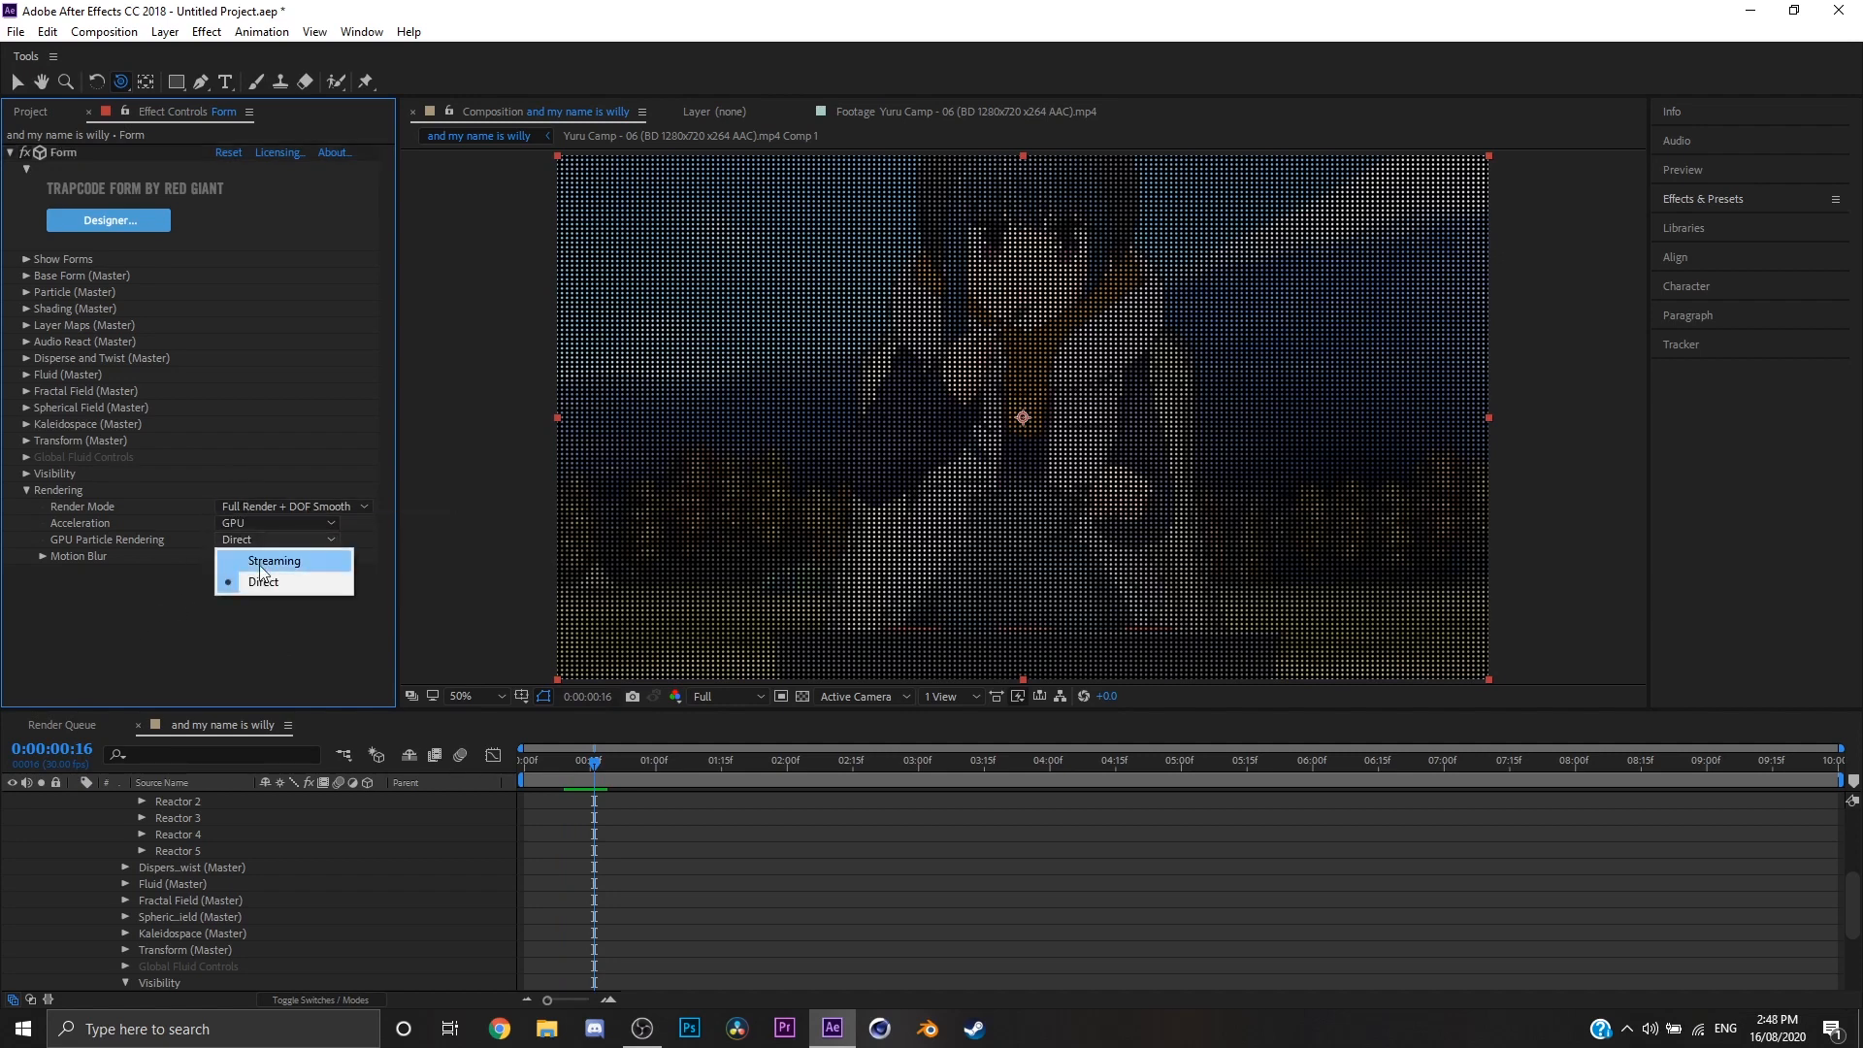
click(99, 593)
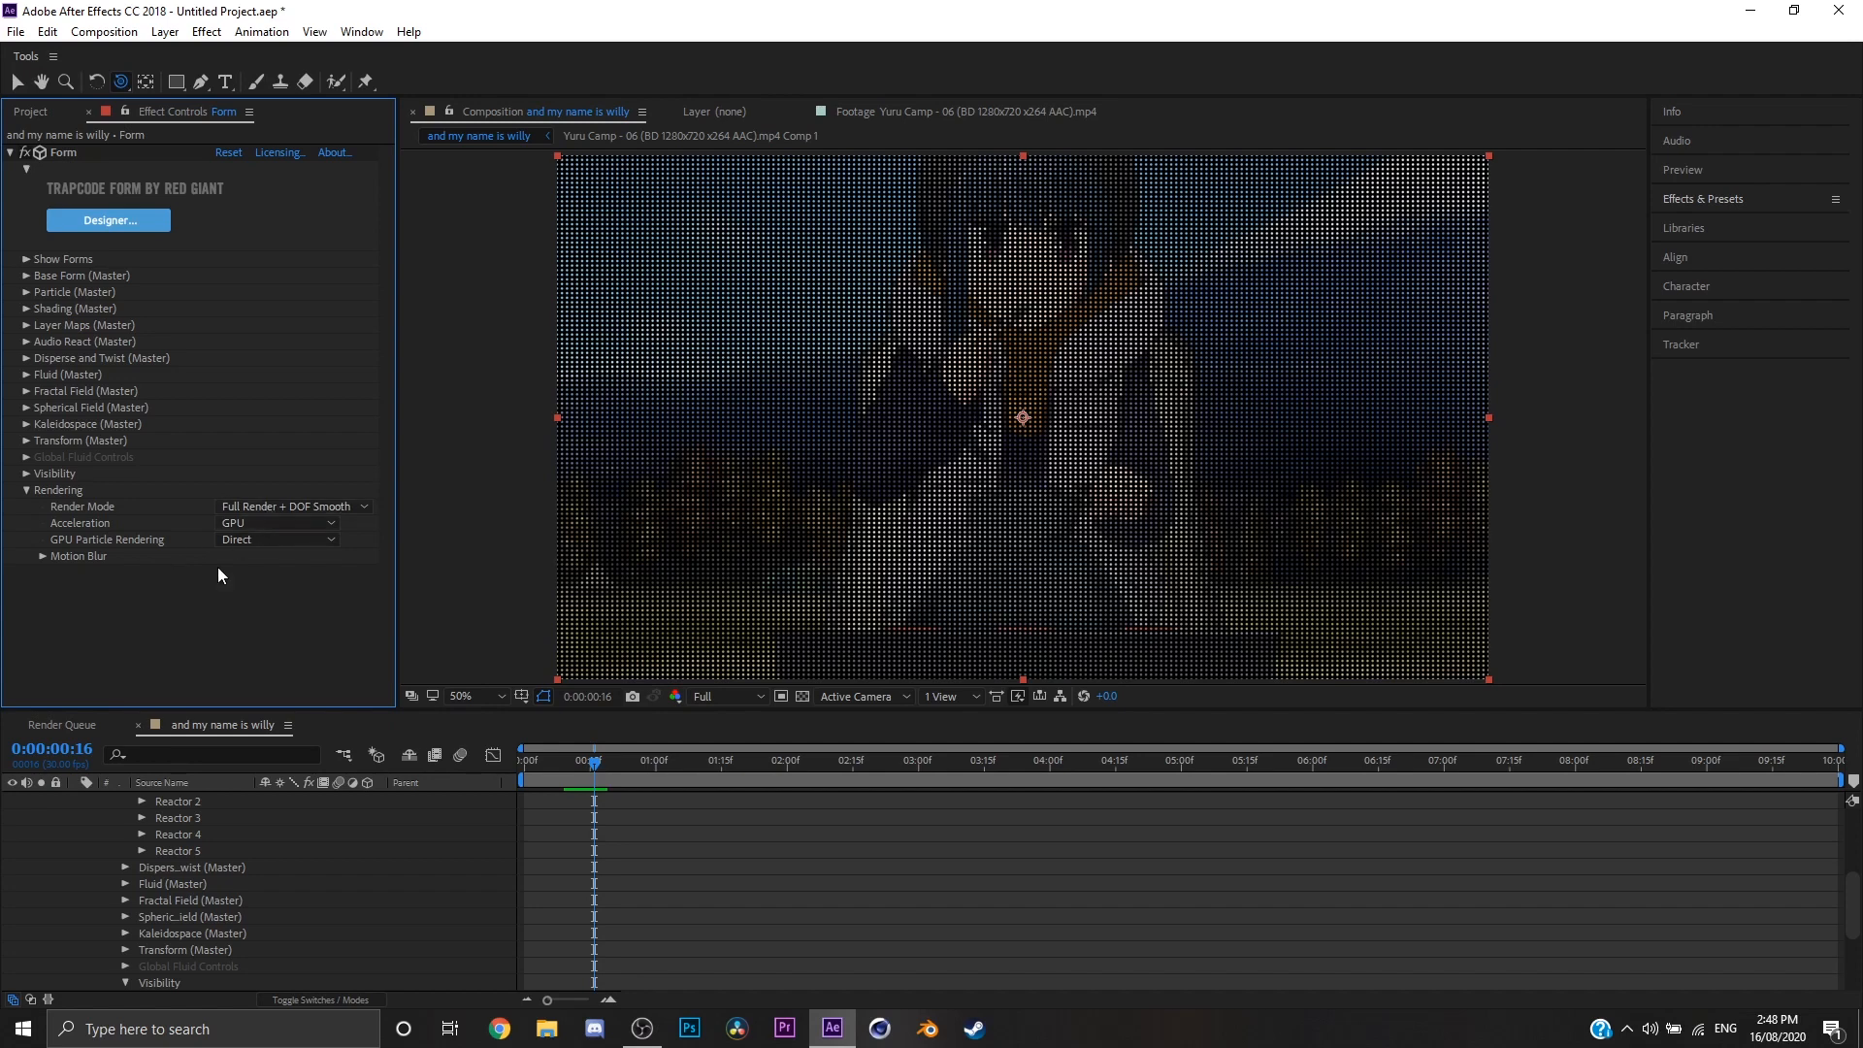
Step: Try Motion Preview, set the Form's Render Mode to Full Render + DOF Square (AE), and collapse the Rendering section and layer properties
click(324, 507)
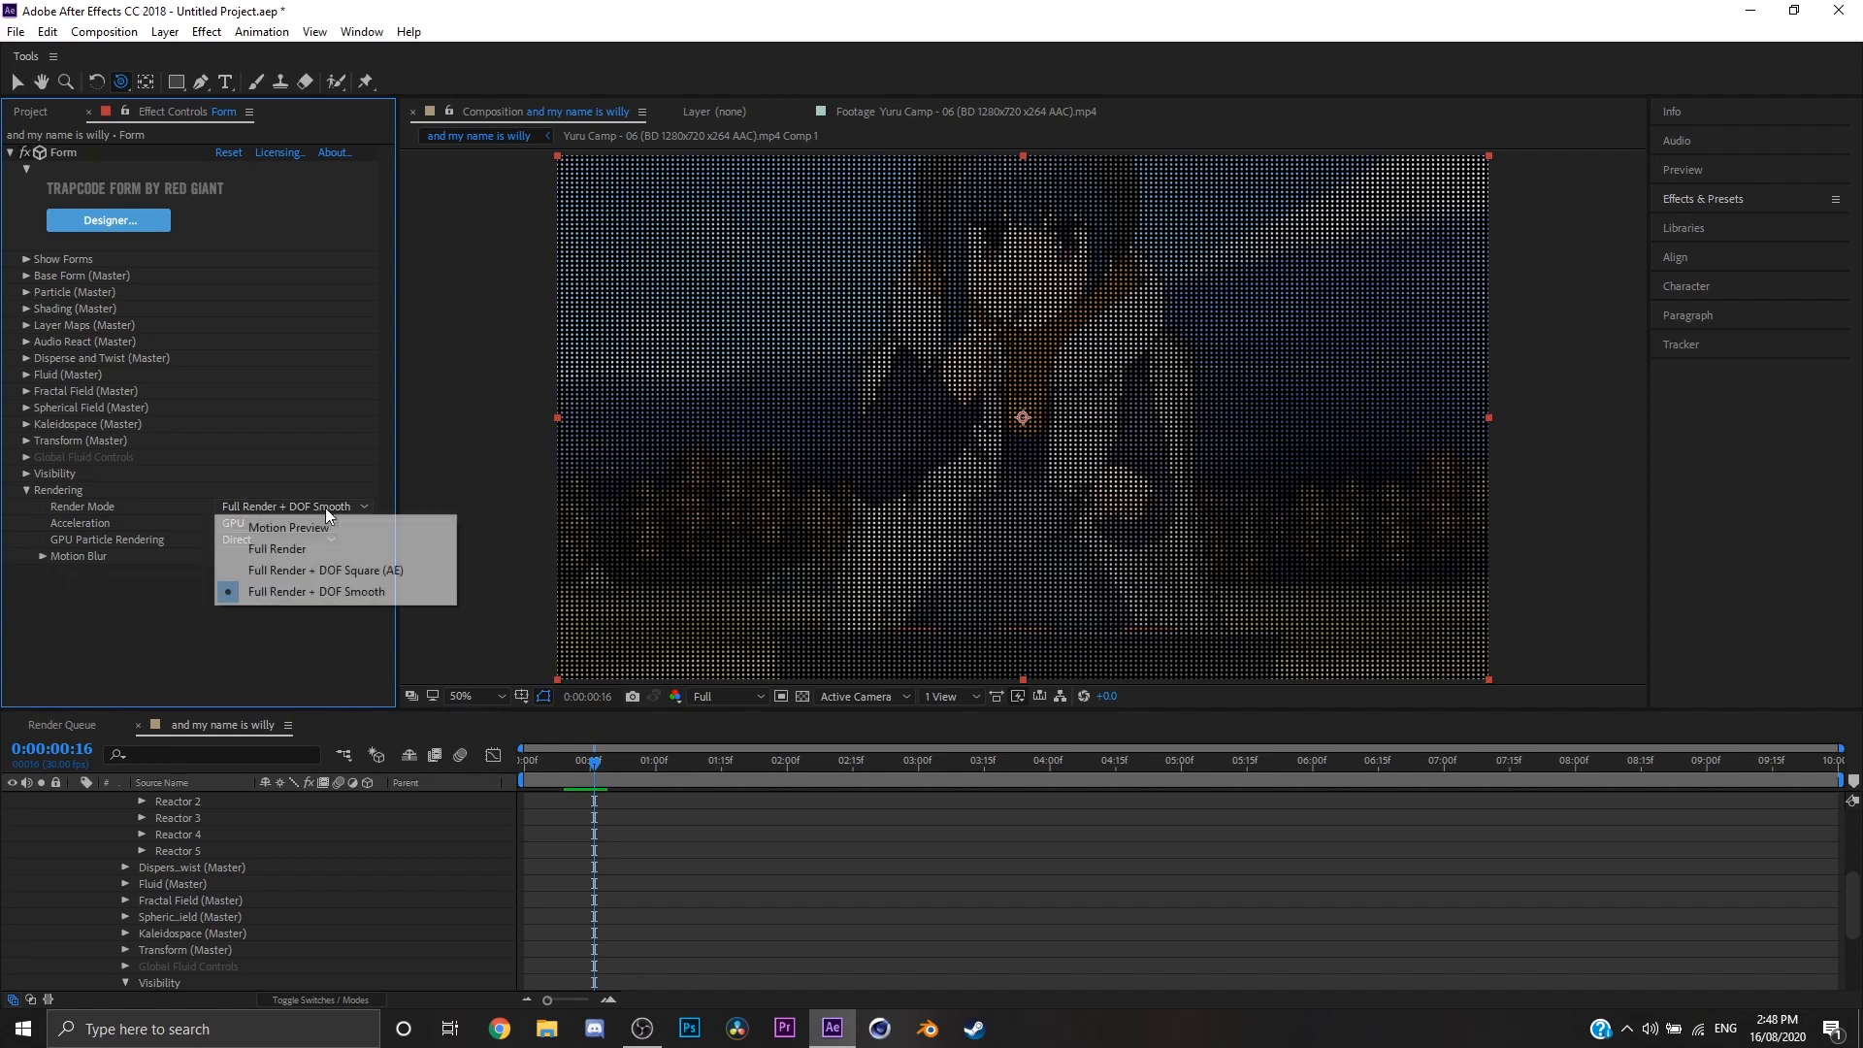
click(339, 528)
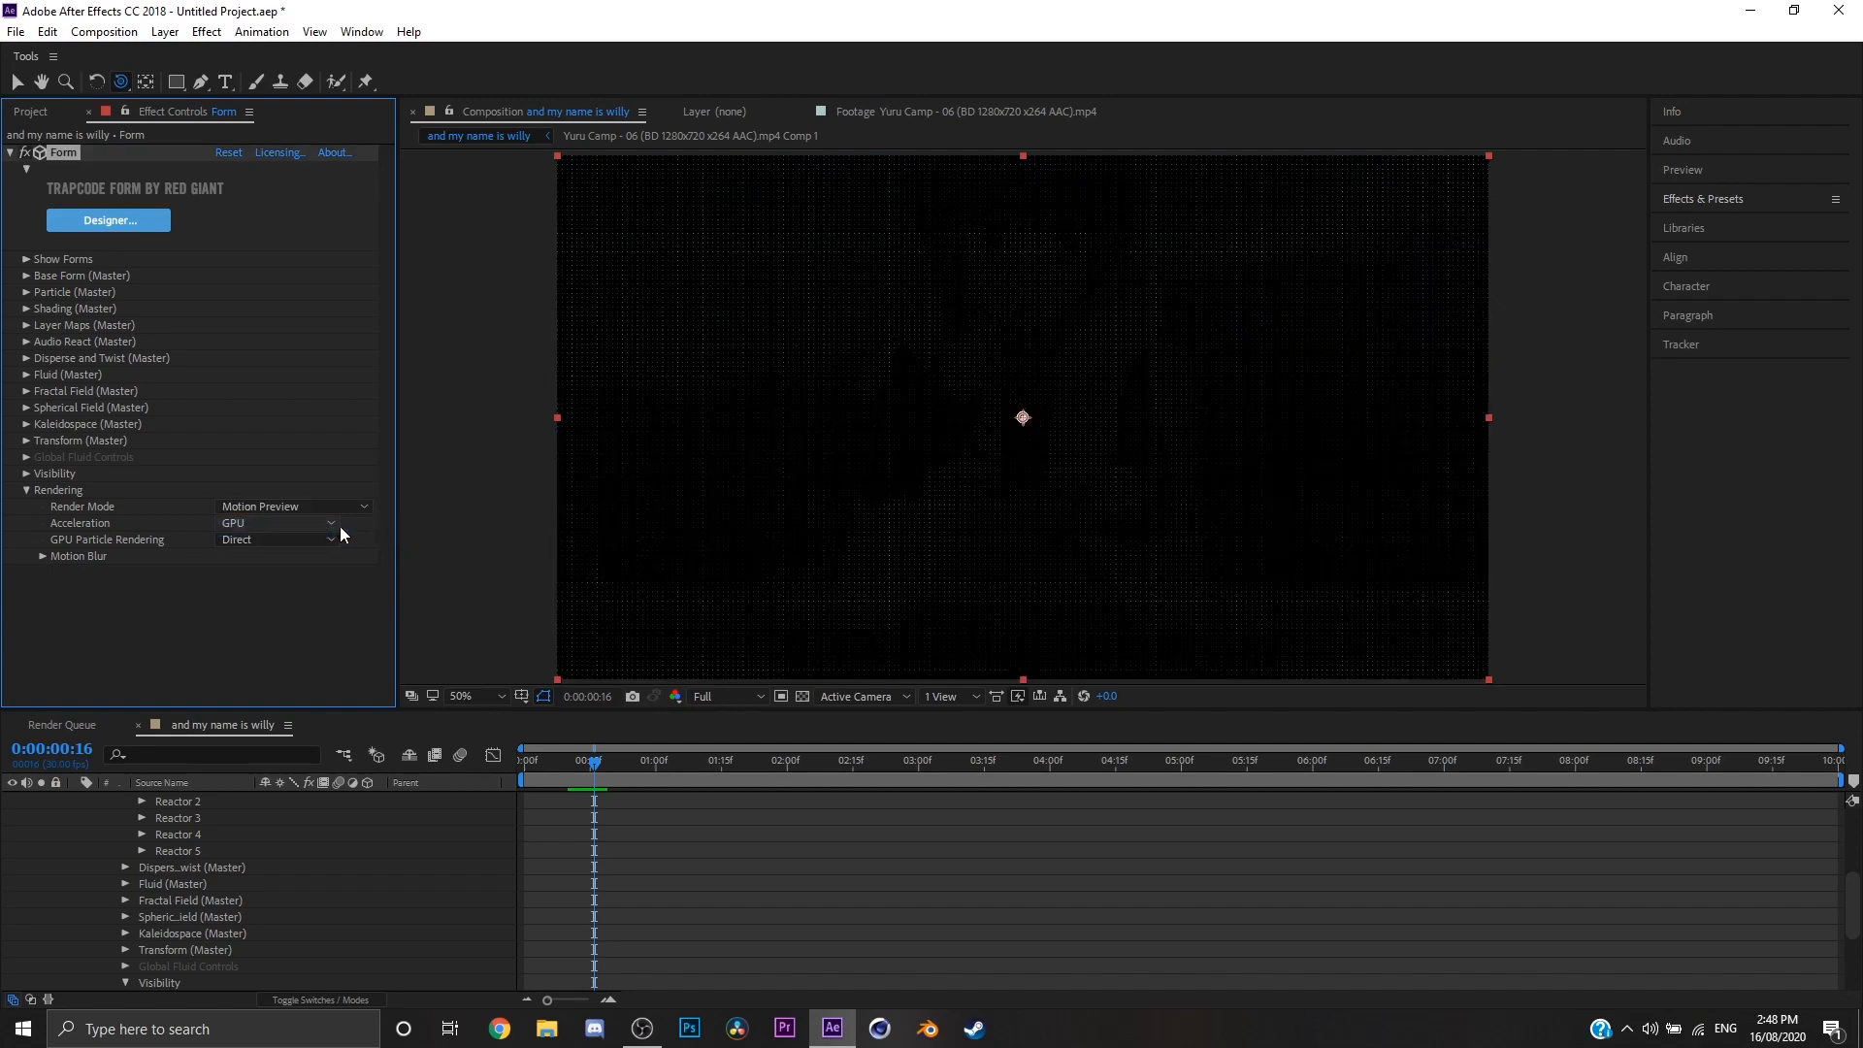
click(341, 507)
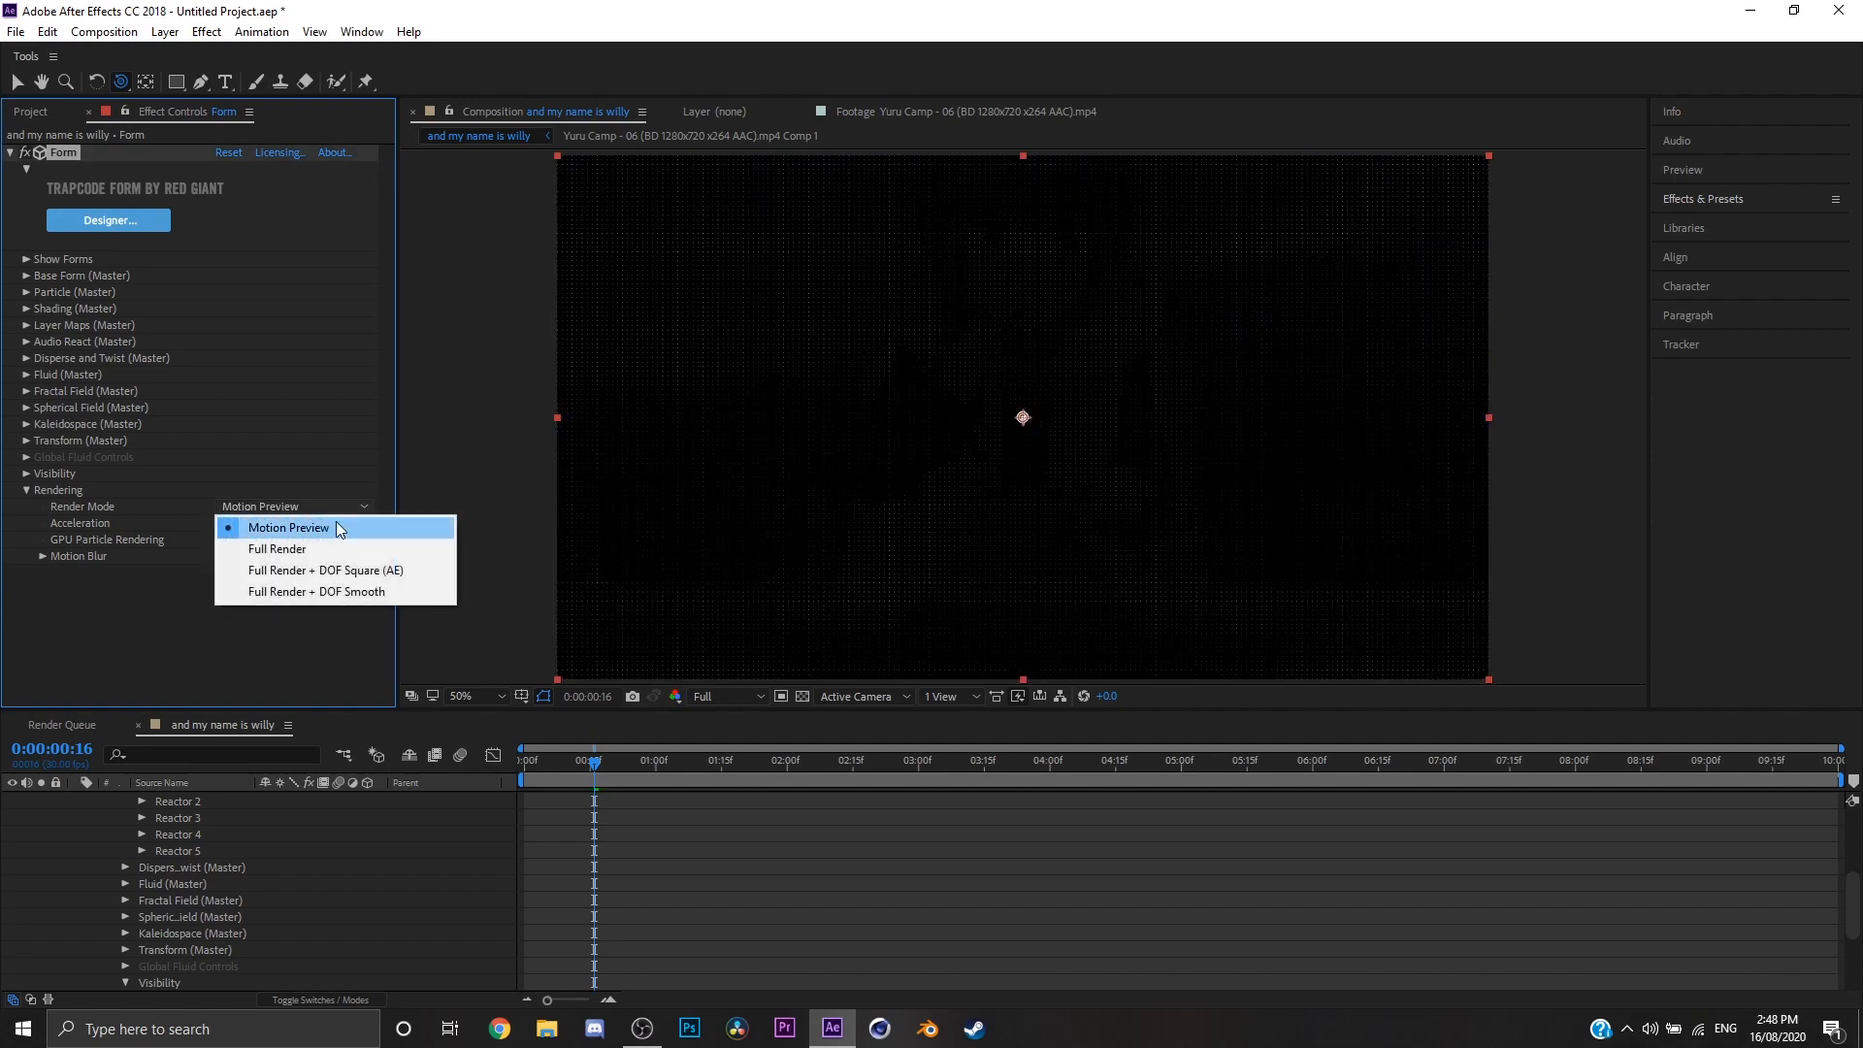
click(321, 571)
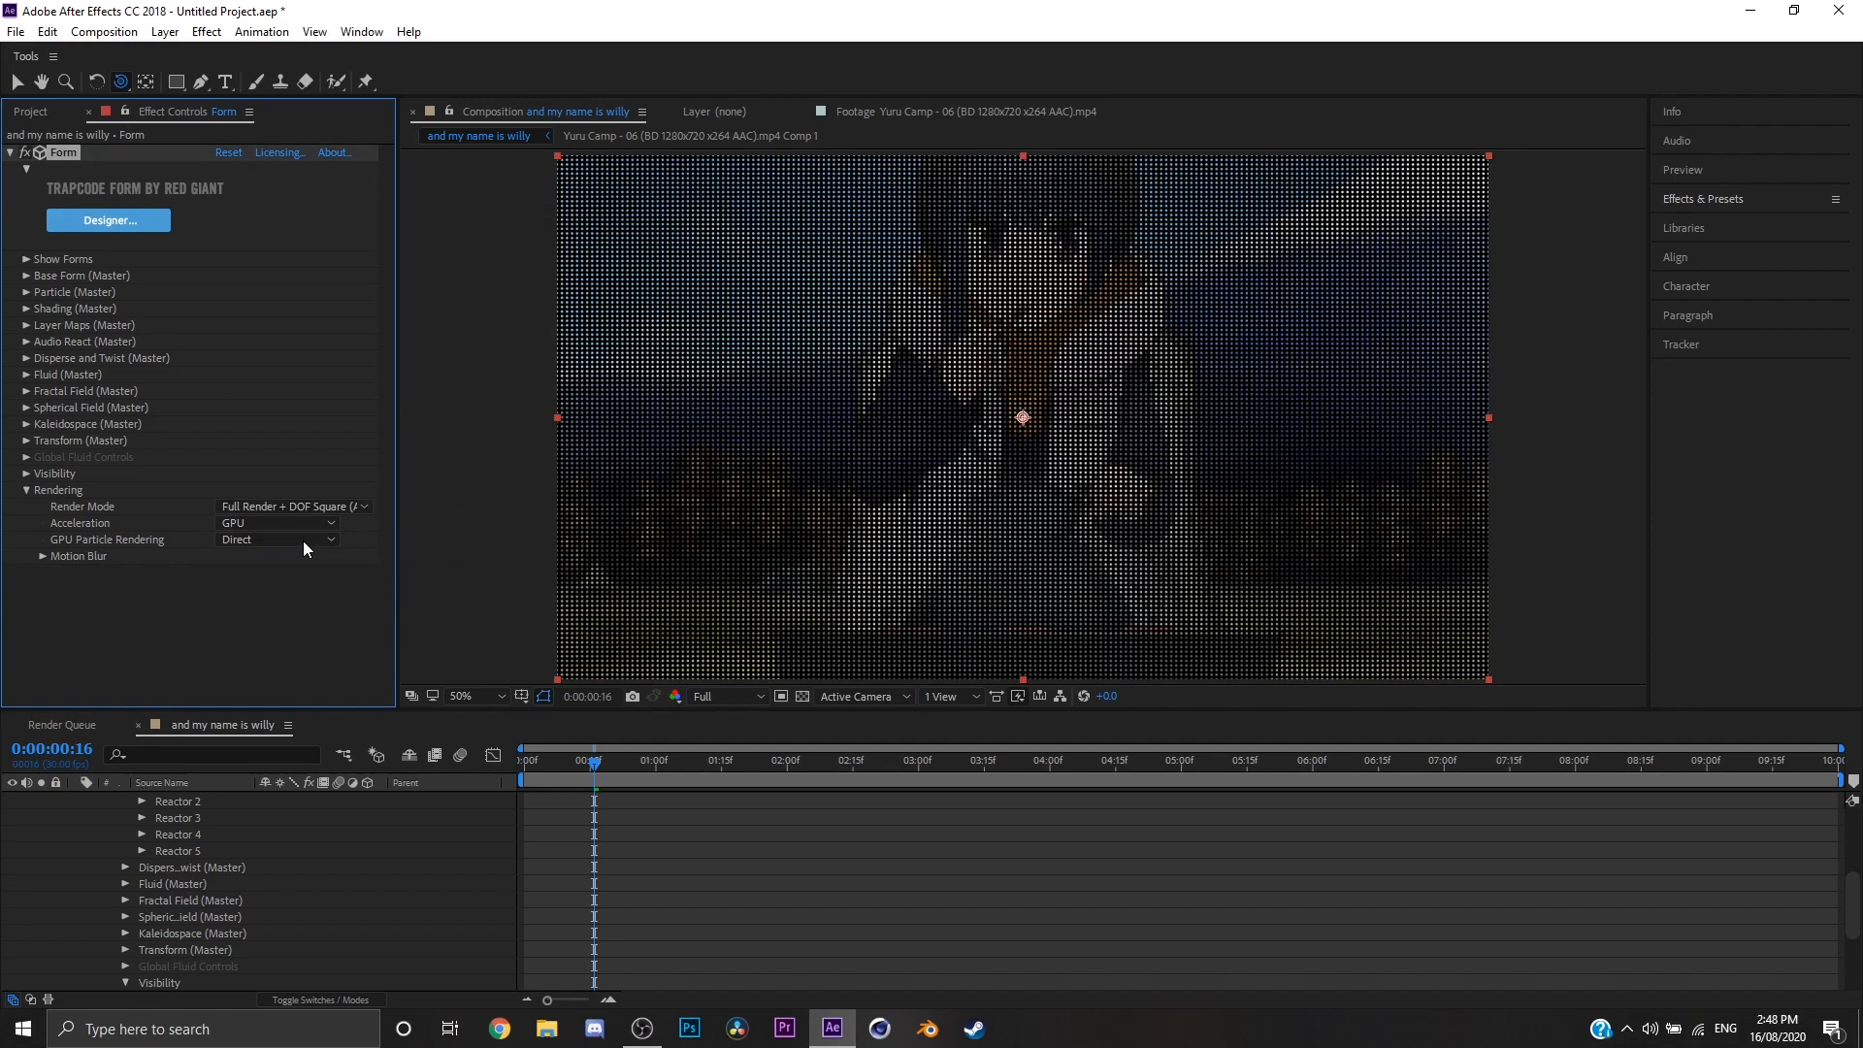
click(300, 506)
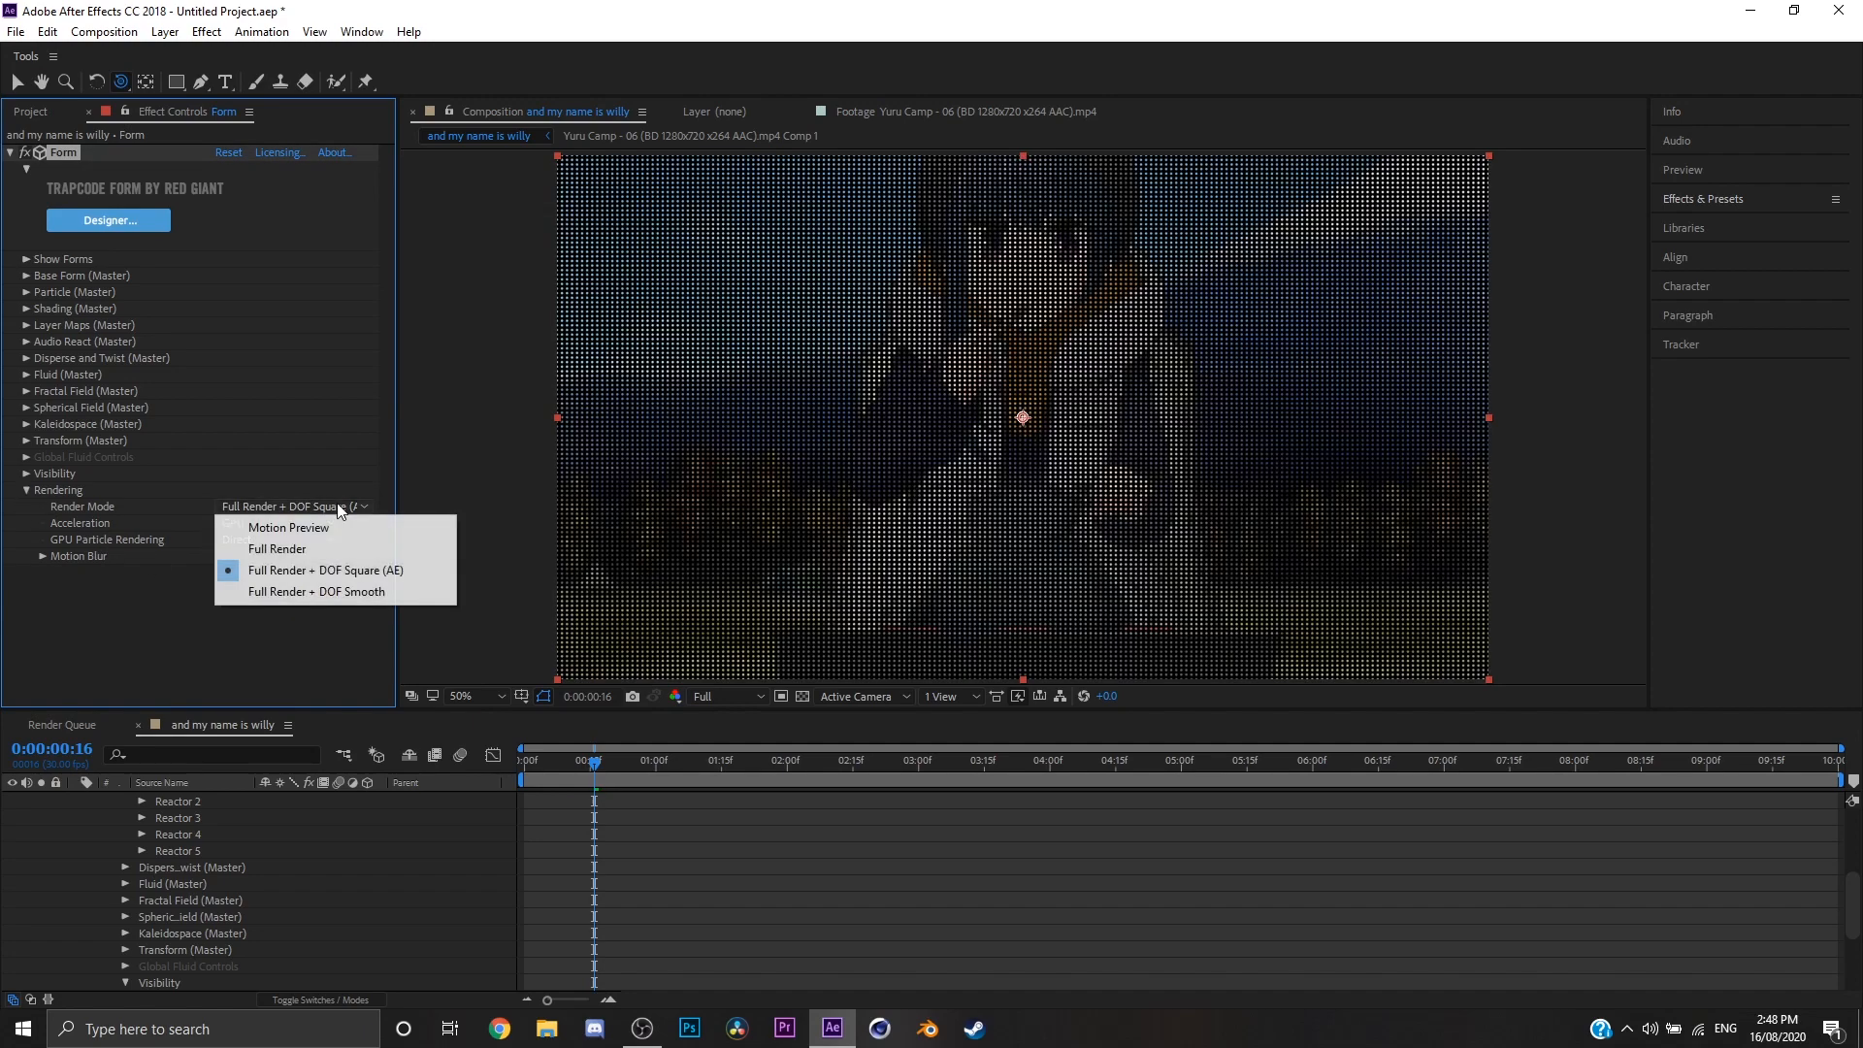
click(305, 592)
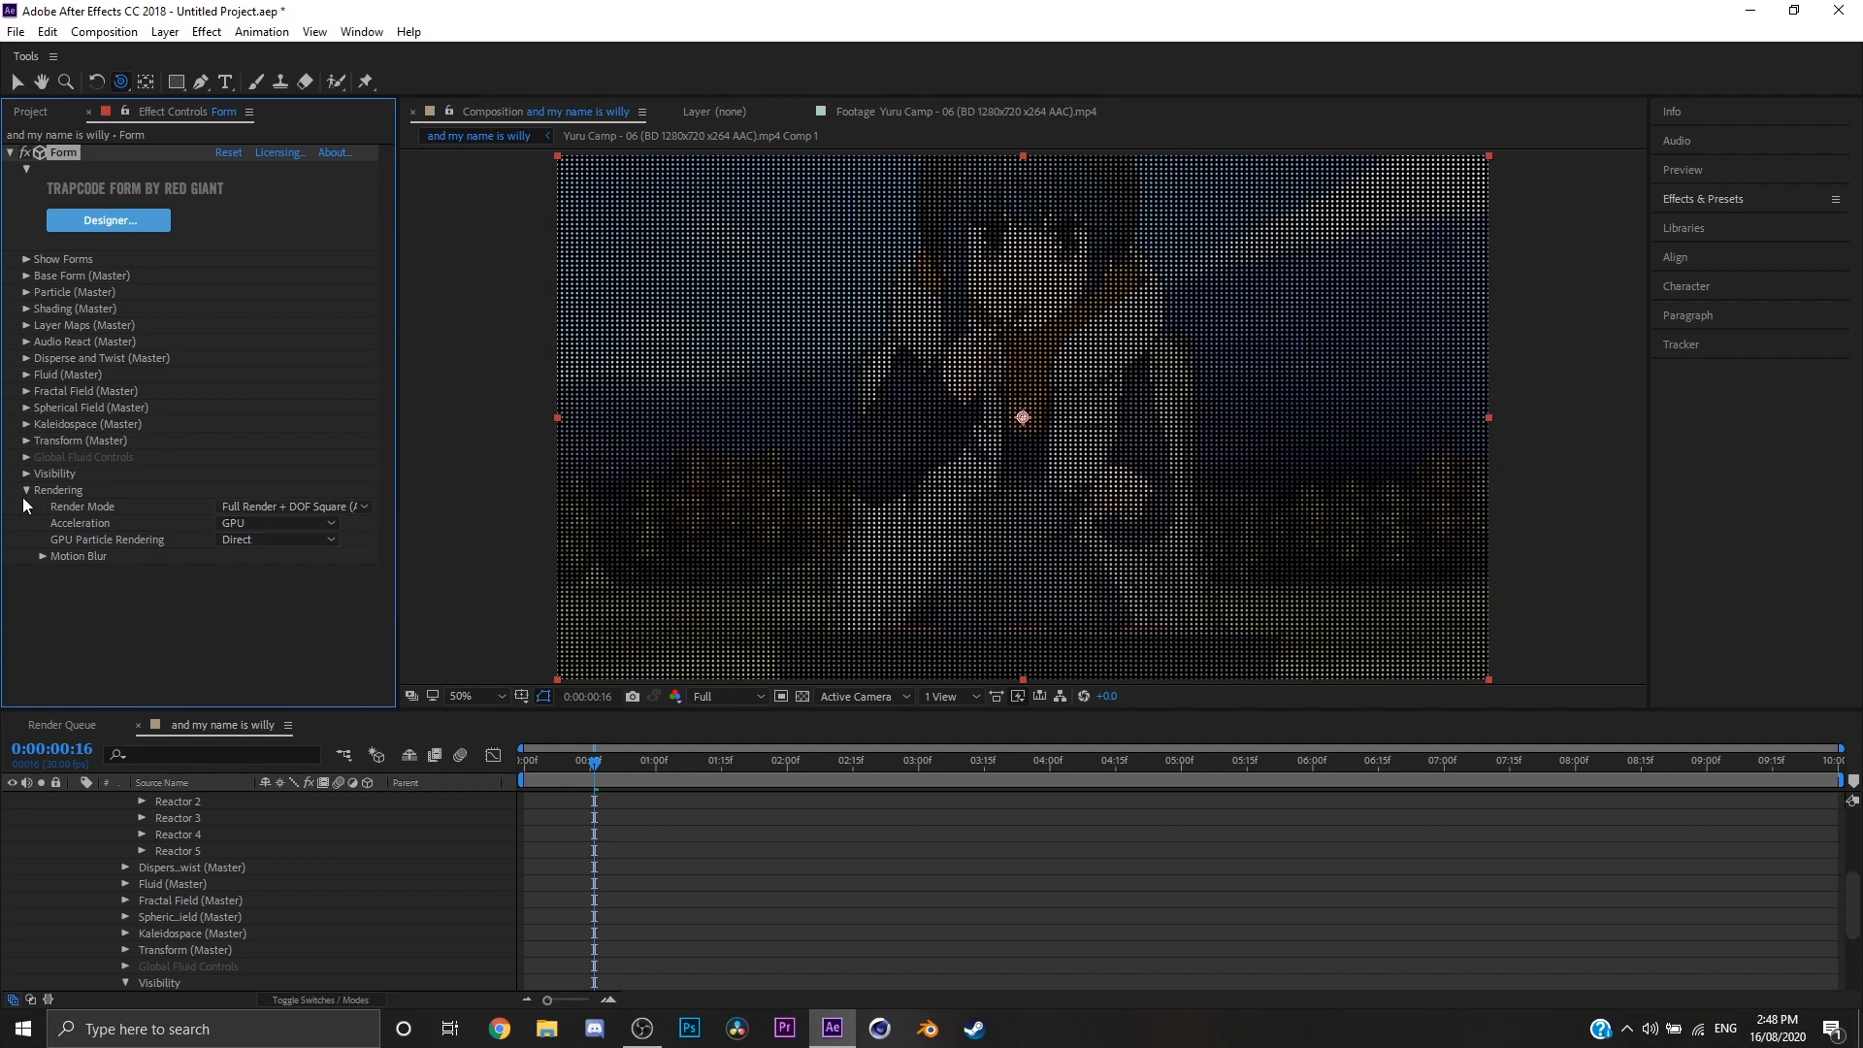
click(26, 490)
scroll(154, 853, up, 5)
click(60, 778)
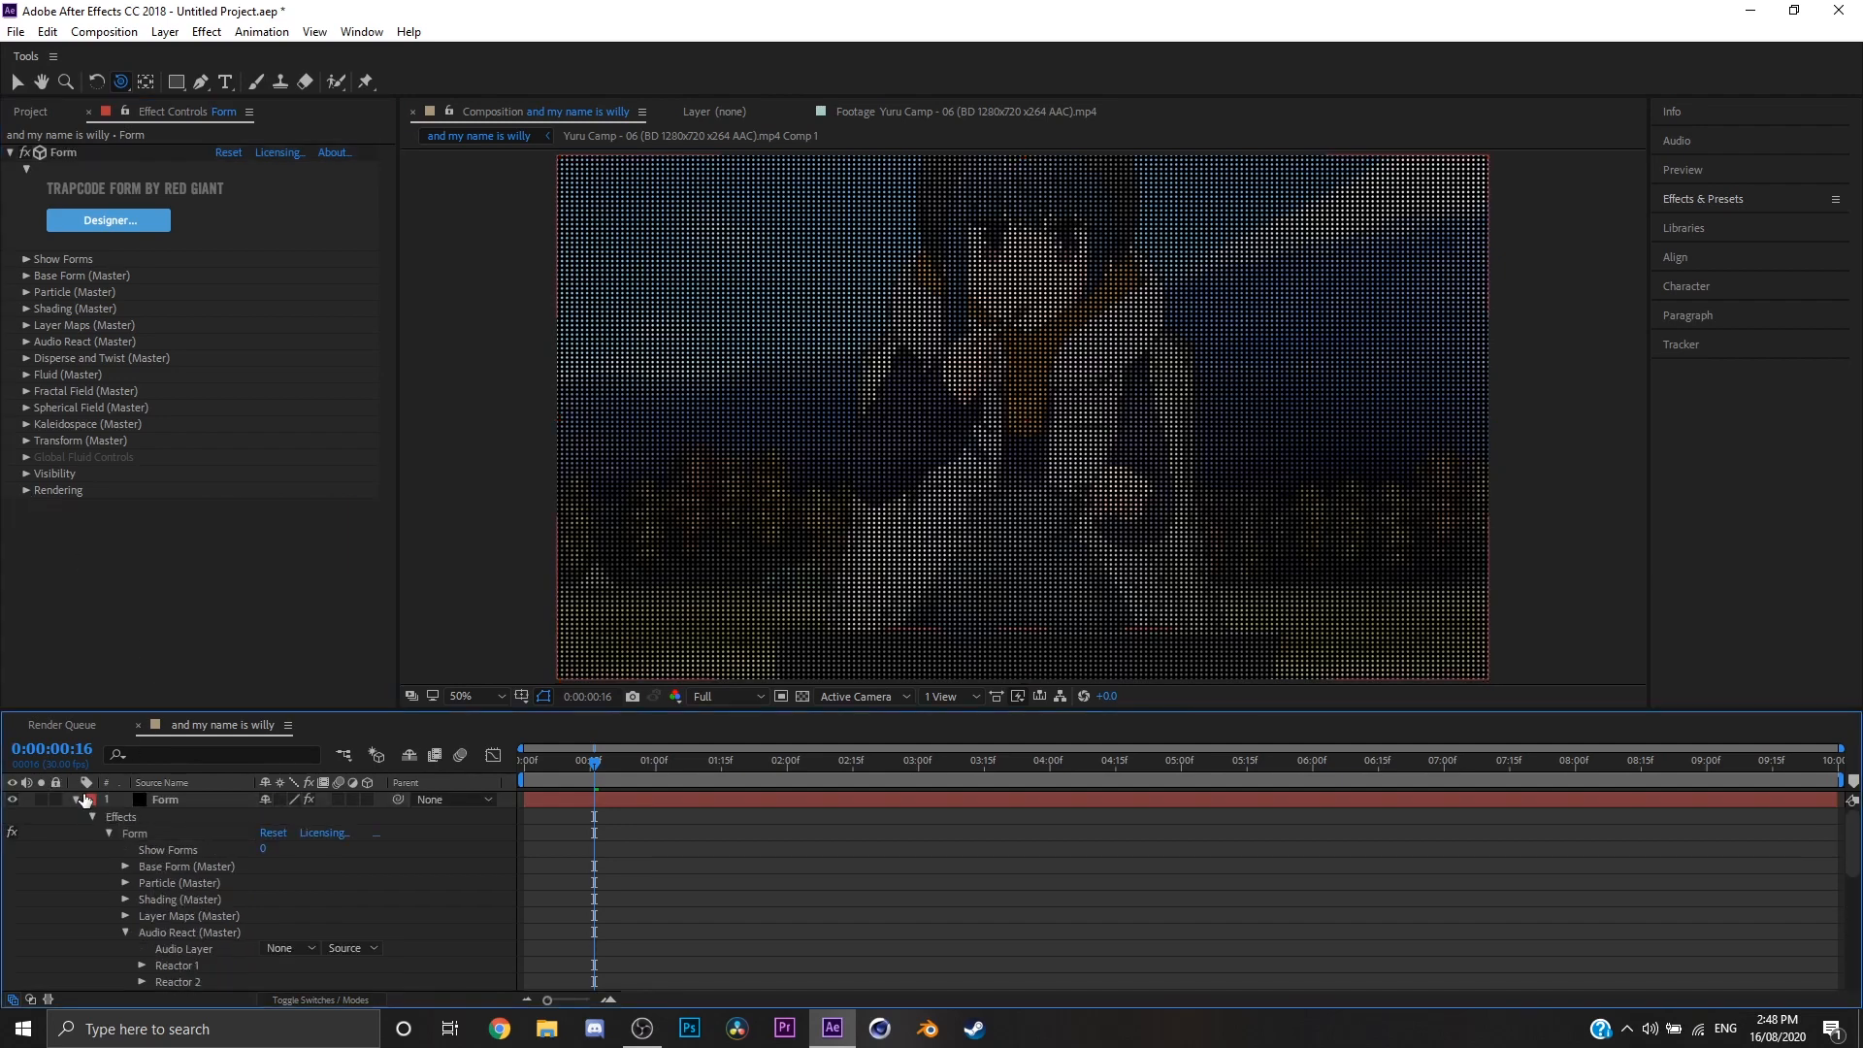
click(76, 800)
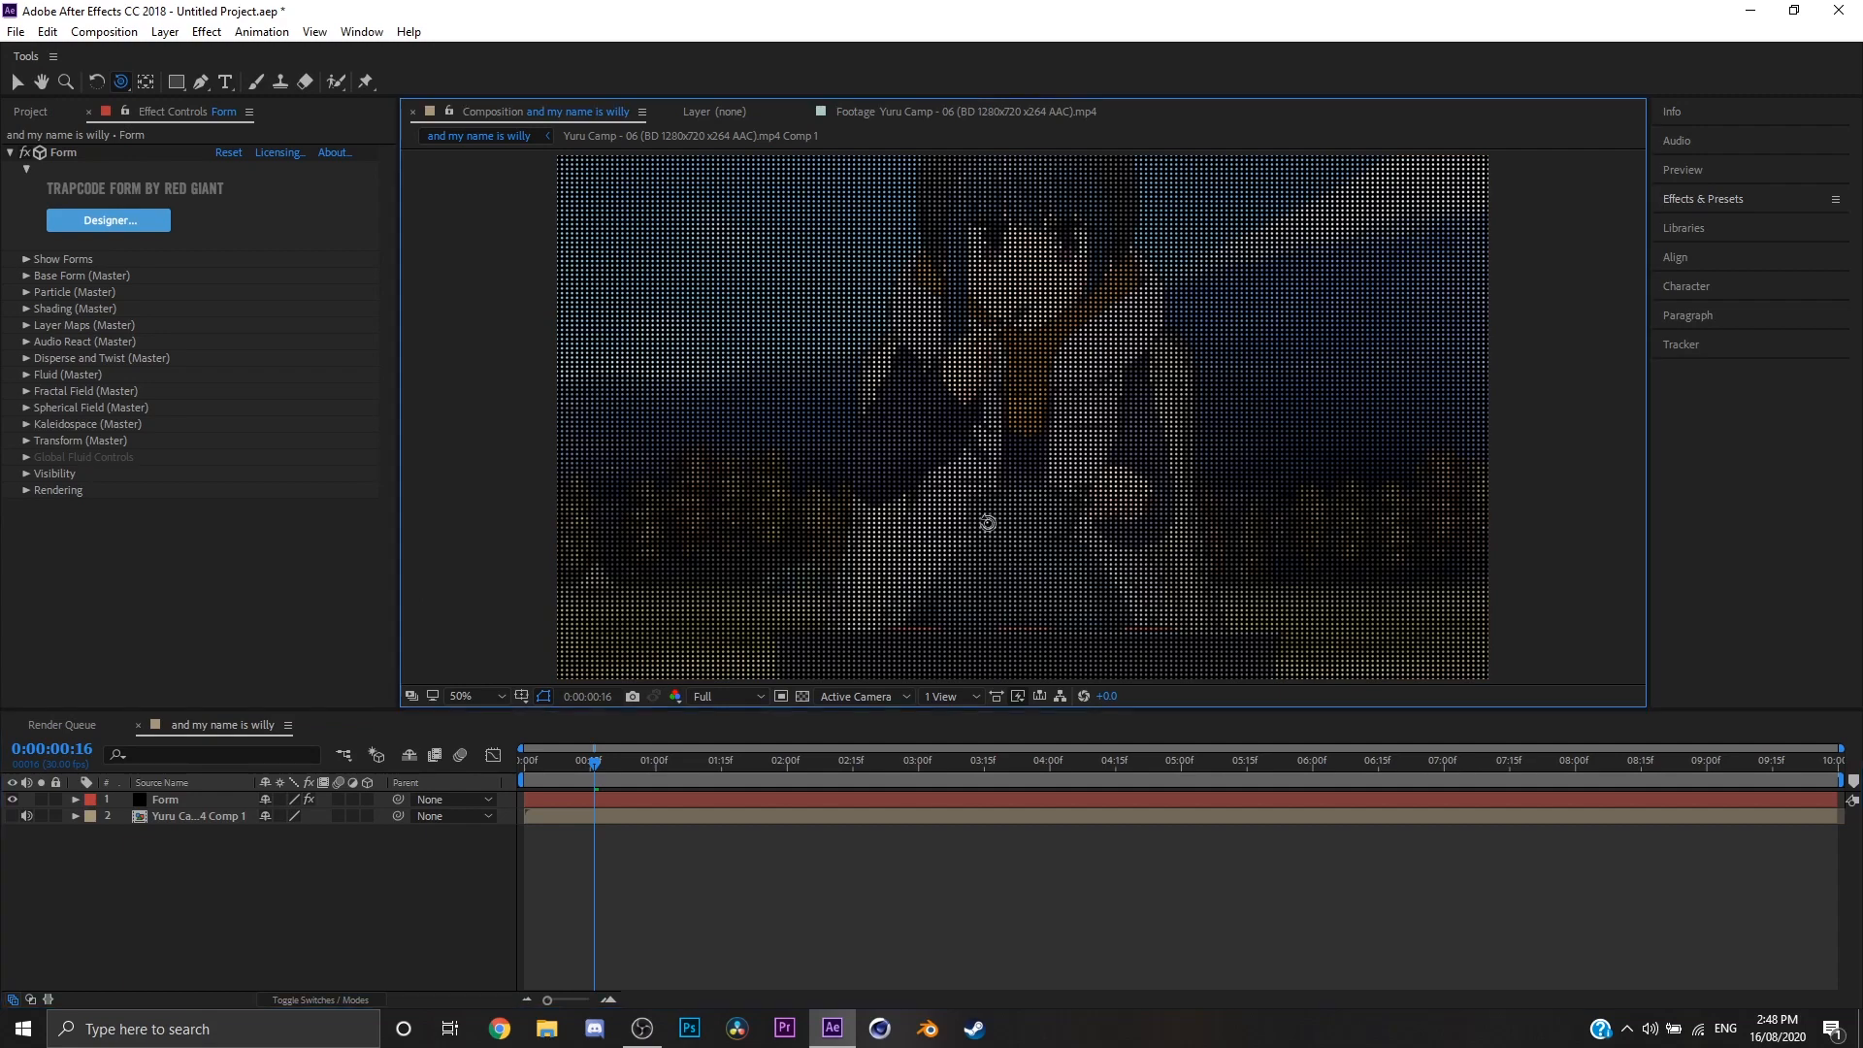
Step: Add a new camera layer to the composition with its default settings
right_click(201, 861)
mouse_move(291, 650)
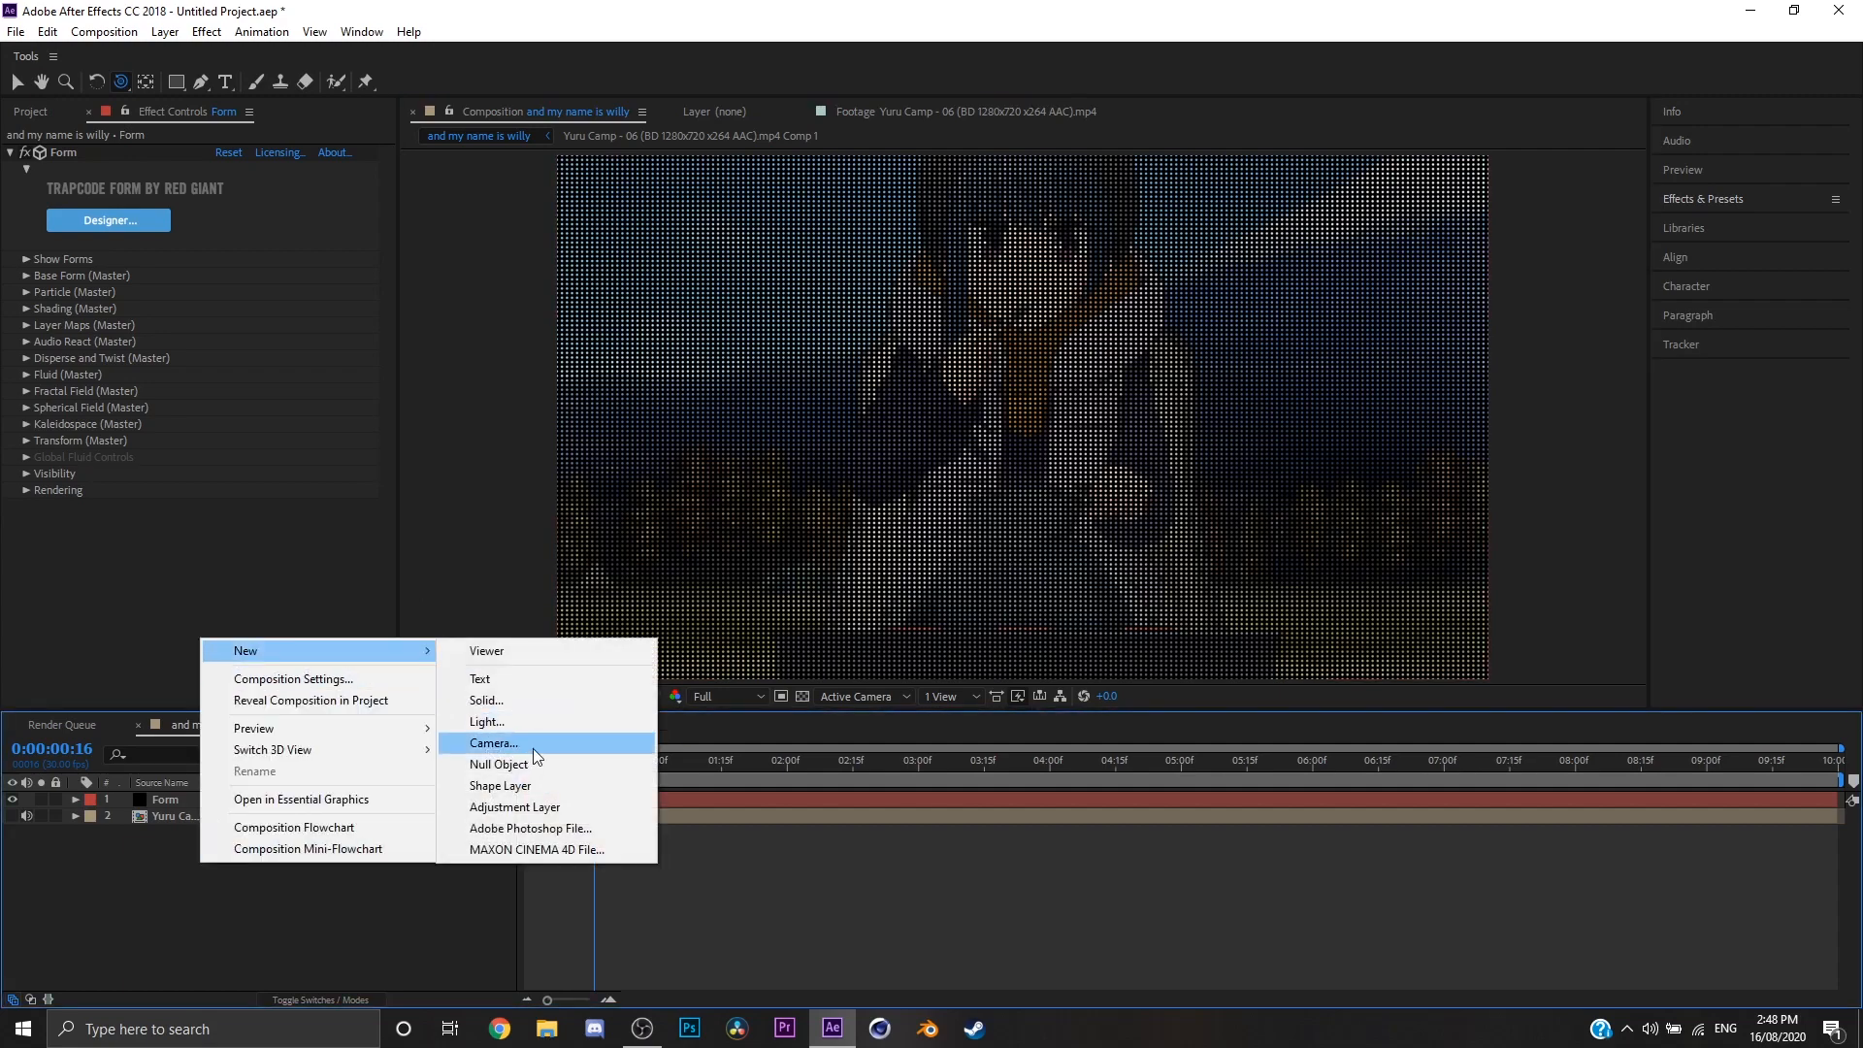
click(528, 749)
click(1155, 723)
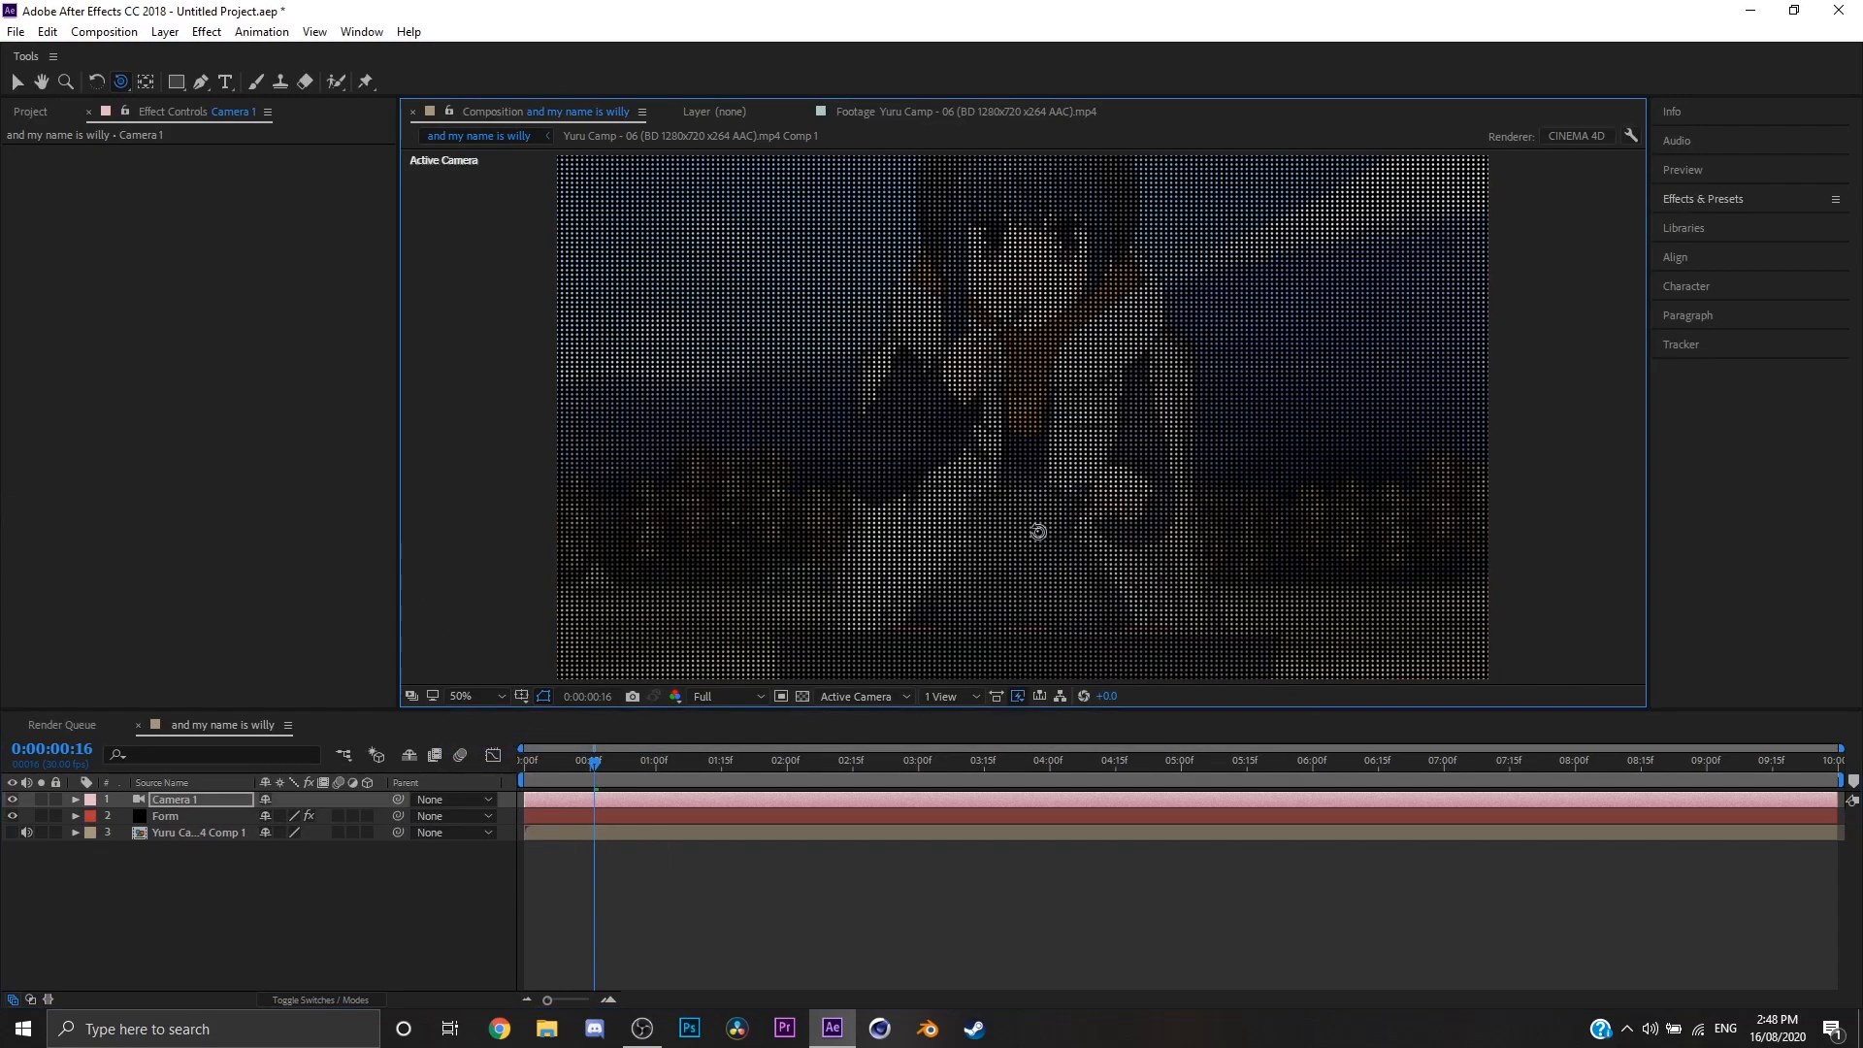
Step: Orbit the camera to view the particle grid from a steep side angle and bring it closer
drag(1059, 496, 883, 532)
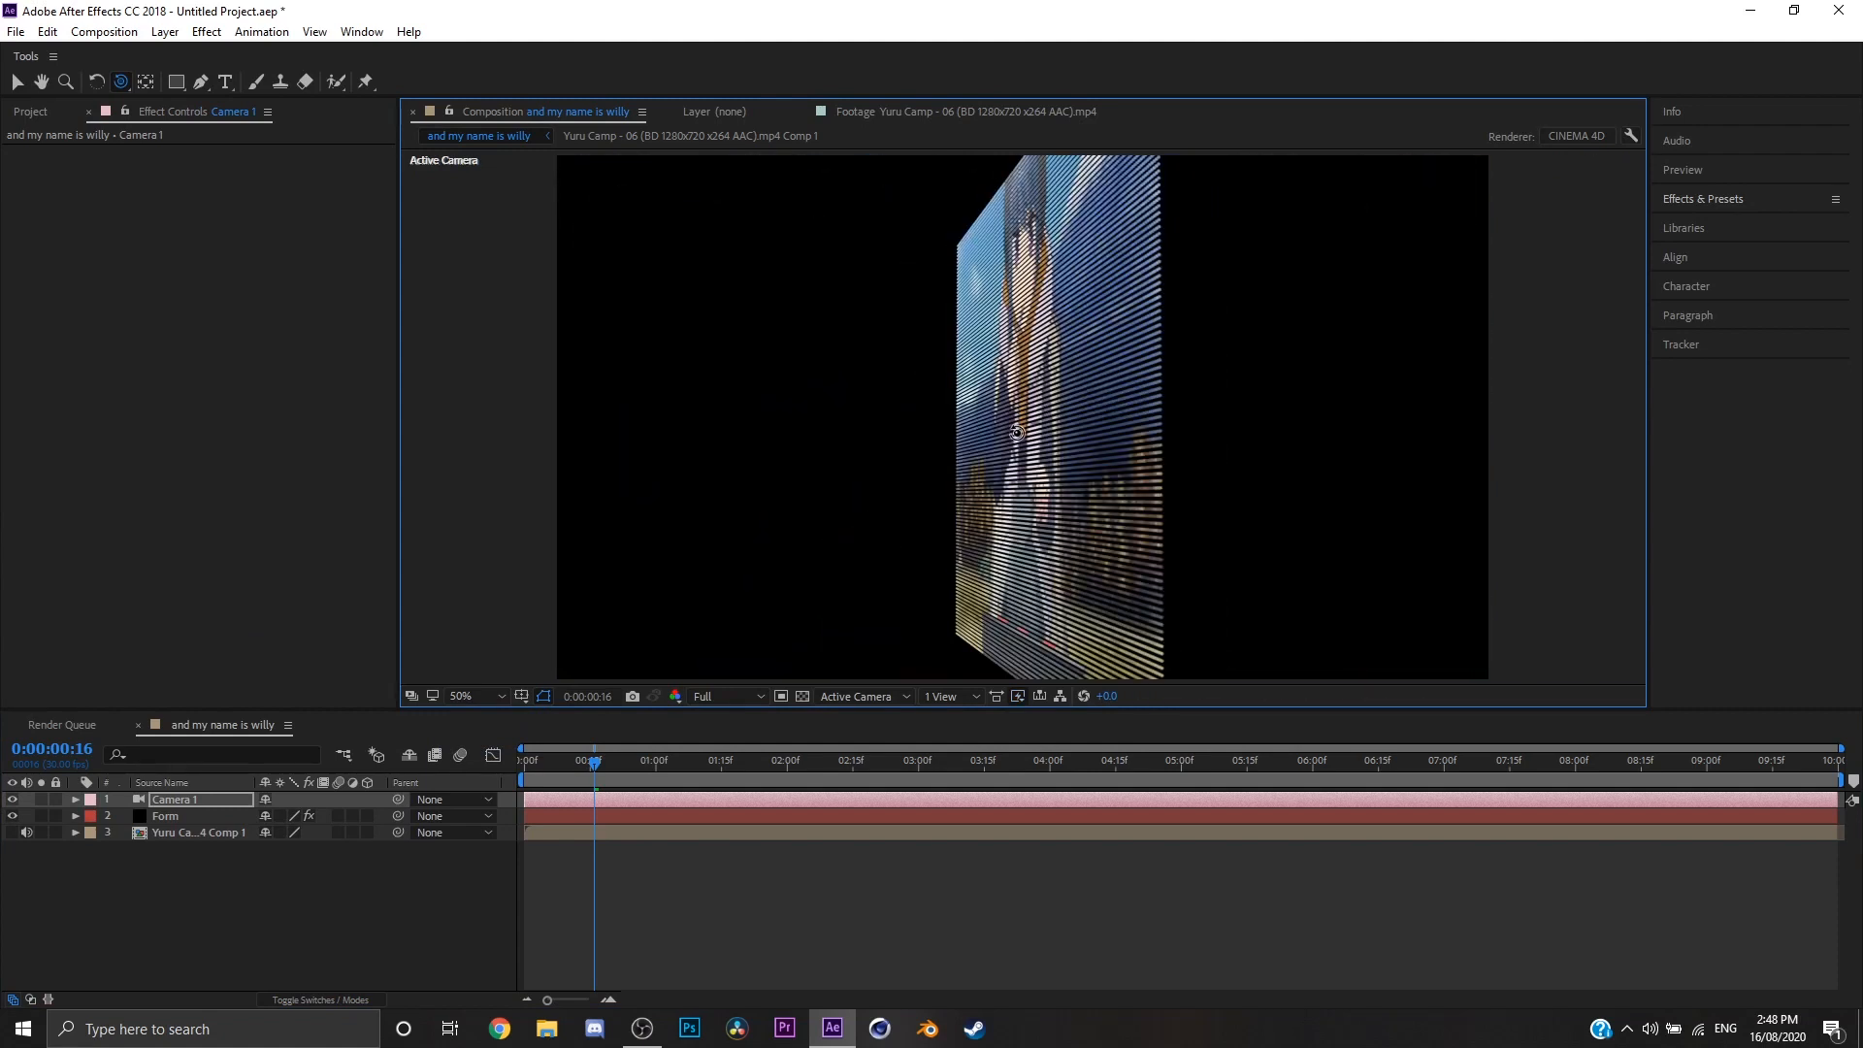
key(c)
key(c)
drag(1057, 399, 1103, 437)
key(c)
key(c)
Step: Turn on Depth of Field in the camera's options and set the Aperture to 100 pixels
right_click(137, 897)
click(76, 799)
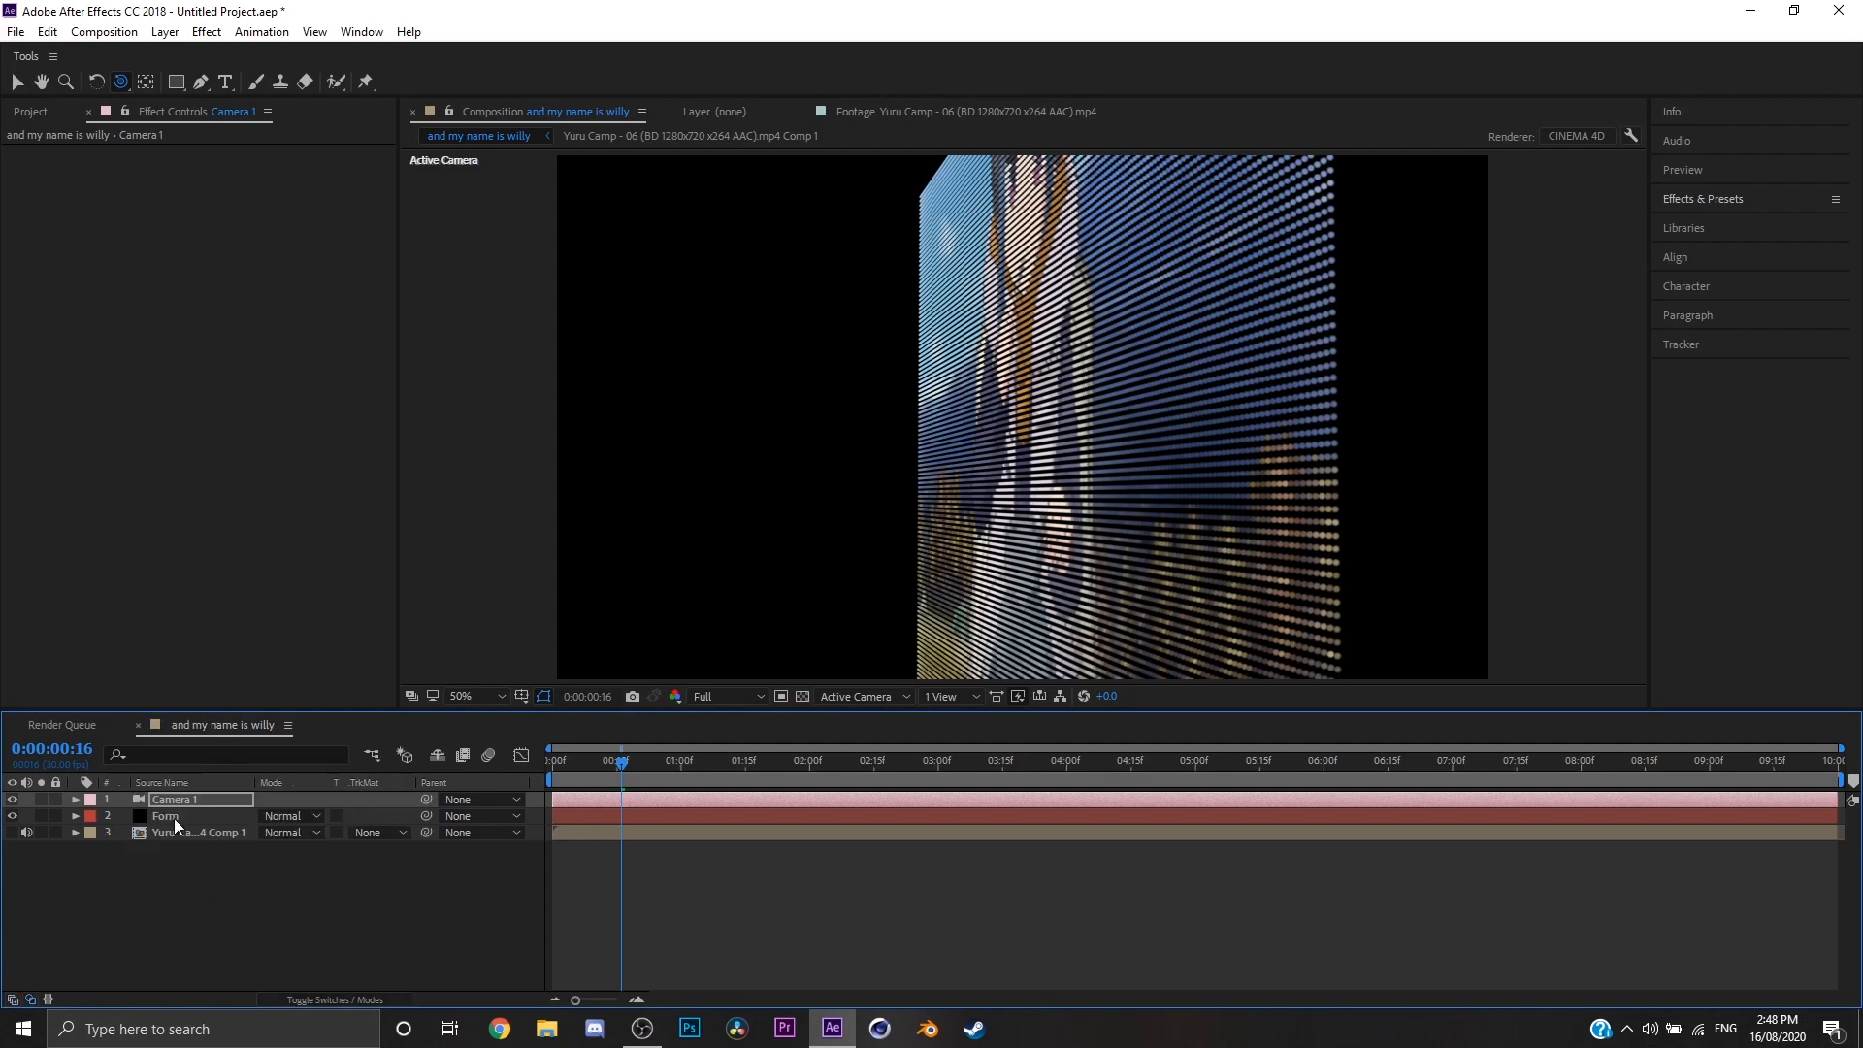
click(90, 832)
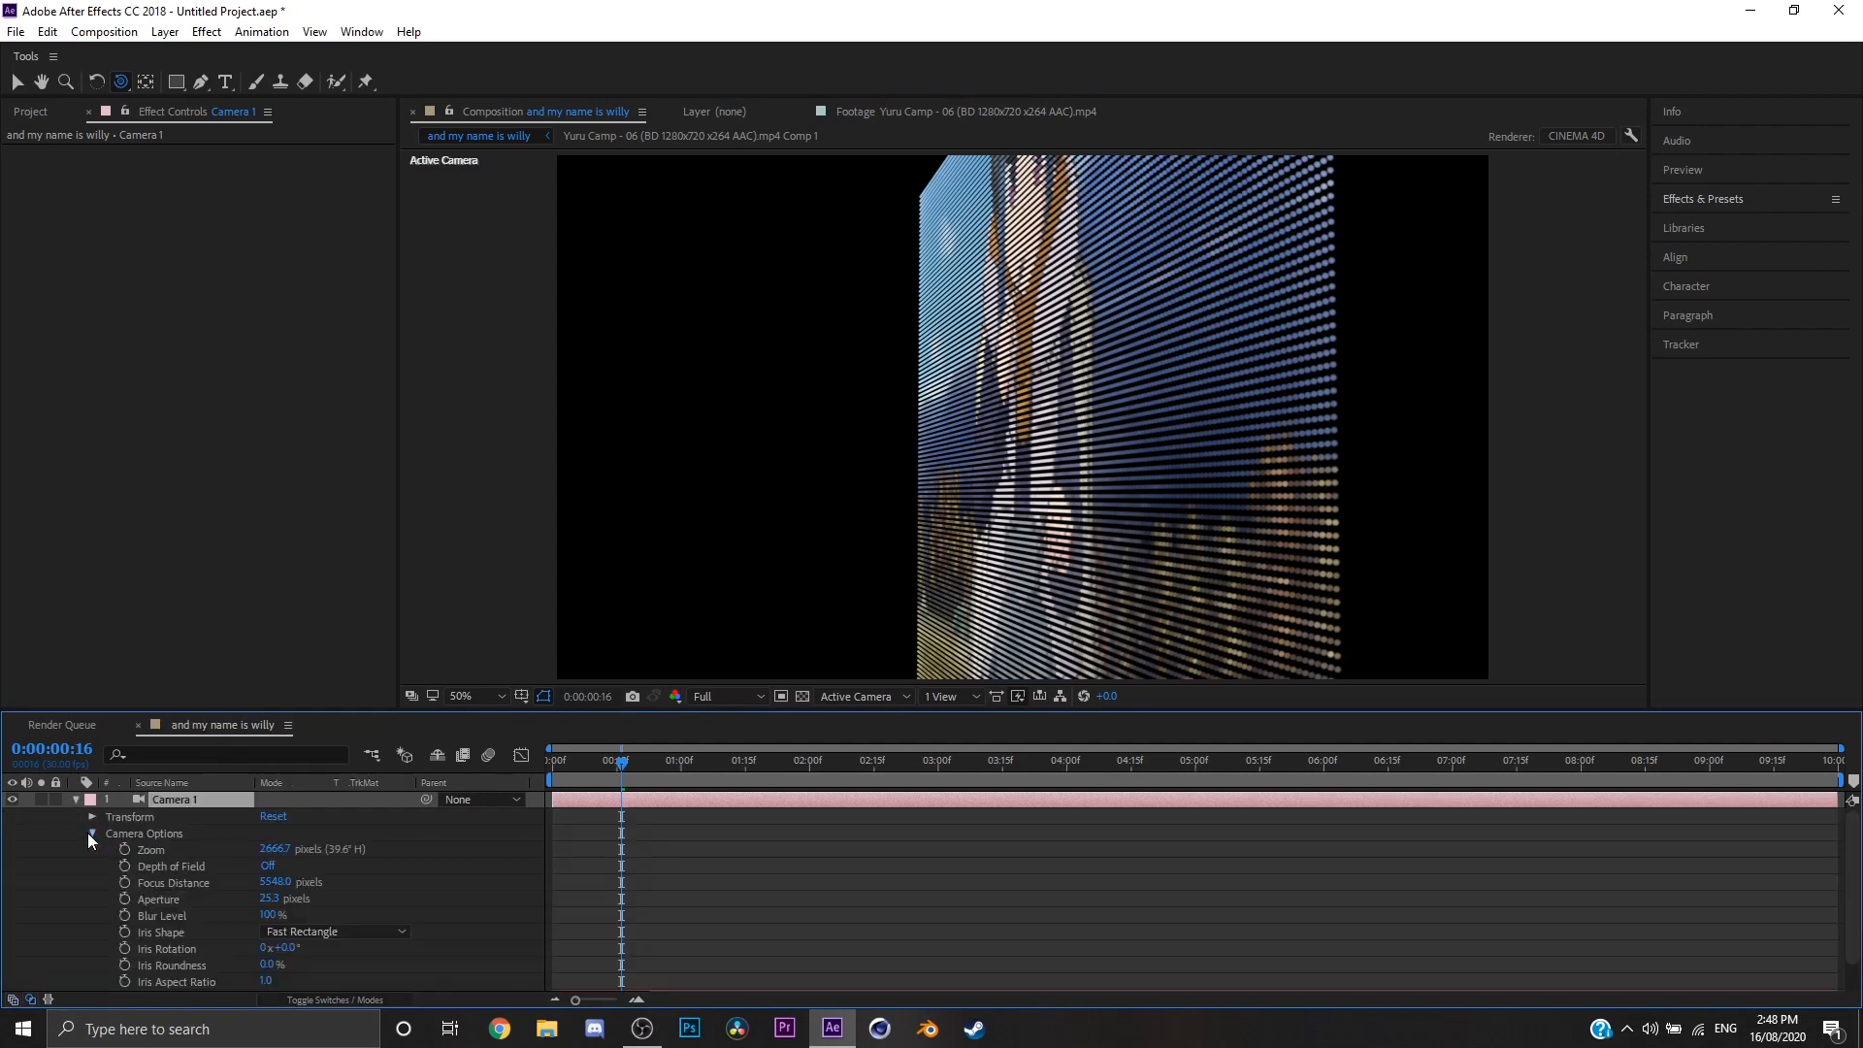
click(266, 866)
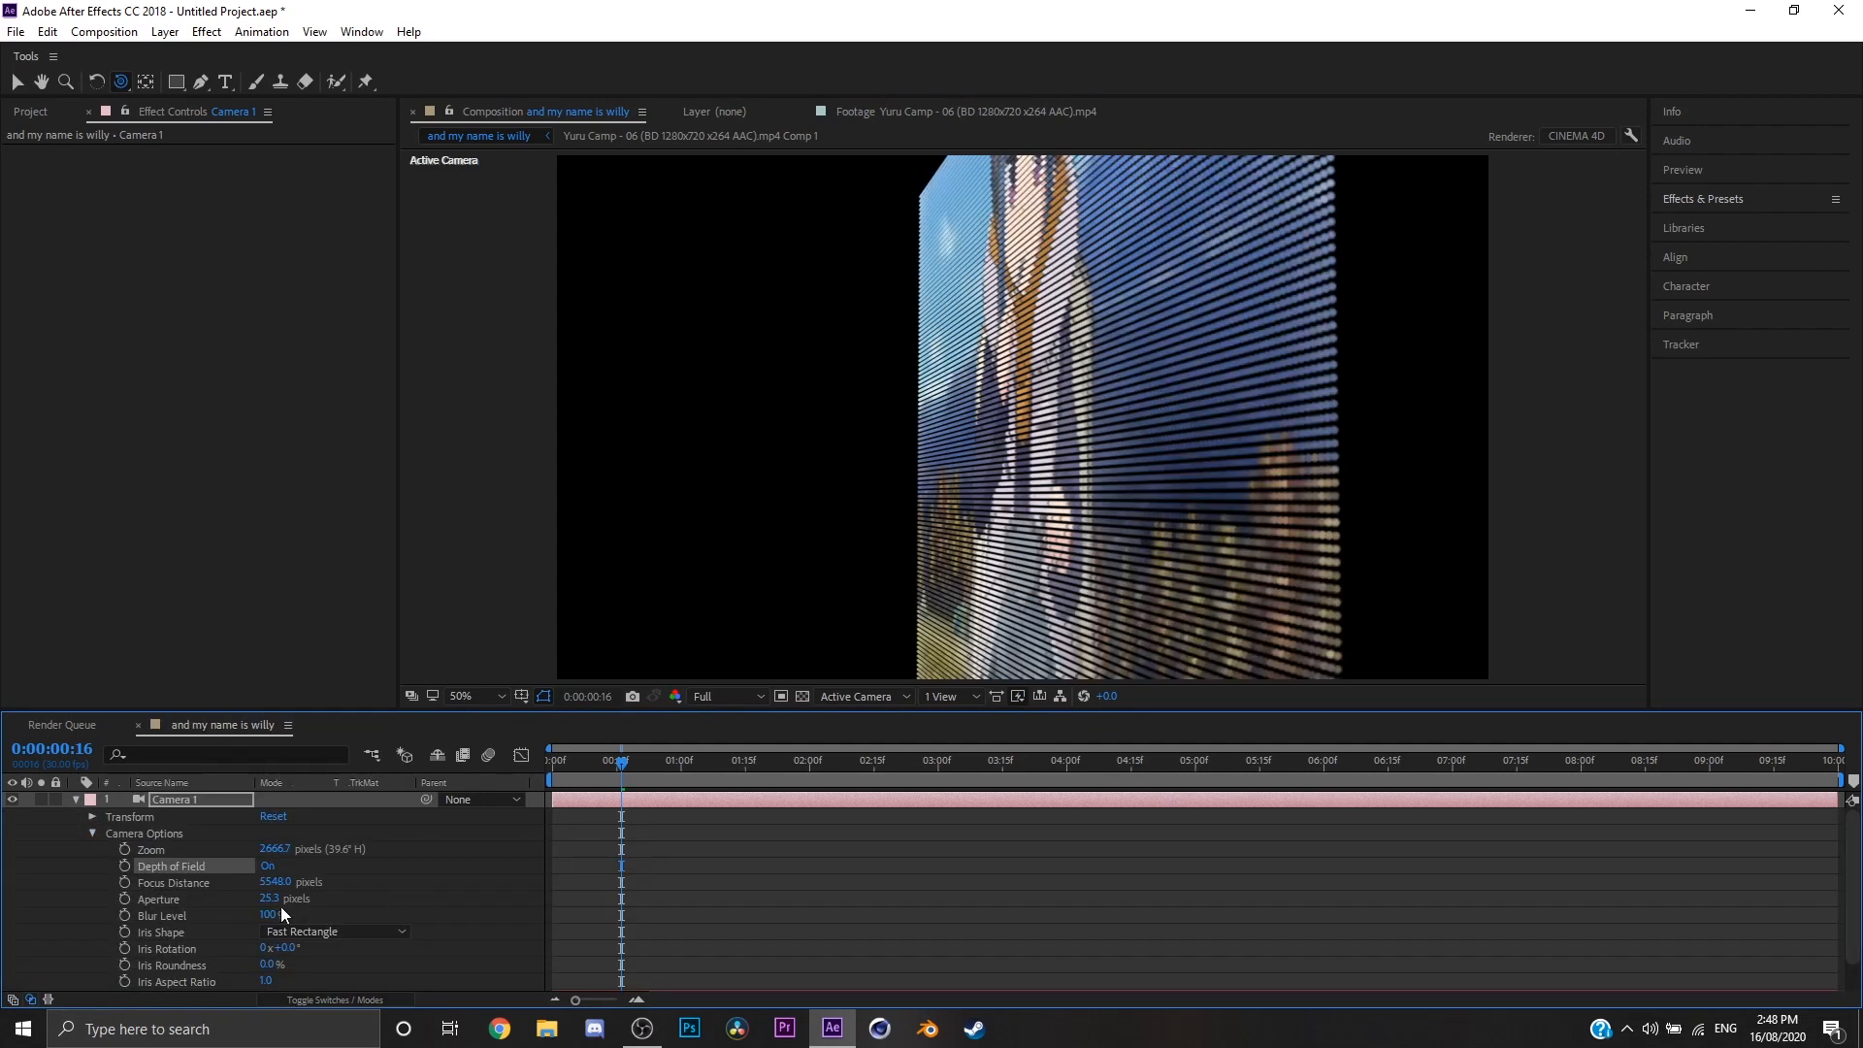
click(270, 899)
text(100)
key(Return)
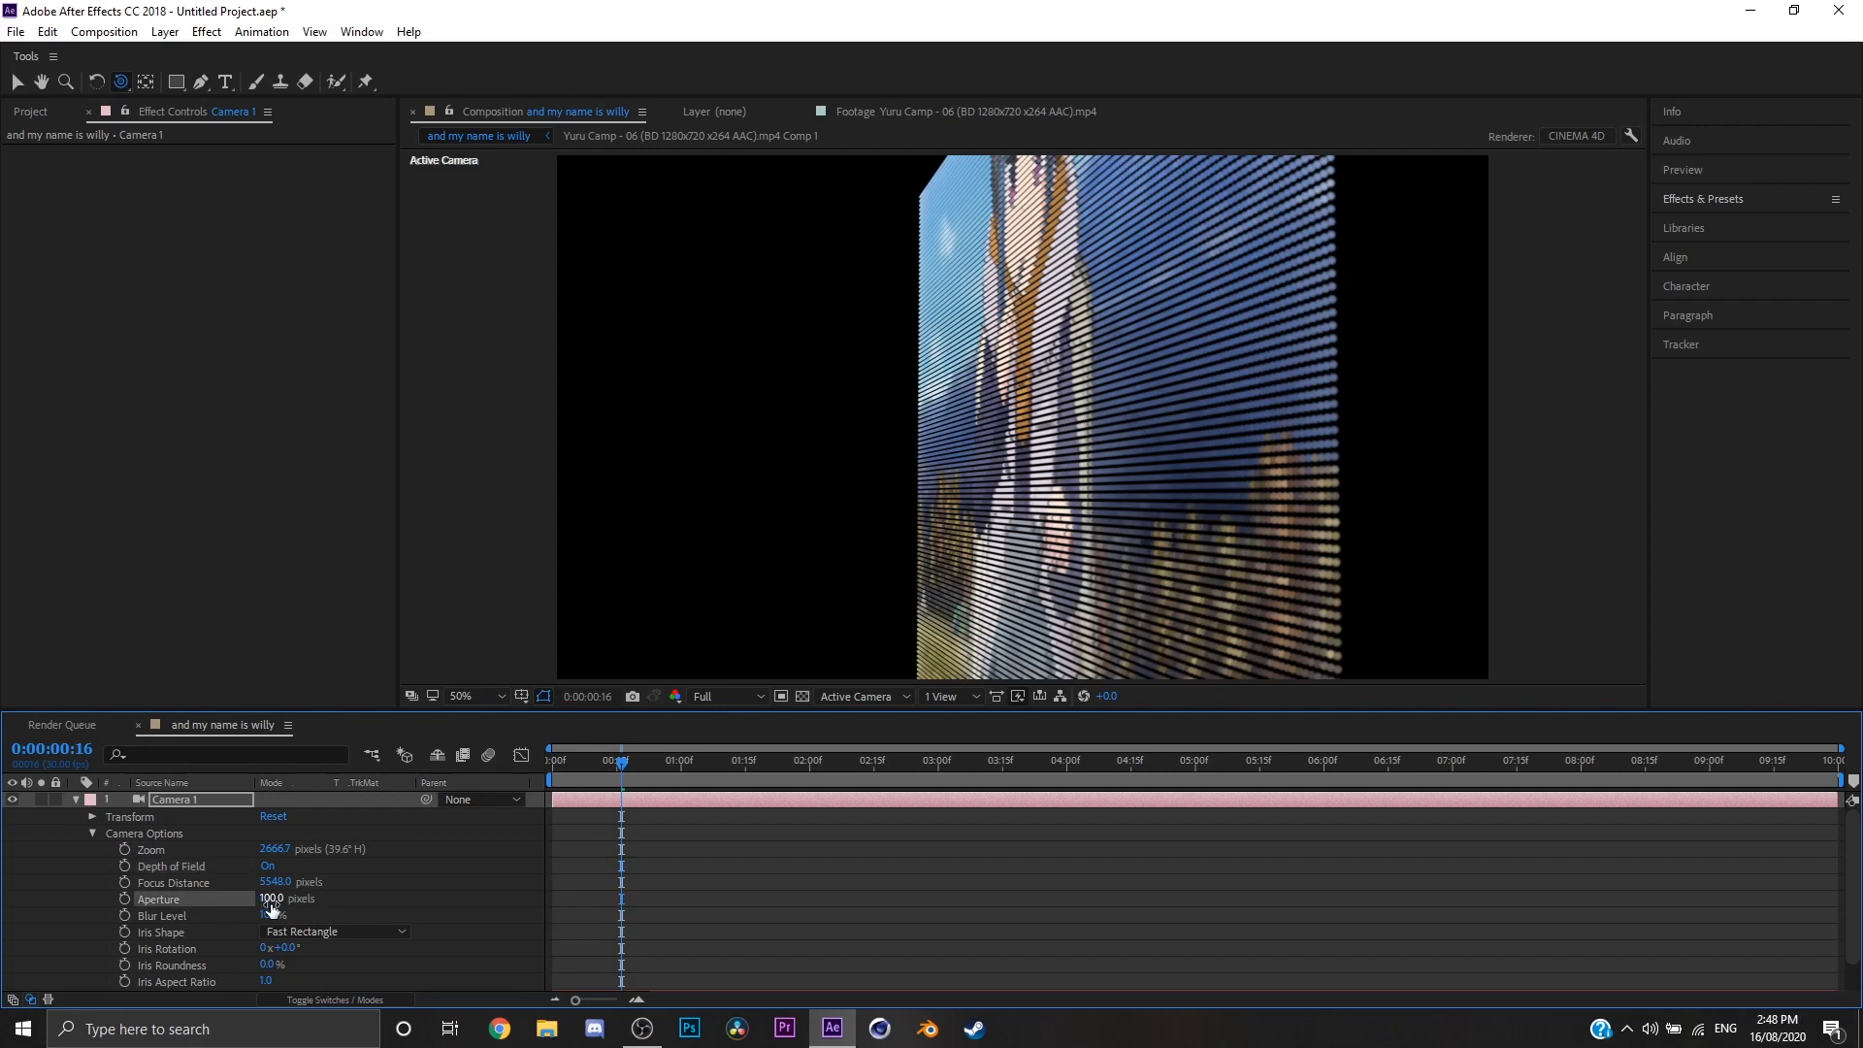
Step: Set the camera's Focus Distance to 2500 pixels and raise the Blur Level to 626%
click(275, 881)
text(2500)
key(Return)
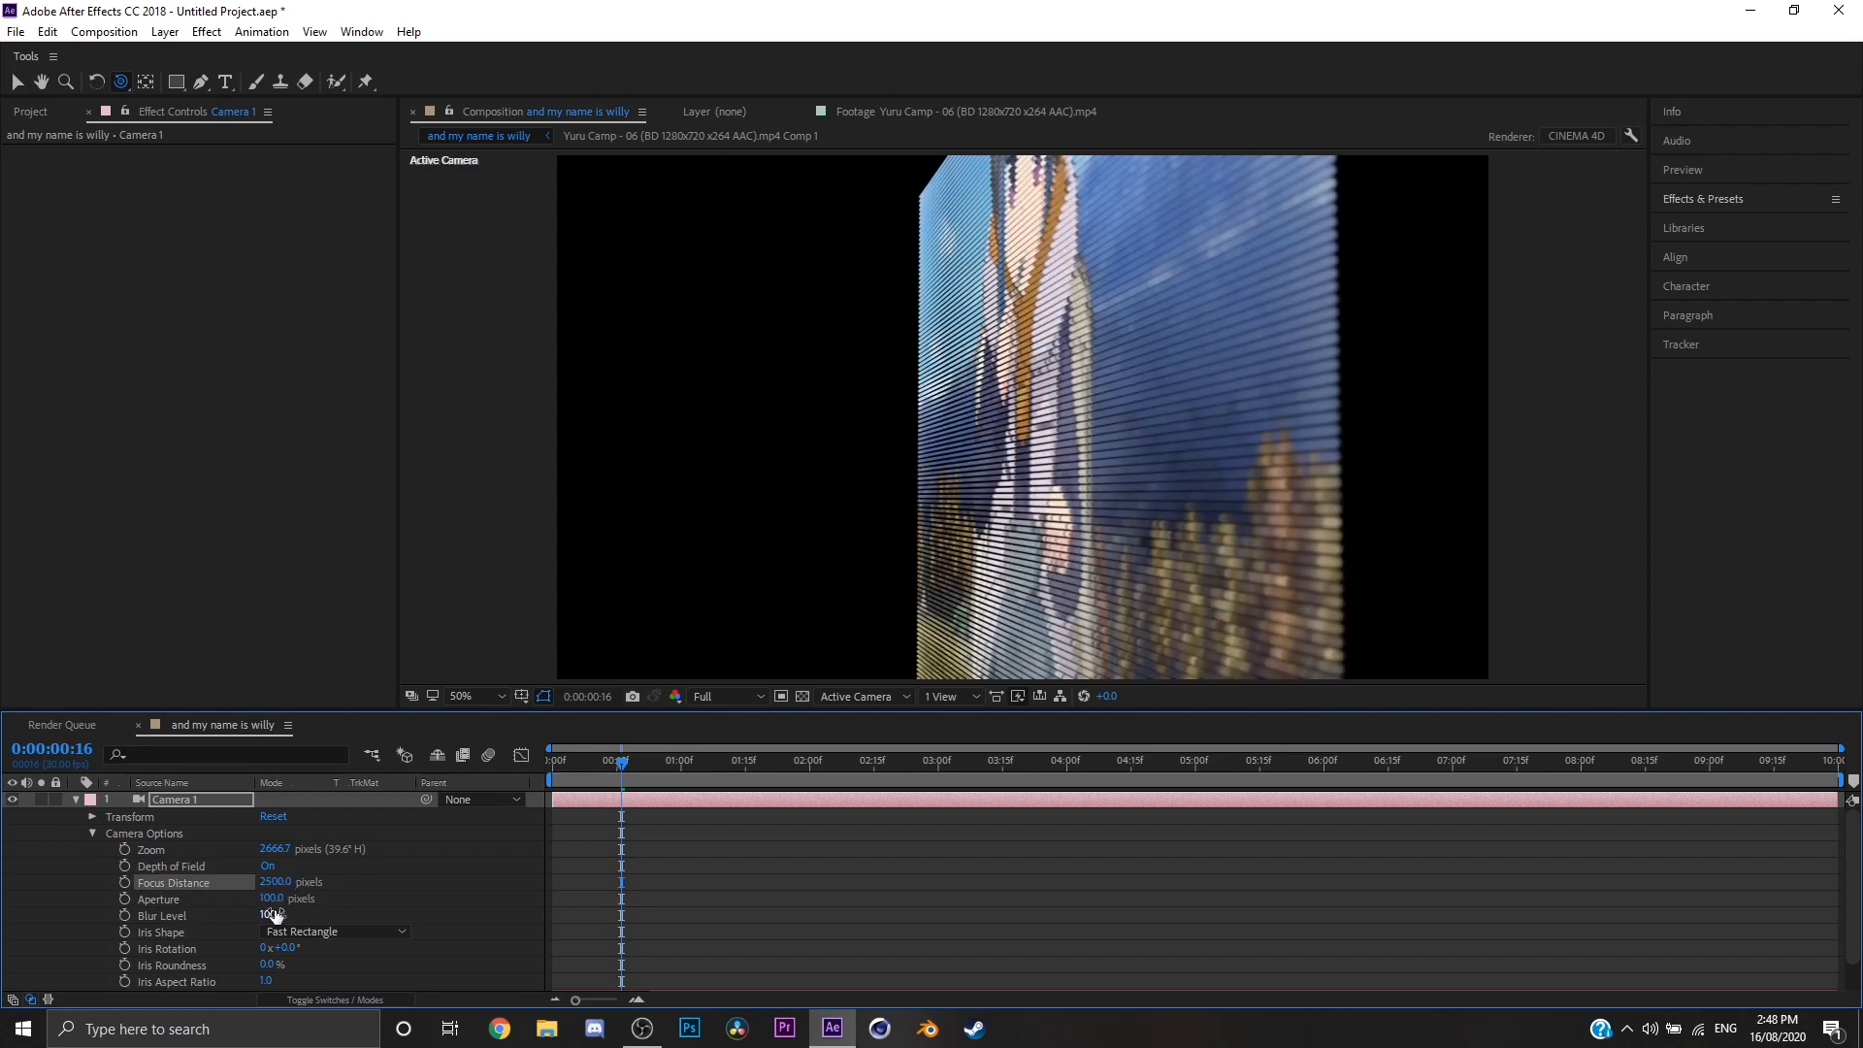
drag(274, 913, 776, 904)
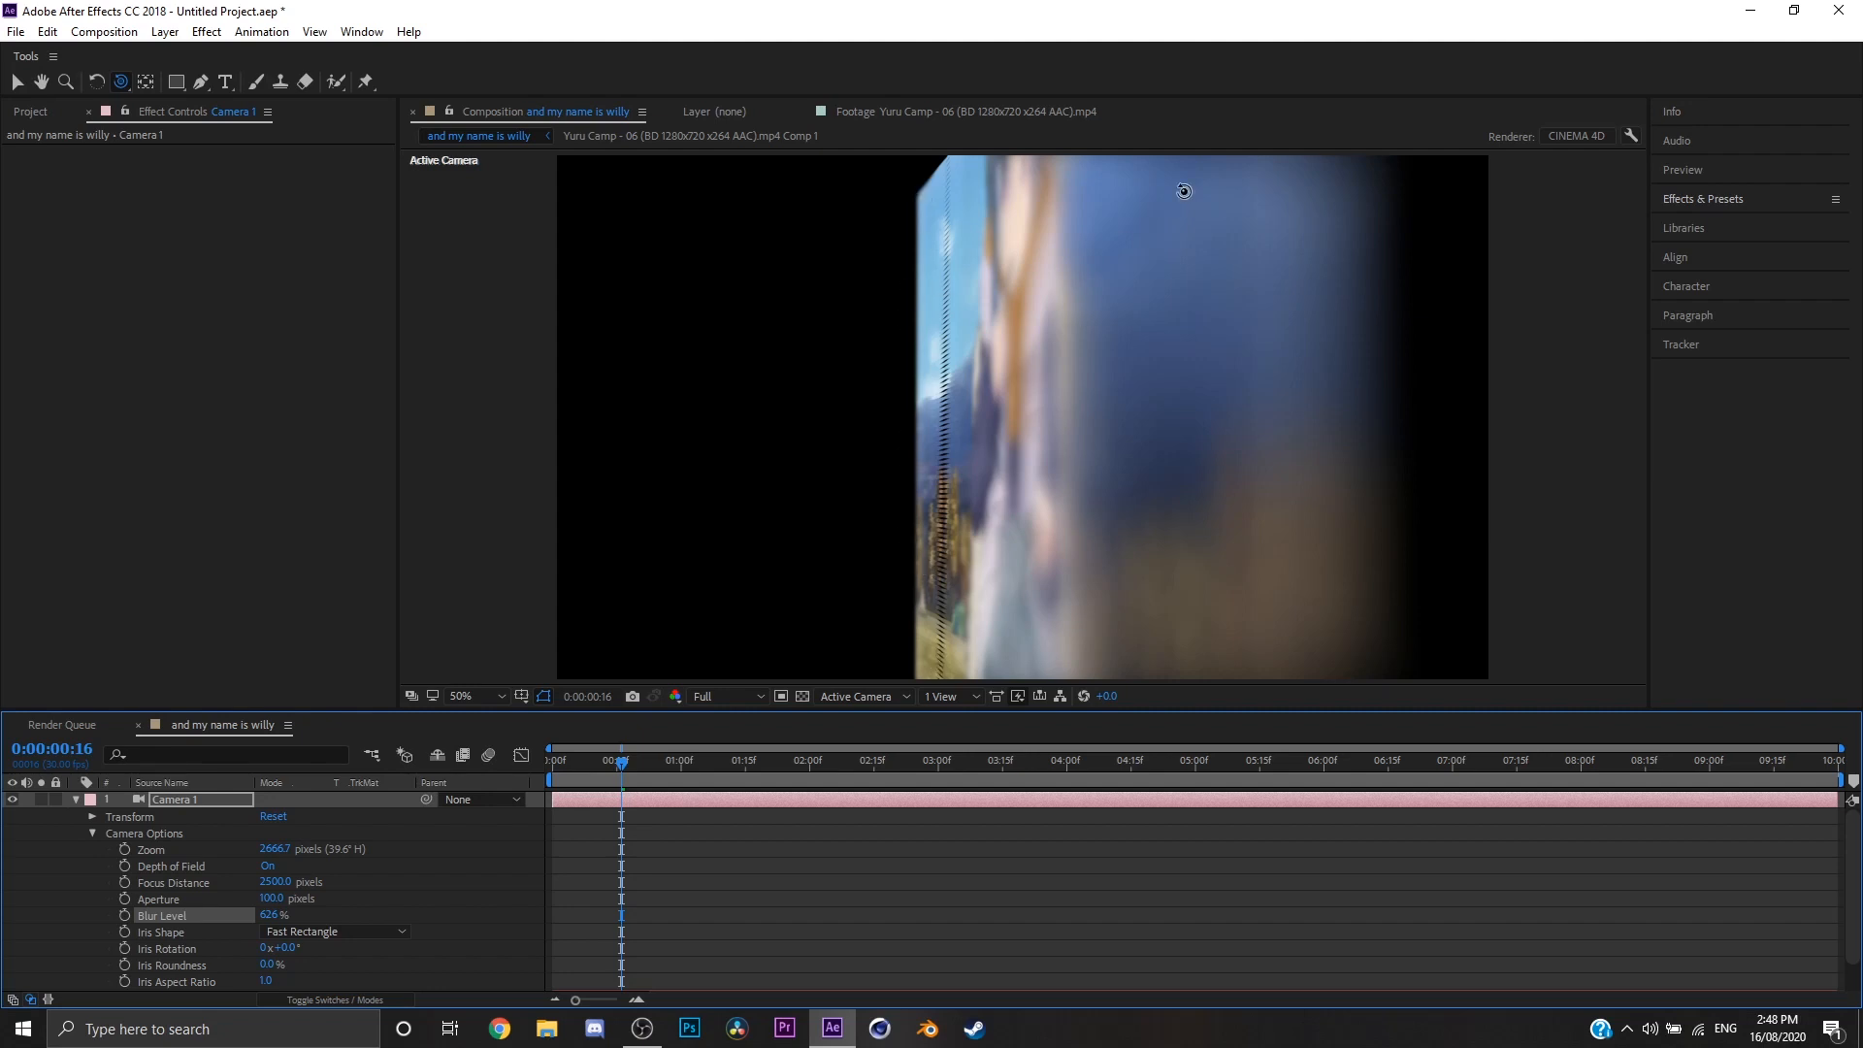
Step: Try shorter camera Focus Distances, including 1500 and 2000 pixels, ending on 1750 pixels
drag(282, 882, 170, 881)
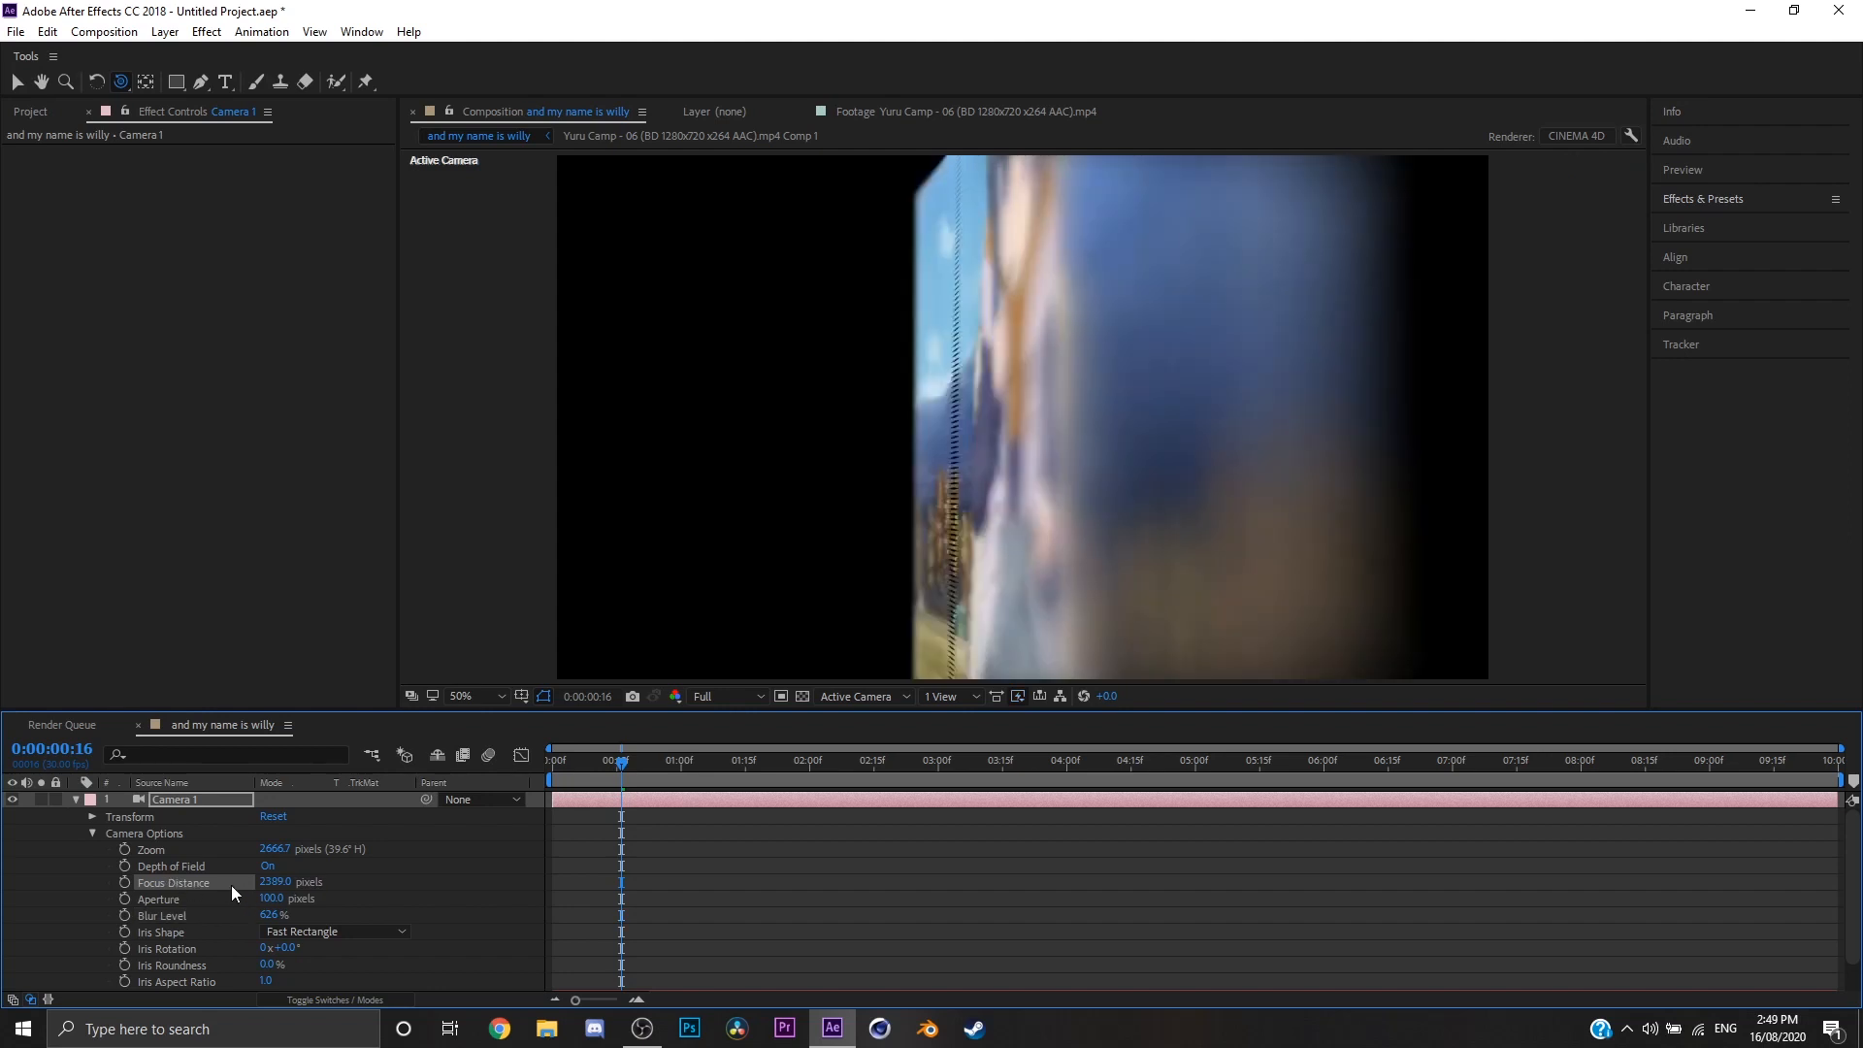
click(275, 882)
text(15)
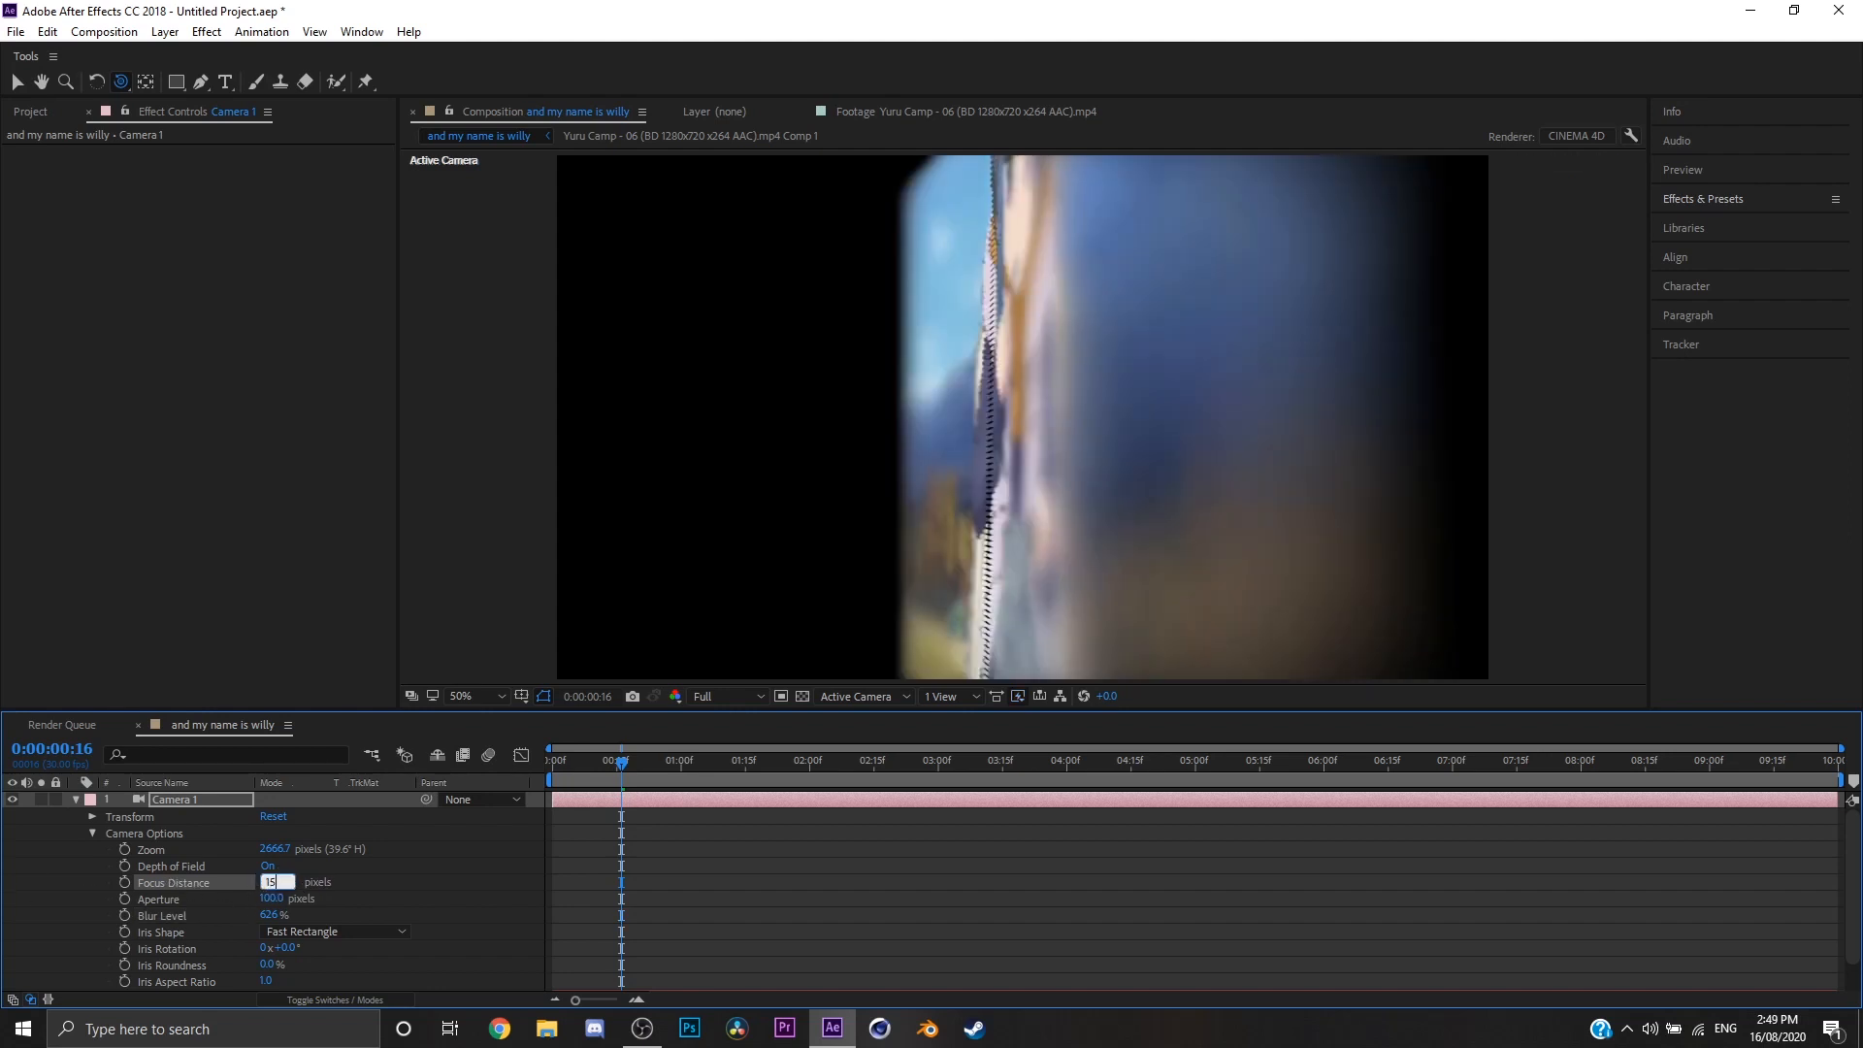
text(00)
key(Return)
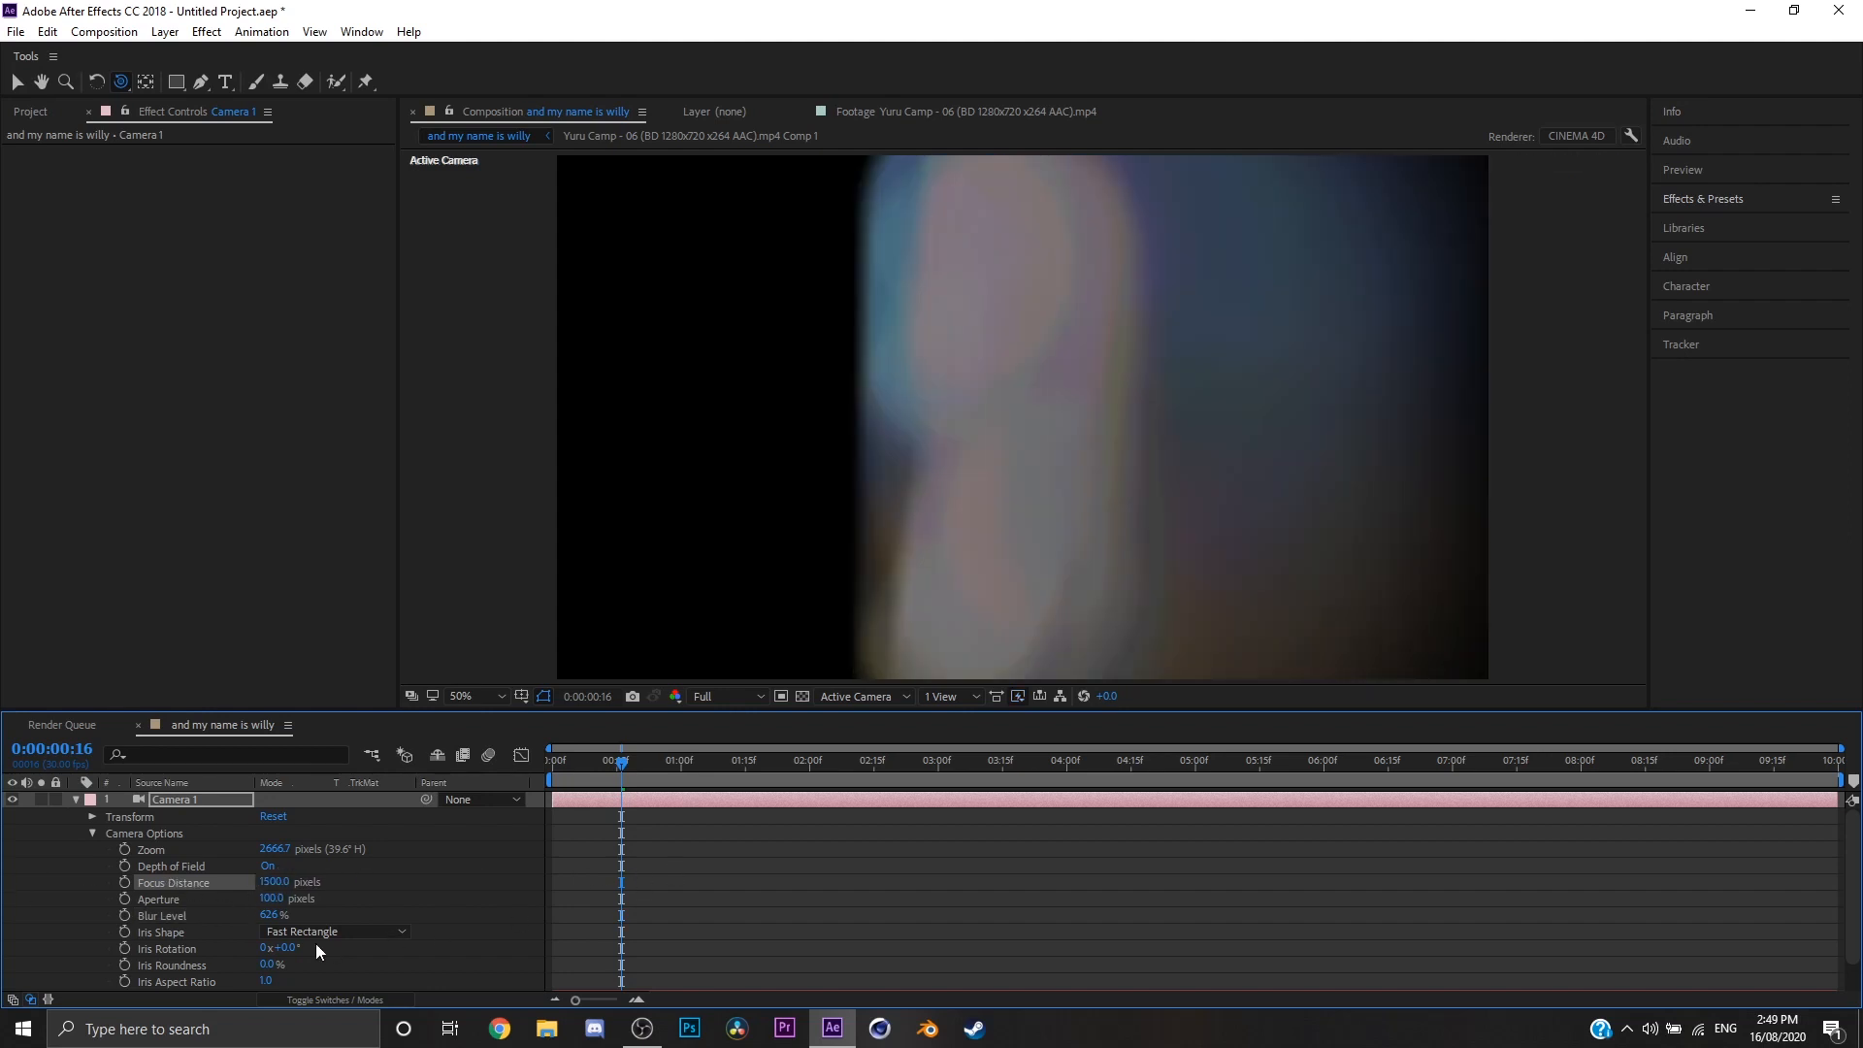
click(277, 882)
text(2000)
key(Return)
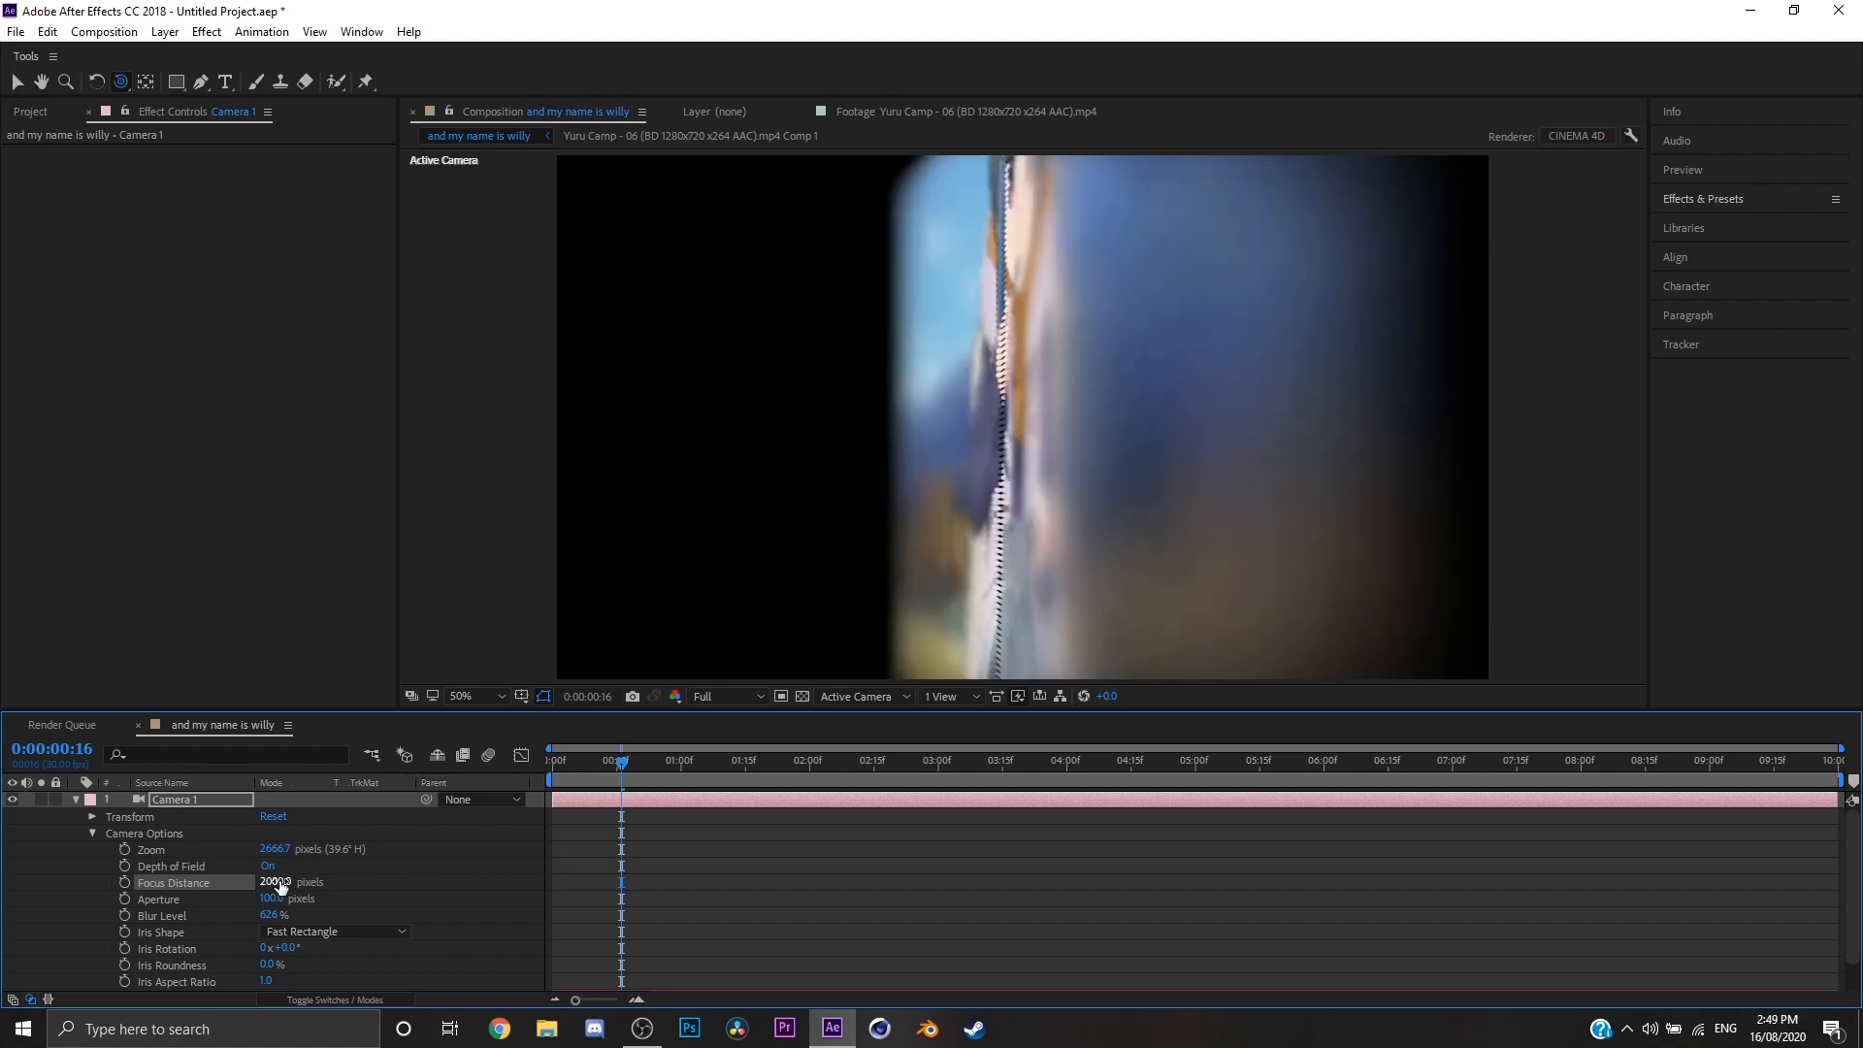
click(279, 880)
text(1750)
key(Return)
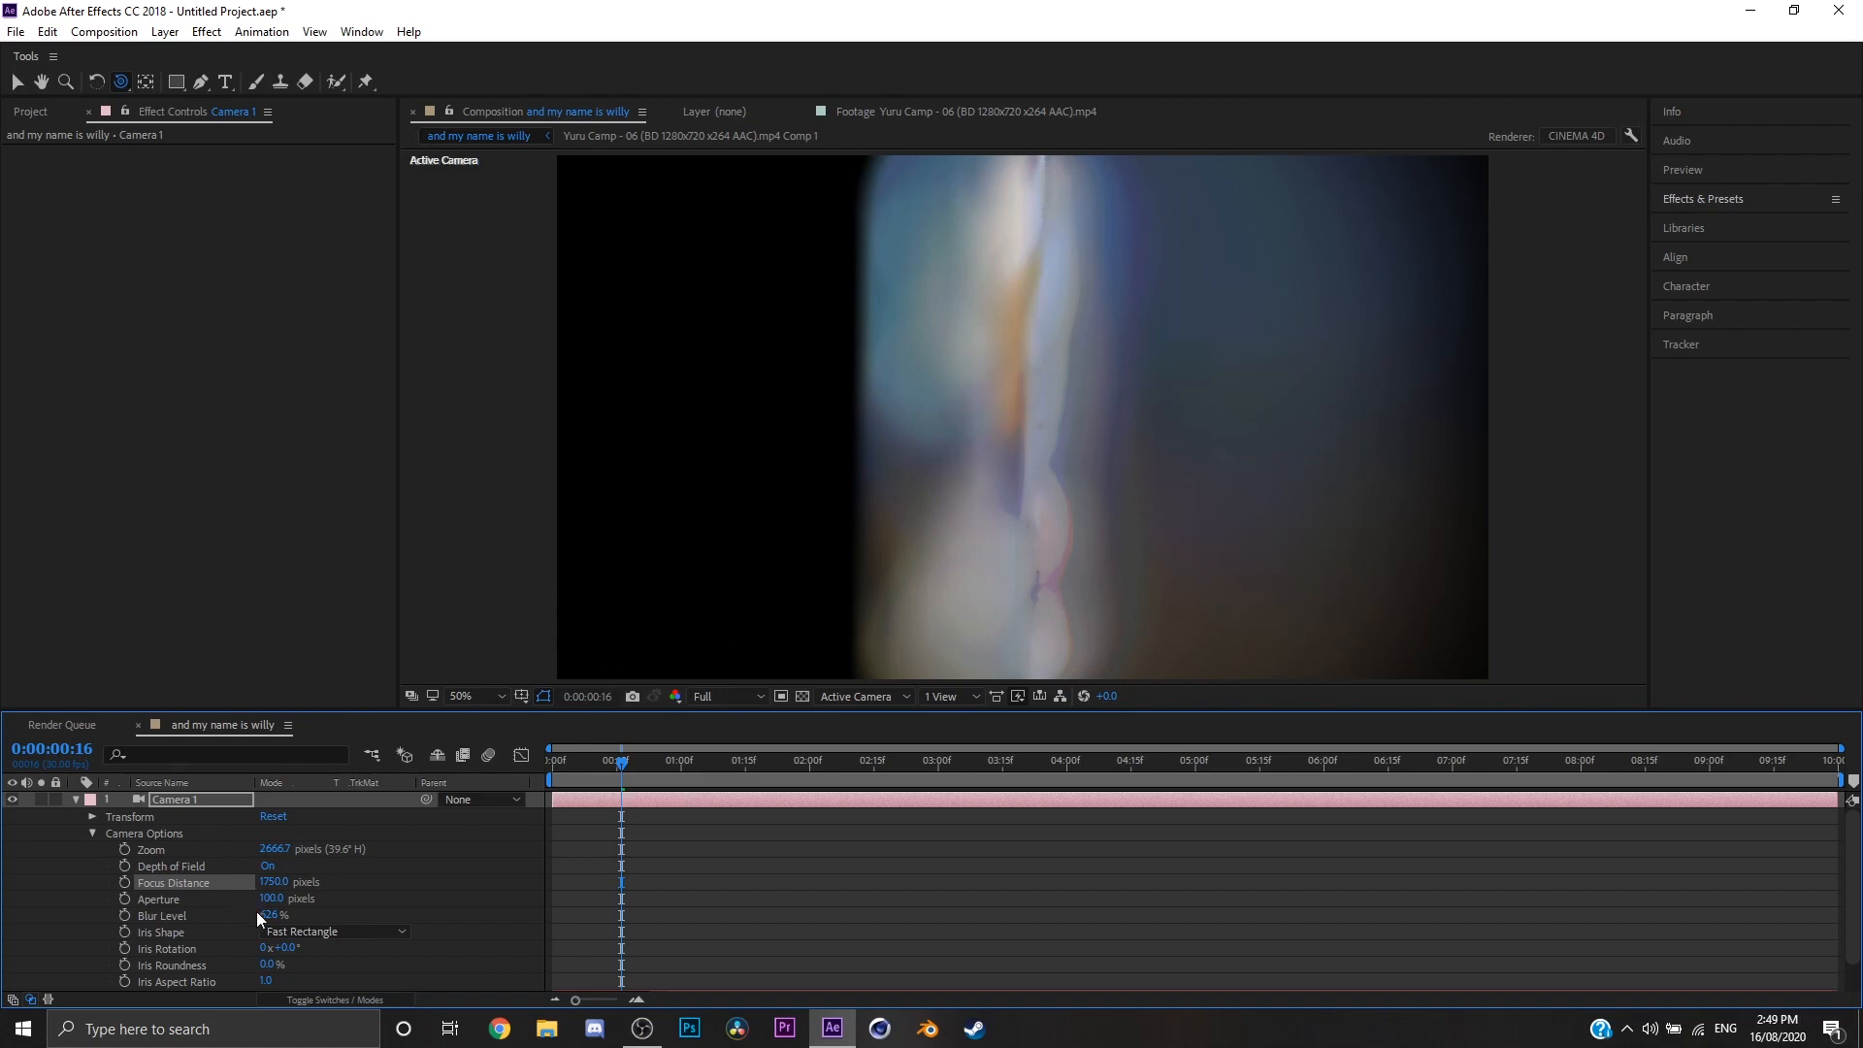
Step: Set the camera's Blur Level to 200%, orbit around the particle grid to inspect the blur, and collapse the camera's properties
click(268, 915)
text(200)
key(Return)
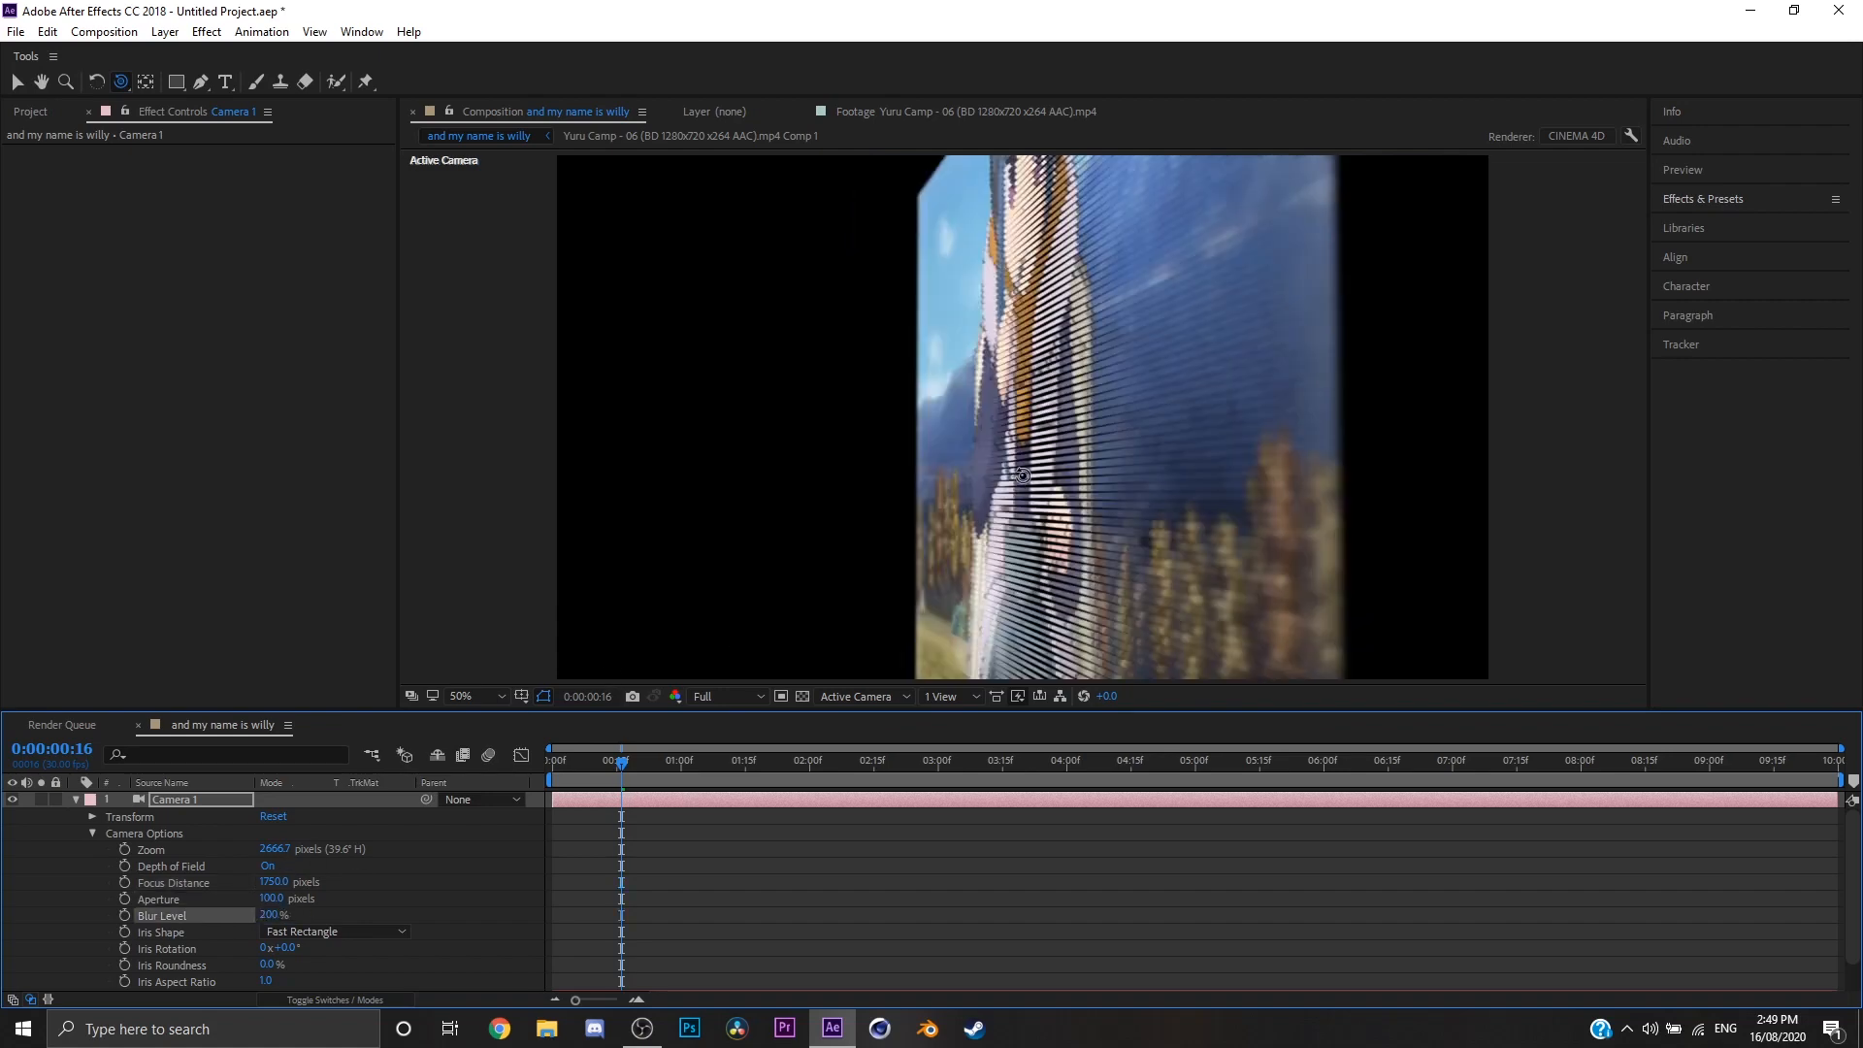
drag(1015, 483, 1056, 420)
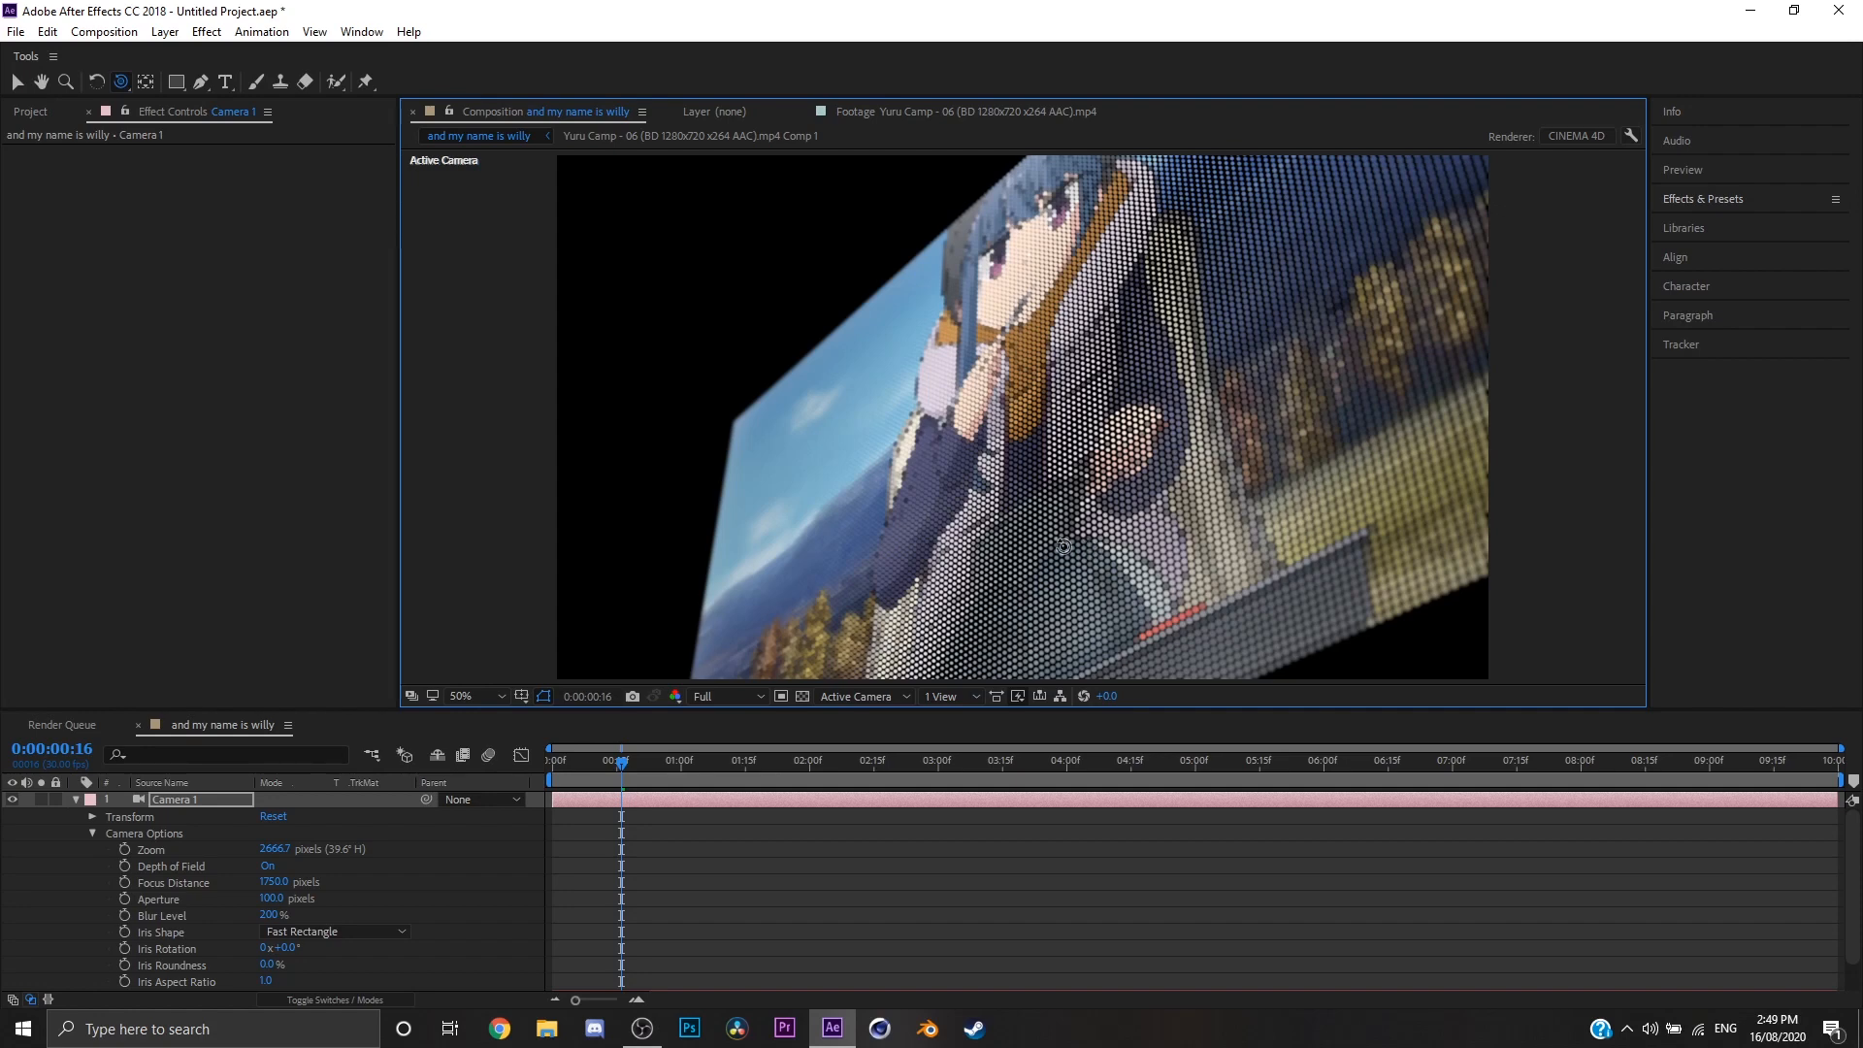
click(77, 799)
click(76, 799)
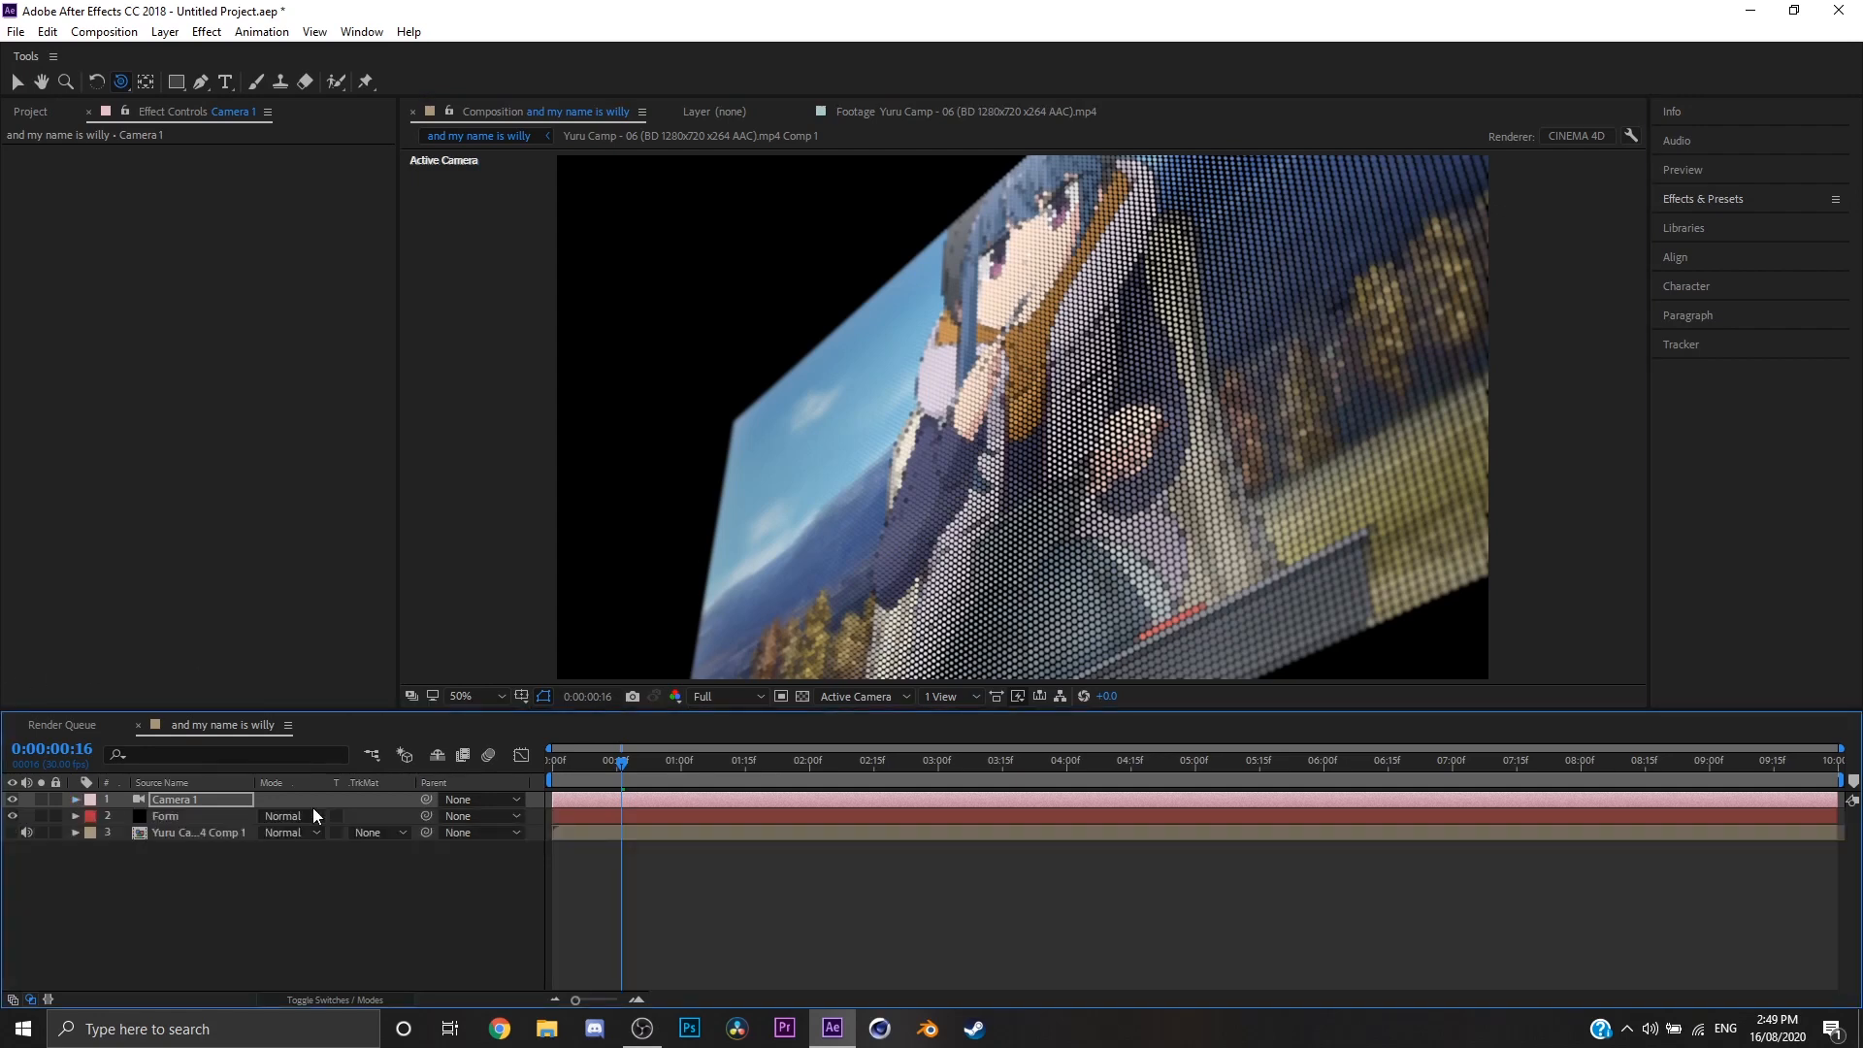
Step: Delete the camera layer from the composition
click(312, 816)
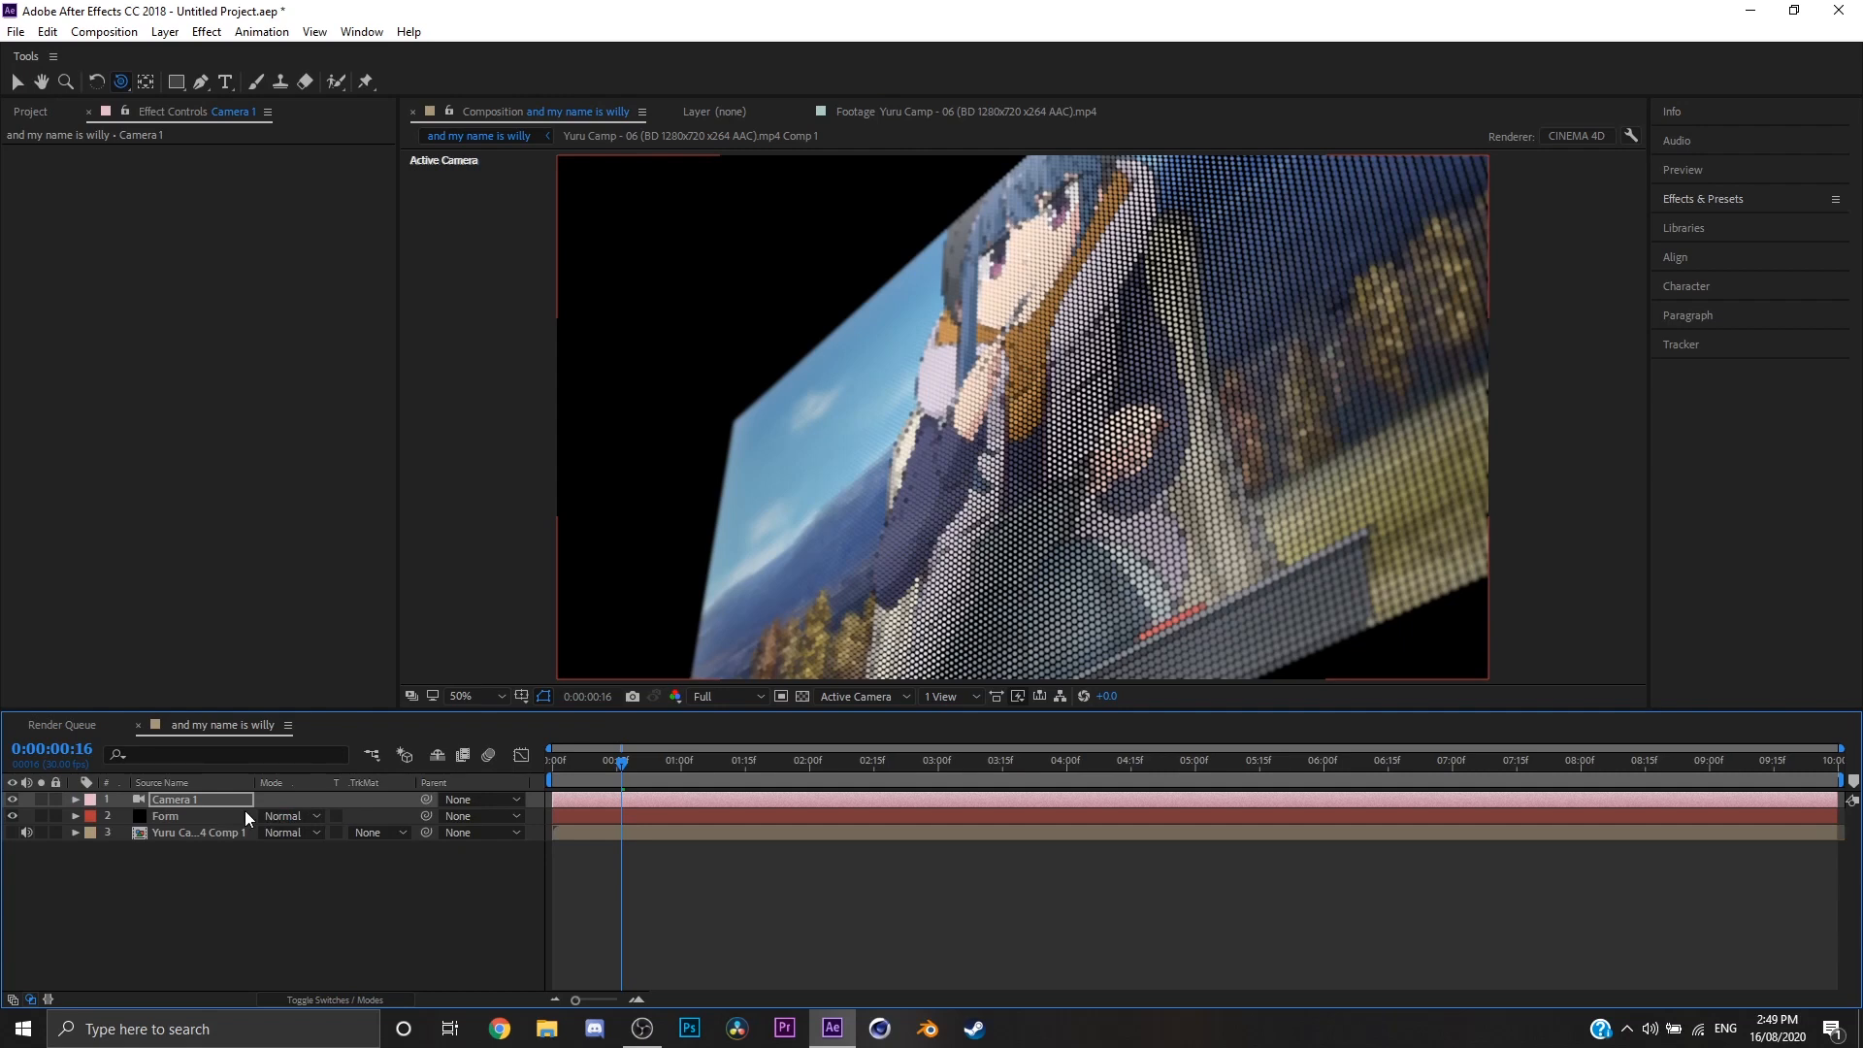
click(220, 798)
click(186, 814)
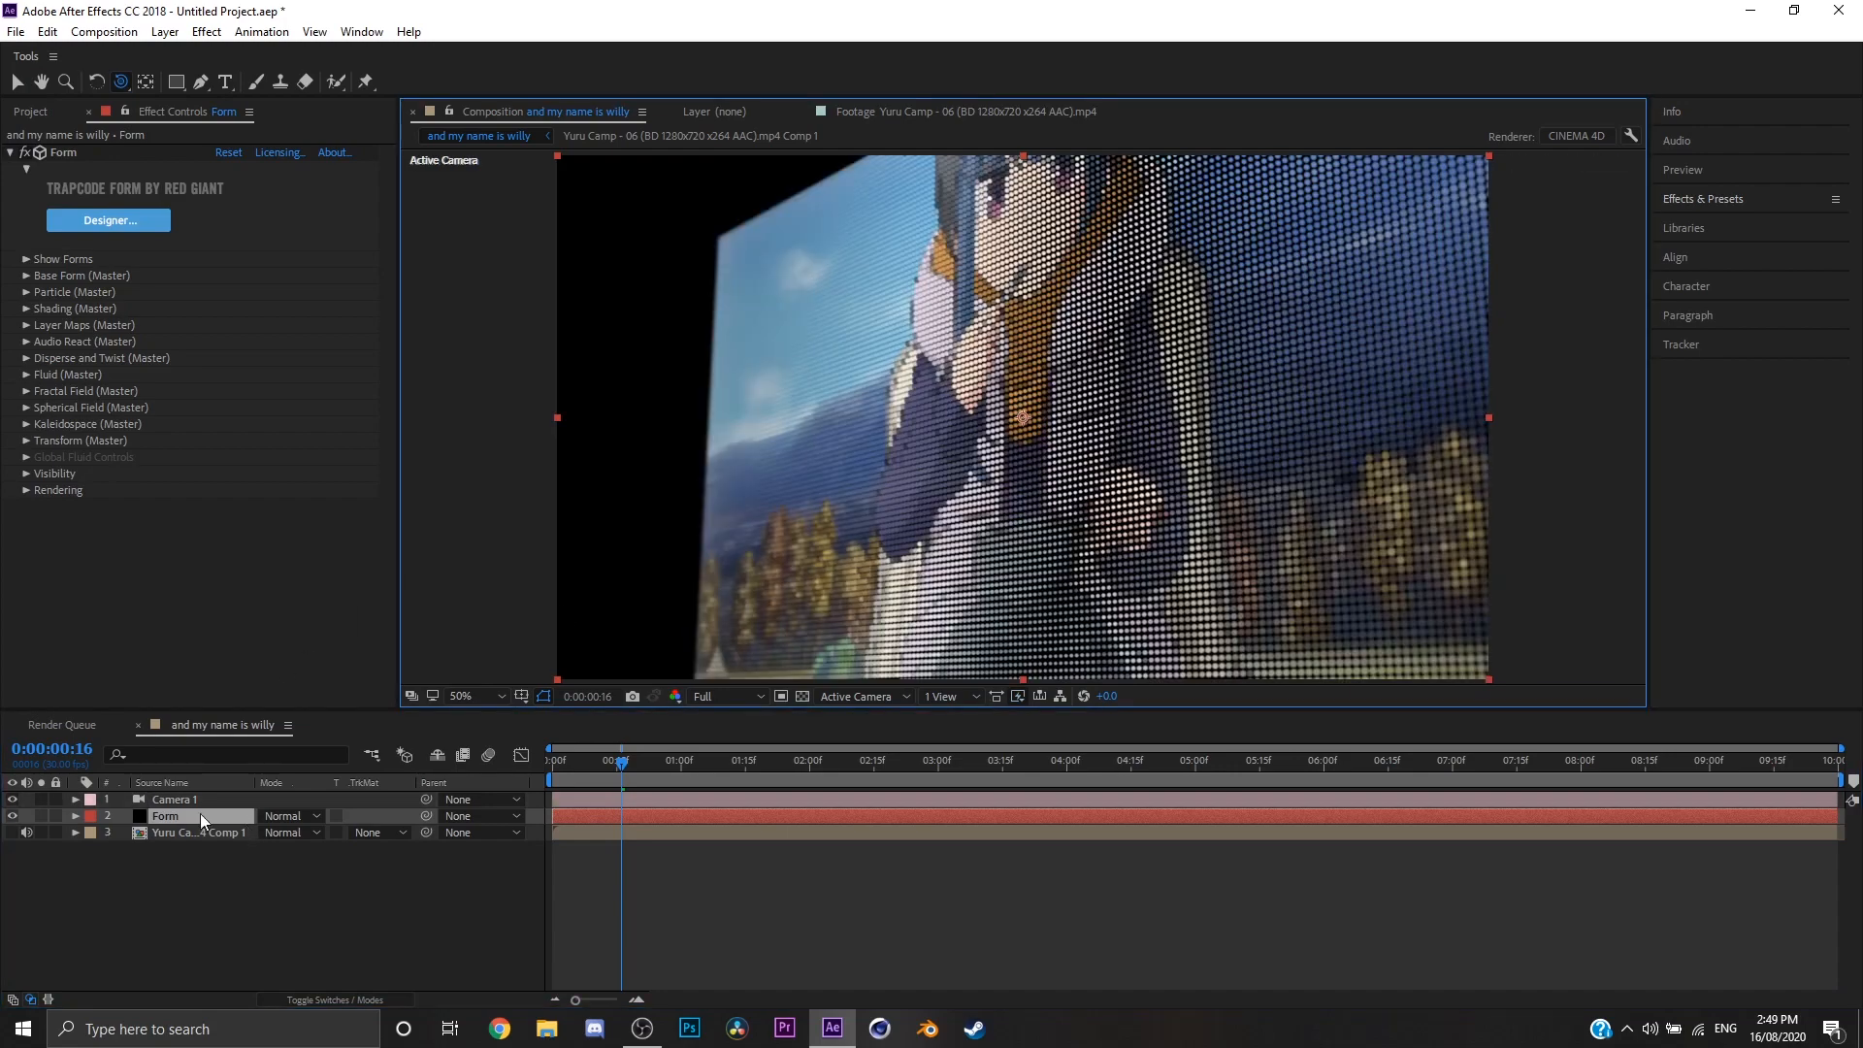
click(200, 805)
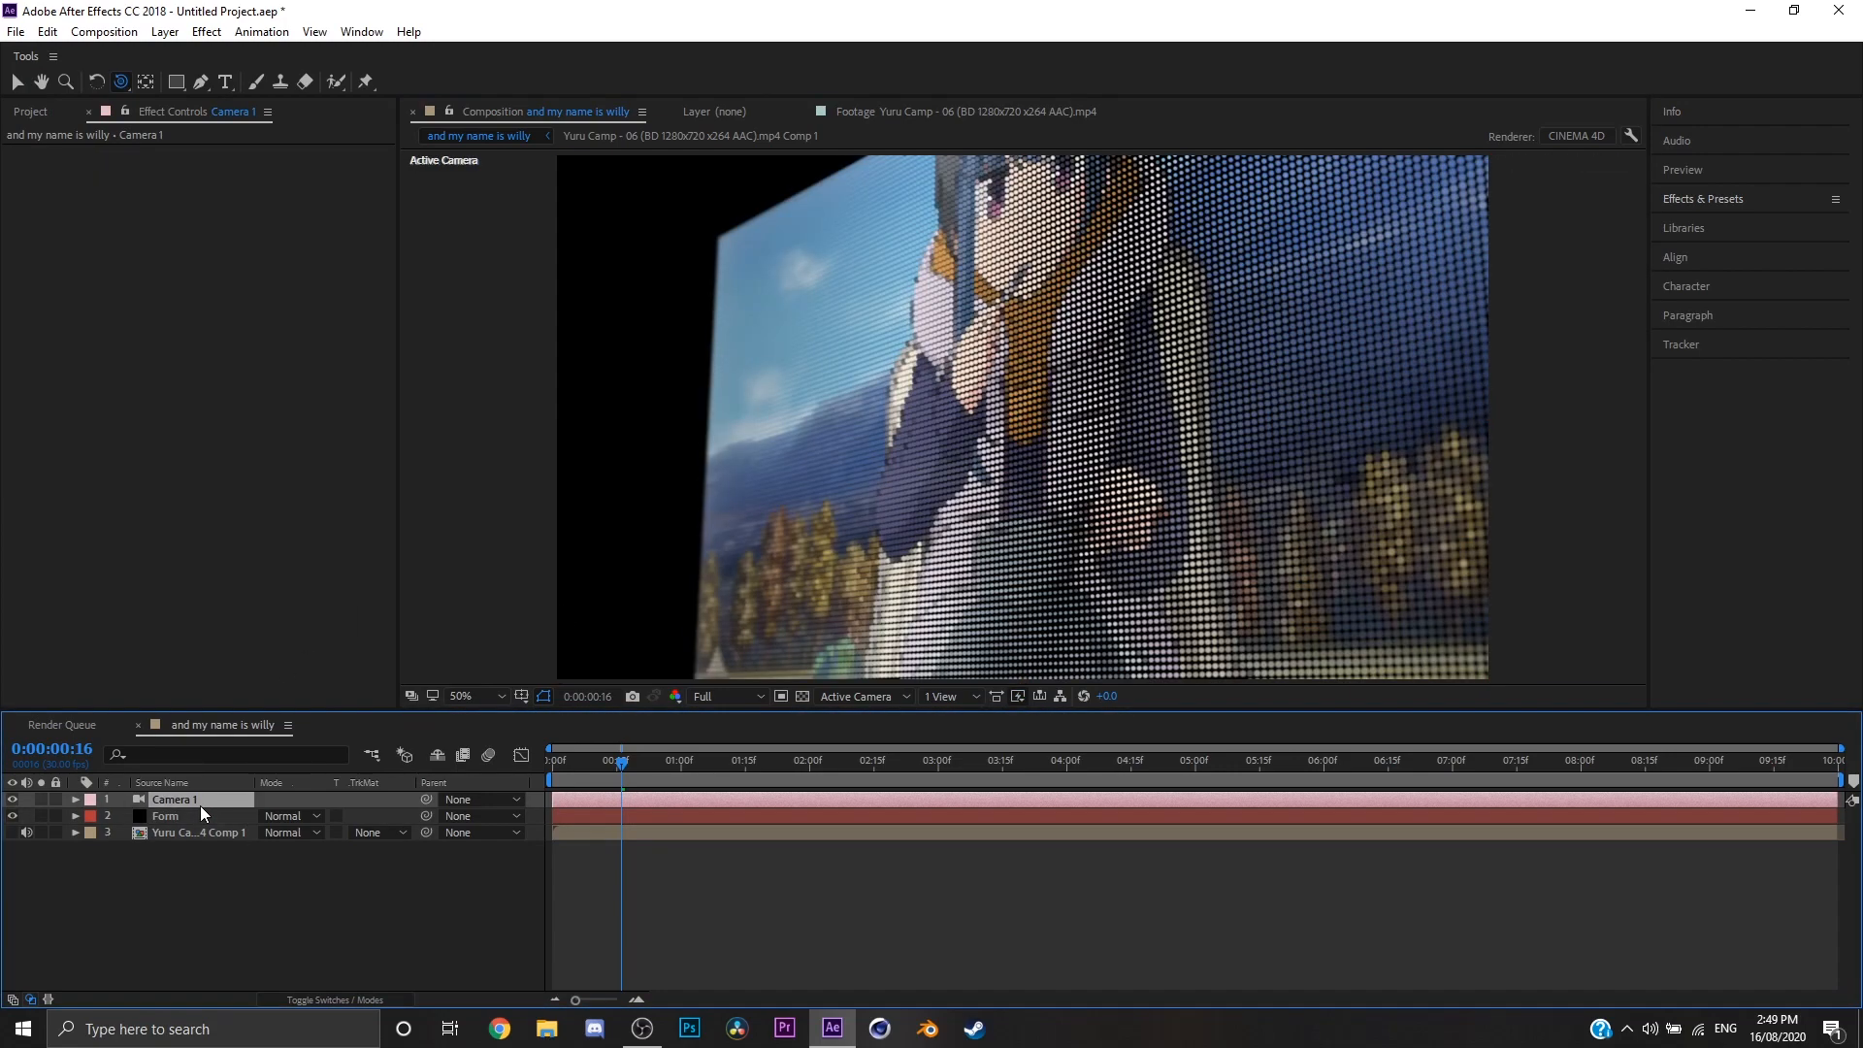
key(Delete)
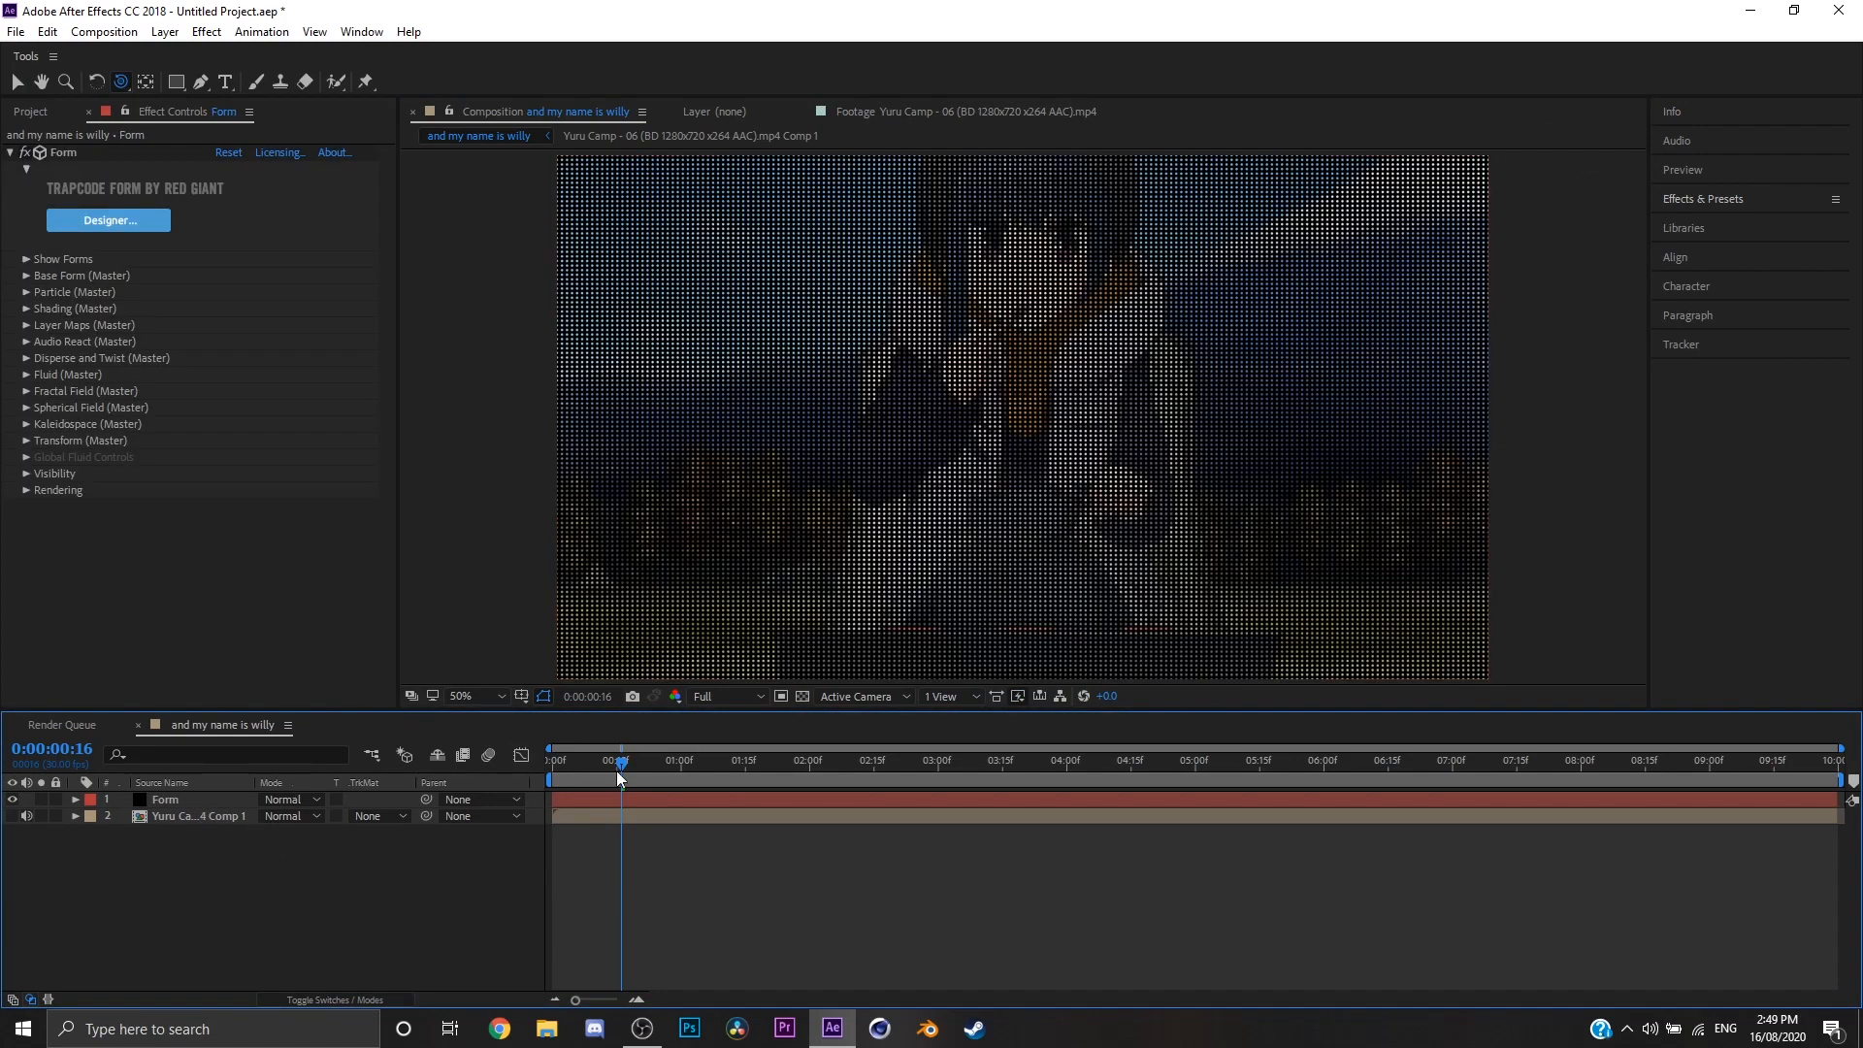
Step: Scrub the composition to 0:00:01:09 and on to 0:00:02:00 to view the particle grid
drag(617, 771, 717, 772)
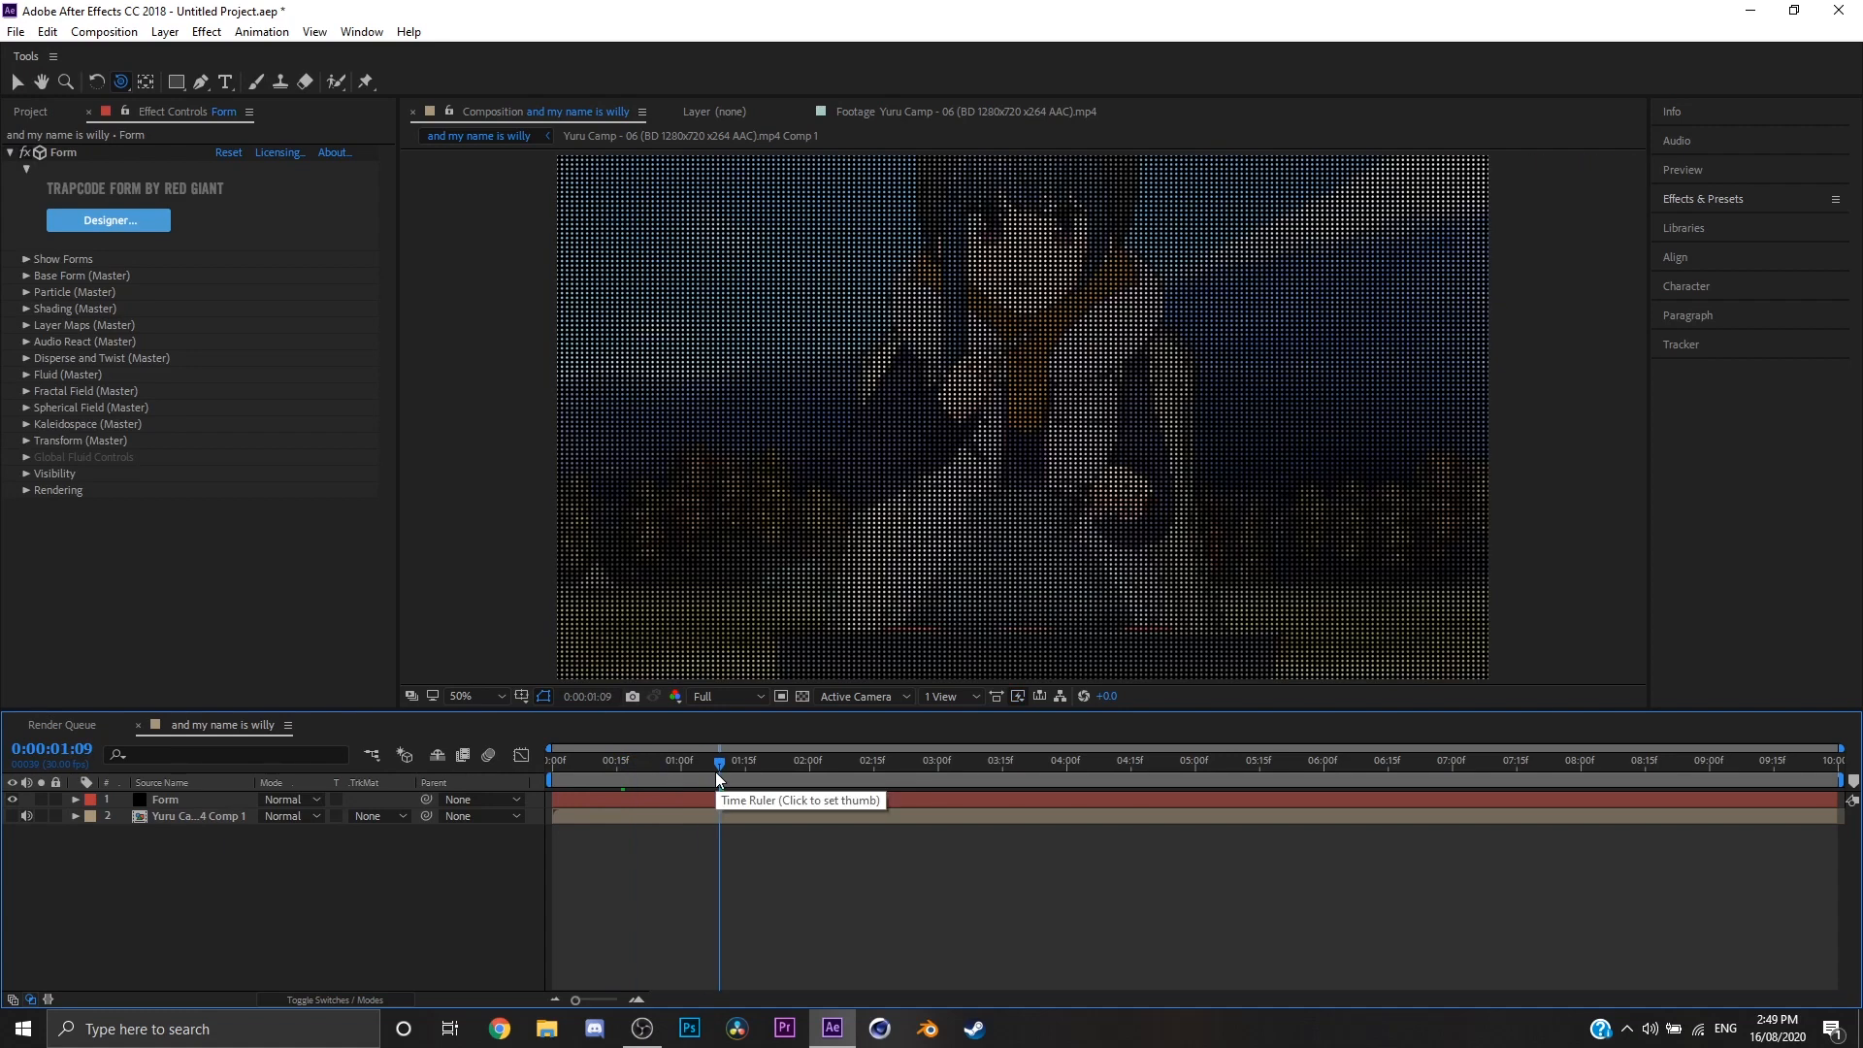
click(811, 772)
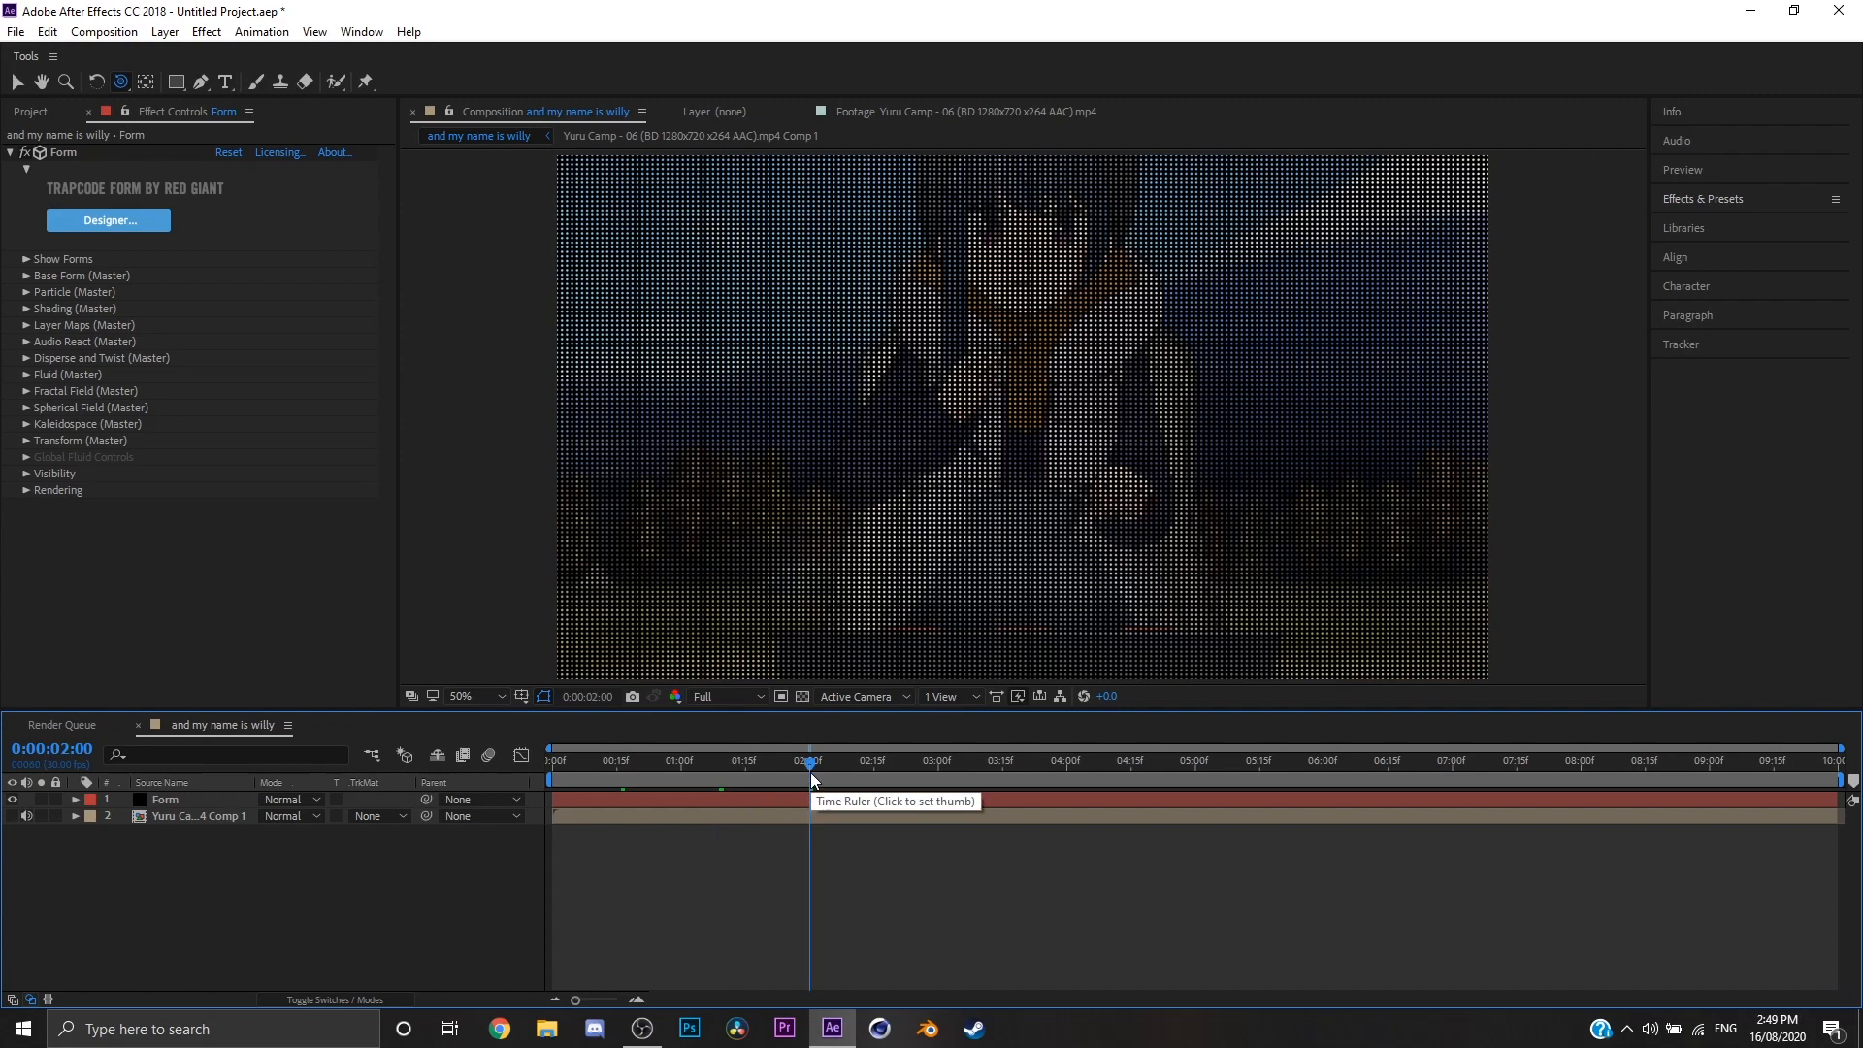